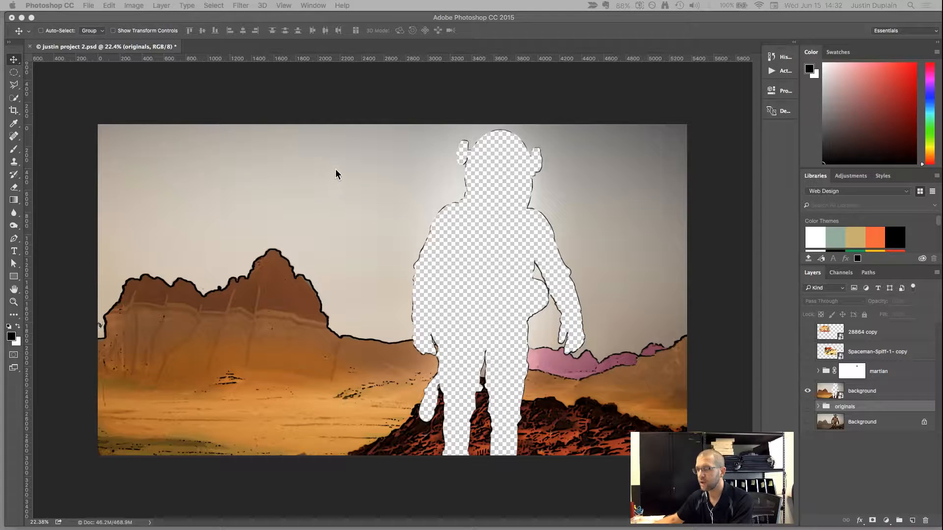
Show the 28864 copy comic layer and move its image over the mesa in the background.
click(807, 332)
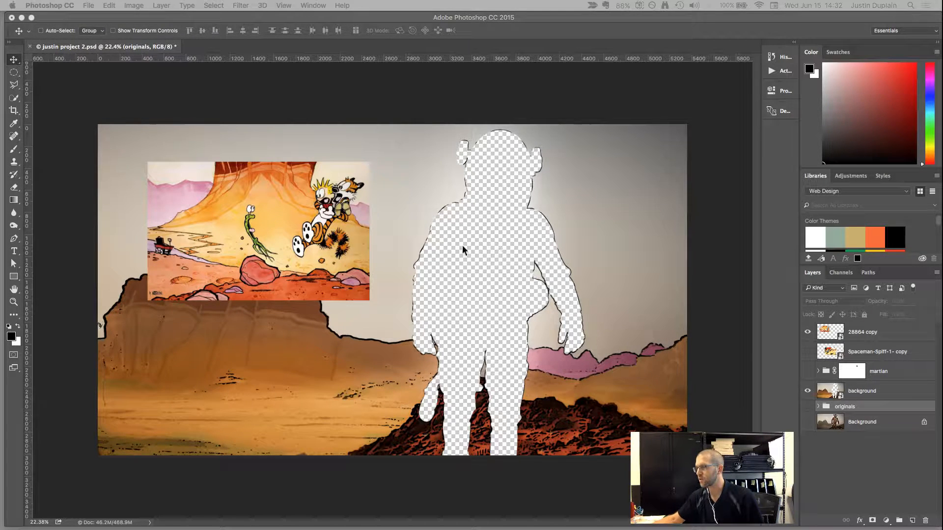
right_click(301, 227)
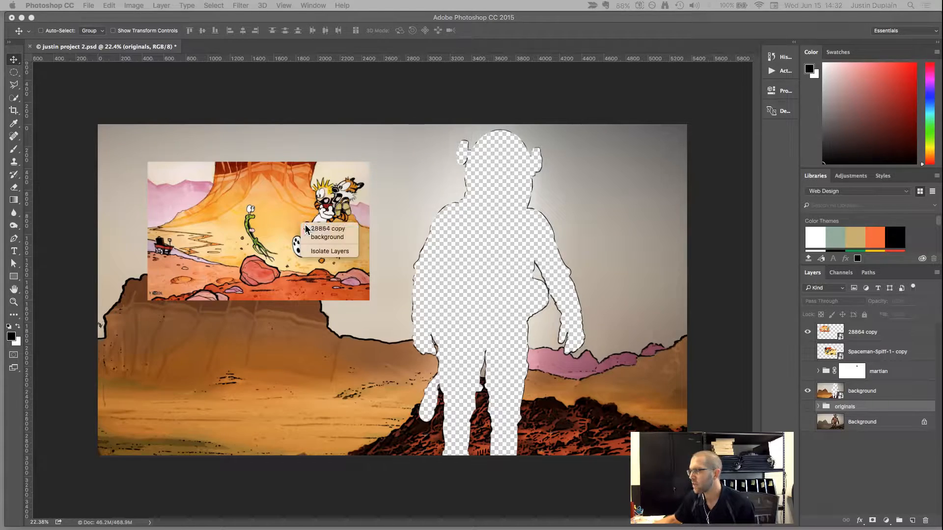
click(303, 228)
drag(256, 258, 289, 298)
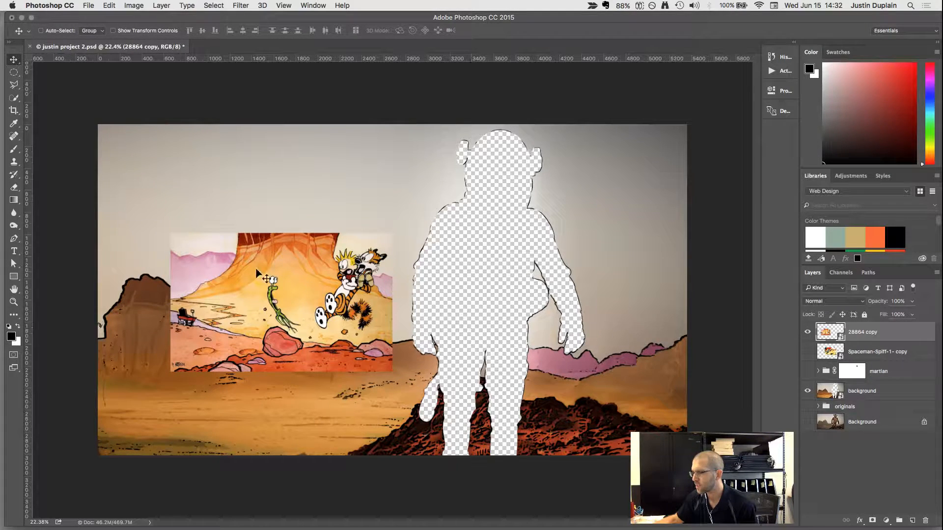
drag(256, 271, 283, 203)
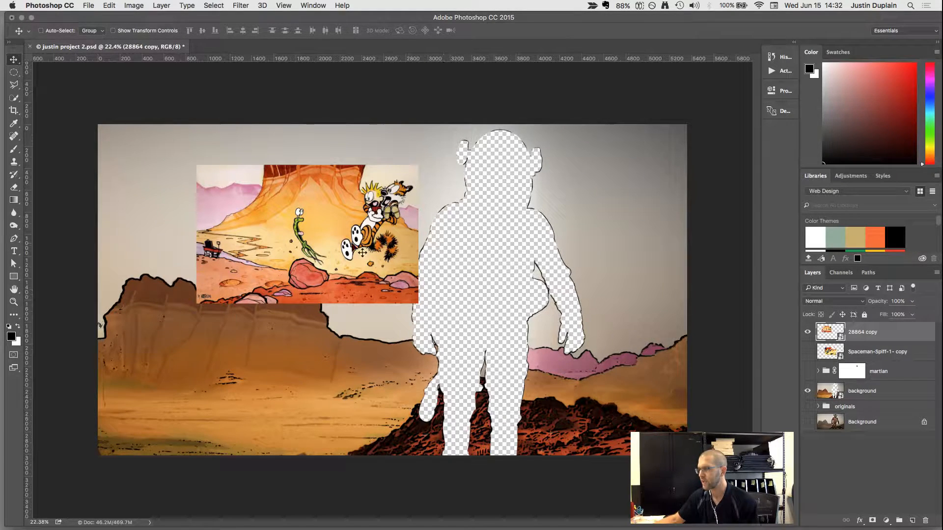
drag(337, 251, 314, 249)
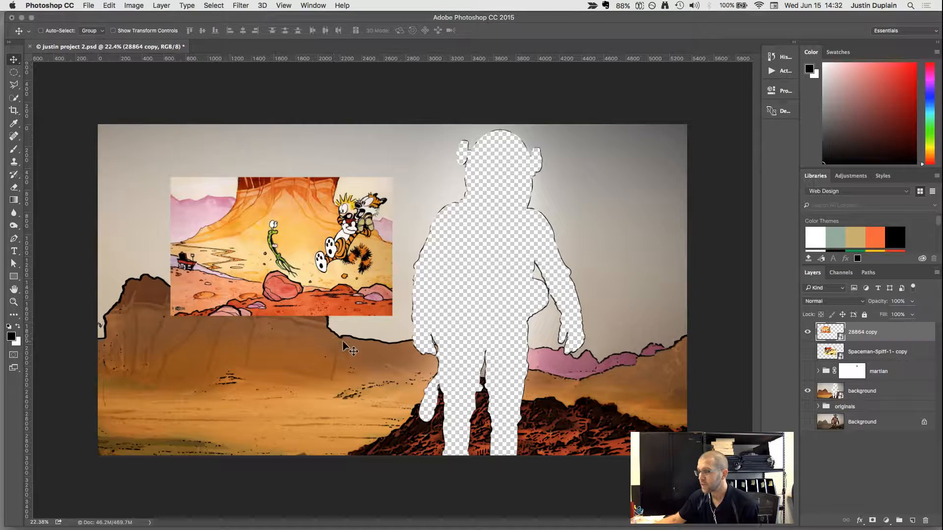
drag(308, 234, 296, 272)
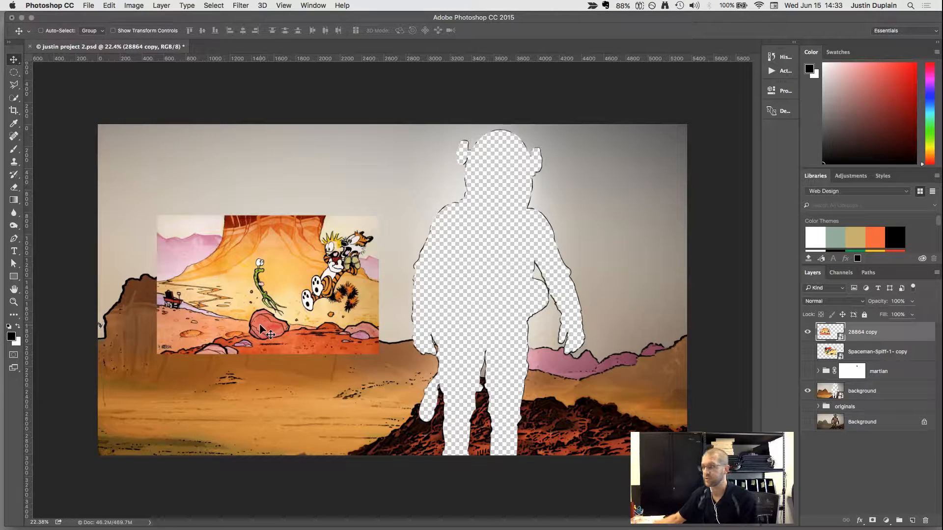
Hide the 28864 copy layer and compare the image with the background smart object's visibility off and on.
click(807, 334)
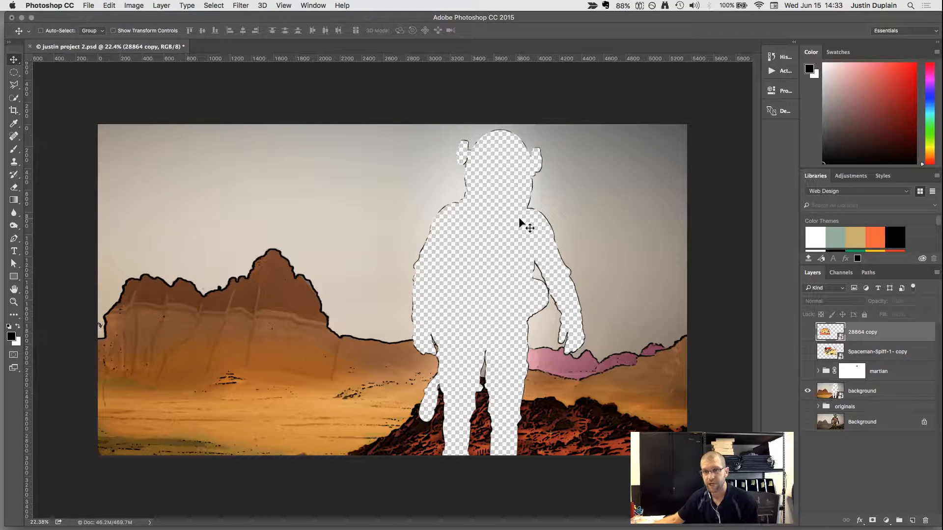
click(823, 391)
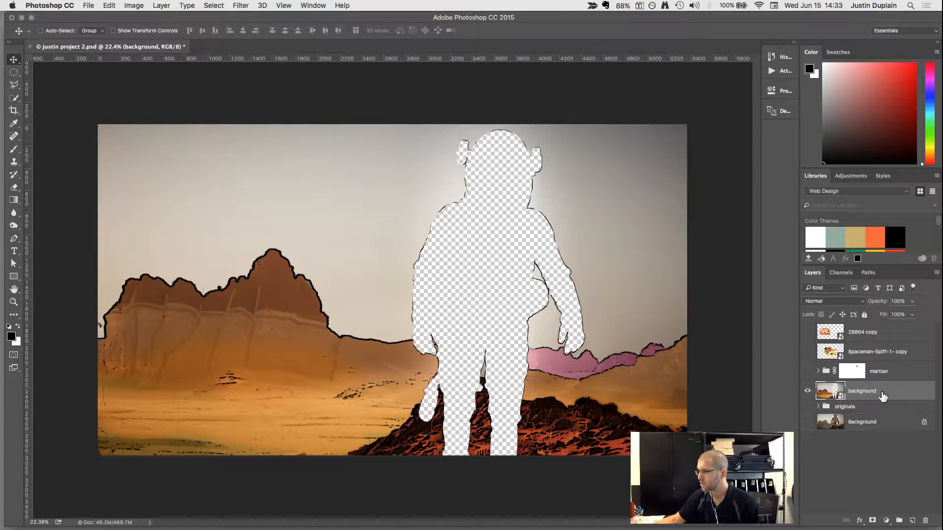
click(808, 392)
click(809, 391)
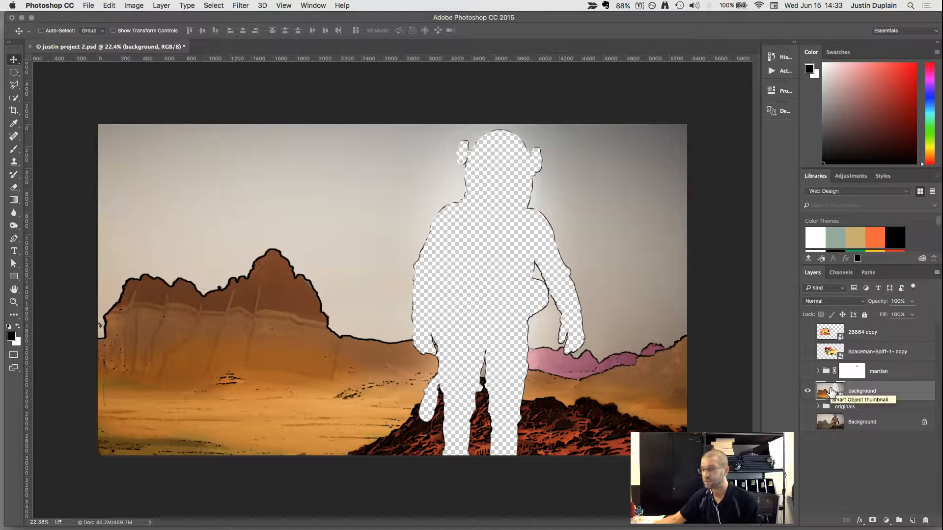
Open the contents of the background smart object and expand its background group.
right_click(866, 389)
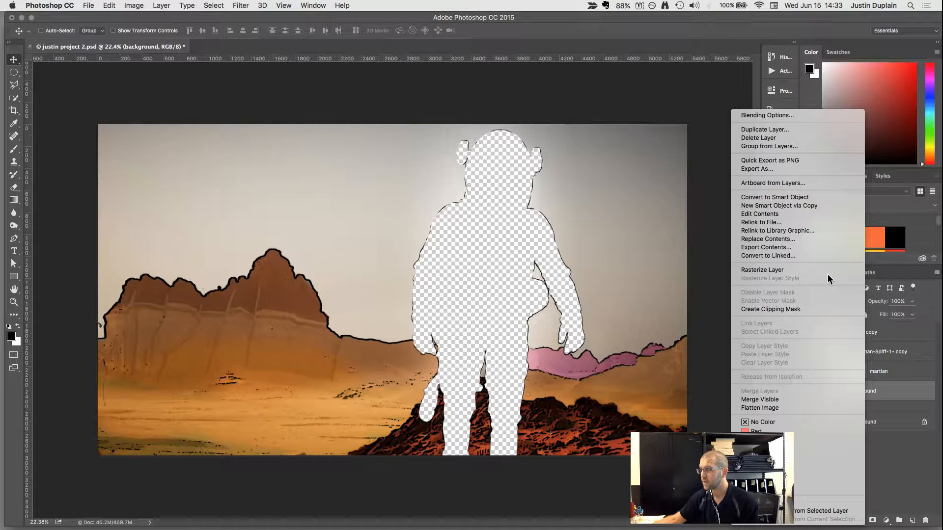
click(802, 196)
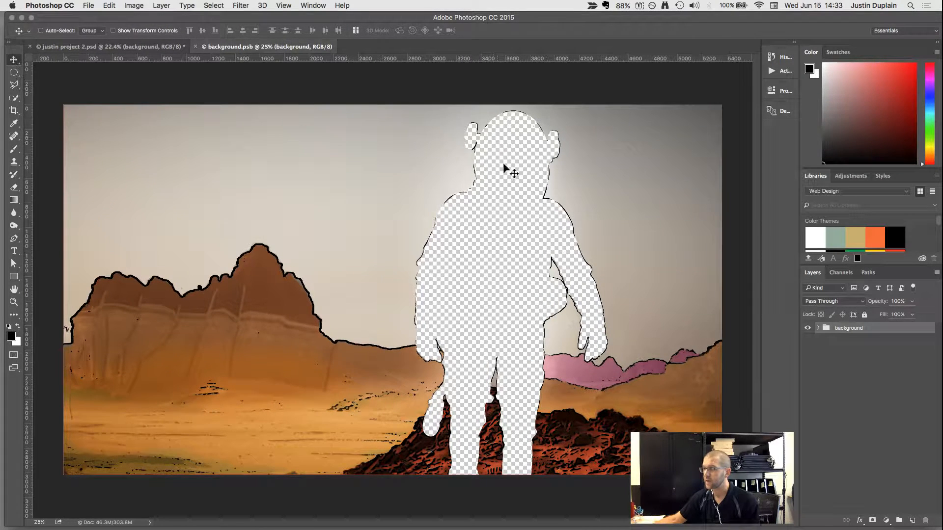
click(817, 328)
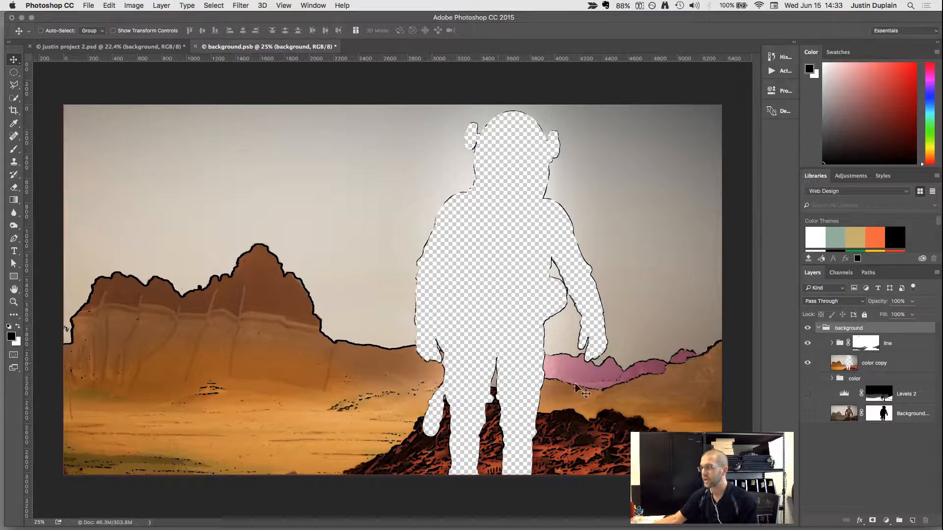
Examine the line, color and Levels 2 layers, checking the image with color copy hidden and shown.
click(844, 396)
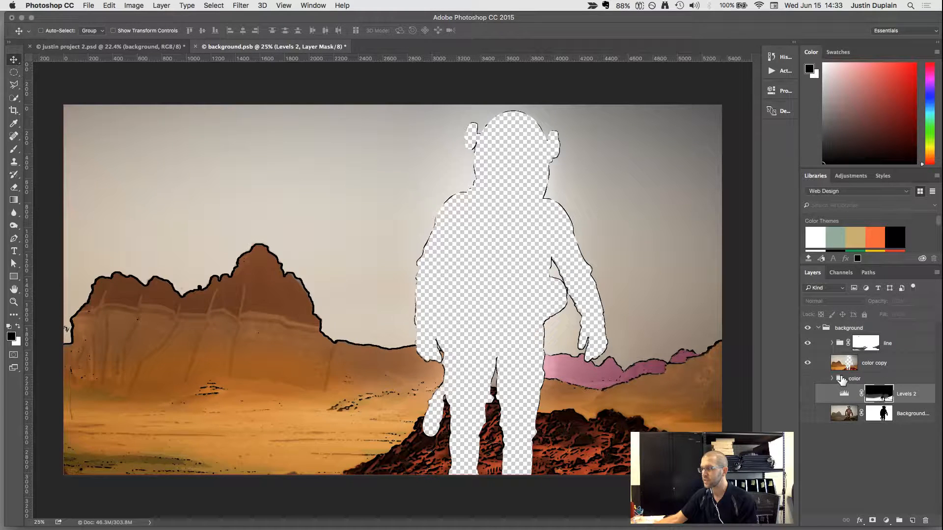
click(840, 379)
click(840, 343)
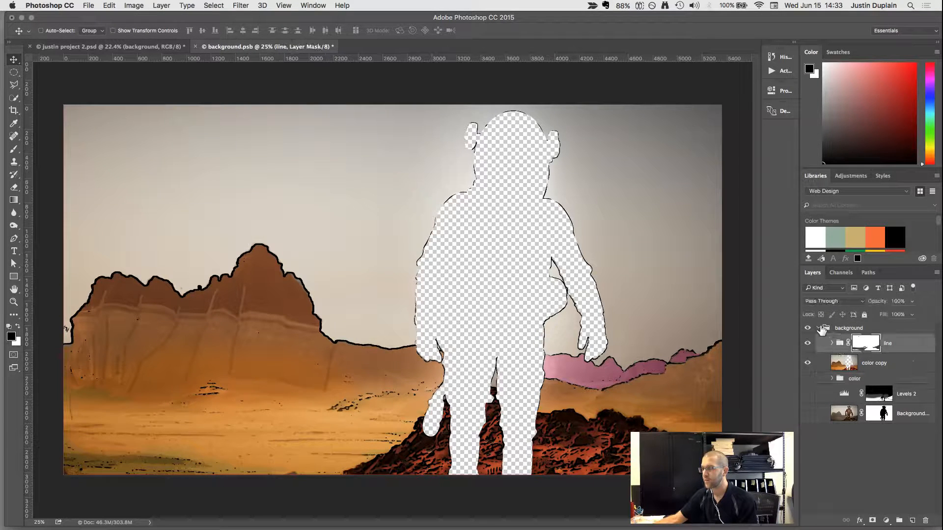
click(838, 397)
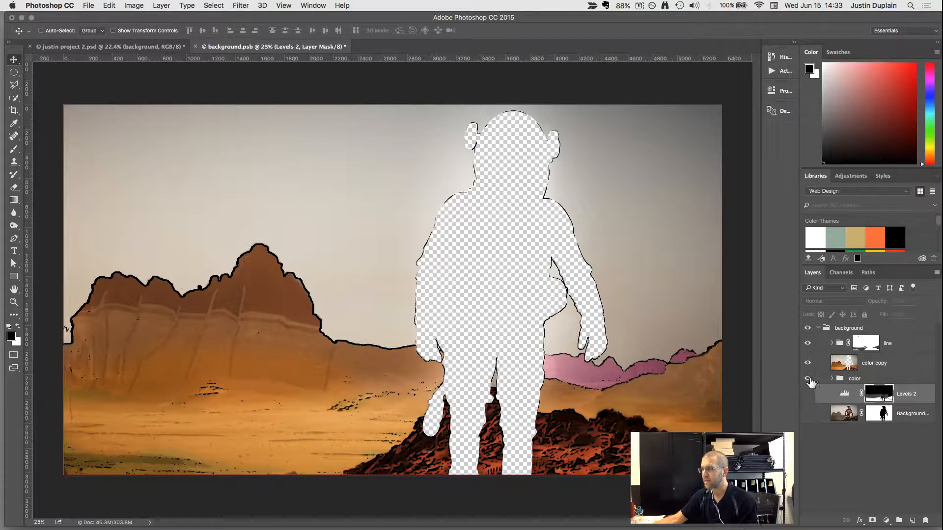
click(808, 379)
click(808, 364)
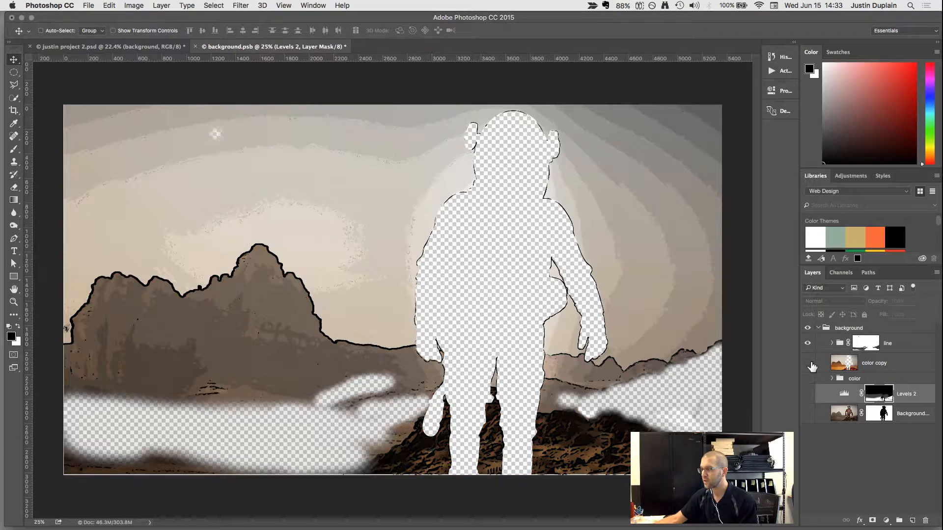
click(807, 363)
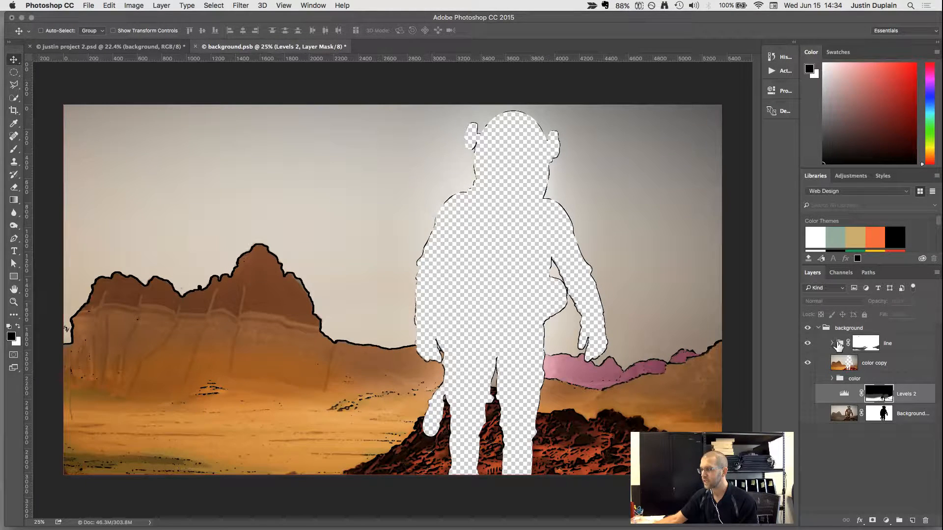
Try reduced opacity on the line group and about 41% on the color copy layer, returning color copy to 100%.
click(838, 345)
click(911, 301)
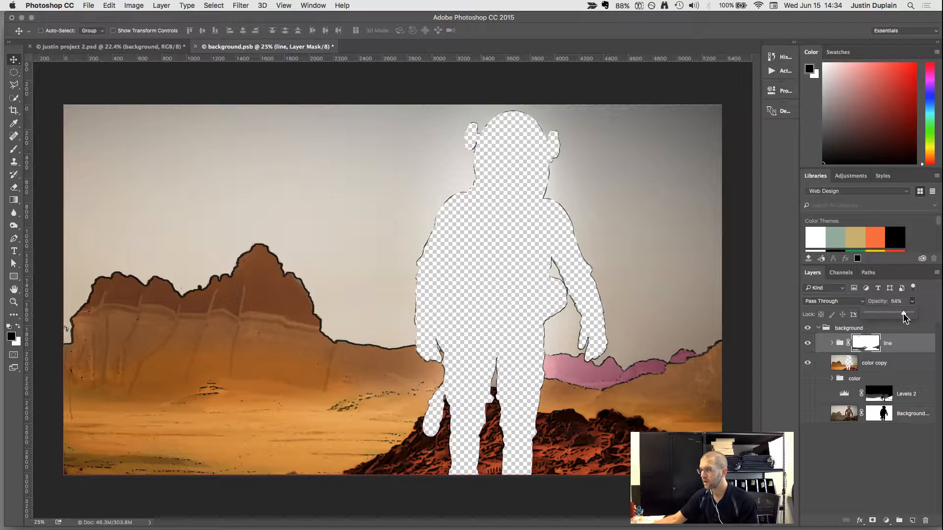
click(869, 363)
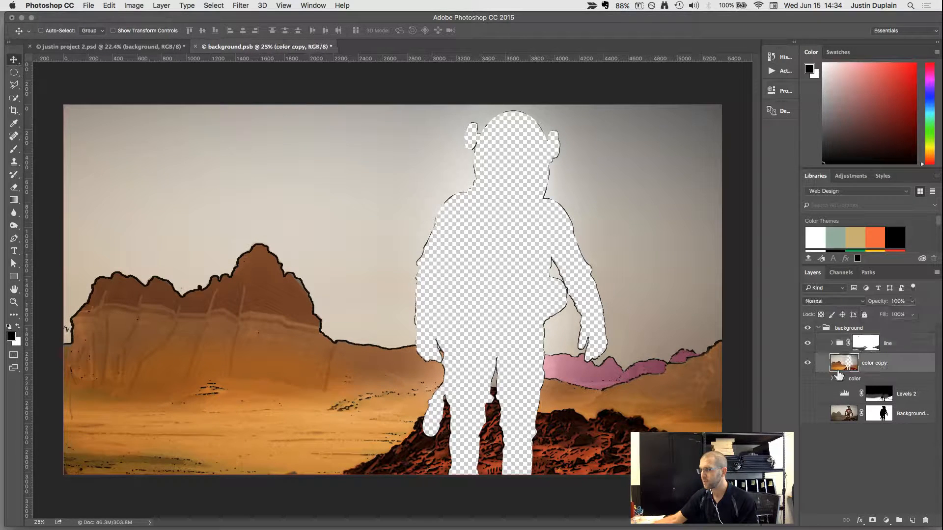
click(911, 302)
drag(909, 316, 891, 317)
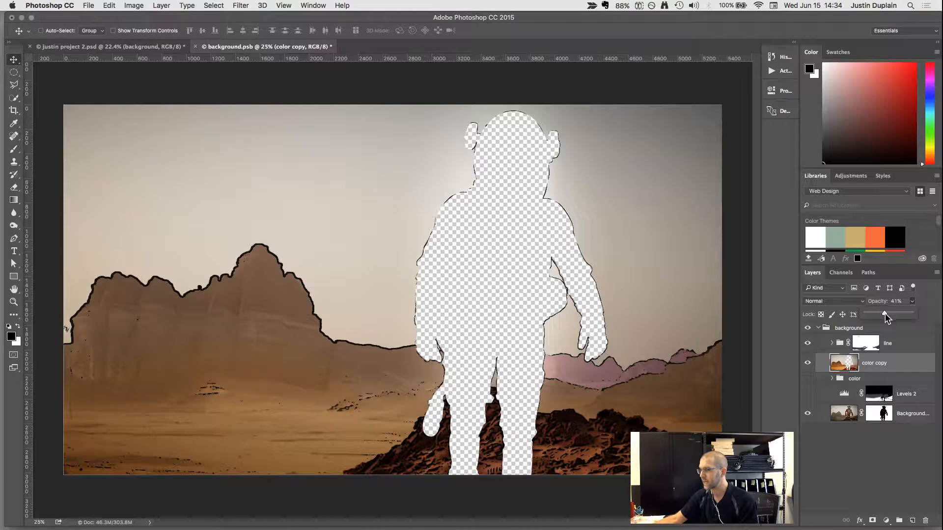
drag(891, 313, 913, 314)
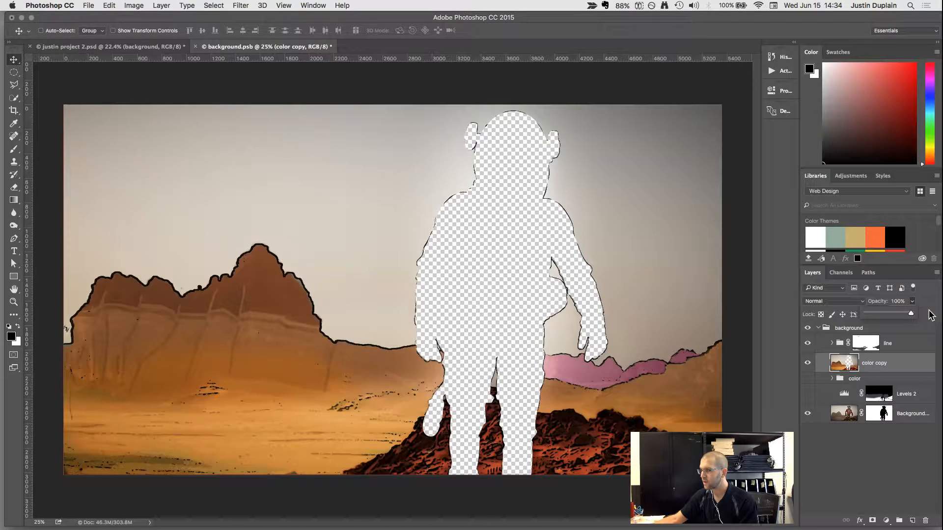
Collapse the background group and close background.psb to return to the main project document.
click(818, 328)
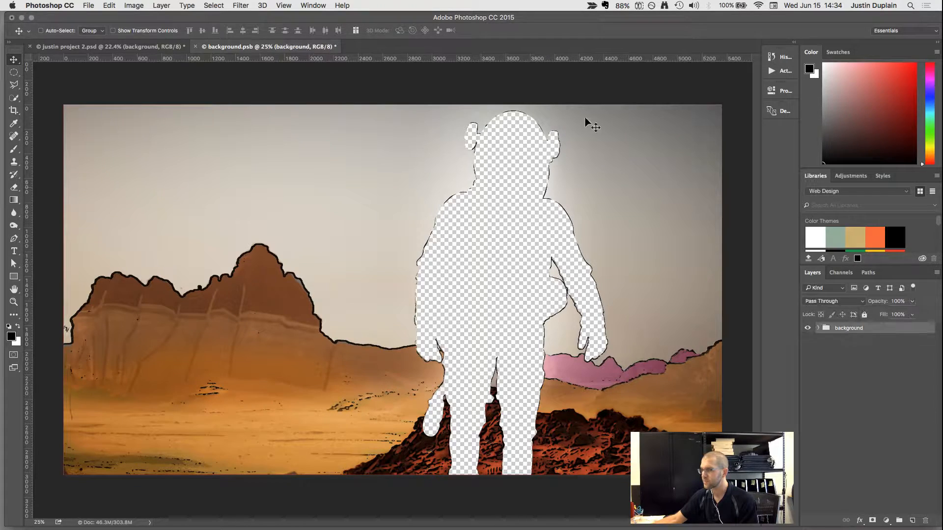
click(194, 47)
click(558, 182)
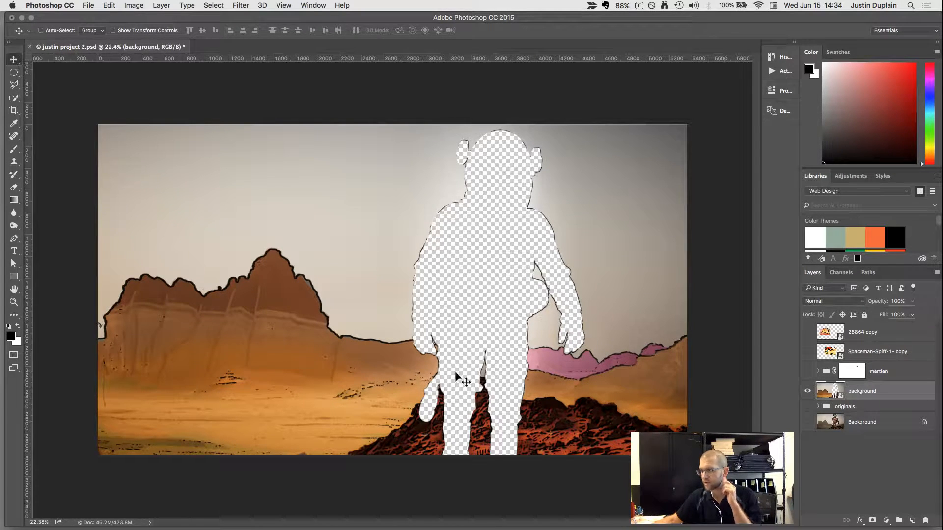
Show the locked Background layer containing the original astronaut photo, comparing the image with it off and on.
click(808, 422)
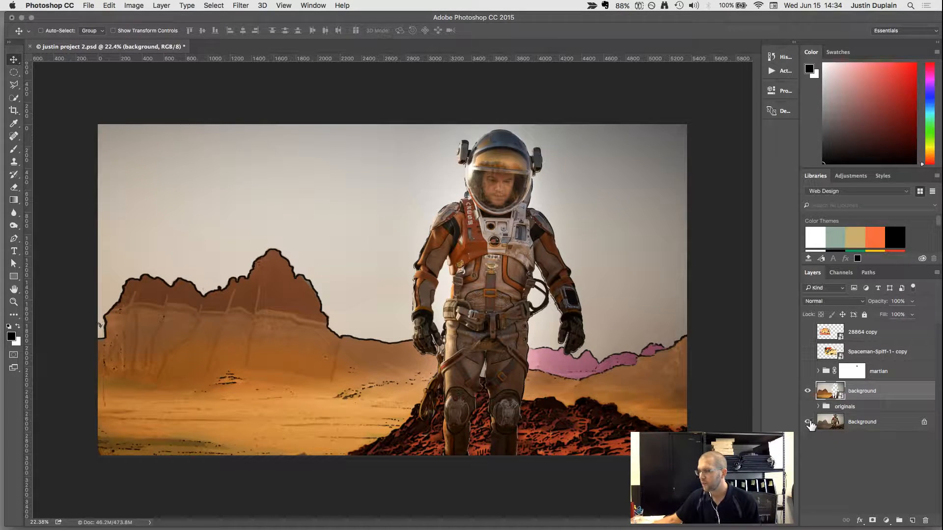
click(808, 422)
click(808, 422)
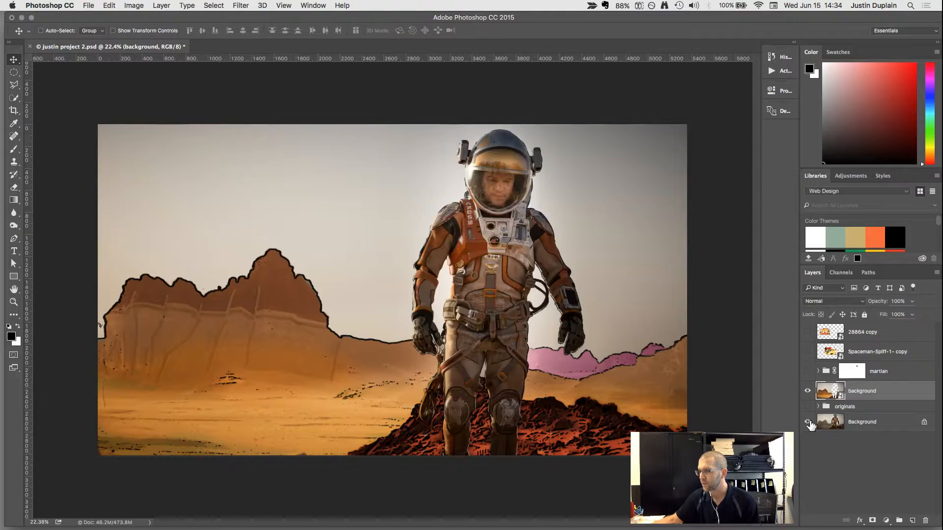
Expand the martian group and collapse the effect and smart filter lists of its color and lines layers.
click(817, 372)
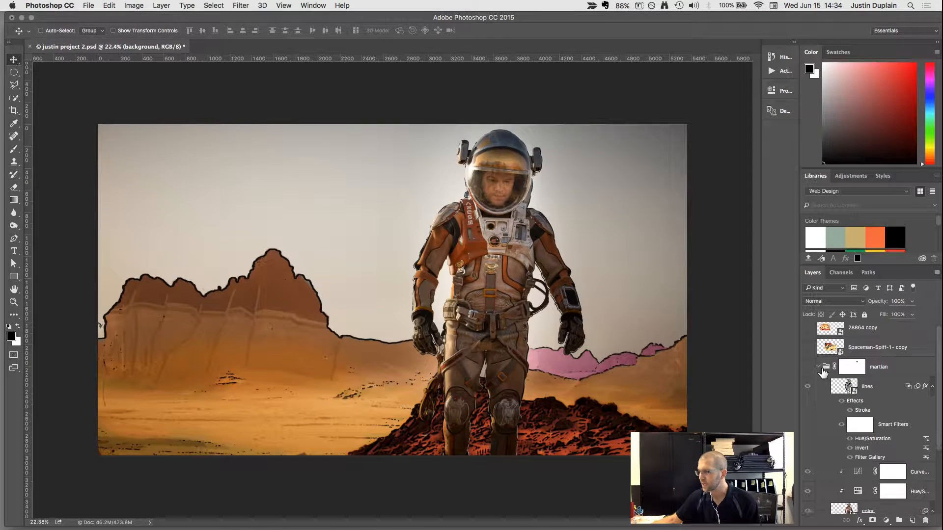
scroll(835, 376, down, 1)
scroll(852, 377, down, 4)
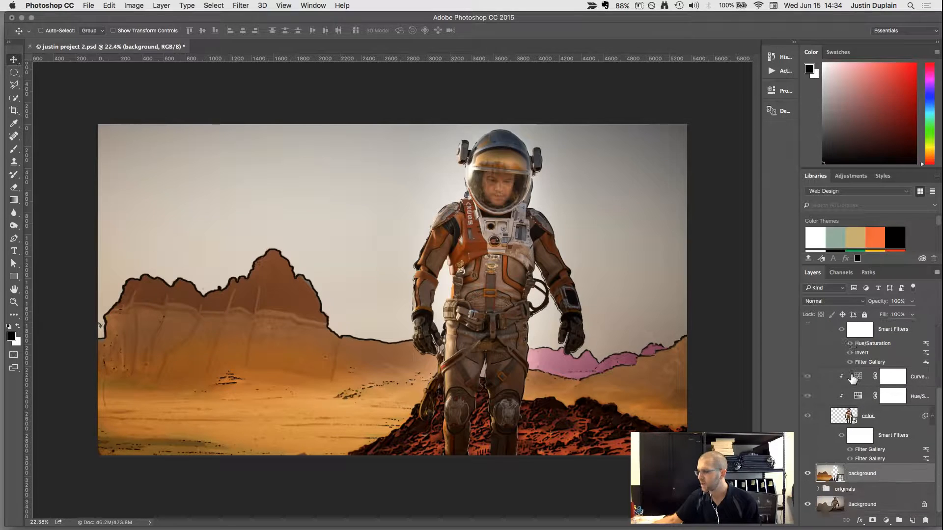
click(845, 419)
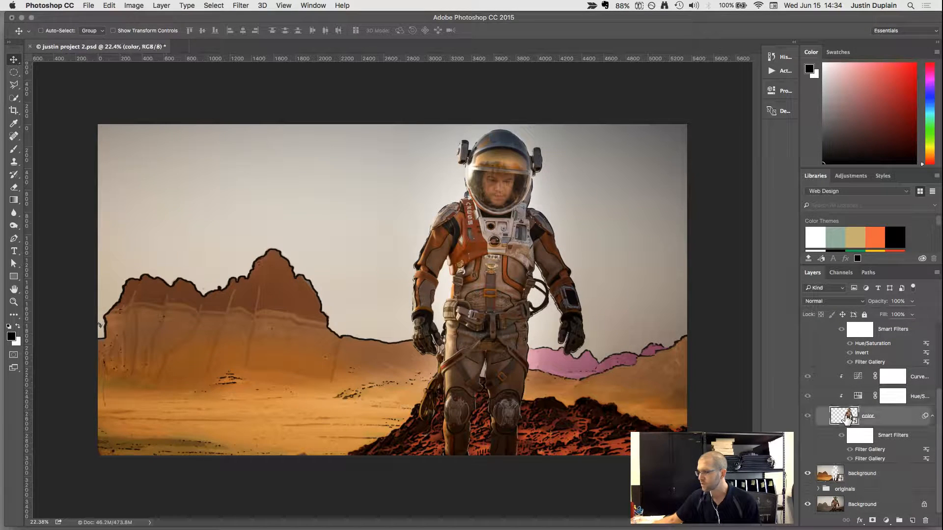
scroll(817, 402, up, 2)
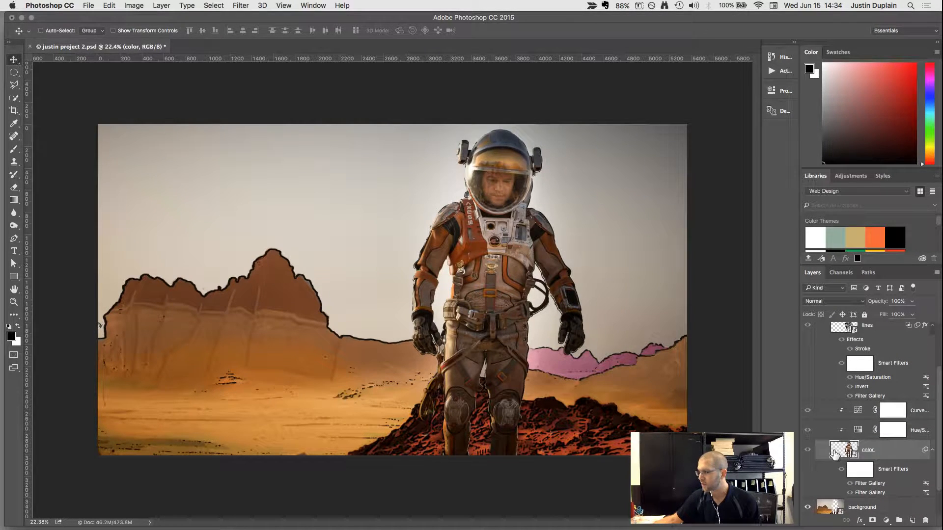
click(931, 451)
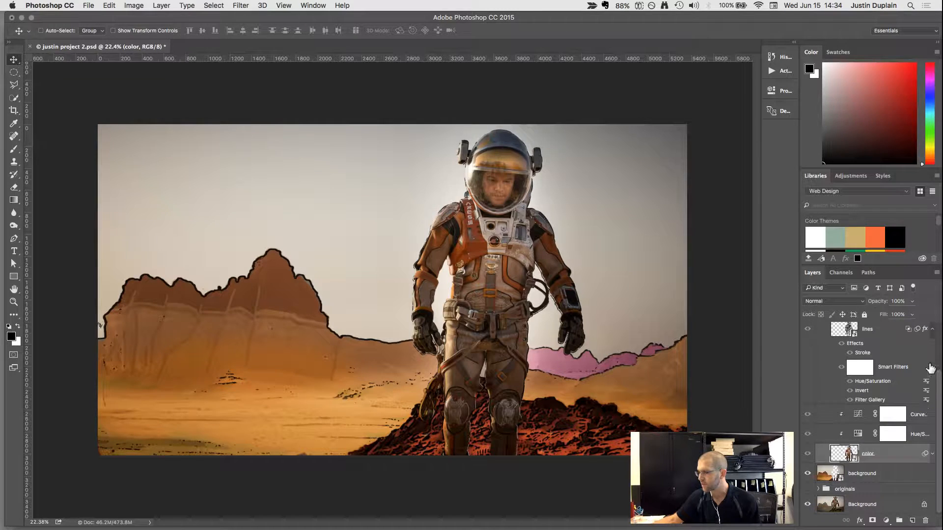
click(932, 331)
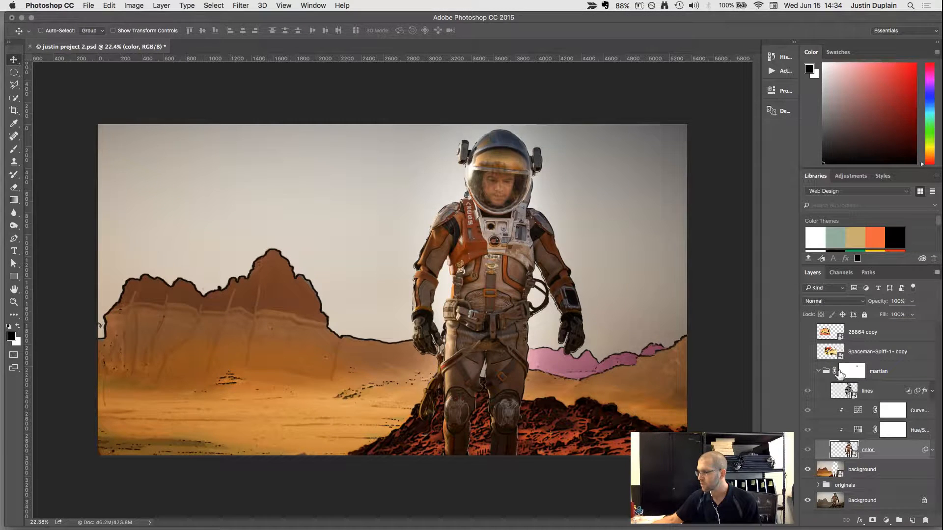
Show the martian group and hide its lines layer to isolate the astronaut's color treatment.
click(872, 393)
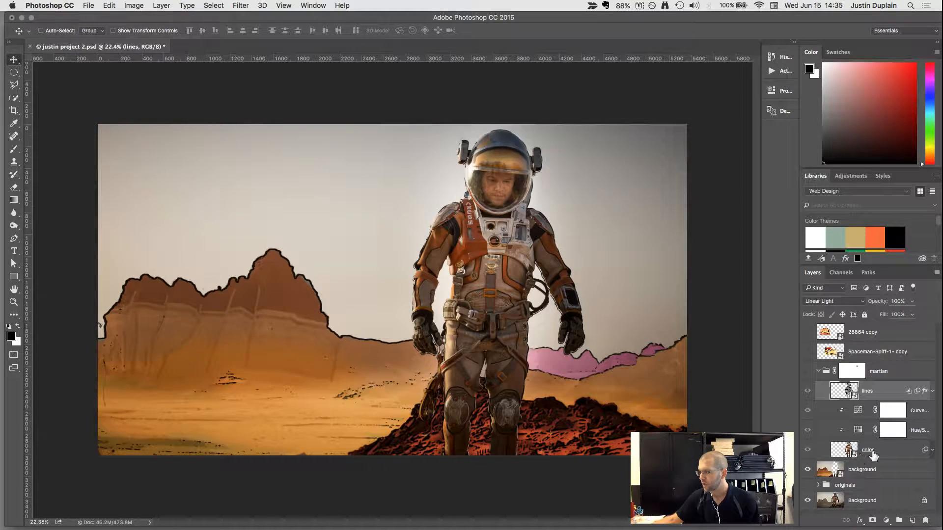
click(883, 455)
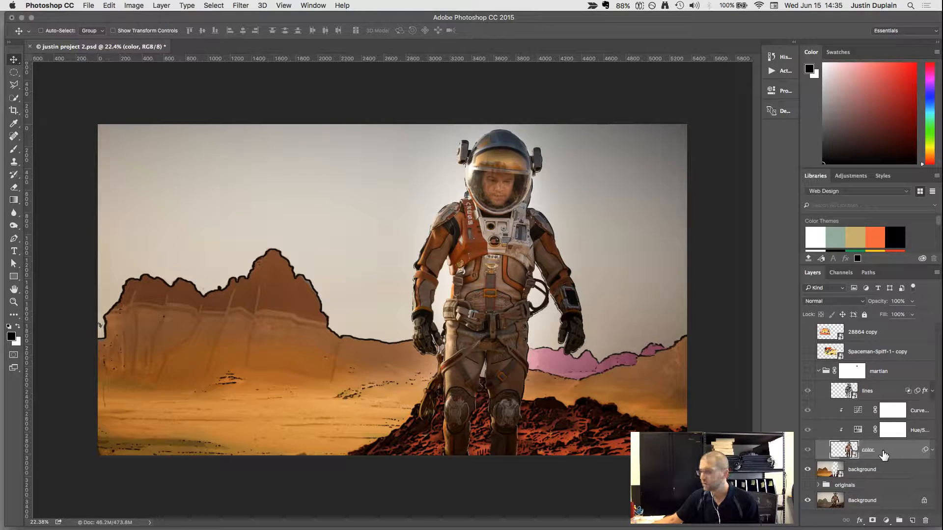
click(872, 393)
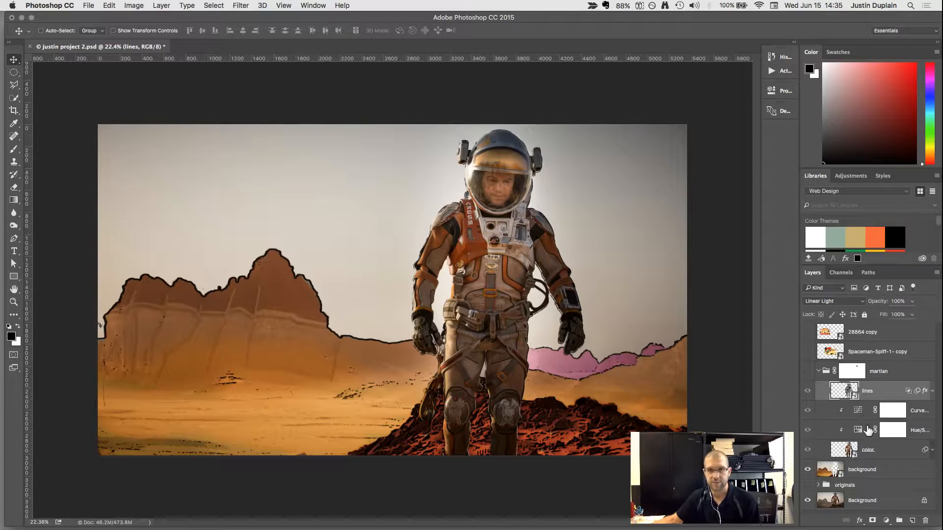
click(808, 391)
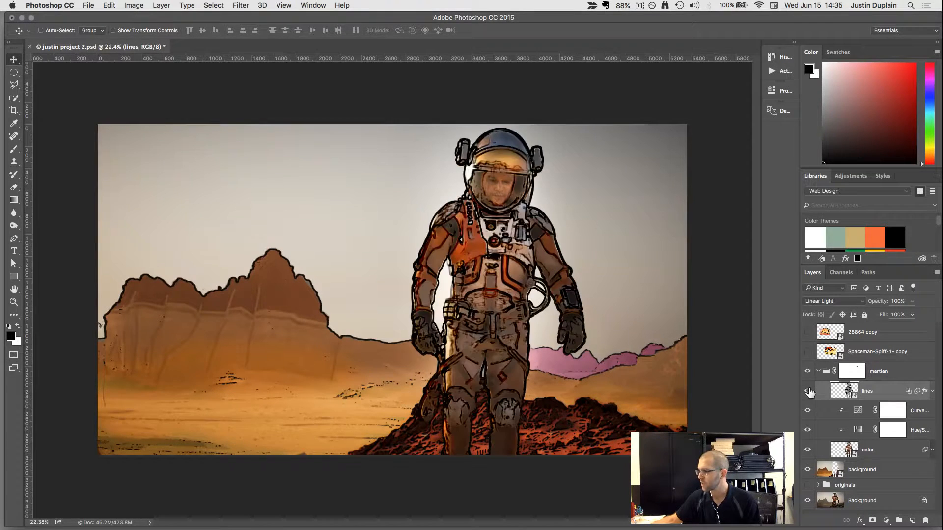
click(808, 391)
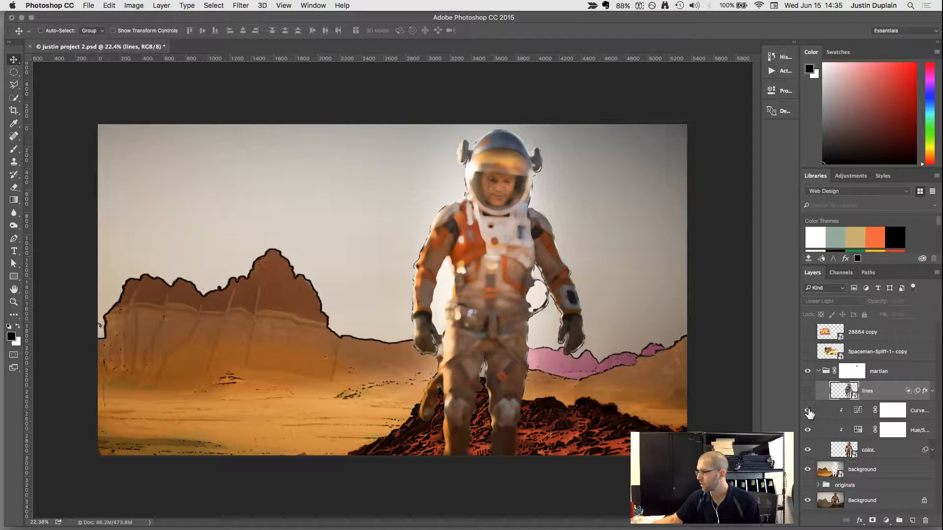
Hide the Curves and Hue/Saturation adjustments clipped to the color layer and disable the martian group's layer mask.
click(807, 411)
click(808, 430)
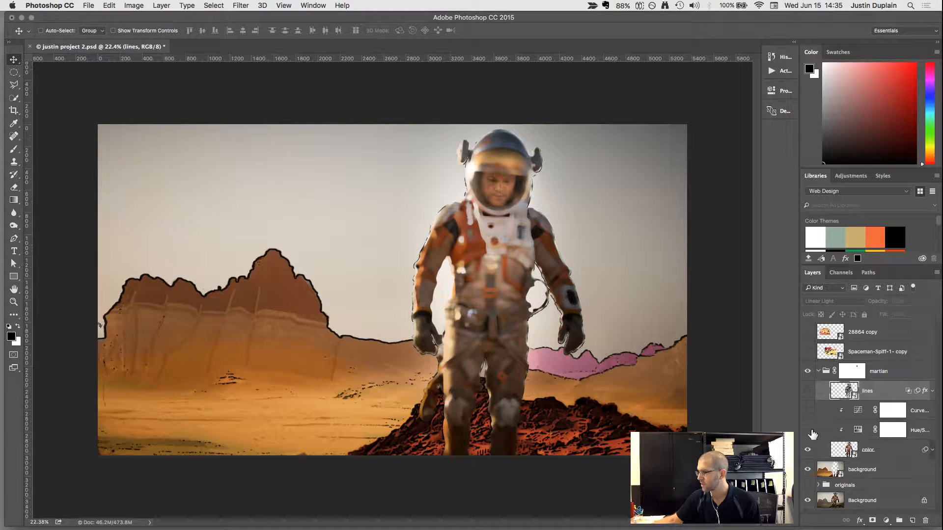
click(836, 454)
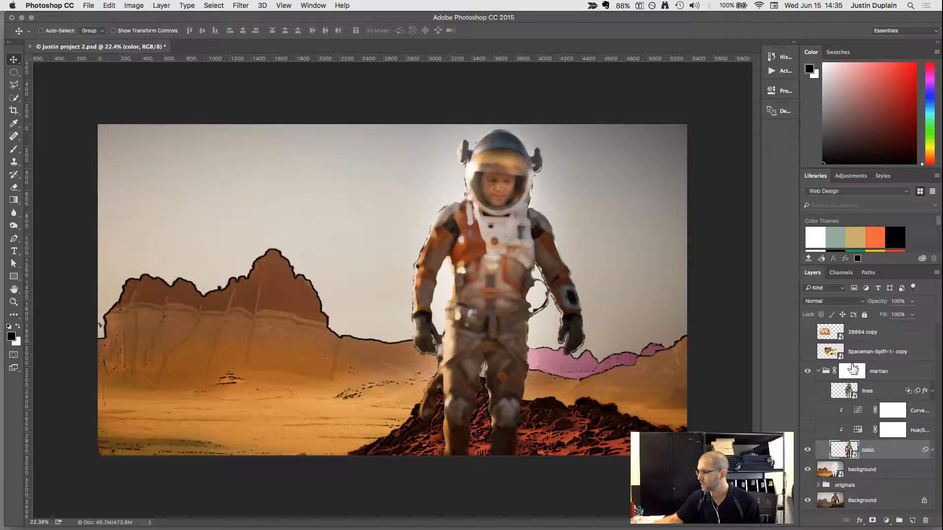
click(852, 371)
right_click(852, 372)
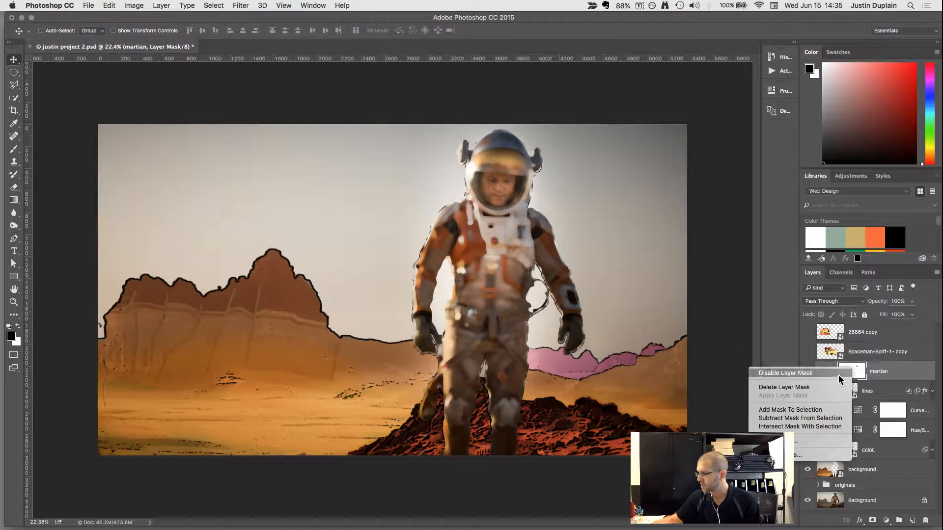
click(838, 375)
Select the color layer and expand its smart filter list.
click(845, 448)
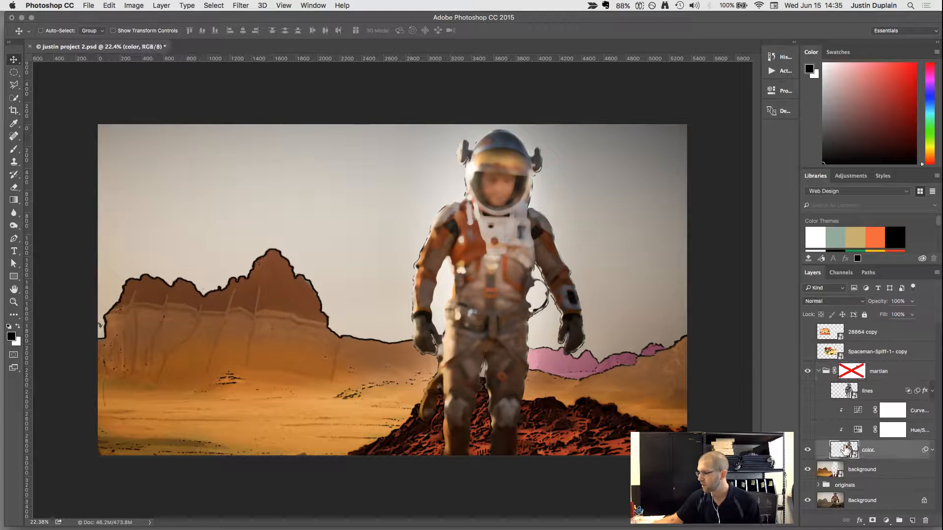
click(931, 450)
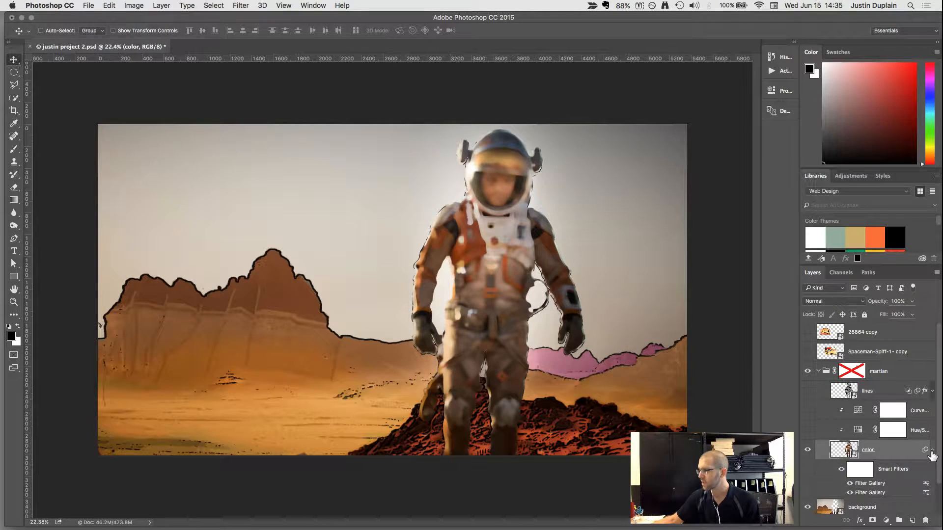
scroll(908, 464, down, 1)
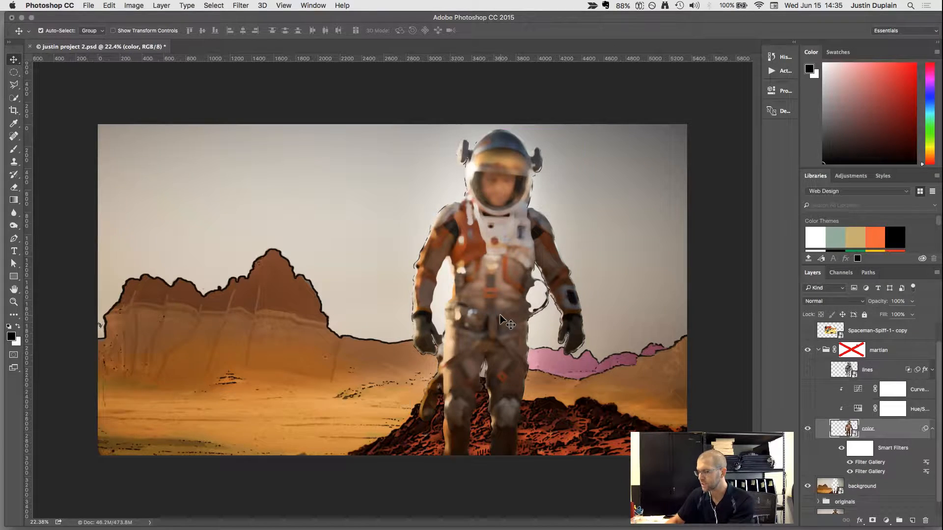
Examine the astronaut's smoothed color treatment up close, from the helmet down to the legs.
key(super+equal)
key(super+equal)
key(super+equal)
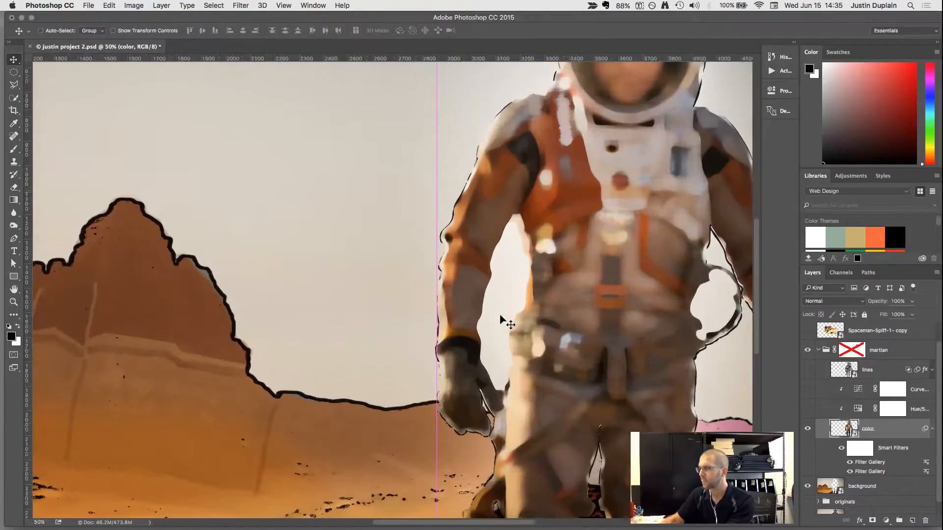
drag(499, 313, 348, 354)
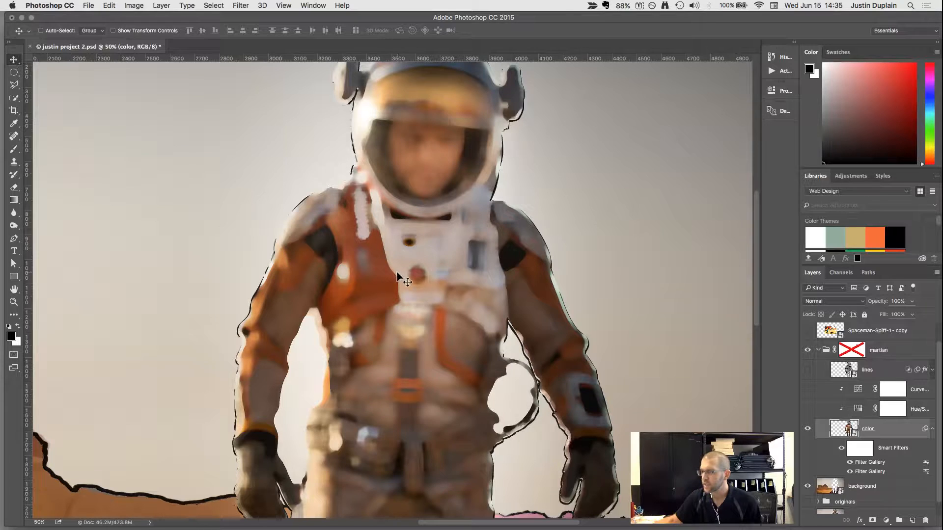
scroll(397, 272, up, 3)
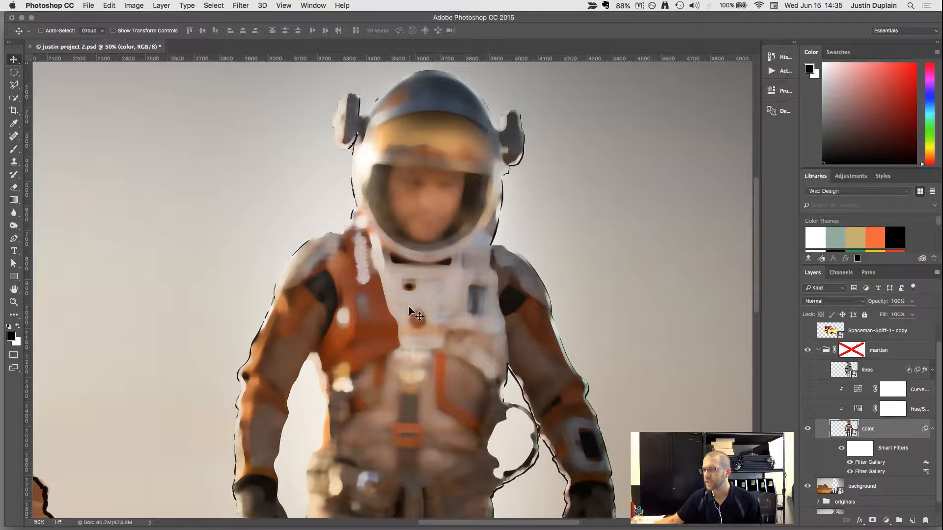
scroll(411, 335, down, 10)
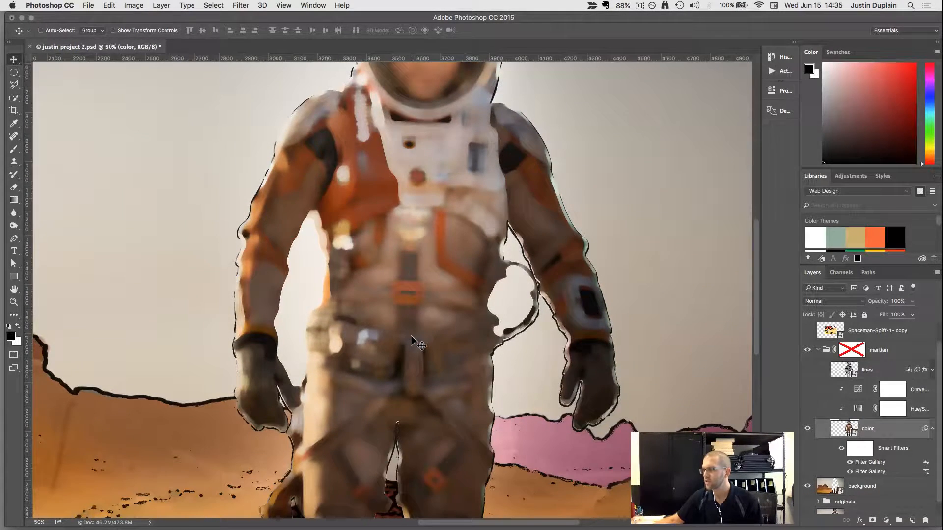
scroll(410, 336, up, 5)
key(super+minus)
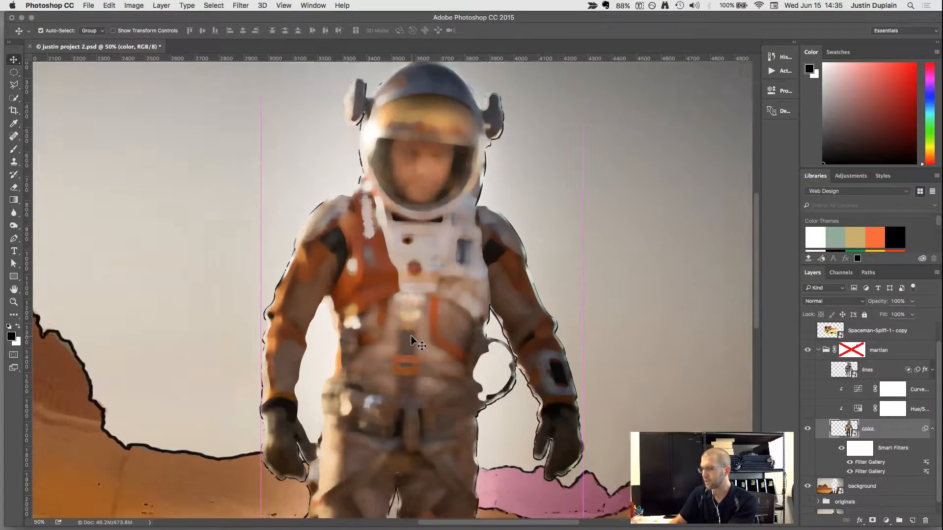
key(super+minus)
key(super+minus)
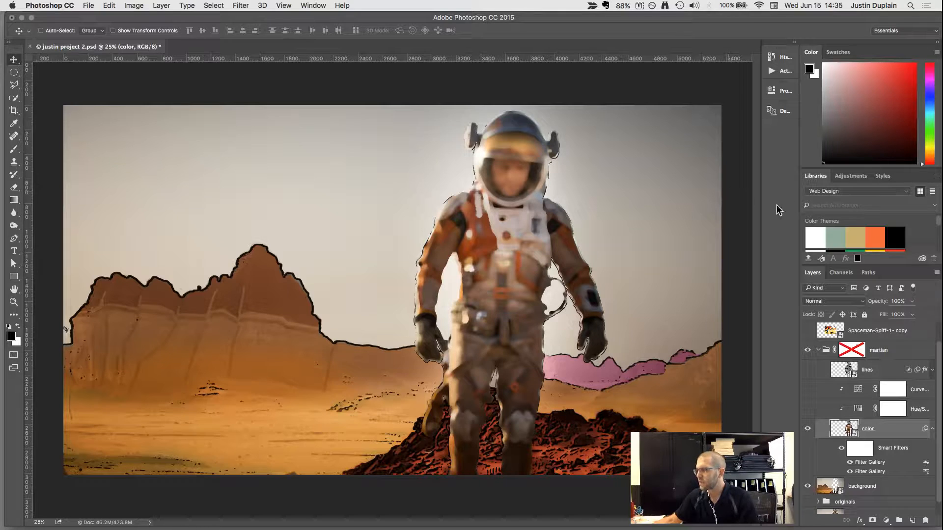
Show the lines layer and inspect the Glowing Edges settings of its Filter Gallery smart filter.
click(844, 374)
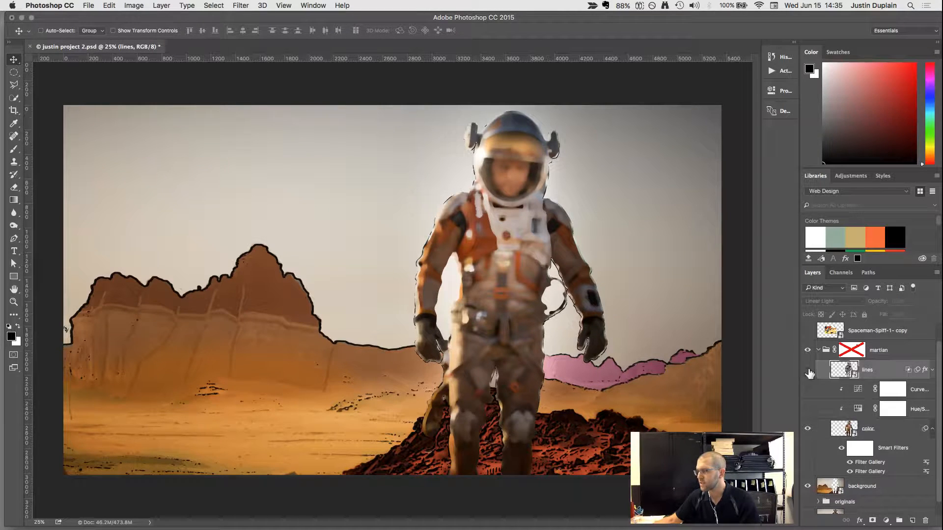
click(808, 370)
click(931, 371)
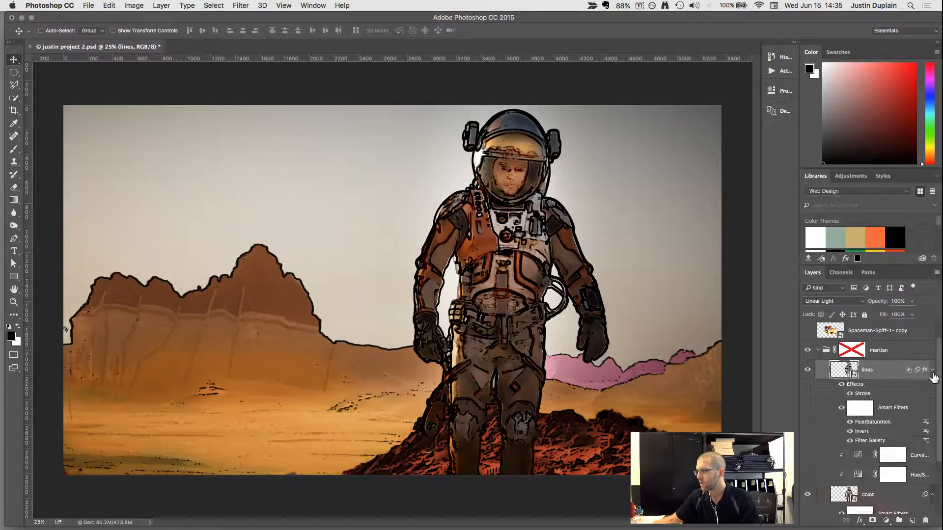
double_click(869, 440)
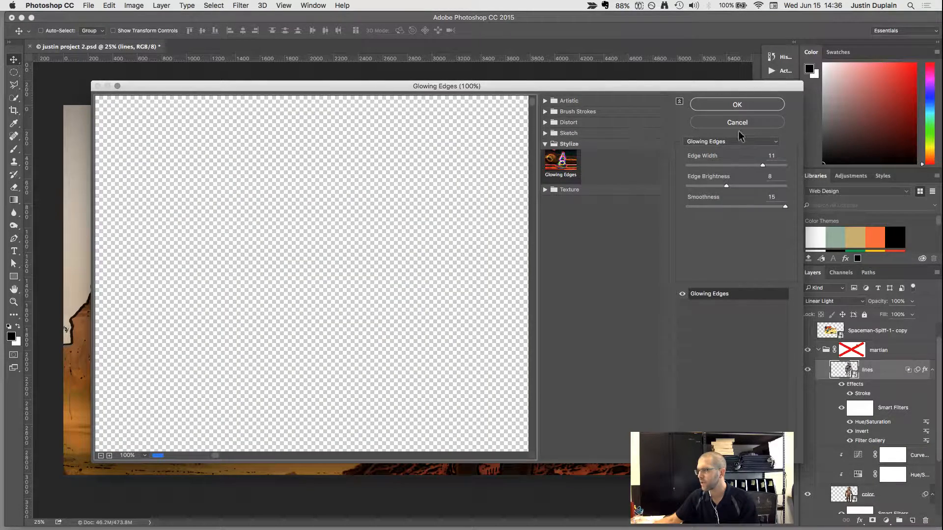
click(737, 122)
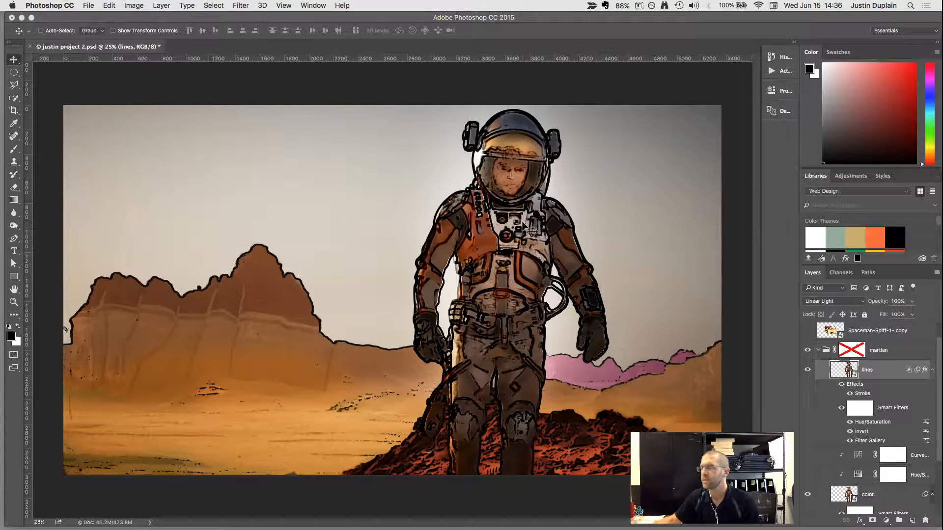
Turn off the lines layer's Stroke effect and compare the layer with its Invert and Hue/Saturation filters off and on.
click(850, 431)
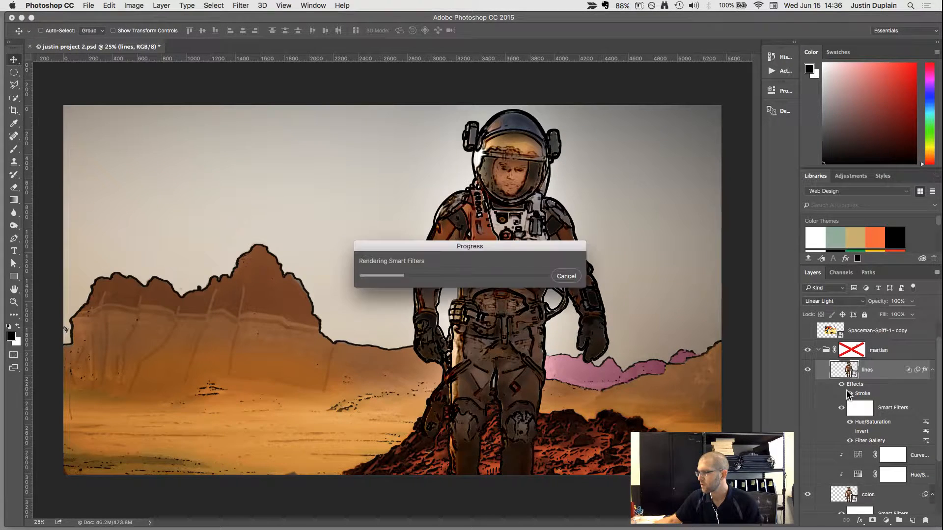
click(850, 394)
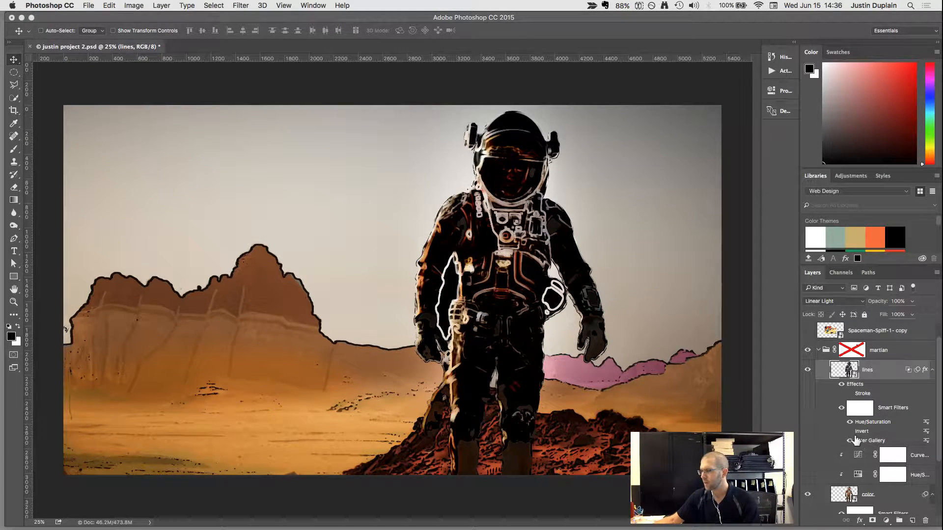
click(850, 422)
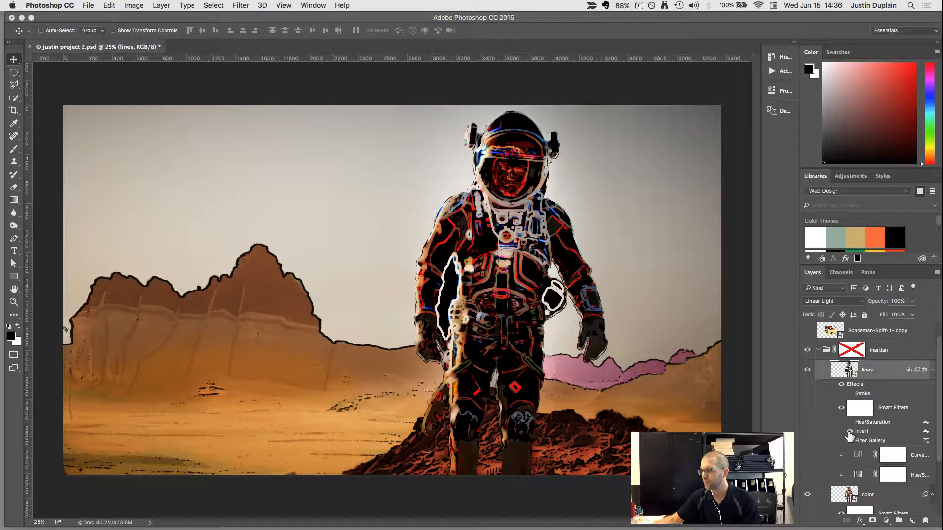
click(850, 432)
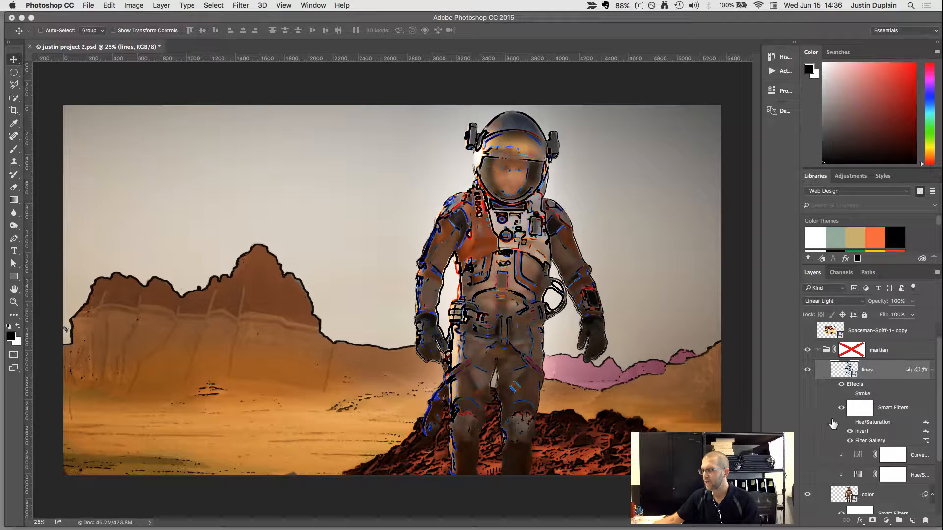
click(849, 422)
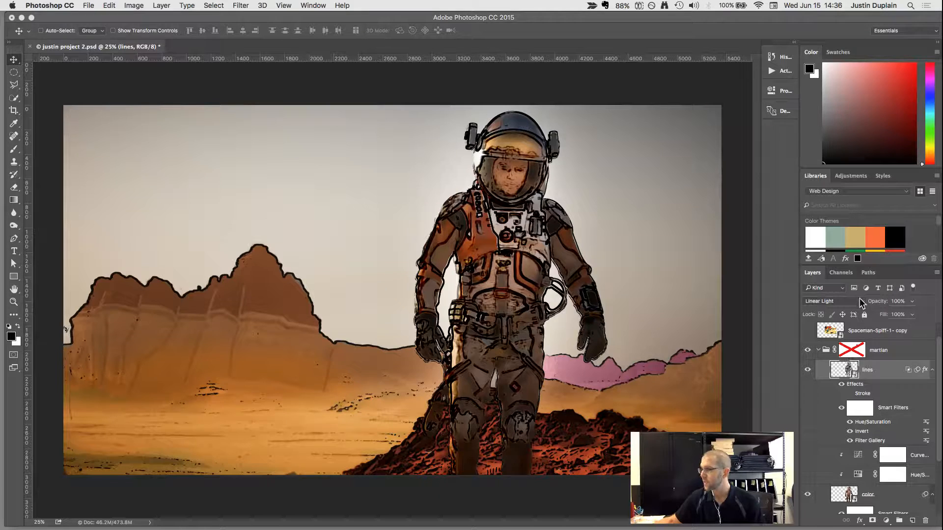
click(849, 440)
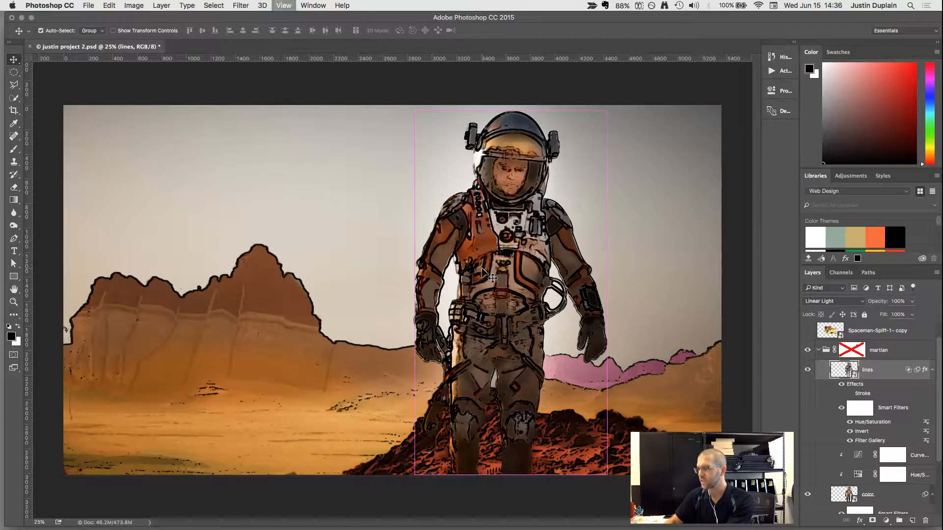
Examine the astronaut's line art and compare it with the Spaceman-Spiff-1- copy reference by showing and hiding that layer.
key(ctrl+minus)
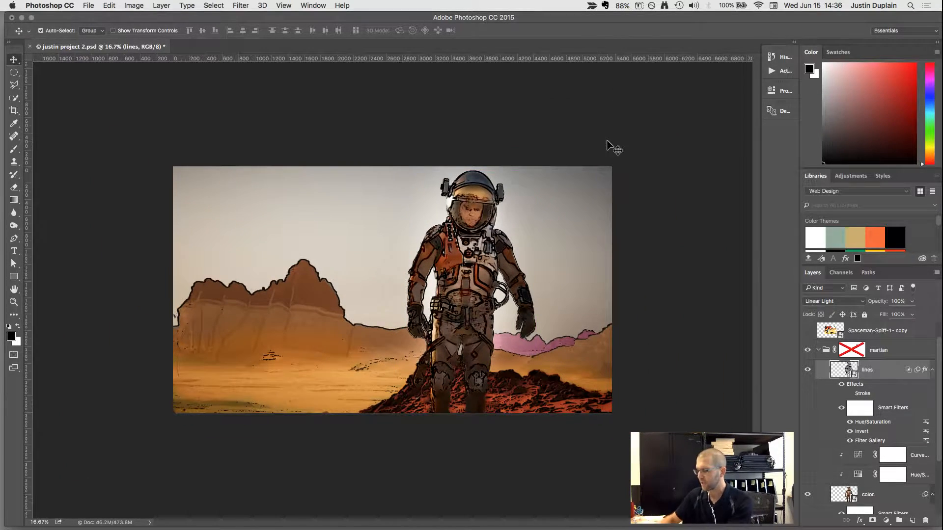
key(ctrl+plus)
key(ctrl+plus)
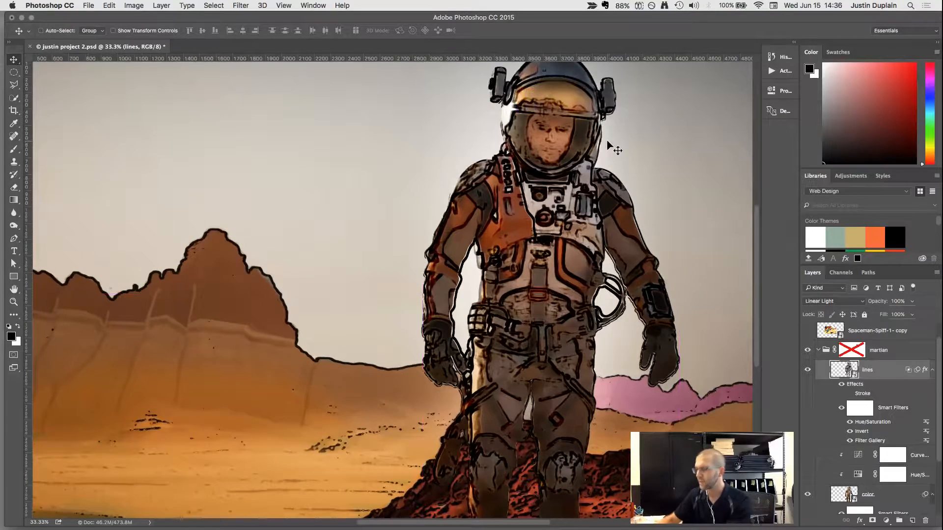
key(ctrl+minus)
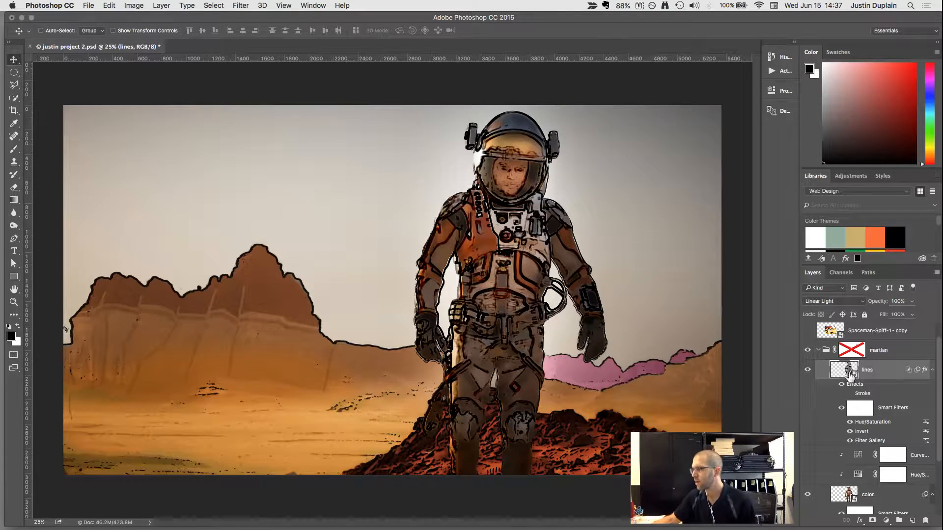
click(808, 331)
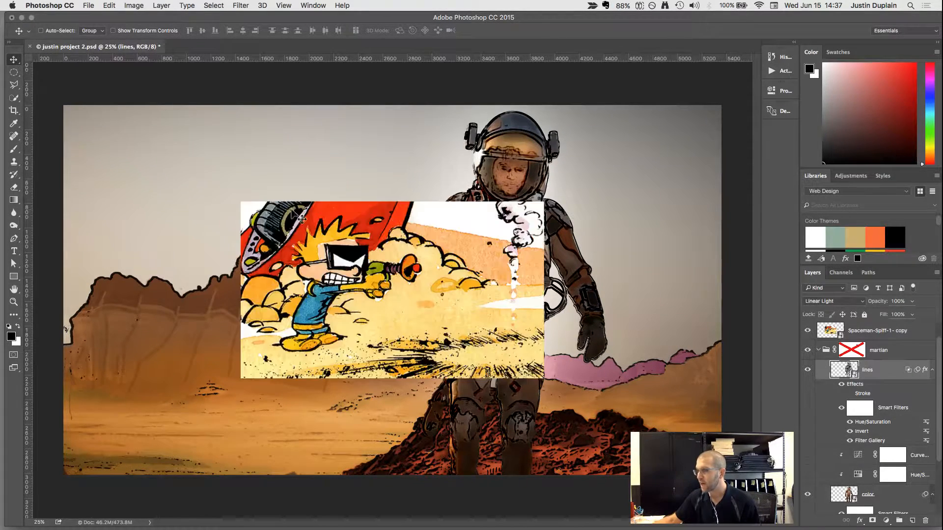
click(807, 332)
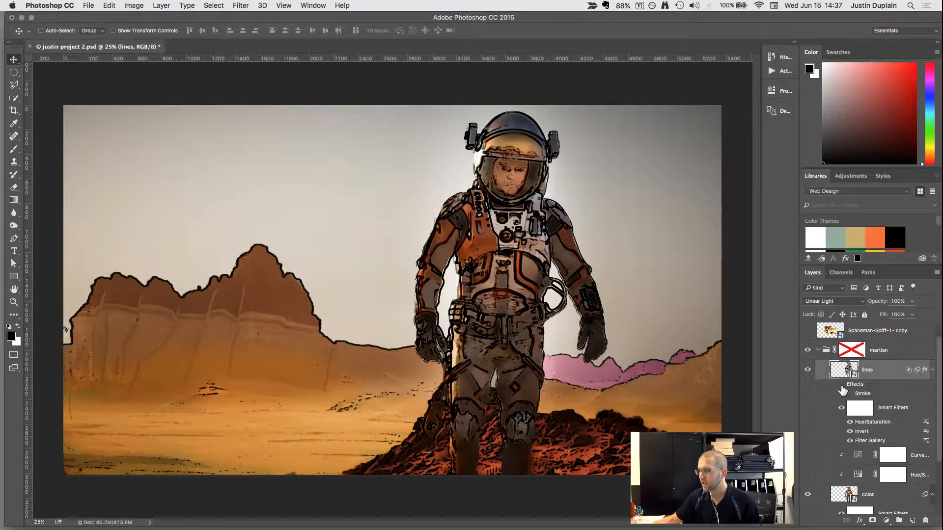
Enable the martian group's layer mask and check the astronaut's face inside the helmet up close.
right_click(849, 351)
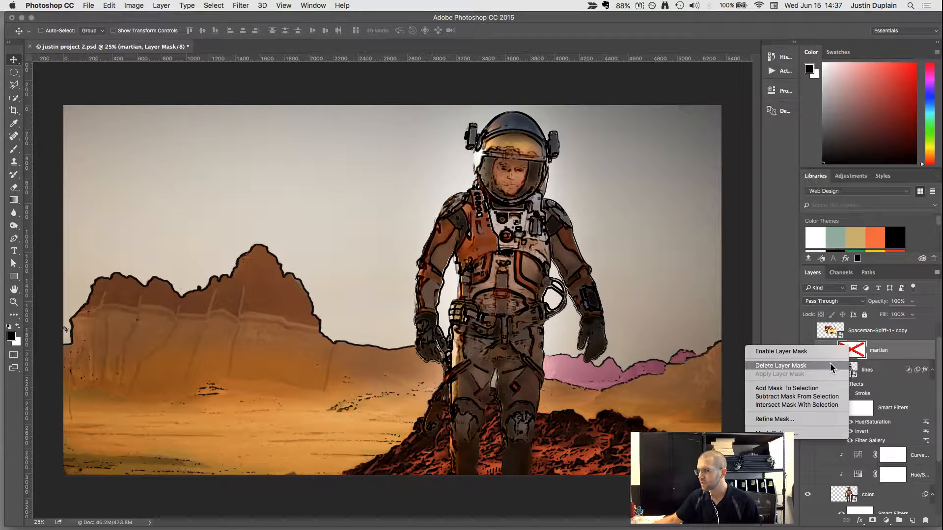
click(828, 351)
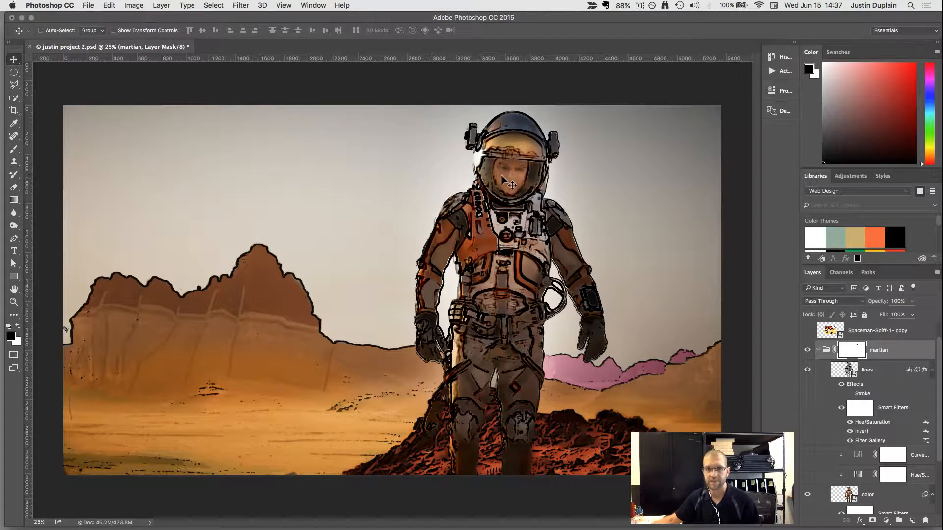
scroll(546, 162, up, 3)
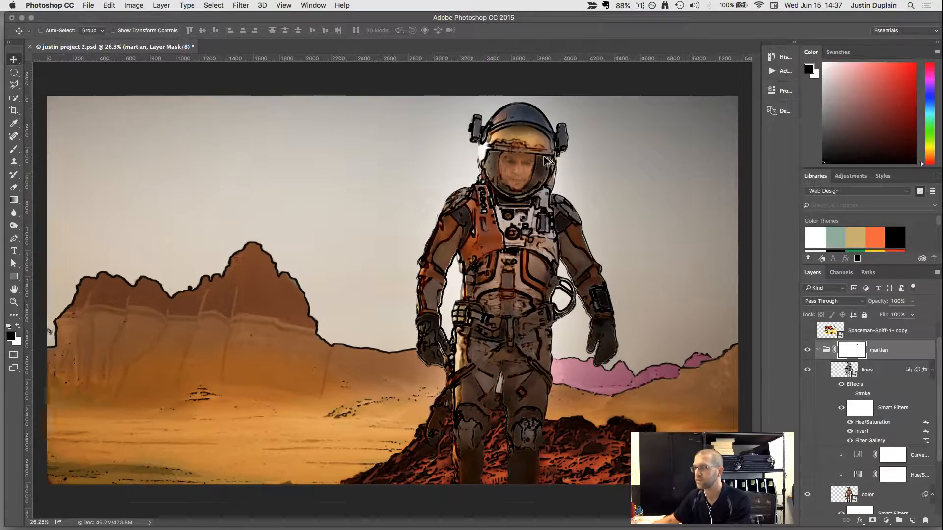
scroll(546, 162, up, 3)
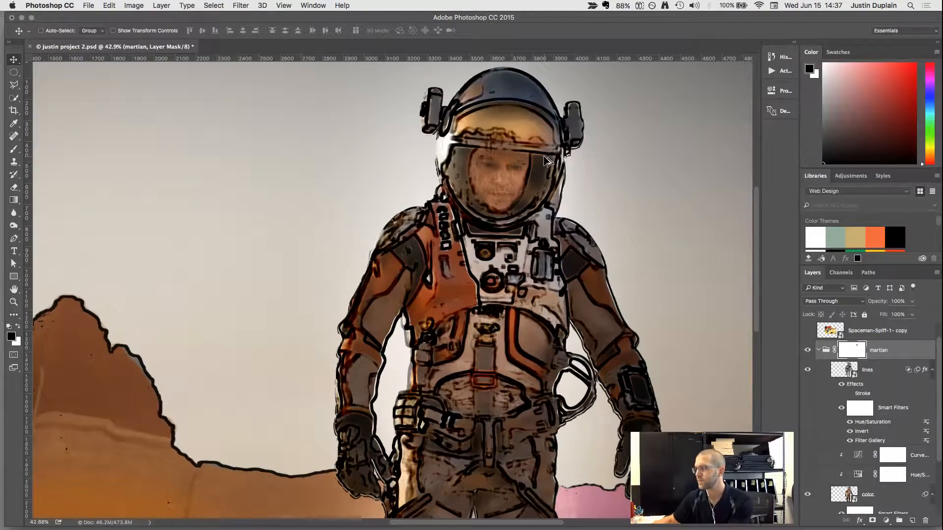
scroll(546, 161, down, 2)
scroll(546, 161, down, 3)
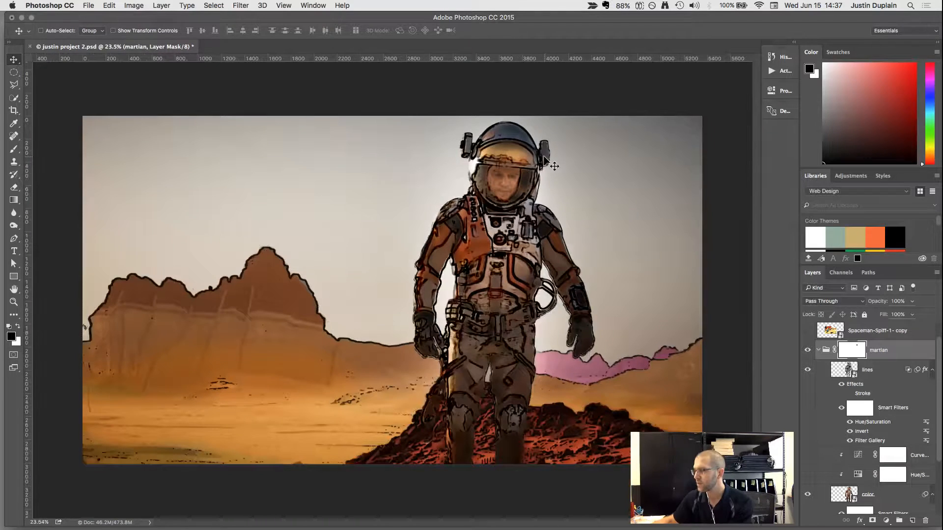
Show the Hue/Saturation and Curves adjustments below the lines layer, and display the Spaceman-Spiff-1- copy reference for comparison.
click(841, 370)
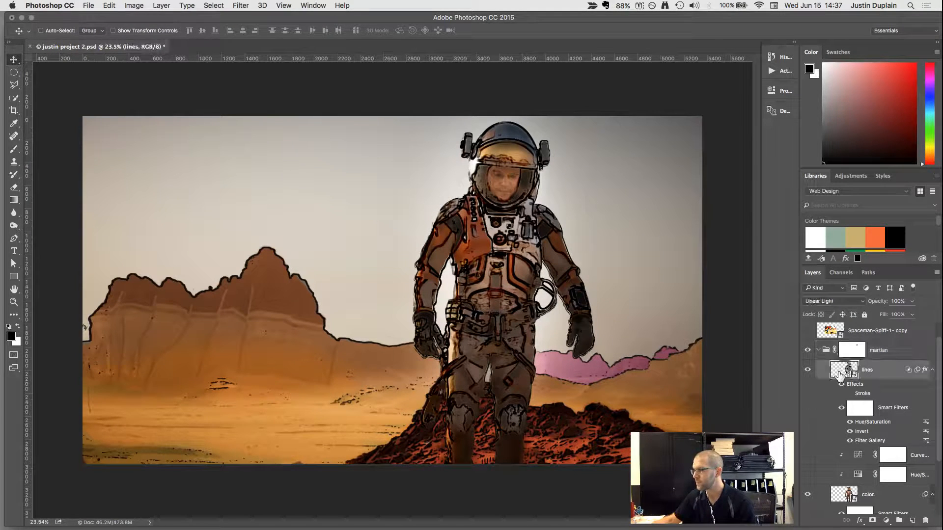
click(807, 476)
click(807, 456)
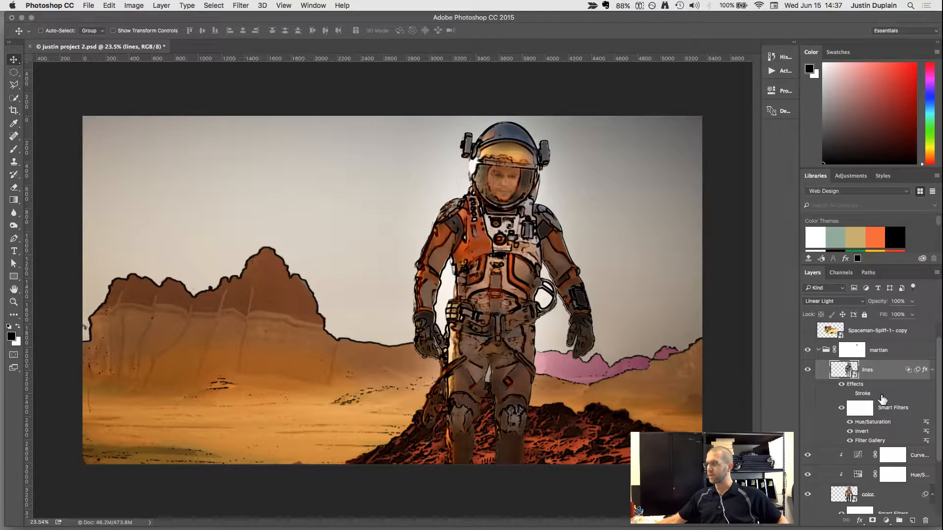
click(807, 331)
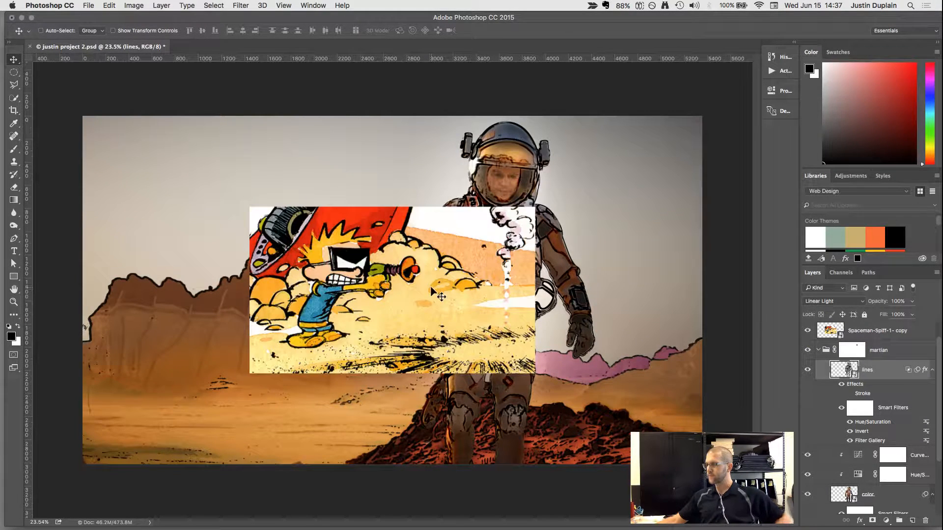
Move the Spaceman-Spiff-1- copy reference off the astronaut to the empty sky and desert beside it, and compare their line work.
right_click(430, 285)
click(445, 295)
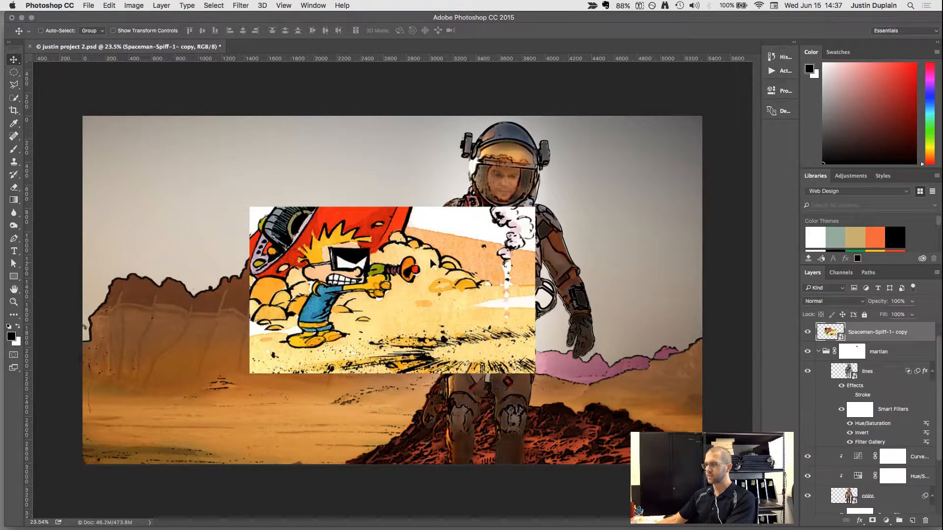
drag(431, 264, 288, 241)
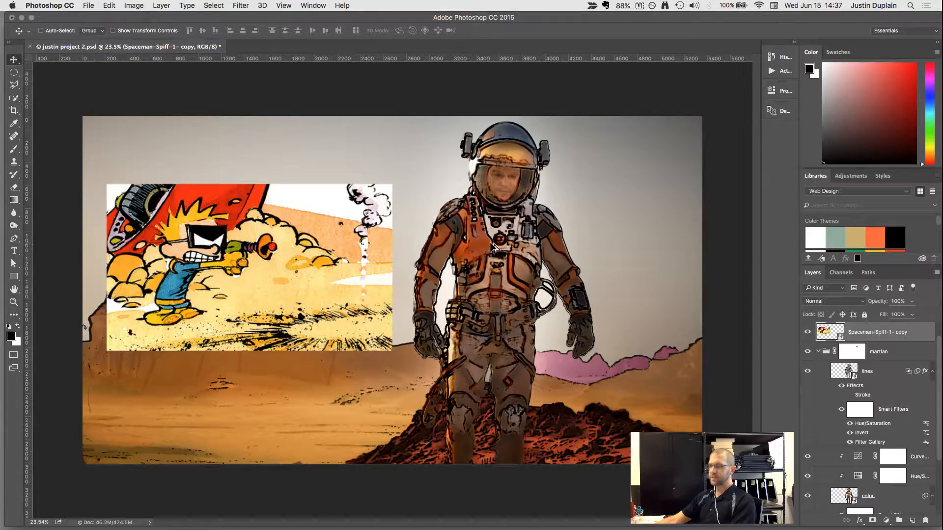
scroll(494, 248, up, 3)
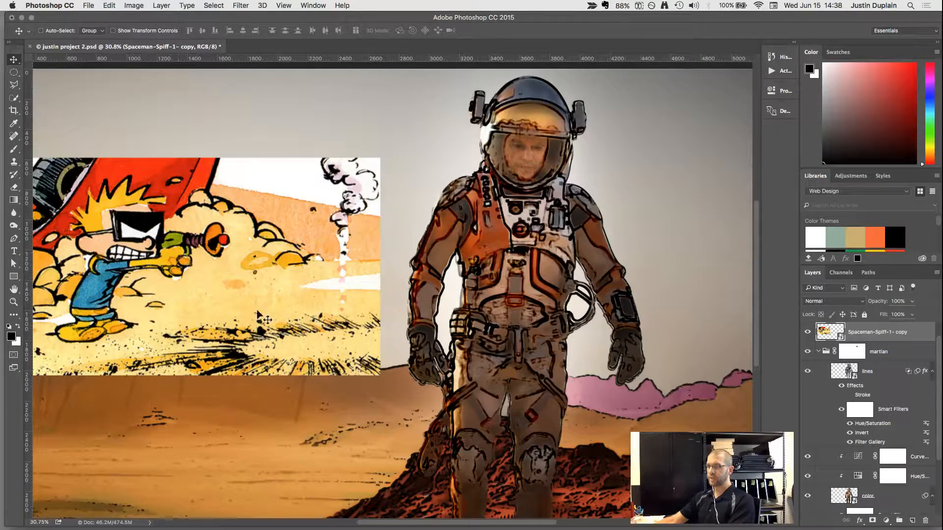
scroll(241, 281, down, 1)
scroll(243, 281, down, 1)
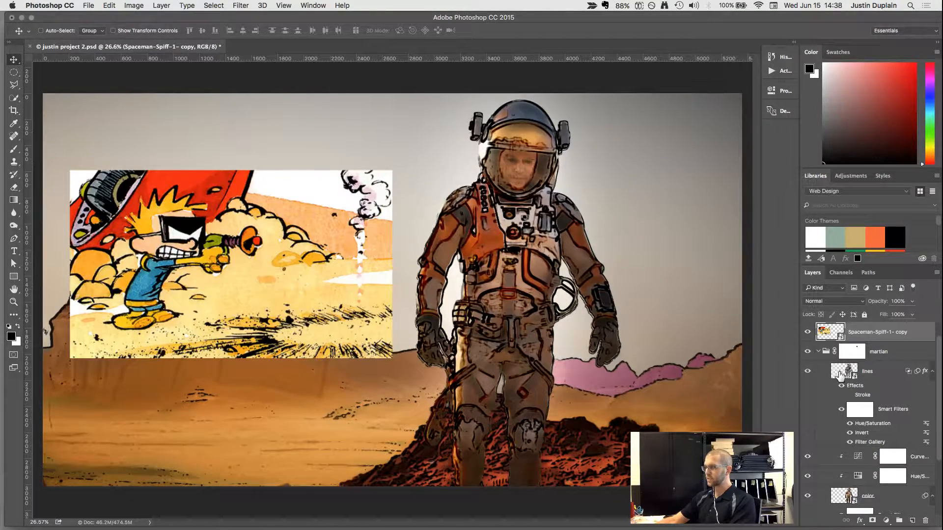
click(841, 374)
scroll(856, 392, up, 1)
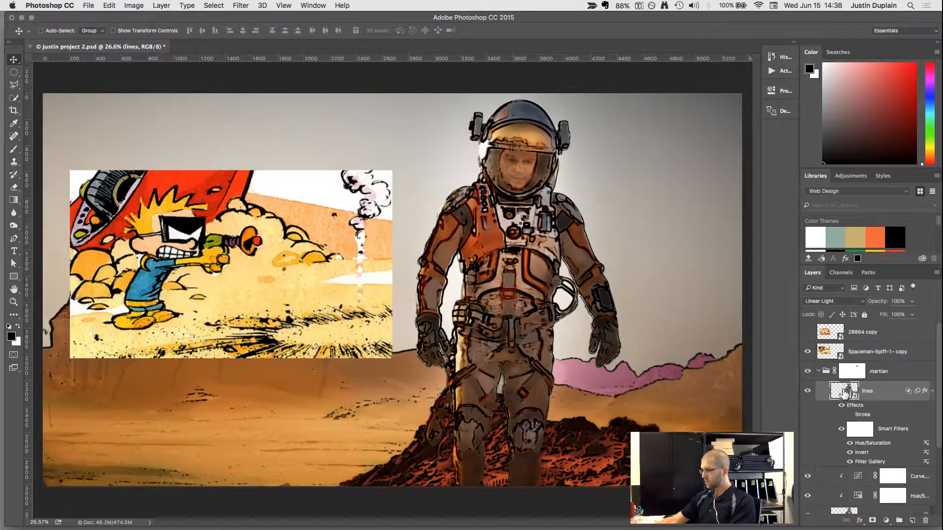
double_click(840, 420)
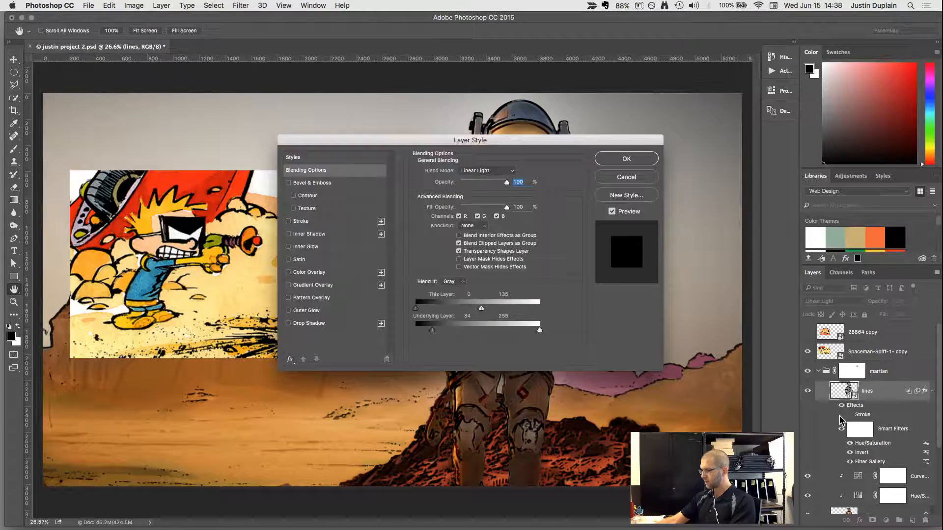
click(288, 221)
mouse_move(407, 141)
mouse_down()
mouse_move(452, 173)
mouse_move(633, 134)
mouse_move(619, 129)
mouse_up()
click(838, 165)
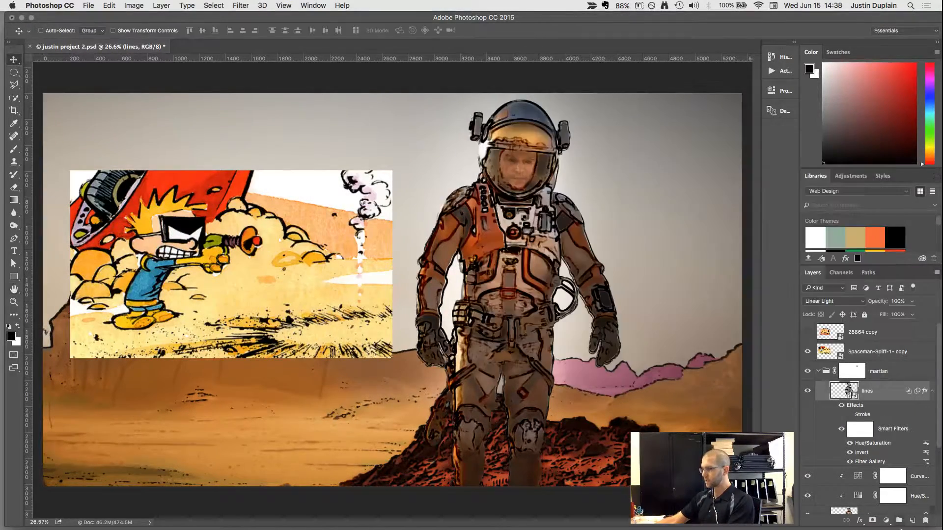
Preview a black 16 px outside Stroke on the lines layer, compare it on and off, and discard it.
click(859, 521)
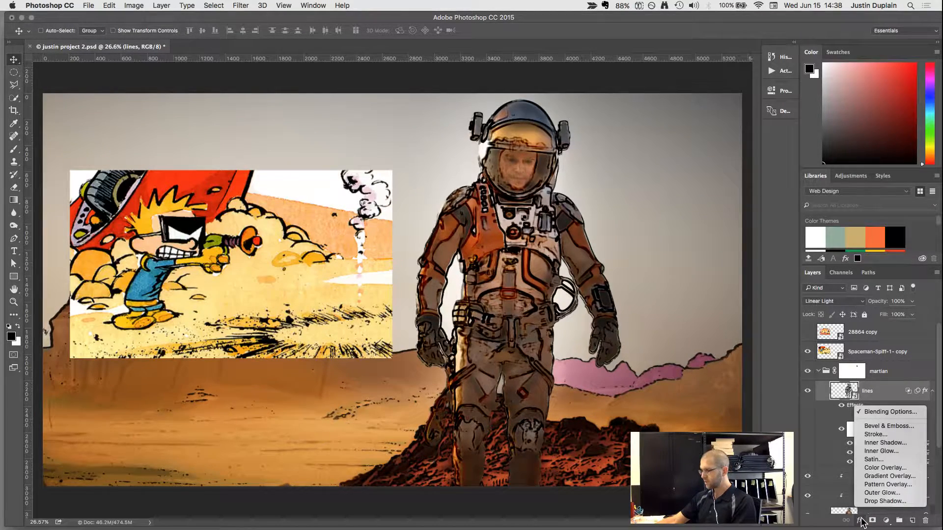
click(877, 435)
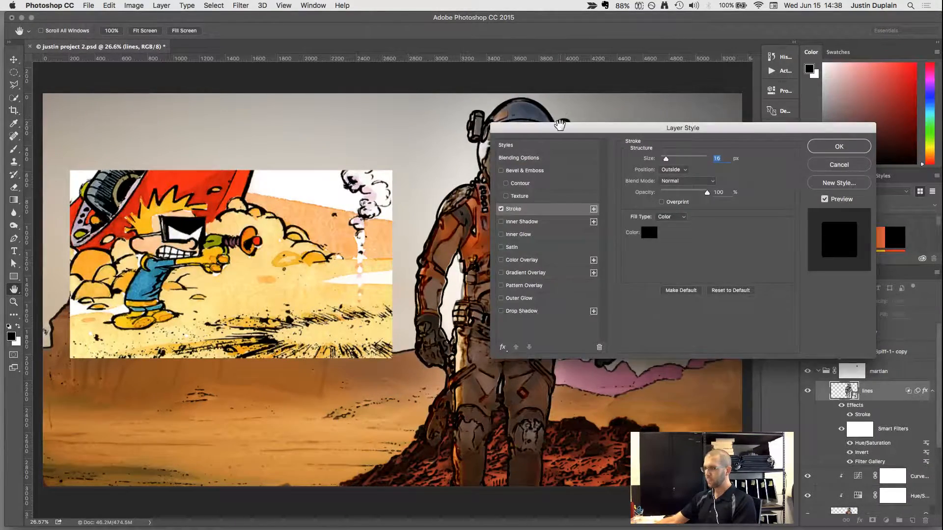
drag(499, 130, 127, 150)
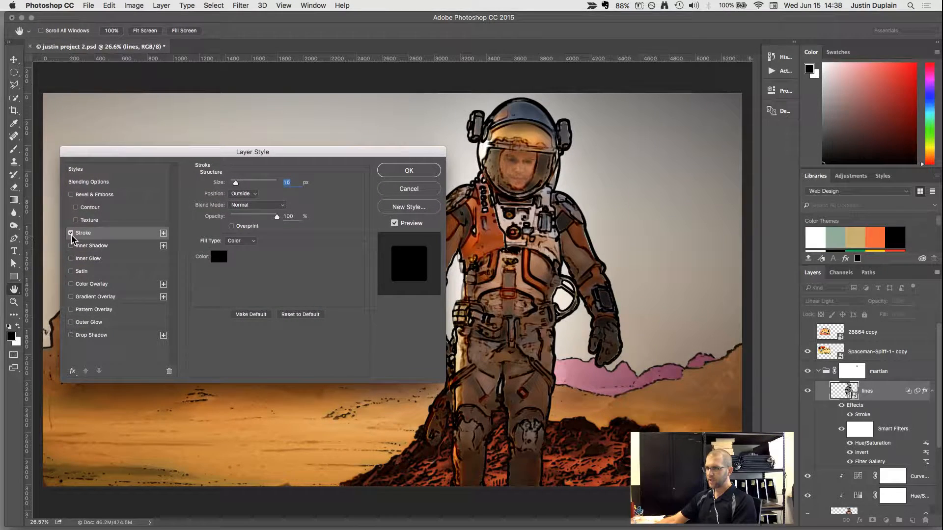
click(71, 235)
click(71, 233)
click(70, 233)
click(71, 233)
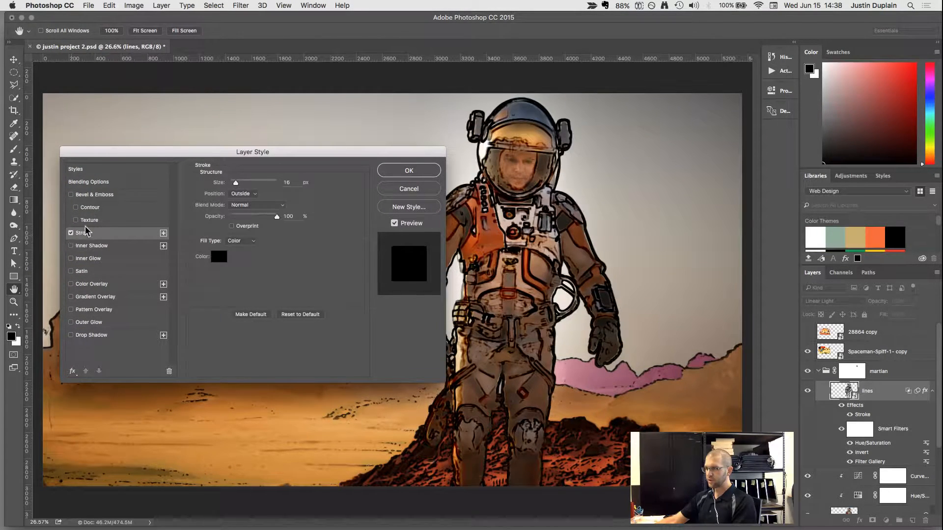
drag(288, 154, 250, 127)
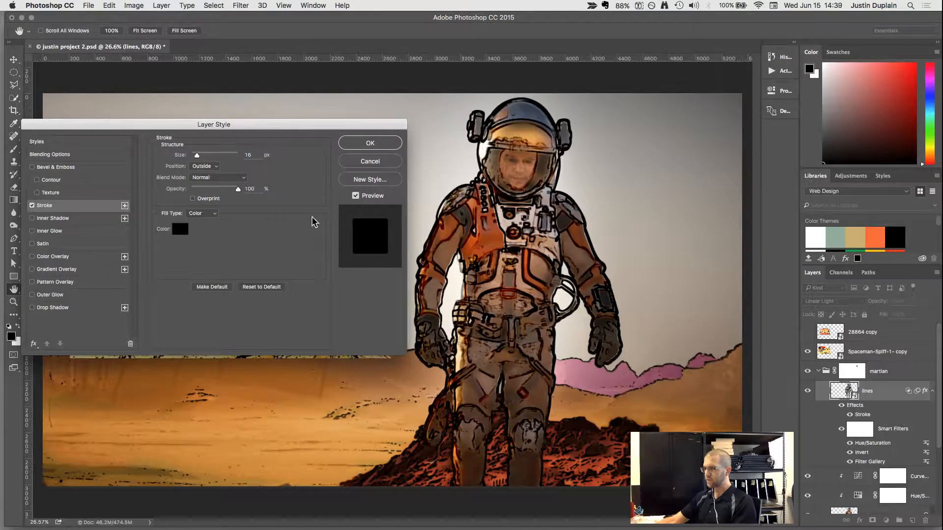
click(348, 165)
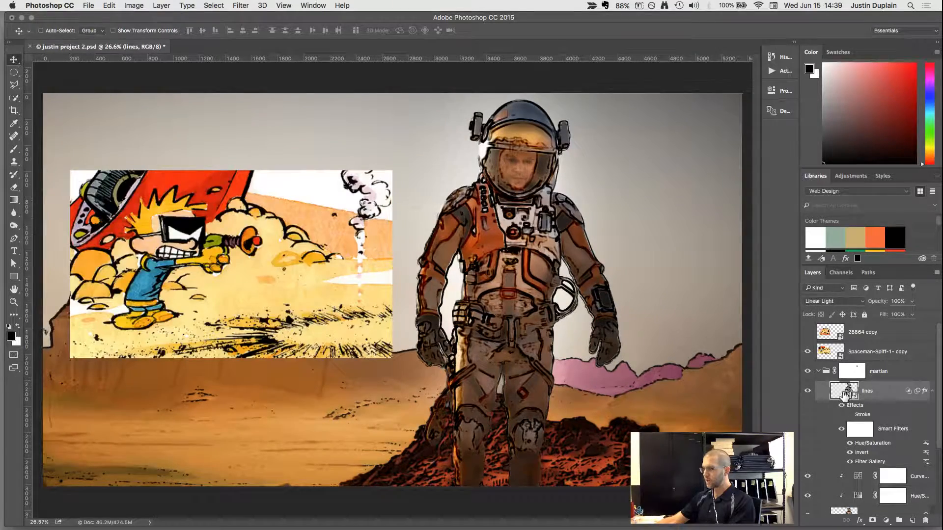
Isolate the lines layer and show the color layer beneath it with its Hue/Saturation and Curves adjustments.
alt+click(807, 392)
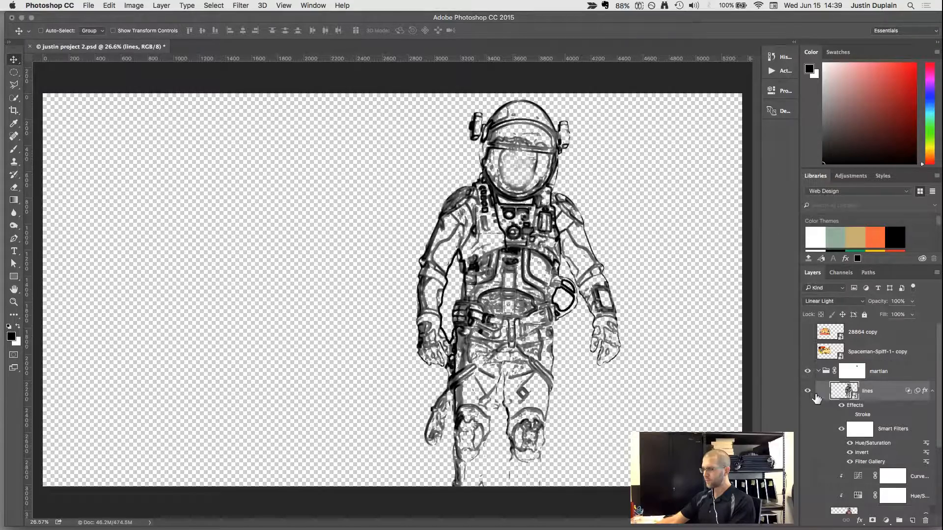
scroll(820, 446, down, 3)
click(808, 493)
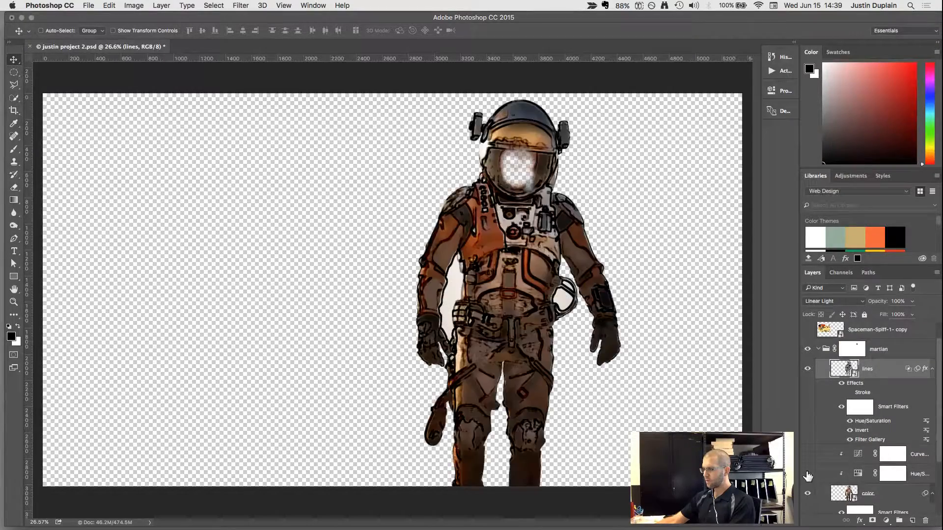
click(807, 474)
click(806, 455)
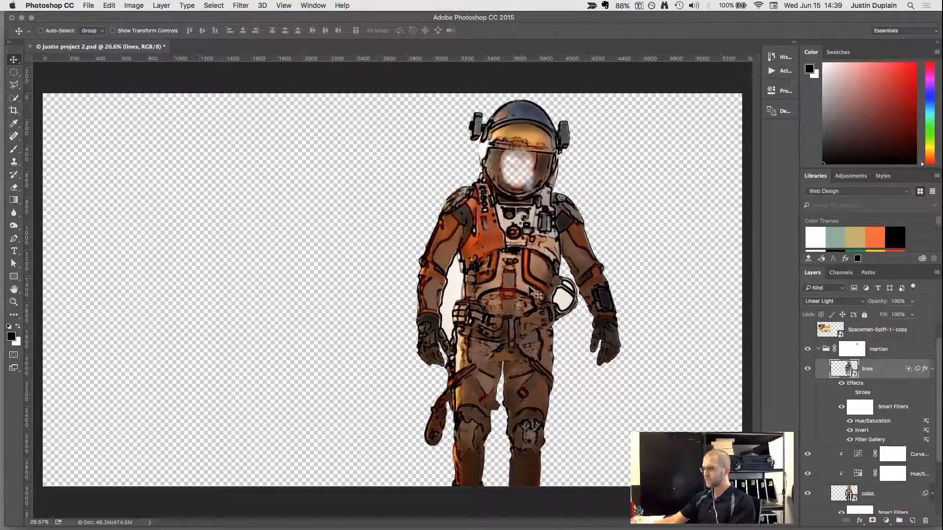
Disable the martian group's layer mask and turn on the lines layer's Stroke effect.
right_click(850, 353)
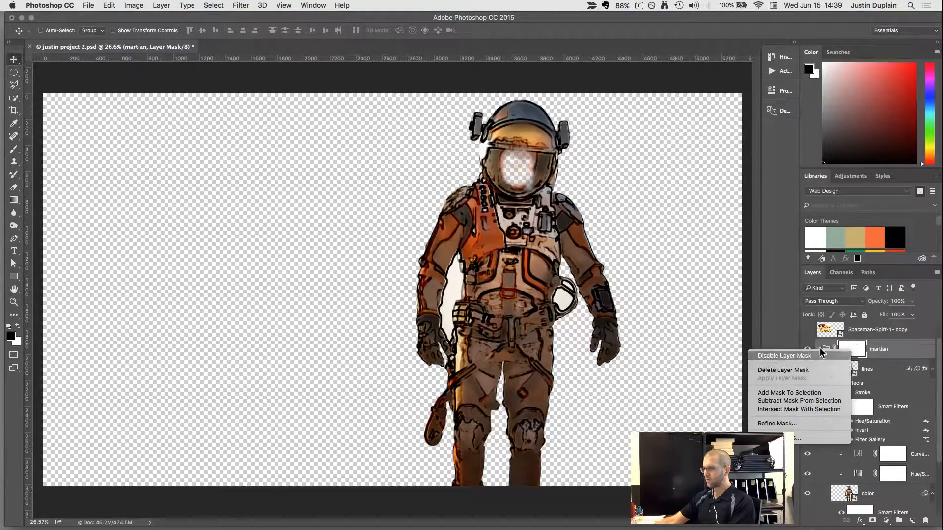
click(834, 356)
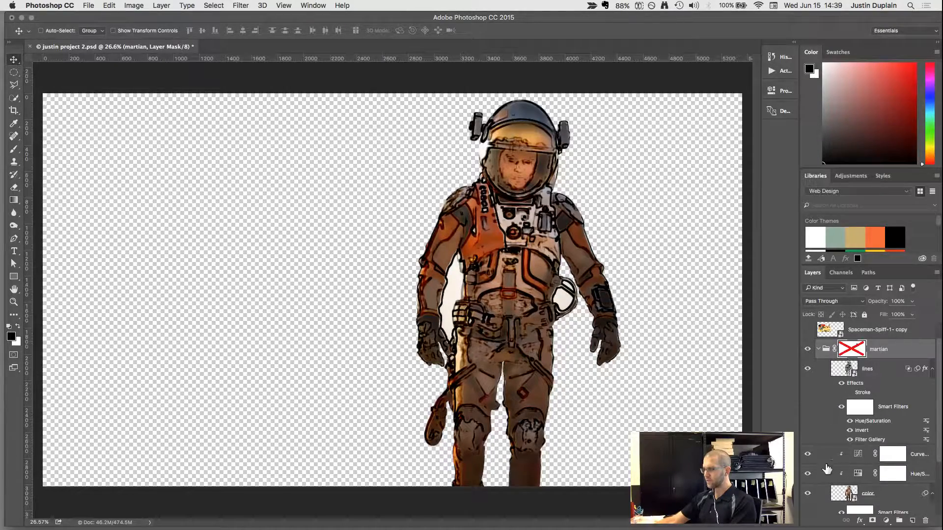
click(849, 393)
click(849, 393)
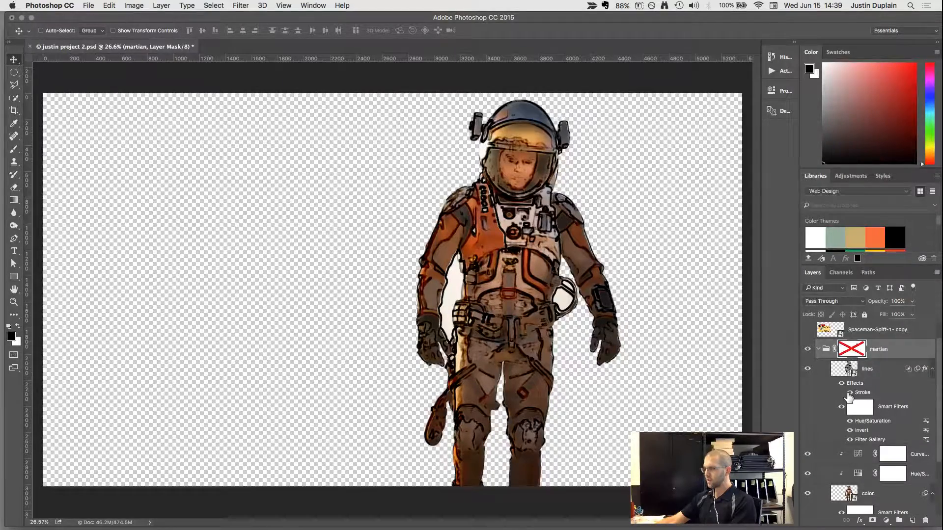
click(849, 394)
Inspect the lines layer's Stroke settings and compare the astronaut's outline with the effect off and on.
right_click(857, 390)
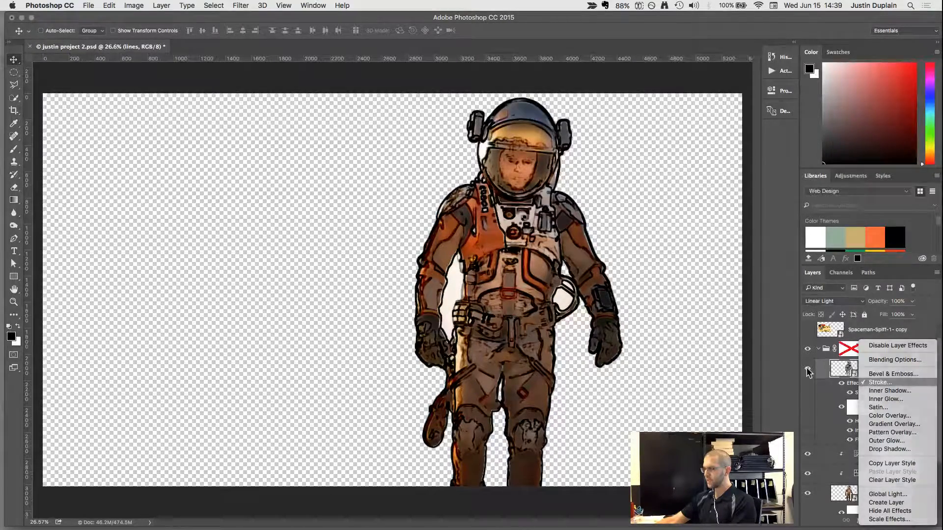
click(878, 382)
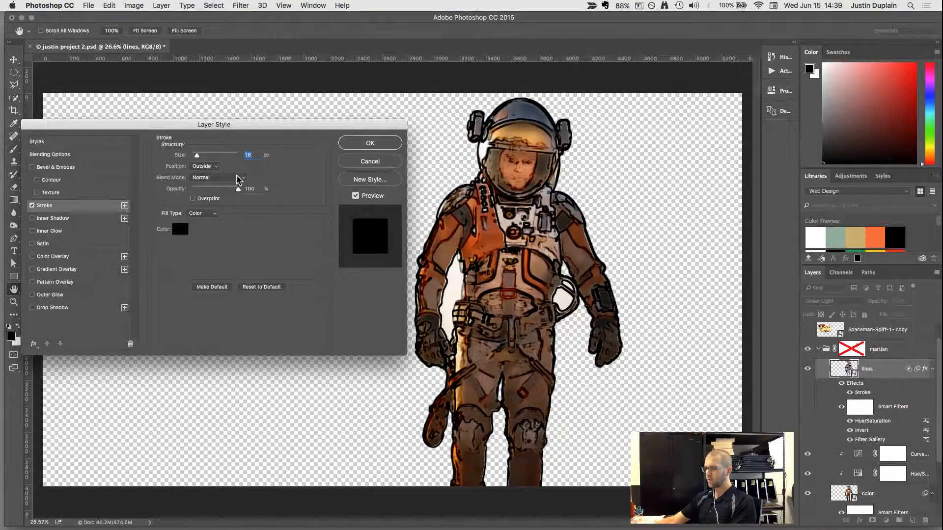
click(367, 161)
click(850, 393)
click(849, 393)
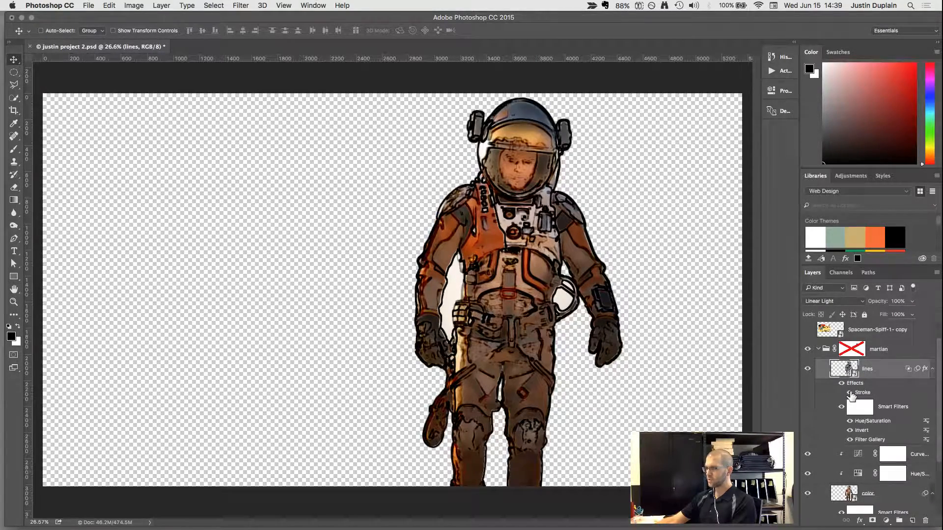
click(850, 393)
click(849, 392)
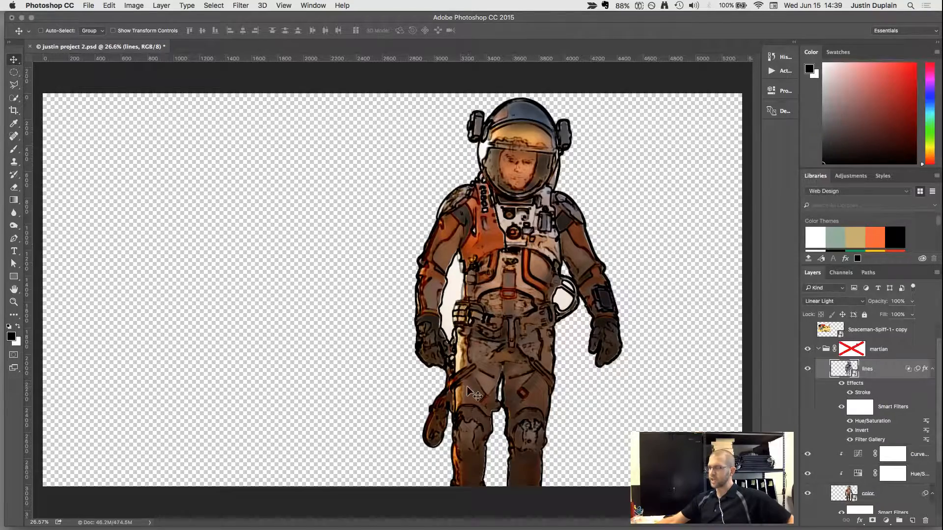
click(850, 393)
click(850, 393)
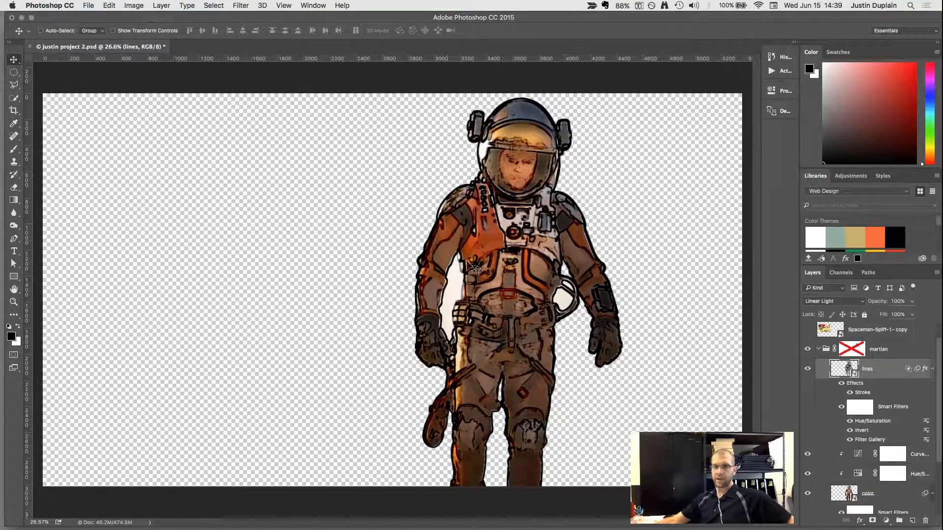
Show the comic background and the original Background photo layers, and re-enable the martian group's layer mask.
click(819, 349)
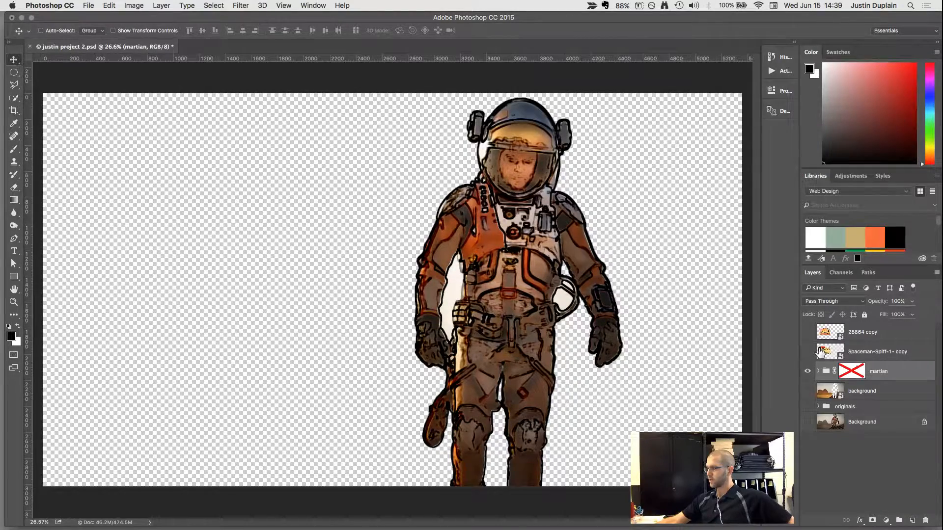
click(807, 392)
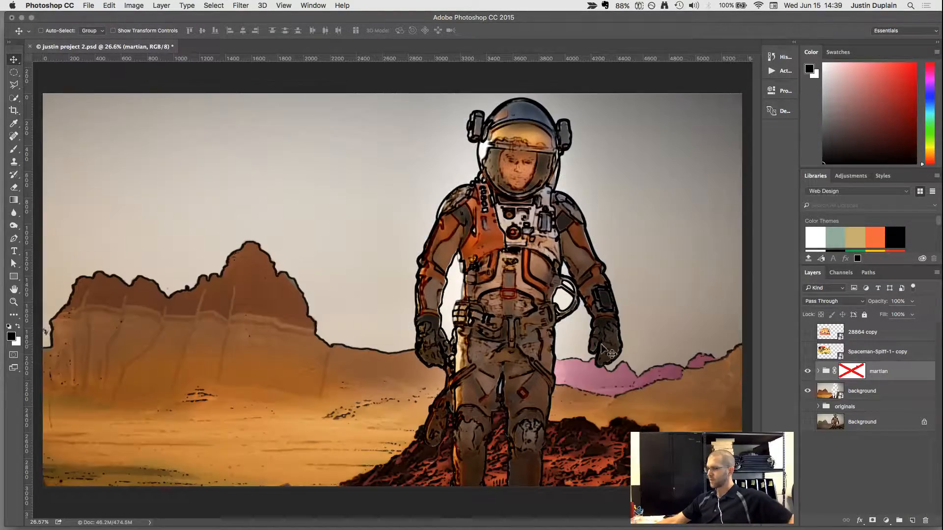
right_click(859, 369)
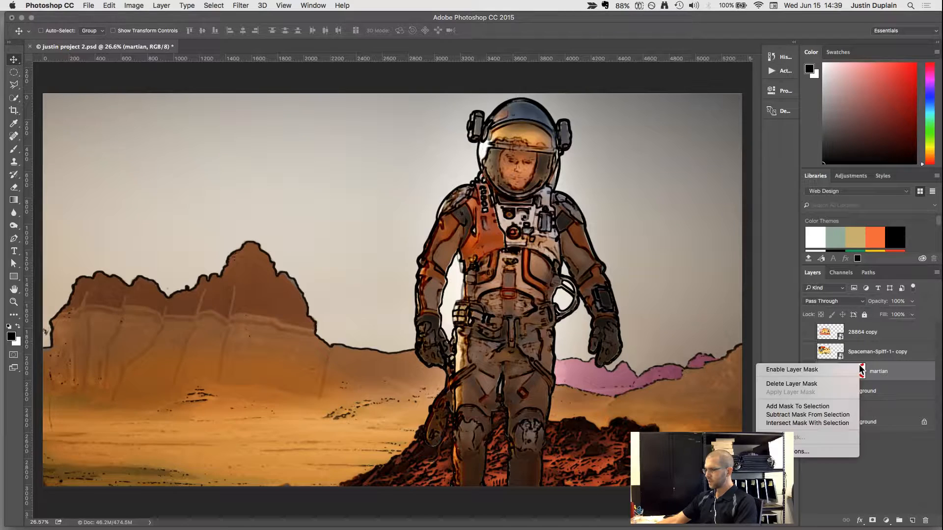
click(825, 371)
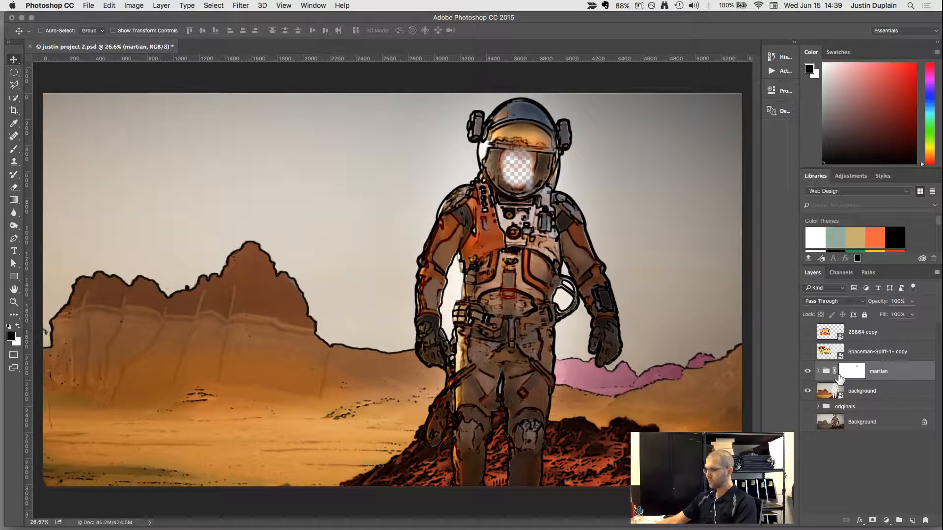
click(807, 422)
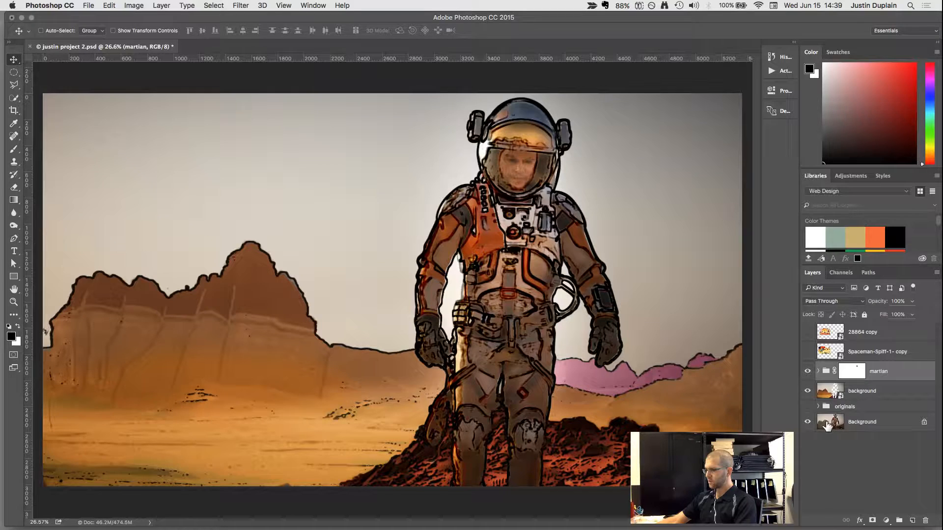
click(827, 425)
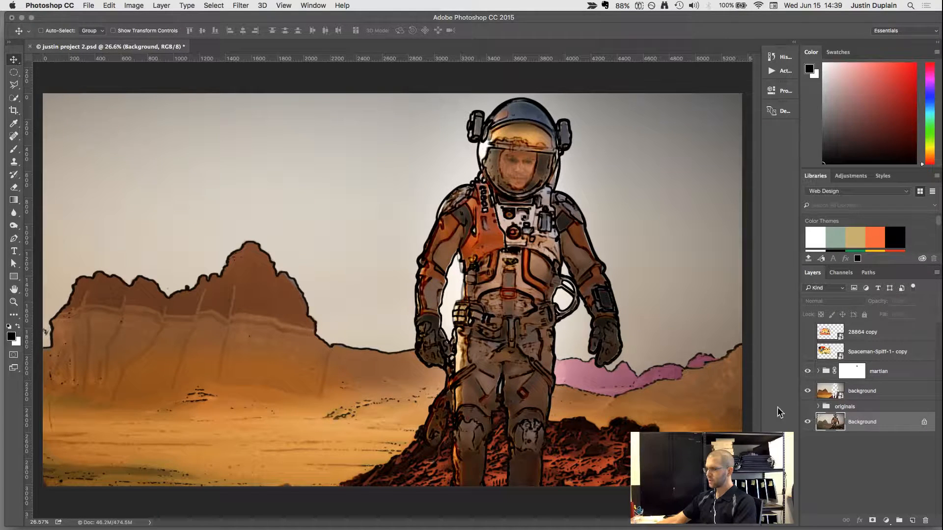
Compare the original photo with the comic version by hiding and showing the martian group and background layer, and expand the group.
click(809, 372)
click(808, 391)
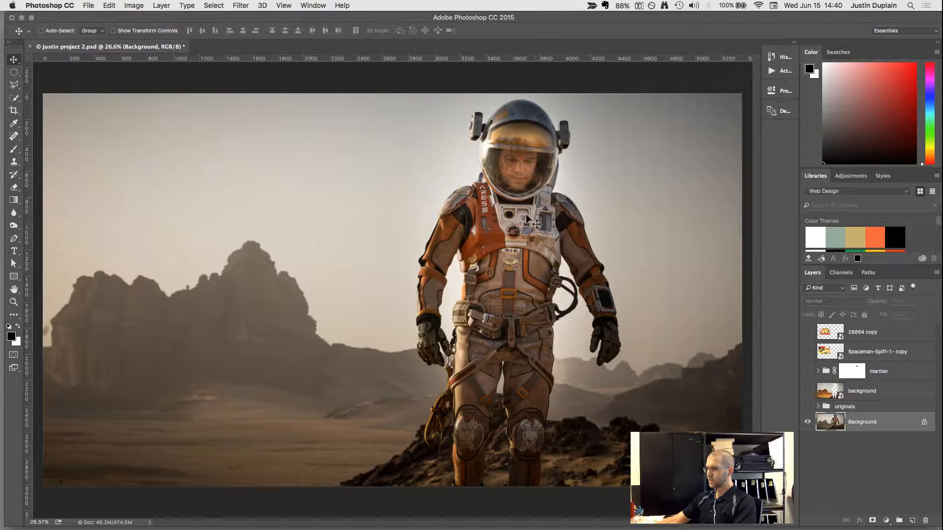
click(809, 392)
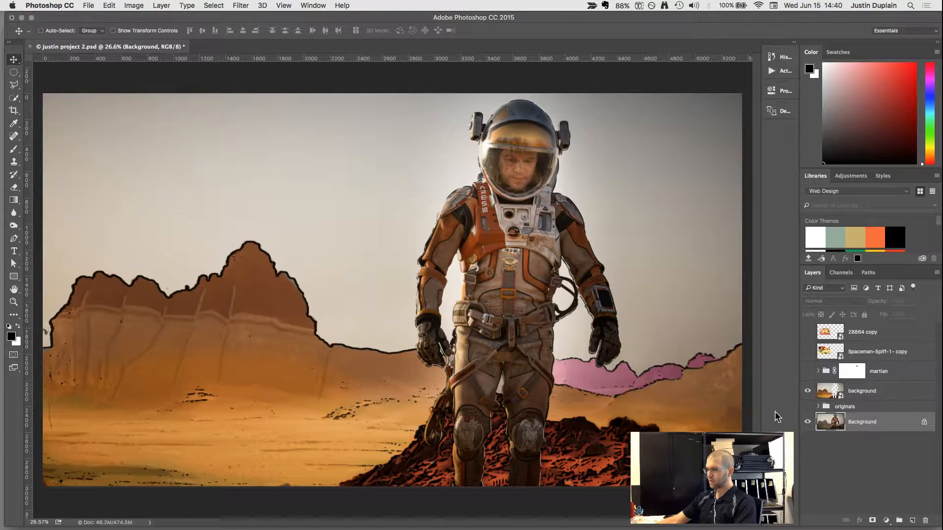
click(808, 391)
click(807, 391)
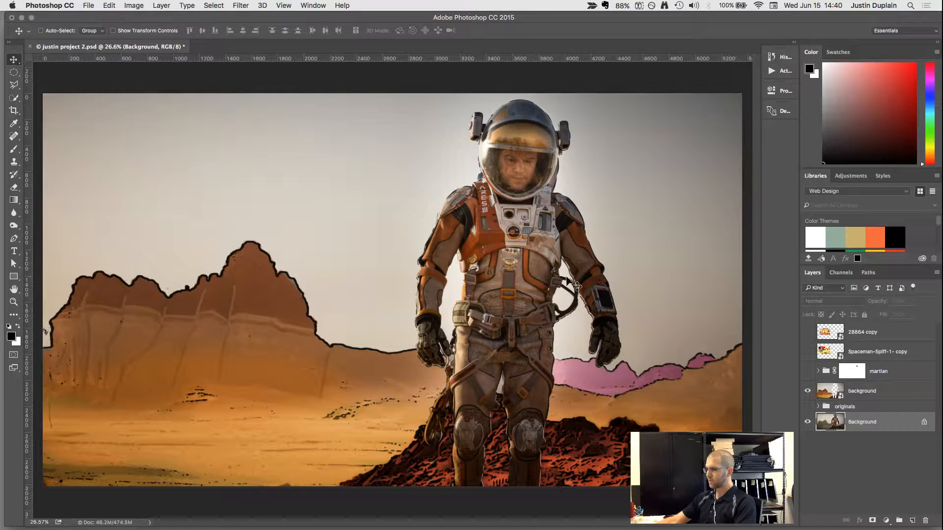
click(807, 372)
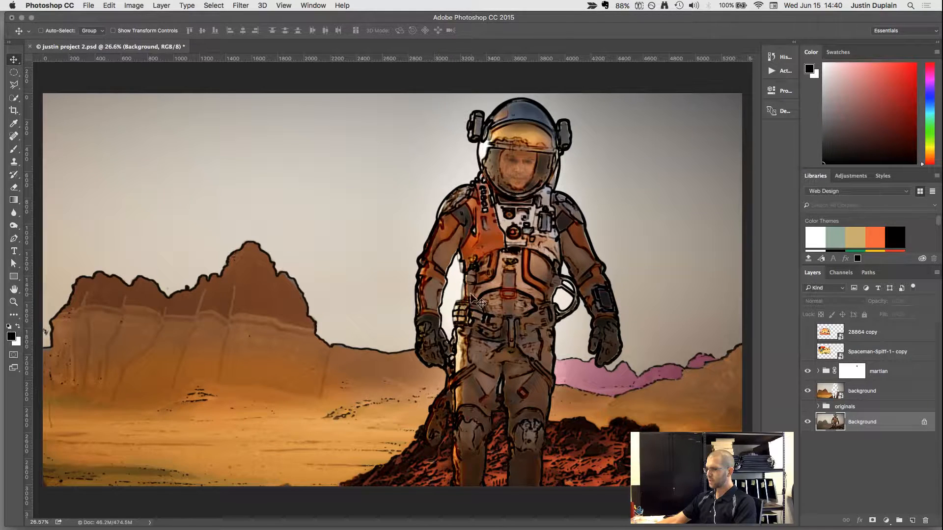
click(817, 371)
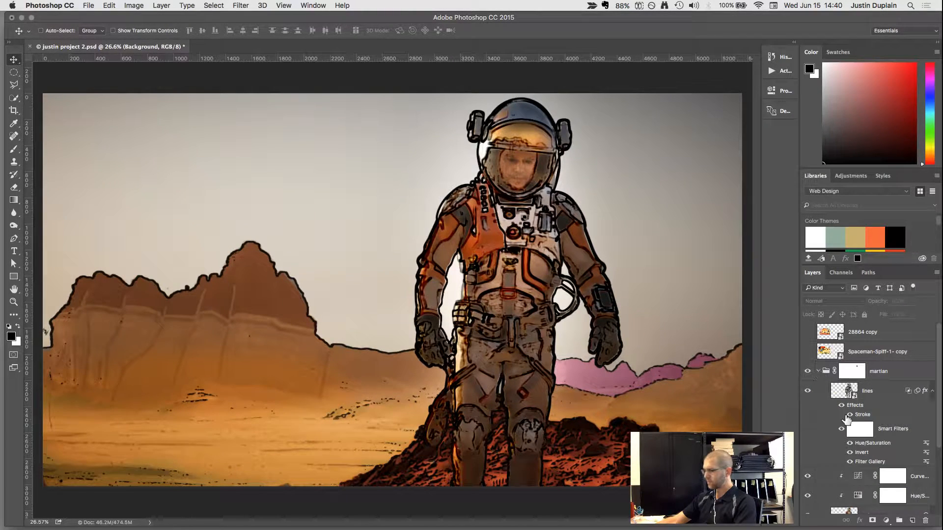
Set the saturation to +30 in the Hue/Saturation adjustment directly above the color layer.
scroll(869, 476, down, 1)
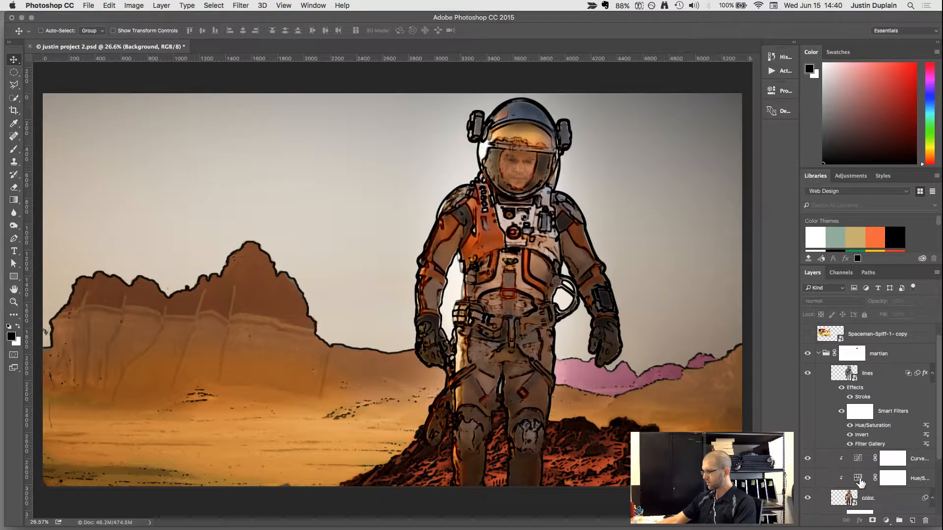
double_click(858, 478)
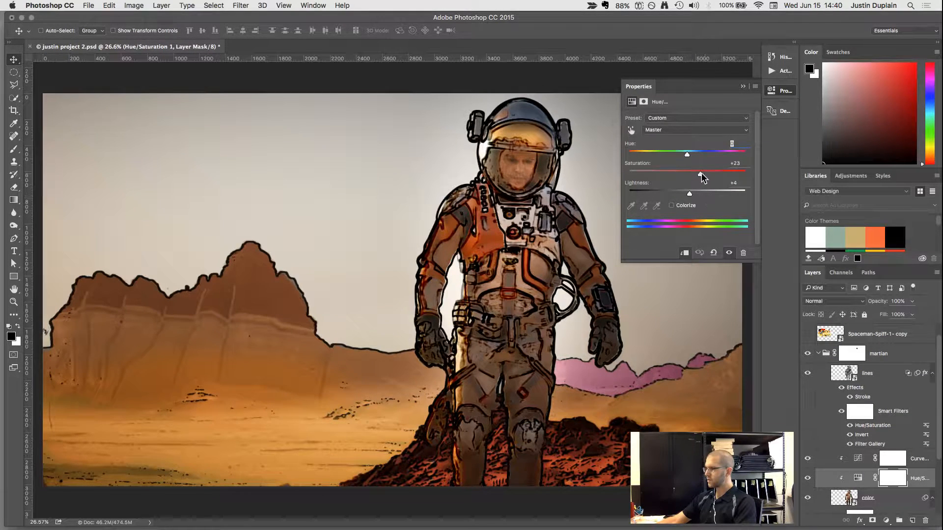
drag(705, 173, 714, 173)
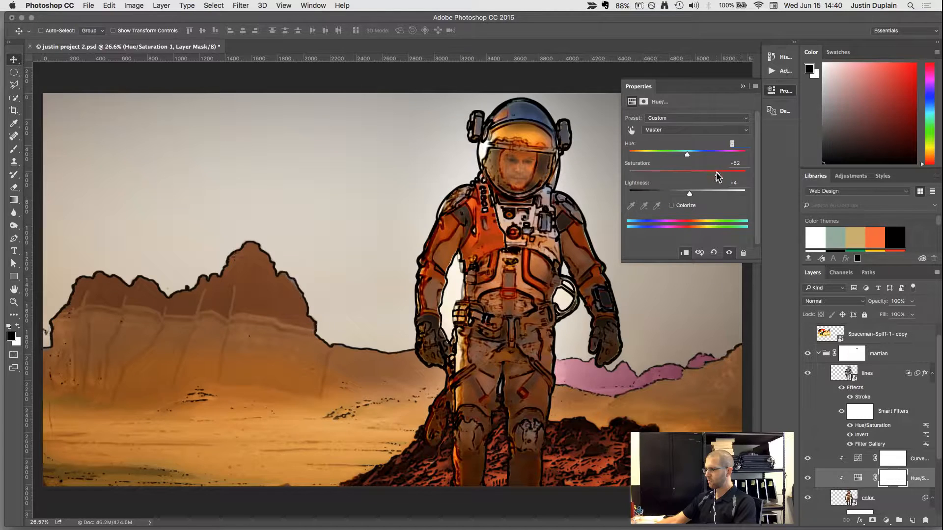
drag(710, 173, 703, 173)
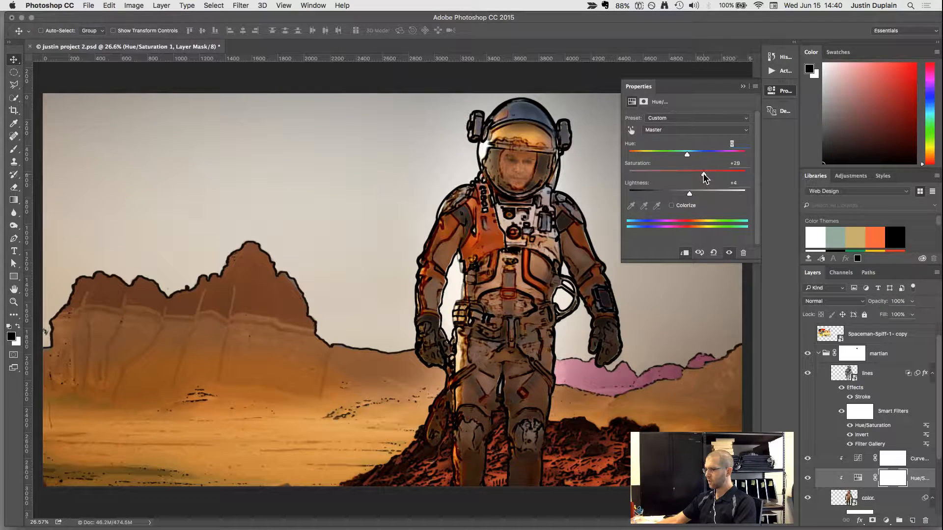
click(743, 86)
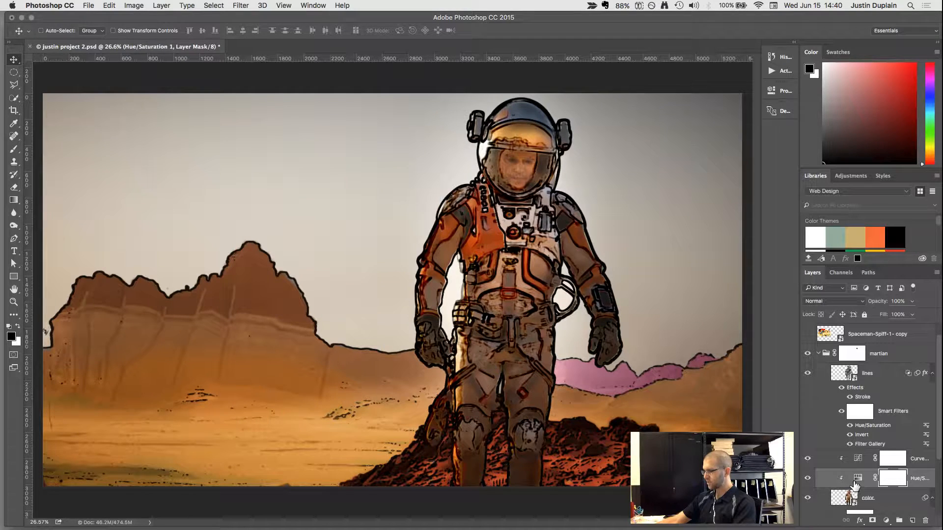
Duplicate the Hue/Saturation adjustment and clip the copy so it affects only the astronaut's color layer.
key(super+j)
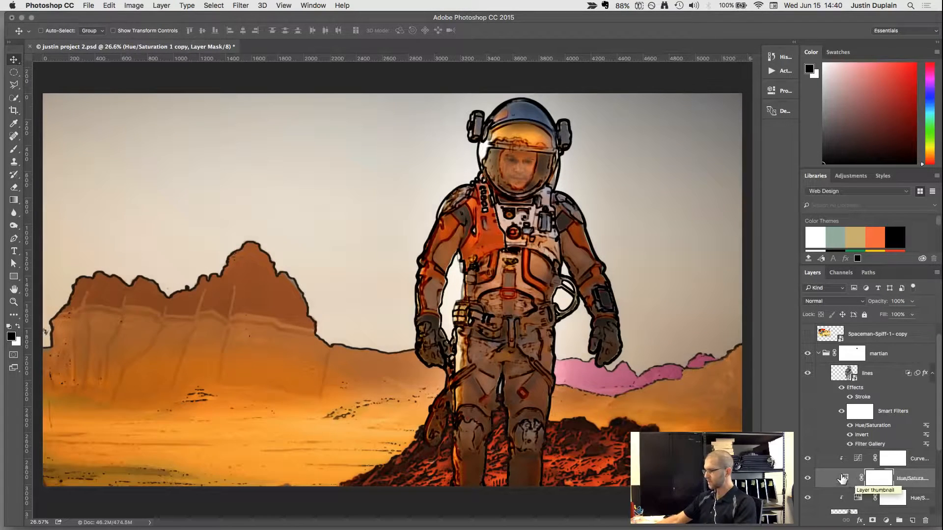
double_click(843, 478)
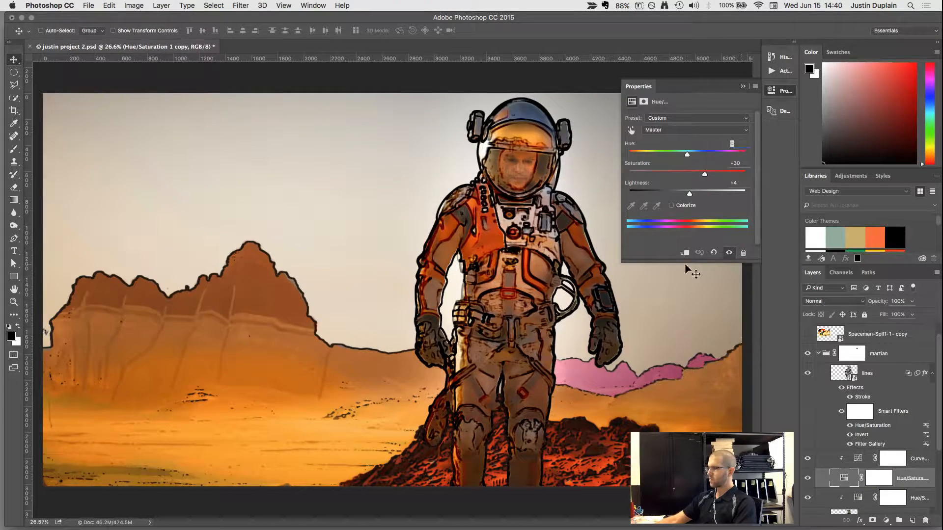
key(super+alt+g)
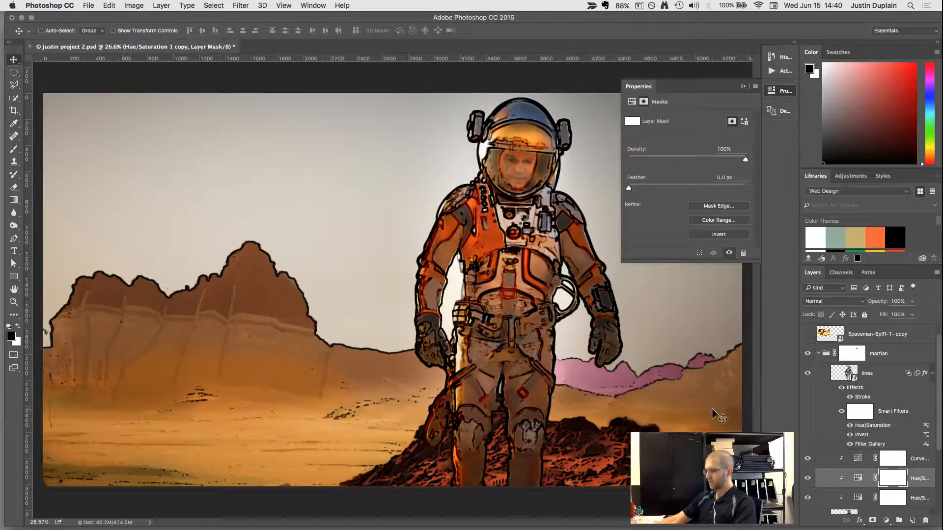
click(742, 88)
Paint black with a large soft brush over the astronaut's torso on the duplicated Hue/Saturation layer's mask.
key(b)
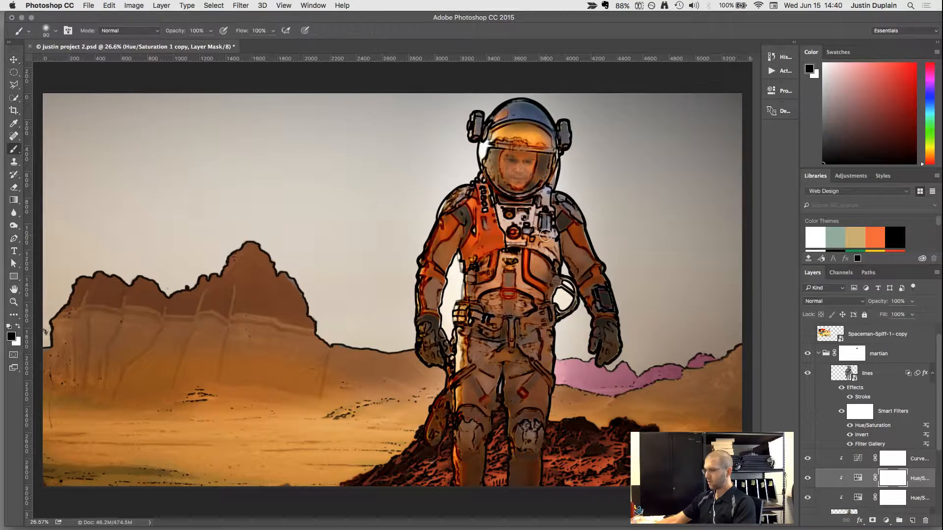
key(bracketright)
key(bracketright)
key(bracketright)
key(bracketright)
key(bracketright)
key(bracketright)
key(bracketright)
key(bracketright)
key(bracketright)
key(bracketright)
key(bracketright)
key(bracketright)
key(bracketright)
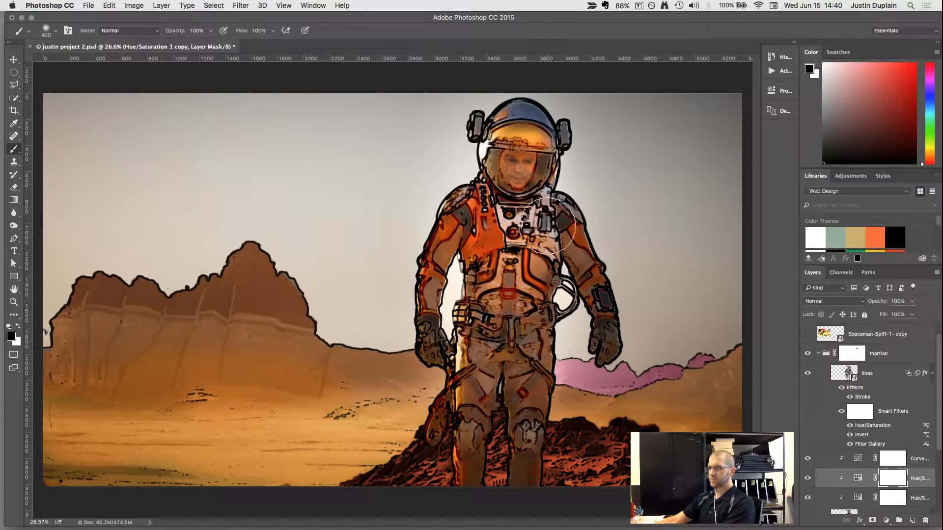
mouse_move(453, 235)
mouse_down()
mouse_move(436, 254)
mouse_move(561, 281)
mouse_move(521, 289)
mouse_move(575, 296)
mouse_move(486, 290)
mouse_up()
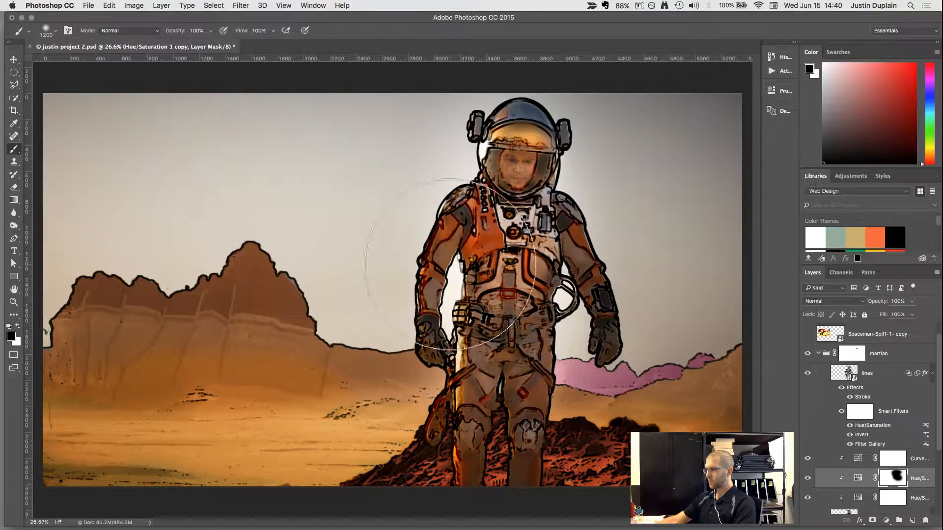
Add a clipped Levels adjustment above Curves 1 with input black 5, white 228 and slightly darker midtones, at 76% opacity.
scroll(866, 488, down, 3)
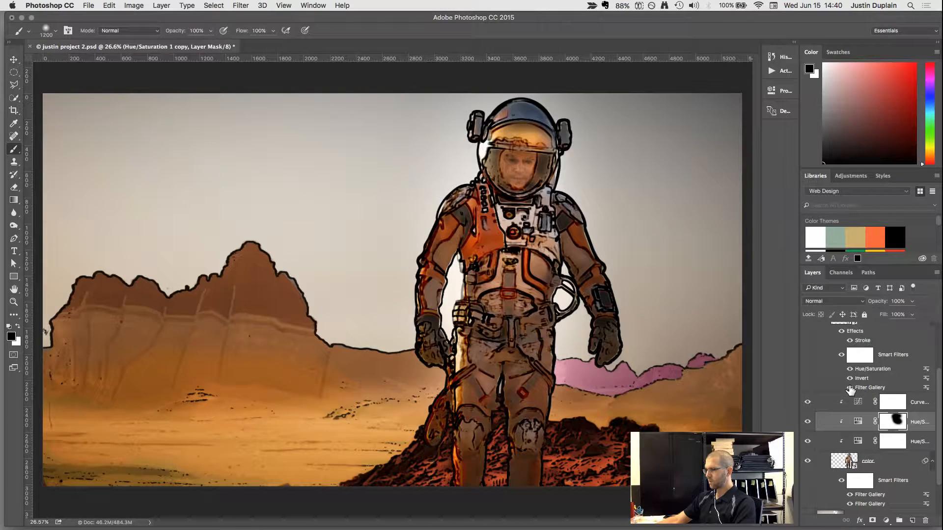
click(855, 404)
click(885, 521)
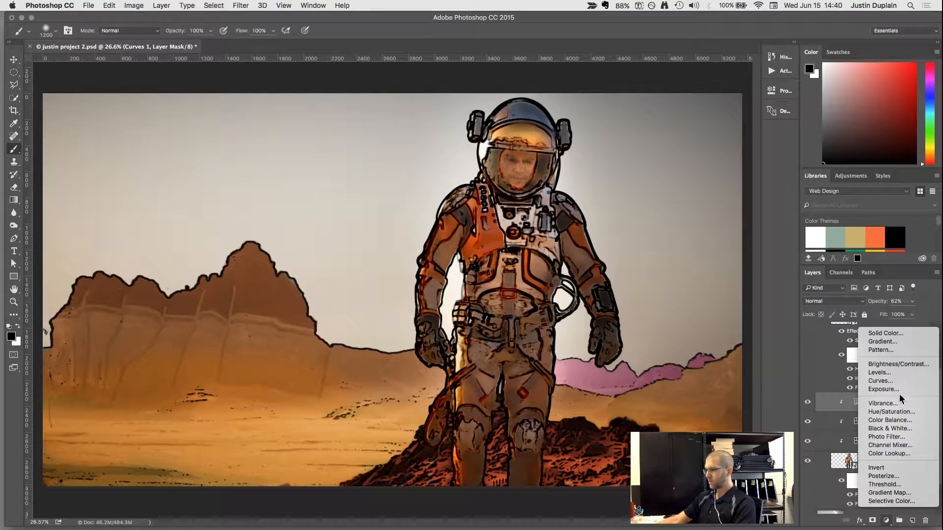
click(899, 372)
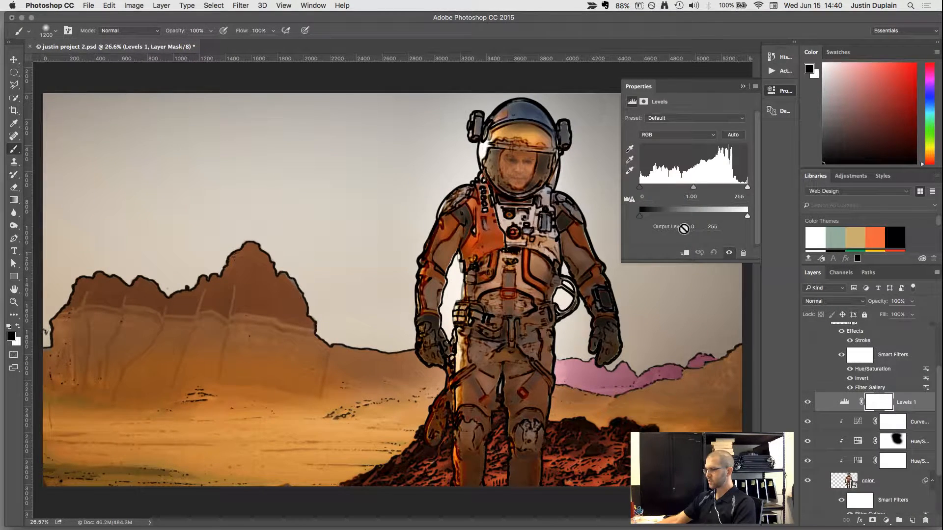
click(684, 252)
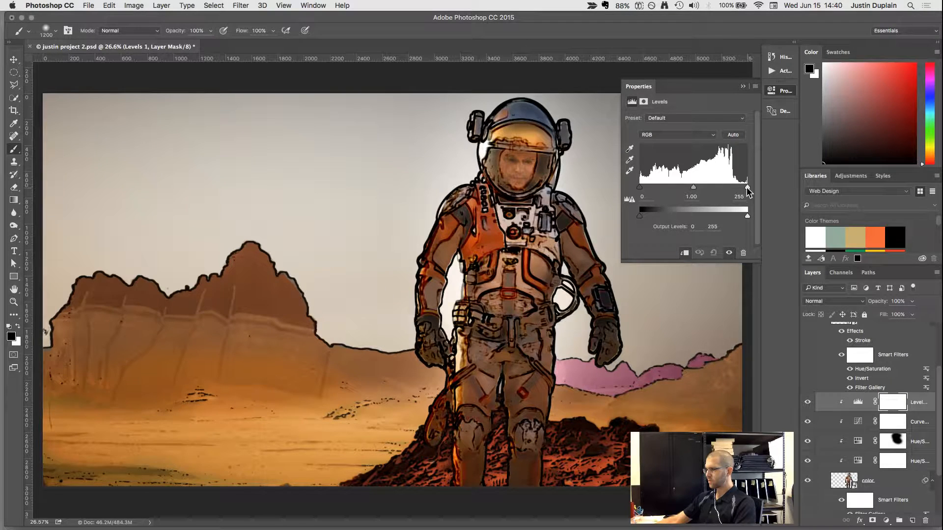
drag(746, 187, 648, 187)
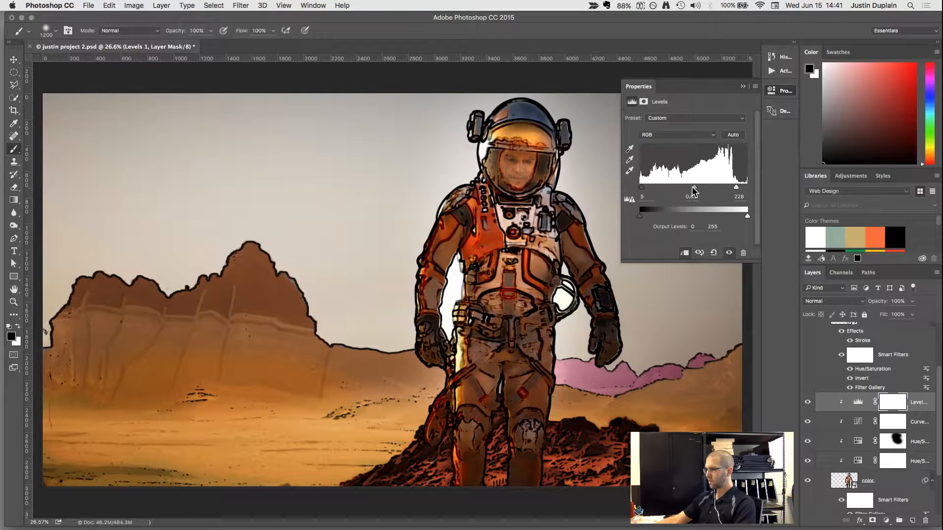
drag(693, 188, 696, 190)
click(743, 86)
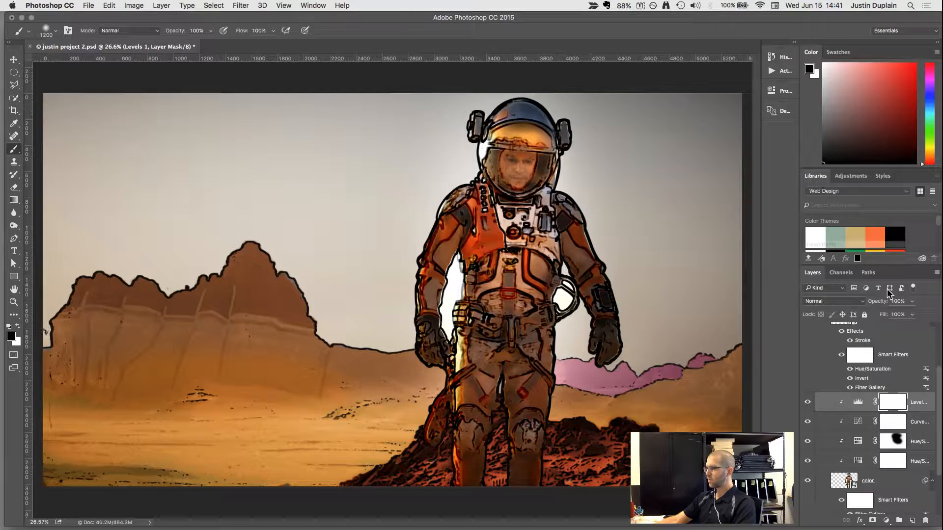
click(911, 302)
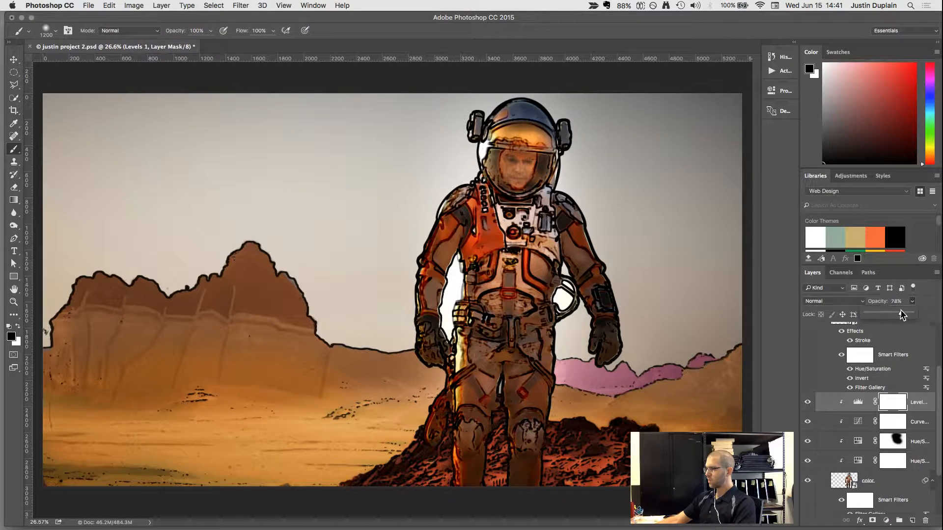
drag(901, 315, 902, 316)
Compare the astronaut's tones with the Curves 1 adjustment hidden and shown.
click(807, 423)
click(807, 423)
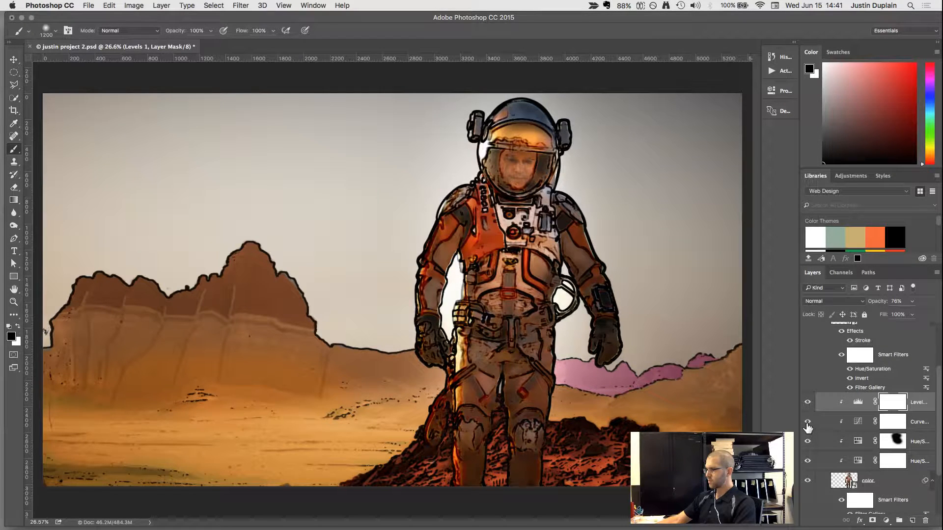
click(807, 423)
click(807, 423)
click(808, 423)
Delete the Curves 1 adjustment layer together with its mask.
click(856, 425)
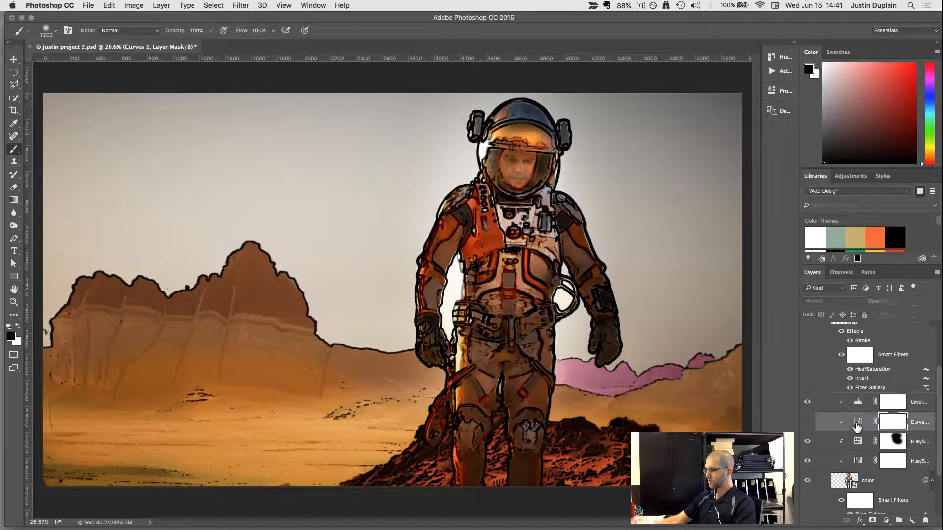
click(925, 520)
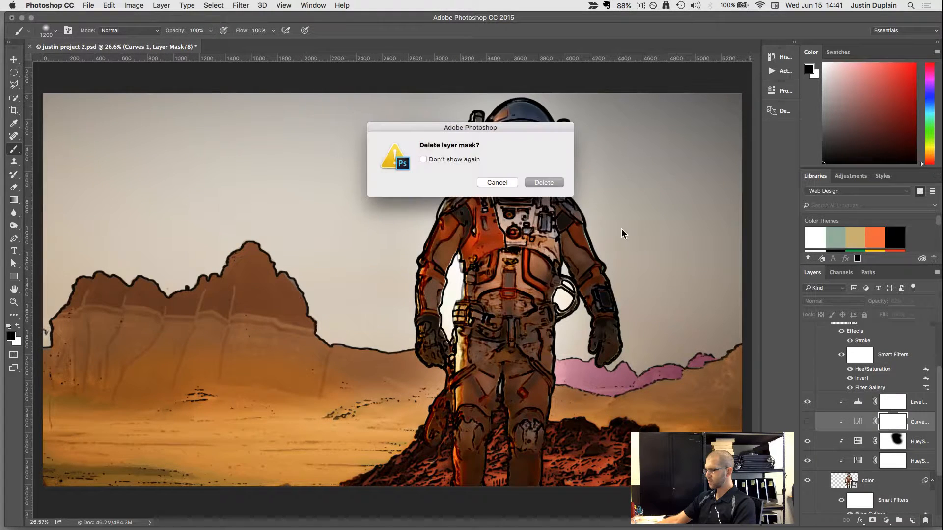
click(561, 183)
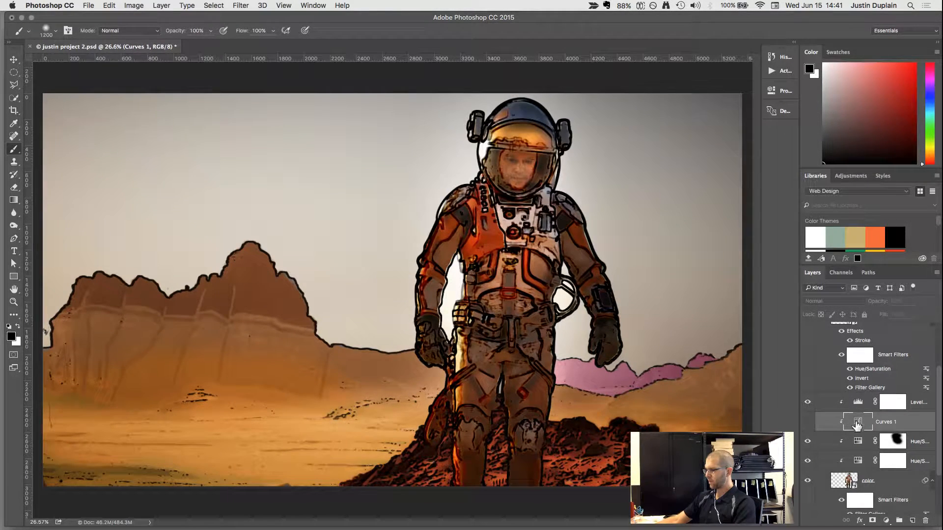
click(924, 520)
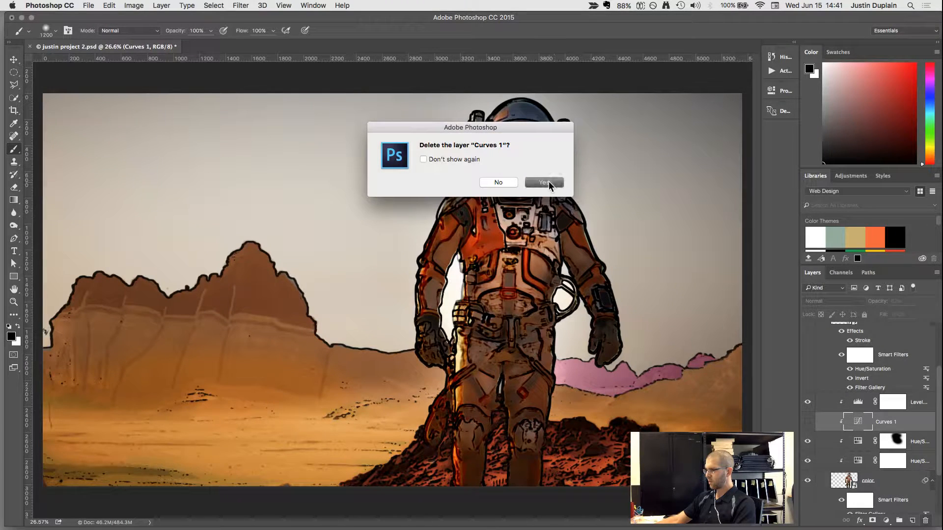
click(543, 181)
Compare the astronaut with the Levels and both Hue/Saturation adjustments individually hidden and shown.
click(864, 408)
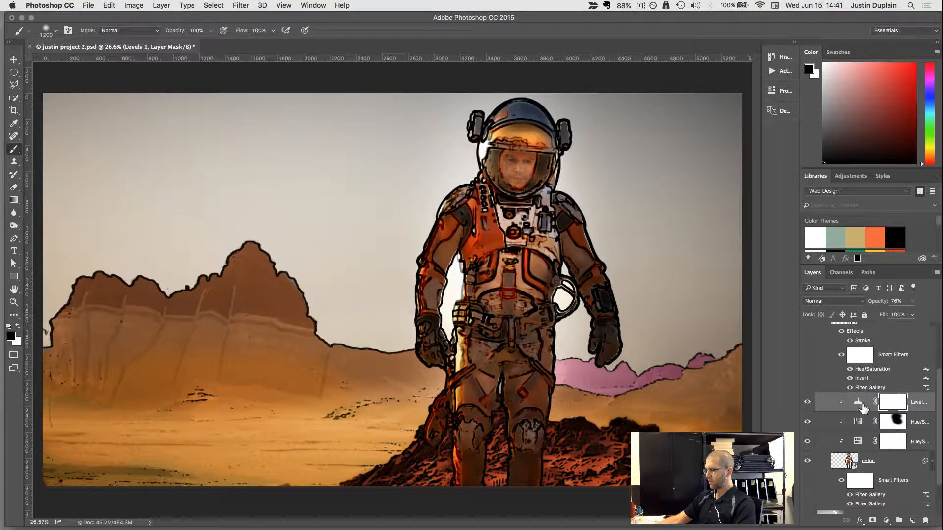
click(806, 405)
click(806, 405)
click(807, 422)
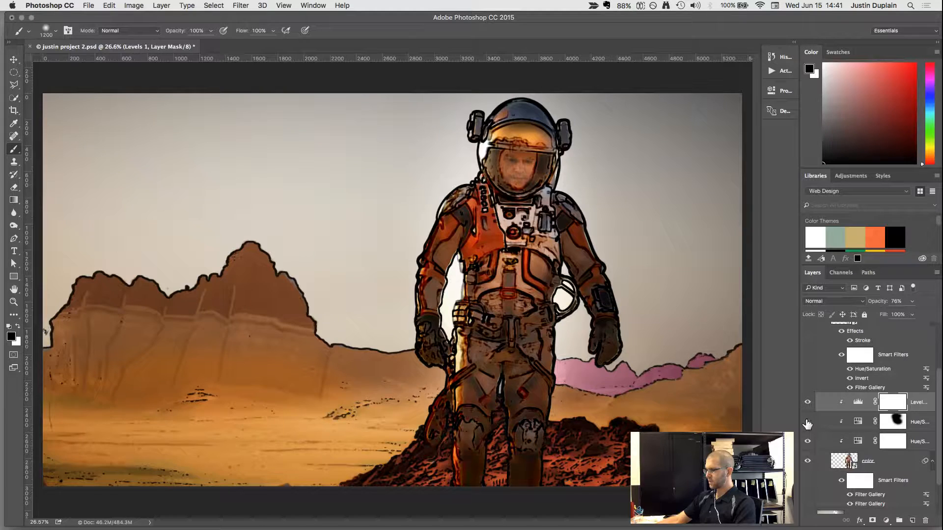
click(808, 441)
click(809, 441)
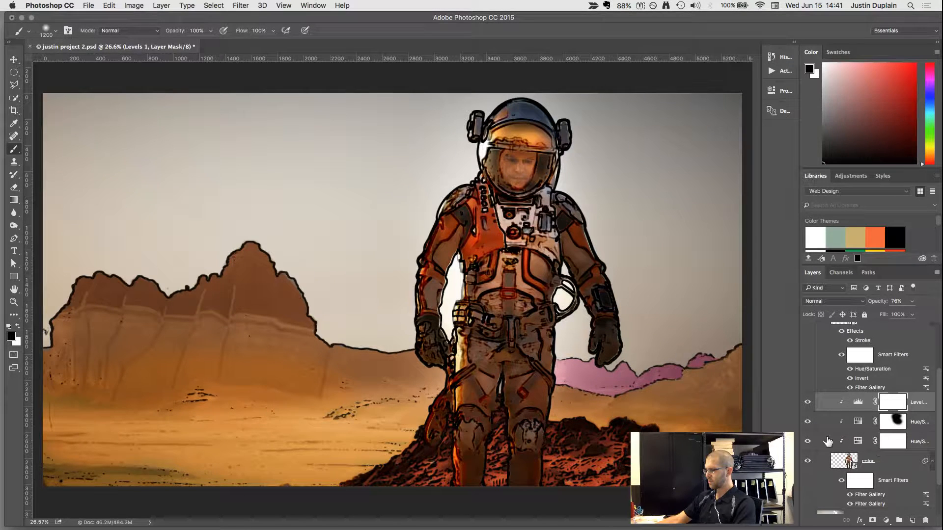
click(808, 441)
click(808, 441)
click(808, 441)
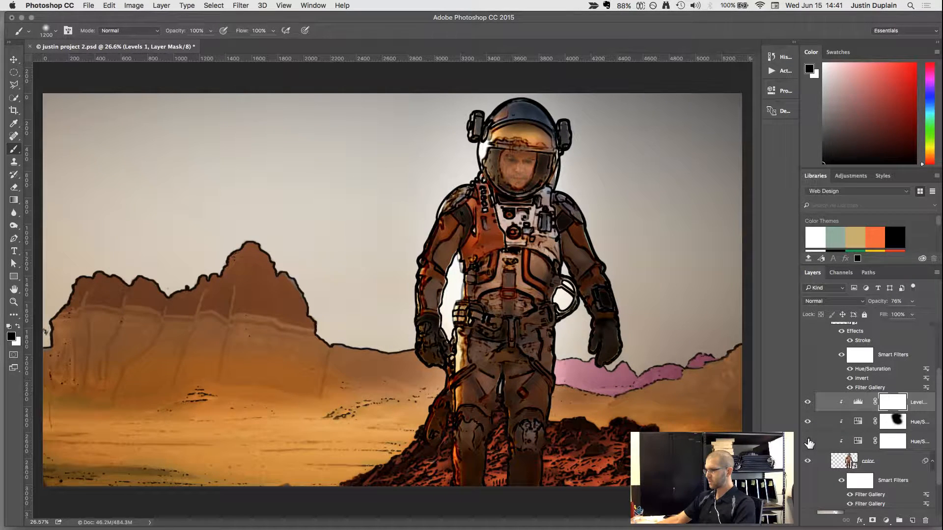
click(809, 441)
click(808, 440)
click(808, 441)
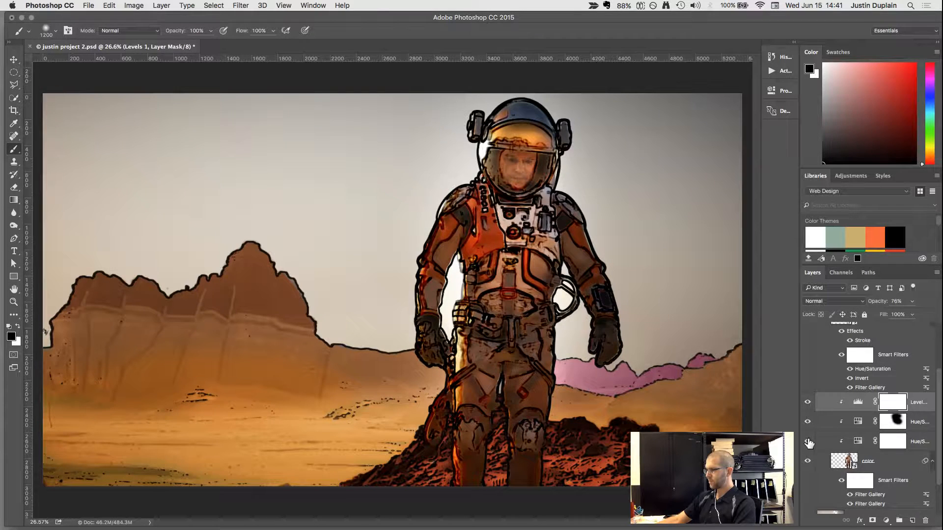
Collapse the martian group and switch to the Move tool.
scroll(845, 373, up, 3)
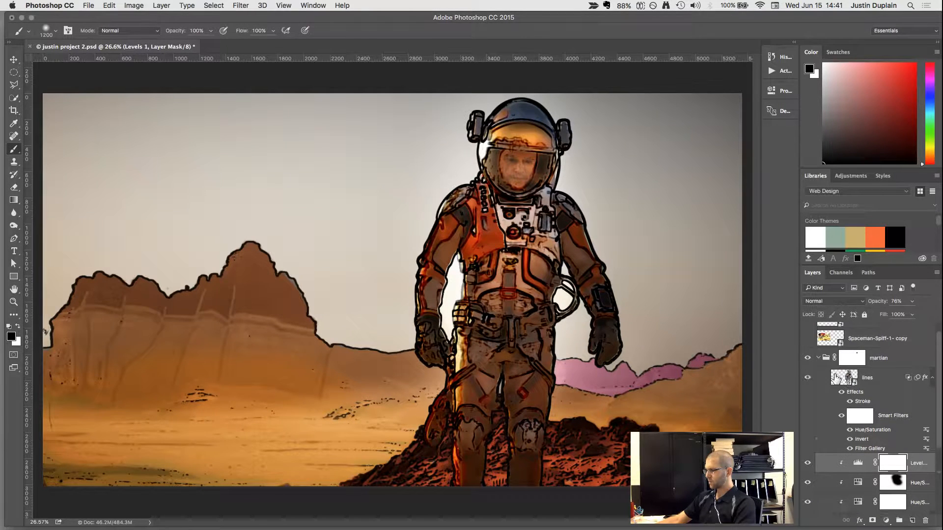
click(818, 358)
key(v)
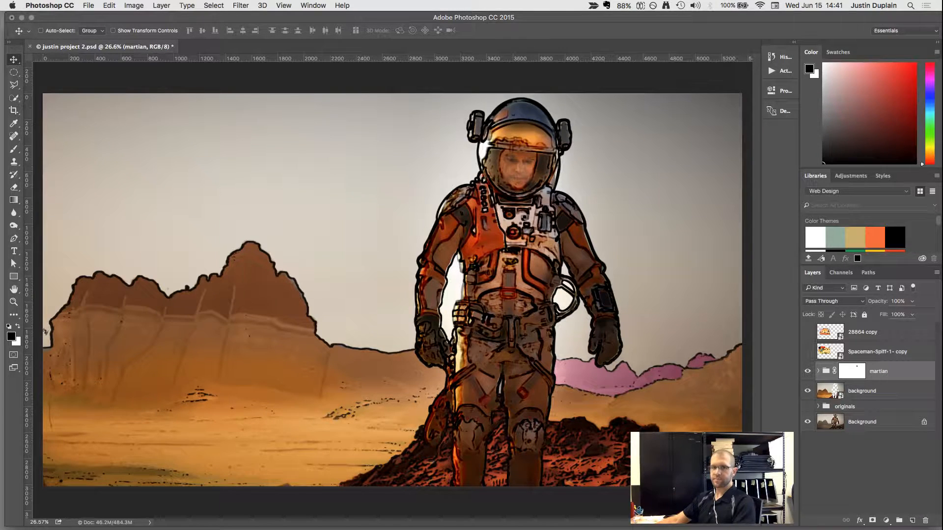
Show the Spaceman-Spiff-1- copy layer and compare its ink lines with the astronaut's suit details up close.
click(808, 352)
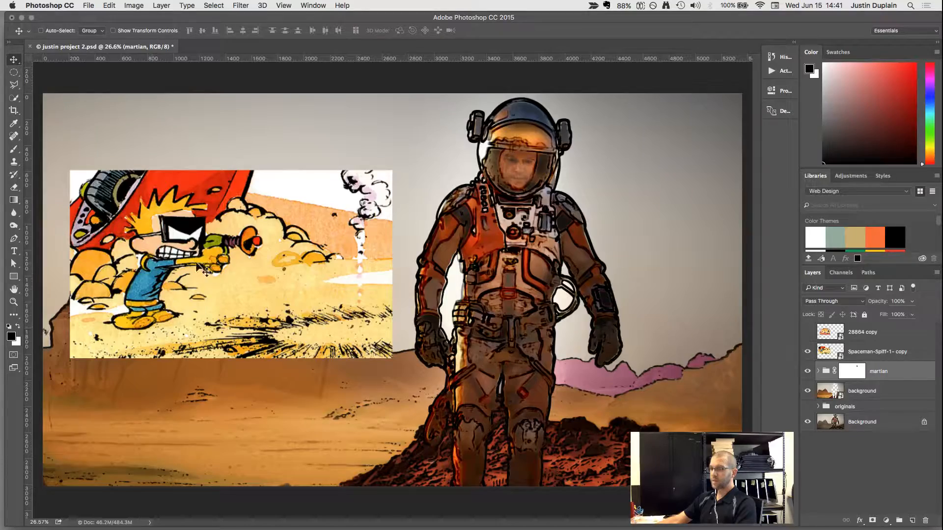
scroll(550, 225, up, 5)
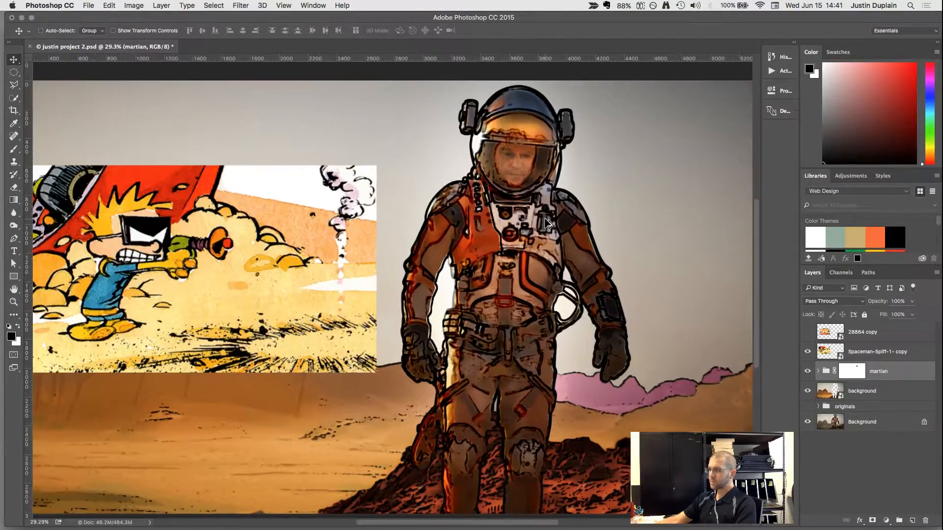
scroll(549, 224, up, 4)
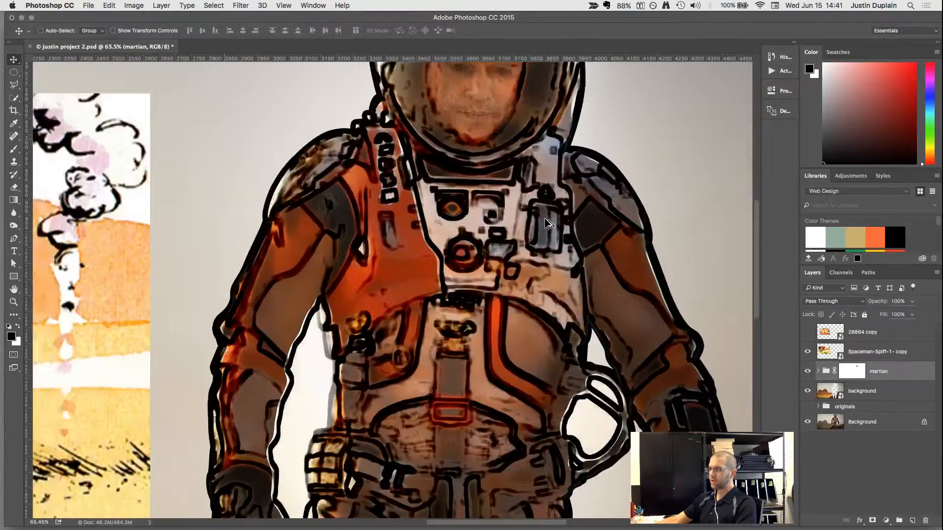
scroll(531, 290, down, 6)
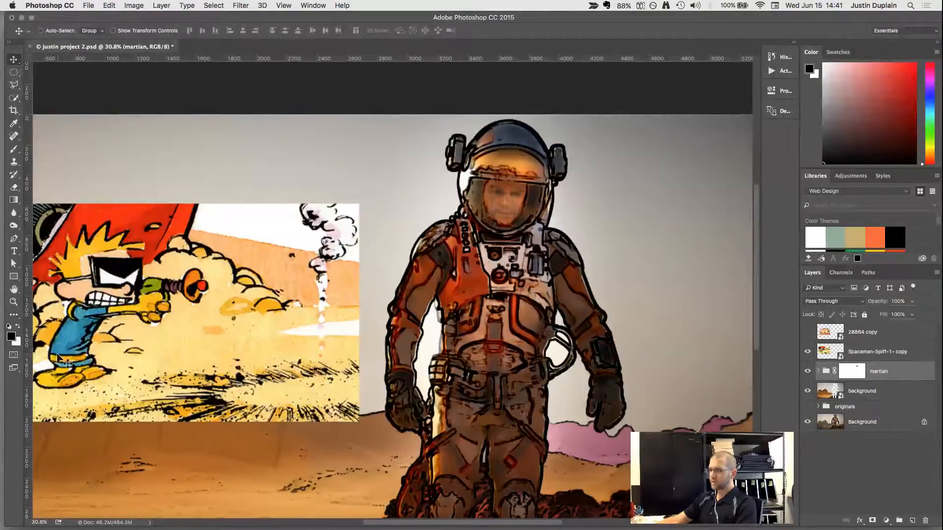
scroll(514, 260, up, 6)
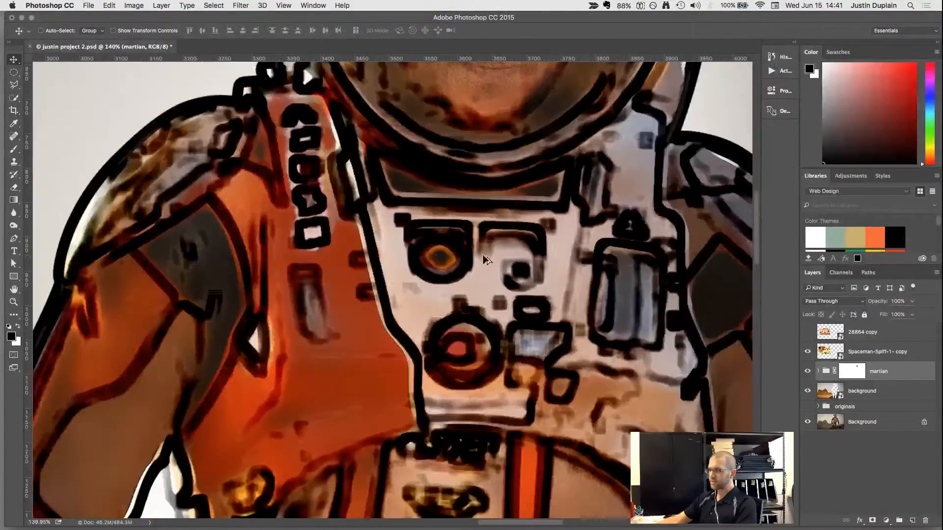
scroll(357, 296, up, 1)
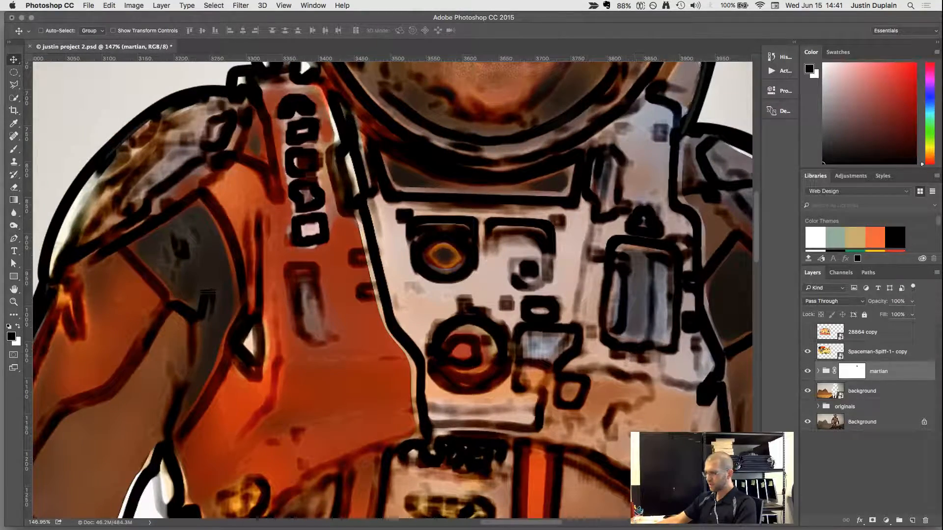
Examine the ink lines on the astronaut's chest, waist and belt up close and from farther out.
drag(601, 451, 550, 206)
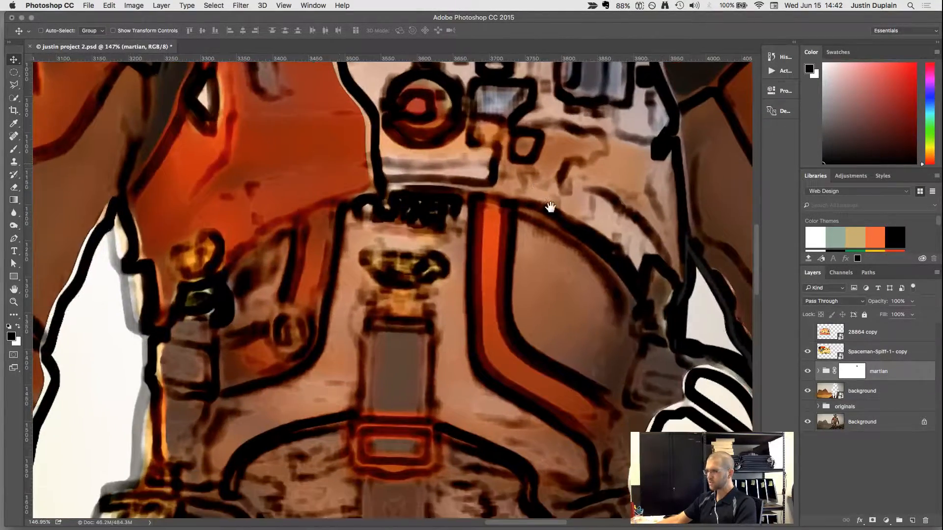
drag(327, 347, 341, 232)
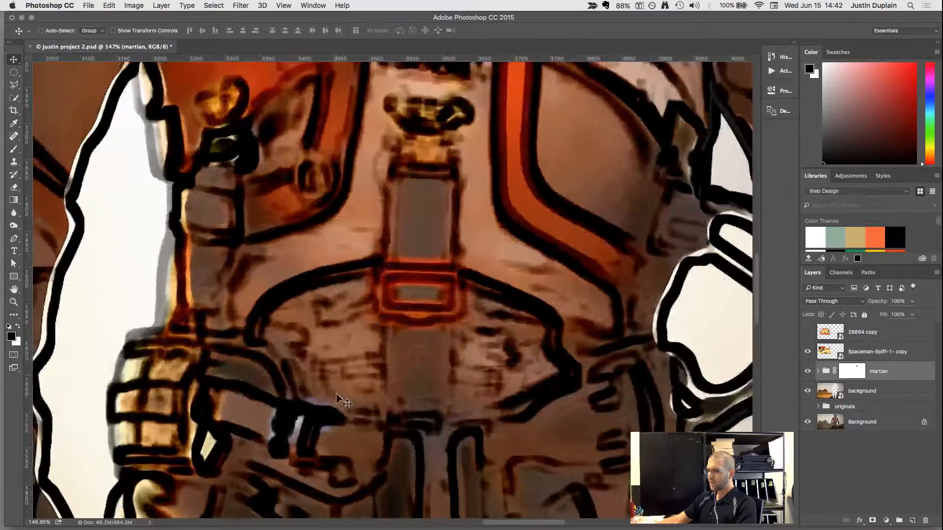
drag(337, 396, 391, 211)
scroll(434, 347, down, 5)
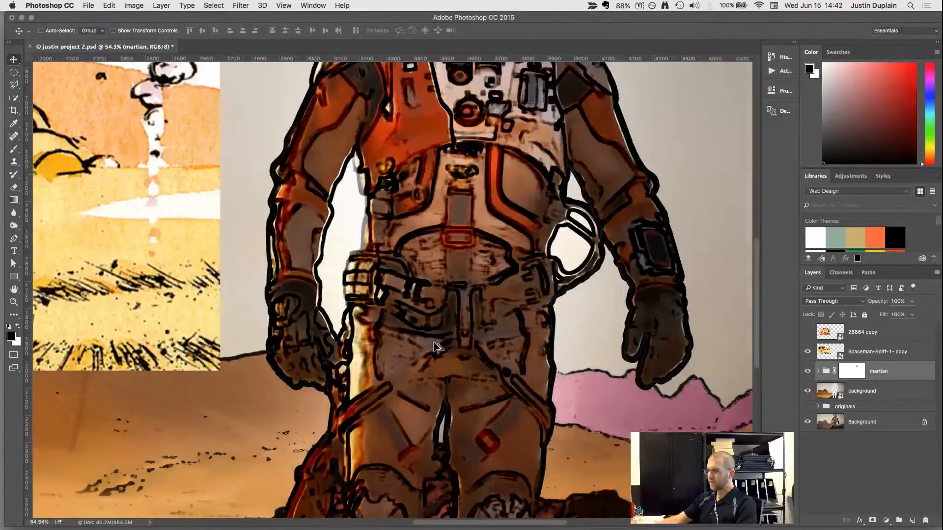
scroll(390, 201, up, 5)
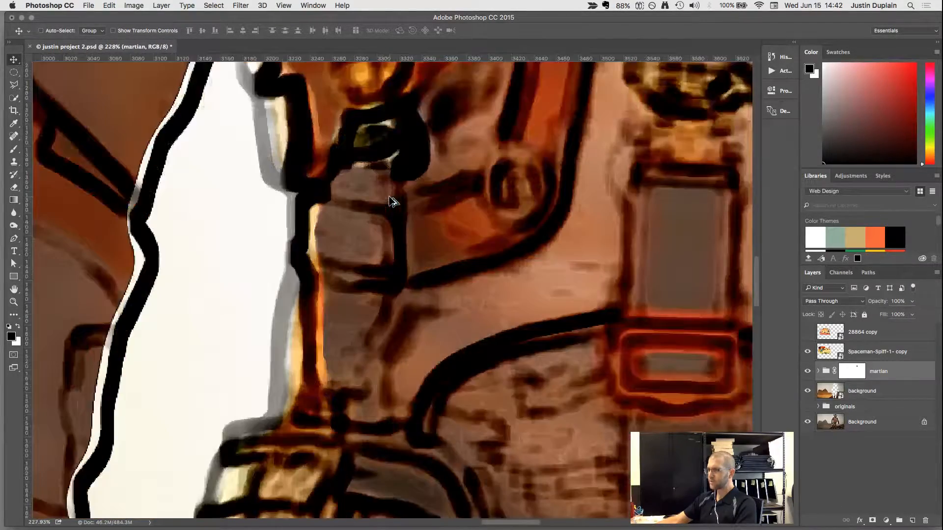
scroll(464, 177, down, 4)
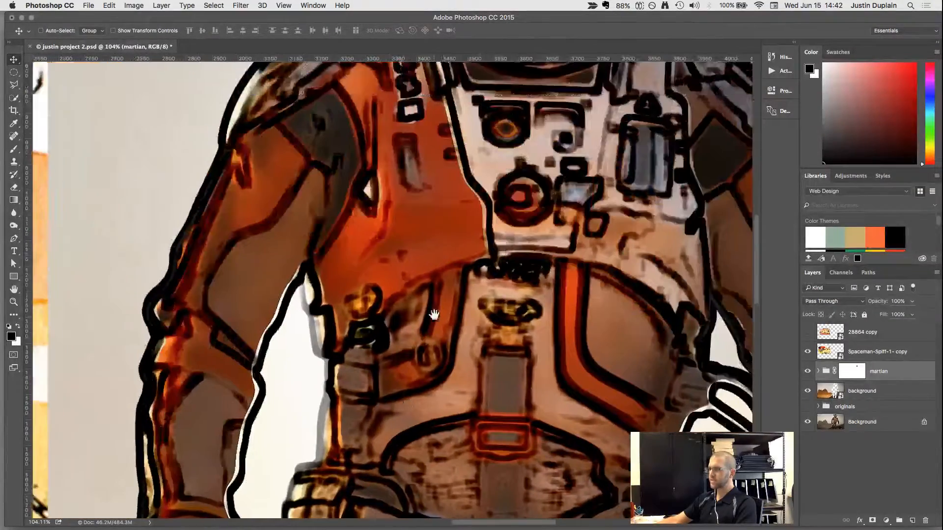
scroll(453, 292, down, 3)
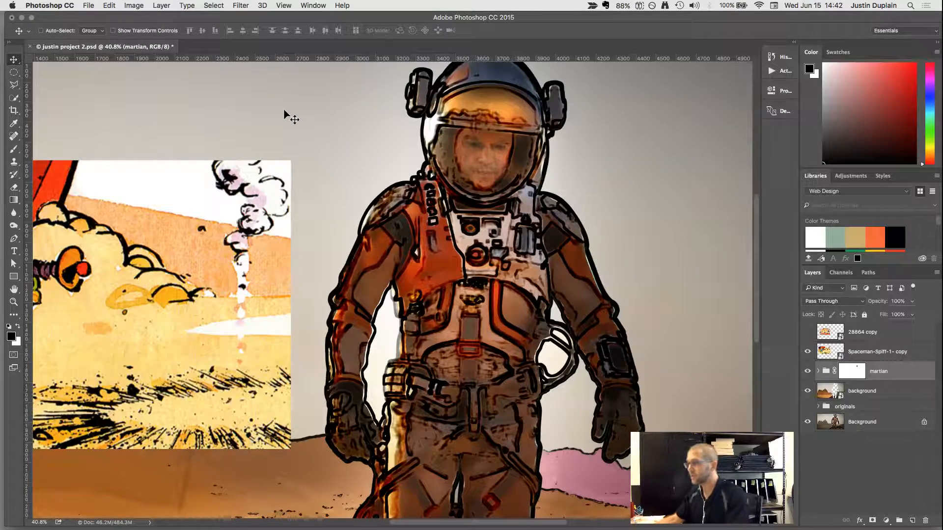
Expand the martian group and add a layer mask to its lines layer.
click(818, 371)
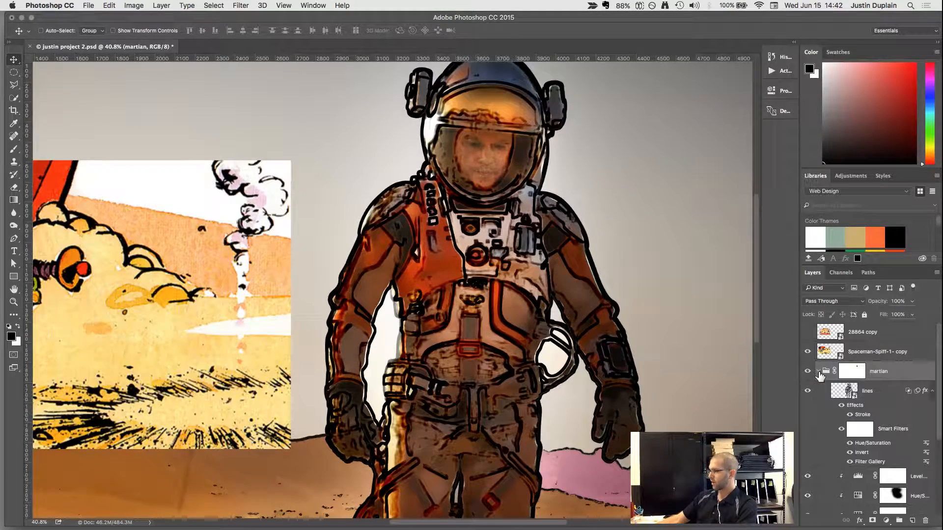
click(831, 397)
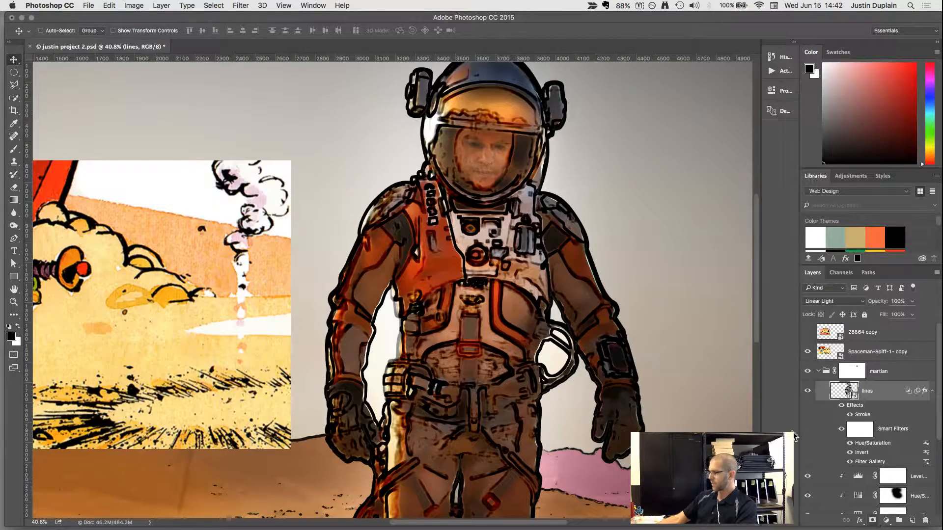
click(872, 520)
Switch to the Brush tool and reduce the brush size to 70 for painting on the lines mask.
scroll(525, 271, up, 10)
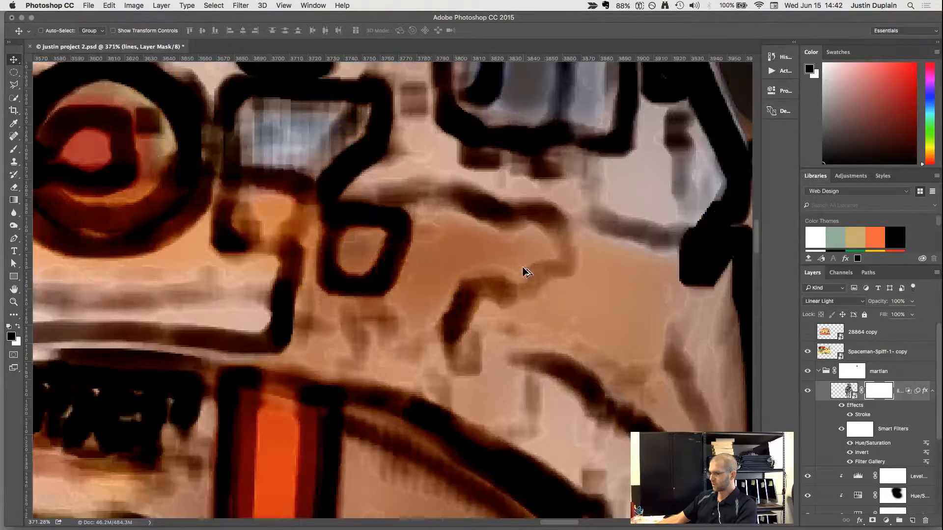
key(b)
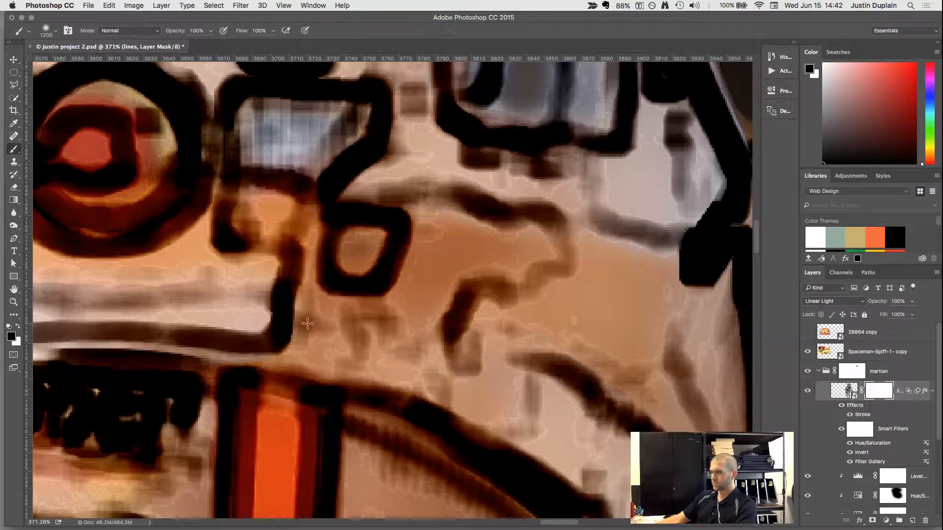
key(bracketleft)
key(bracketleft)
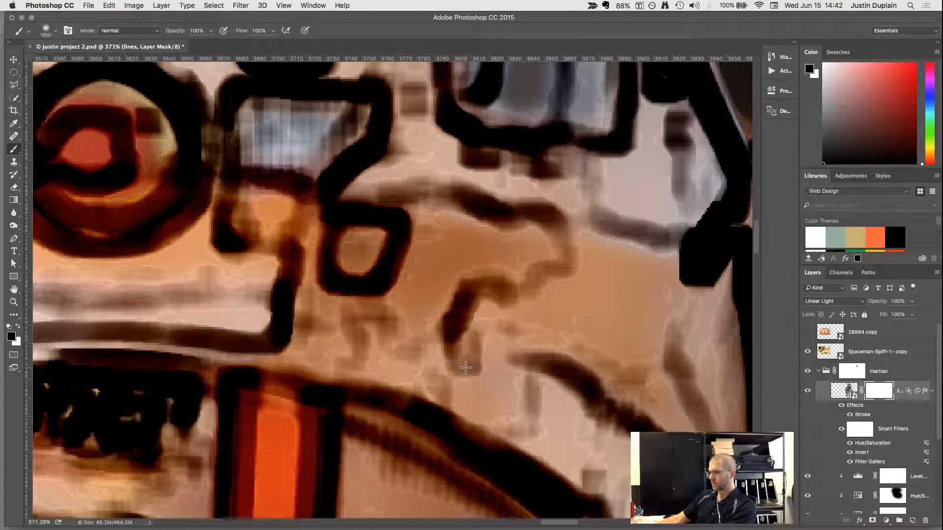
key(bracketleft)
key(bracketleft)
key(bracketleft)
key(bracketleft)
key(bracketleft)
key(bracketleft)
key(bracketleft)
key(bracketleft)
key(bracketleft)
key(bracketleft)
key(bracketleft)
key(bracketleft)
key(bracketleft)
key(bracketleft)
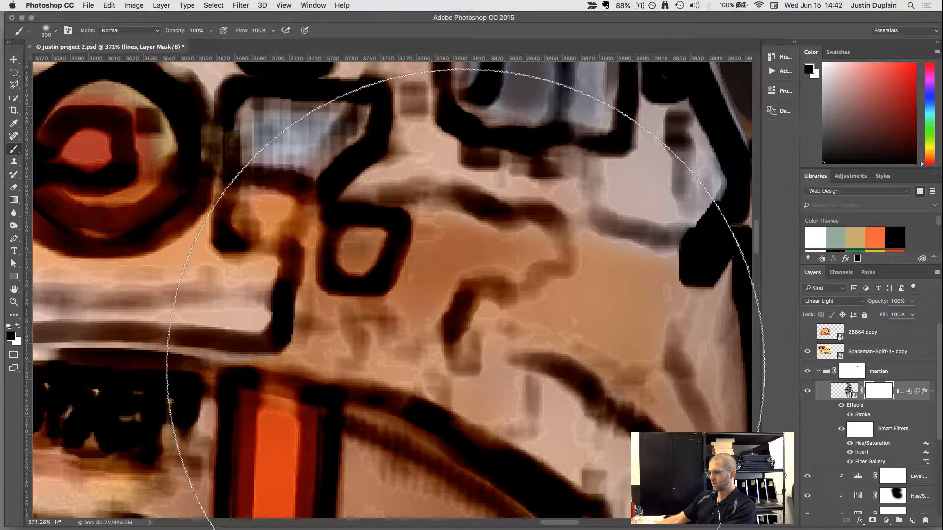
scroll(563, 327, down, 10)
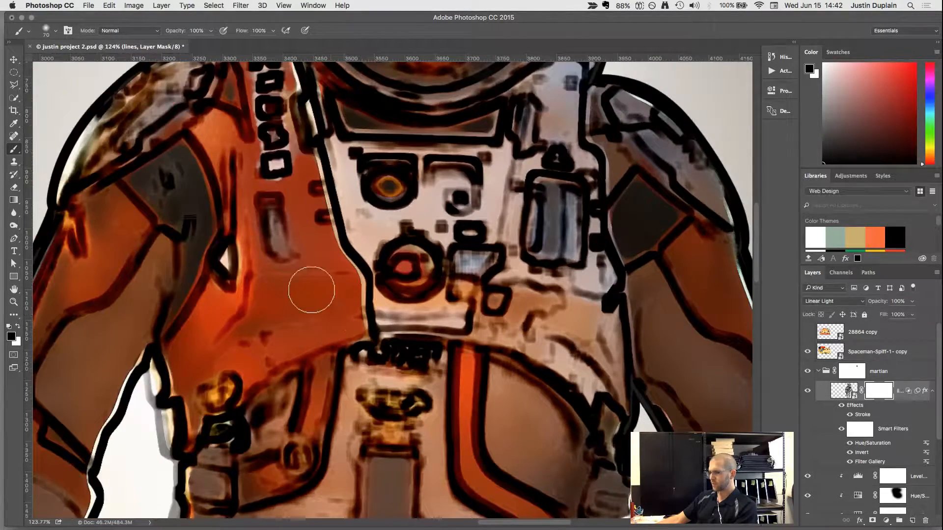
Try painting black on the lines mask over the orange chest panel and strap, comparing with the layer hidden and shown.
drag(336, 280, 308, 286)
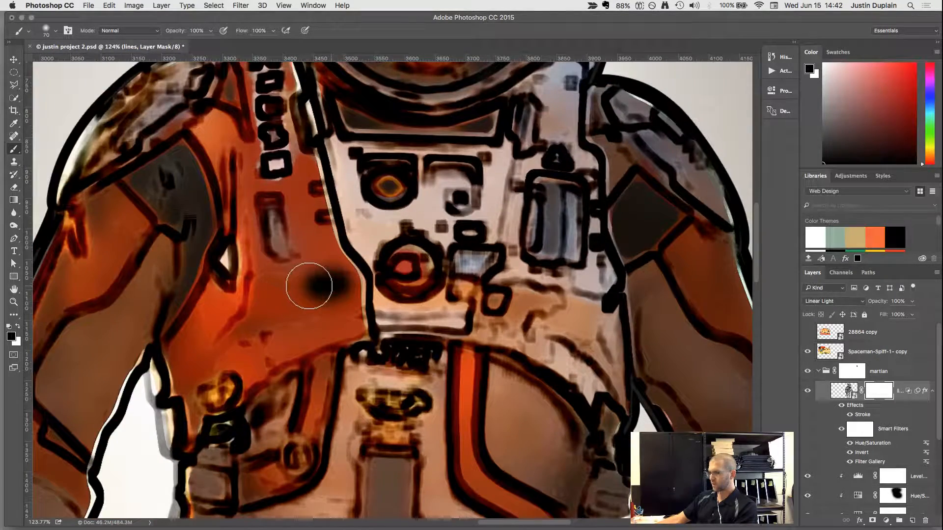
key(super+z)
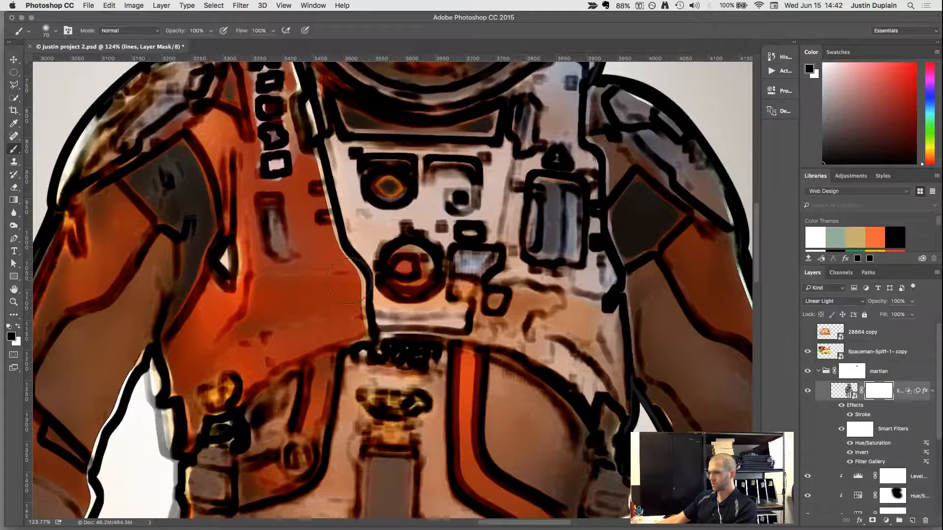
mouse_move(337, 277)
mouse_down()
mouse_move(293, 285)
mouse_move(268, 336)
mouse_move(339, 318)
mouse_move(324, 284)
mouse_move(300, 314)
mouse_up()
scroll(300, 315, down, 4)
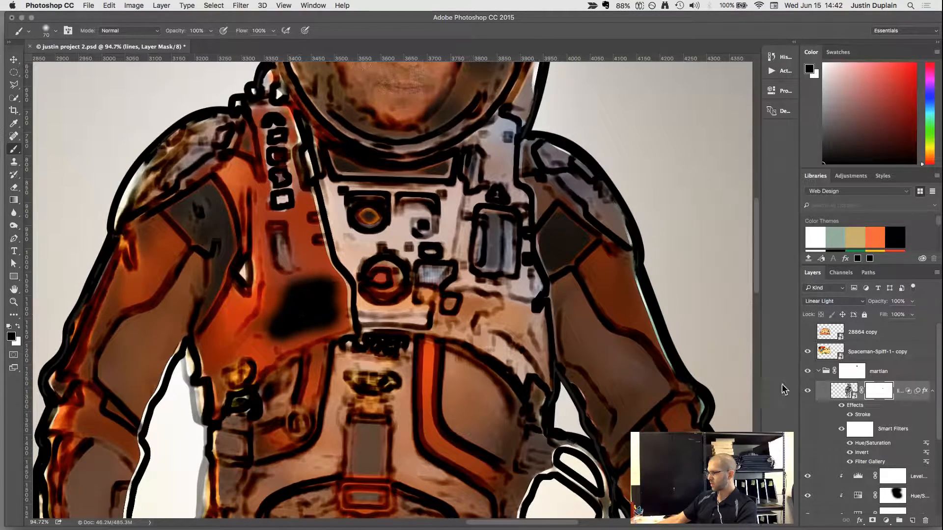
click(807, 393)
click(807, 393)
click(807, 393)
click(807, 392)
click(807, 393)
click(807, 393)
key(super+z)
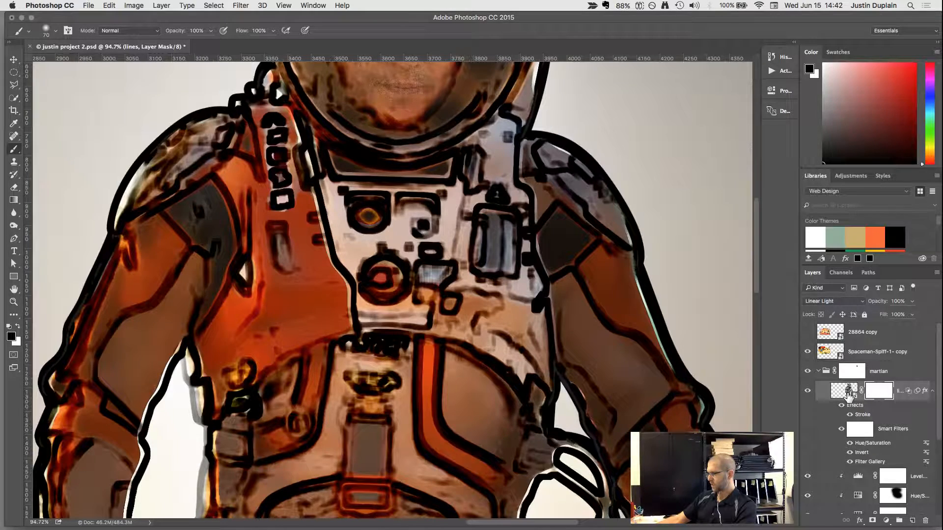
drag(422, 341, 431, 443)
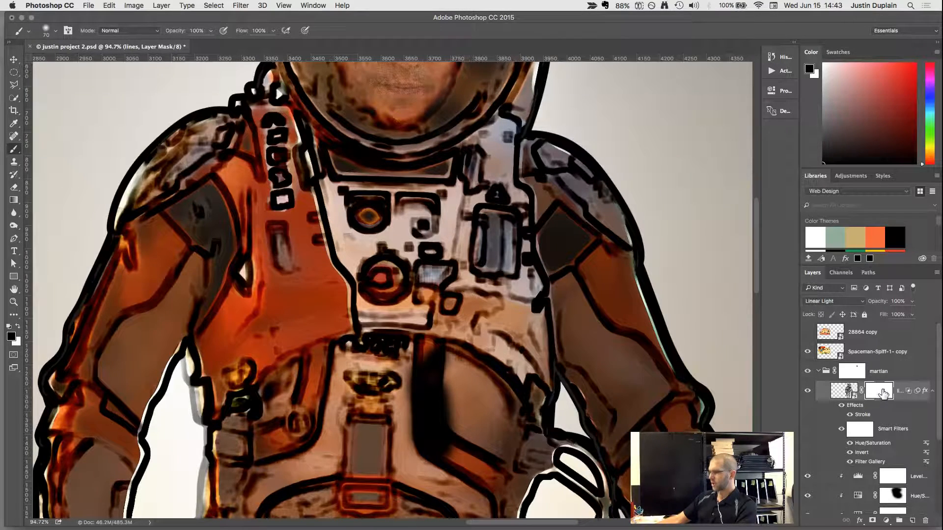
key(super+z)
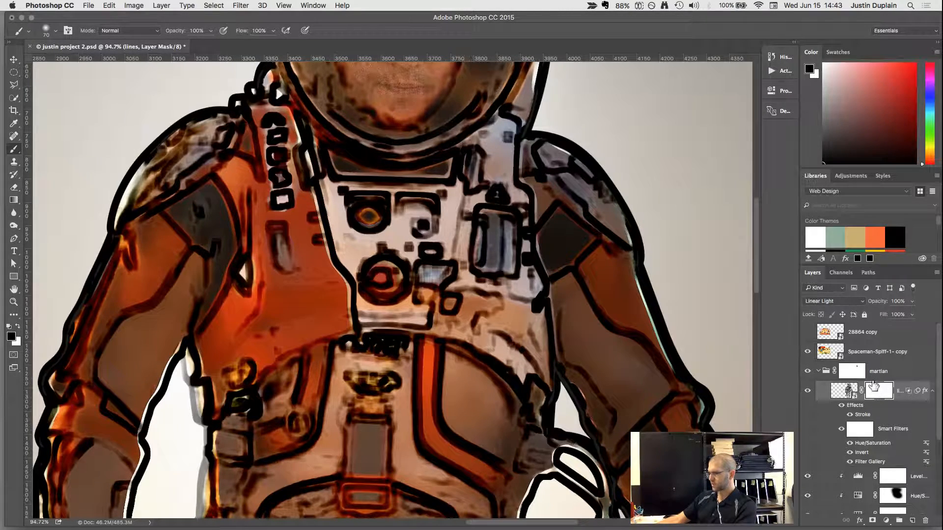
Duplicate the lines layer once, hide the original and make the copy the active layer.
click(843, 392)
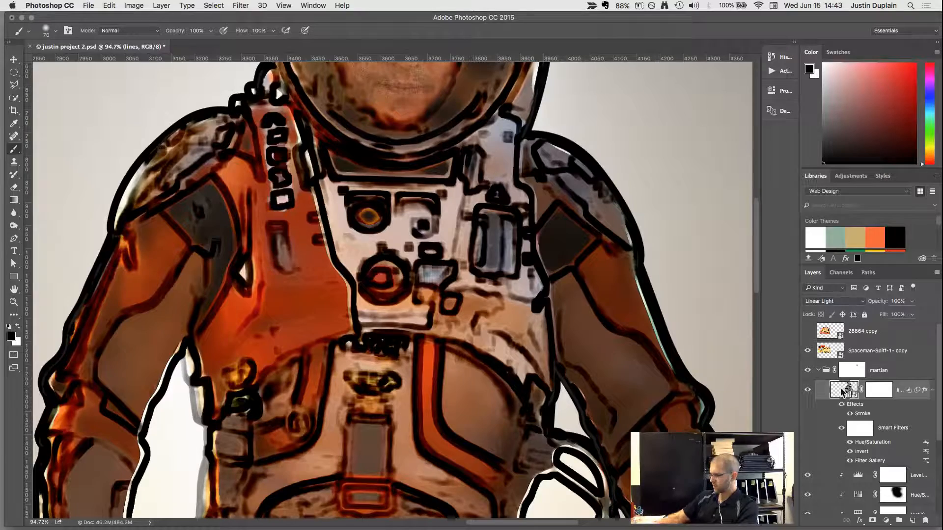
key(super+j)
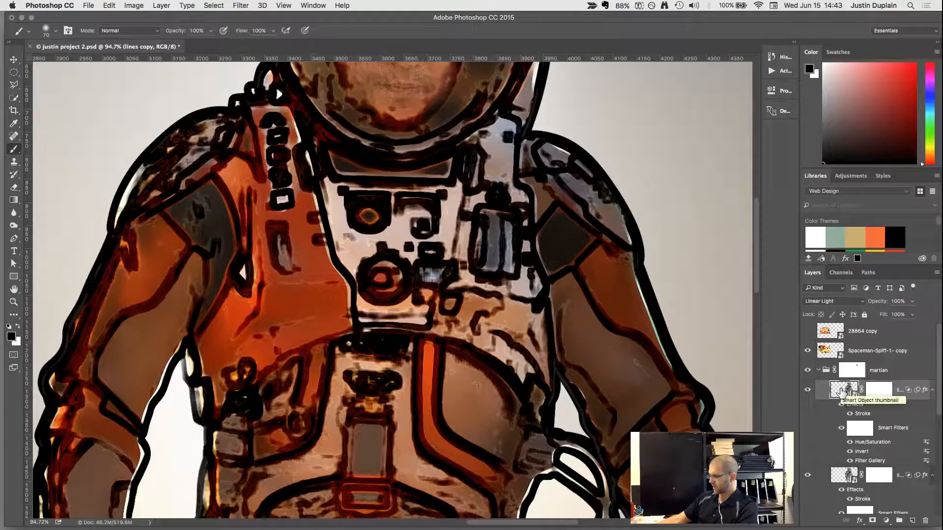
key(v)
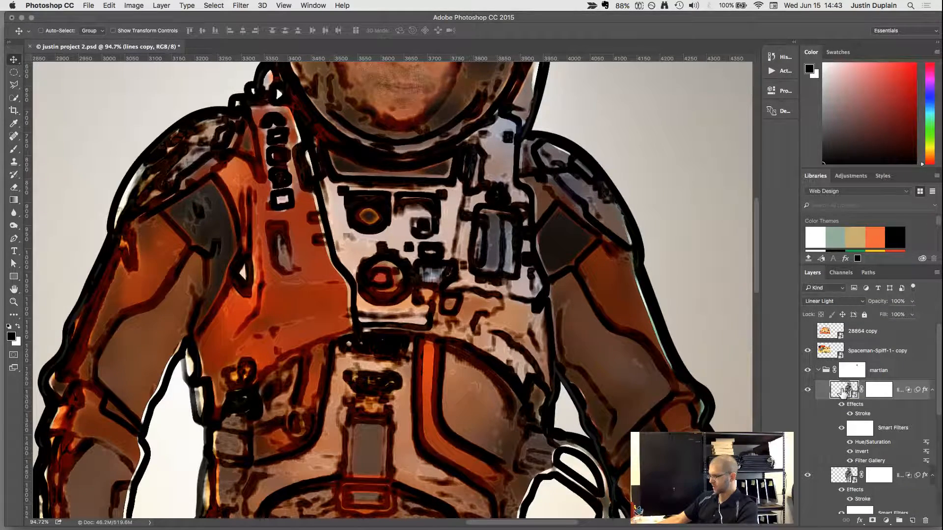
key(super+j)
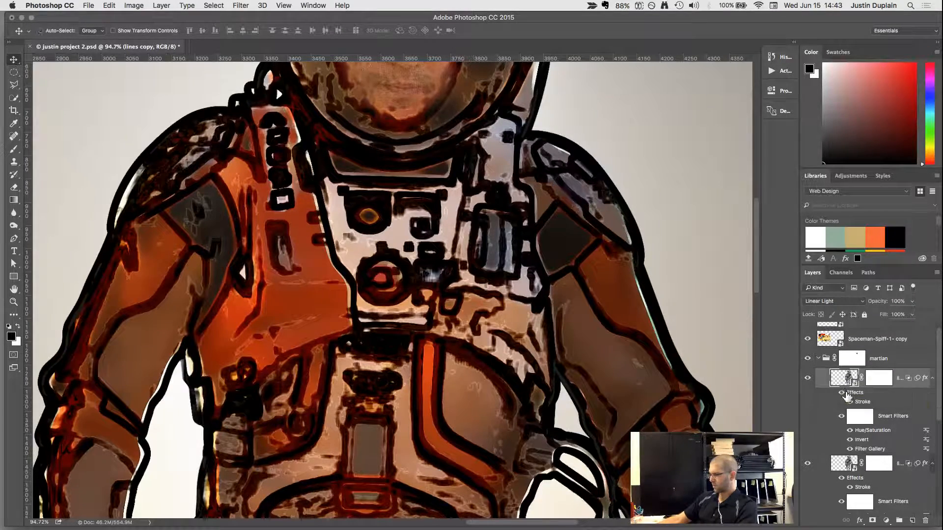
key(super+z)
click(841, 414)
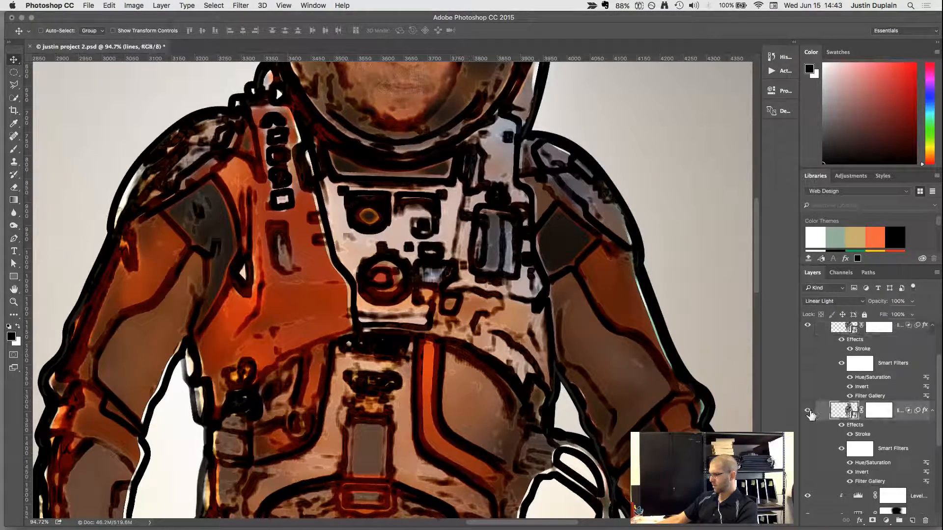
click(807, 415)
scroll(844, 409, up, 3)
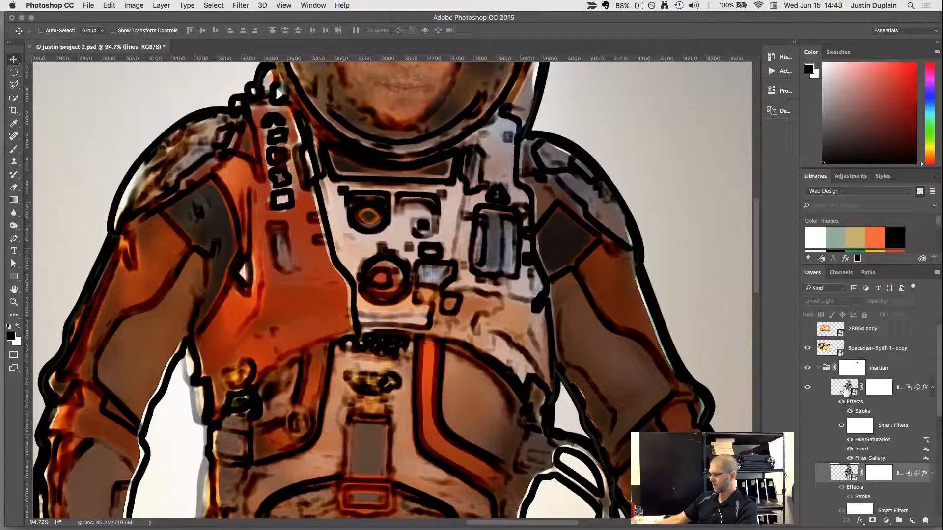
click(845, 391)
right_click(845, 388)
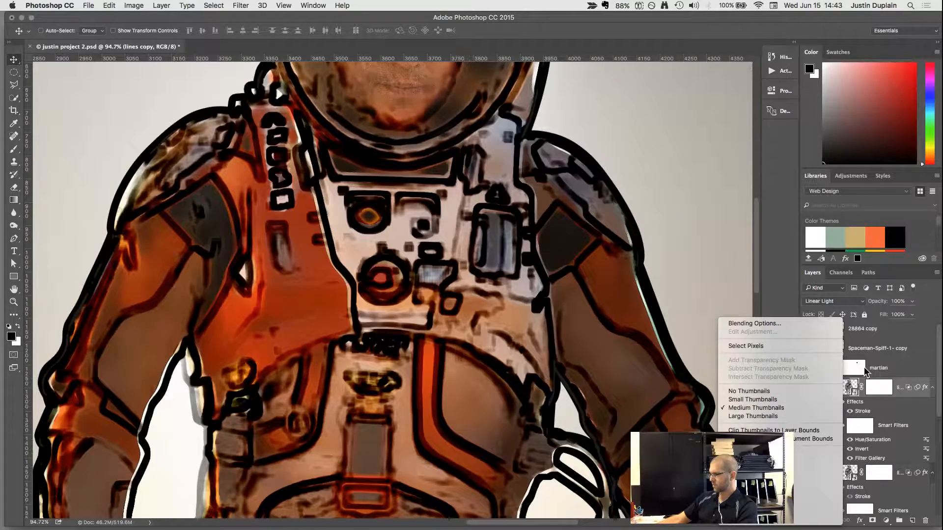
right_click(854, 387)
right_click(855, 387)
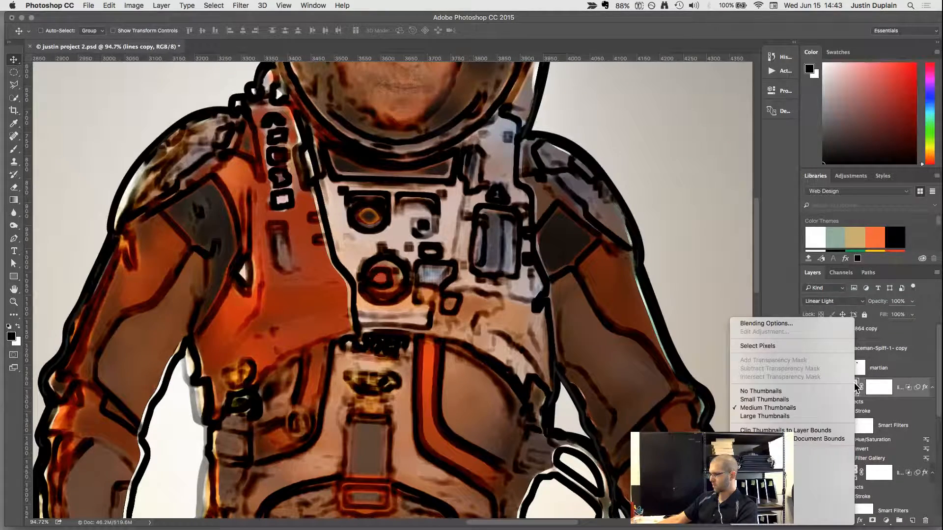
right_click(882, 387)
right_click(882, 387)
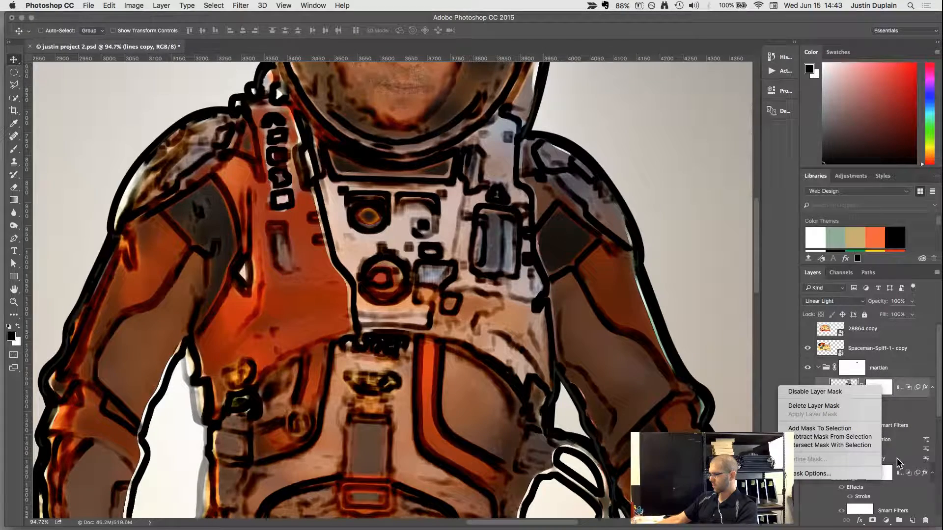
click(903, 365)
Rasterize the lines copy layer, baking its smart filters into the pixels.
scroll(903, 361, down, 3)
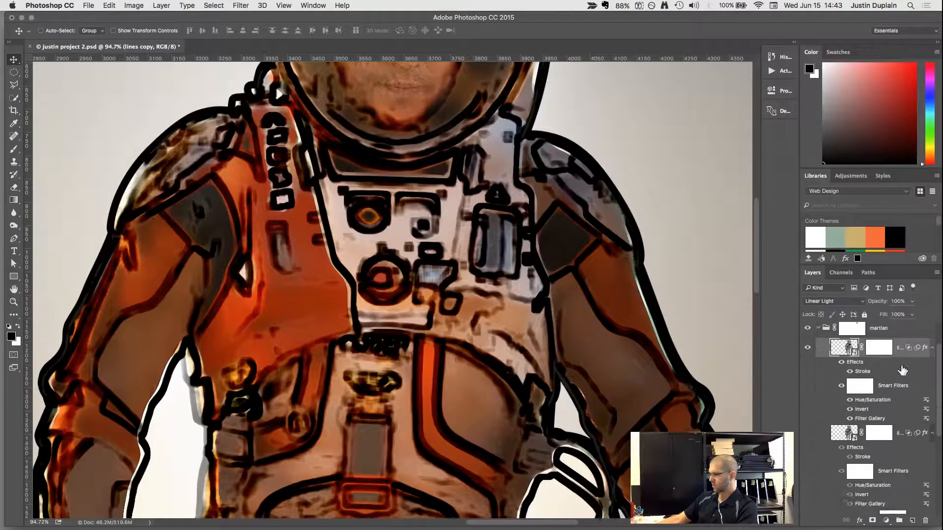
right_click(902, 354)
click(855, 271)
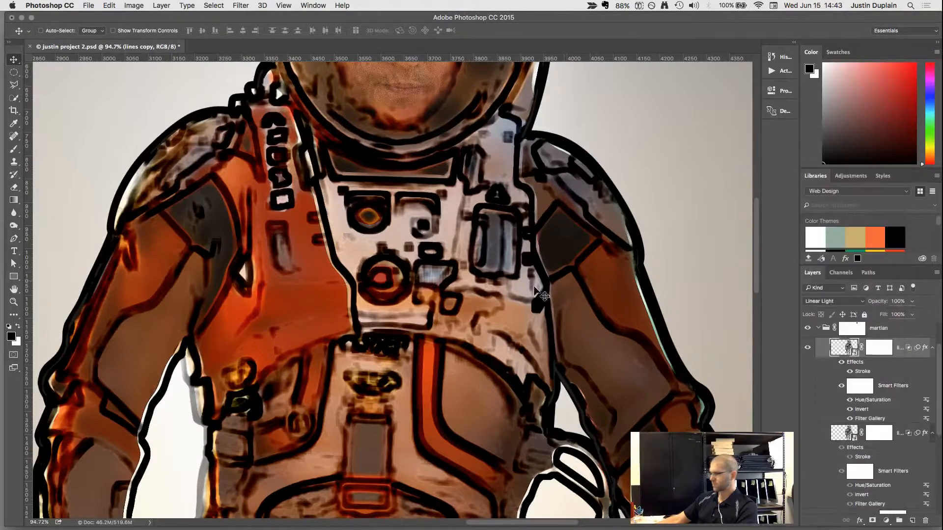
Compare the astronaut with the rasterized lines copy layer repeatedly hidden and shown.
scroll(463, 321, down, 3)
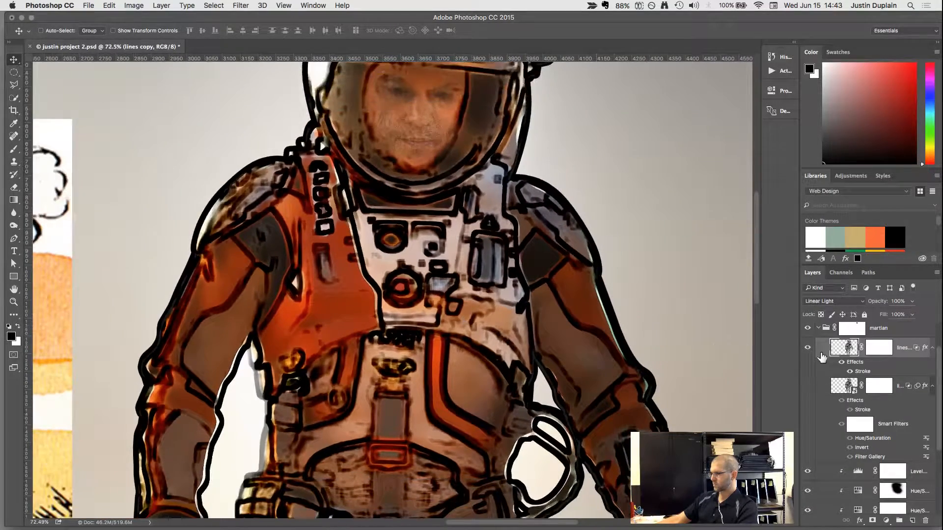
click(808, 348)
click(809, 348)
click(808, 349)
click(808, 348)
click(808, 348)
click(808, 348)
Target the lines copy layer's mask, collapse the original lines layer's effects and filters list, and reduce the Brush size to 45.
click(873, 349)
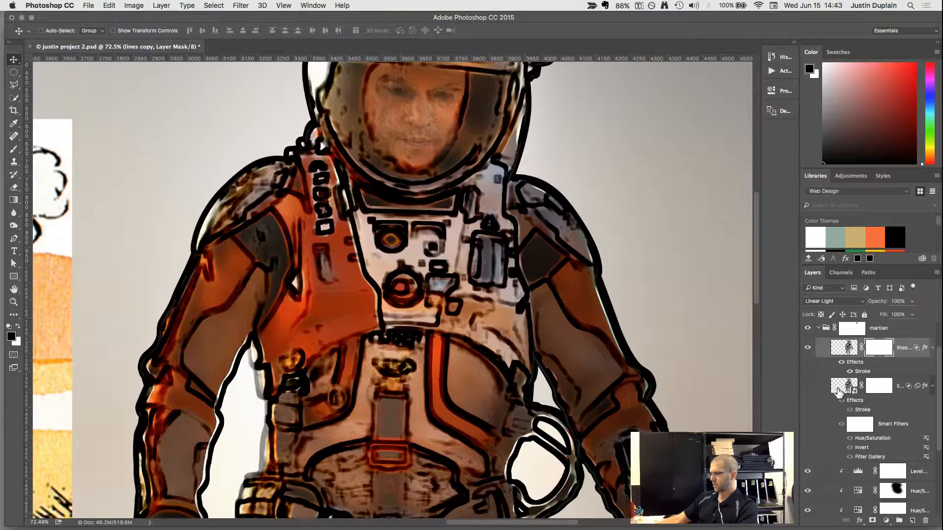
click(932, 387)
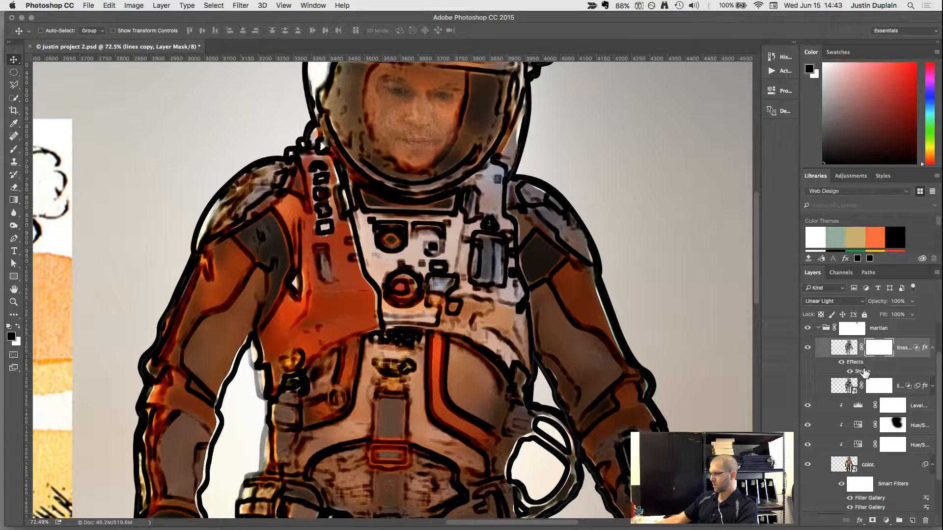
scroll(517, 230, up, 5)
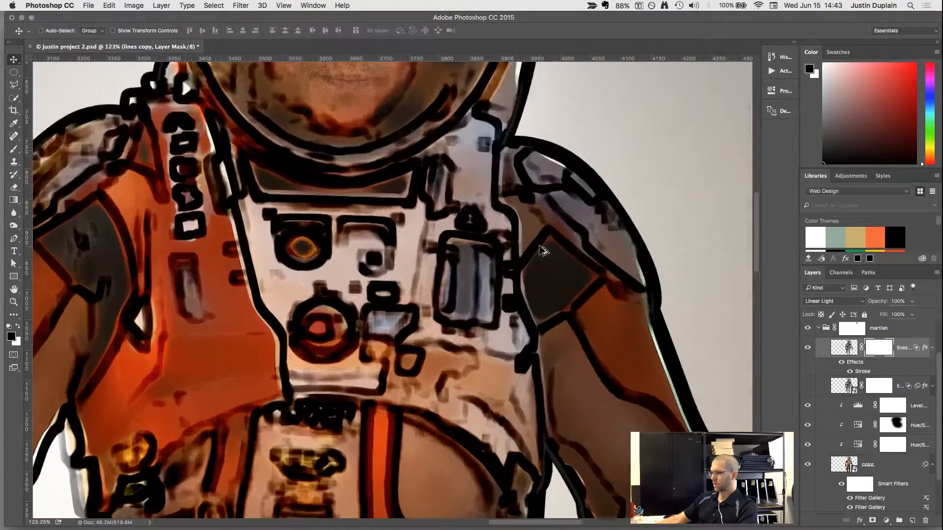
key(b)
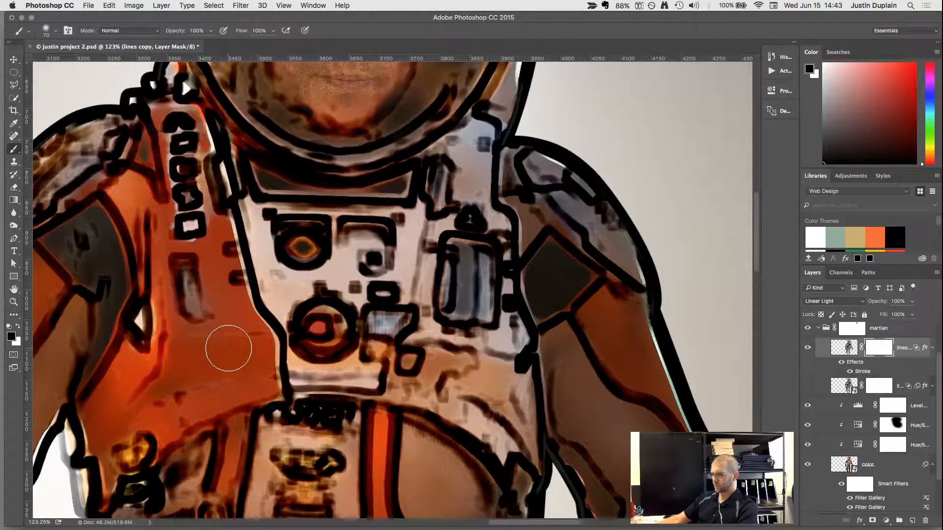
key(bracketleft)
key(bracketleft)
key(bracketleft)
Try painting black on the lines copy mask over the orange chest panel and the astronaut's forearm and glove, undoing the strokes.
drag(246, 338, 210, 339)
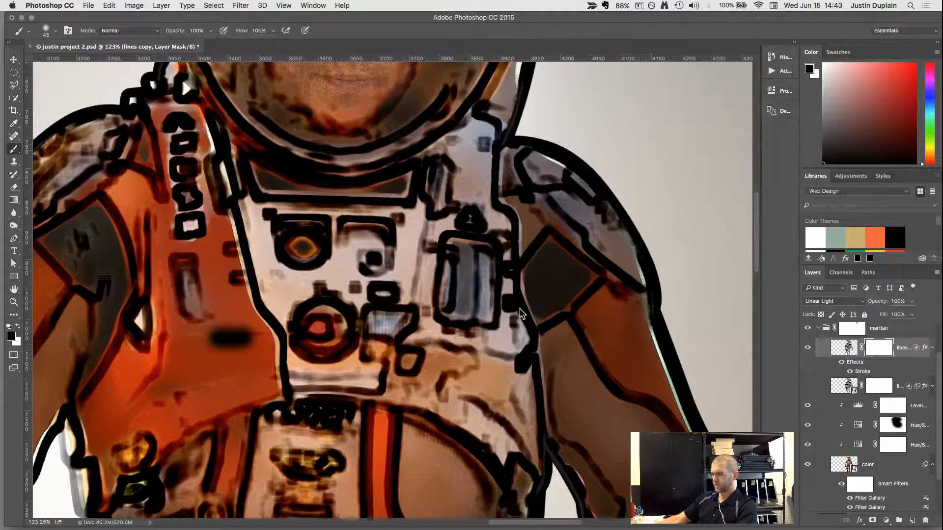
scroll(282, 374, down, 2)
scroll(281, 375, down, 4)
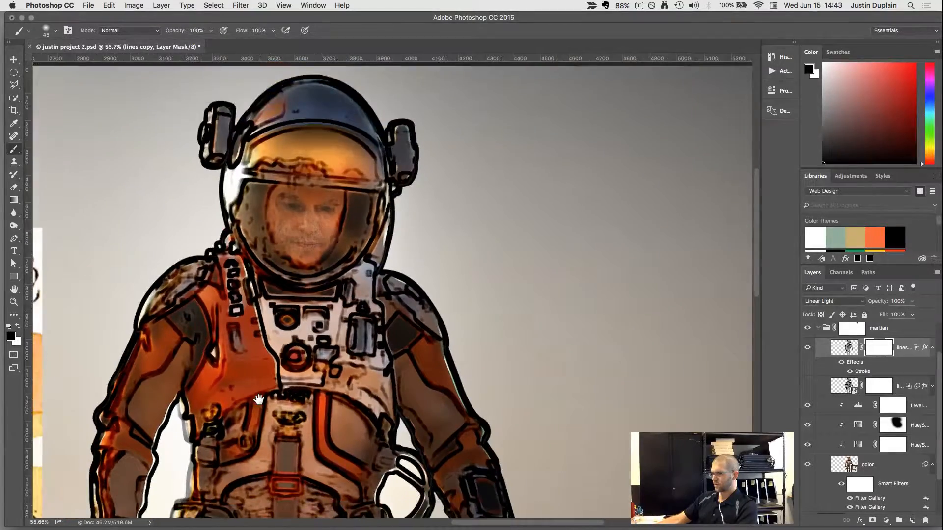
drag(259, 400, 437, 234)
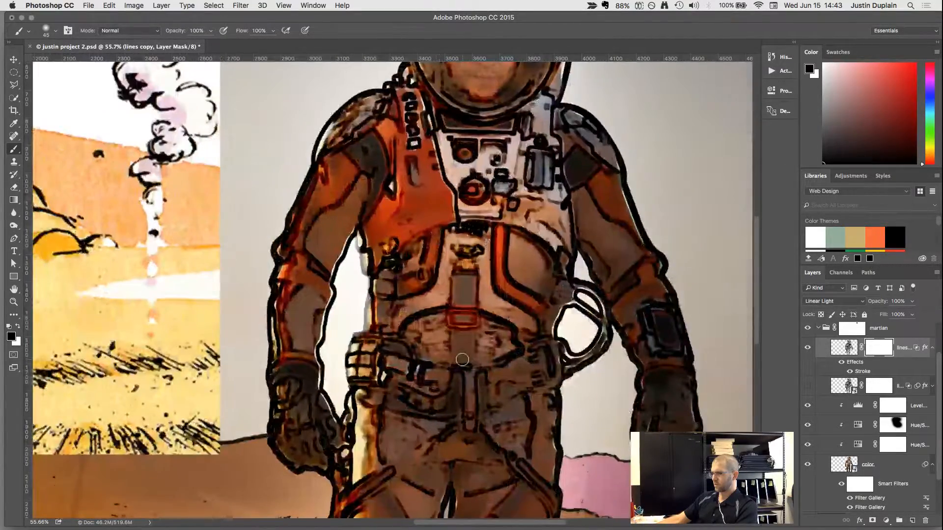
drag(320, 355, 326, 395)
mouse_move(309, 339)
mouse_down()
mouse_move(315, 376)
mouse_move(302, 330)
mouse_move(296, 370)
mouse_move(290, 307)
mouse_move(276, 379)
mouse_move(284, 307)
mouse_move(303, 304)
mouse_move(287, 348)
mouse_move(297, 283)
mouse_up()
mouse_move(298, 341)
mouse_down()
mouse_move(306, 269)
mouse_move(318, 342)
mouse_move(316, 275)
mouse_up()
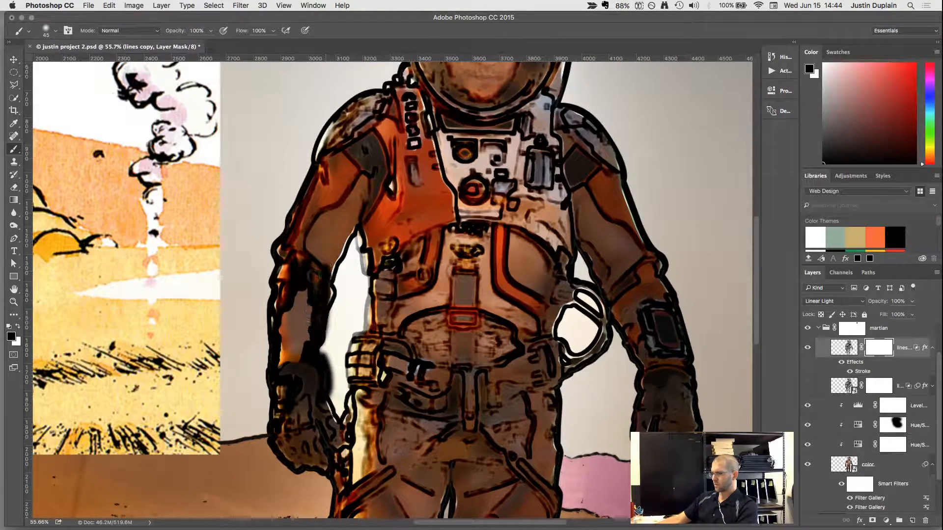
scroll(301, 324, up, 10)
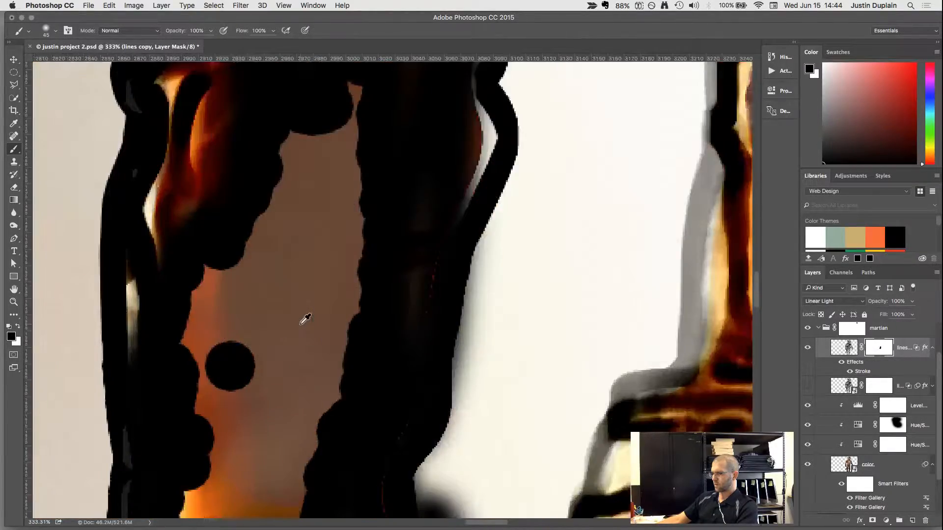
scroll(305, 320, down, 8)
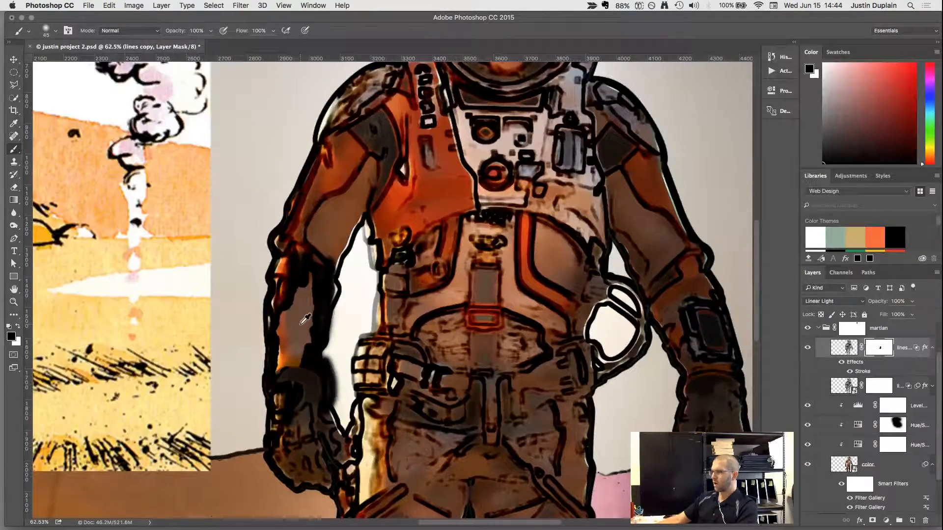
key(super+z)
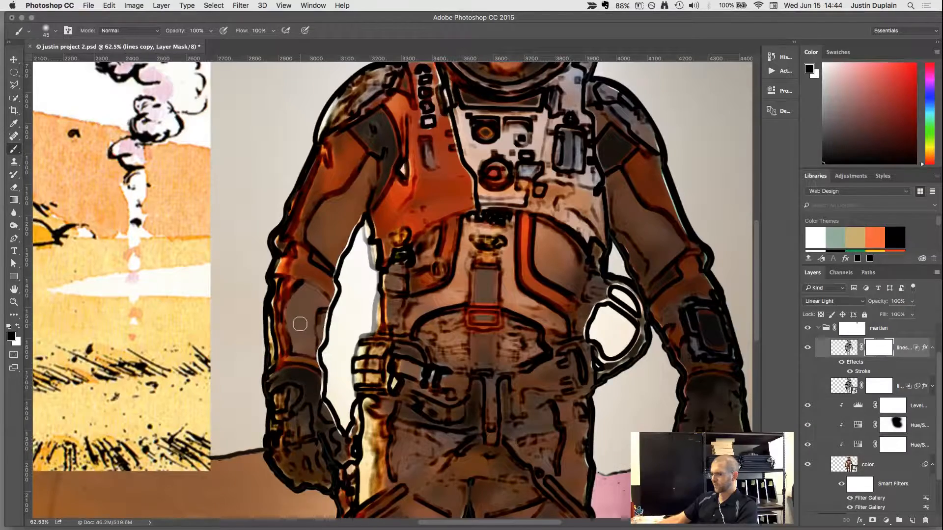
Reselect the lines copy mask, try painting black over the grey forearm patch again, and undo those strokes.
click(848, 350)
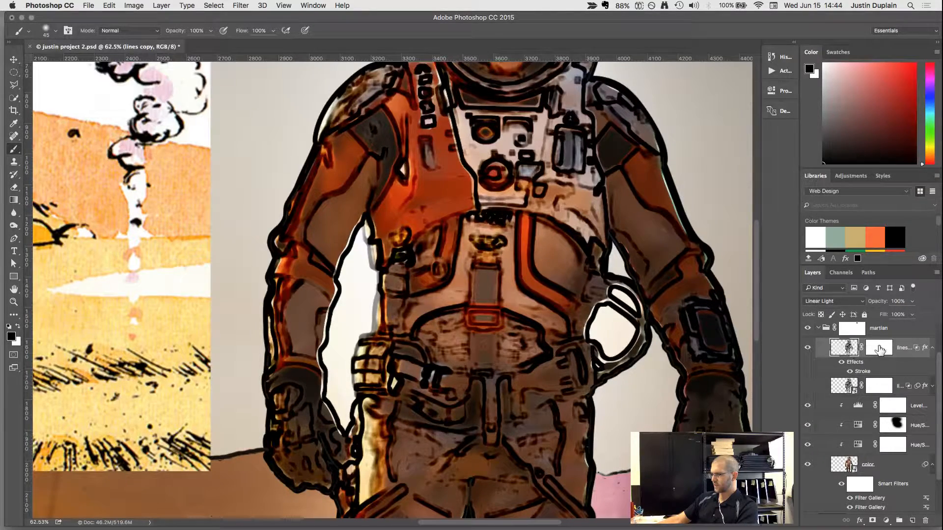
click(879, 350)
scroll(294, 281, down, 2)
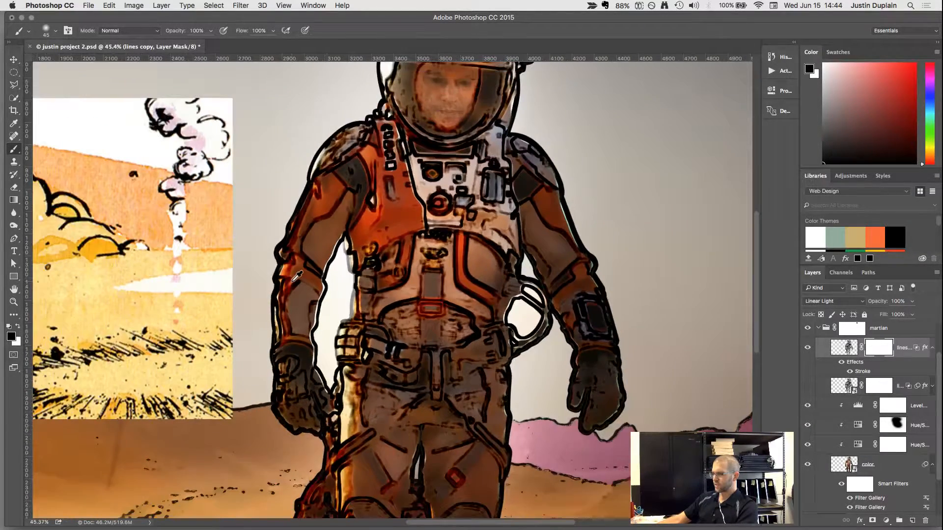
scroll(296, 277, up, 2)
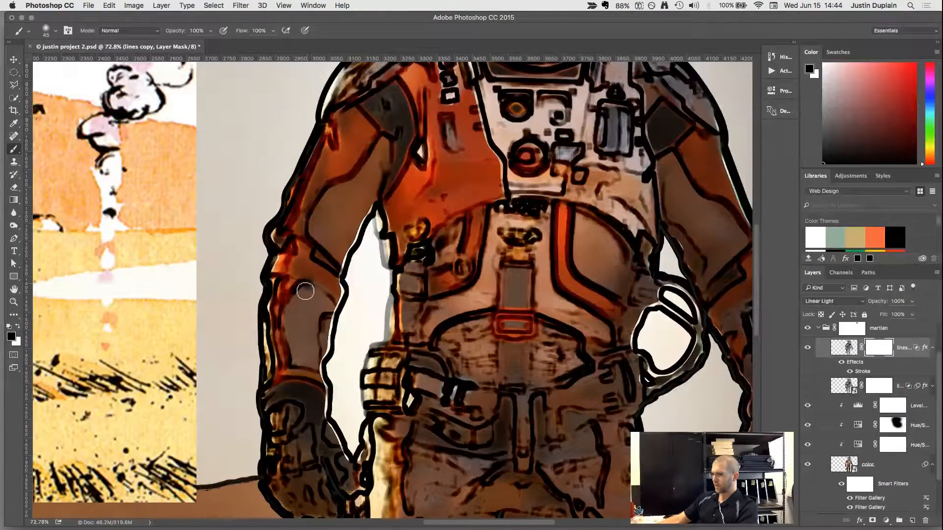
mouse_move(305, 291)
mouse_down()
mouse_move(300, 326)
mouse_move(303, 282)
mouse_up()
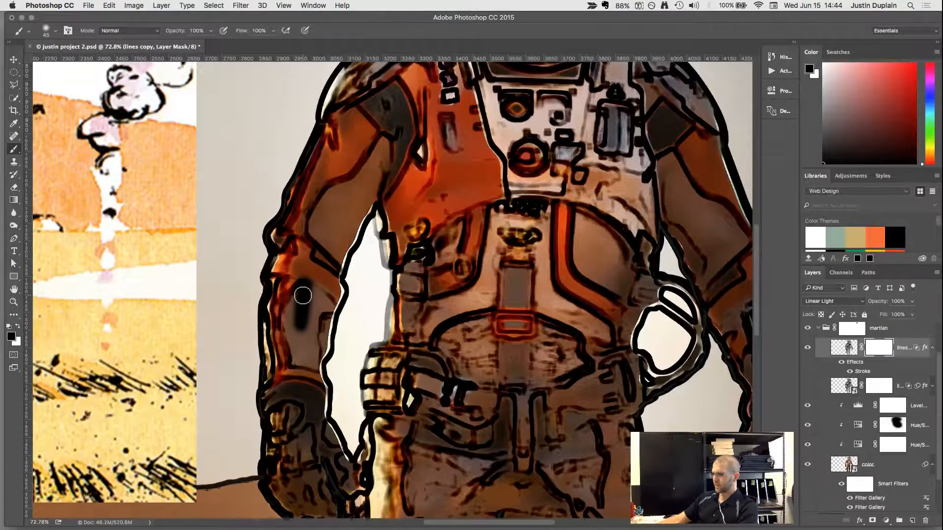
scroll(303, 295, up, 5)
mouse_move(309, 278)
mouse_down()
mouse_move(329, 316)
mouse_move(305, 258)
mouse_move(343, 263)
mouse_move(315, 226)
mouse_move(344, 276)
mouse_up()
key(super+z)
key(super+z)
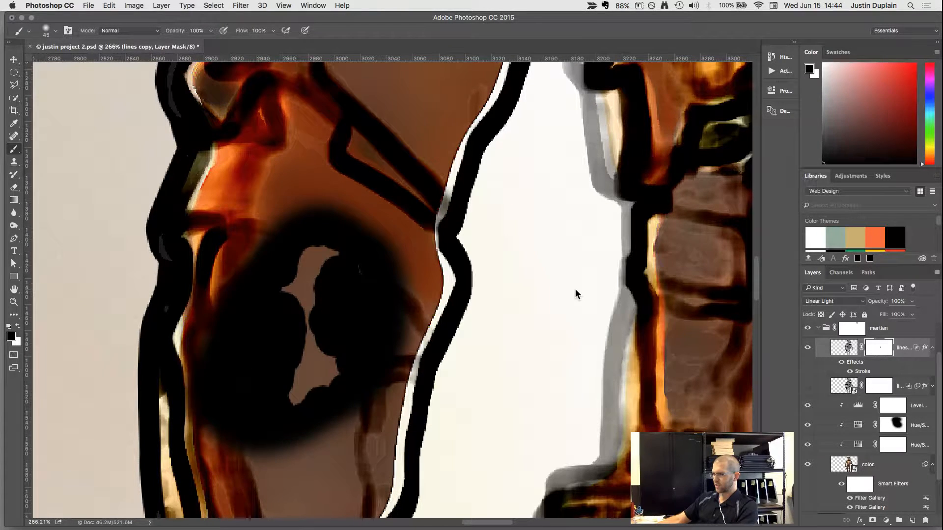
key(super+alt+z)
key(super+alt+z)
scroll(427, 344, down, 1)
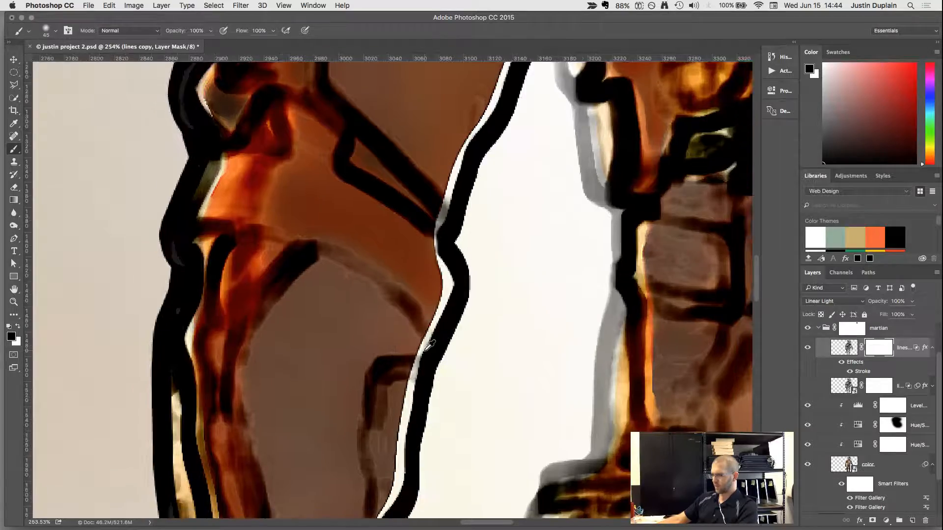
scroll(428, 345, down, 10)
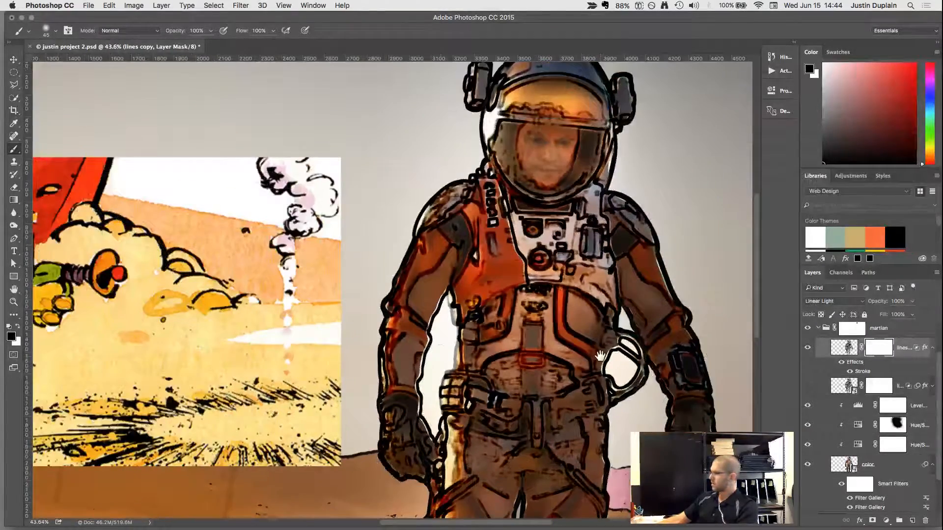
Rasterize the layer style of the lines copy layer, baking its stroke and mask into the pixels.
drag(600, 356, 527, 351)
scroll(457, 321, up, 1)
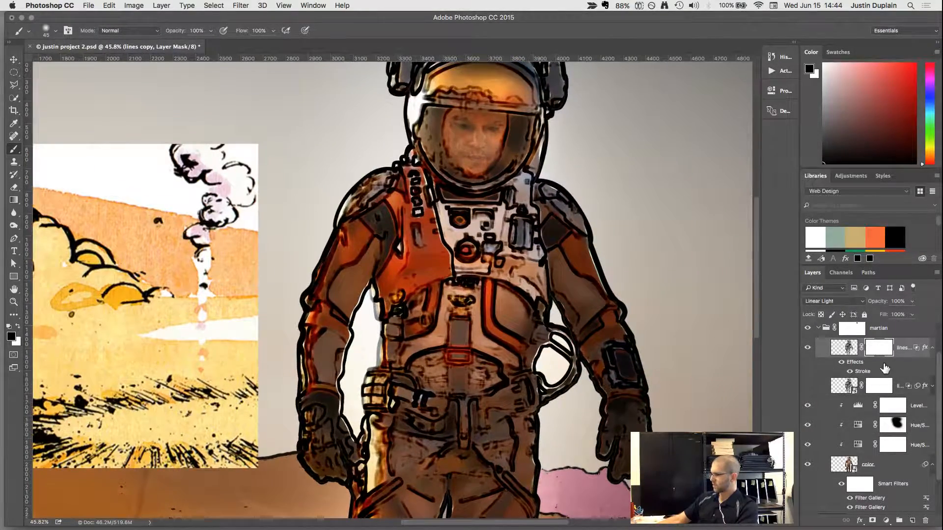
right_click(852, 350)
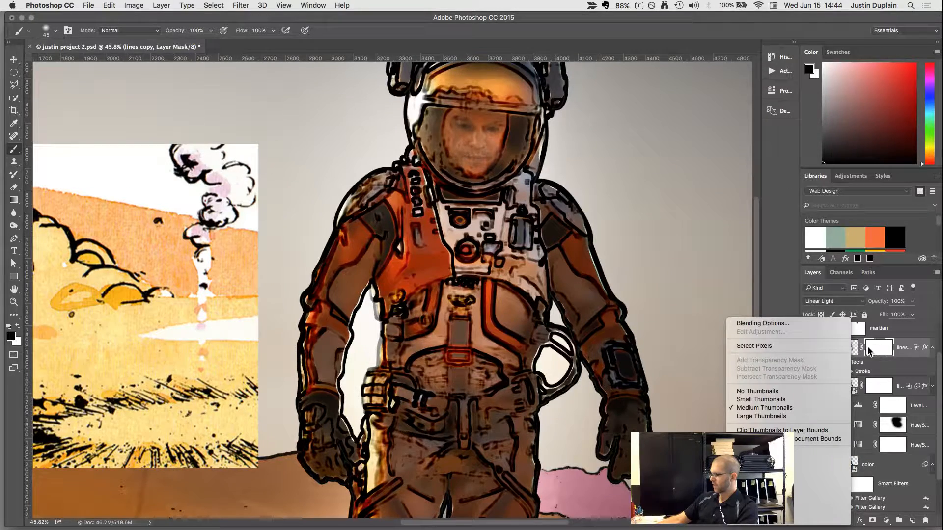
right_click(907, 351)
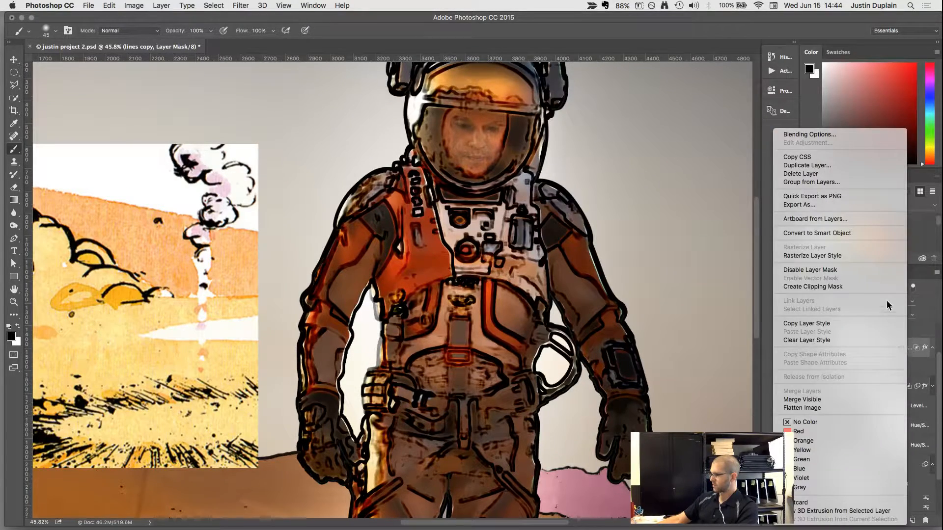
click(873, 257)
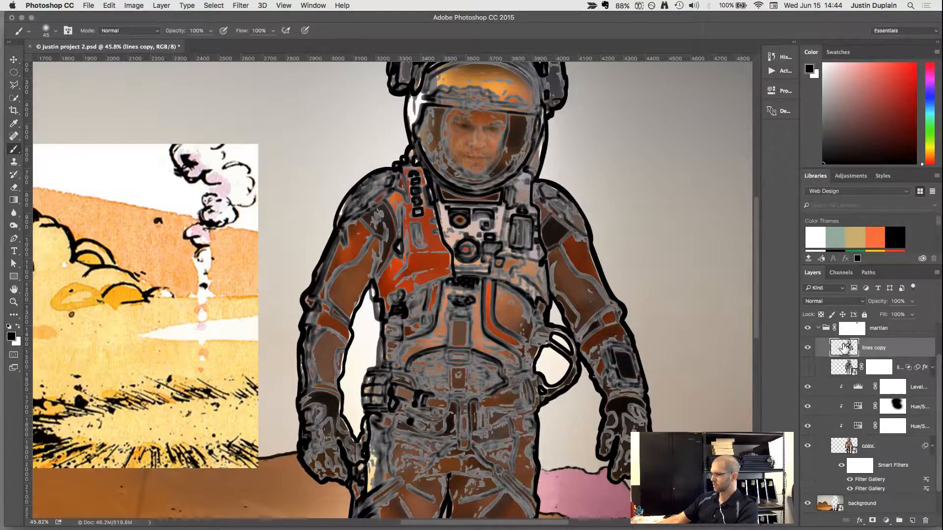
Set the lines copy layer's blend mode to Linear Light.
scroll(444, 378, down, 3)
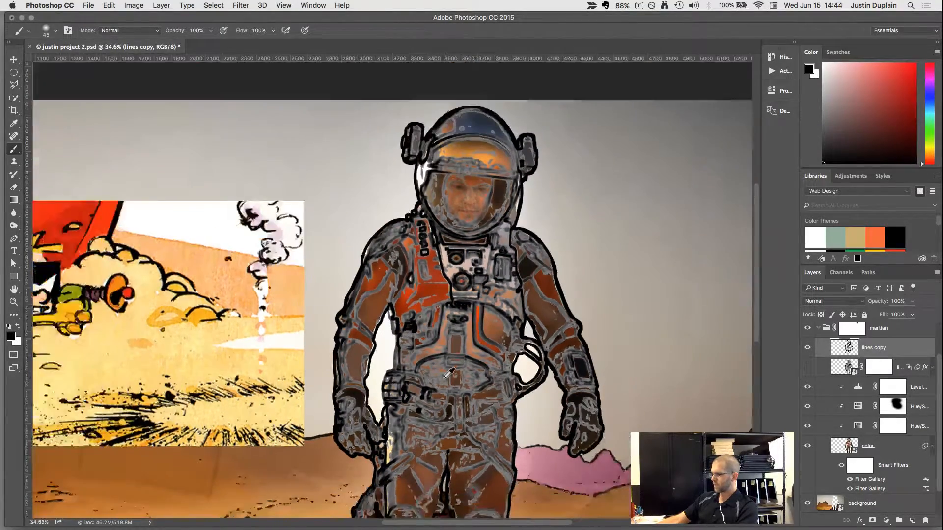
scroll(445, 378, up, 3)
click(859, 301)
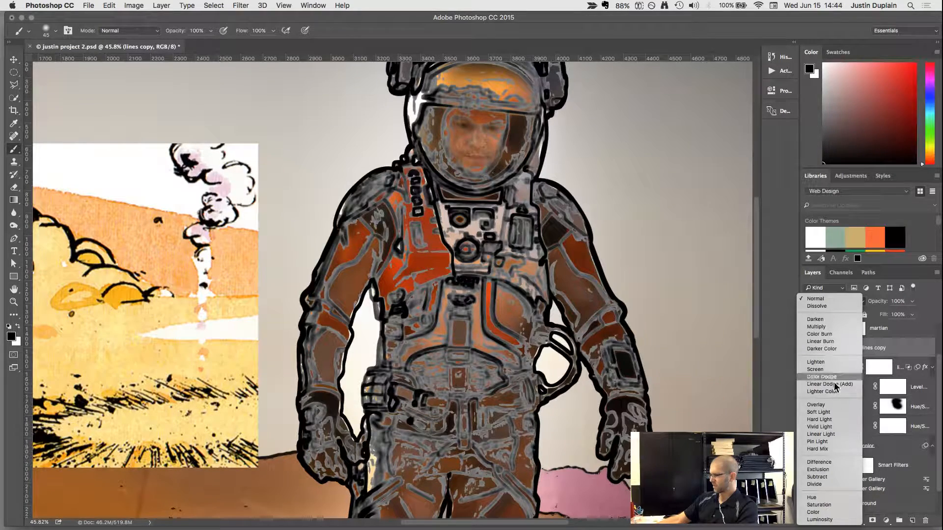
click(836, 435)
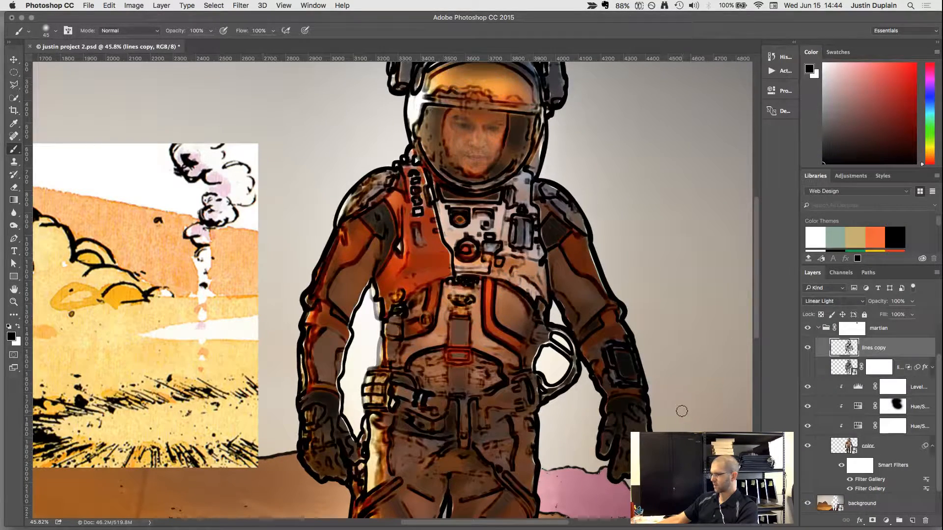
Add a new layer mask to lines copy and paint black over the stray ink on the orange chest panel and yellow clasp.
scroll(391, 252, up, 5)
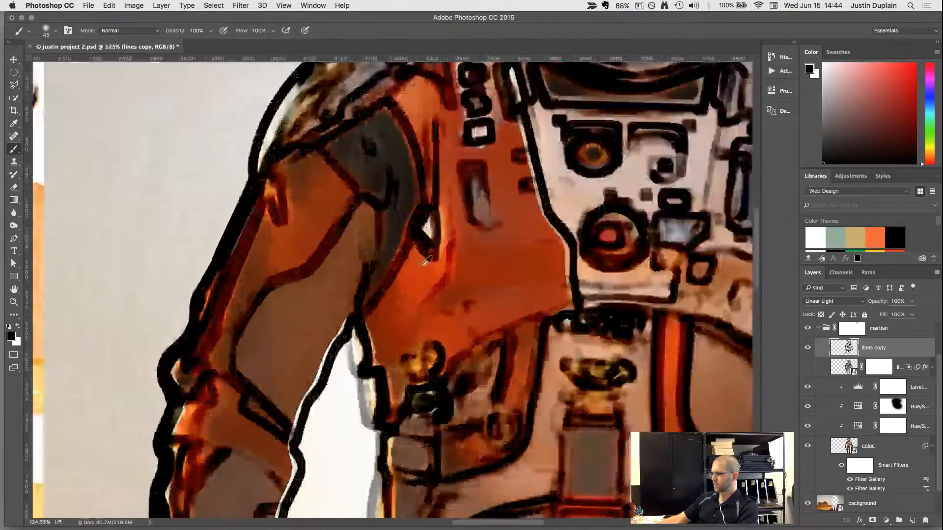
click(872, 520)
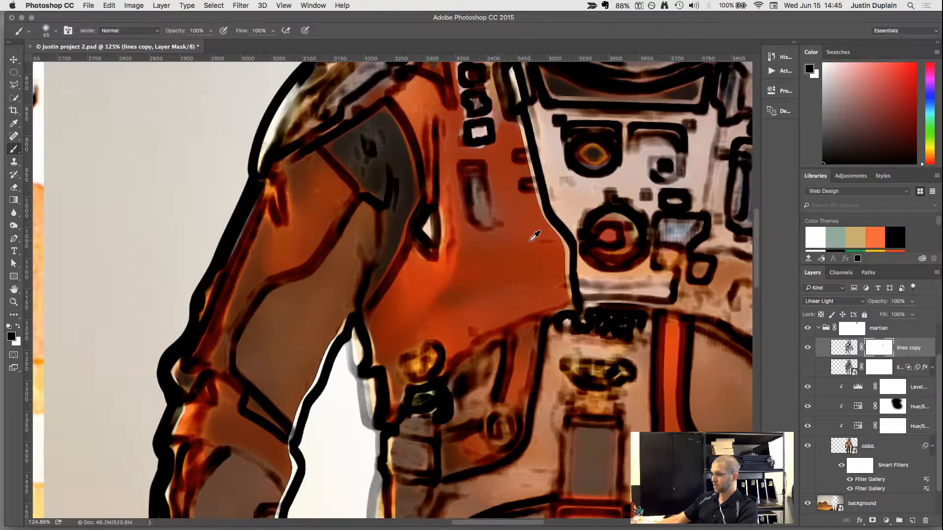
scroll(529, 246, up, 3)
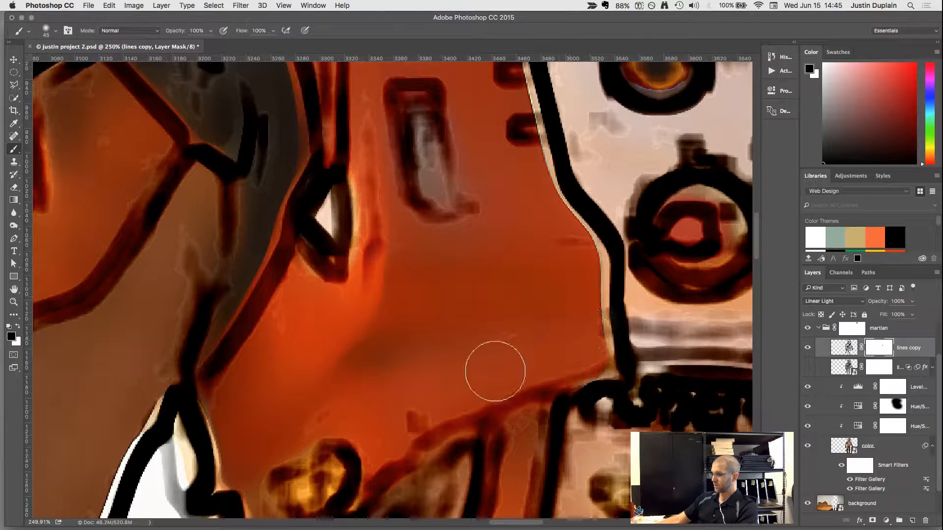
scroll(346, 388, down, 2)
mouse_move(324, 432)
mouse_down()
mouse_move(295, 452)
mouse_move(316, 452)
mouse_move(293, 465)
mouse_up()
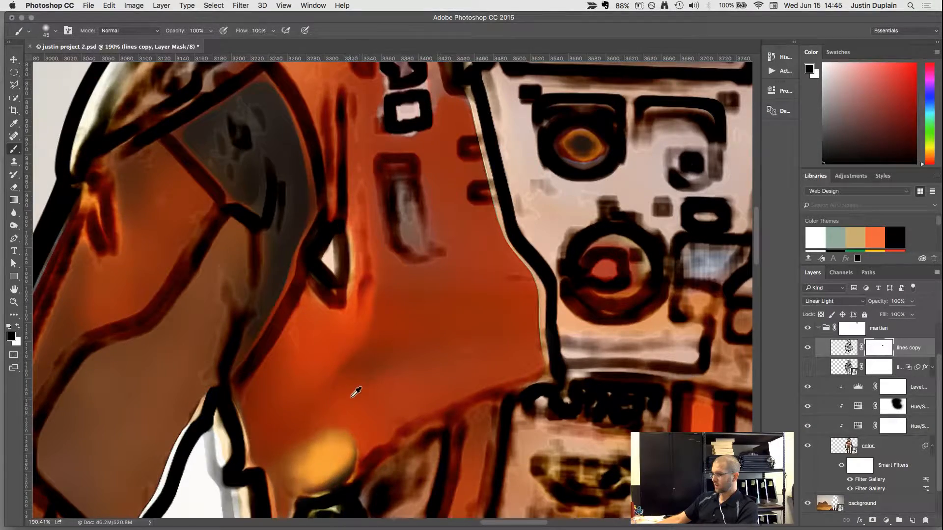
Mask out the stray ink marks on the pale chest area below the blue-grey canister, keeping the main contour lines.
scroll(353, 392, down, 5)
scroll(447, 400, up, 4)
scroll(443, 406, up, 3)
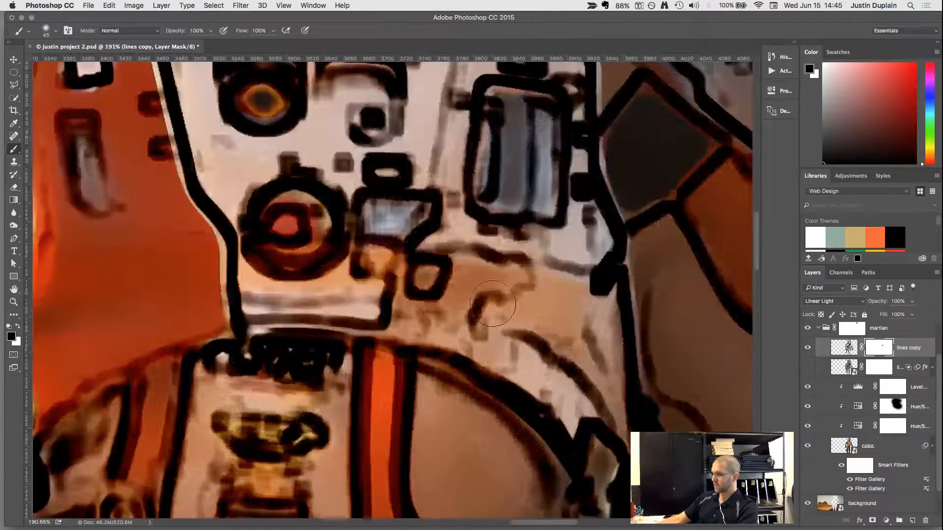
mouse_move(493, 305)
mouse_down()
mouse_move(495, 280)
mouse_move(481, 261)
mouse_move(541, 264)
mouse_up()
mouse_move(572, 239)
mouse_down()
mouse_move(548, 293)
mouse_move(523, 315)
mouse_move(558, 356)
mouse_move(540, 355)
mouse_move(601, 391)
mouse_move(599, 403)
mouse_move(584, 333)
mouse_move(527, 338)
mouse_move(448, 309)
mouse_move(471, 332)
mouse_move(549, 367)
mouse_move(509, 350)
mouse_move(563, 390)
mouse_move(571, 421)
mouse_up()
Reduce the Brush size to 30 and mask out the ink texture on both sides of the belly panel around the red buckle.
key(bracketleft)
key(bracketleft)
key(bracketleft)
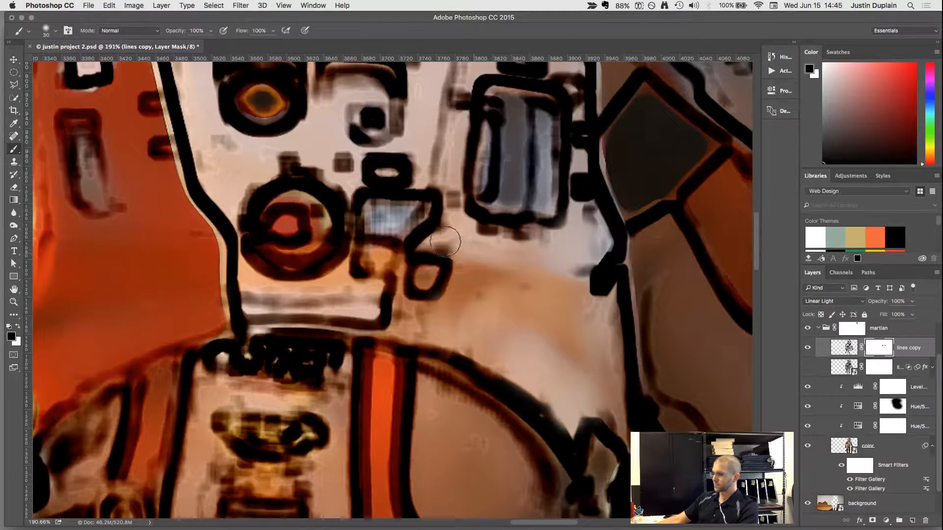
alt+scroll(496, 297, down, 10)
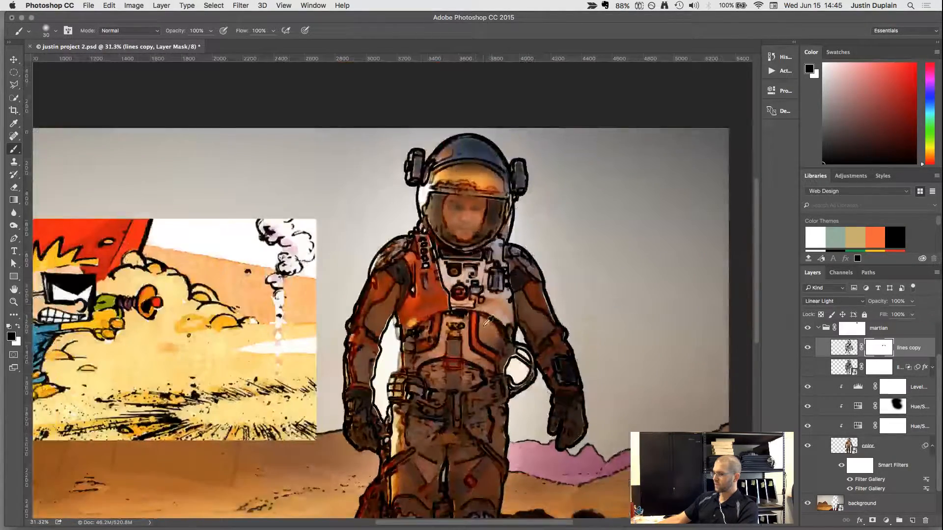
scroll(497, 298, down, 3)
alt+scroll(496, 302, up, 10)
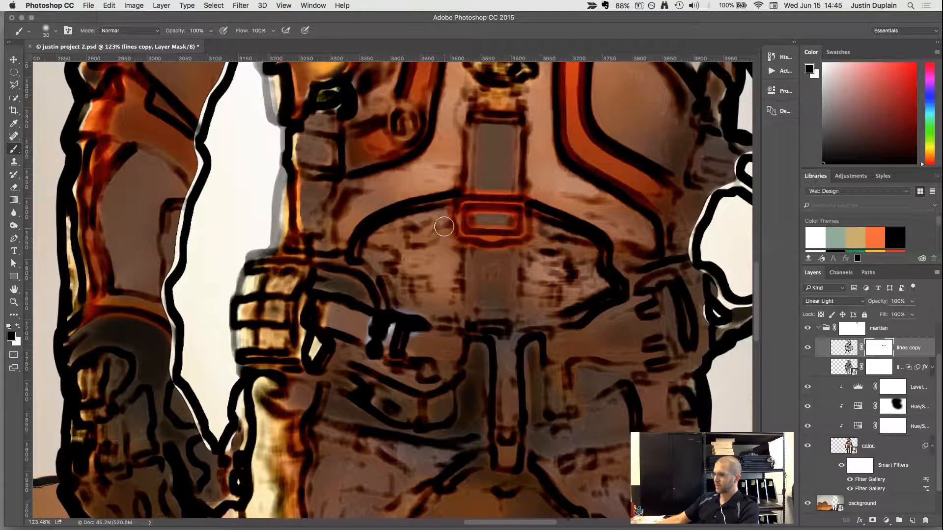
mouse_move(373, 259)
mouse_down()
mouse_move(403, 287)
mouse_move(407, 250)
mouse_move(428, 258)
mouse_move(430, 245)
mouse_move(417, 294)
mouse_up()
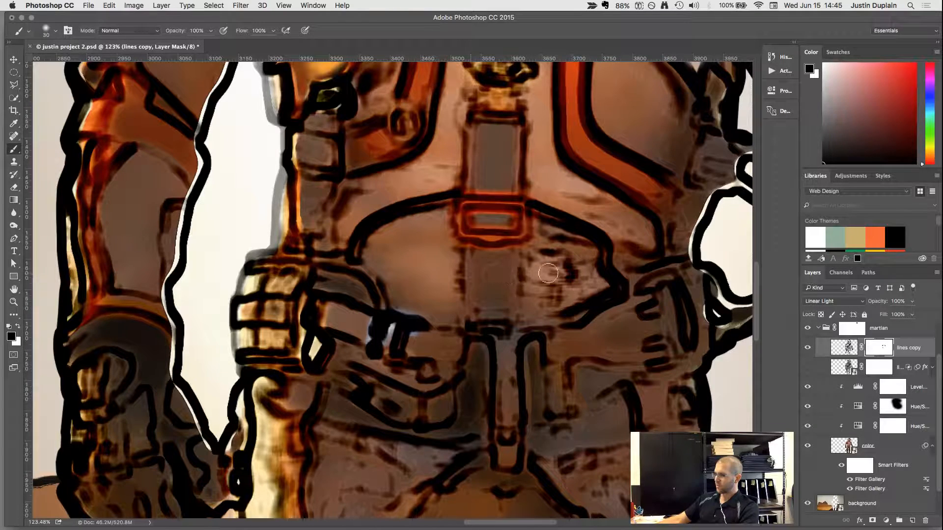
mouse_move(534, 254)
mouse_down()
mouse_move(529, 304)
mouse_move(587, 287)
mouse_move(578, 252)
mouse_move(547, 239)
mouse_move(582, 246)
mouse_move(549, 283)
mouse_move(546, 257)
mouse_move(555, 281)
mouse_move(573, 254)
mouse_up()
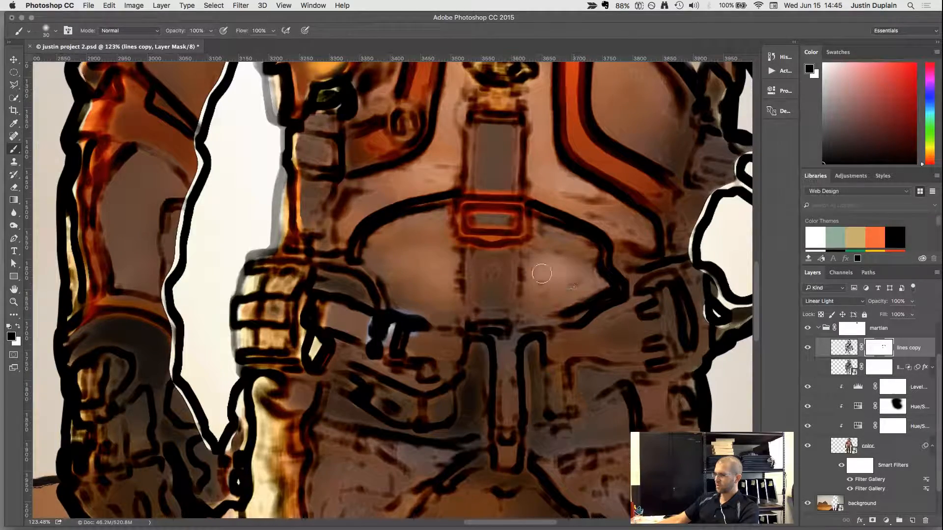
Finish the mask cleanup on lines copy, reselect the layer's artwork and collapse the martian group.
alt+scroll(545, 275, down, 5)
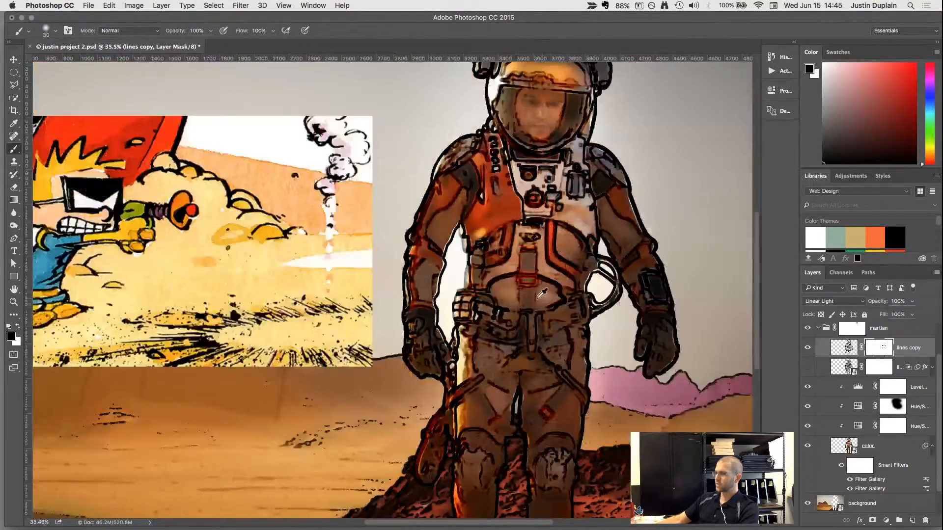
alt+scroll(542, 294, up, 3)
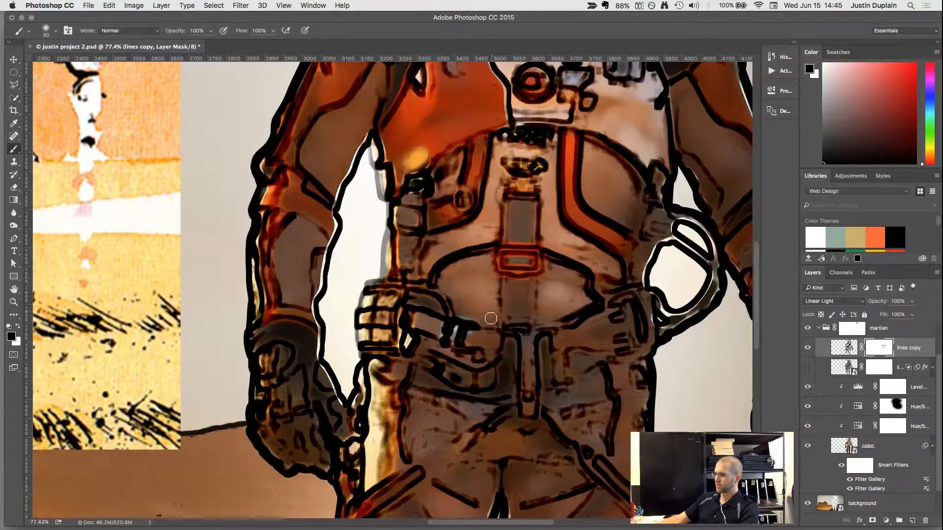
alt+scroll(490, 318, down, 3)
alt+scroll(275, 277, down, 2)
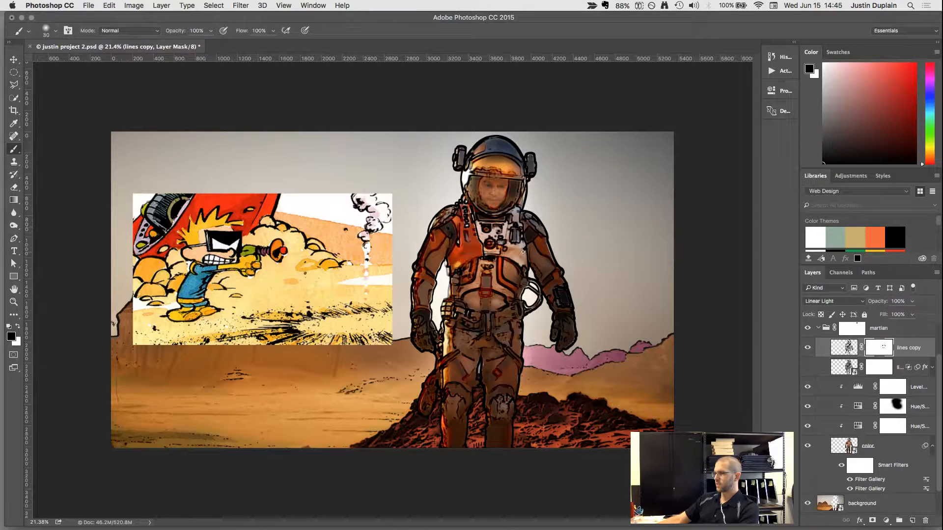
key(v)
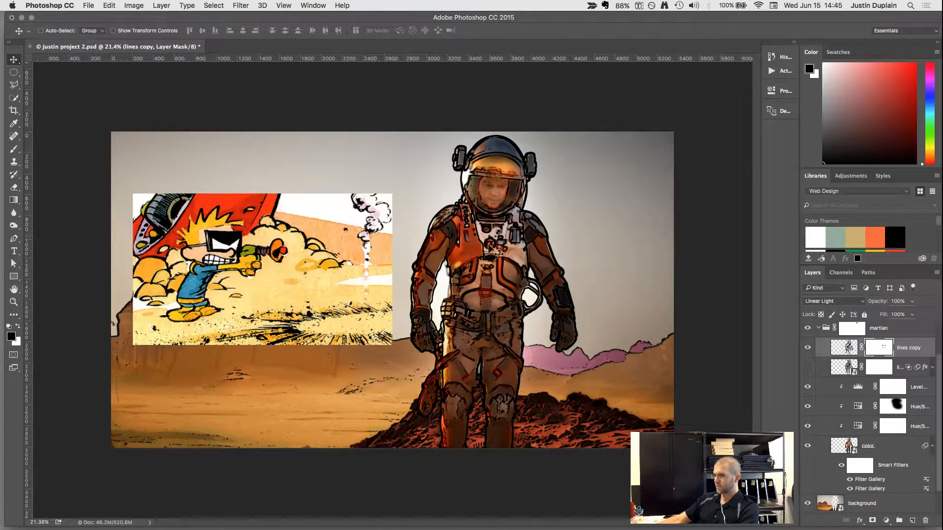
click(845, 349)
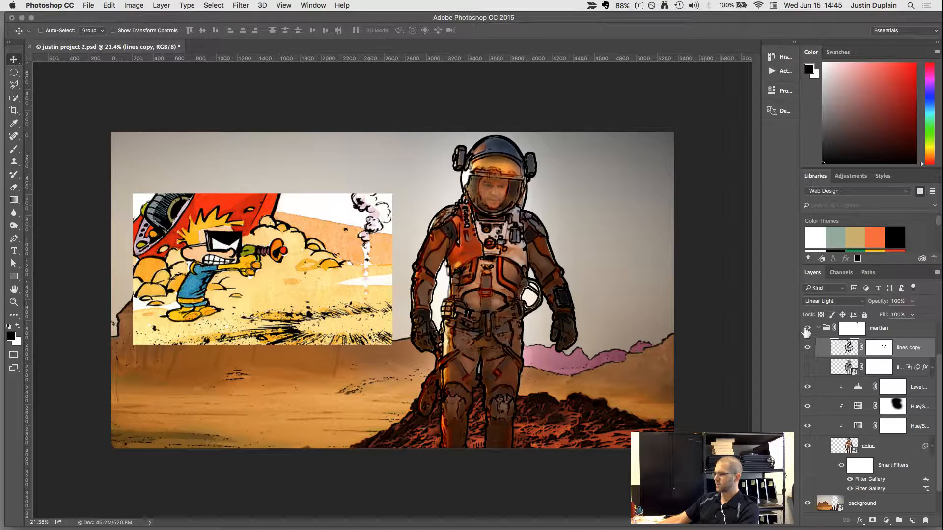
click(818, 329)
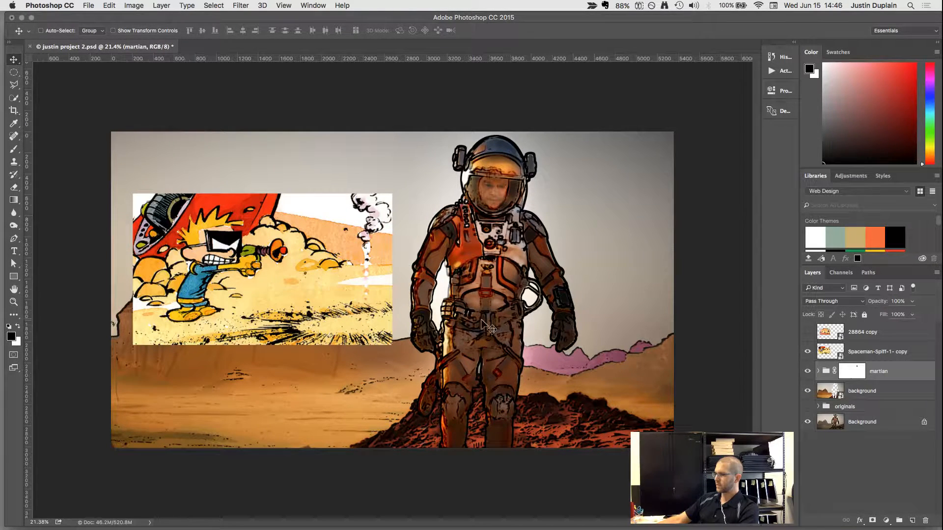
Hide the Spaceman-Spiff-1- copy reference layer.
right_click(268, 283)
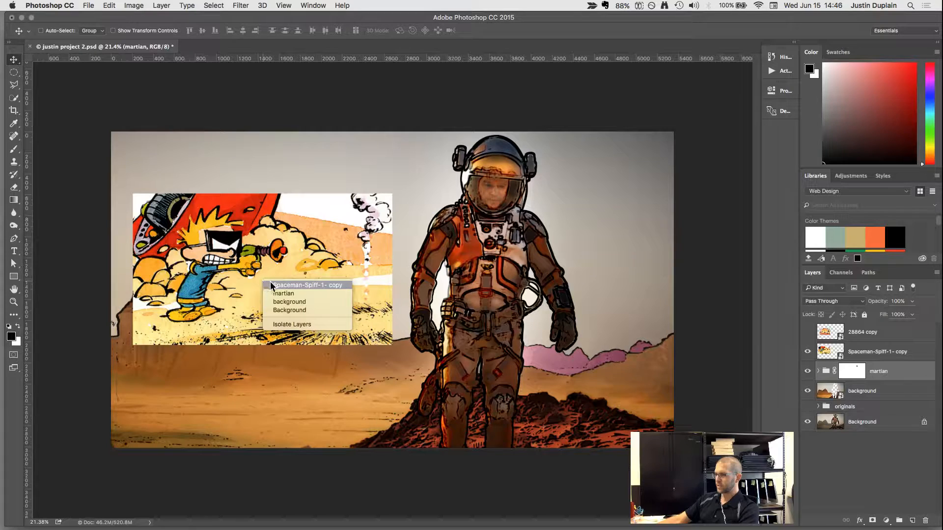
click(270, 284)
click(807, 351)
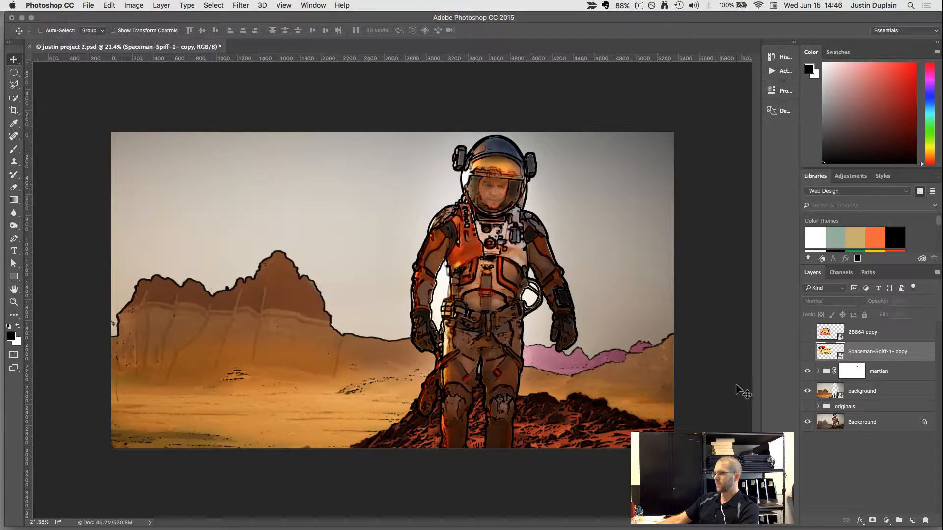
click(808, 352)
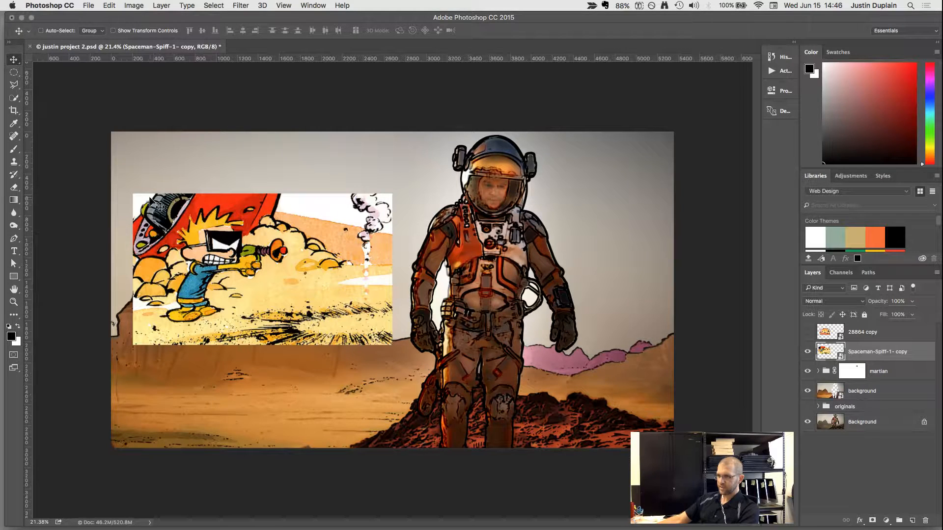
click(808, 352)
Move the martian-gallery11-gallery-image layer out of the originals group to directly above the martian group and make it visible.
click(817, 407)
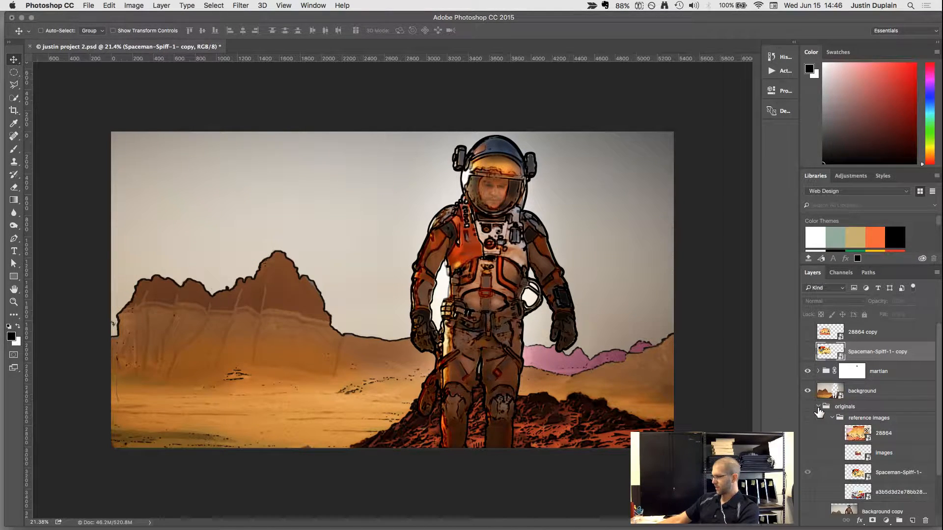
scroll(820, 432, down, 2)
click(838, 482)
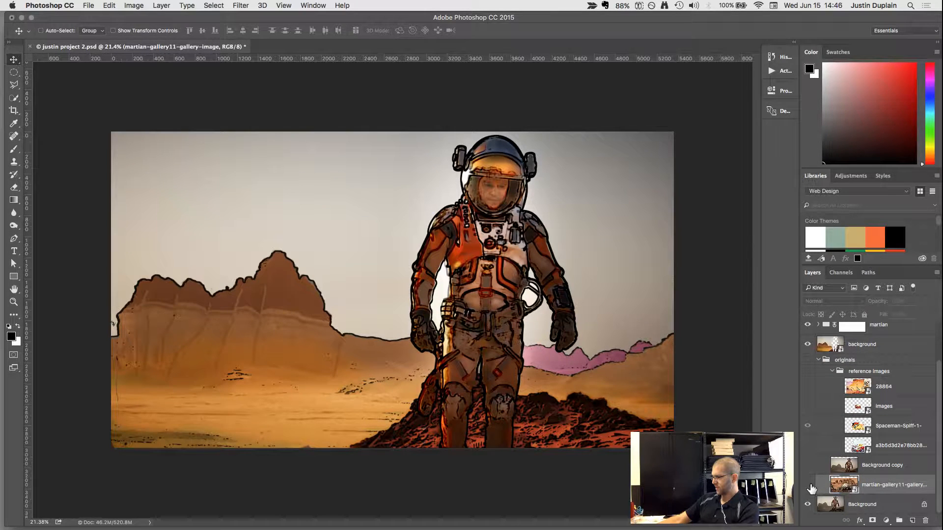
click(808, 484)
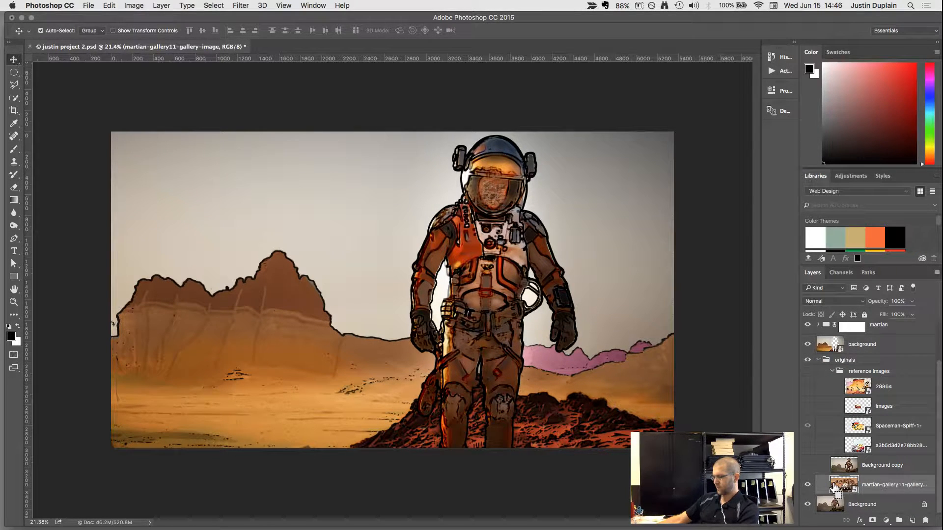
drag(833, 488, 851, 365)
click(808, 485)
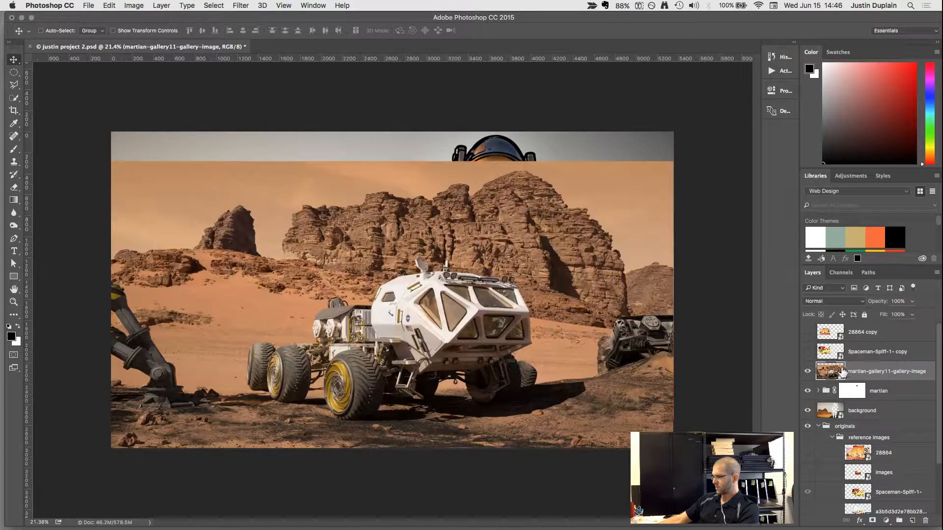
Create a layer group named MAV and place the martian-gallery11-gallery-image layer inside it.
click(899, 521)
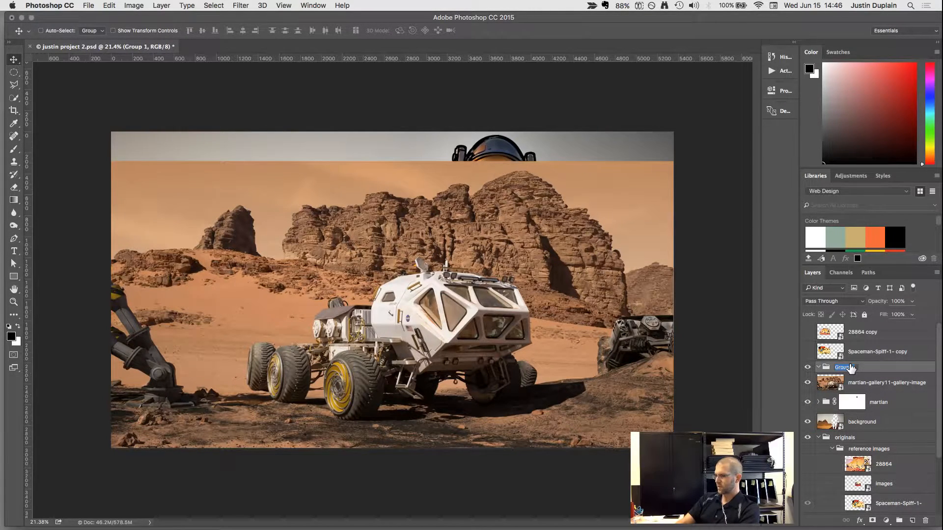
key(Return)
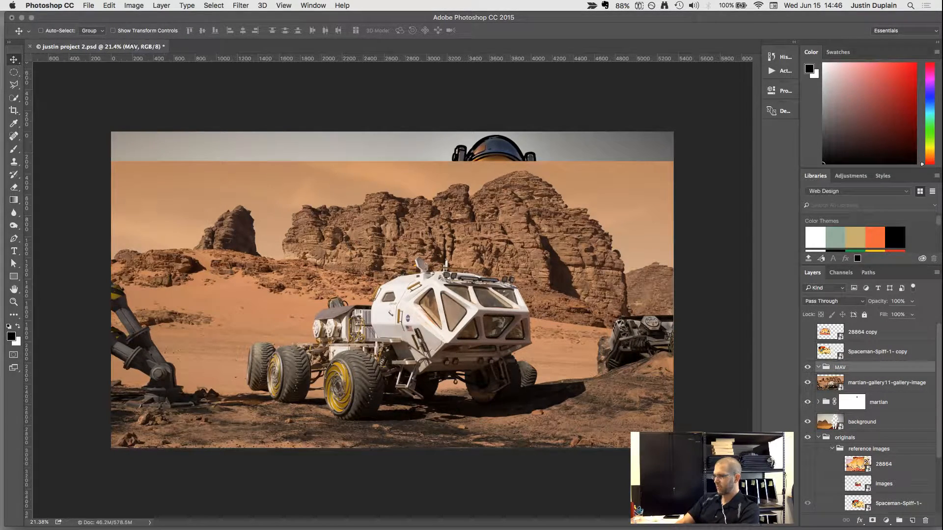
drag(833, 383, 828, 374)
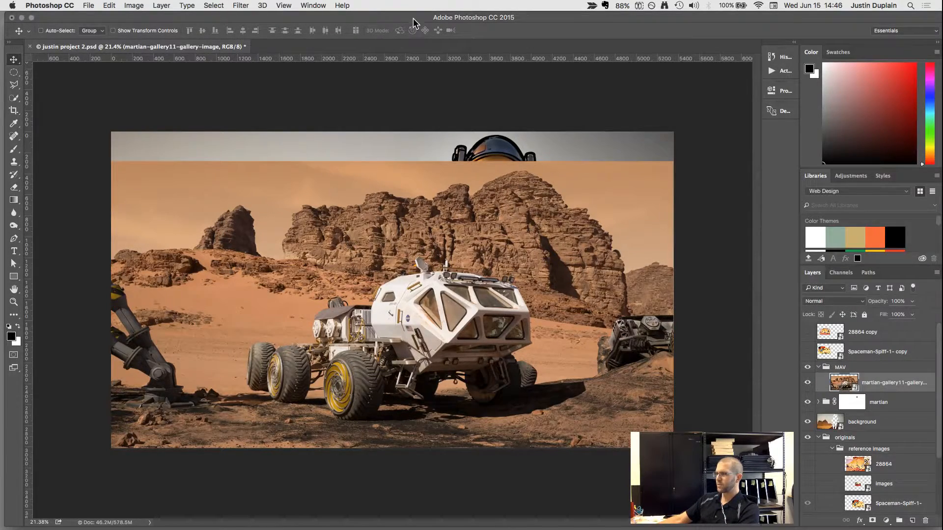
Switch to Safari and search Google for "the martian movie vehicle".
drag(413, 23, 412, 221)
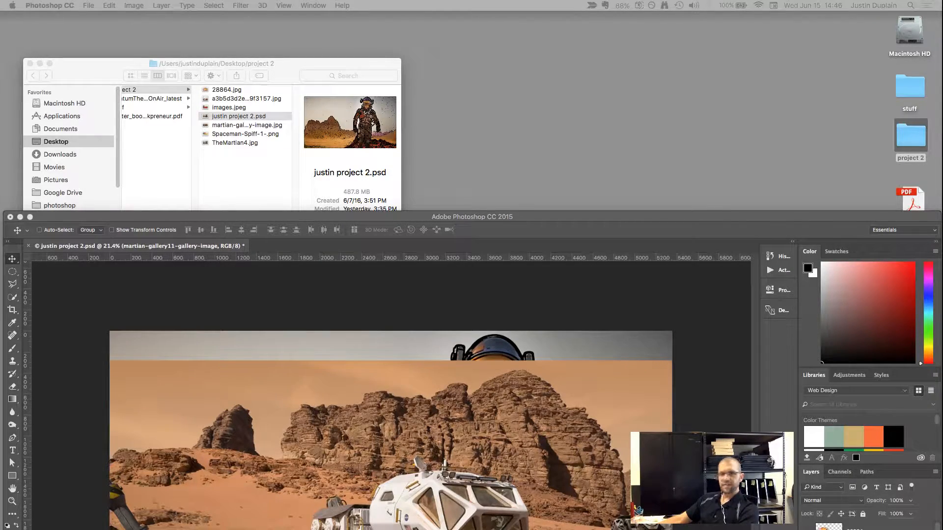
drag(0, 91, 600, 78)
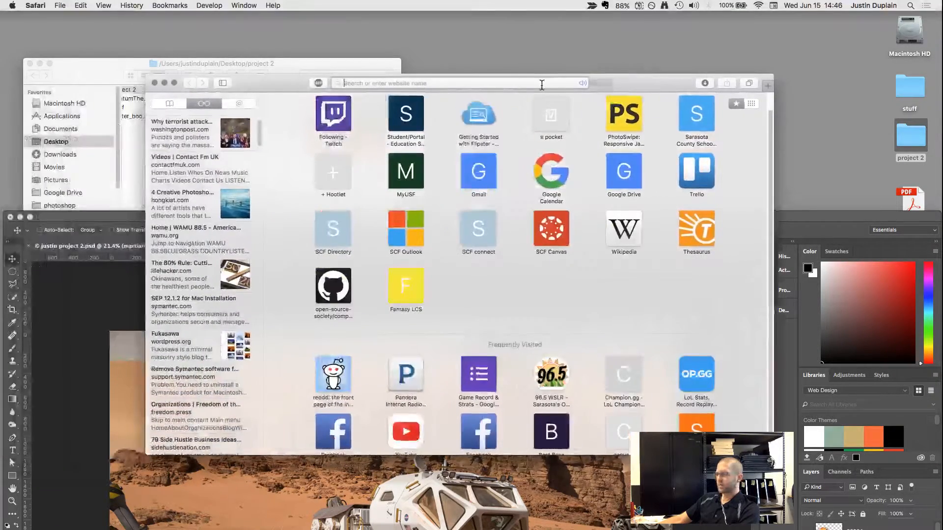
click(540, 84)
text(the martia)
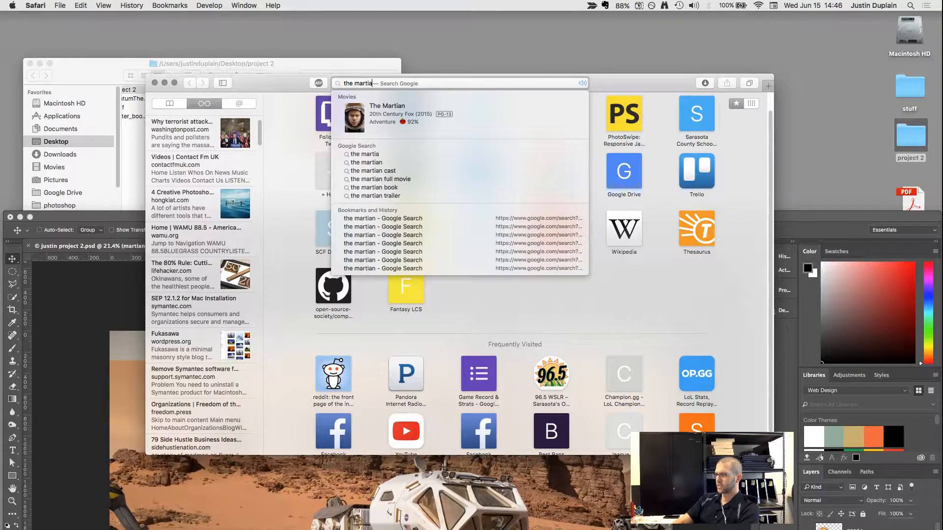
text(n movie vehi)
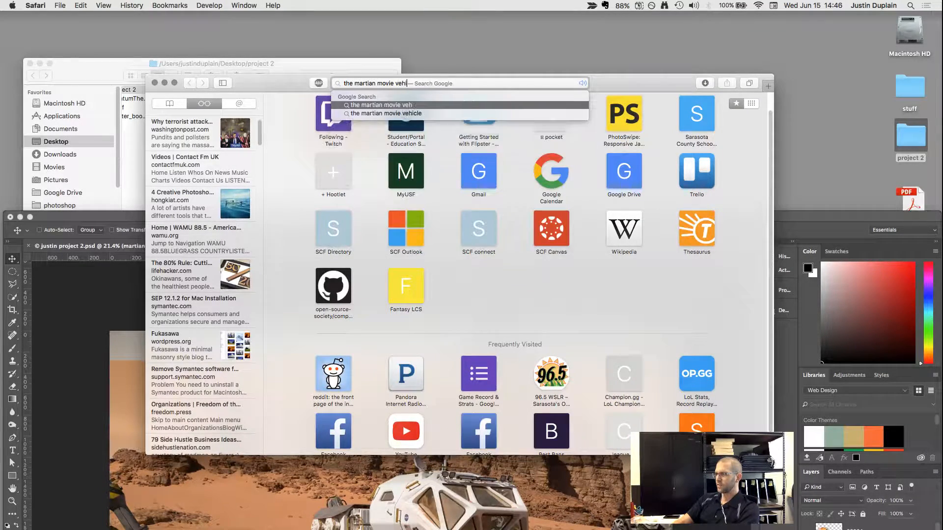
text(cle)
key(Return)
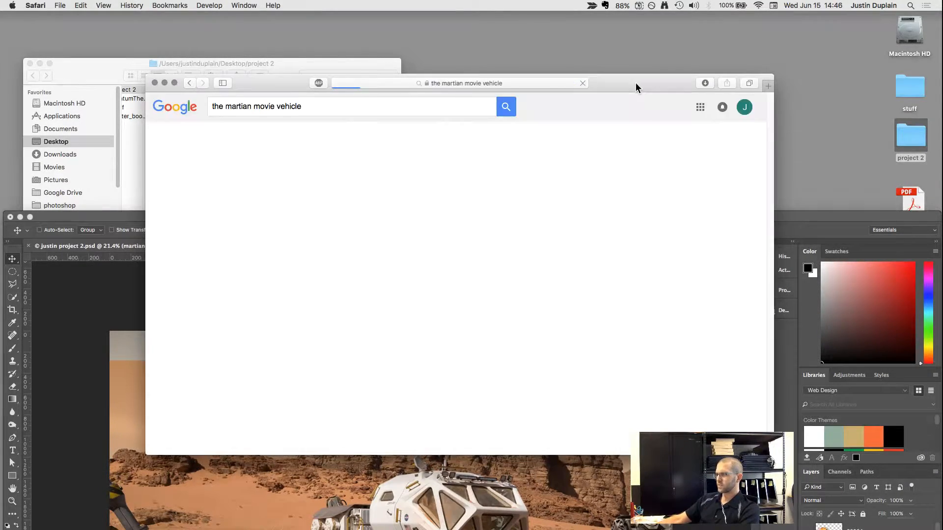
Open the source page of the first rover image result, NASA's "Nine Real NASA Technologies in 'The Martian'" article.
drag(638, 87, 645, 67)
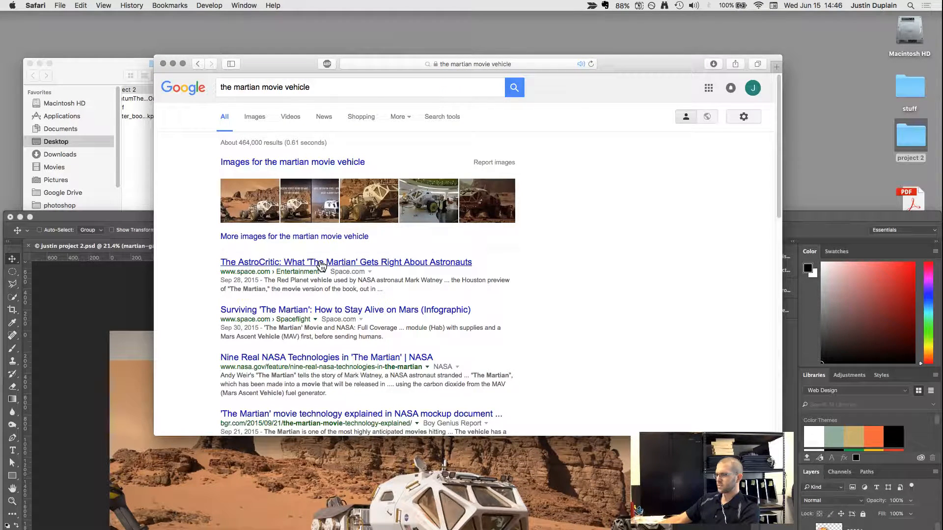
click(241, 187)
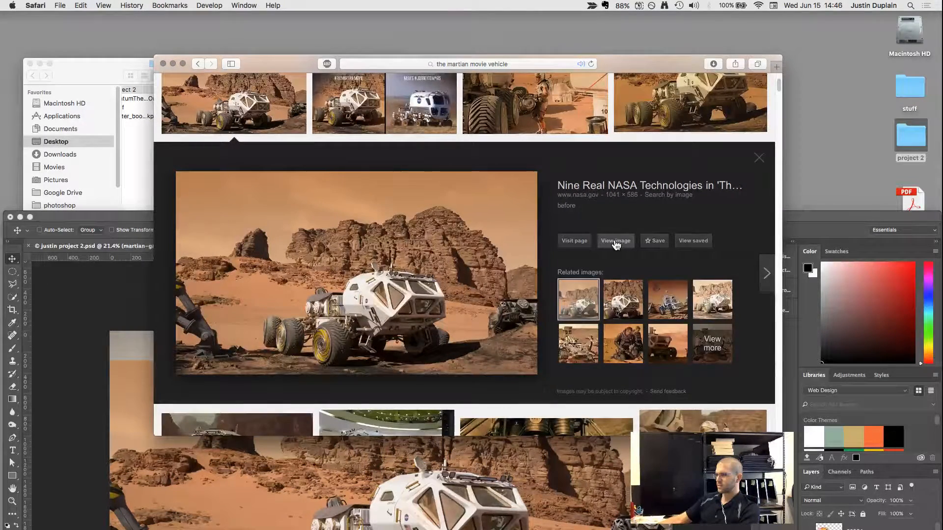
click(584, 242)
drag(664, 63, 647, 33)
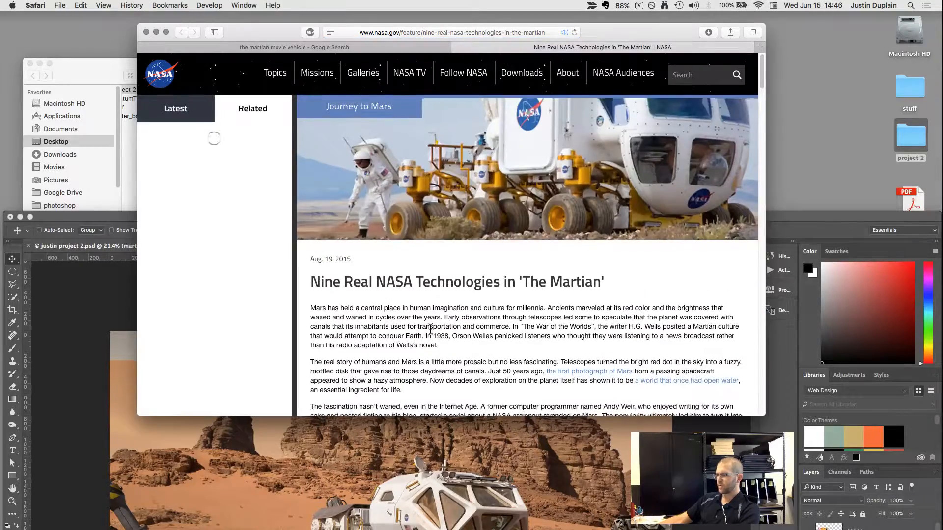
Find the article's Rover section and move the photo comparison divider to reveal the whole white movie rover.
scroll(430, 329, down, 2)
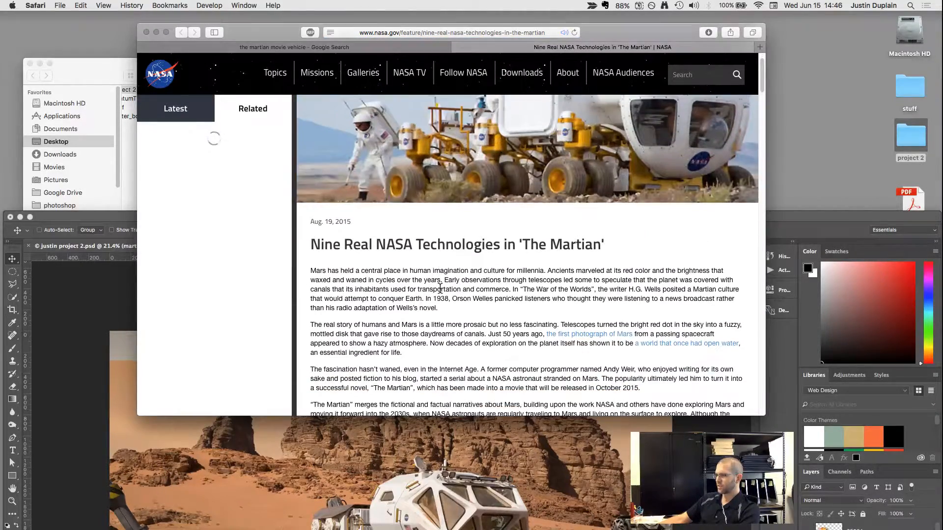
scroll(440, 288, down, 8)
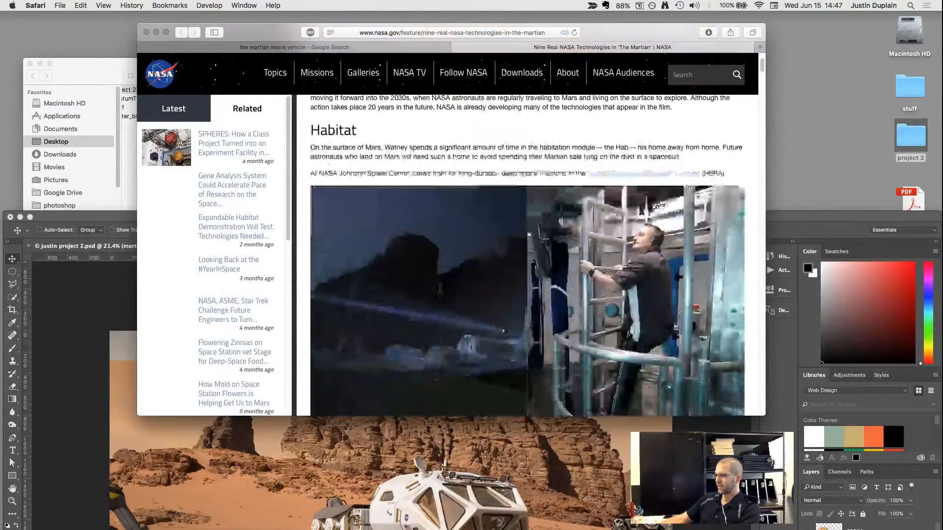
scroll(440, 288, down, 10)
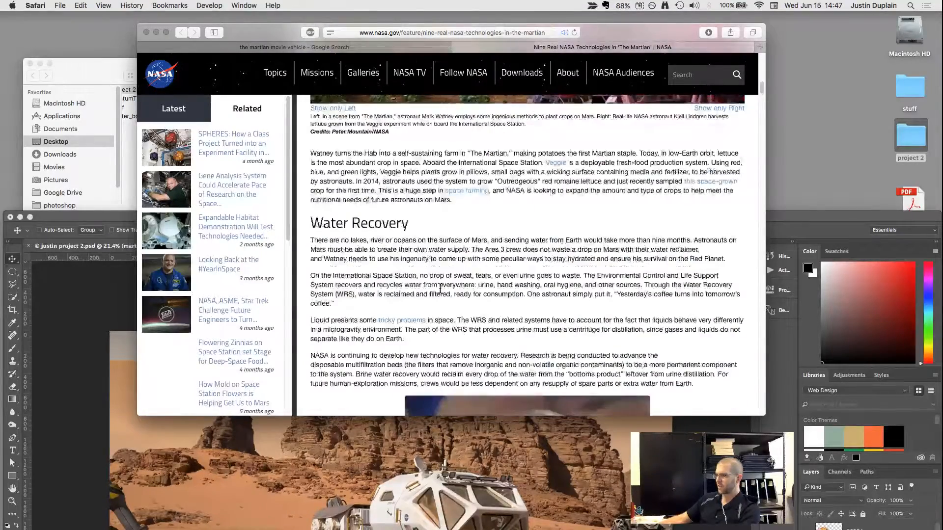
scroll(440, 289, down, 12)
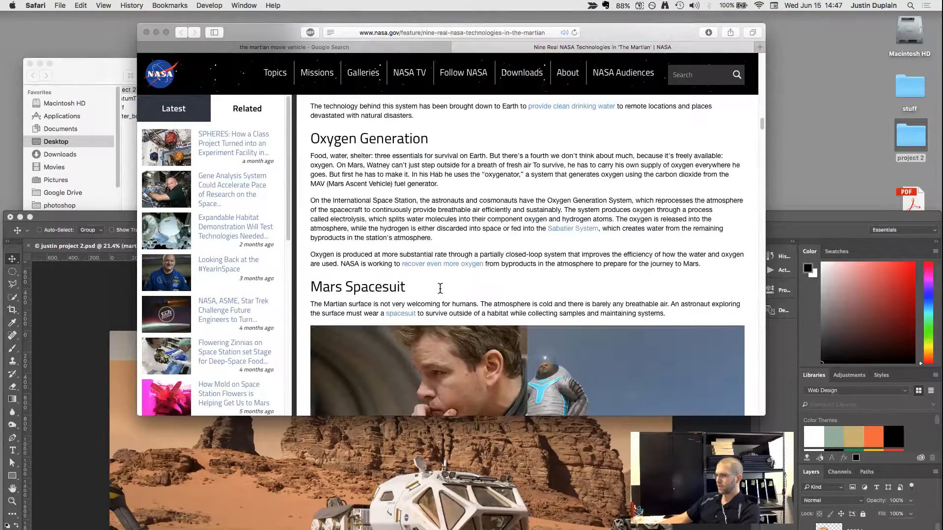
scroll(440, 288, down, 6)
scroll(440, 289, down, 5)
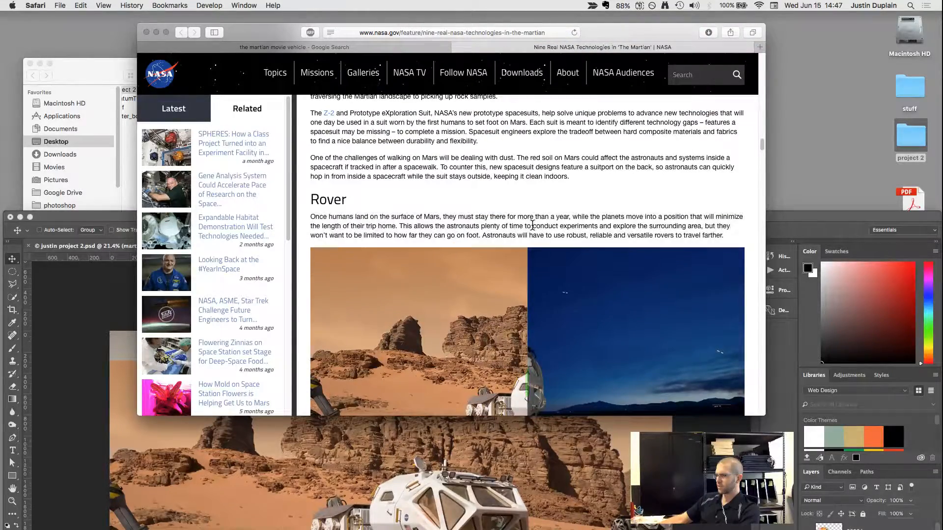
scroll(533, 228, down, 5)
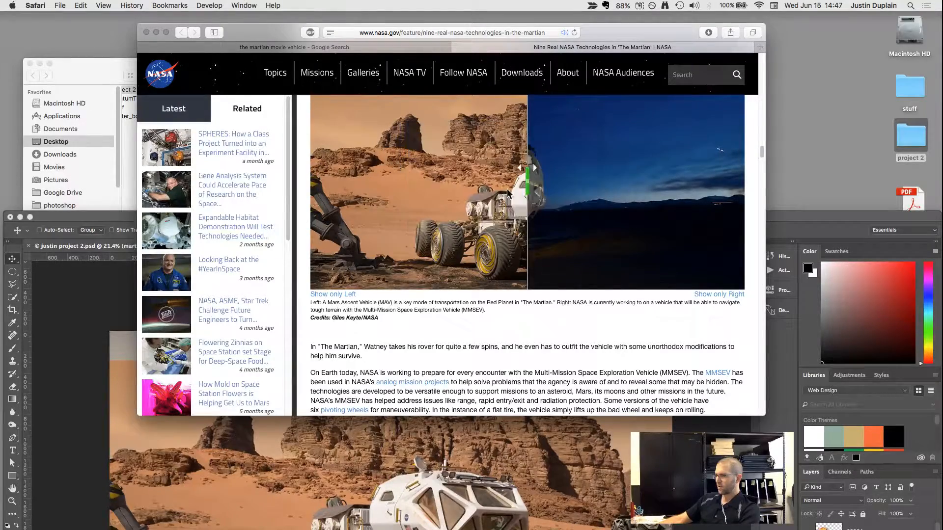
drag(528, 189, 684, 196)
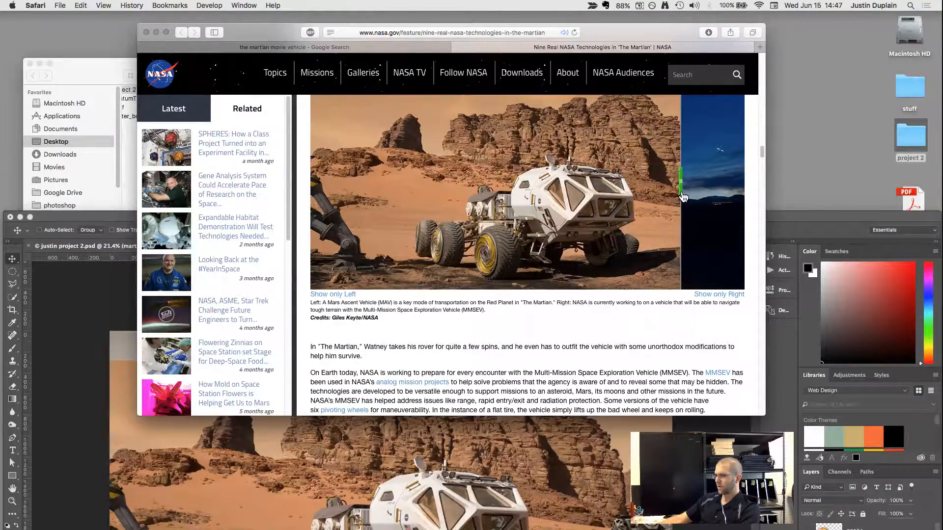
mouse_move(683, 197)
mouse_down()
mouse_move(349, 202)
mouse_move(744, 203)
mouse_move(695, 203)
mouse_up()
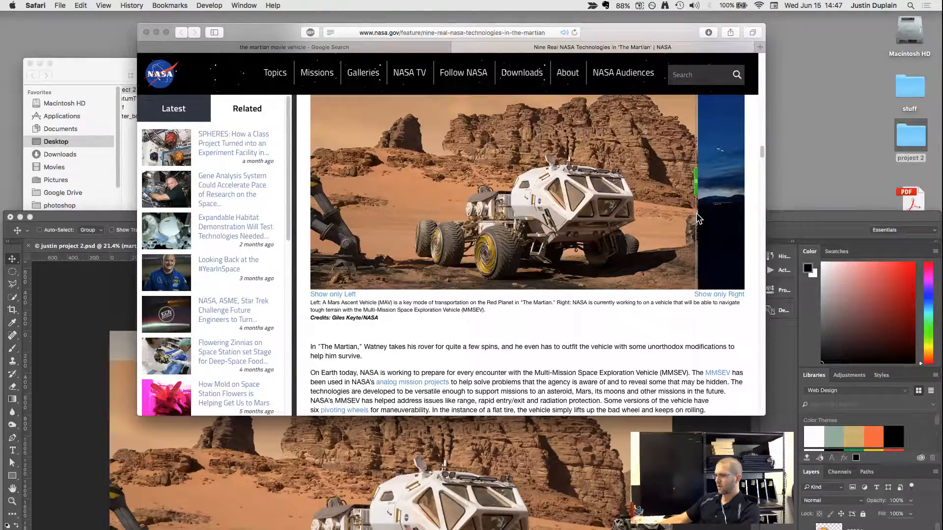
Highlight "Mars Ascent Vehicle (MAV)" in the rover photo's caption, clear the highlight and look further through the article.
triple_click(325, 304)
click(362, 302)
drag(394, 302, 425, 310)
click(426, 309)
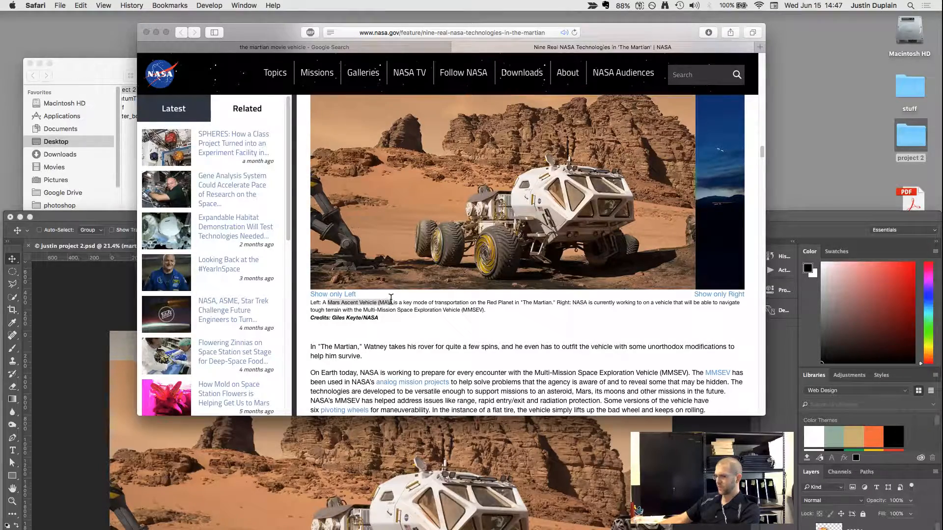
click(361, 301)
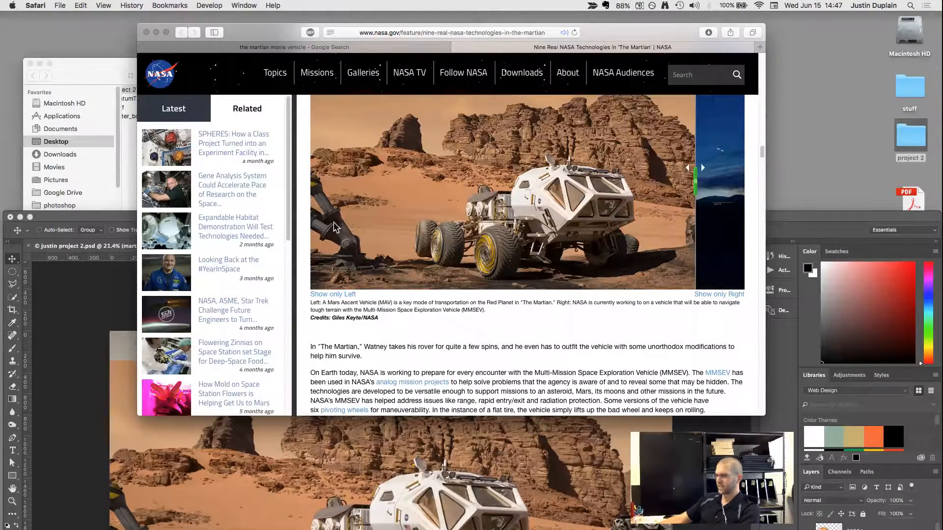
scroll(427, 323, down, 15)
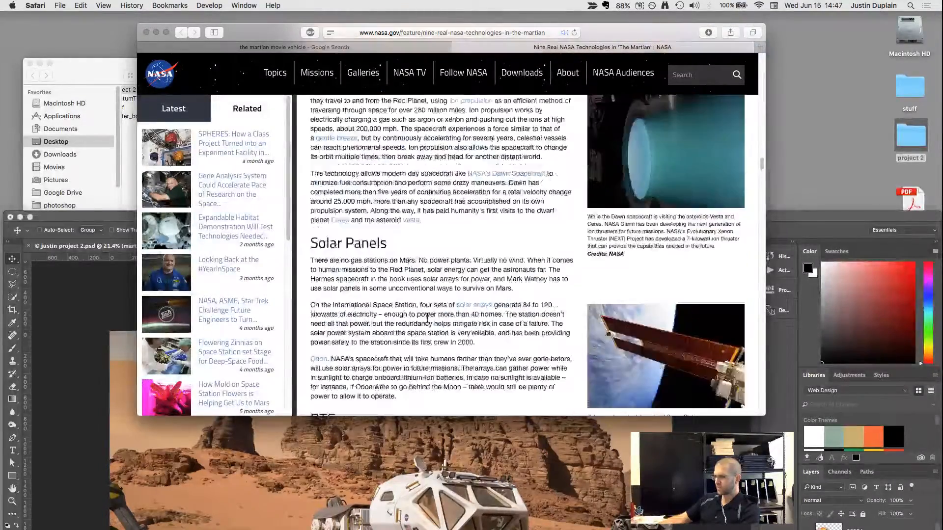
Finish looking over the article's Rover section, close the NASA article and switch back to Photoshop.
scroll(427, 323, up, 15)
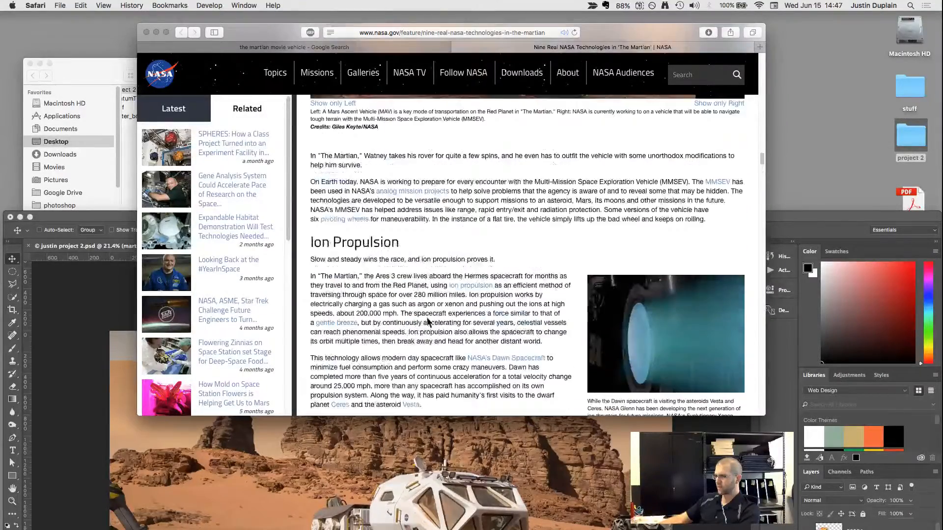
scroll(427, 323, down, 6)
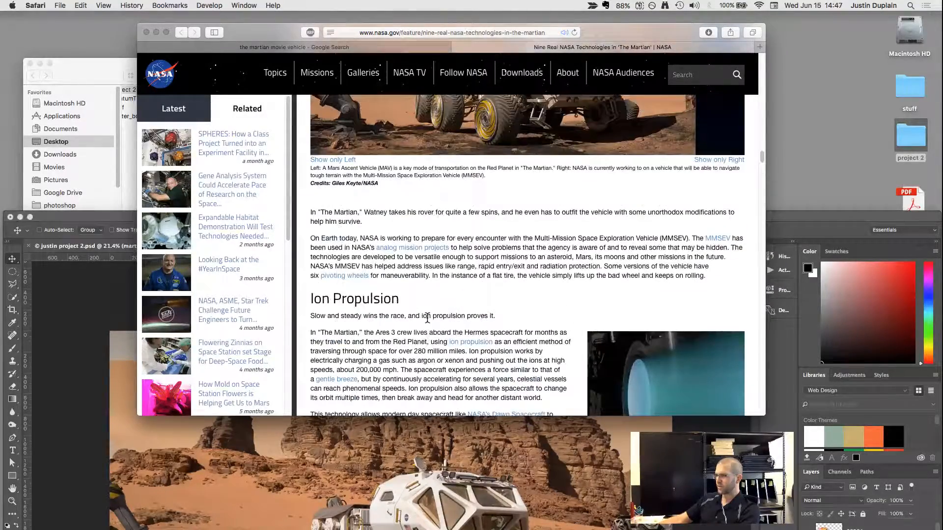
click(457, 47)
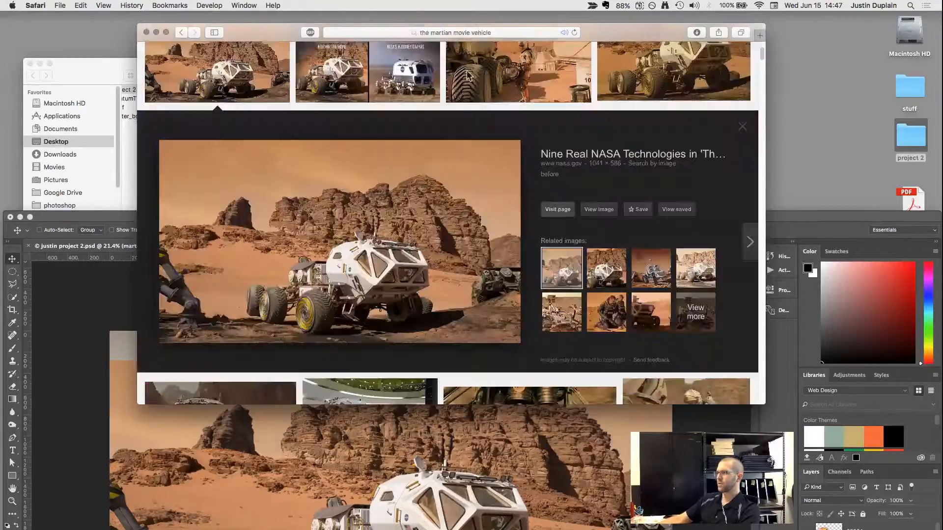
click(131, 217)
double_click(131, 217)
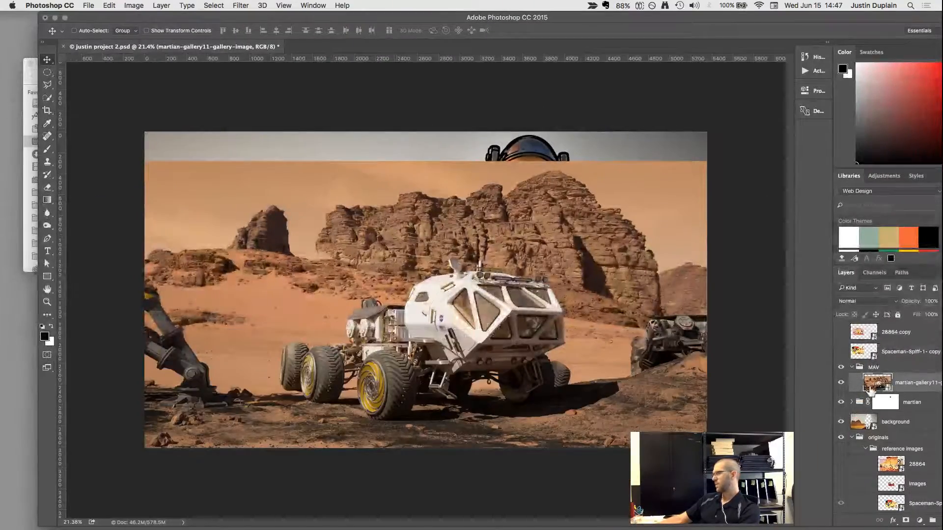
Rename both the martian-gallery11 image layer and its parent MAV group to "rover", and reposition the program window so its panels are fully in view.
double_click(912, 383)
text(rove)
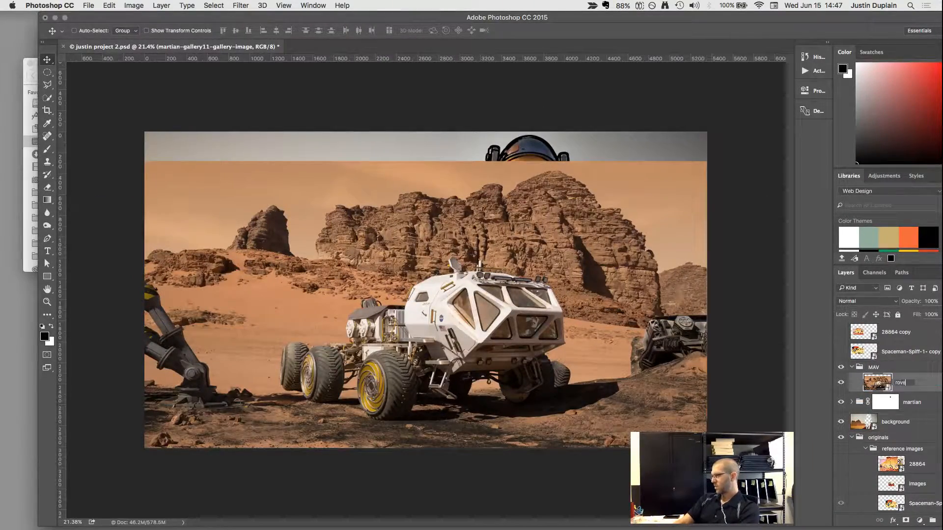
text(r)
key(Return)
click(872, 369)
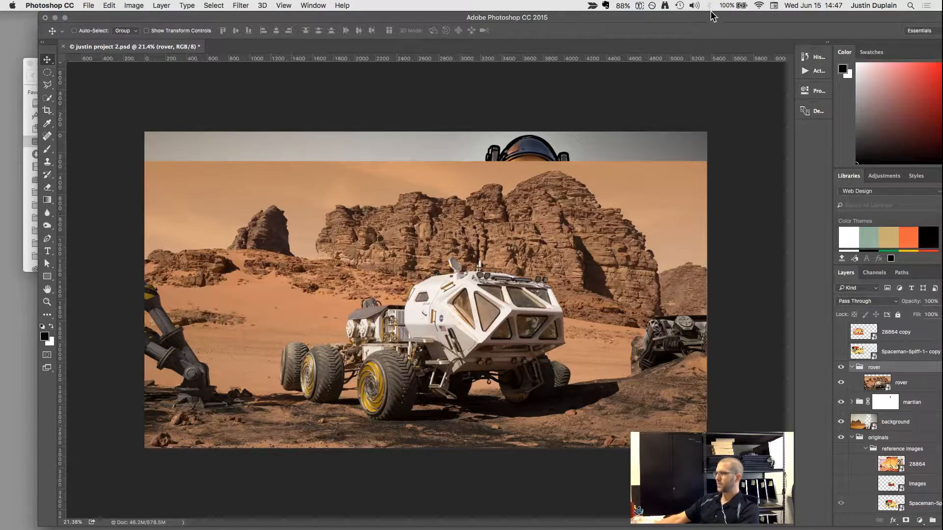
drag(711, 17, 659, 7)
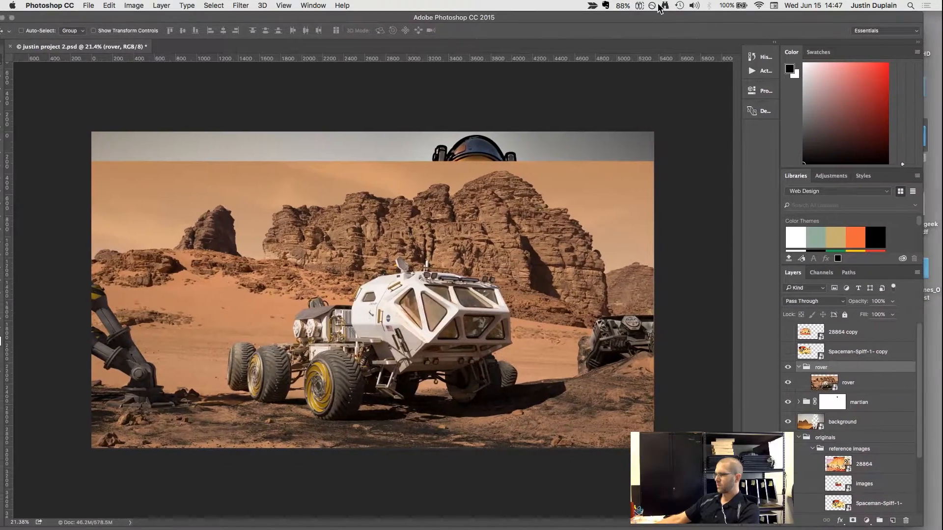
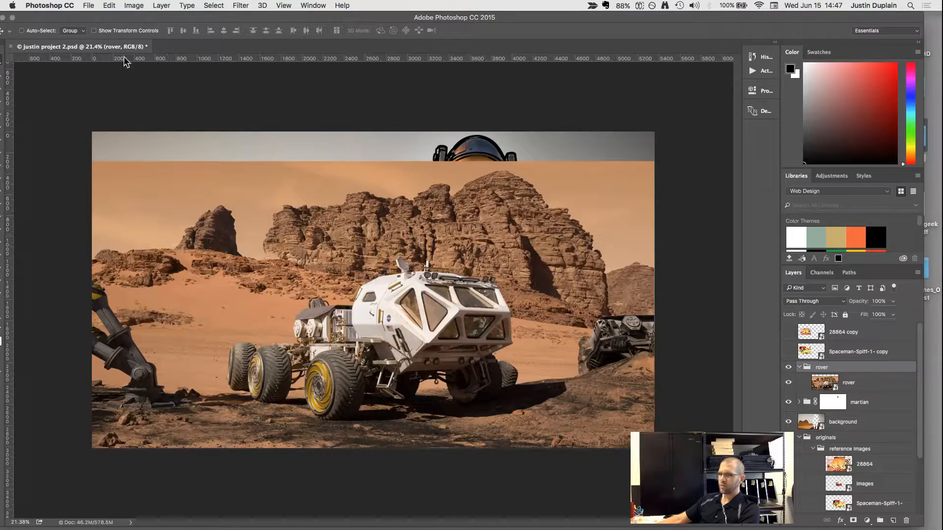
Quick-select the rover's white cab and rear equipment module, using the Quick Selection tool with a 125 px brush.
drag(114, 17, 125, 16)
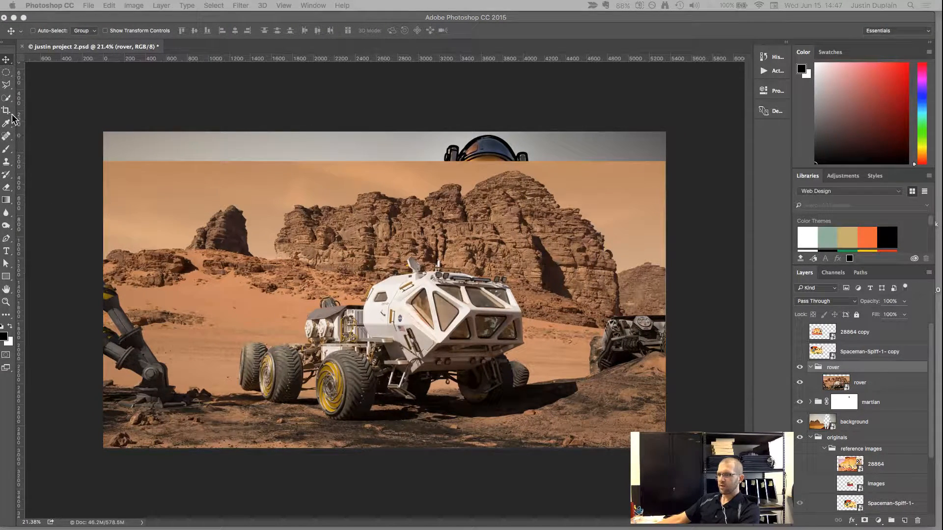
click(7, 100)
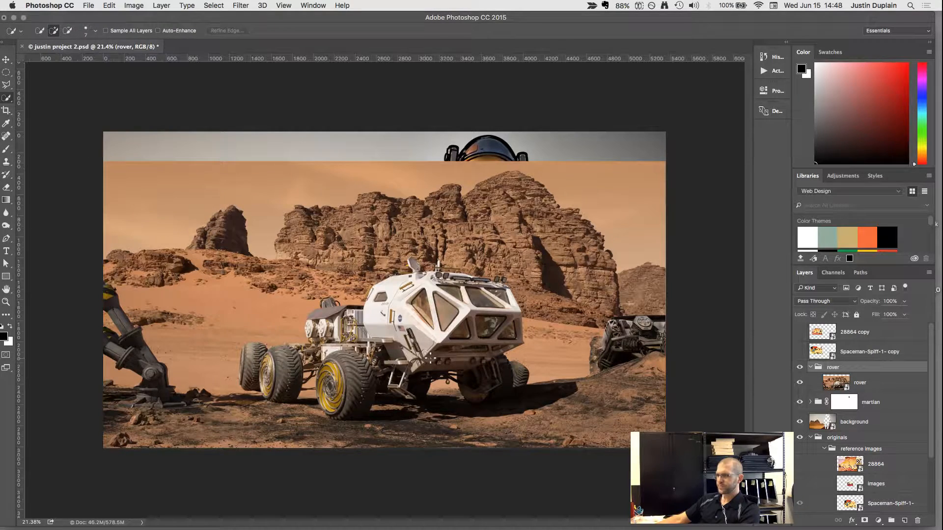
key(])
key(])
key(])
key(])
key(])
key(])
key(])
key(])
key(])
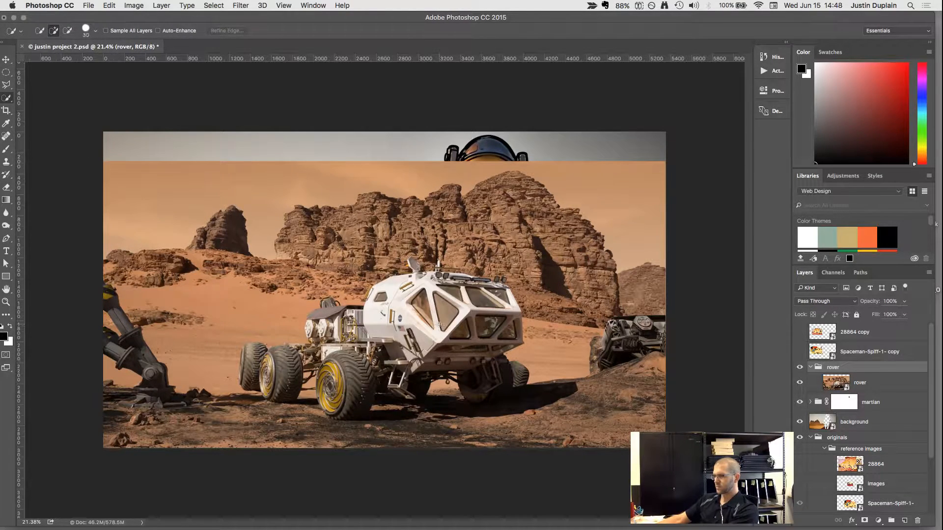
key(])
key(])
key(])
mouse_move(434, 307)
mouse_down()
mouse_move(411, 309)
mouse_move(410, 292)
mouse_up()
scroll(411, 290, up, 5)
mouse_move(362, 344)
mouse_down()
mouse_move(299, 371)
mouse_move(126, 384)
mouse_up()
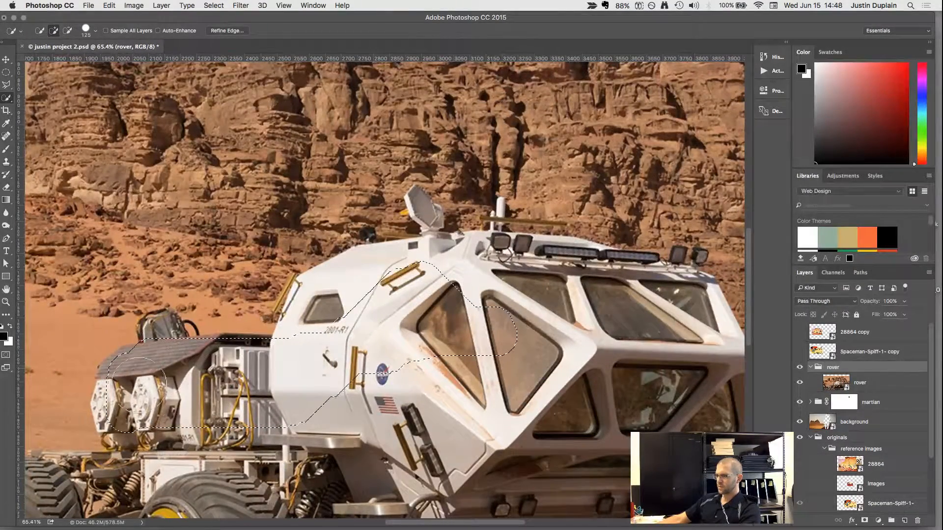
Extend the selection over the rover's lower body and its front, middle and rear wheels.
mouse_move(405, 432)
mouse_down()
mouse_move(392, 260)
mouse_move(374, 410)
mouse_move(425, 415)
mouse_move(407, 392)
mouse_up()
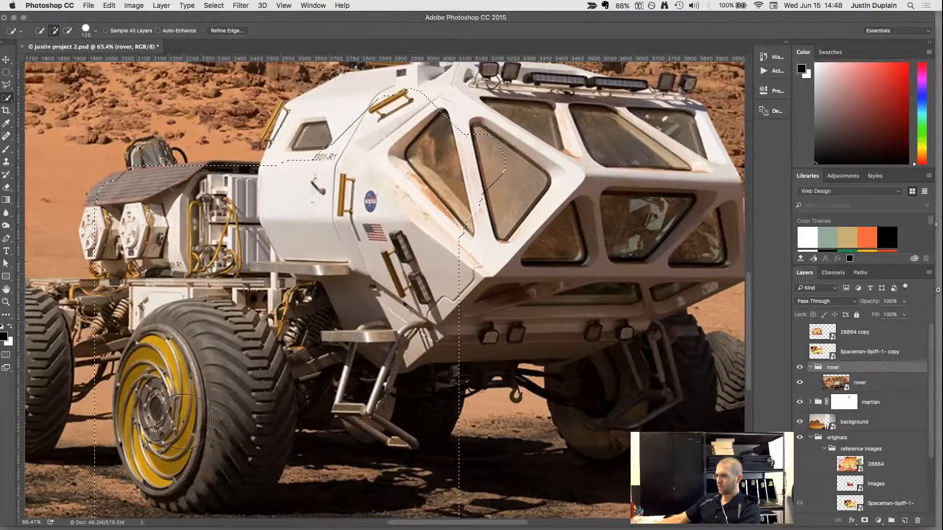
drag(347, 321, 544, 369)
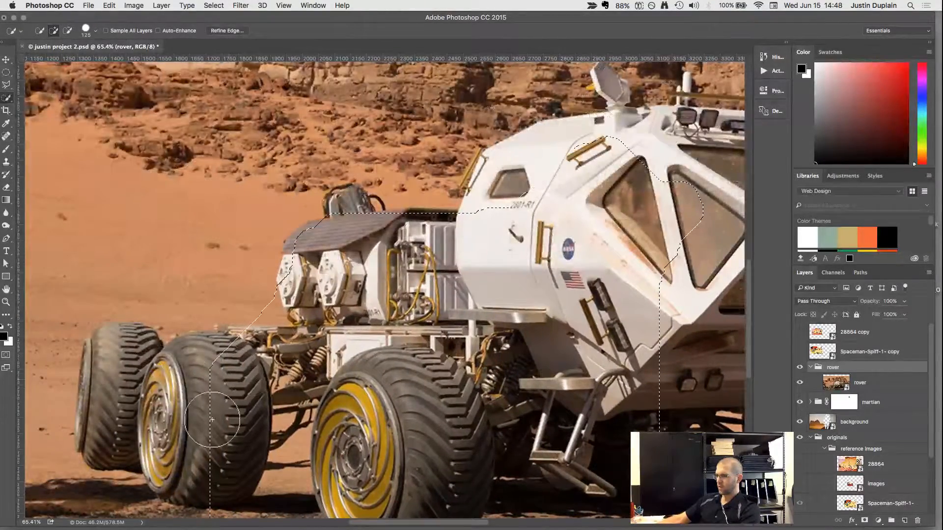
mouse_move(211, 419)
mouse_down()
mouse_move(191, 389)
mouse_move(138, 375)
mouse_up()
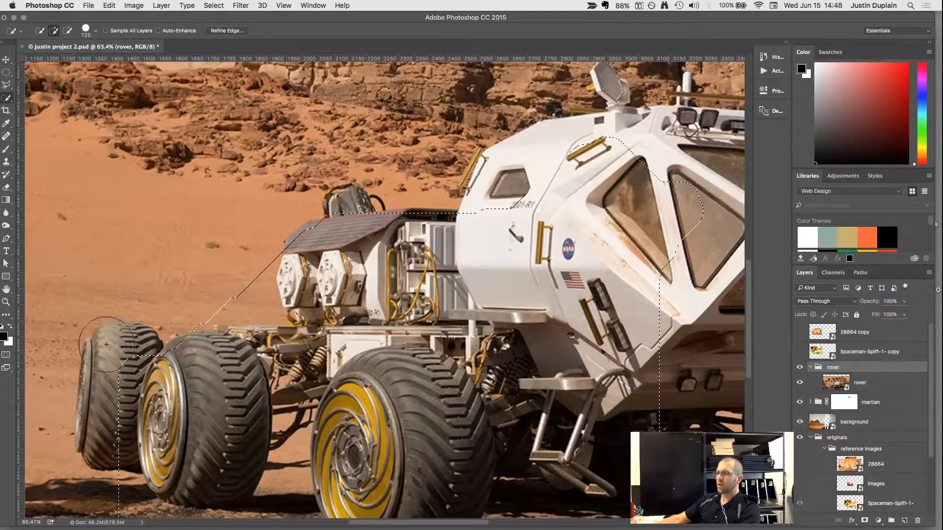
mouse_move(118, 377)
mouse_down()
mouse_move(123, 352)
mouse_move(106, 343)
mouse_move(81, 413)
mouse_move(124, 387)
mouse_up()
drag(101, 347, 109, 338)
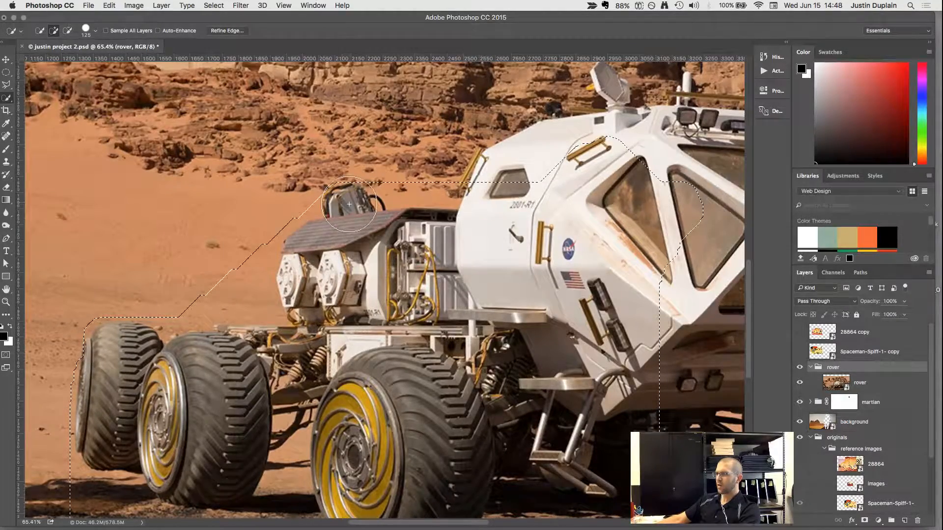
Subtract the sky, the rock formations and the terrain beyond the rover's front from the selection.
drag(655, 243, 533, 418)
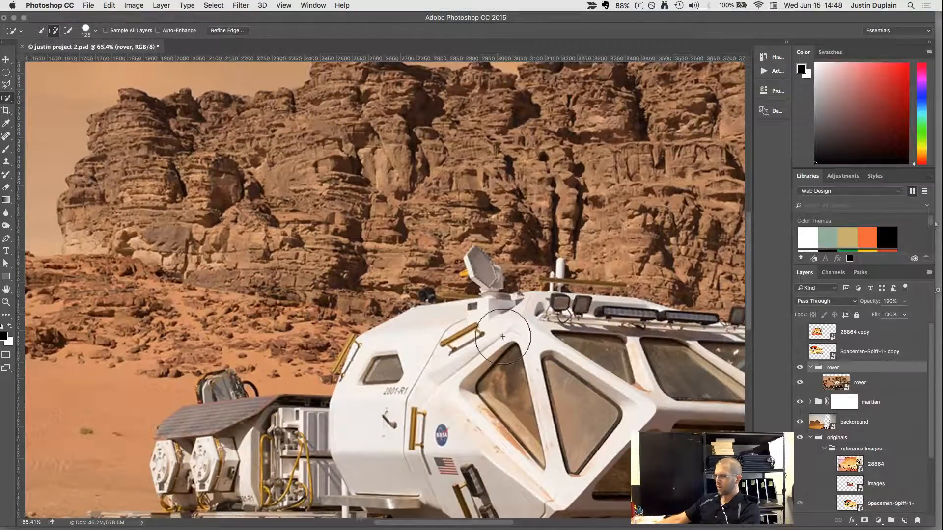
scroll(496, 316, down, 4)
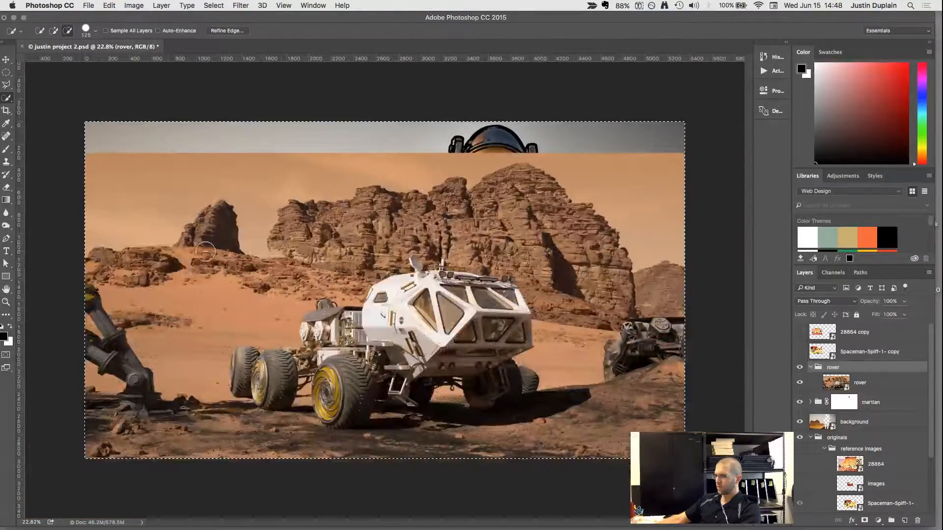
drag(174, 255, 375, 215)
mouse_move(645, 255)
mouse_down()
mouse_move(590, 269)
mouse_move(611, 308)
mouse_up()
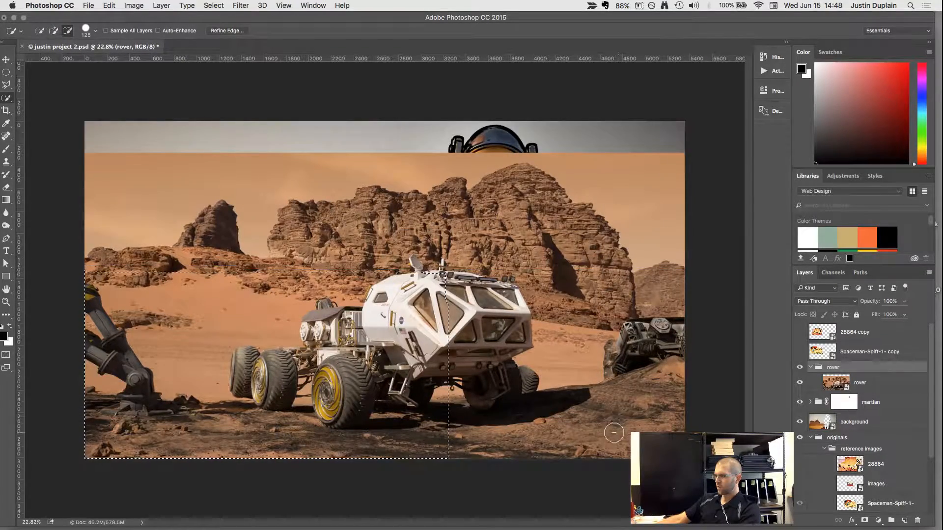
Make the rover image layer active and add the cab's front windows, the far wheels and the ground shadow to the selection.
scroll(464, 338, up, 3)
scroll(464, 339, up, 1)
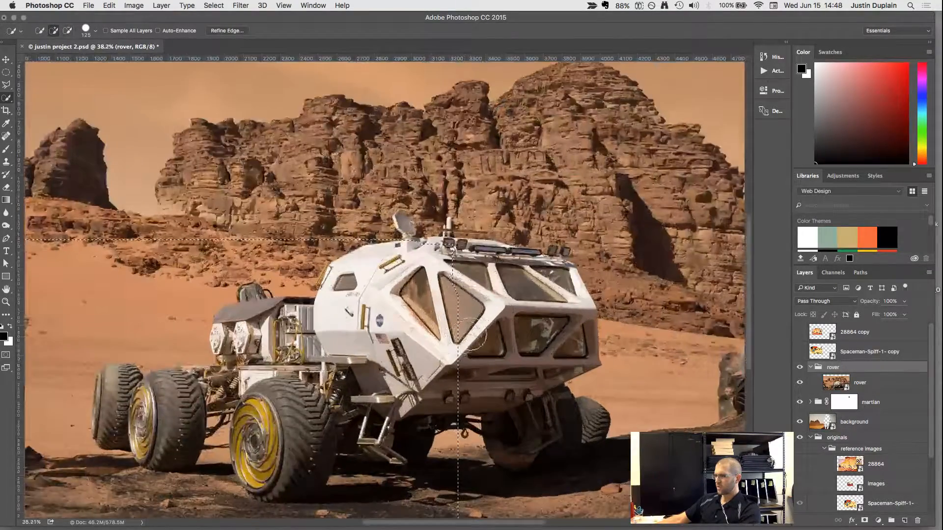
click(838, 387)
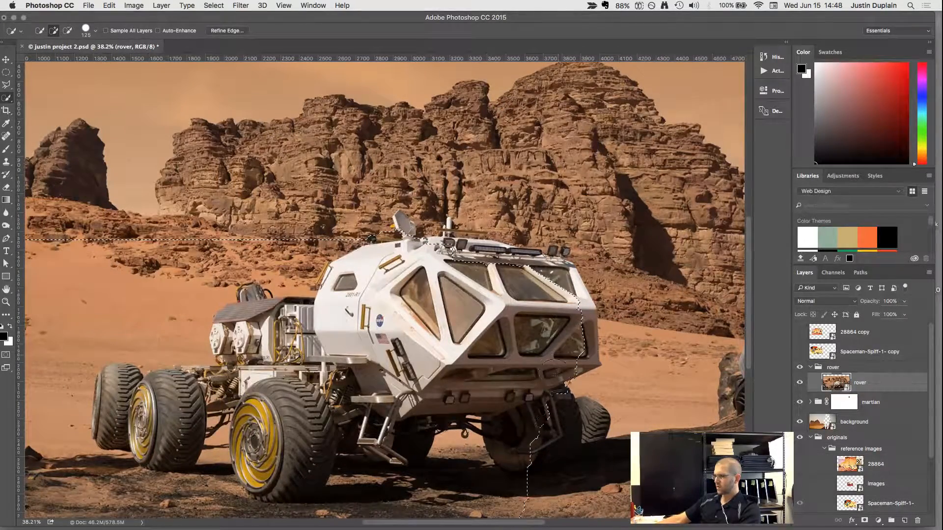
mouse_move(554, 374)
mouse_down()
mouse_move(559, 404)
mouse_move(594, 419)
mouse_up()
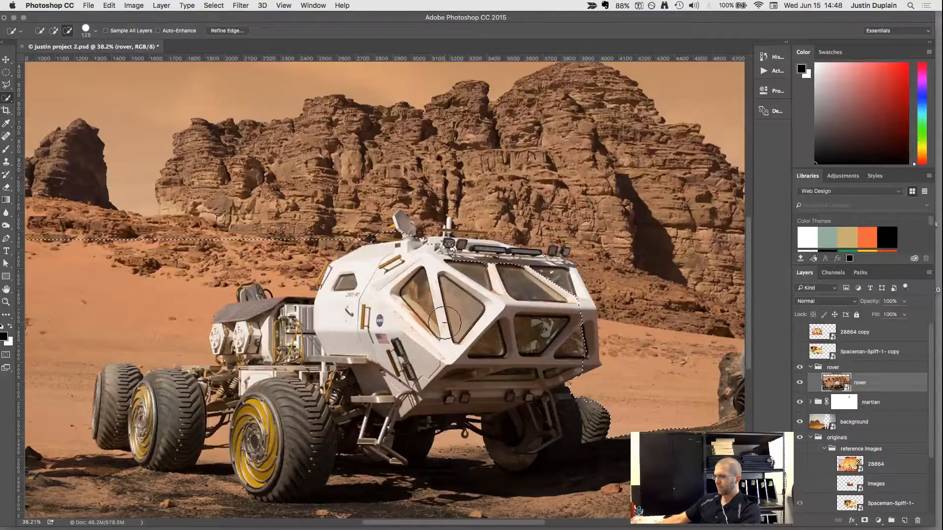
Hide the rover image layer to check the astronaut composition beneath it, and show the layer again.
scroll(445, 323, down, 1)
scroll(444, 323, down, 5)
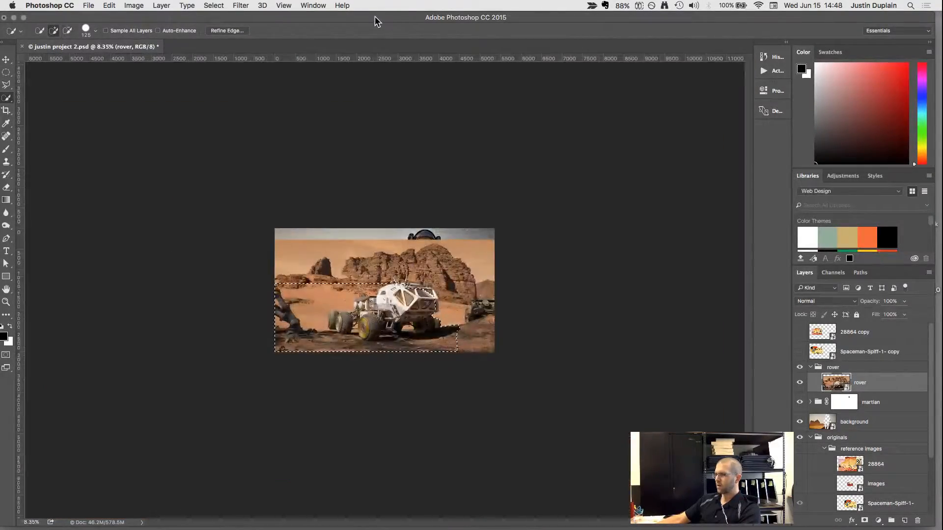
mouse_move(374, 21)
mouse_down()
mouse_move(369, 231)
mouse_move(391, 18)
mouse_up()
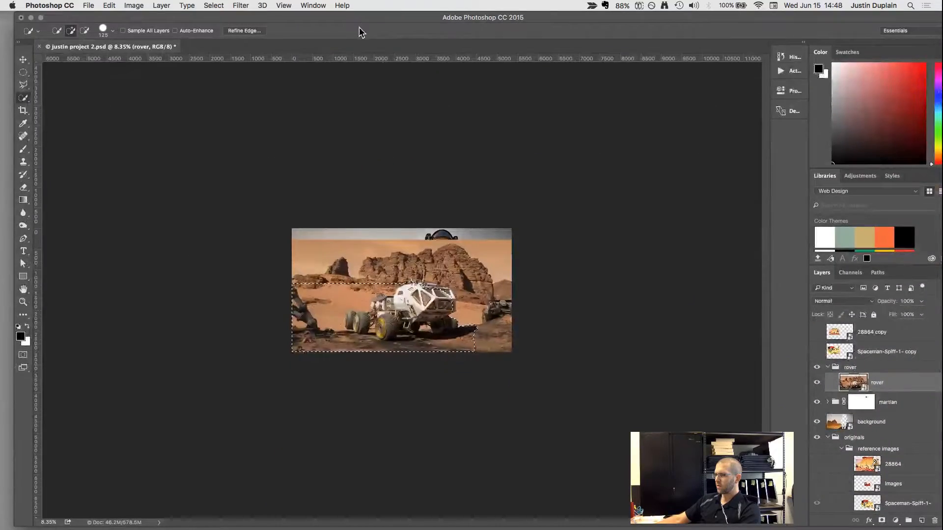
scroll(421, 297, up, 4)
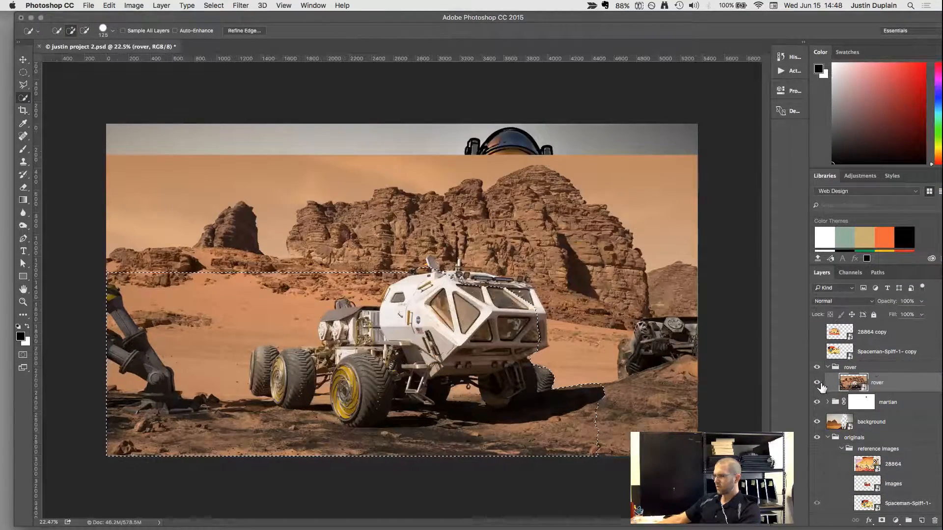
click(817, 383)
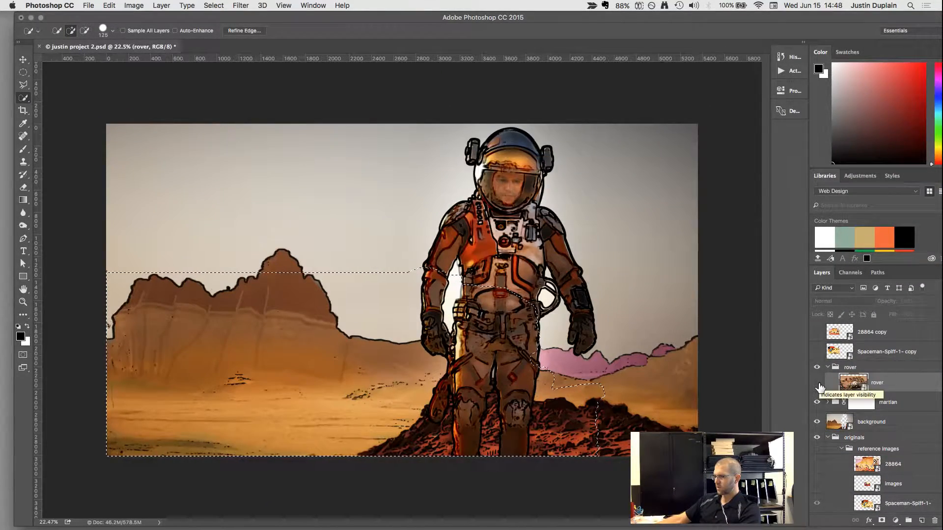
click(818, 384)
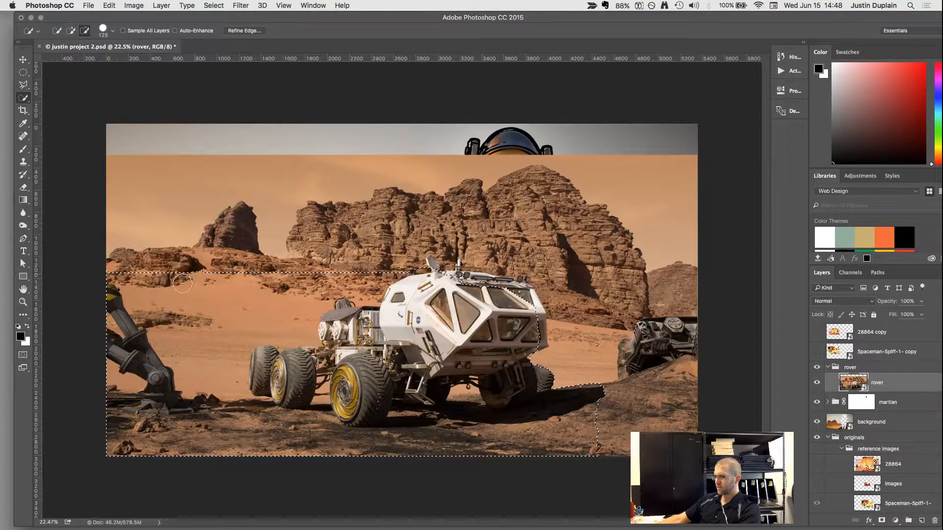
Subtract the sand and ground around the rover from the selection and turn it into a layer mask on the rover image.
mouse_move(153, 296)
mouse_down()
mouse_move(173, 410)
mouse_move(194, 427)
mouse_move(261, 287)
mouse_move(290, 295)
mouse_move(303, 315)
mouse_up()
mouse_move(372, 278)
mouse_down()
mouse_move(250, 366)
mouse_move(195, 290)
mouse_move(228, 418)
mouse_move(345, 442)
mouse_move(451, 445)
mouse_up()
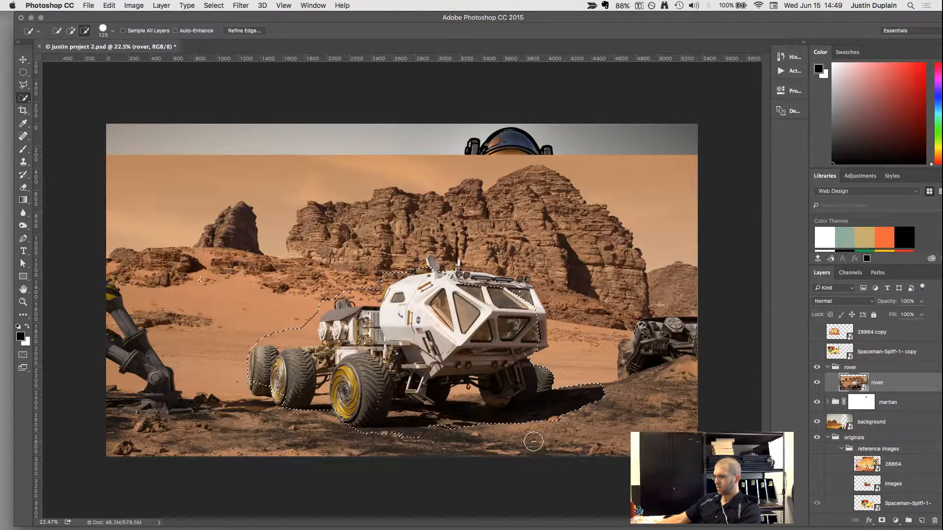
drag(533, 442, 558, 443)
scroll(434, 441, up, 5)
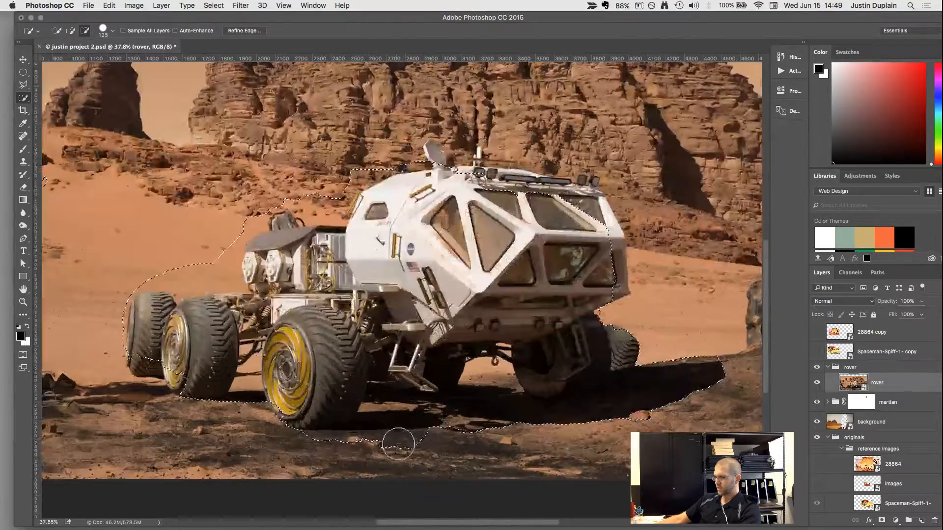
drag(398, 444, 406, 446)
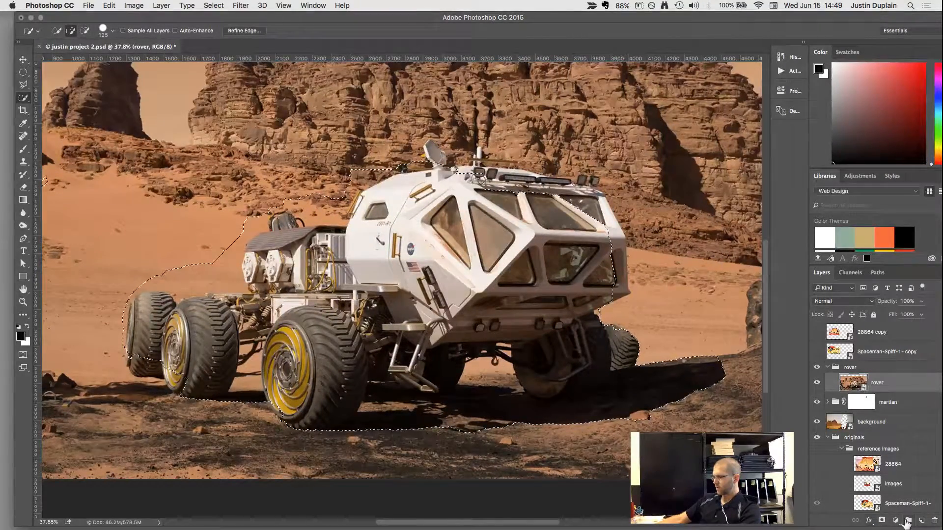
click(881, 520)
scroll(544, 310, down, 3)
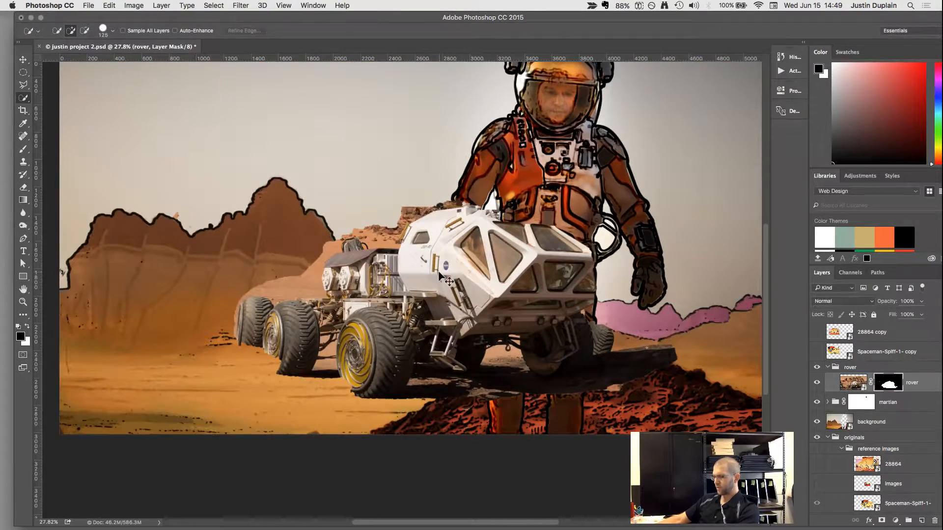
Scale the masked rover proportionally to about 29.66% and place it on the desert floor to the left of the astronaut.
key(ctrl+t)
drag(425, 314, 245, 341)
key(ctrl+minus)
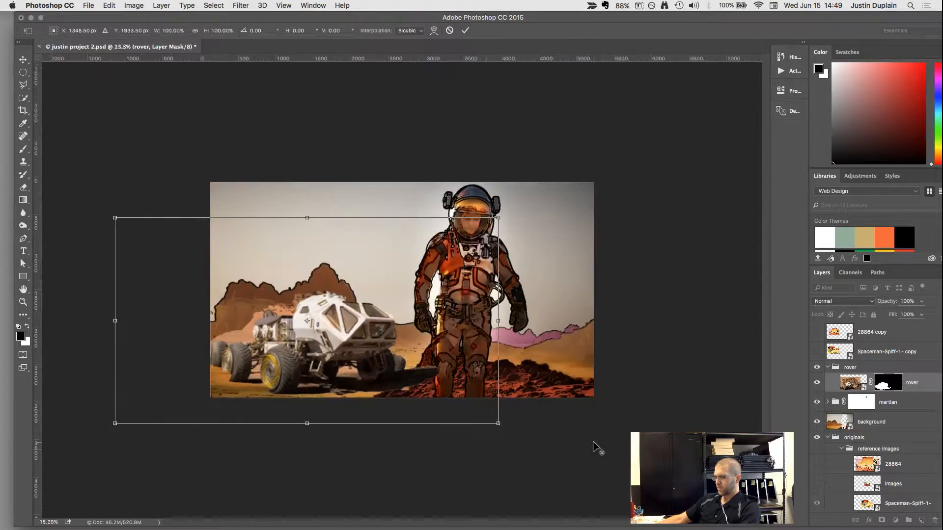
drag(497, 421, 349, 364)
drag(320, 328, 316, 372)
key(ctrl+plus)
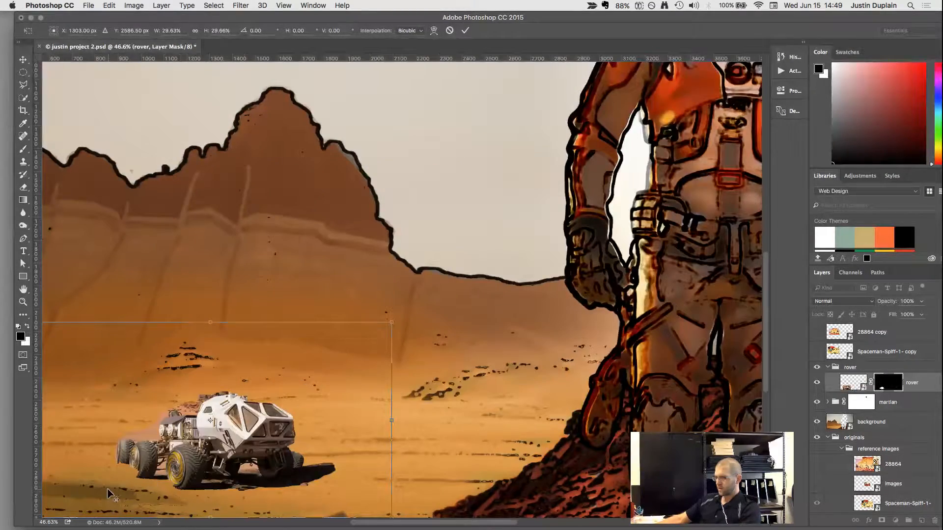
scroll(107, 490, up, 3)
scroll(121, 481, down, 3)
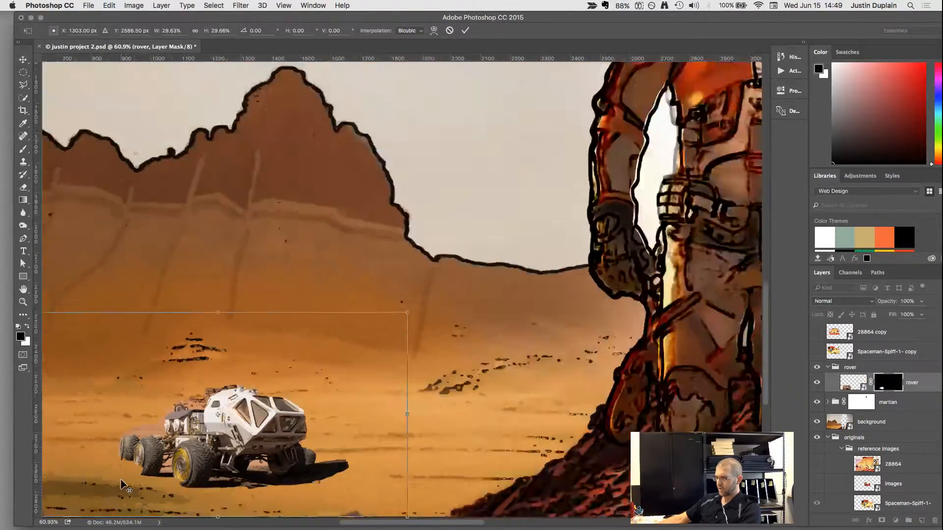
scroll(122, 486, down, 3)
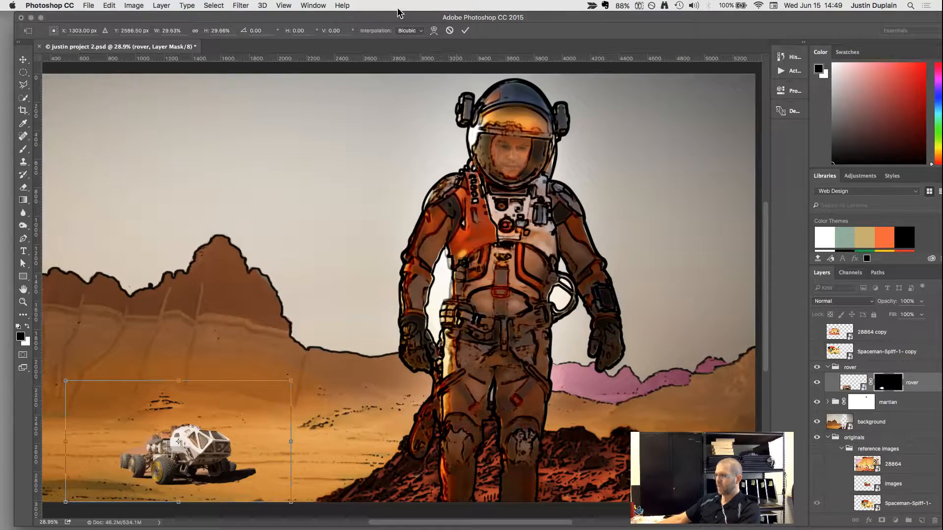
click(464, 31)
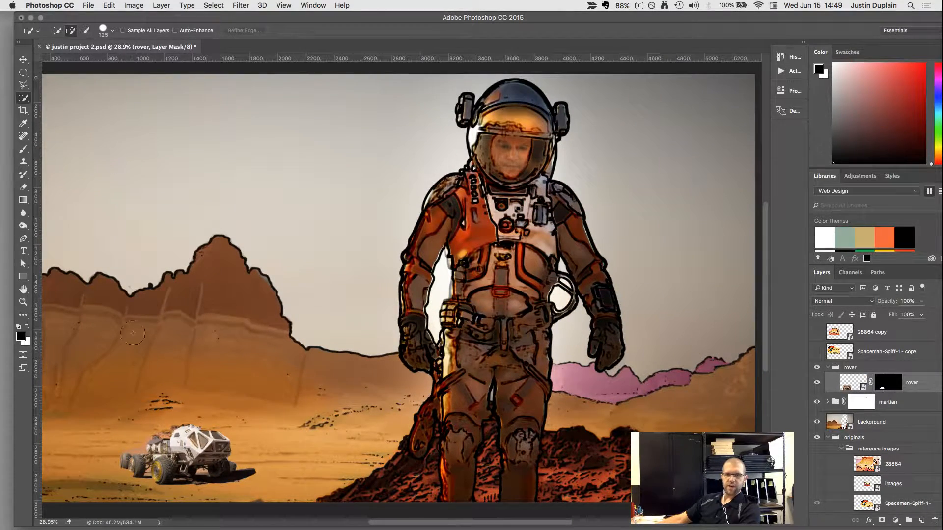
scroll(188, 448, up, 10)
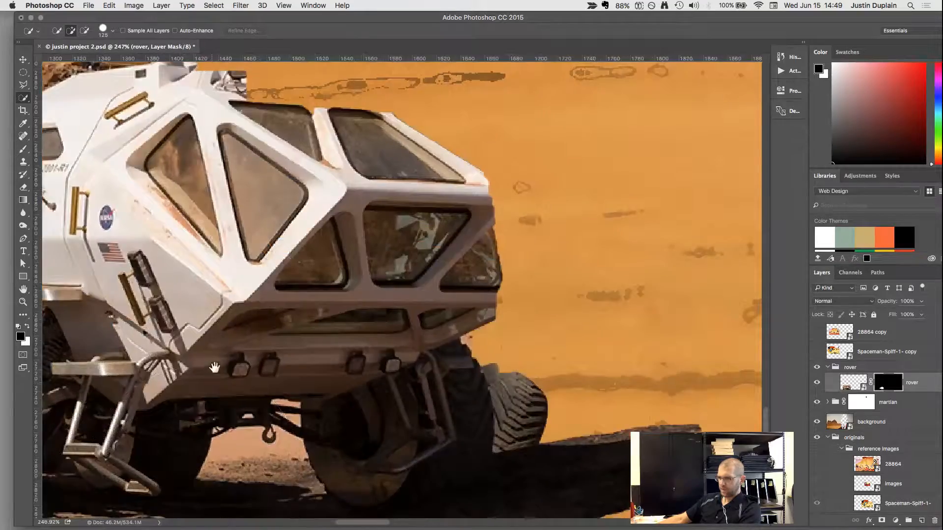
drag(213, 368, 477, 221)
drag(136, 235, 437, 293)
click(453, 309)
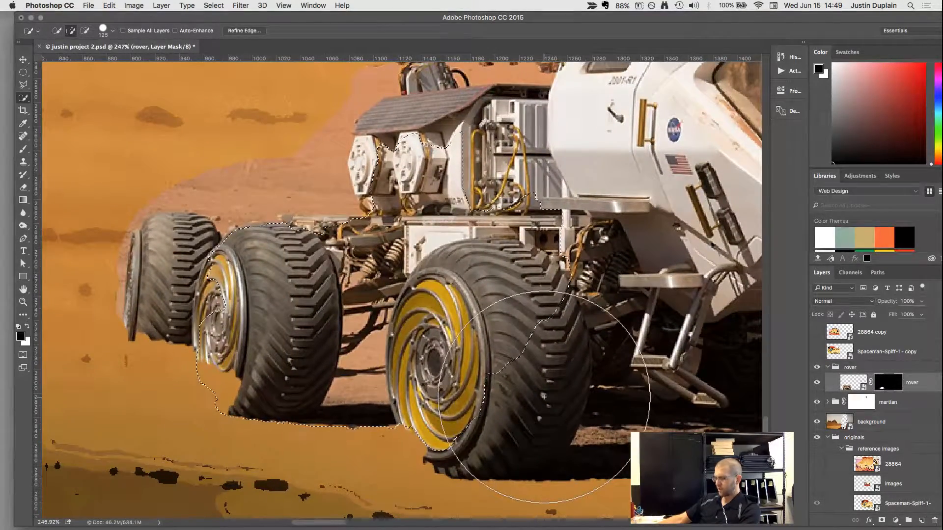
key(b)
key(super+d)
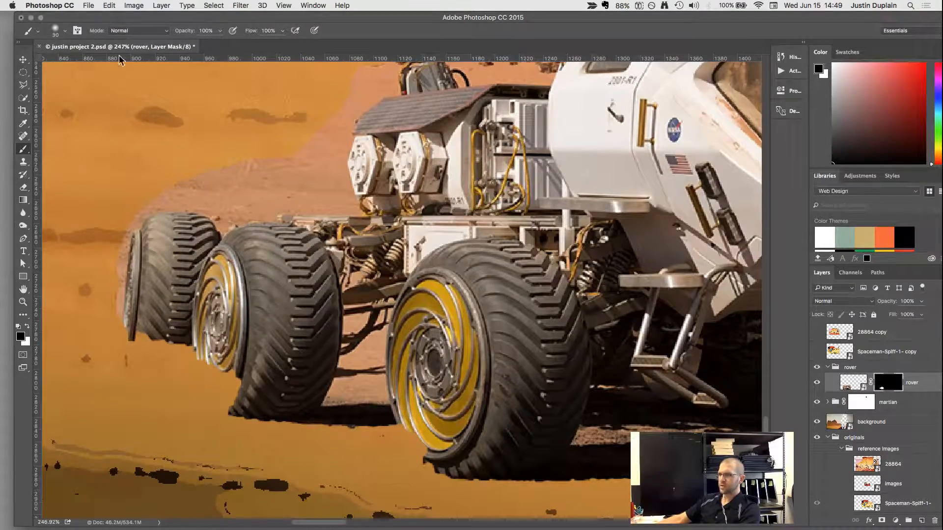
Restore the missing lower edge of the rover's front wheel by painting white on the layer mask with a 30 px Hard Round brush.
click(65, 31)
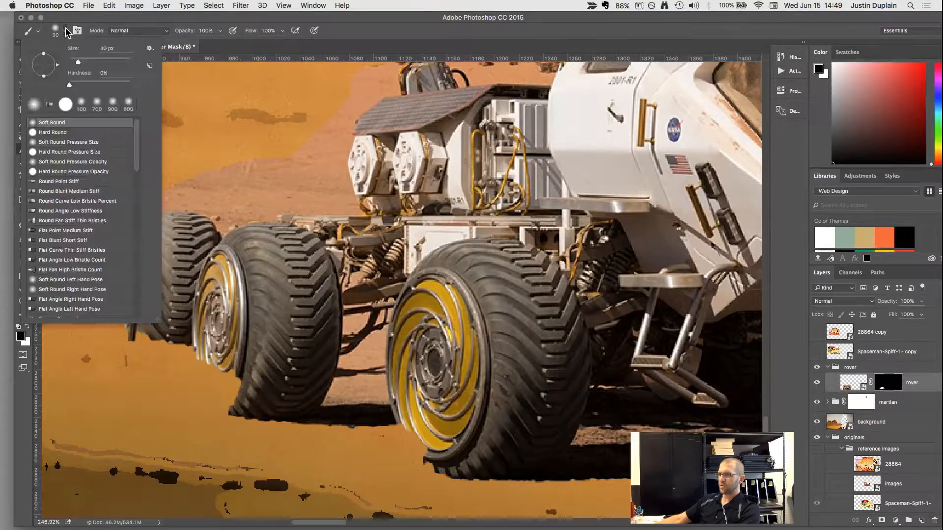
click(35, 132)
click(491, 357)
key(x)
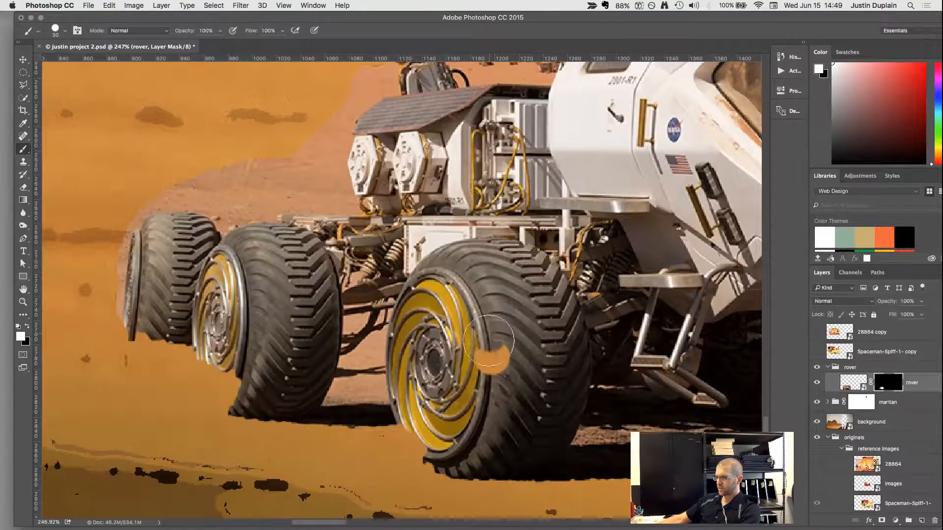
mouse_move(491, 346)
mouse_down()
mouse_move(487, 385)
mouse_move(454, 452)
mouse_move(428, 442)
mouse_move(415, 410)
mouse_move(425, 441)
mouse_move(469, 458)
mouse_move(427, 444)
mouse_move(408, 402)
mouse_move(415, 437)
mouse_move(439, 456)
mouse_move(486, 459)
mouse_move(451, 449)
mouse_up()
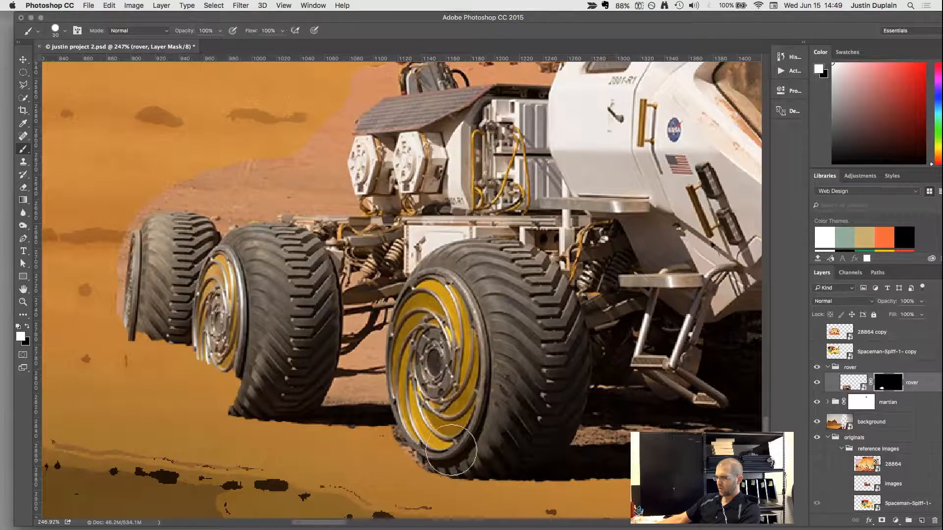
key(x)
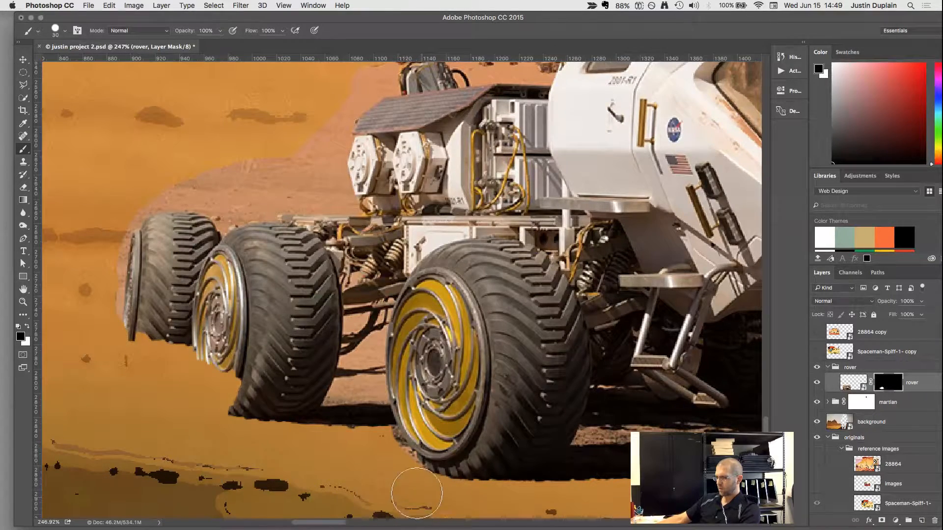
Restore the clipped lower edges of the rover's two rear wheels on the layer mask, then mask excess sand beneath them with black.
mouse_move(386, 458)
mouse_down()
mouse_move(353, 419)
mouse_move(353, 398)
mouse_move(309, 440)
mouse_up()
key(x)
mouse_move(274, 400)
mouse_down()
mouse_move(193, 374)
mouse_move(161, 275)
mouse_move(132, 369)
mouse_move(130, 329)
mouse_move(188, 379)
mouse_move(265, 414)
mouse_move(214, 406)
mouse_move(271, 411)
mouse_up()
key(x)
drag(311, 449, 218, 437)
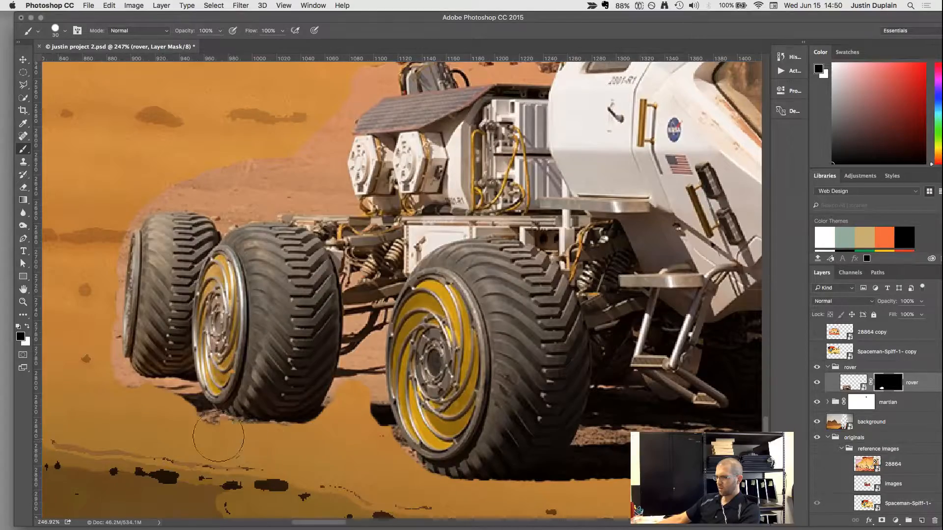
Trim the leftover sand from the bottom edge of the middle wheel on the layer mask with an 8 px brush.
scroll(187, 413, up, 5)
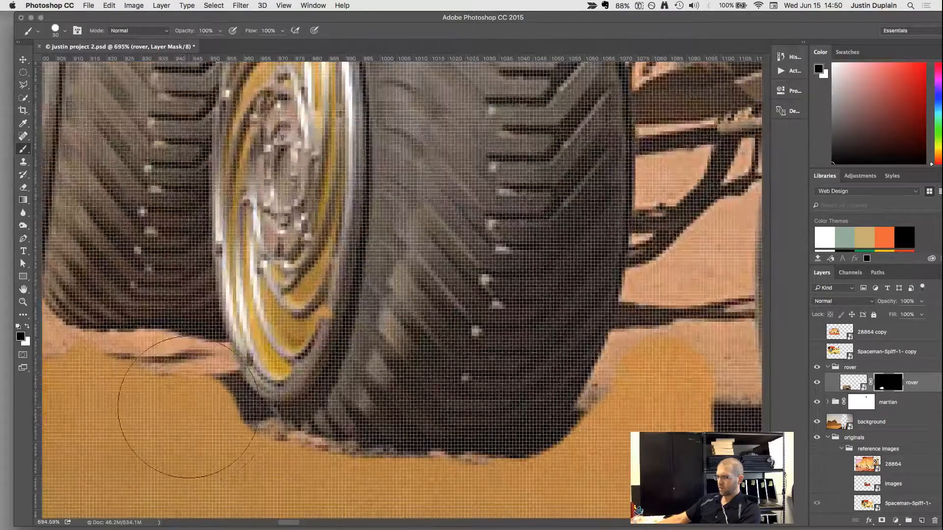
key(bracketleft)
key(bracketleft)
mouse_move(246, 418)
mouse_down()
mouse_move(298, 448)
mouse_move(368, 464)
mouse_up()
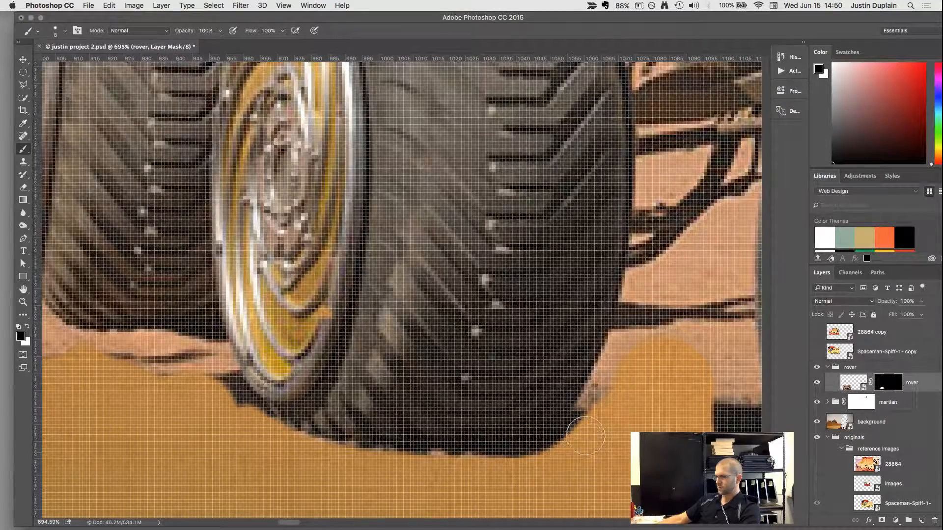
Restore the ground shadow between the middle and front wheels on the layer mask and clean the sand off its lower edge.
scroll(641, 314, right, 5)
scroll(641, 314, down, 2)
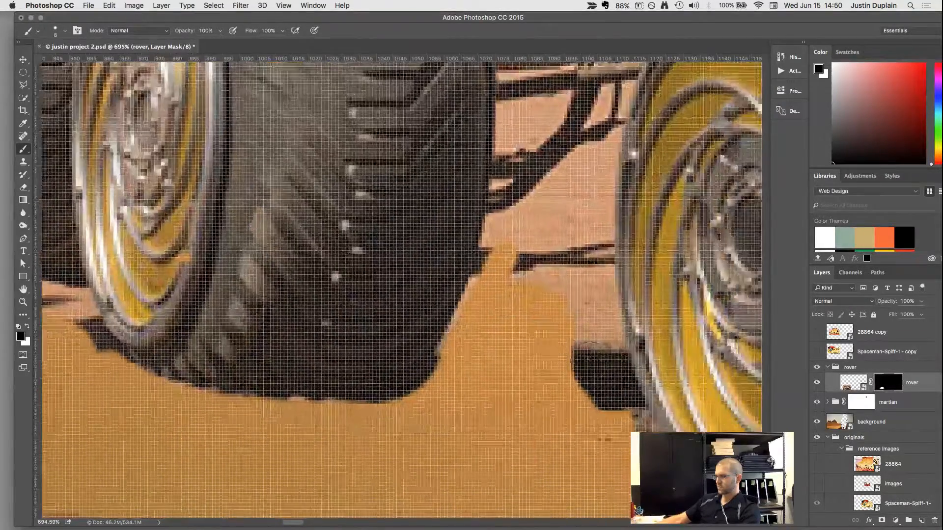
mouse_move(567, 368)
mouse_down()
mouse_move(359, 359)
mouse_move(457, 368)
mouse_move(585, 398)
mouse_move(419, 392)
mouse_move(530, 403)
mouse_move(326, 402)
mouse_move(515, 407)
mouse_move(670, 394)
mouse_move(658, 434)
mouse_up()
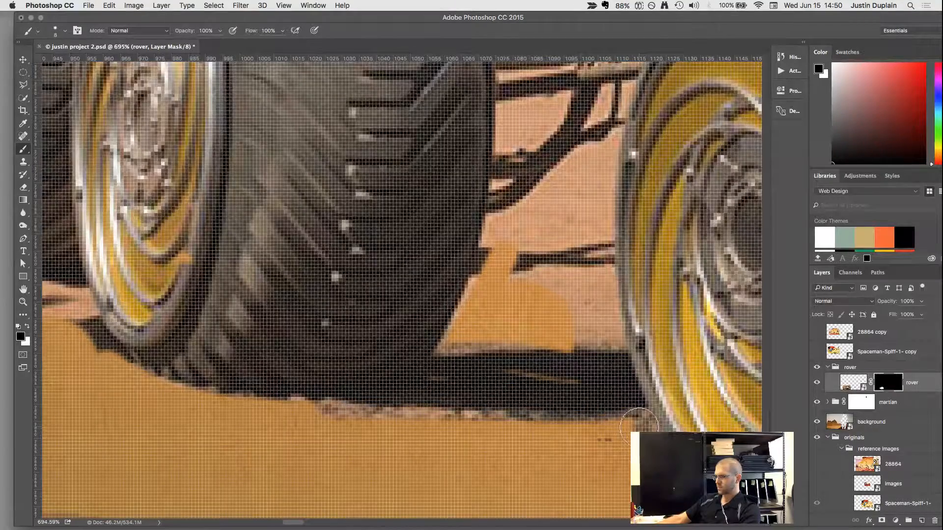
scroll(609, 405, down, 3)
scroll(608, 405, right, 3)
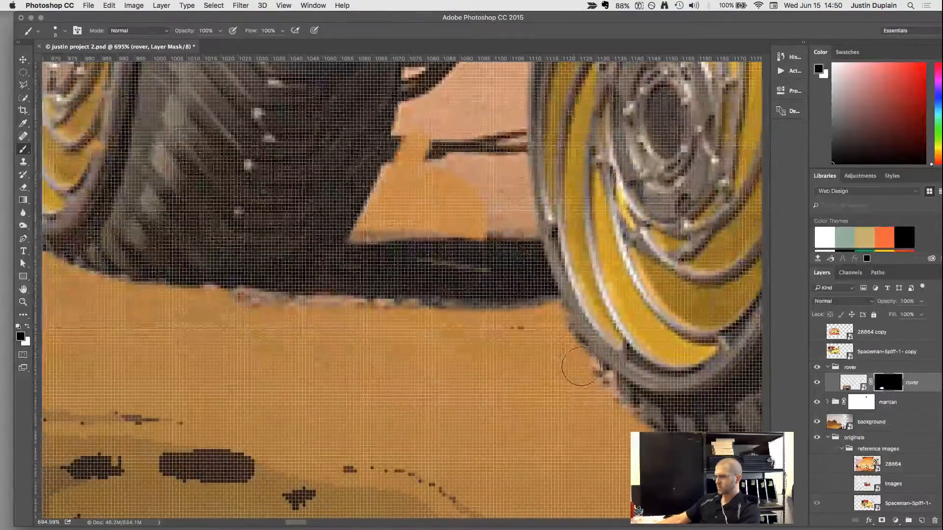
mouse_move(609, 405)
mouse_down()
mouse_move(541, 316)
mouse_move(362, 314)
mouse_up()
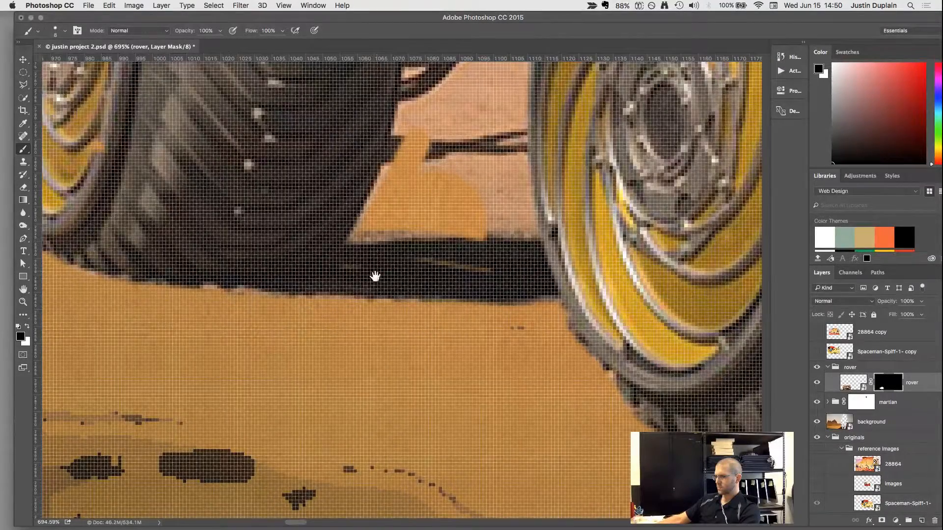
Mask out the sand and thin linkages in the gap between the middle and front wheels, above the ground shadow.
mouse_move(374, 277)
mouse_down()
mouse_move(349, 432)
mouse_move(354, 406)
mouse_up()
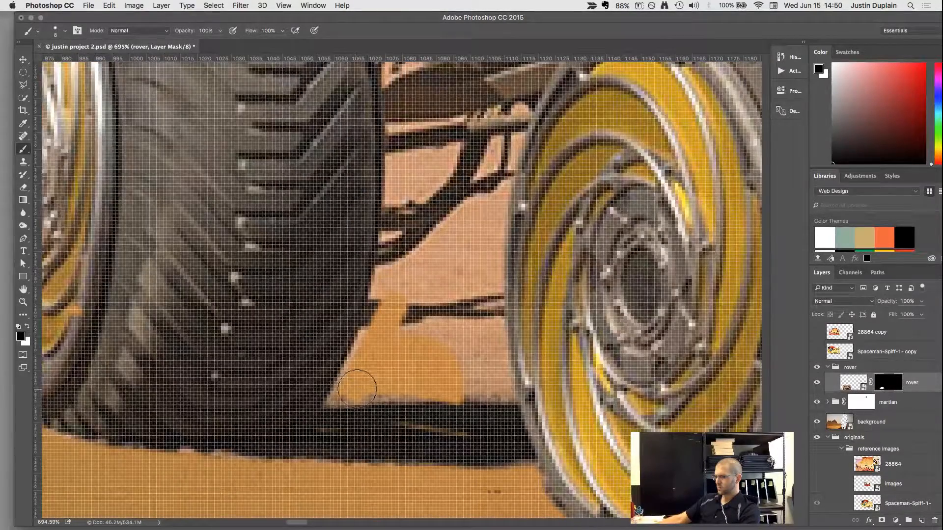
mouse_move(486, 324)
mouse_down()
mouse_move(494, 151)
mouse_move(510, 120)
mouse_move(397, 135)
mouse_move(370, 330)
mouse_move(350, 384)
mouse_move(438, 359)
mouse_move(448, 201)
mouse_move(438, 289)
mouse_move(413, 281)
mouse_move(411, 208)
mouse_move(426, 157)
mouse_move(481, 146)
mouse_move(472, 339)
mouse_move(468, 347)
mouse_move(458, 170)
mouse_move(413, 336)
mouse_up()
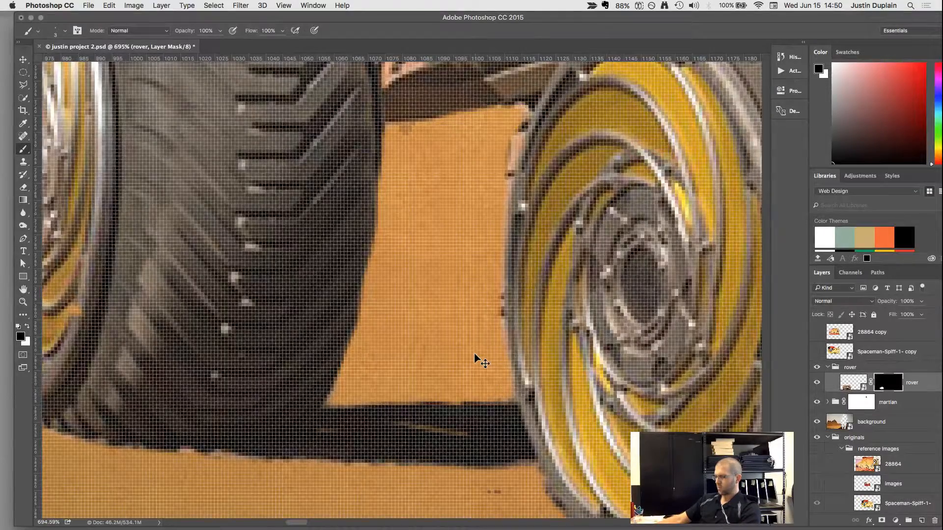
Try to restore the ground shadow beneath the rearmost wheel by painting white on the layer mask.
scroll(475, 353, down, 10)
scroll(443, 259, up, 5)
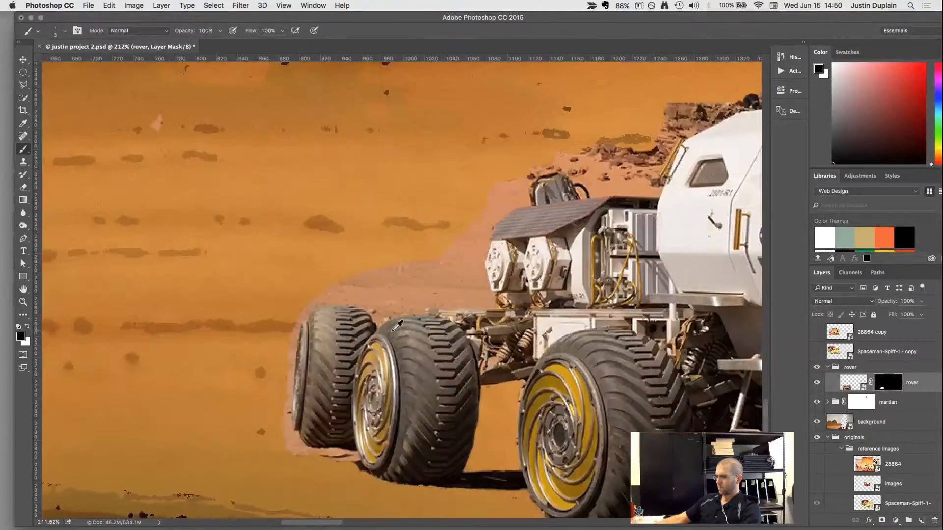
scroll(309, 452, up, 10)
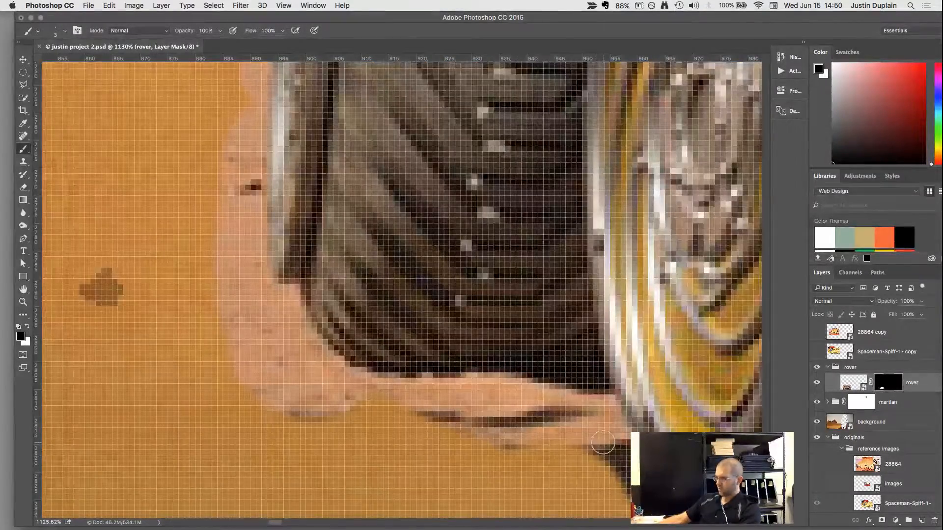
mouse_move(626, 473)
mouse_down()
mouse_move(478, 329)
mouse_move(509, 369)
mouse_move(432, 299)
mouse_move(464, 361)
mouse_move(406, 326)
mouse_move(479, 371)
mouse_move(362, 330)
mouse_move(404, 372)
mouse_move(400, 387)
mouse_move(493, 401)
mouse_move(366, 310)
mouse_move(424, 353)
mouse_move(385, 385)
mouse_move(309, 301)
mouse_move(284, 347)
mouse_move(263, 284)
mouse_move(367, 289)
mouse_move(321, 277)
mouse_move(173, 268)
mouse_move(362, 455)
mouse_move(181, 330)
mouse_move(280, 387)
mouse_move(93, 273)
mouse_move(227, 417)
mouse_move(345, 423)
mouse_move(288, 385)
mouse_up()
key(bracketright)
key(bracketright)
key(bracketright)
key(bracketright)
key(bracketright)
mouse_move(367, 410)
mouse_down()
mouse_move(434, 388)
mouse_move(490, 403)
mouse_move(496, 376)
mouse_move(459, 333)
mouse_move(466, 380)
mouse_up()
scroll(448, 389, down, 5)
scroll(453, 384, down, 1)
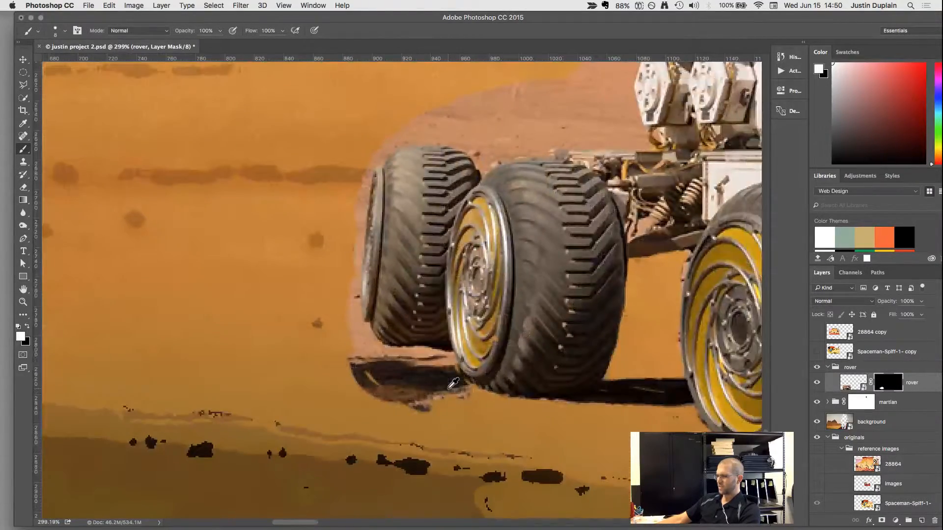
Mask out the sand and the ground shadow beneath the rearmost wheel by painting black up to the tire's edge.
scroll(434, 383, up, 3)
key(x)
mouse_move(503, 406)
mouse_down()
mouse_move(471, 378)
mouse_move(407, 393)
mouse_move(378, 442)
mouse_move(294, 373)
mouse_up()
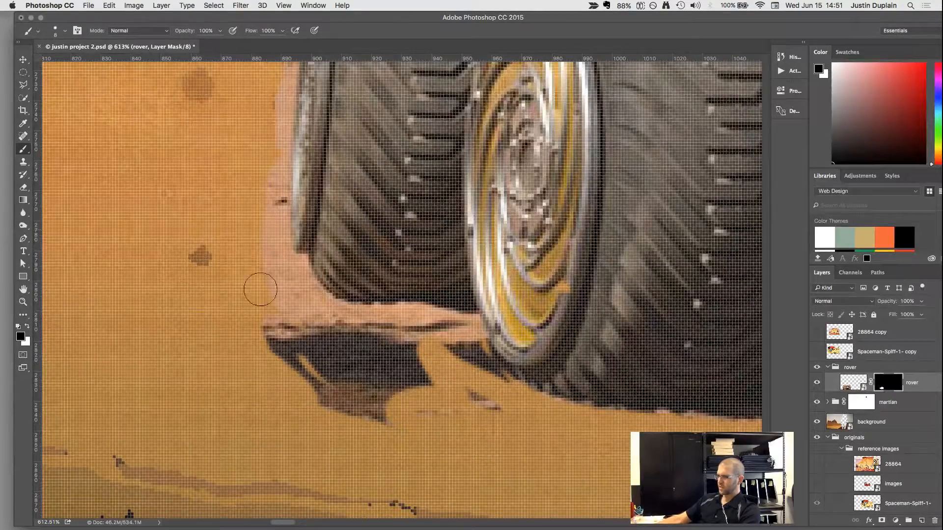
mouse_move(260, 289)
mouse_down()
mouse_move(275, 251)
mouse_move(291, 271)
mouse_up()
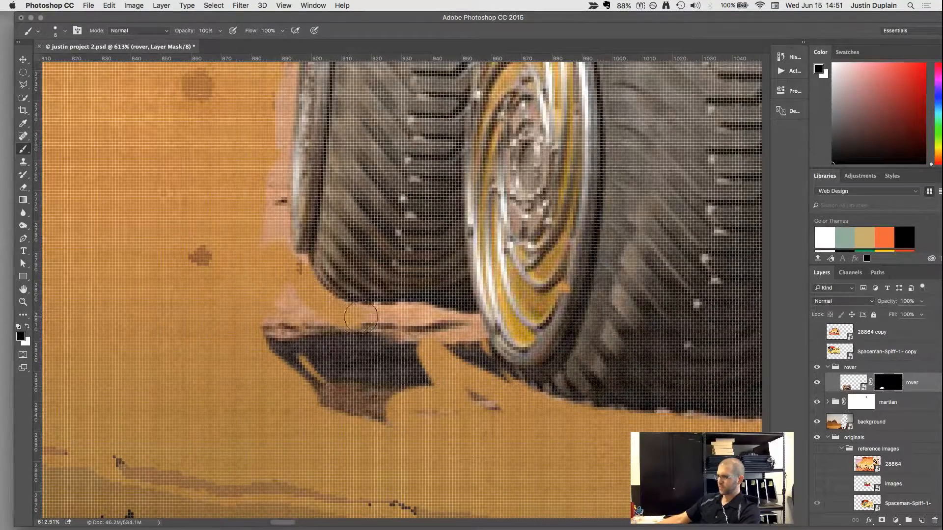
mouse_move(360, 318)
mouse_down()
mouse_move(467, 326)
mouse_move(486, 368)
mouse_up()
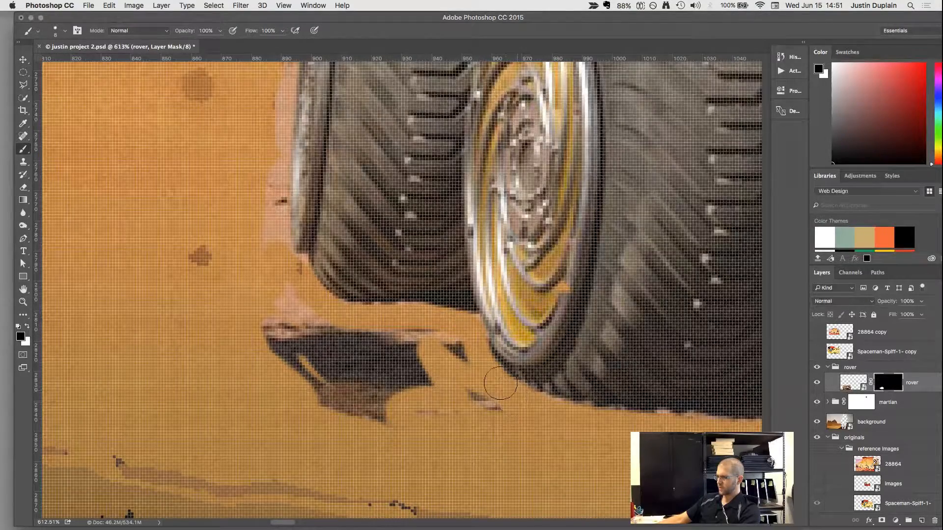
mouse_move(378, 326)
mouse_down()
mouse_move(258, 286)
mouse_move(419, 357)
mouse_move(270, 310)
mouse_move(371, 363)
mouse_move(250, 314)
mouse_move(365, 424)
mouse_move(360, 410)
mouse_move(312, 411)
mouse_move(310, 371)
mouse_move(366, 374)
mouse_move(386, 362)
mouse_move(405, 416)
mouse_move(453, 380)
mouse_up()
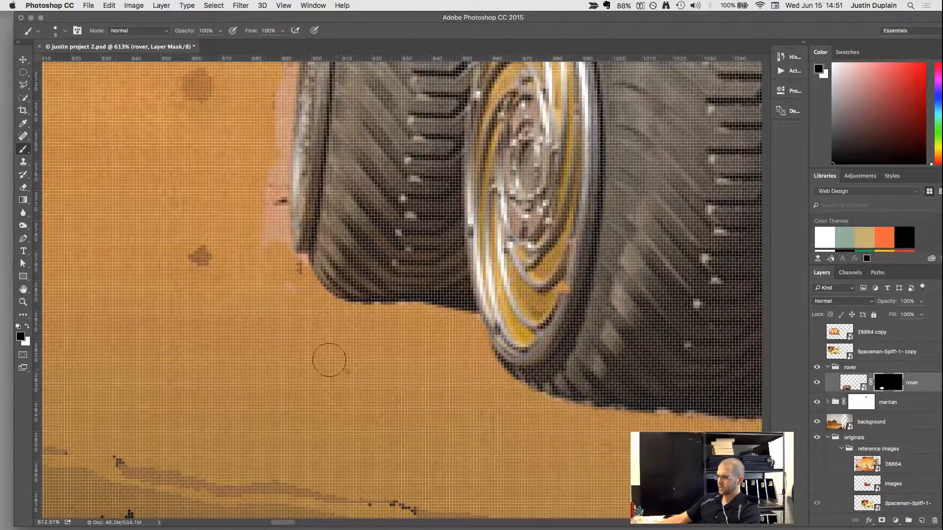
Mask out the sand along the outer side of the rearmost wheel and over the tops of both rear wheels.
scroll(329, 360, up, 5)
scroll(329, 360, left, 3)
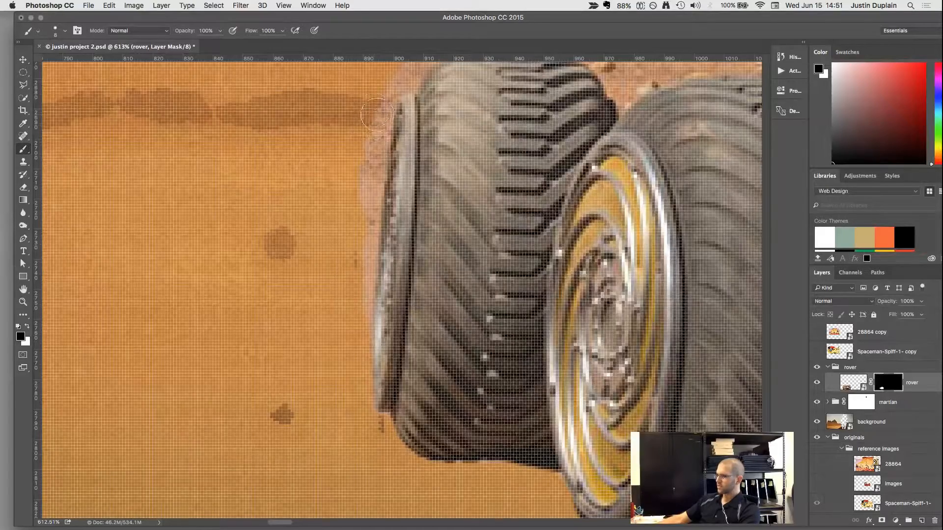
drag(377, 115, 376, 155)
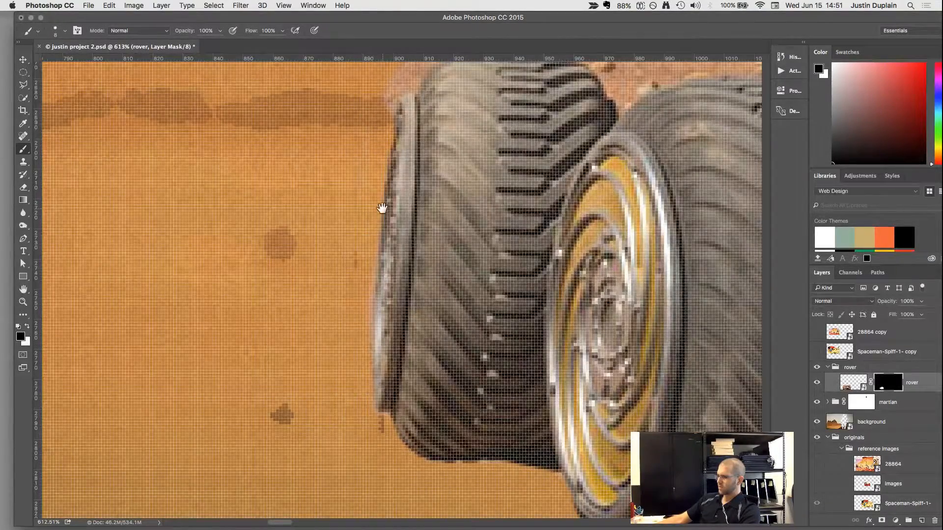
drag(382, 208, 287, 497)
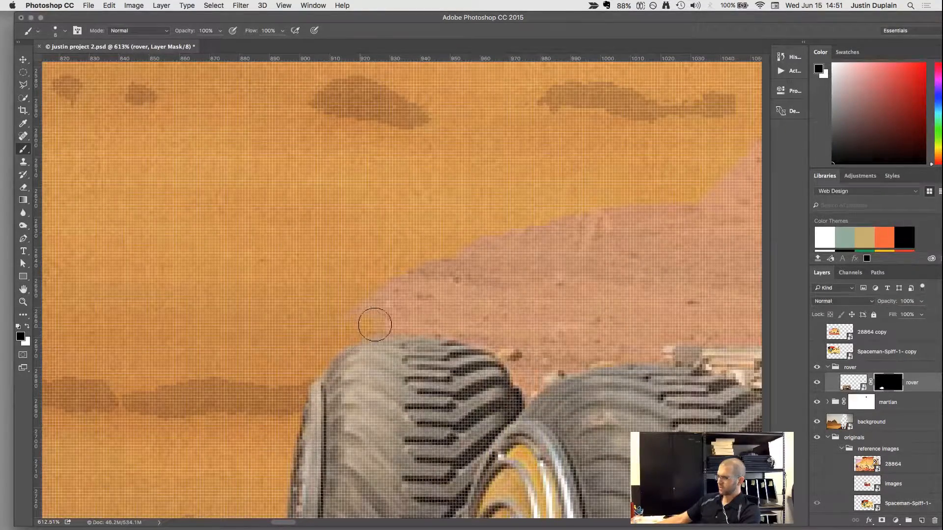
drag(503, 342, 523, 369)
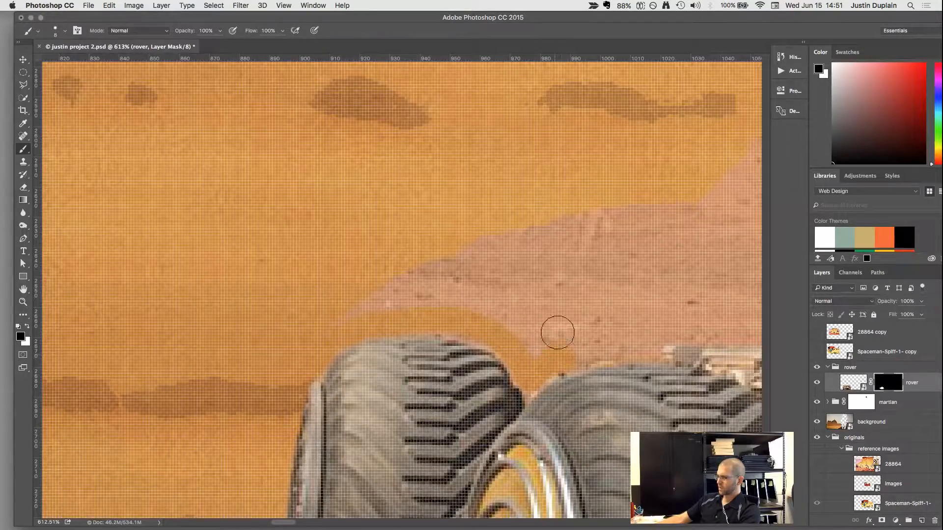
mouse_move(557, 333)
mouse_down()
mouse_move(564, 204)
mouse_move(474, 245)
mouse_move(473, 231)
mouse_move(557, 230)
mouse_move(329, 285)
mouse_move(506, 281)
mouse_move(576, 295)
mouse_up()
Roughly mask out the larger sand and rock areas behind the rover's rear deck and cabin roof with a 25 px brush.
key(])
key(])
key(])
key(])
key(])
key(space)
mouse_move(638, 231)
mouse_down()
mouse_move(380, 192)
mouse_move(312, 198)
mouse_up()
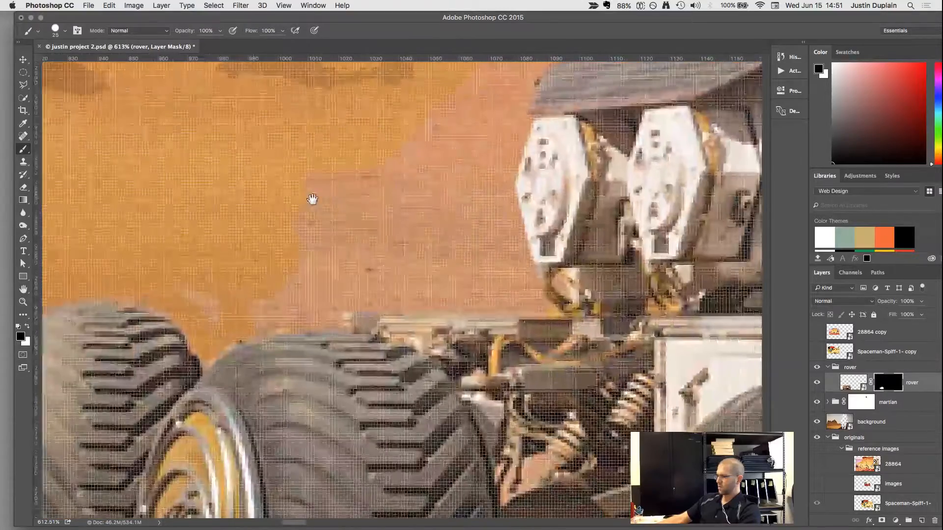
scroll(312, 199, down, 5)
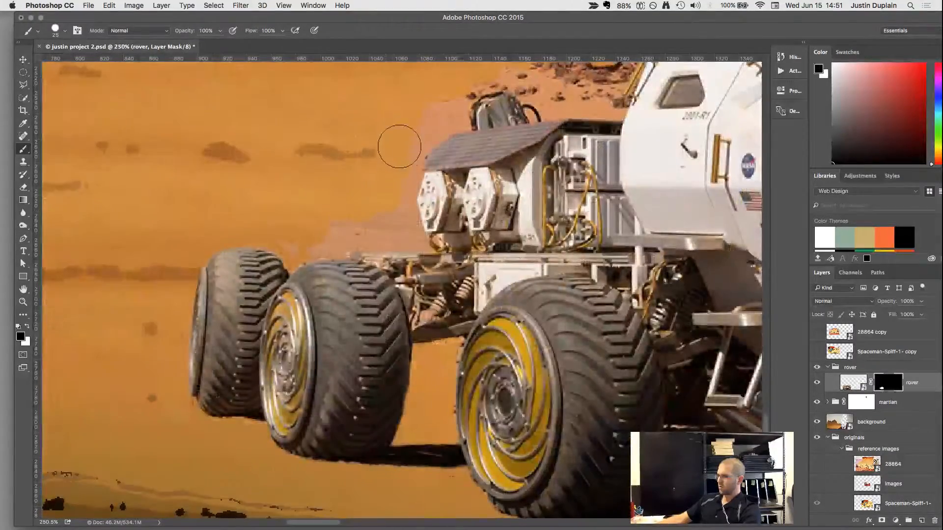
key(space)
drag(412, 123, 335, 249)
drag(471, 202, 499, 210)
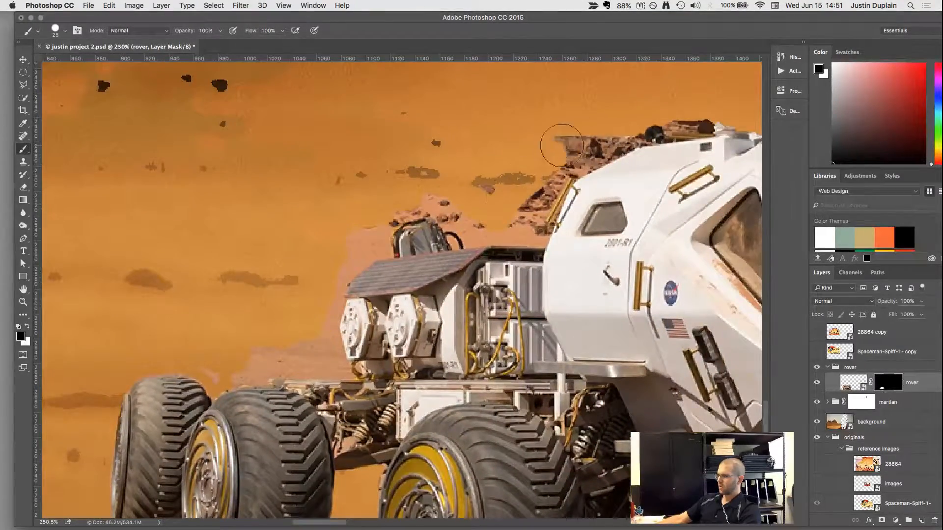
mouse_move(562, 146)
mouse_down()
mouse_move(652, 116)
mouse_move(434, 208)
mouse_up()
Restore the cabin's clipped roof lights and front edge by painting white on the layer mask.
key(space)
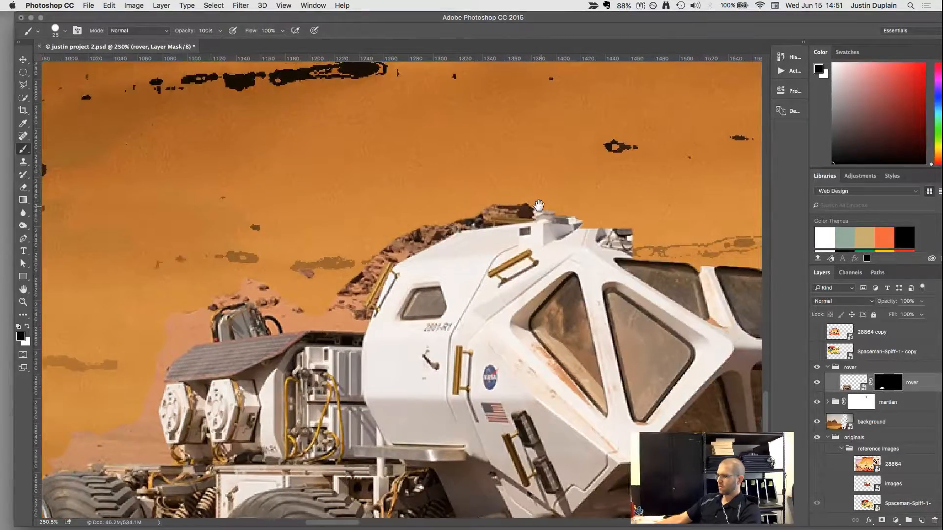
drag(538, 205, 323, 180)
key(x)
mouse_move(392, 226)
mouse_down()
mouse_move(491, 230)
mouse_move(626, 284)
mouse_move(658, 314)
mouse_move(678, 442)
mouse_up()
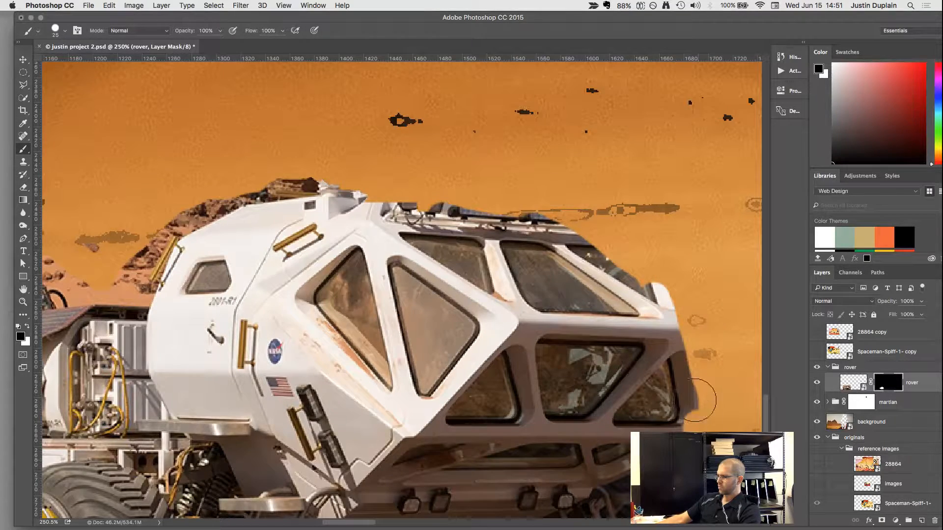
drag(694, 401, 691, 367)
key(x)
mouse_move(664, 307)
mouse_down()
mouse_move(685, 440)
mouse_move(705, 417)
mouse_move(705, 341)
mouse_move(670, 293)
mouse_move(590, 231)
mouse_up()
mouse_move(520, 215)
mouse_down()
mouse_move(291, 189)
mouse_move(488, 189)
mouse_move(601, 217)
mouse_move(652, 244)
mouse_move(686, 287)
mouse_move(713, 415)
mouse_move(722, 398)
mouse_move(710, 300)
mouse_move(661, 223)
mouse_move(606, 216)
mouse_move(611, 204)
mouse_move(643, 217)
mouse_move(516, 175)
mouse_move(368, 167)
mouse_move(423, 156)
mouse_move(382, 123)
mouse_move(424, 127)
mouse_move(433, 172)
mouse_move(307, 175)
mouse_move(154, 224)
mouse_up()
Mask out the stray patch of rock above the cabin roof by painting black.
key(x)
key(x)
key(x)
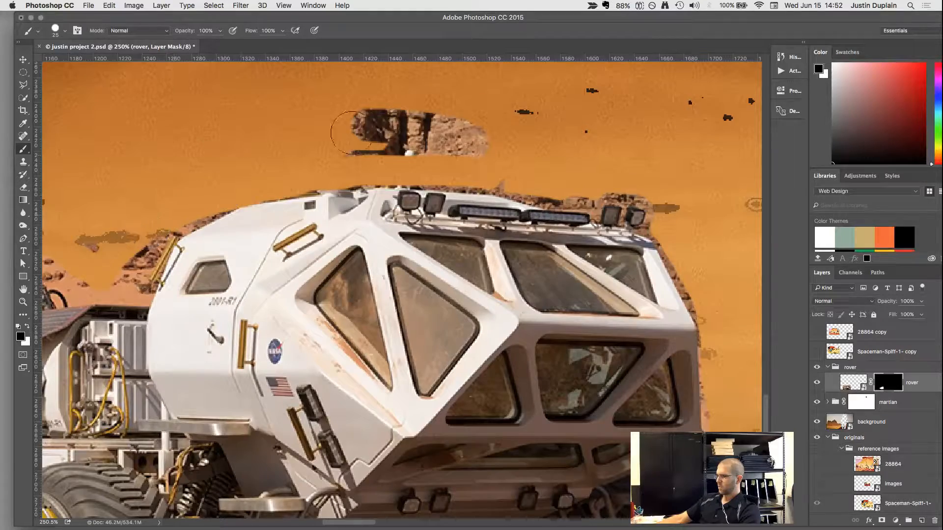
mouse_move(351, 139)
mouse_down()
mouse_move(482, 130)
mouse_move(424, 125)
mouse_move(570, 111)
mouse_move(377, 122)
mouse_move(451, 136)
mouse_move(452, 146)
mouse_move(352, 150)
mouse_up()
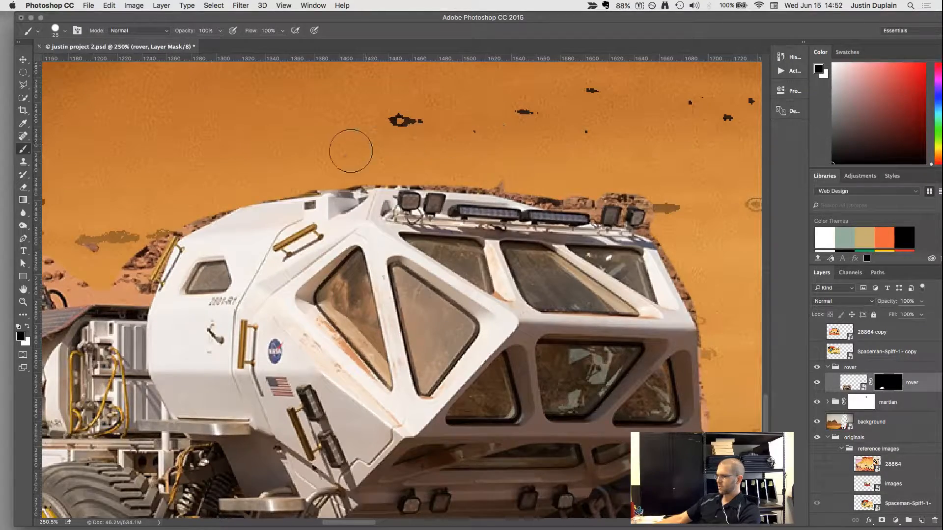
Mask out the remaining sand behind the rear pods and around the sloped deck cover with a smaller brush.
scroll(415, 225, down, 6)
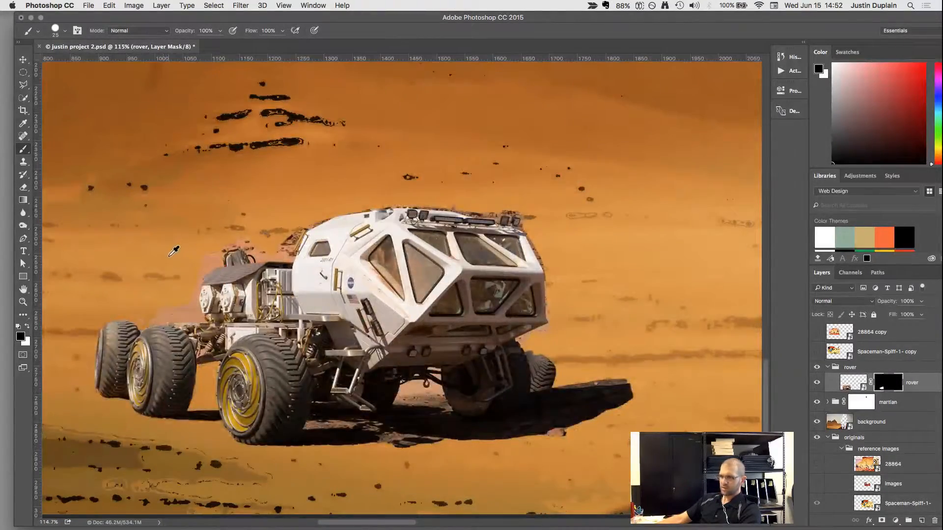
scroll(174, 249, up, 4)
scroll(81, 423, up, 3)
mouse_move(130, 265)
mouse_down()
mouse_move(169, 257)
mouse_move(257, 263)
mouse_move(385, 232)
mouse_move(431, 257)
mouse_move(444, 283)
mouse_move(305, 274)
mouse_move(418, 248)
mouse_up()
key(bracketleft)
key(bracketleft)
key(bracketleft)
key(bracketleft)
key(bracketleft)
drag(402, 166, 380, 298)
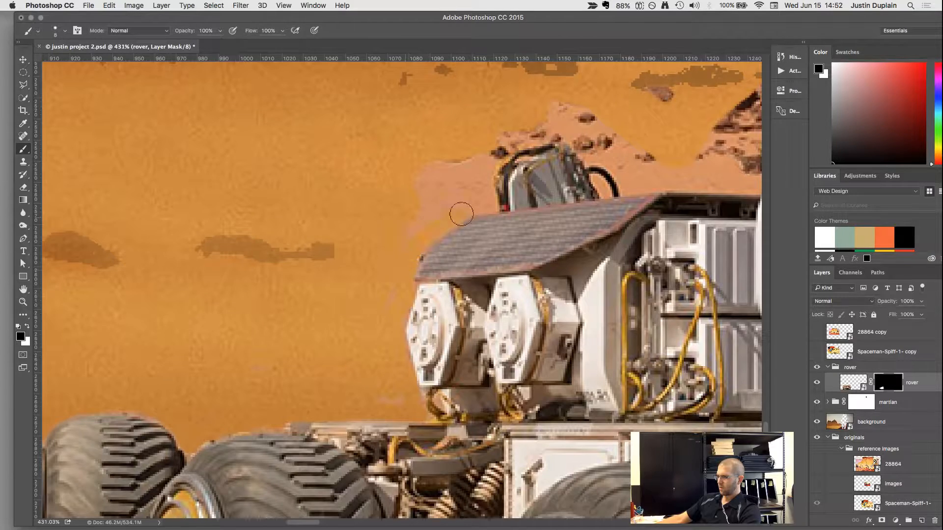
mouse_move(454, 166)
mouse_down()
mouse_move(404, 173)
mouse_move(439, 196)
mouse_up()
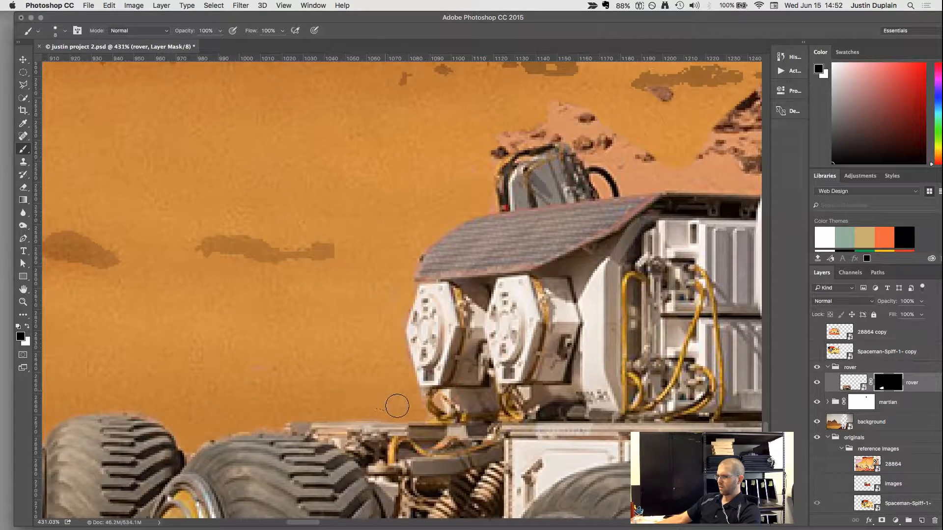
Mask out the rocks and the equipment unit above the rear deck, up to the cabin, enlarging the brush to 20 px.
drag(454, 196, 317, 342)
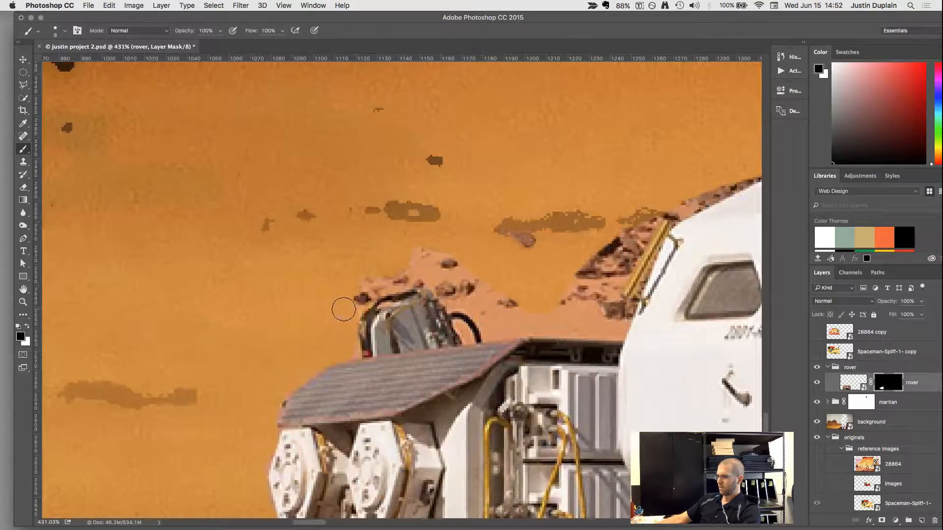
mouse_move(344, 309)
mouse_down()
mouse_move(417, 273)
mouse_move(435, 282)
mouse_move(467, 332)
mouse_move(358, 347)
mouse_move(618, 330)
mouse_move(628, 309)
mouse_move(618, 285)
mouse_move(654, 217)
mouse_move(617, 266)
mouse_move(573, 293)
mouse_move(595, 313)
mouse_move(376, 320)
mouse_move(431, 316)
mouse_up()
key(bracketright)
key(bracketright)
key(bracketright)
mouse_move(417, 250)
mouse_down()
mouse_move(494, 280)
mouse_move(399, 288)
mouse_move(476, 301)
mouse_move(333, 310)
mouse_move(433, 314)
mouse_move(410, 314)
mouse_up()
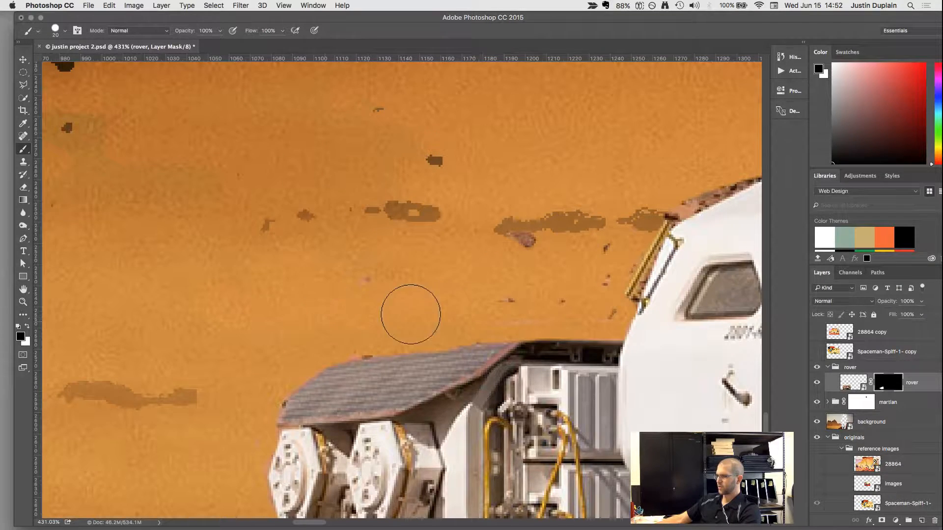
Mask out the rock remnants along the rear slope of the cabin roof with a 7 px brush.
drag(532, 226, 312, 362)
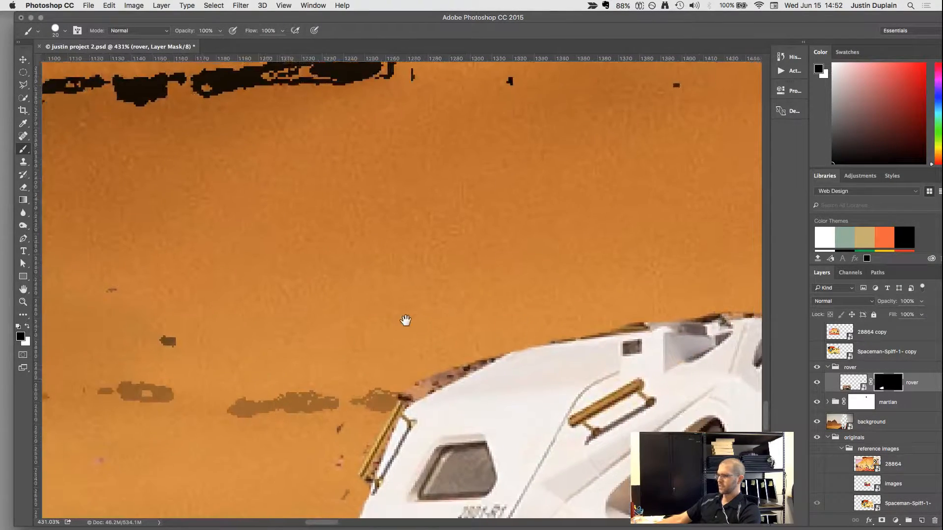
drag(405, 321, 386, 330)
key(bracketleft)
key(bracketleft)
key(bracketleft)
key(bracketleft)
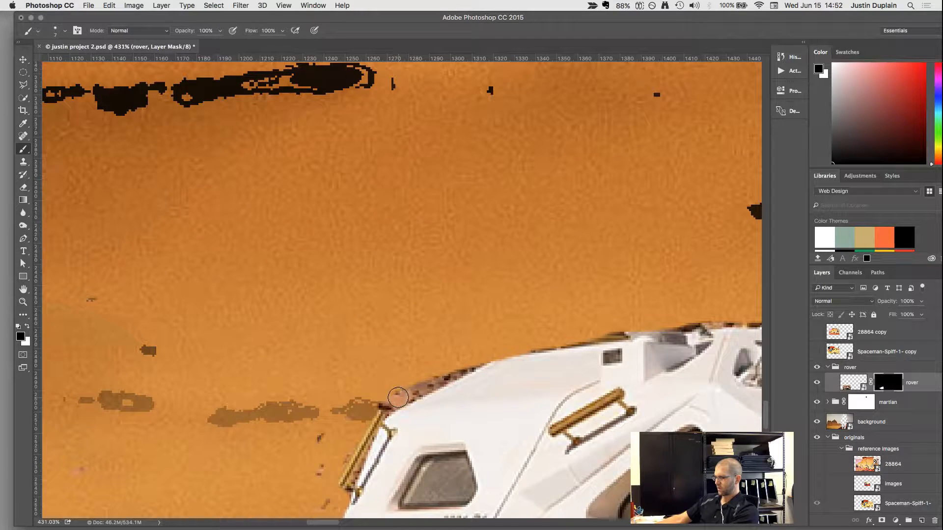
drag(397, 396, 496, 353)
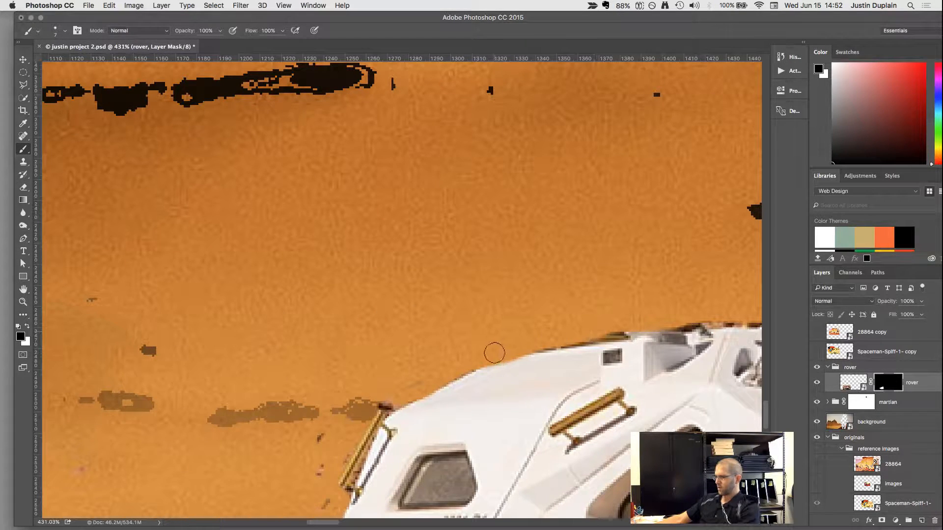
Restore the rear edge of the cabin roof by painting white, and mask the revealed rock remnants back out with black.
scroll(489, 358, right, 1)
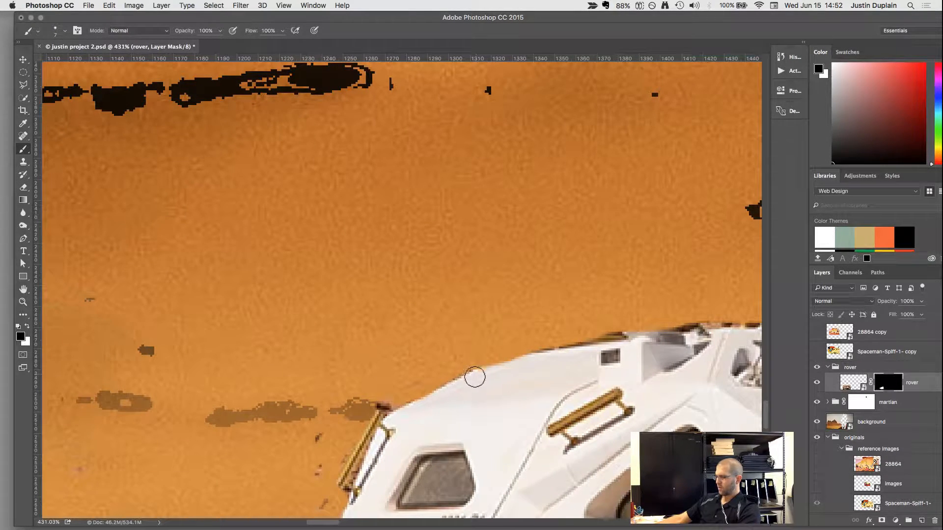
key(x)
mouse_move(421, 399)
mouse_down()
mouse_move(506, 365)
mouse_move(590, 351)
mouse_up()
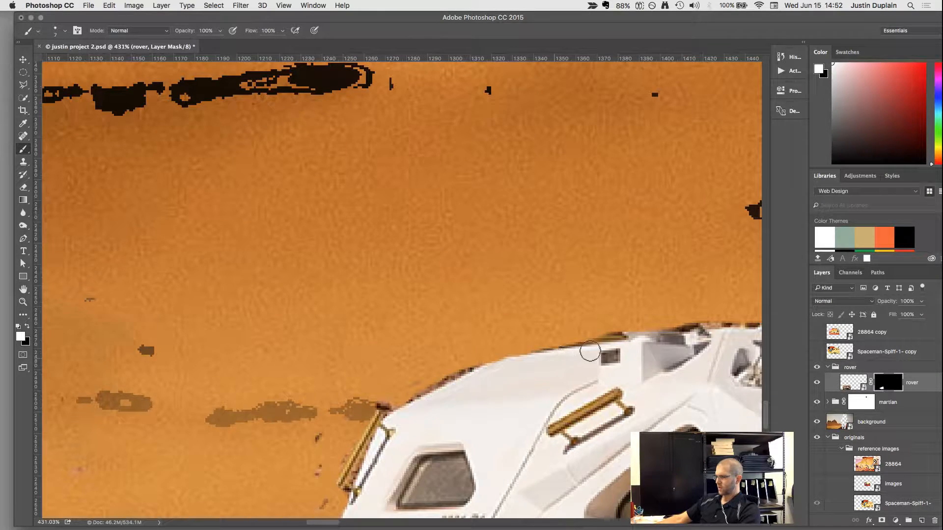
scroll(590, 351, right, 10)
scroll(590, 351, up, 2)
key(x)
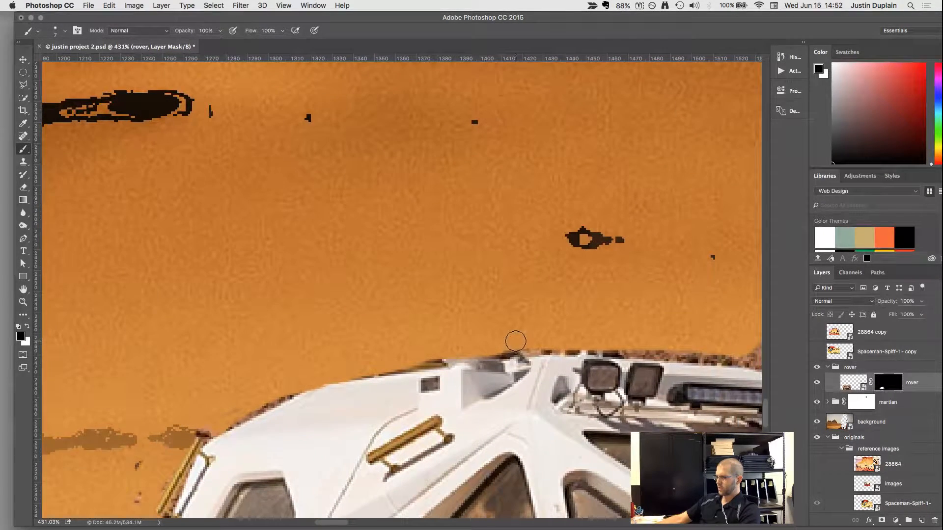
mouse_move(515, 341)
mouse_down()
mouse_move(495, 354)
mouse_move(315, 382)
mouse_move(213, 428)
mouse_up()
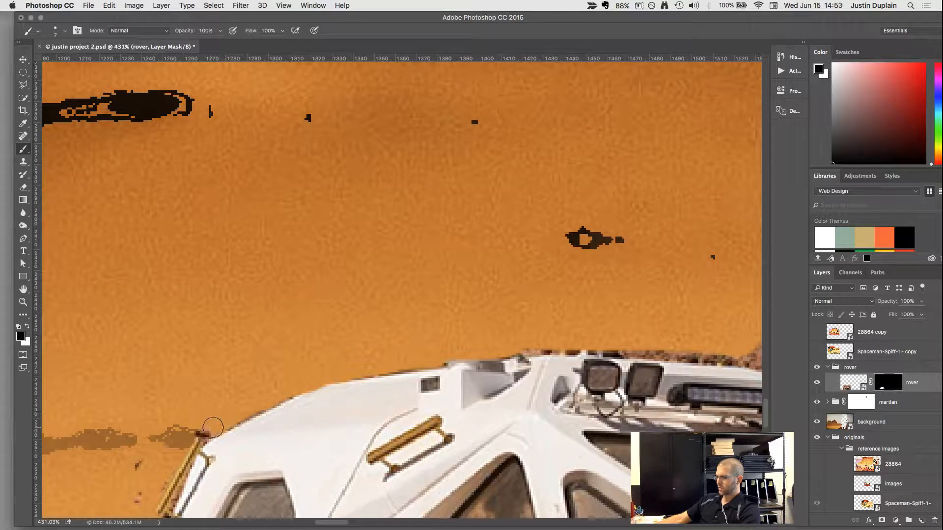
Mask out the rocks along the cabin's upper roofline and behind the roof-mounted light bars by painting black.
scroll(392, 375, right, 9)
scroll(392, 375, down, 1)
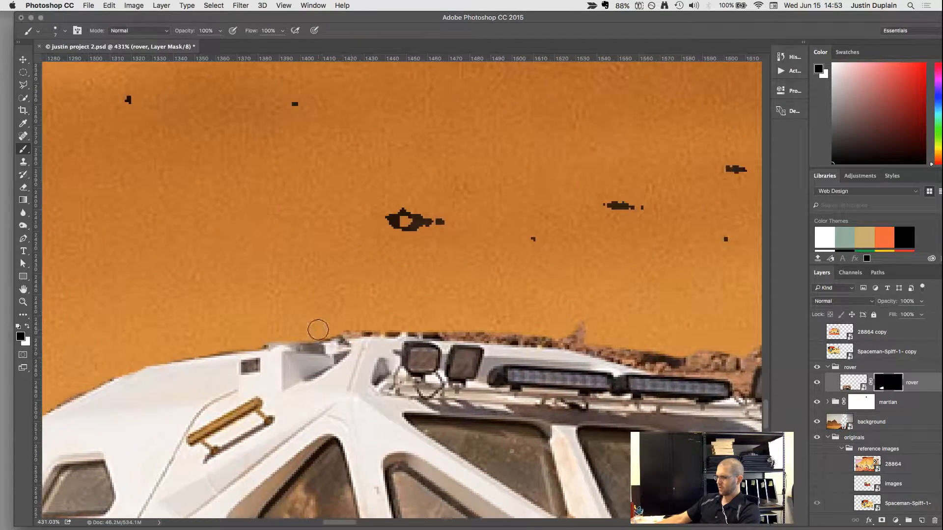
mouse_move(362, 330)
mouse_down()
mouse_move(610, 346)
mouse_move(578, 322)
mouse_move(599, 348)
mouse_move(644, 363)
mouse_move(554, 338)
mouse_move(379, 326)
mouse_move(646, 323)
mouse_move(346, 301)
mouse_move(338, 314)
mouse_move(362, 346)
mouse_move(438, 339)
mouse_move(336, 335)
mouse_move(547, 339)
mouse_up()
scroll(378, 326, right, 10)
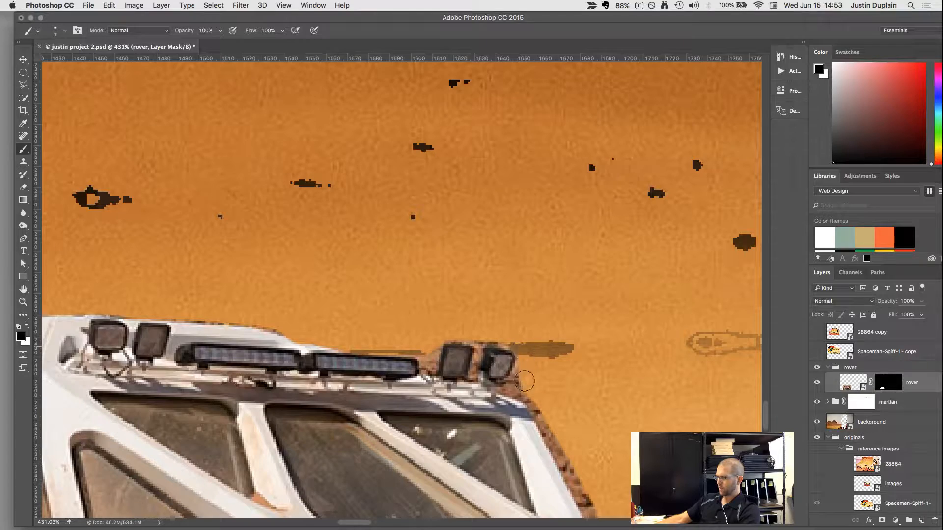
Mask out the rock and sand remnants along the cabin's front edge and under its nose down to the tyre.
mouse_move(524, 381)
mouse_down()
mouse_move(515, 388)
mouse_move(542, 420)
mouse_move(530, 323)
mouse_move(486, 225)
mouse_up()
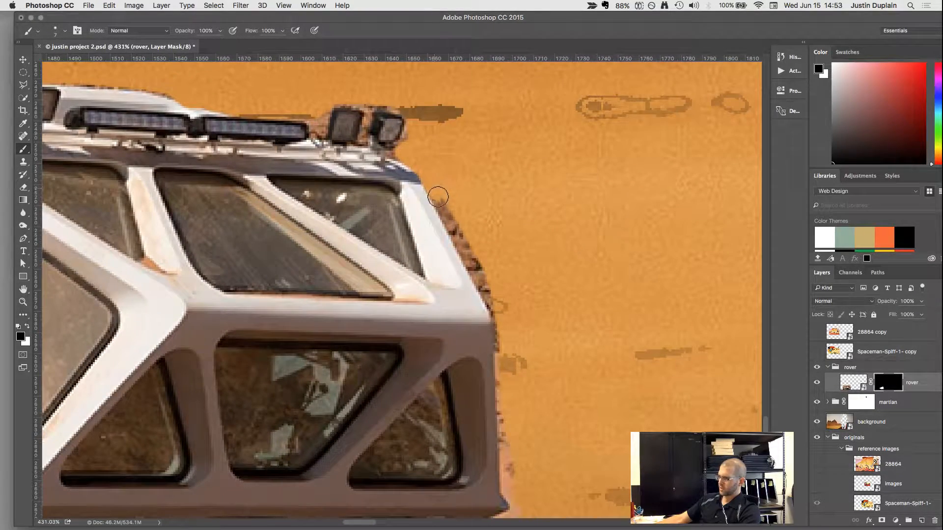
drag(438, 196, 500, 336)
drag(577, 418, 556, 228)
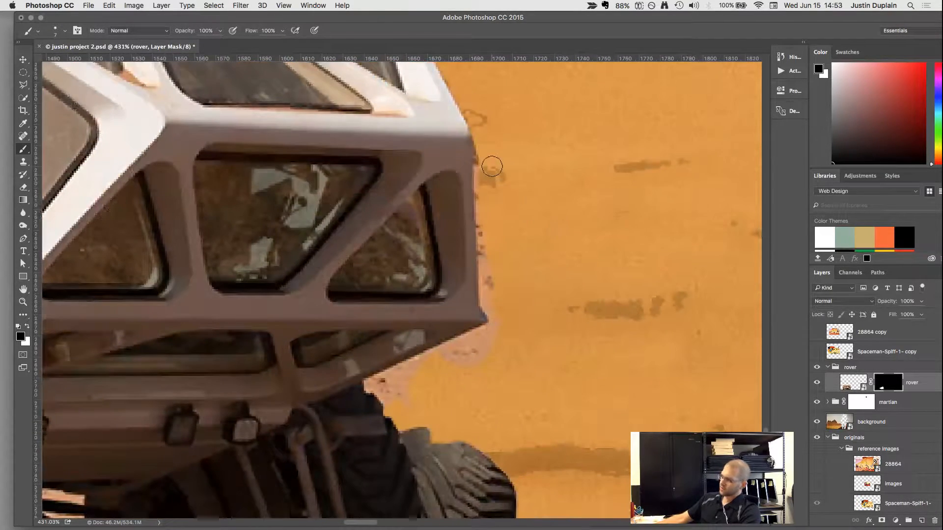
mouse_move(483, 191)
mouse_down()
mouse_move(493, 321)
mouse_move(467, 341)
mouse_up()
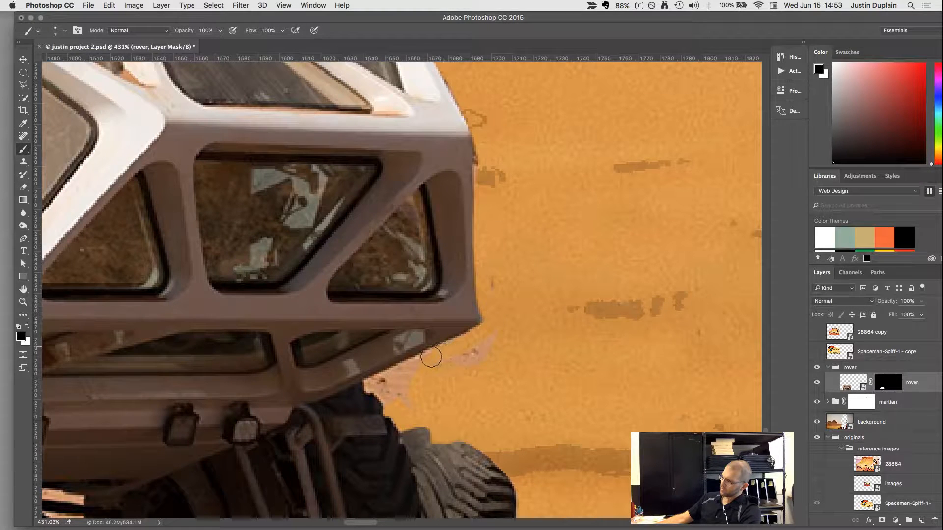
mouse_move(380, 380)
mouse_down()
mouse_move(396, 397)
mouse_move(414, 375)
mouse_move(488, 350)
mouse_move(484, 358)
mouse_move(489, 325)
mouse_up()
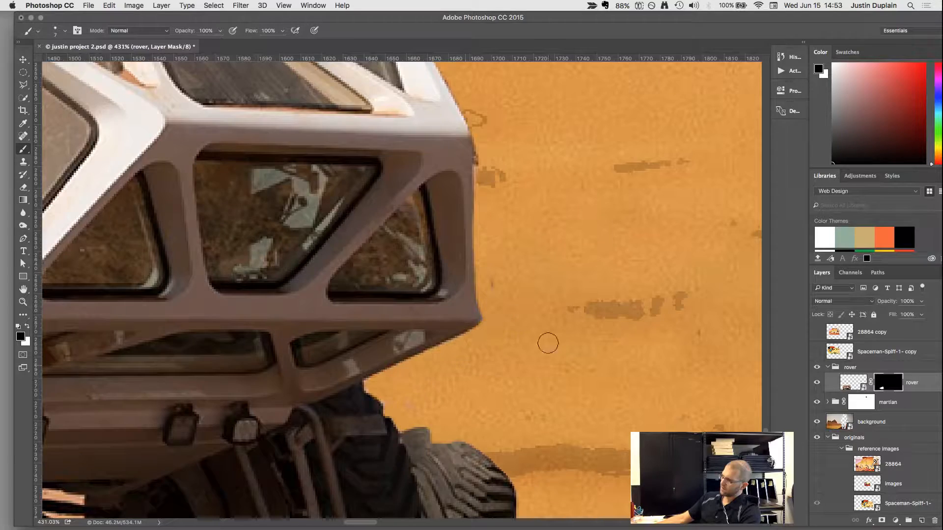
Mask out the sunlit ground patches in the rover's shadow and the sand beneath the chassis, enlarging the brush to 15 px.
scroll(548, 344, down, 15)
scroll(546, 290, down, 3)
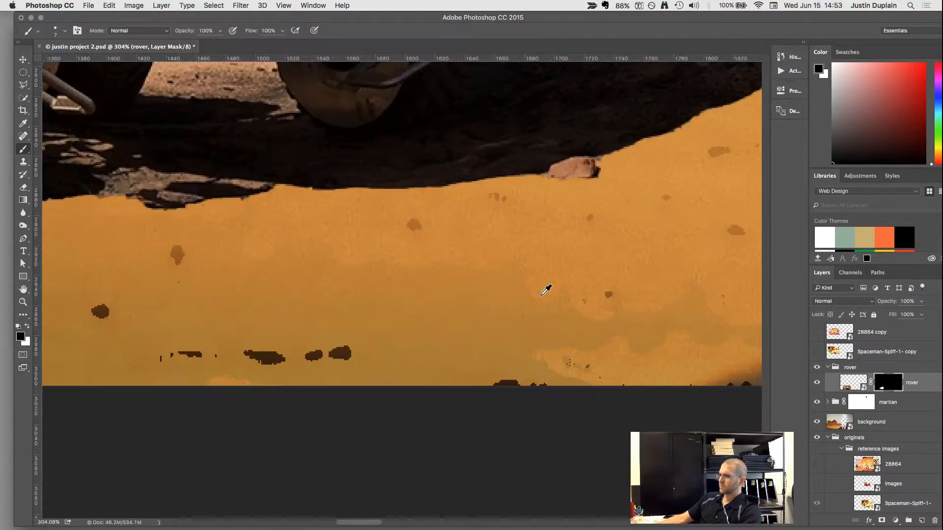
scroll(545, 290, down, 3)
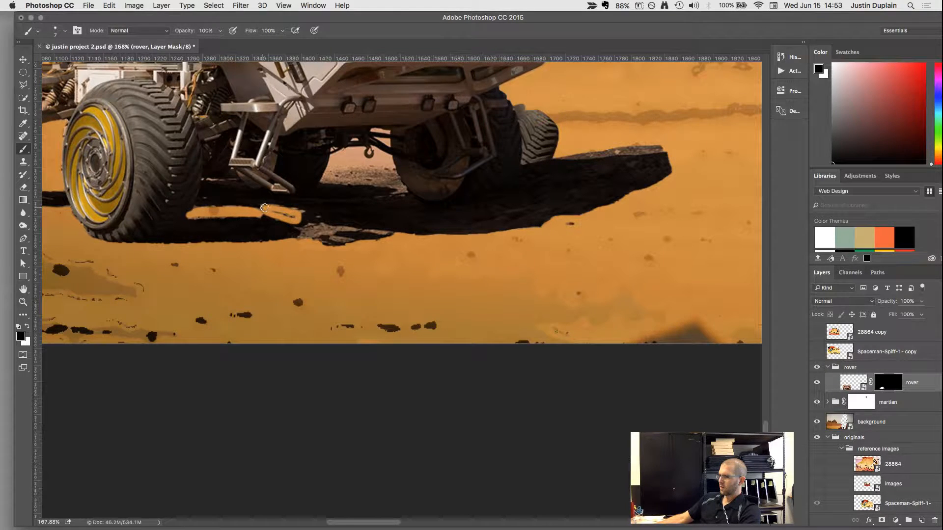
mouse_move(287, 214)
mouse_down()
mouse_move(308, 212)
mouse_move(263, 205)
mouse_up()
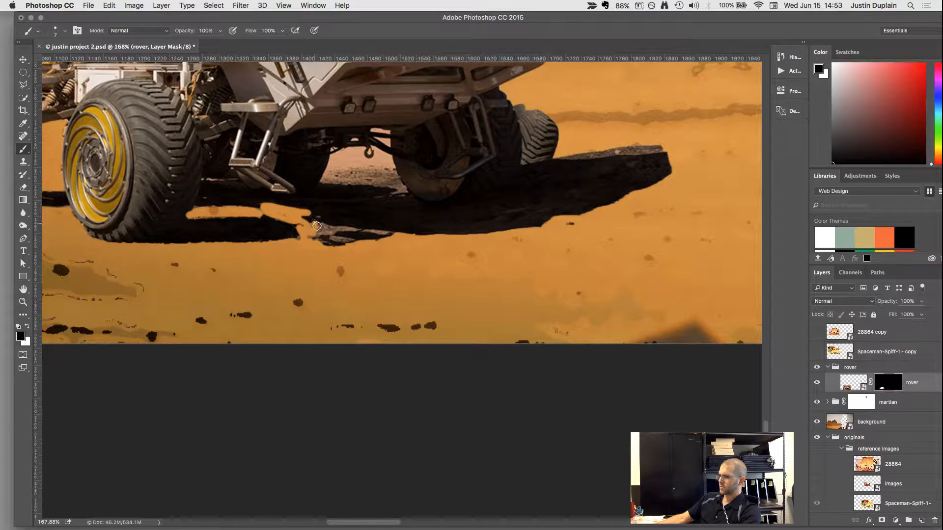
drag(384, 237, 345, 241)
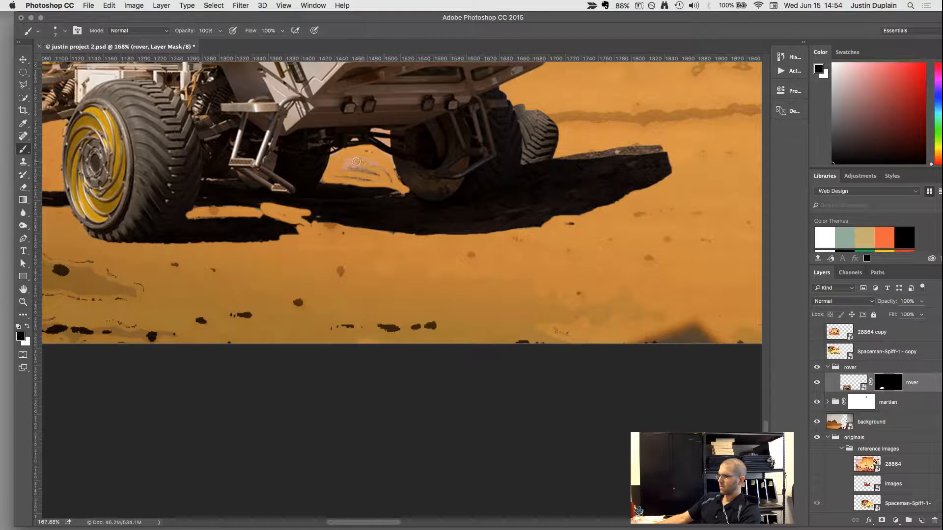
key(bracketright)
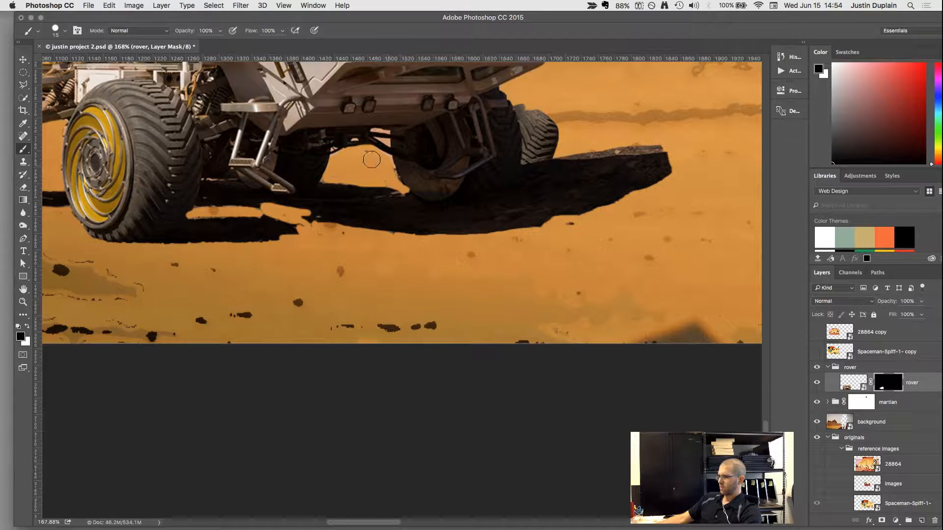
Reveal the original ground around the far wheel behind the front tyre by painting white on the mask.
drag(373, 160, 375, 224)
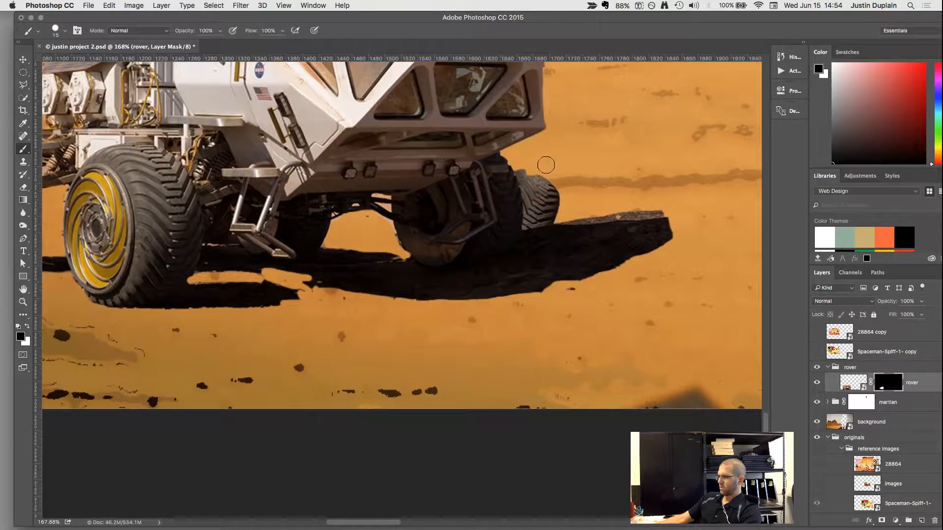
key(x)
drag(506, 156, 540, 177)
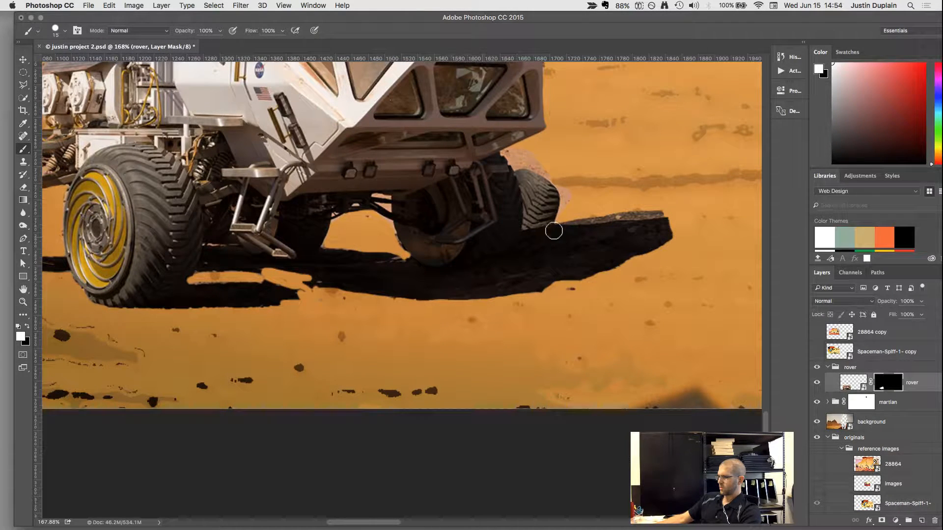
drag(547, 180, 589, 213)
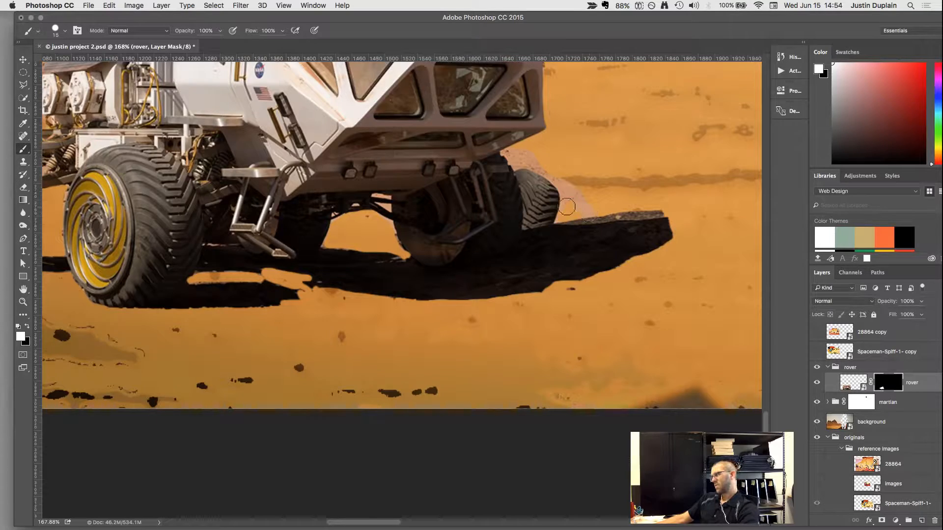
drag(536, 190, 442, 285)
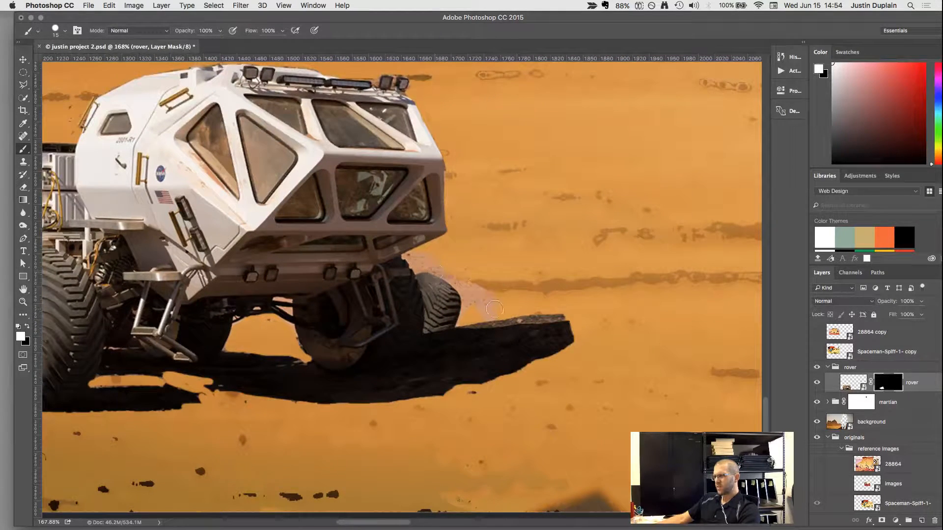
Mask out the far wheel, the ground around it and the rocky upper edge of the shadow by painting black.
key(x)
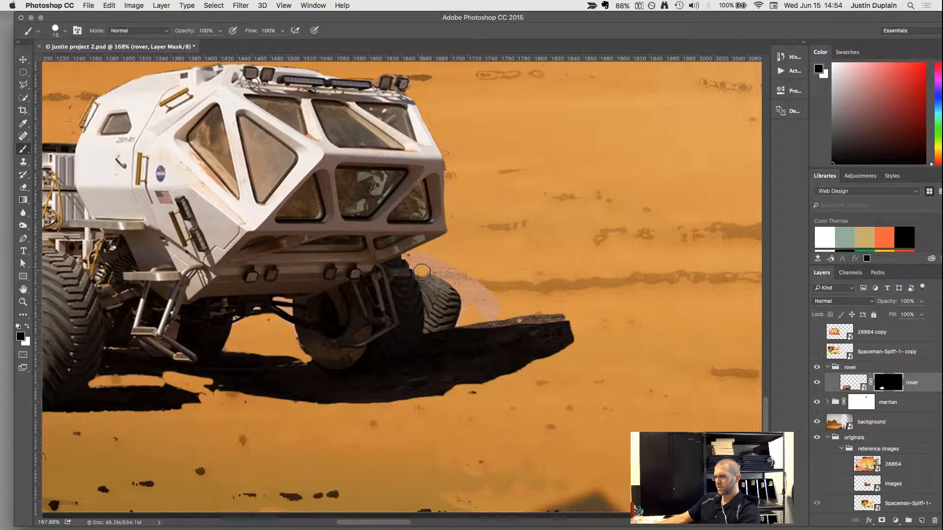
mouse_move(425, 281)
mouse_down()
mouse_move(430, 325)
mouse_move(568, 317)
mouse_up()
mouse_move(506, 308)
mouse_down()
mouse_move(450, 312)
mouse_move(411, 257)
mouse_move(494, 289)
mouse_move(432, 265)
mouse_move(453, 299)
mouse_move(451, 289)
mouse_move(443, 315)
mouse_move(439, 299)
mouse_move(437, 319)
mouse_move(485, 305)
mouse_up()
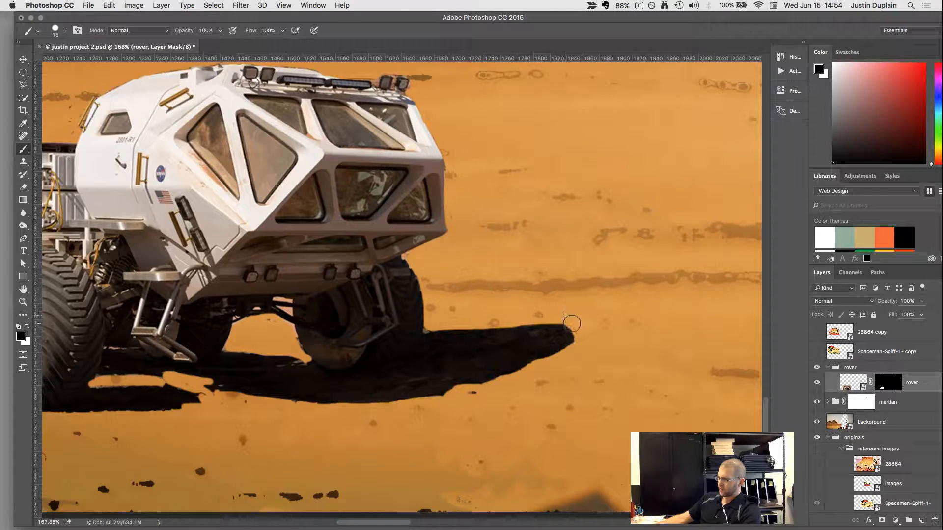
Switch to the Move tool and inspect the masked rover up close and against the whole composite.
scroll(604, 289, down, 3)
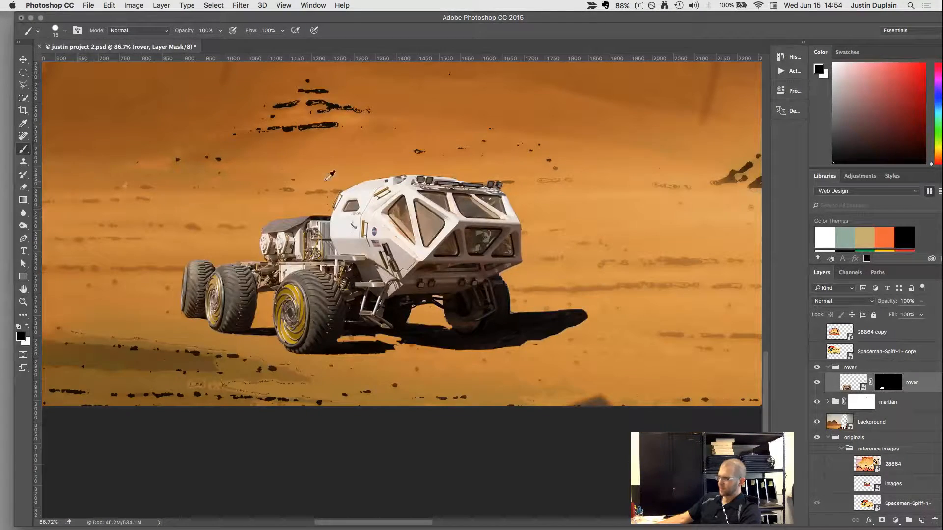
scroll(256, 212, down, 5)
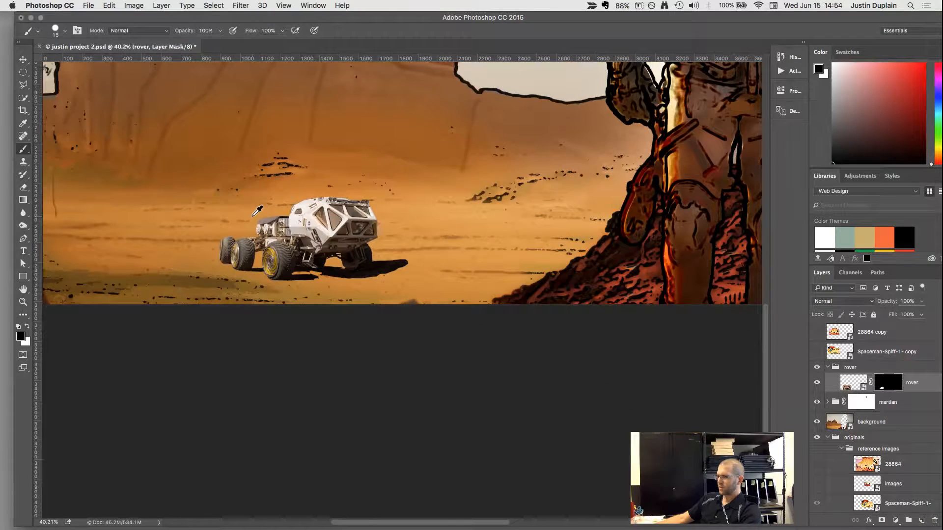
scroll(257, 212, up, 3)
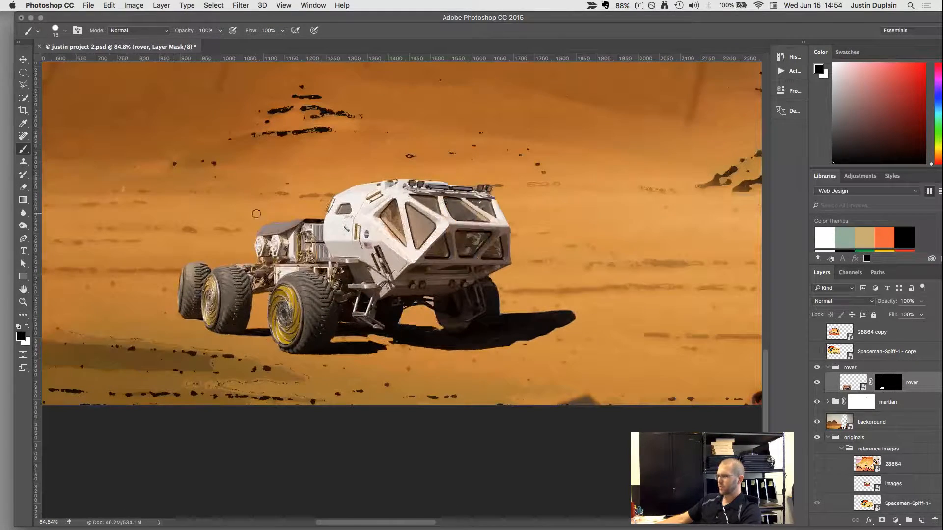
key(v)
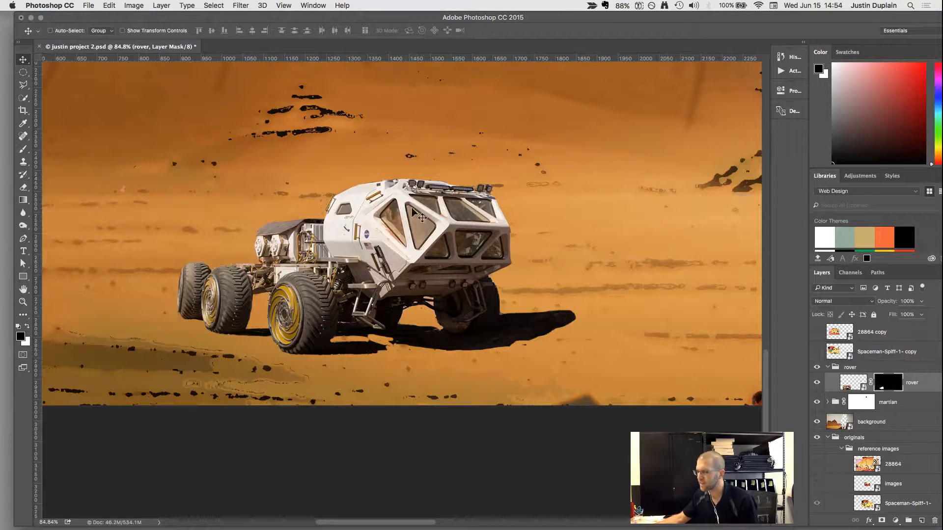
scroll(450, 255, down, 3)
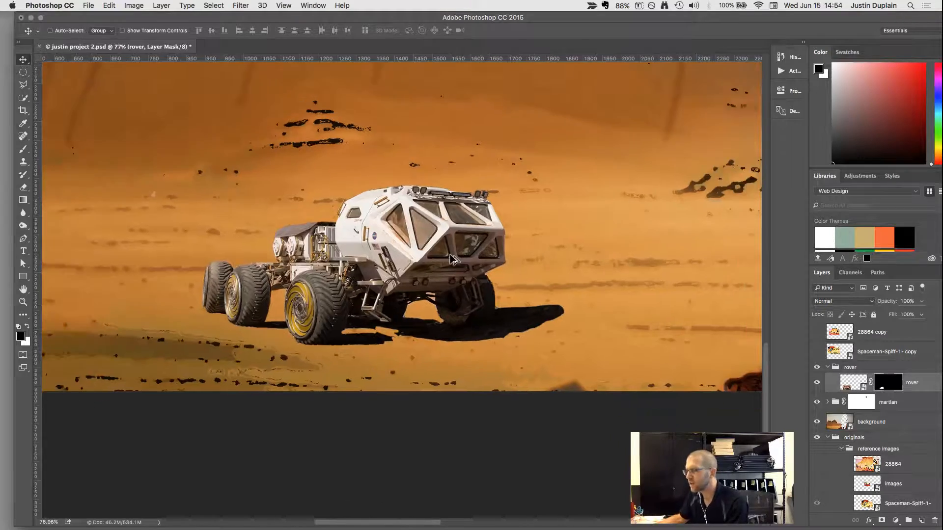
scroll(450, 256, down, 3)
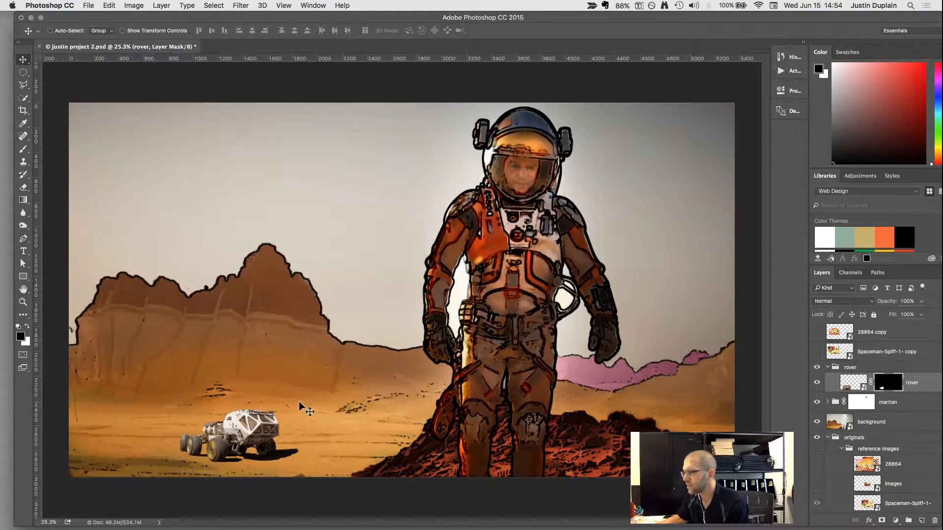
scroll(282, 434, up, 6)
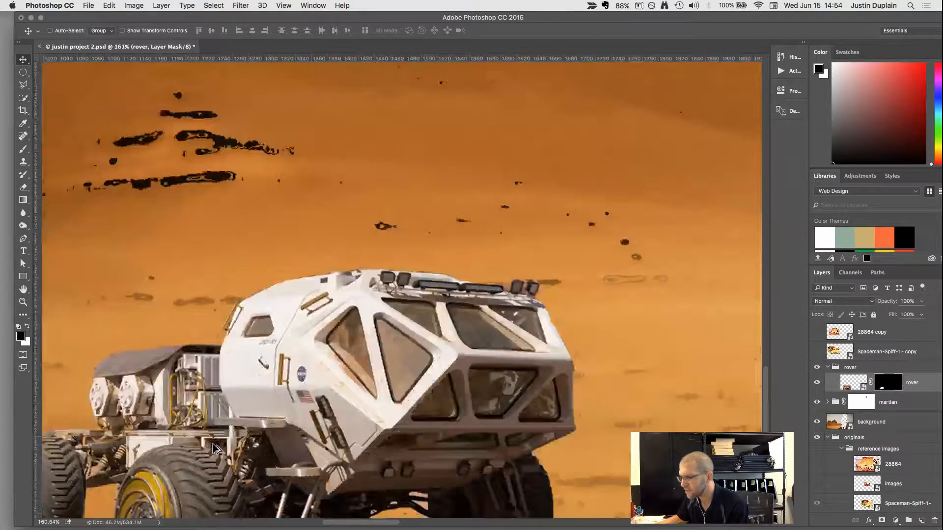
drag(290, 363, 315, 283)
scroll(315, 283, down, 1)
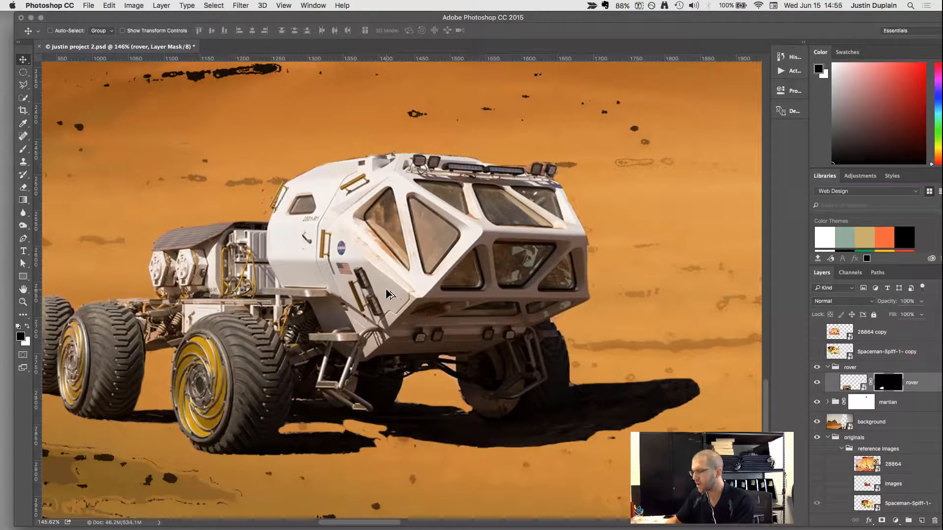
scroll(388, 294, down, 3)
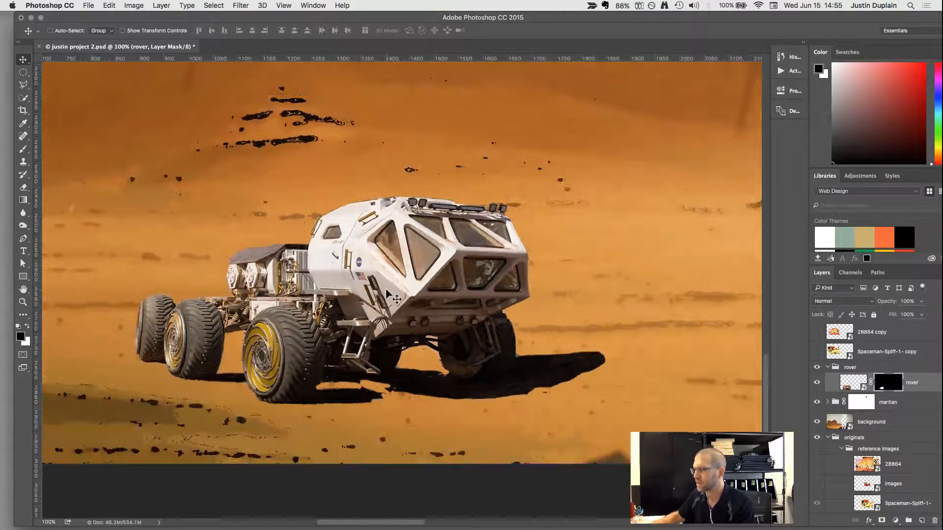
drag(359, 256, 396, 257)
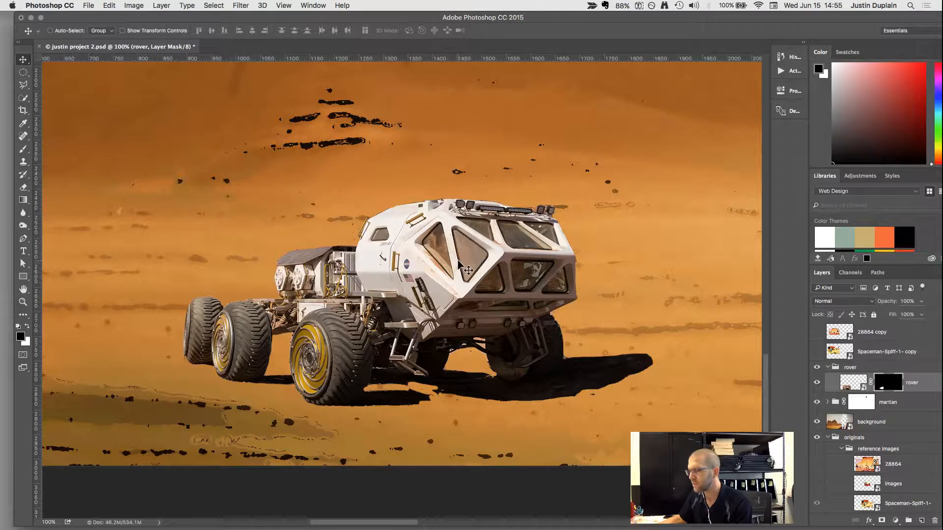
scroll(464, 267, up, 5)
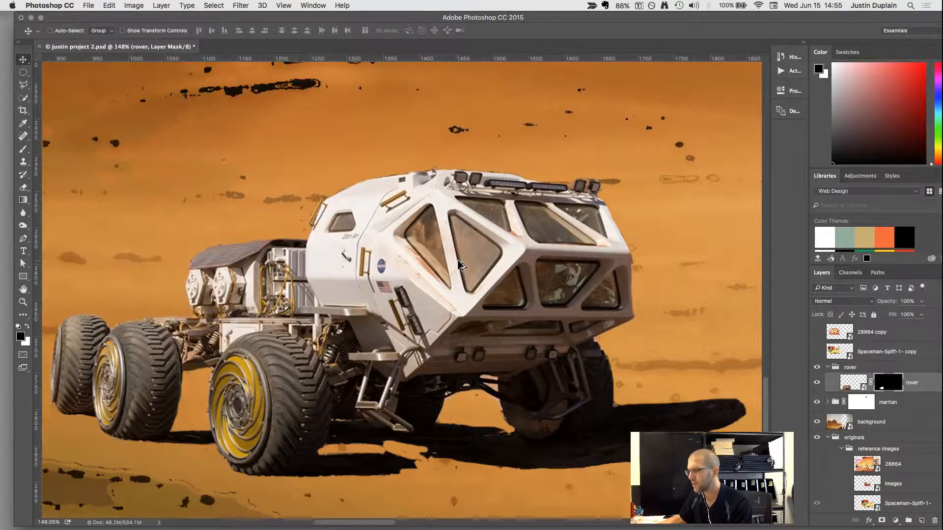
drag(391, 320, 396, 301)
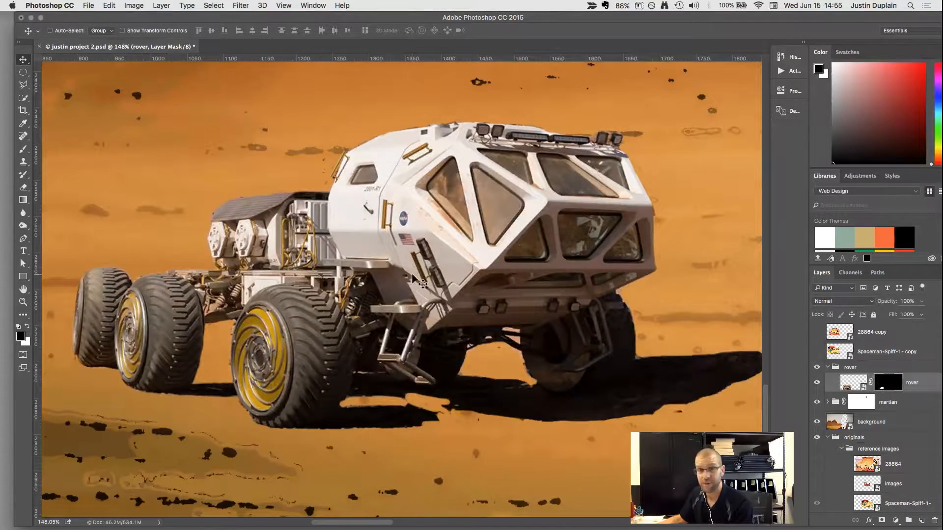
scroll(440, 294, down, 5)
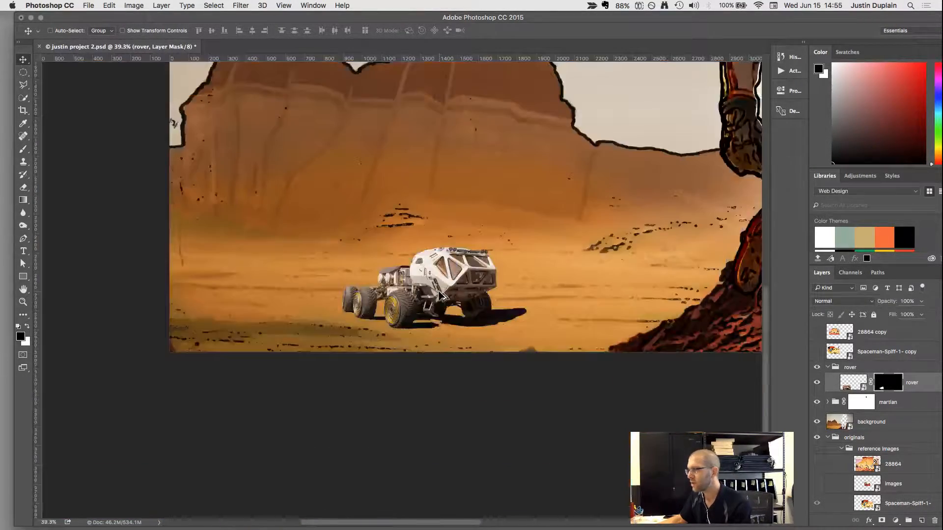
scroll(440, 294, down, 1)
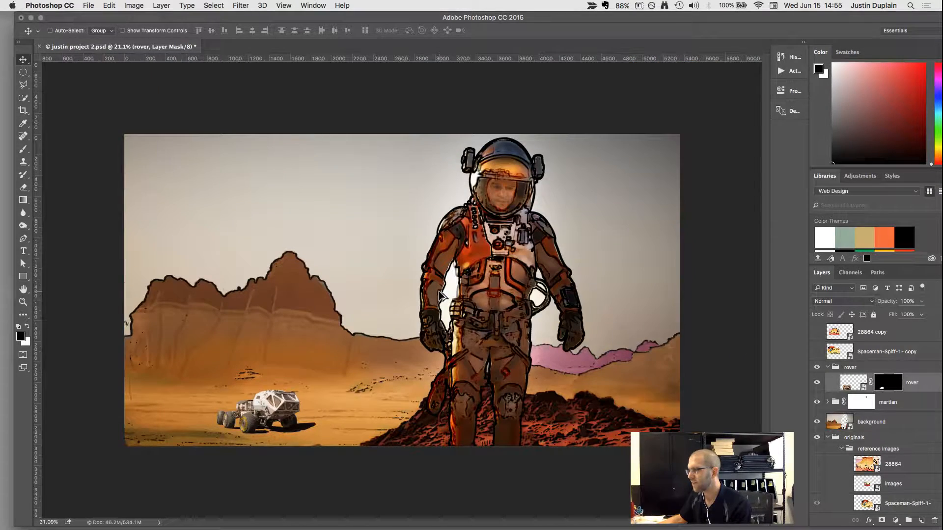
Show the Spaceman-Spiff-1- copy reference layer over the composite.
scroll(228, 432, up, 3)
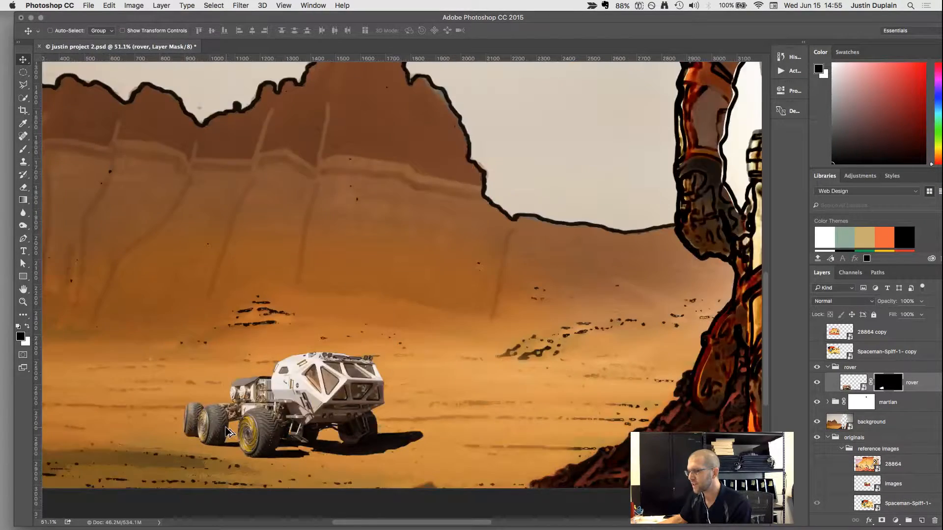
scroll(228, 432, down, 4)
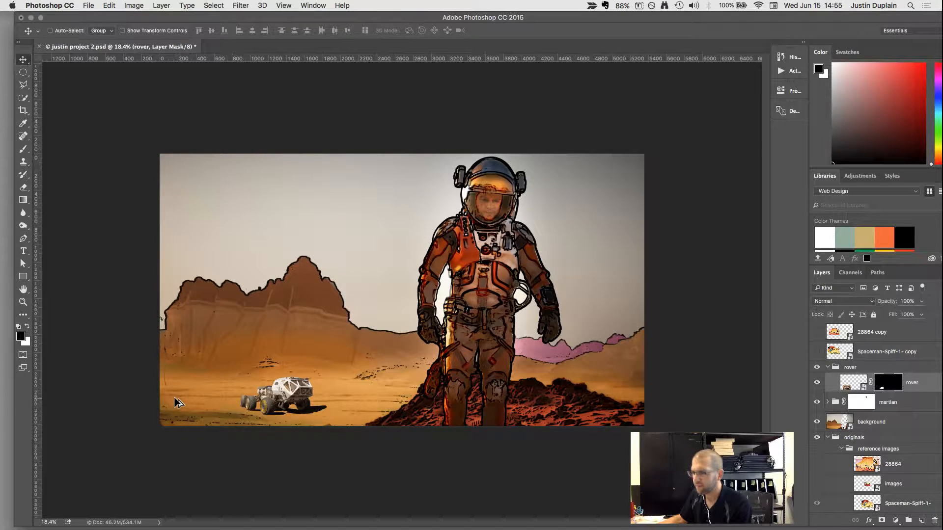
scroll(177, 402, up, 1)
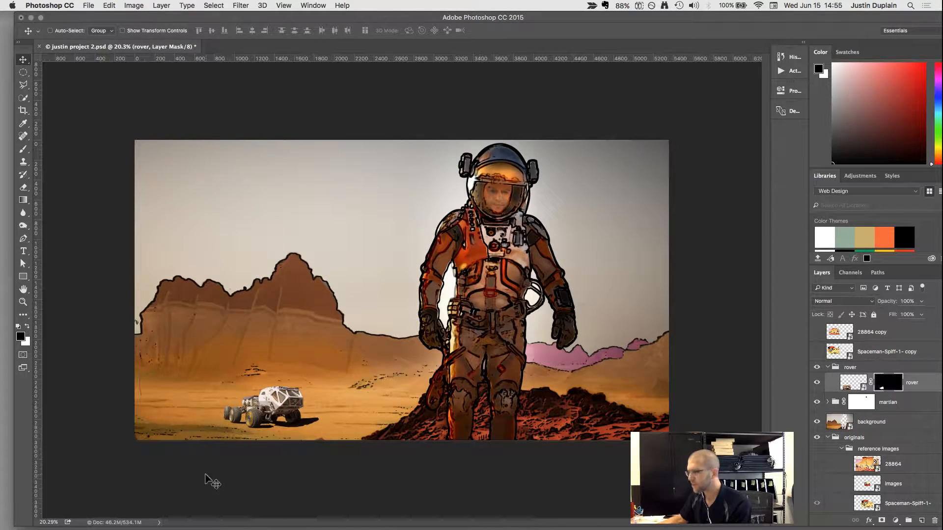
scroll(246, 447, up, 7)
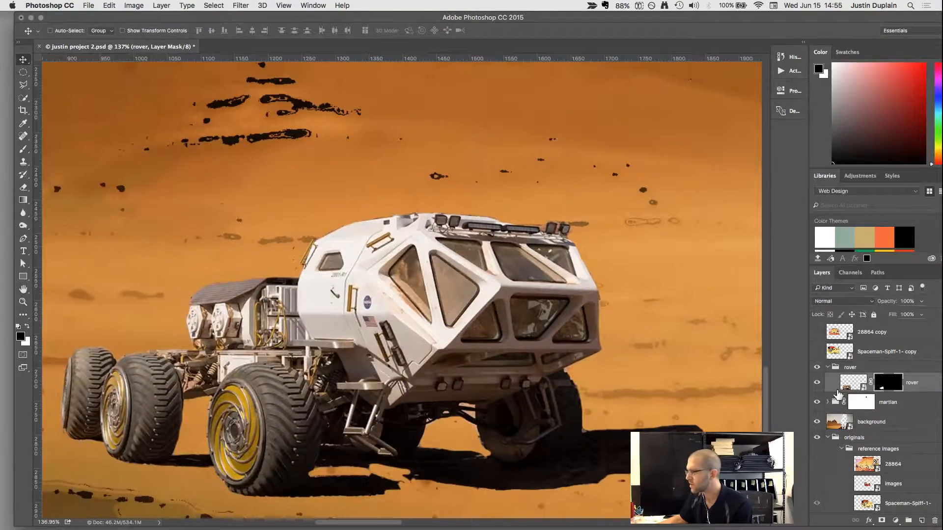
click(817, 352)
scroll(461, 204, down, 6)
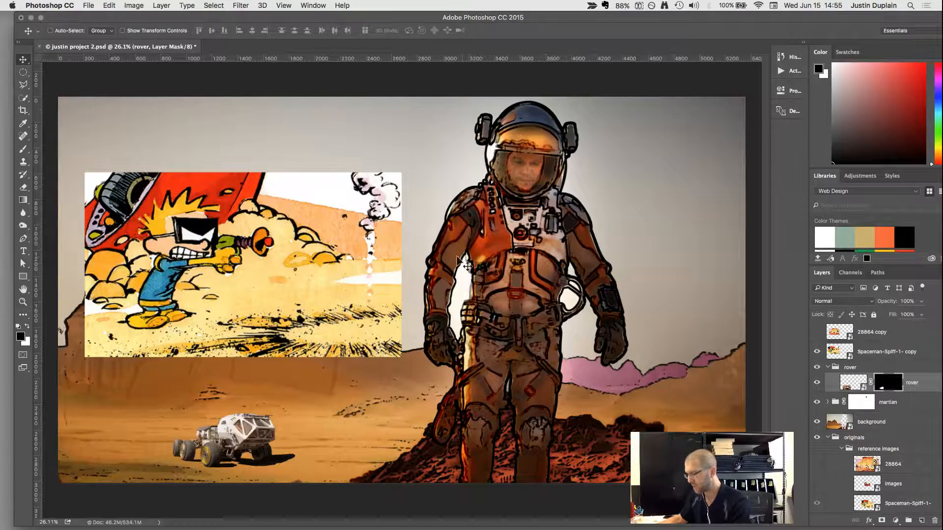
Add a new empty layer above the rover layer inside the rover group.
key(i)
click(230, 179)
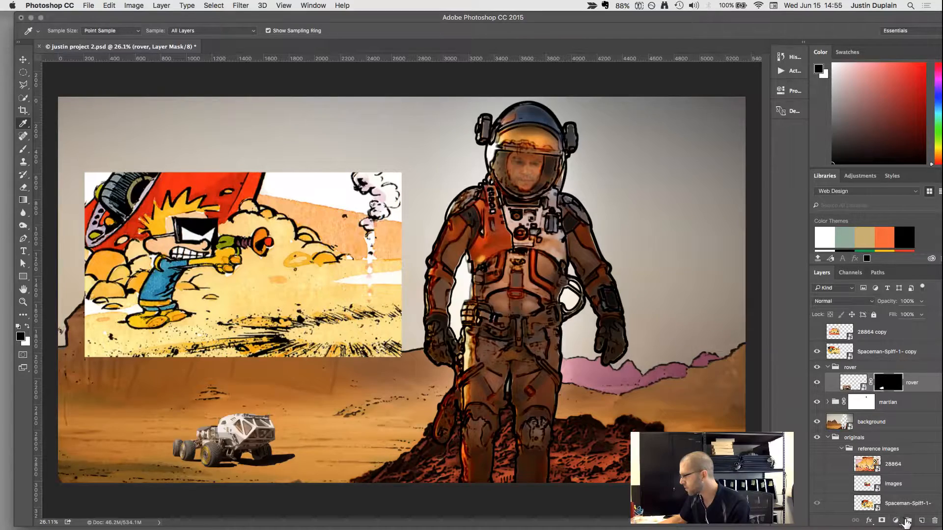
click(922, 521)
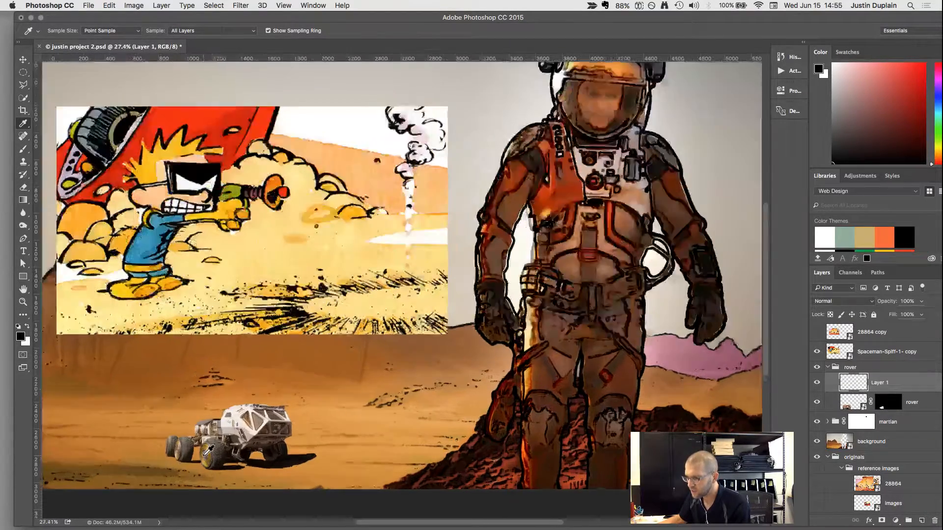
scroll(209, 449, up, 5)
drag(311, 397, 320, 342)
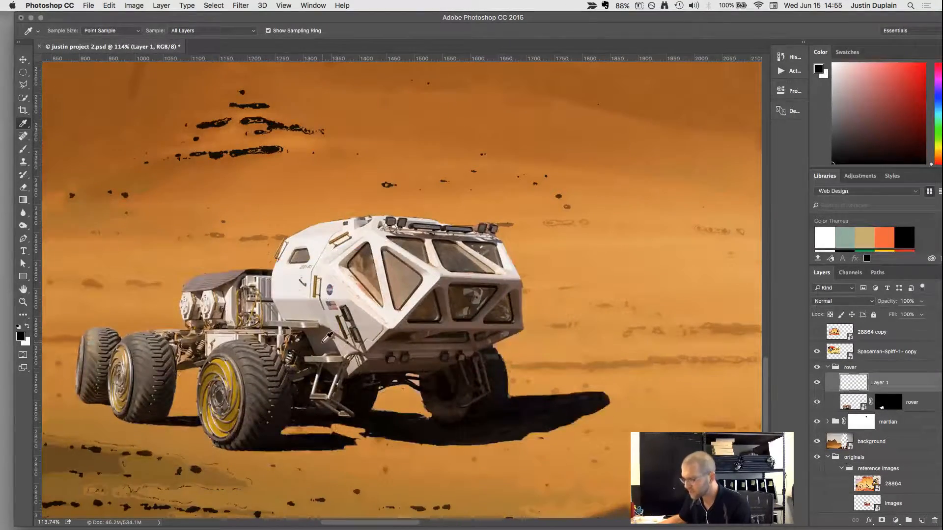
key(b)
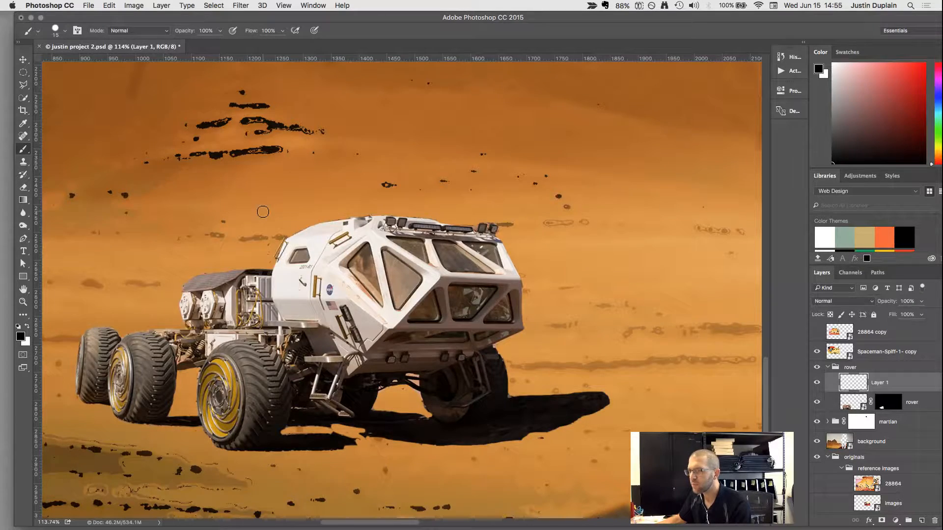
scroll(263, 211, down, 5)
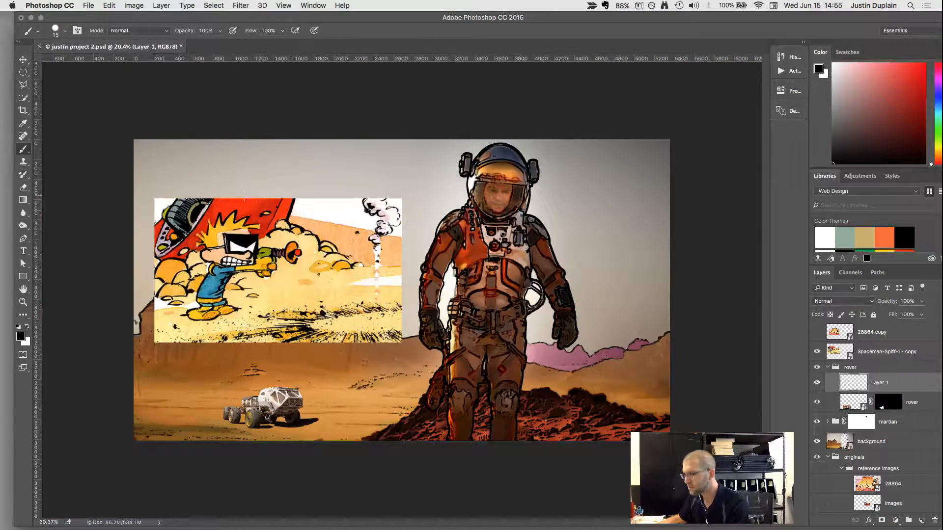
Sample the bright red of the cartoon spaceship in the reference image as the foreground colour.
key(i)
click(257, 212)
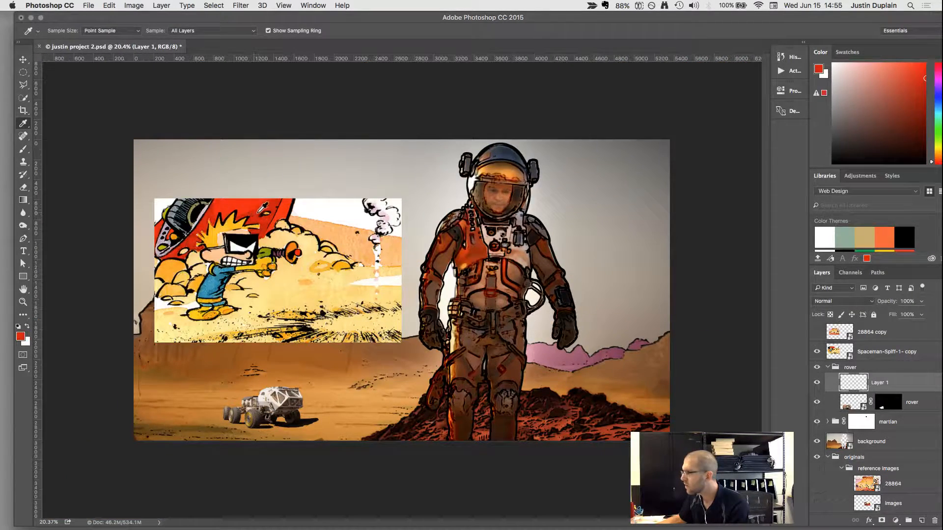
click(260, 211)
click(263, 210)
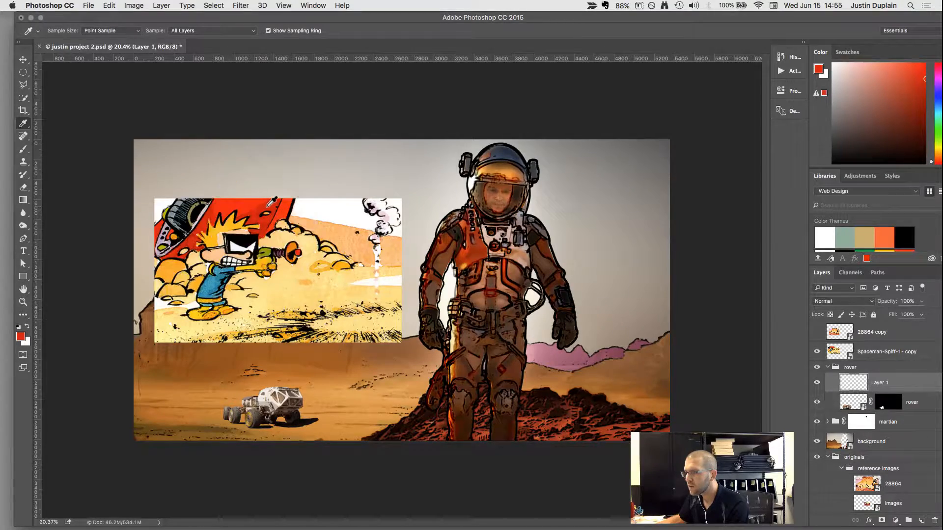
click(268, 206)
Try painting the sampled red across the rover's white cab with the brush enlarged to 30 px.
key(b)
scroll(254, 412, up, 4)
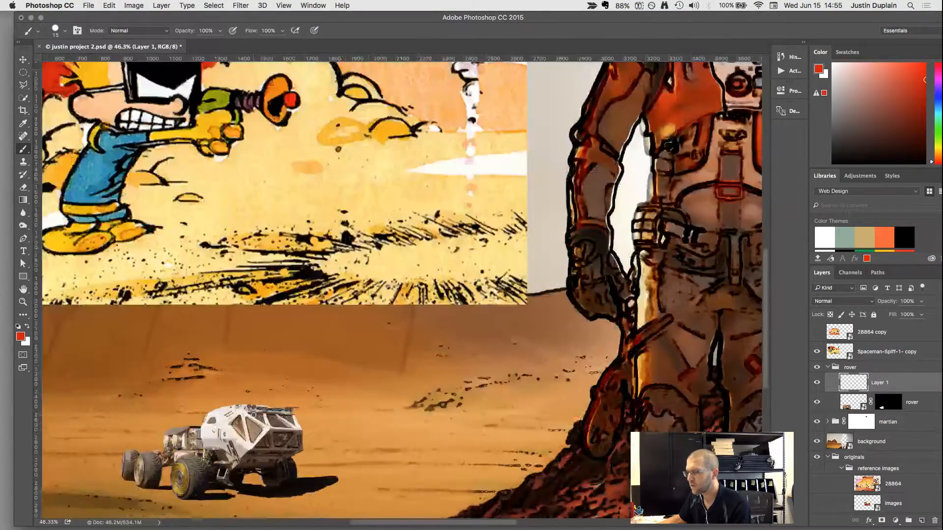
scroll(224, 430, down, 3)
scroll(316, 344, up, 10)
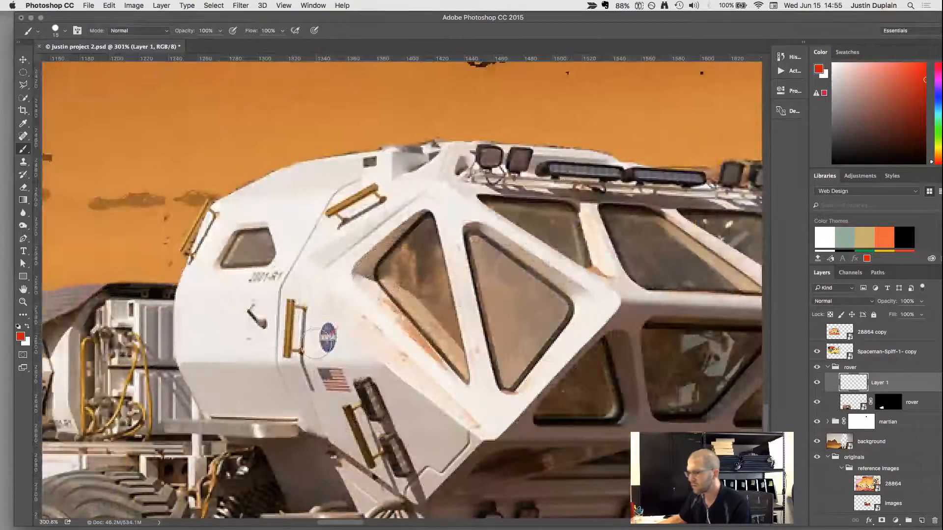
key(bracketright)
key(bracketright)
key(bracketright)
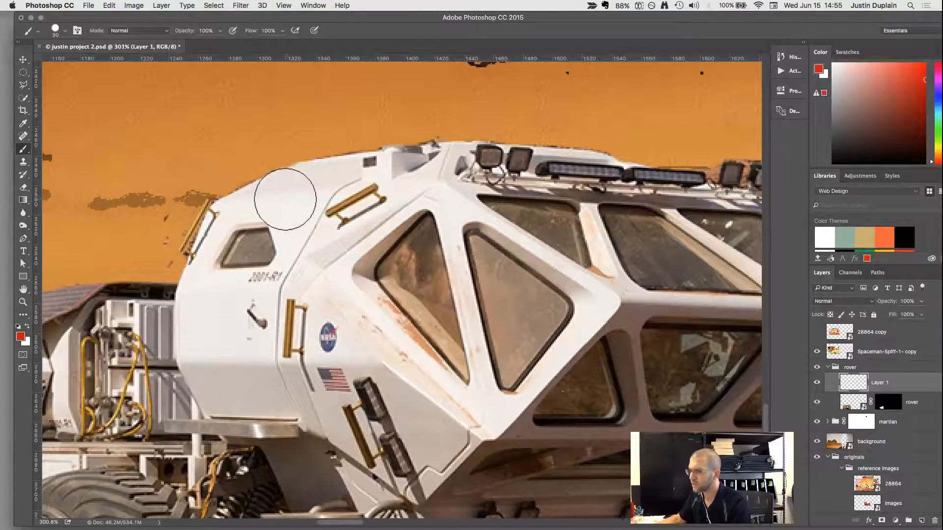
mouse_move(284, 205)
mouse_down()
mouse_move(296, 254)
mouse_move(289, 281)
mouse_move(237, 291)
mouse_move(213, 282)
mouse_move(256, 292)
mouse_move(279, 283)
mouse_move(401, 199)
mouse_move(354, 249)
mouse_move(342, 283)
mouse_move(465, 424)
mouse_up()
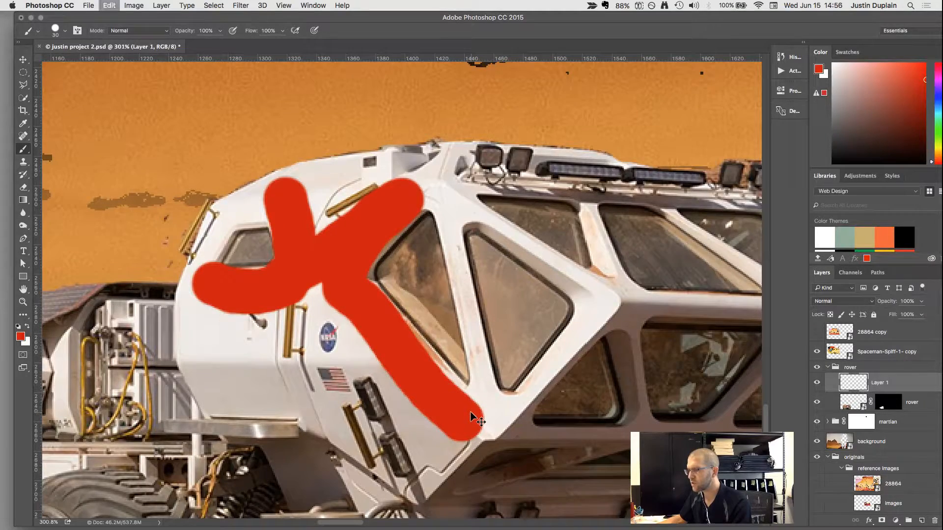
key(super+alt+z)
key(super+alt+z)
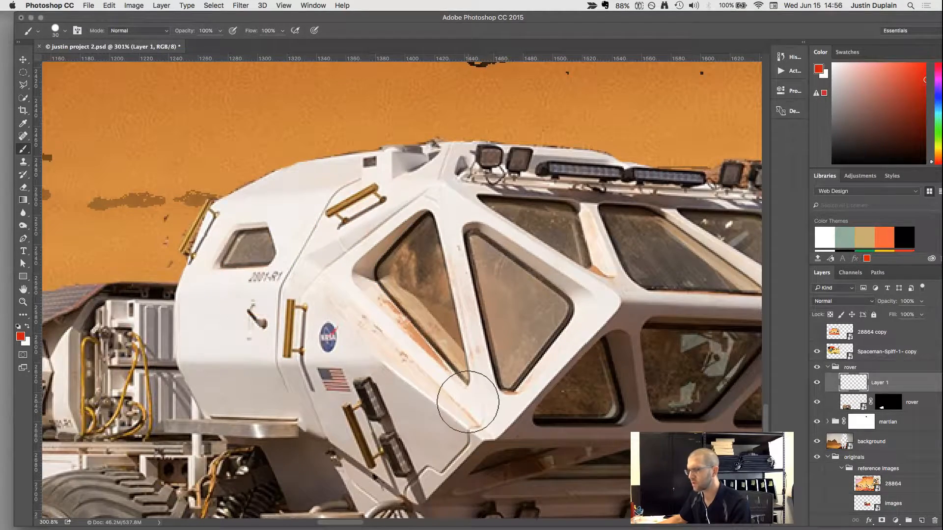
Start a Color Range selection and sample the white roof and upper hull panels of the rover's cab.
scroll(472, 397, down, 2)
click(214, 5)
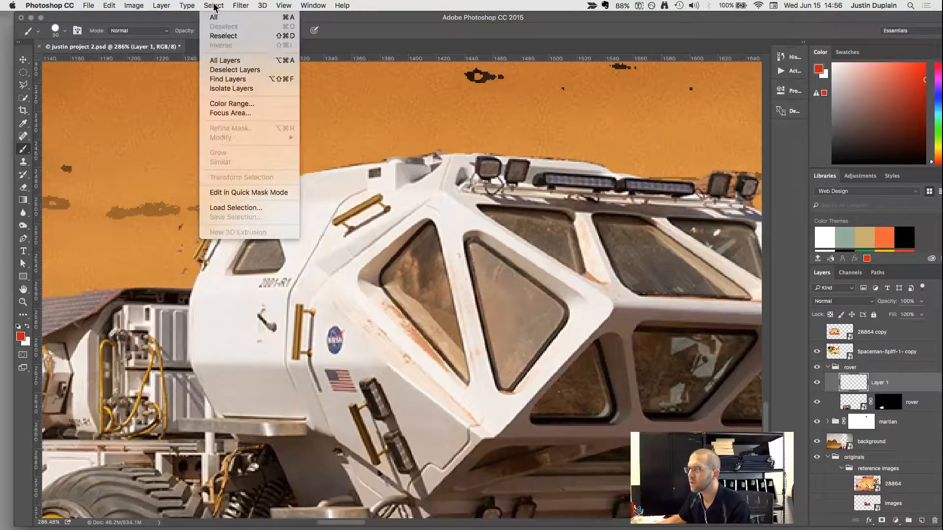
click(230, 104)
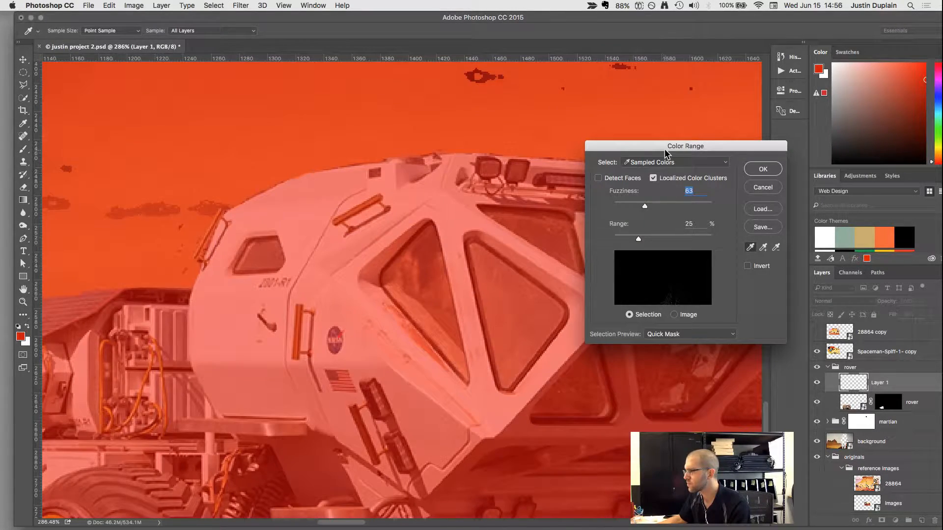
drag(665, 149, 675, 124)
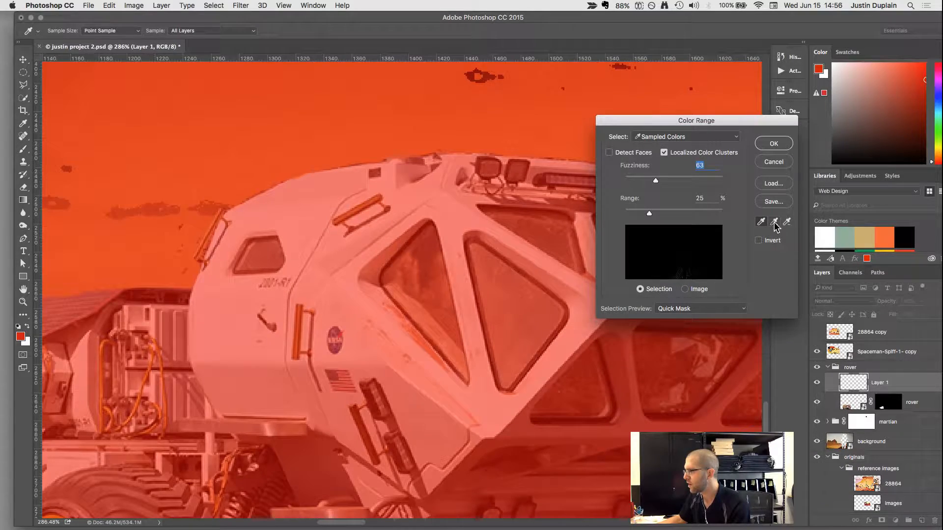
click(315, 207)
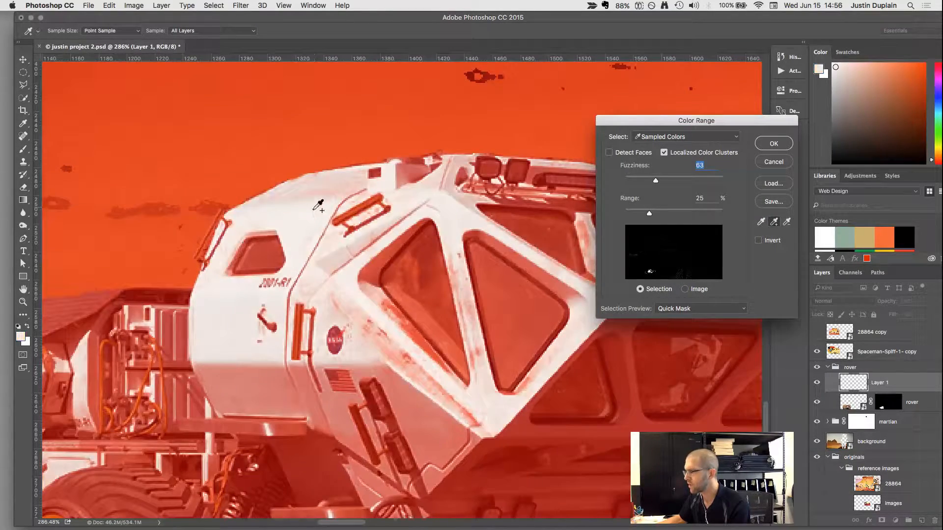
click(331, 186)
click(414, 199)
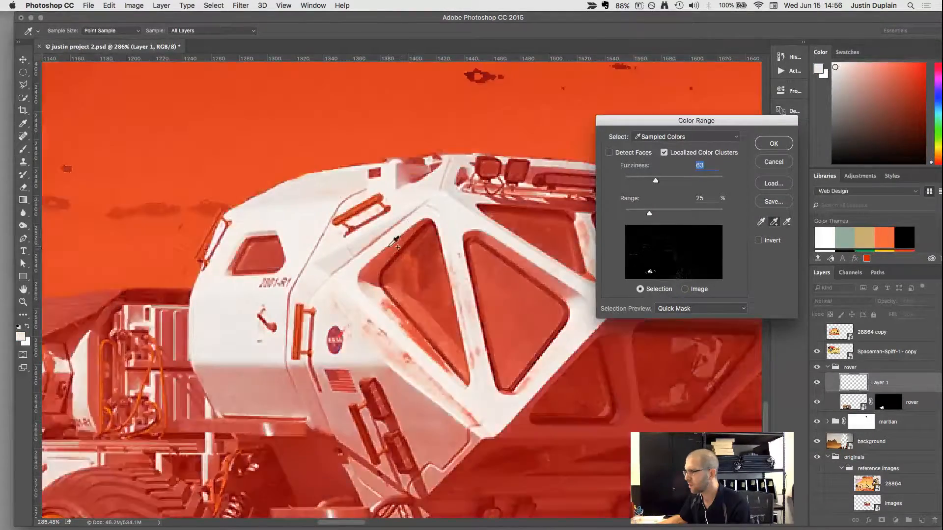
Add the recessed side window frame, the rust-streaked strut and the white side hull to the sampled colours.
click(381, 260)
click(374, 276)
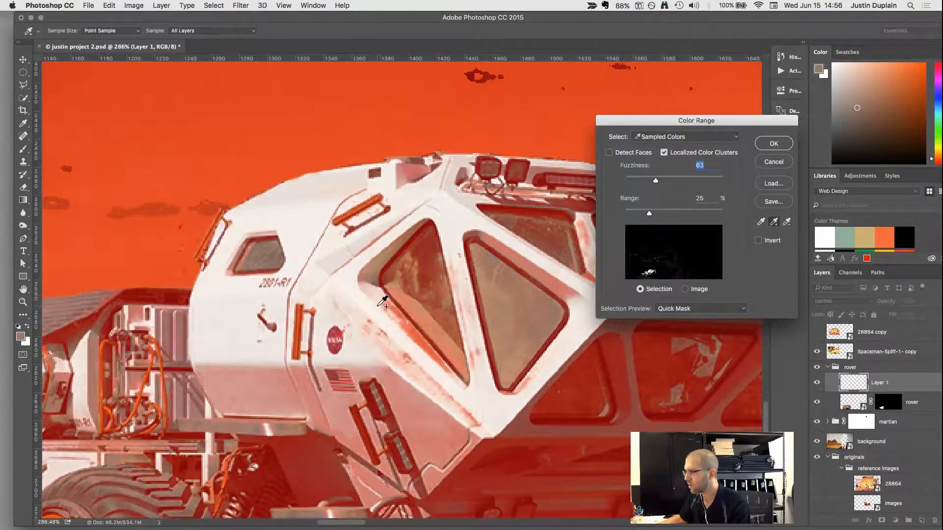
click(395, 308)
click(415, 332)
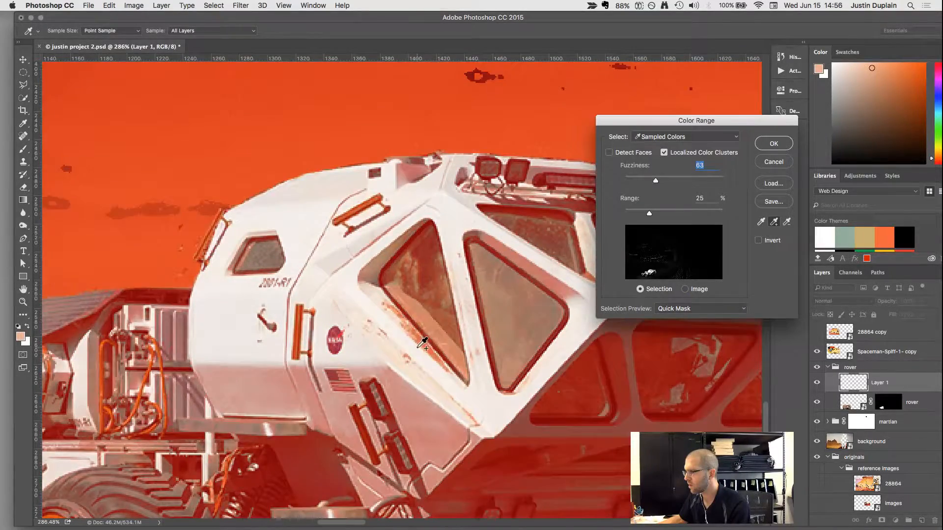
click(369, 340)
click(249, 330)
scroll(249, 330, down, 5)
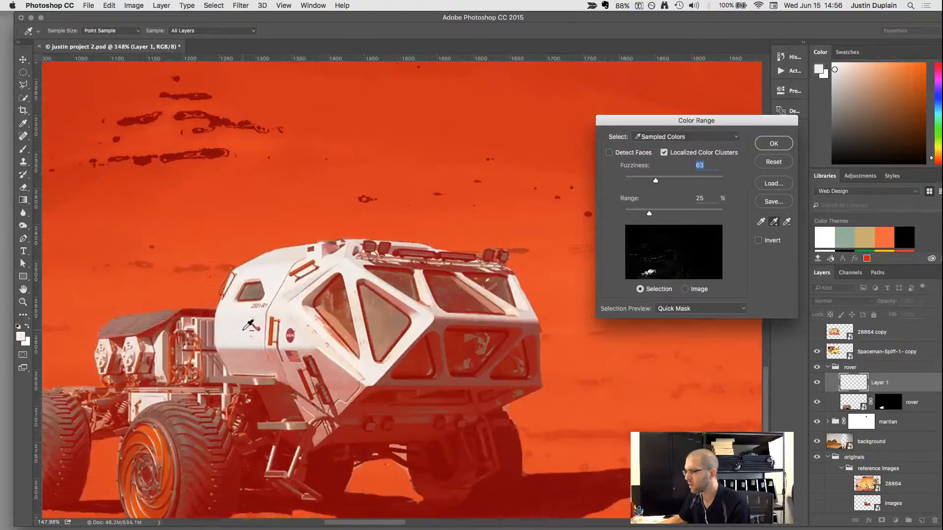
scroll(353, 377, up, 4)
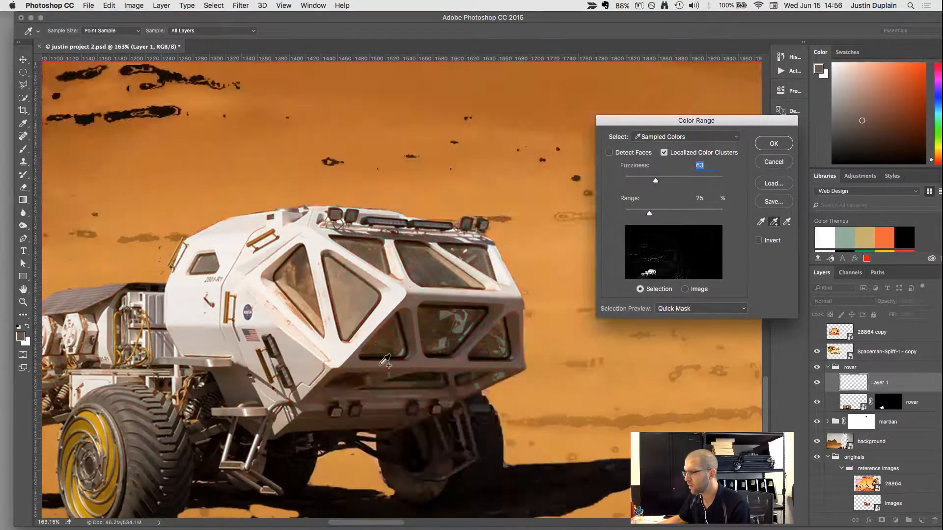
Add the shaded lower front, underside and side panel tones and the streaks below the side window to the Color Range.
click(418, 357)
click(415, 363)
click(394, 400)
click(384, 404)
click(388, 406)
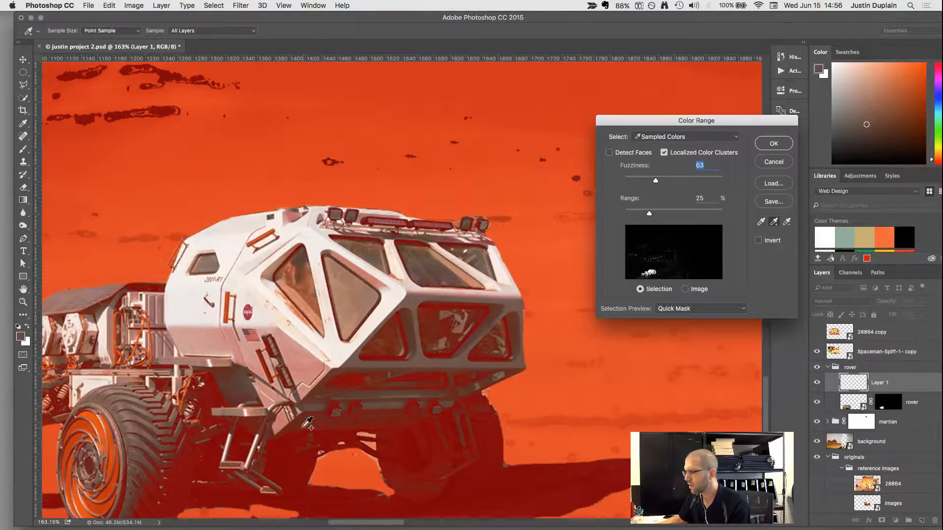
click(387, 406)
click(328, 428)
click(300, 362)
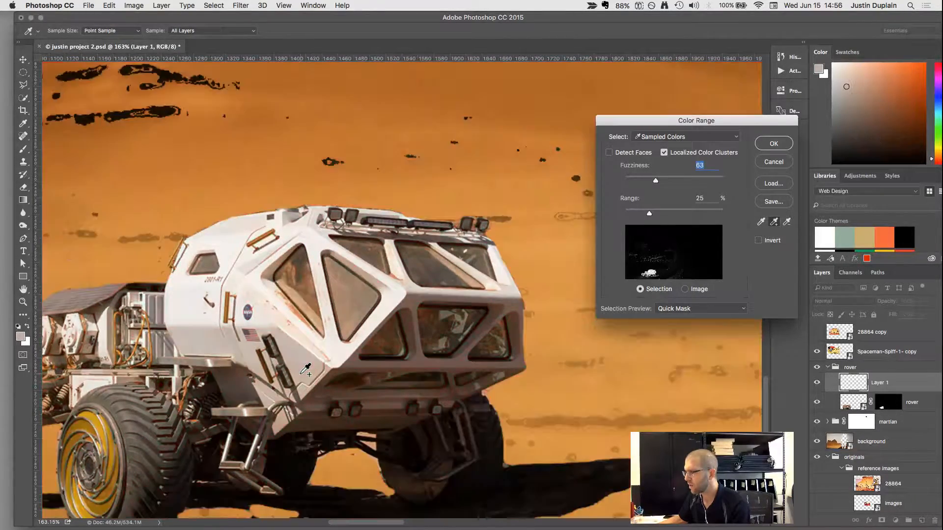
click(300, 316)
click(300, 317)
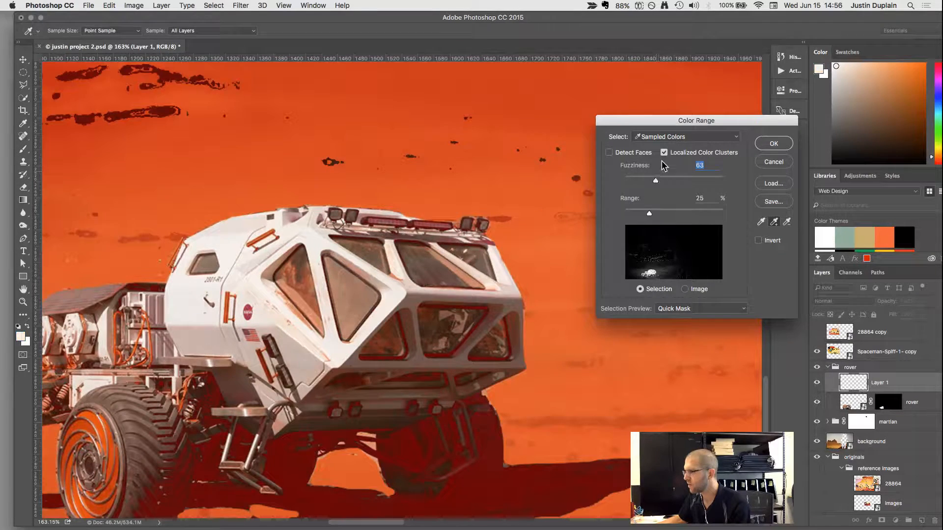
Lower the Color Range fuzziness to 23 and add tones along the cab's front corner and upper windshield frame.
drag(656, 181, 636, 183)
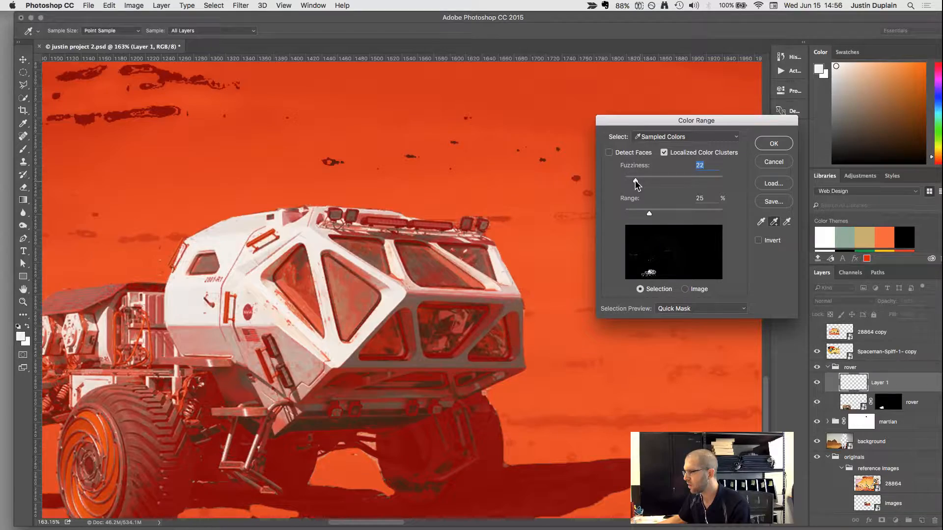
click(451, 295)
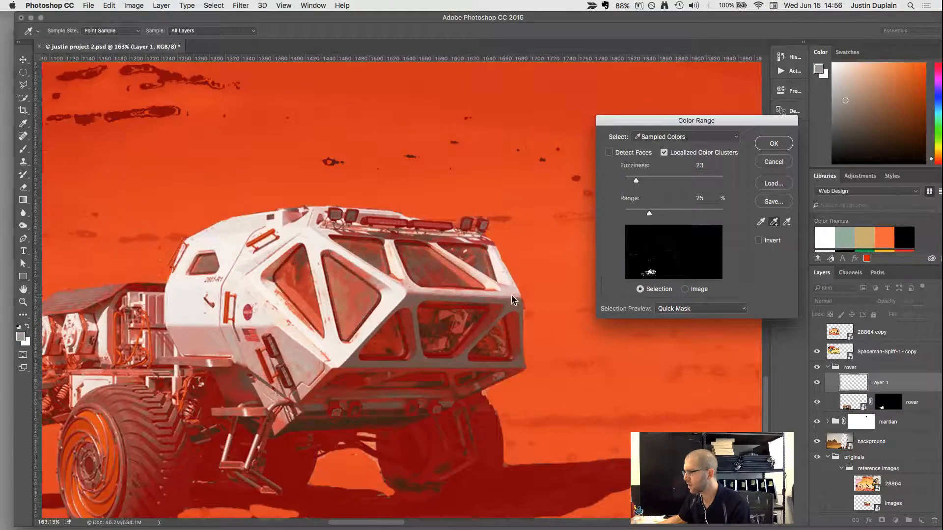
click(512, 296)
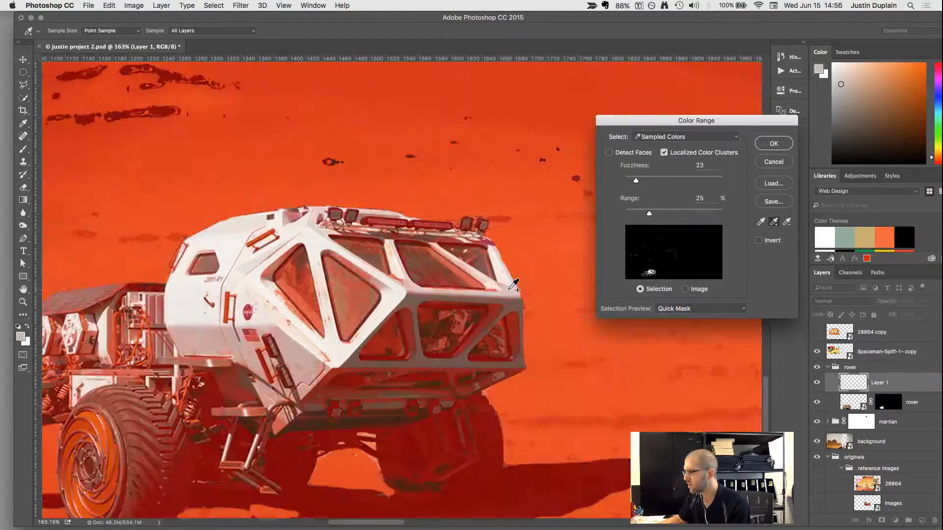
click(509, 284)
click(773, 222)
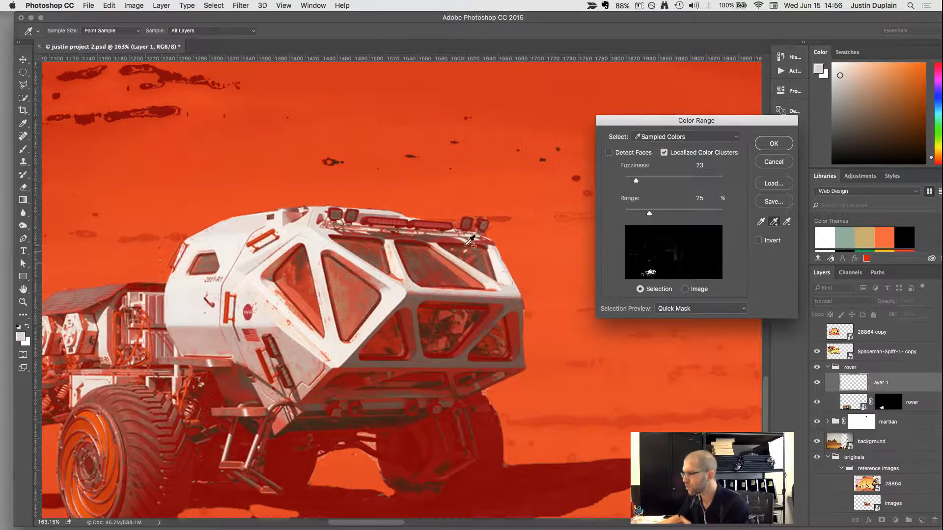
click(499, 286)
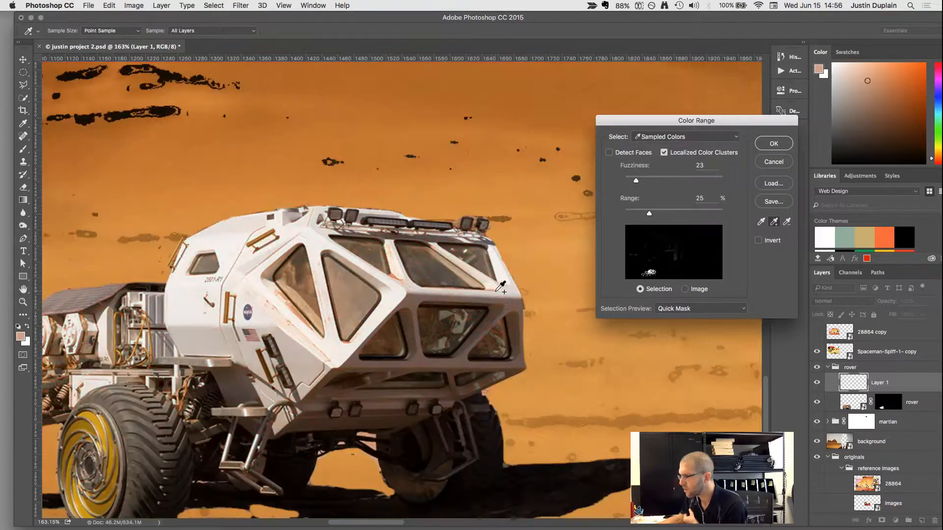
click(501, 287)
Add the shaded struts and frames around the rover's lower front windows to the sampled colours.
click(484, 328)
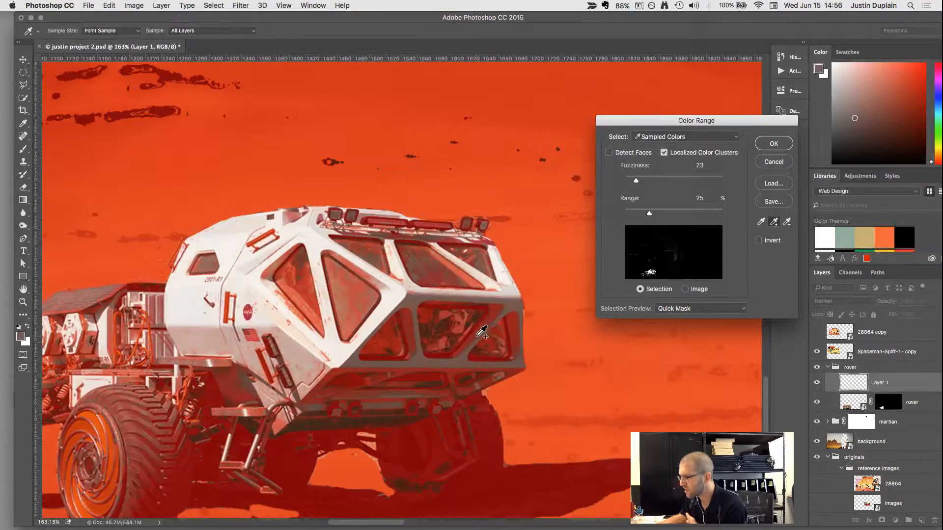
click(478, 335)
click(498, 303)
click(495, 307)
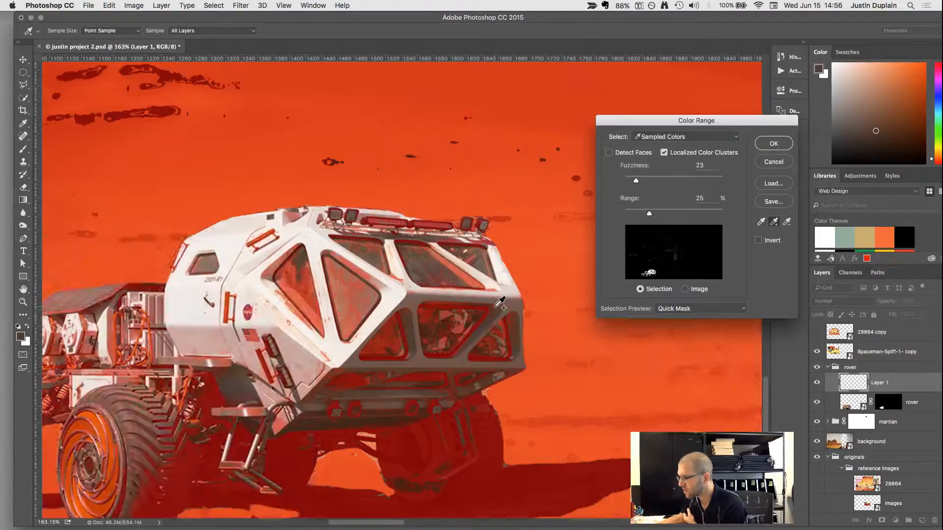
click(491, 310)
click(440, 313)
click(496, 360)
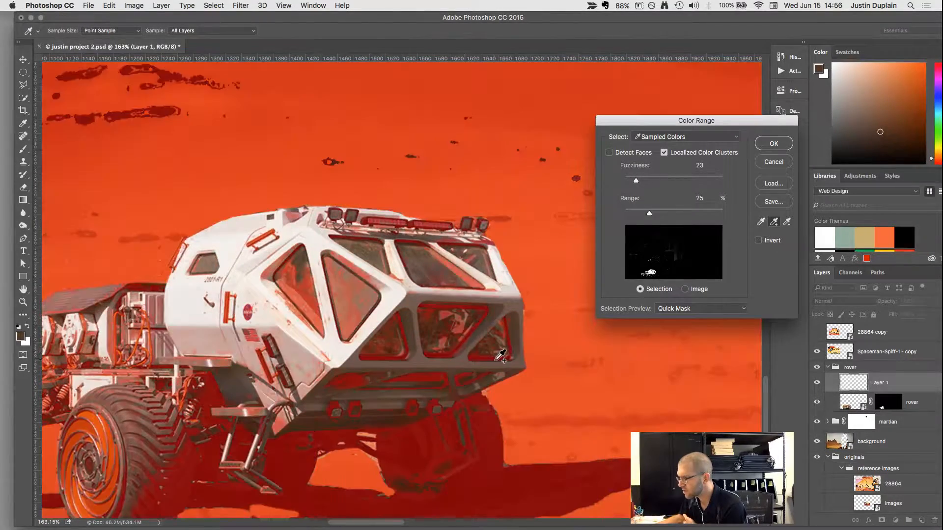
Add the dark underside, side hull and roof tones to the Color Range and create the selection.
click(376, 377)
click(368, 381)
click(357, 386)
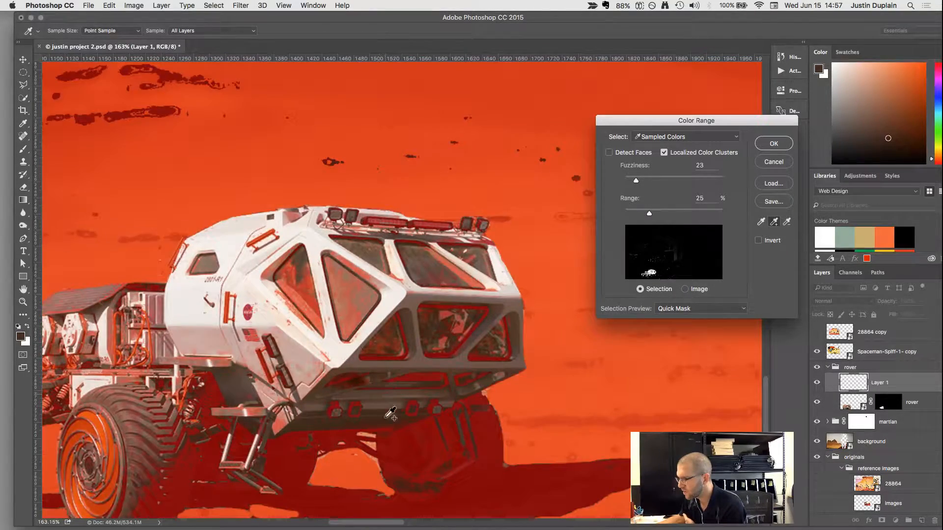
click(380, 418)
click(233, 386)
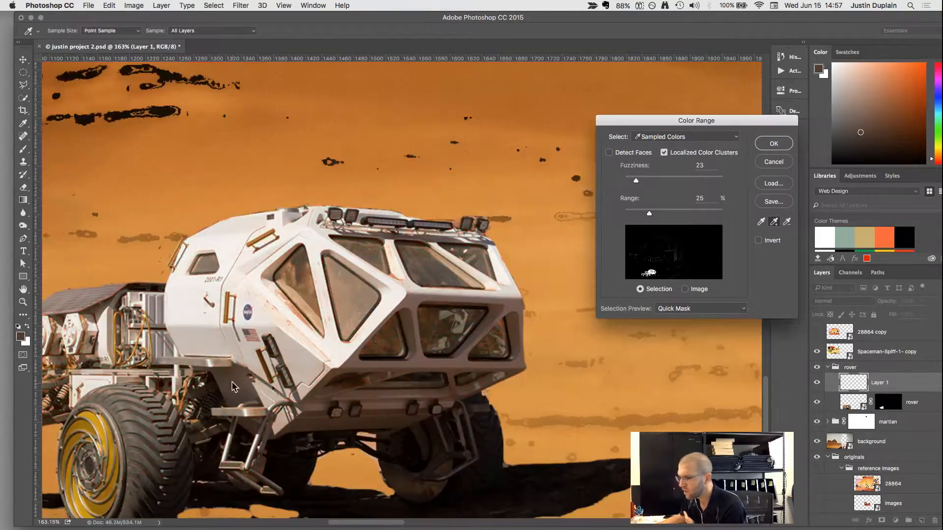
click(202, 334)
click(200, 242)
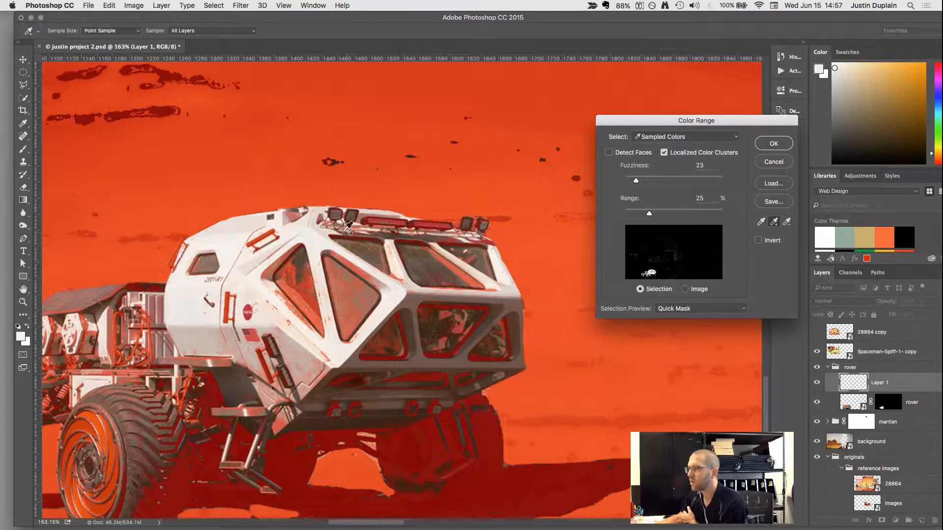
click(285, 234)
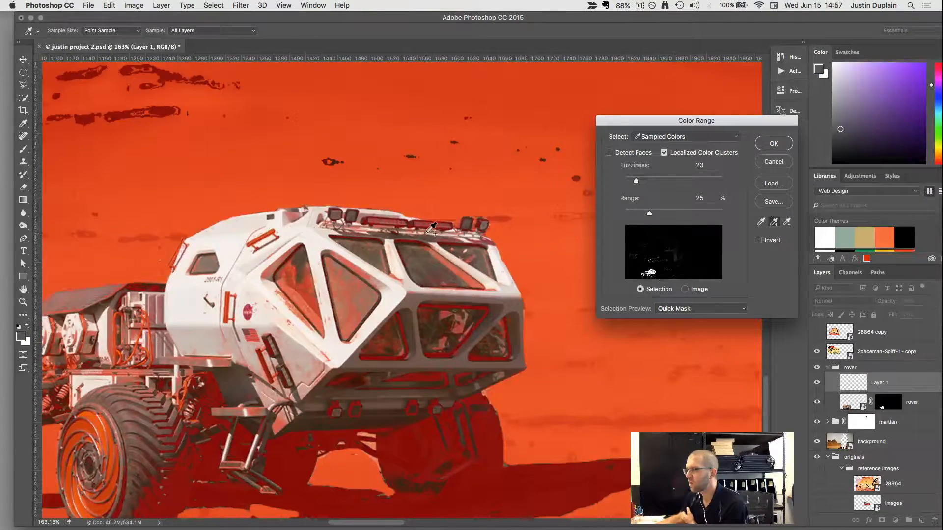
click(774, 144)
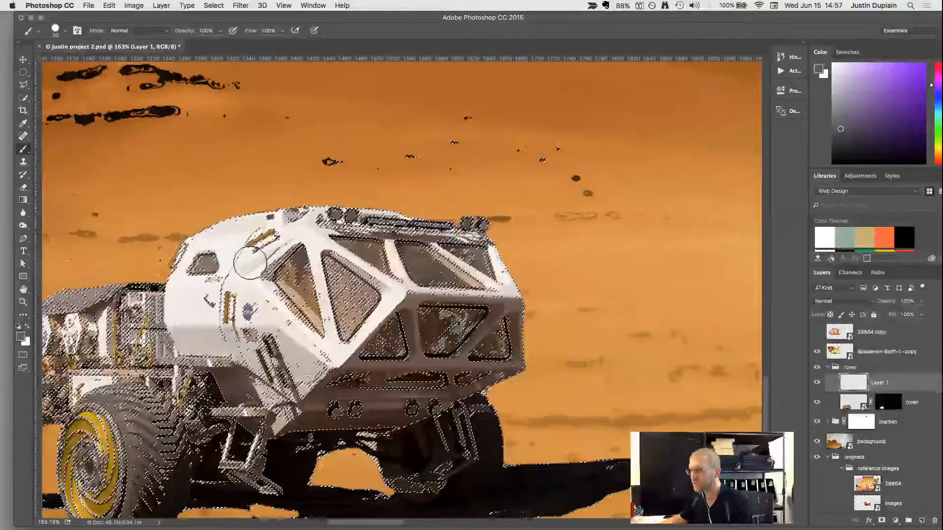
Sample the red of the cartoon spaceship in the reference picture as the foreground colour.
key(super+0)
scroll(255, 264, down, 6)
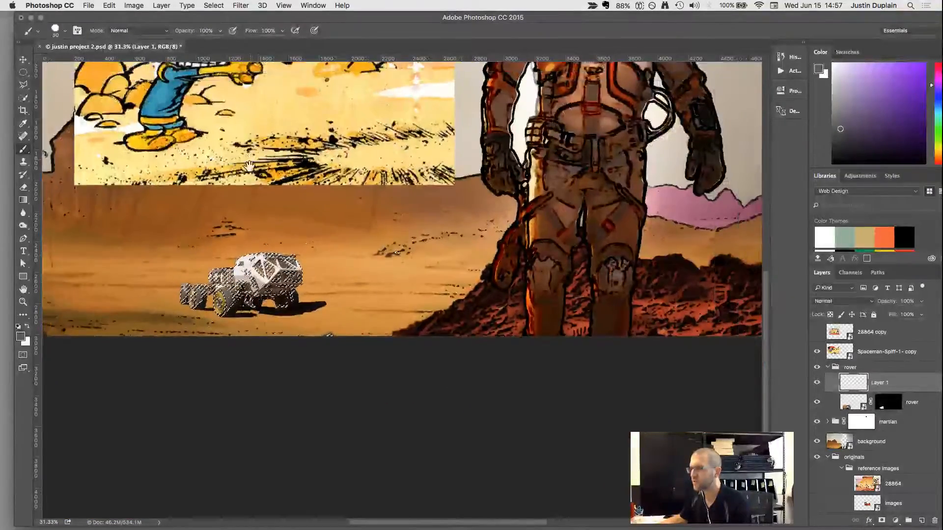
scroll(253, 294, up, 5)
key(i)
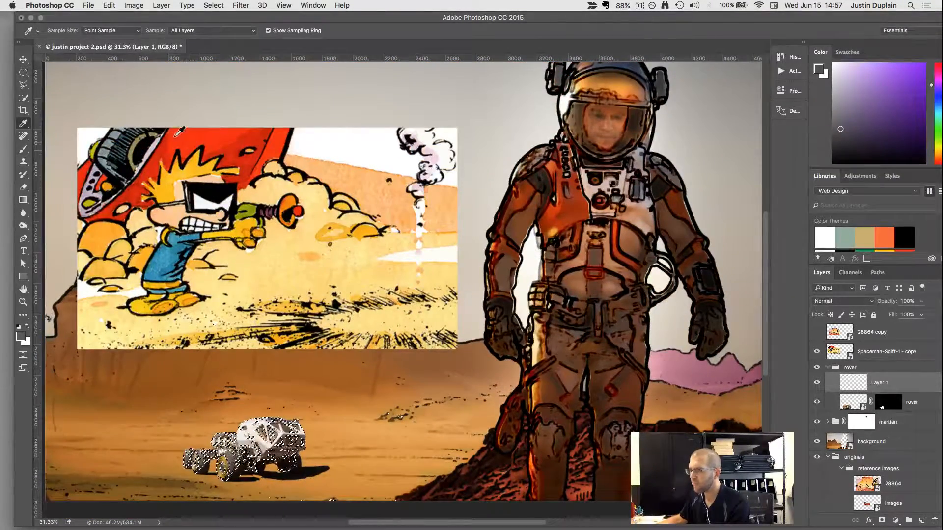
click(159, 151)
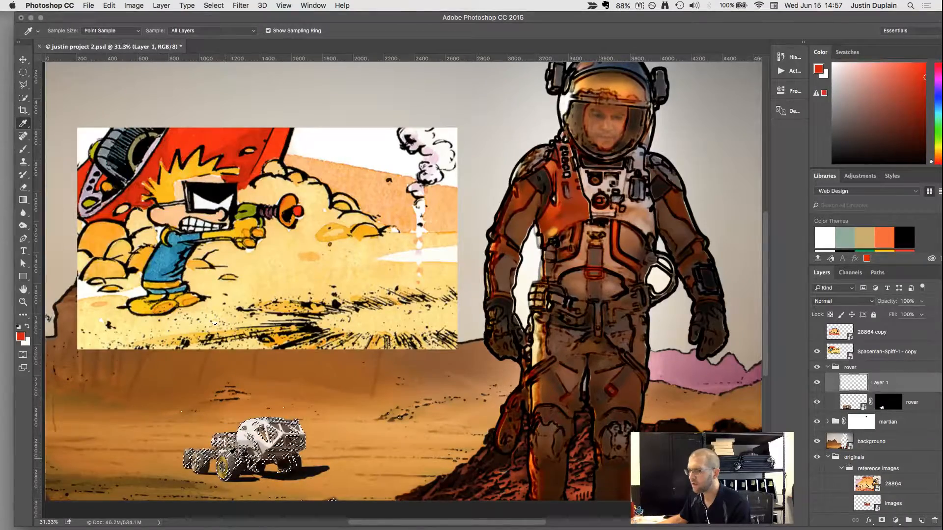
Enlarge the brush to 50 px and paint red across the selected roof, side and front of the rover's cab.
scroll(215, 323, up, 6)
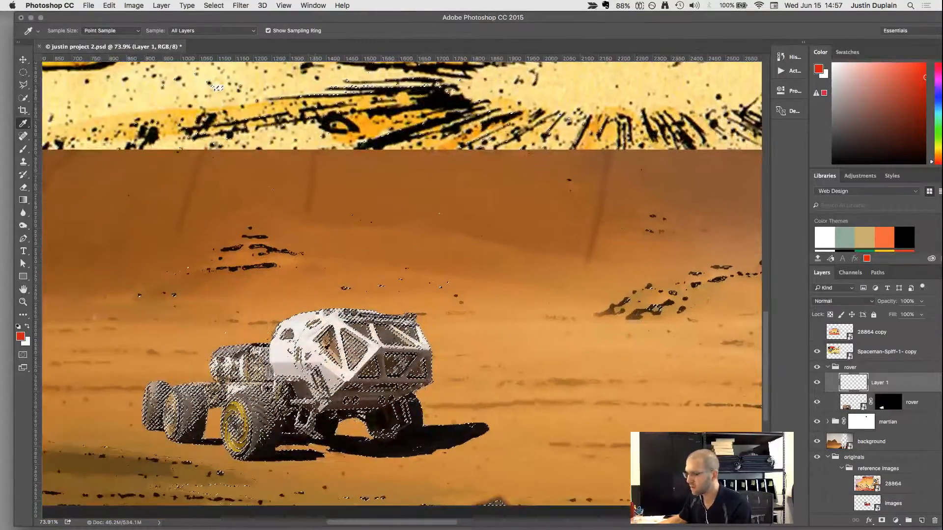
scroll(319, 350, up, 5)
key(b)
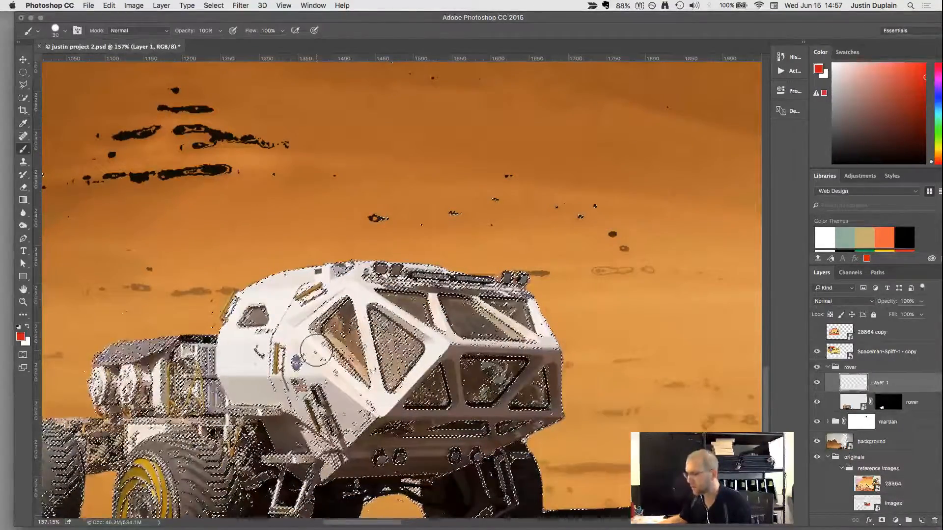
key(bracketright)
key(bracketright)
key(bracketright)
mouse_move(306, 290)
mouse_down()
mouse_move(243, 355)
mouse_move(250, 325)
mouse_move(284, 271)
mouse_move(308, 290)
mouse_move(421, 274)
mouse_move(396, 280)
mouse_move(517, 301)
mouse_move(523, 314)
mouse_move(449, 341)
mouse_move(436, 359)
mouse_move(443, 343)
mouse_move(495, 382)
mouse_move(430, 422)
mouse_move(373, 422)
mouse_move(373, 433)
mouse_move(391, 436)
mouse_move(327, 462)
mouse_move(241, 378)
mouse_move(291, 321)
mouse_move(263, 298)
mouse_move(232, 316)
mouse_move(269, 284)
mouse_up()
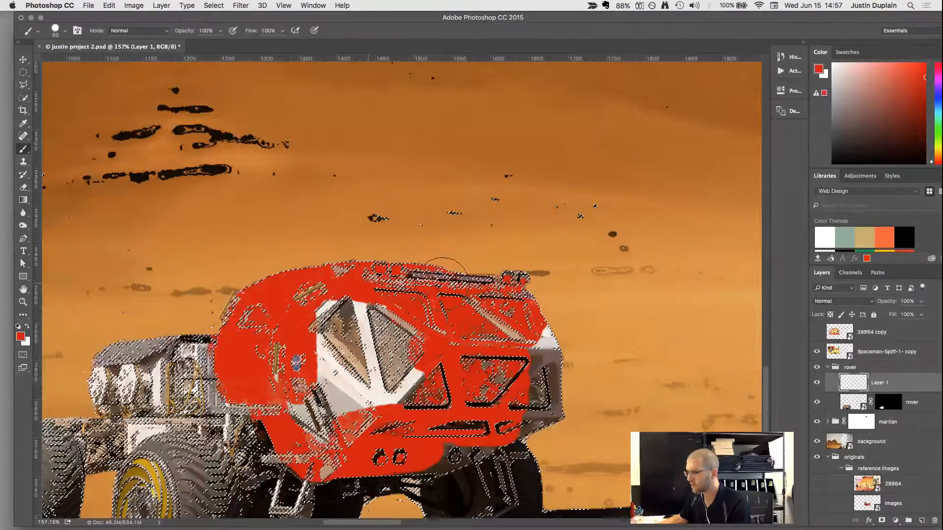
Finish the red on the side window frames and lower front, then deselect and cover the cab's remaining gaps.
mouse_move(443, 282)
mouse_down()
mouse_move(548, 356)
mouse_move(540, 420)
mouse_move(486, 437)
mouse_move(476, 398)
mouse_move(361, 366)
mouse_move(329, 388)
mouse_move(312, 339)
mouse_move(420, 344)
mouse_up()
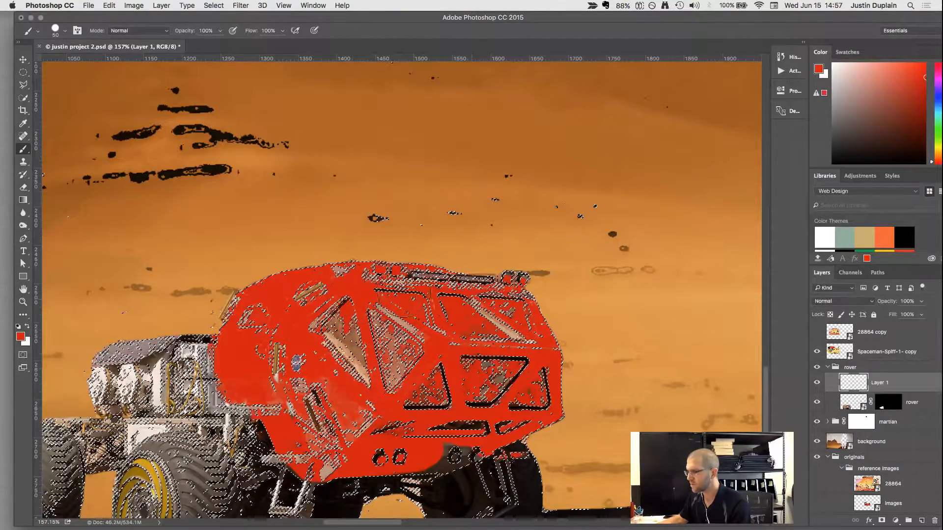
mouse_move(353, 470)
mouse_down()
mouse_move(446, 438)
mouse_move(426, 468)
mouse_move(513, 435)
mouse_move(364, 447)
mouse_up()
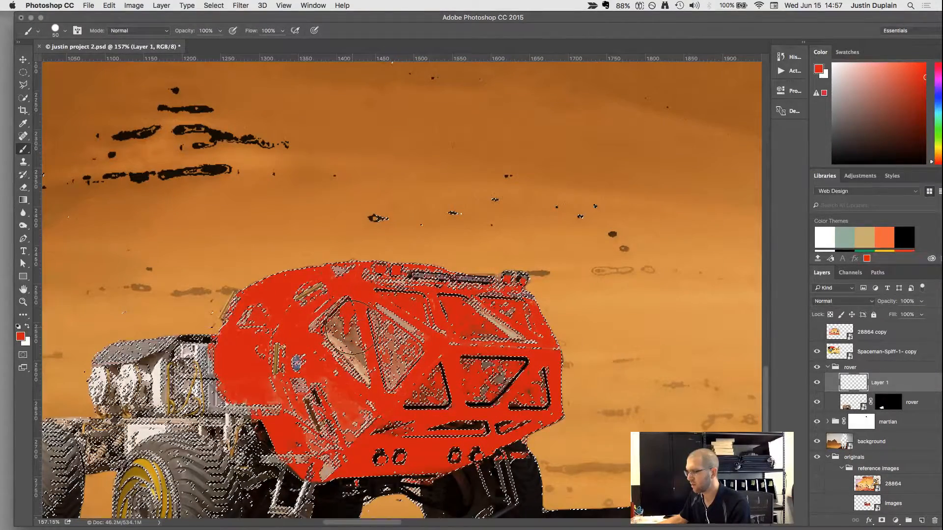
key(super+d)
mouse_move(432, 337)
mouse_down()
mouse_move(355, 335)
mouse_move(303, 315)
mouse_move(341, 314)
mouse_move(400, 346)
mouse_move(394, 376)
mouse_move(311, 376)
mouse_move(312, 386)
mouse_move(377, 413)
mouse_move(501, 378)
mouse_move(426, 422)
mouse_move(522, 399)
mouse_move(528, 380)
mouse_move(467, 346)
mouse_move(505, 319)
mouse_move(339, 286)
mouse_move(279, 331)
mouse_move(289, 403)
mouse_move(328, 456)
mouse_move(304, 451)
mouse_move(443, 441)
mouse_move(540, 382)
mouse_move(423, 365)
mouse_move(427, 387)
mouse_up()
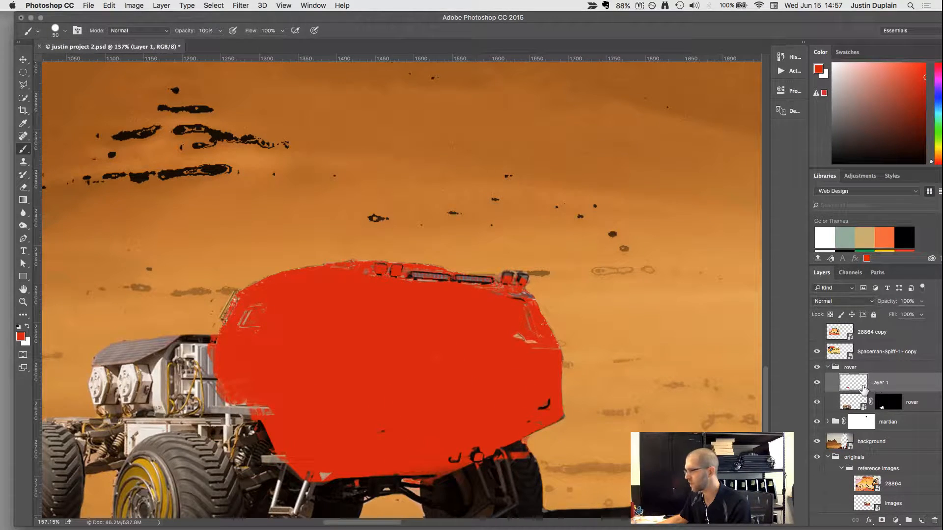
Try the Darken, Multiply, Color Burn and Linear Burn blend modes on Layer 1, returning to Color Burn.
key(v)
key(alt+shift+k)
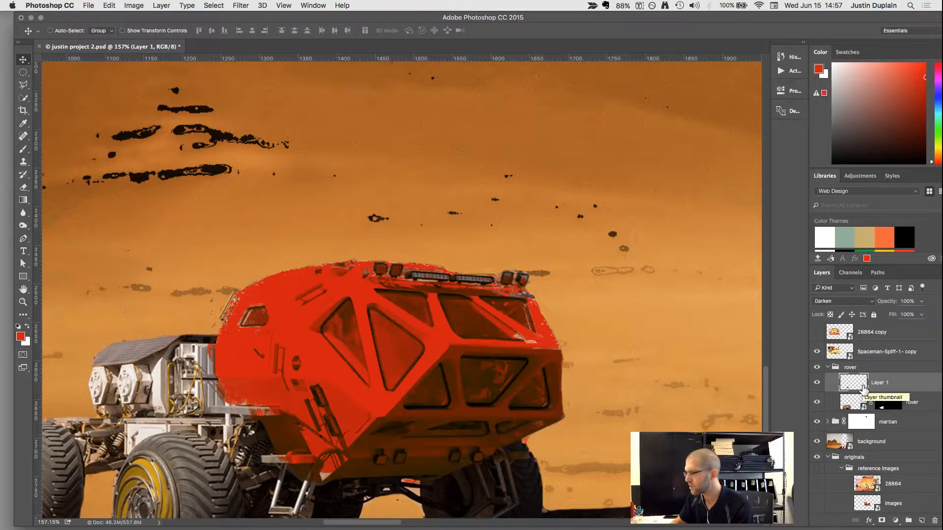
key(alt+shift+m)
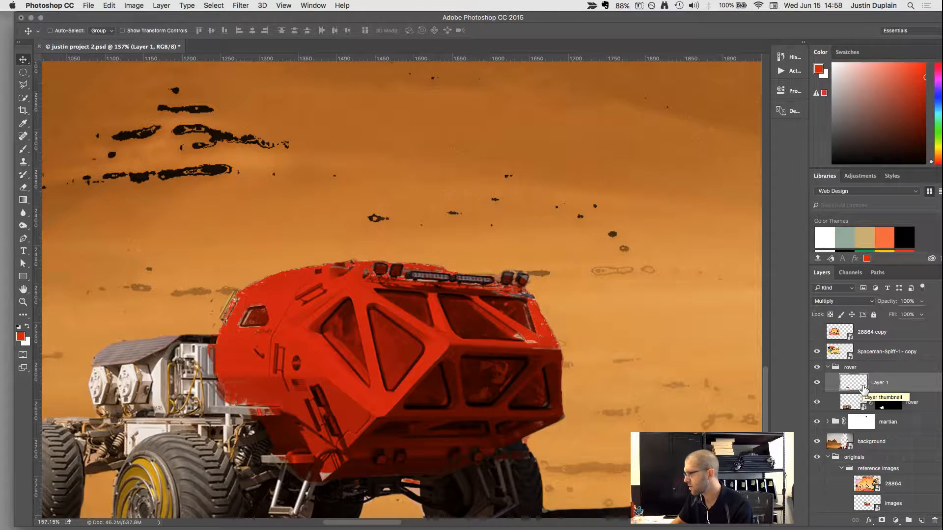
key(alt+shift+b)
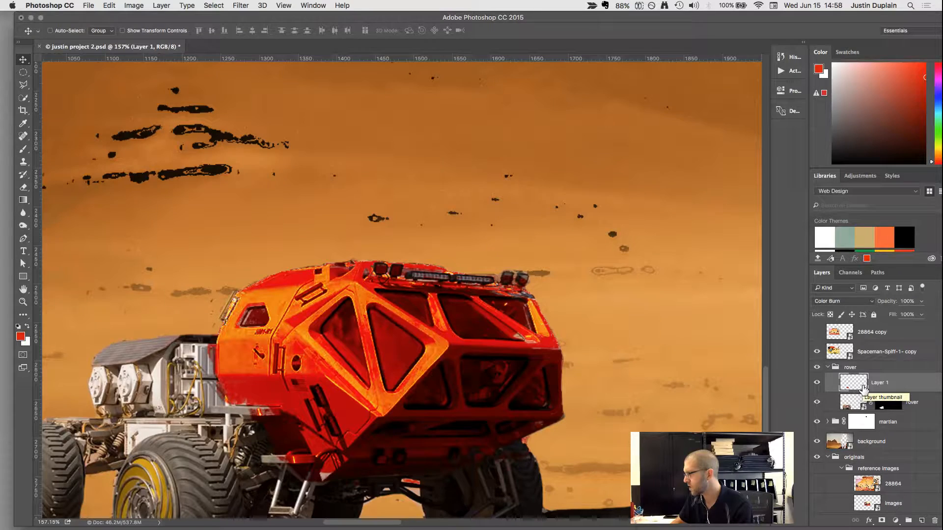
key(alt+shift+n)
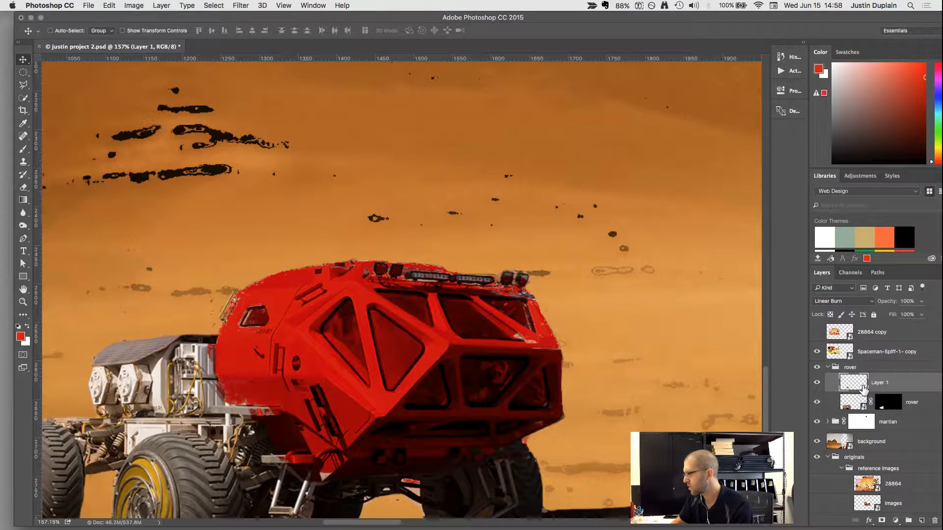
key(alt+shift+b)
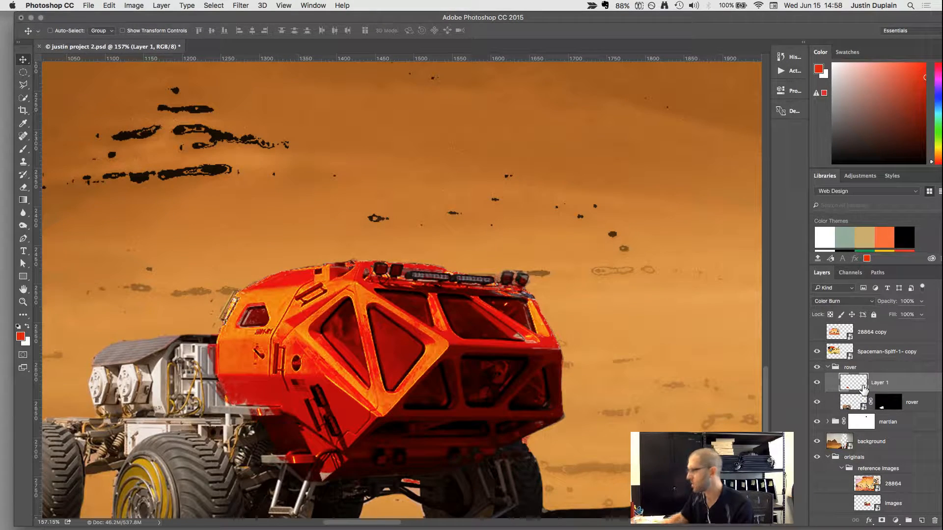
Reduce the opacity of Layer 1 to 79% and compare the rover with the cartoon reference.
click(921, 301)
drag(922, 313, 906, 316)
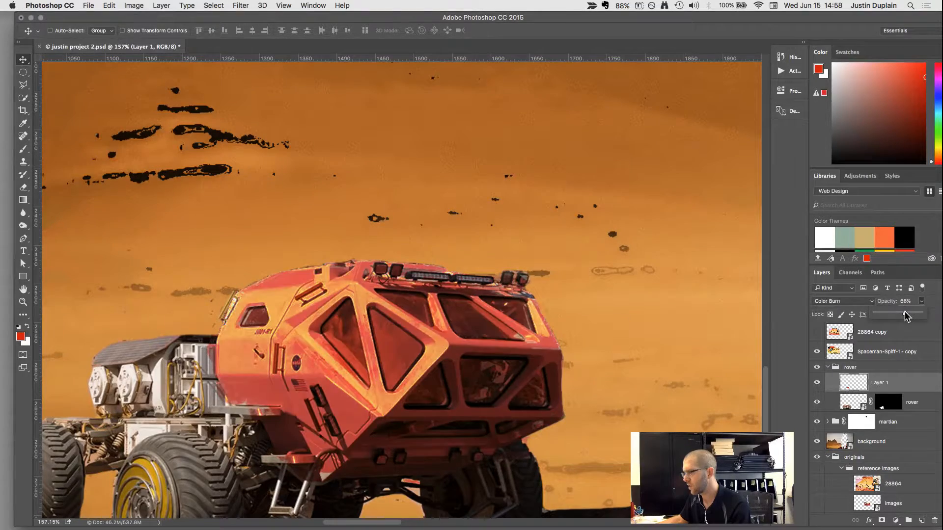
scroll(556, 357, down, 10)
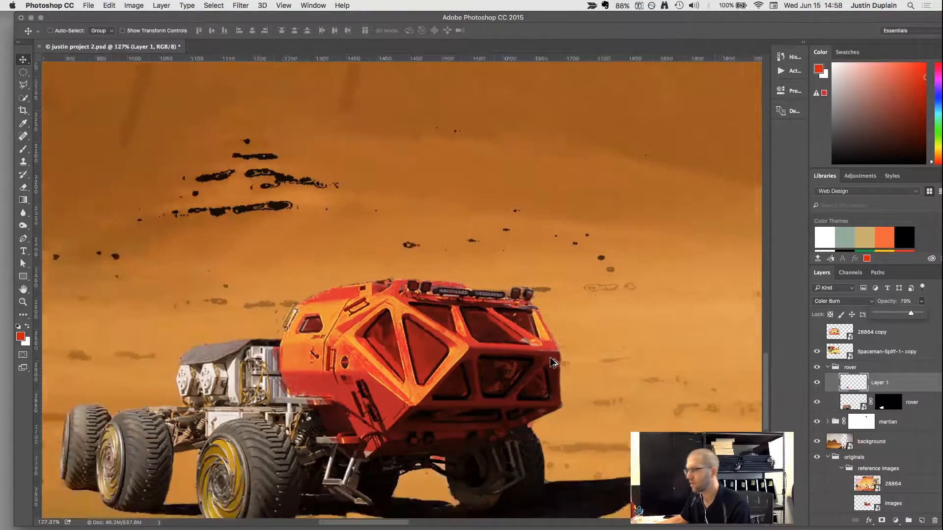
scroll(553, 362, down, 2)
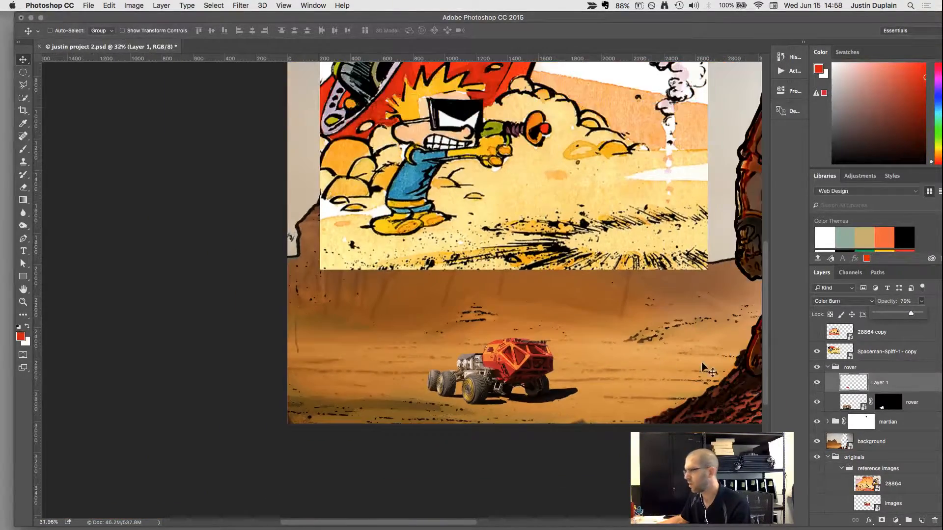
Cycle Layer 1 through blend modes such as Linear Burn, Soft Light, Linear Light, Saturation, Normal and Darken, settling on Multiply.
key(shift+plus)
key(shift+plus)
key(shift+plus)
key(shift+plus)
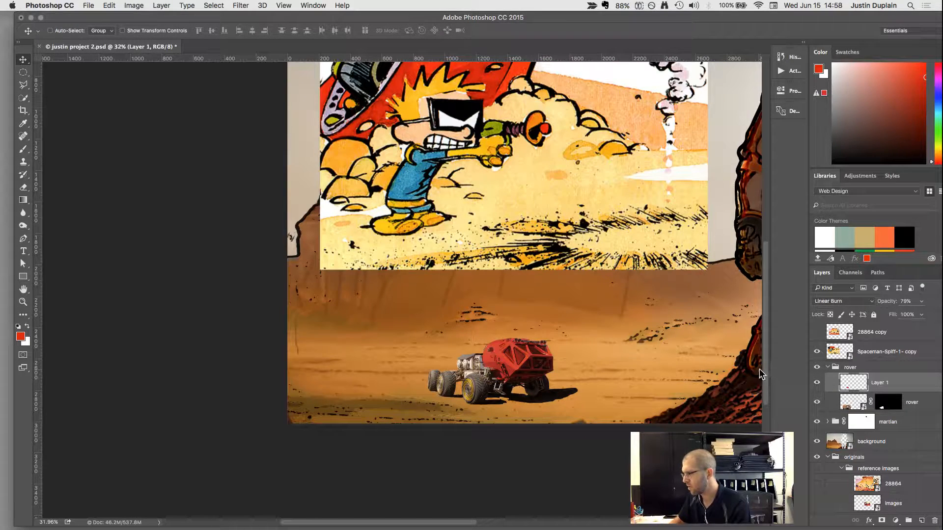
key(shift+plus)
key(shift+plus)
key(shift+plus)
key(shift+plus)
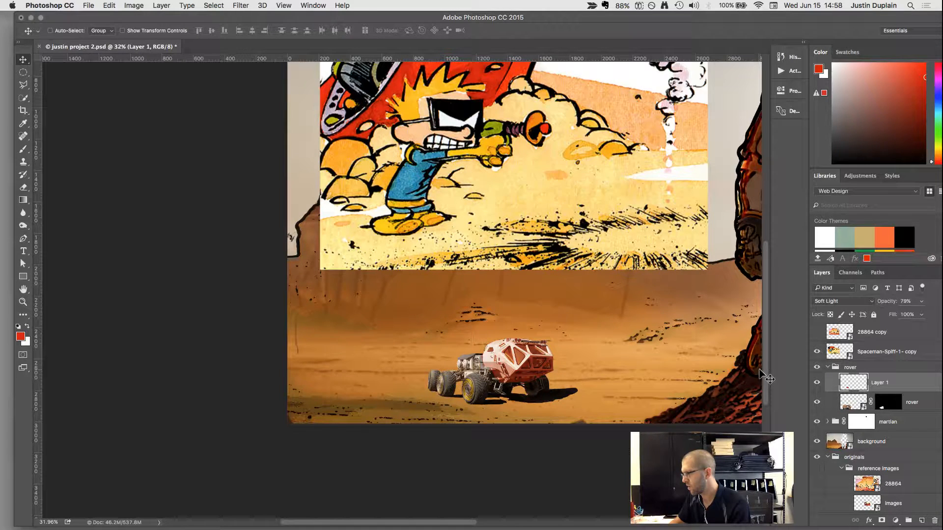
key(shift+plus)
key(shift+plus)
key(shift+plus)
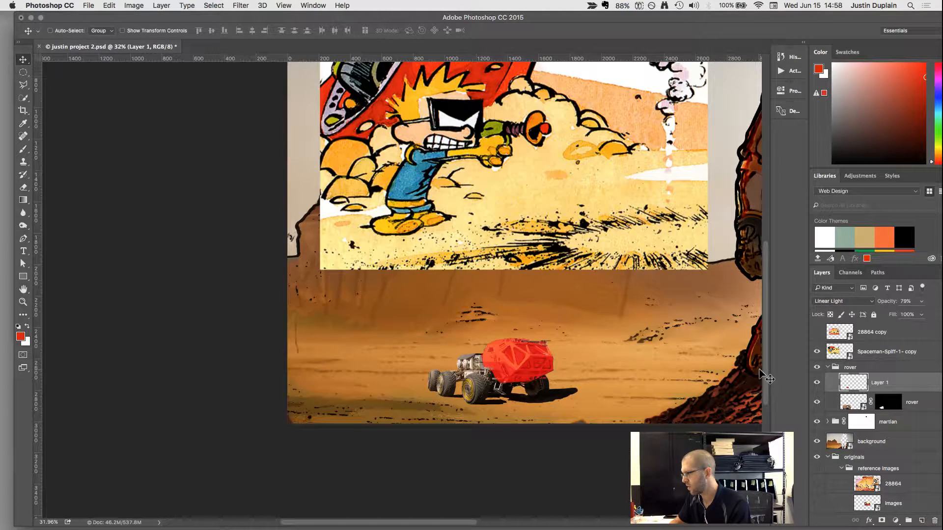
key(shift+plus)
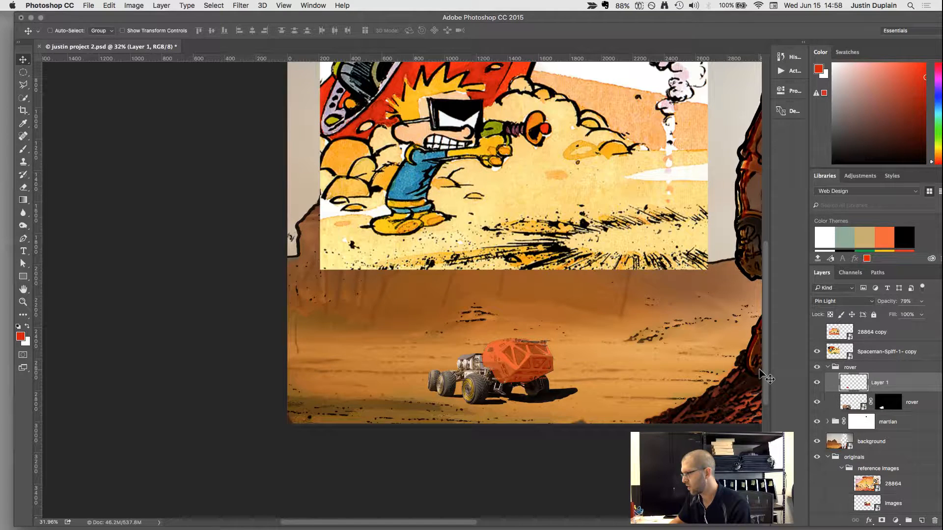
key(shift+plus)
key(shift+plus)
key(shift+plus)
key(shift+plus)
key(shift+plus)
key(shift+plus)
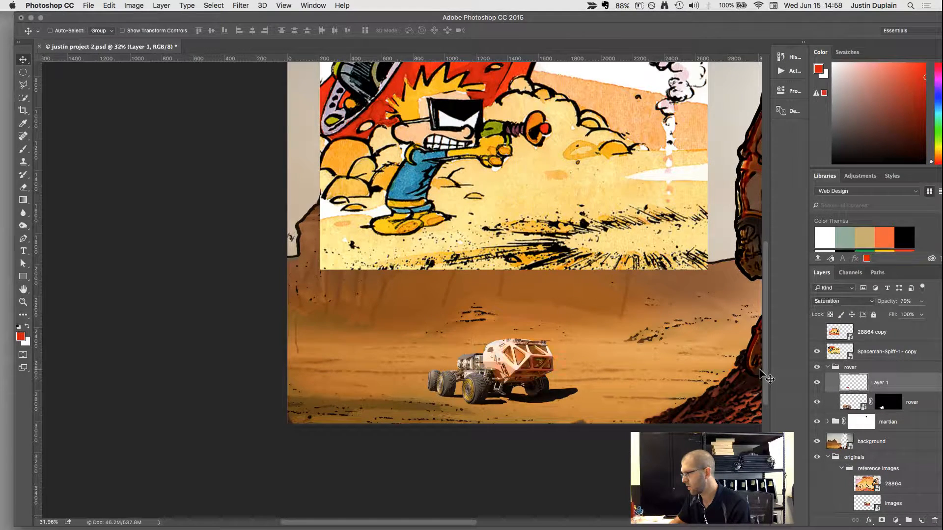
key(shift+plus)
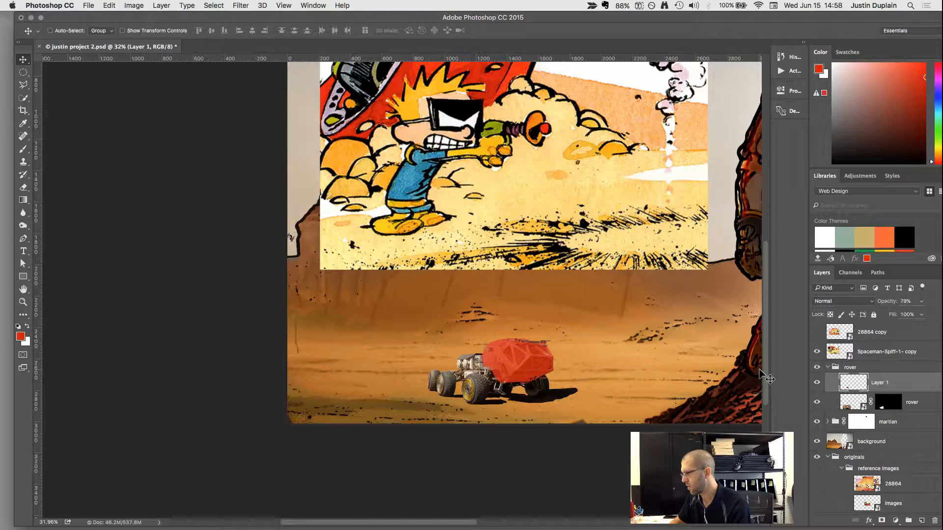
key(shift+plus)
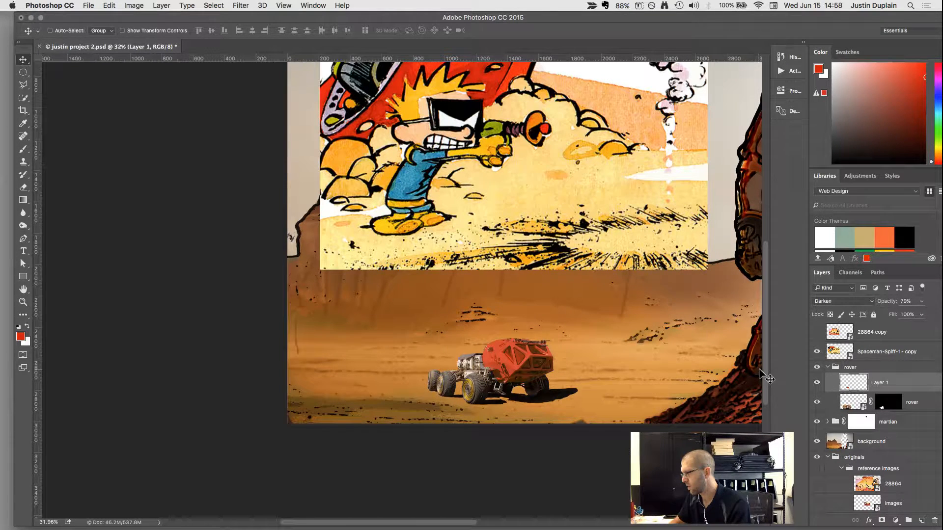
key(shift+plus)
key(shift+plus)
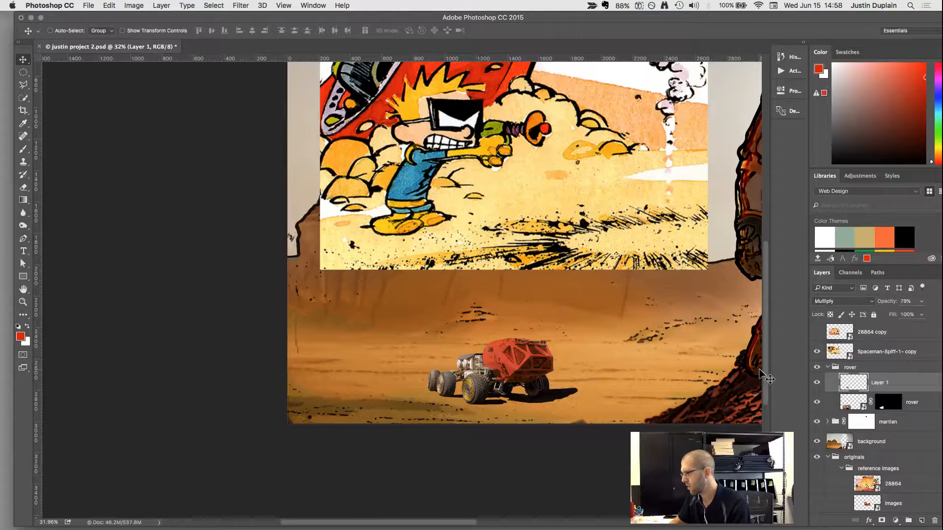
Reduce the brush to 20 px and paint red over the white equipment and panels behind the rover's cab.
scroll(486, 381, up, 10)
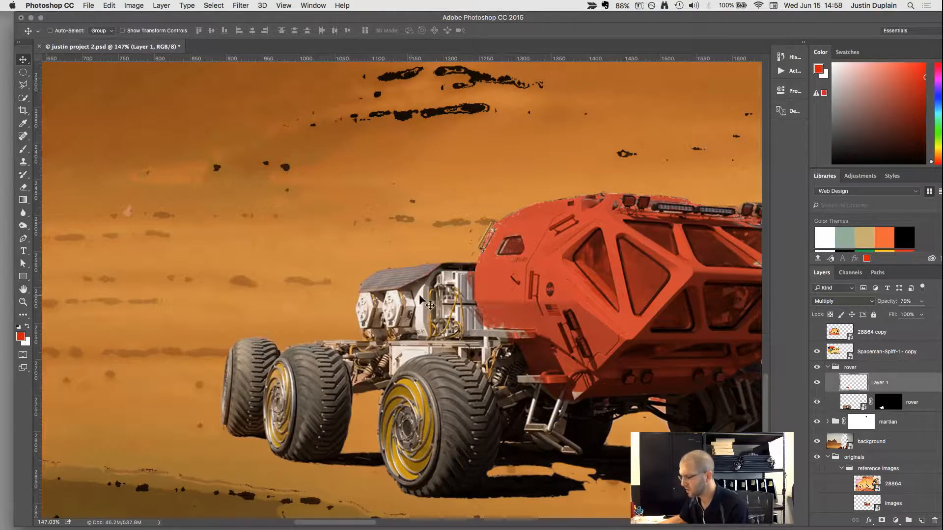
key(b)
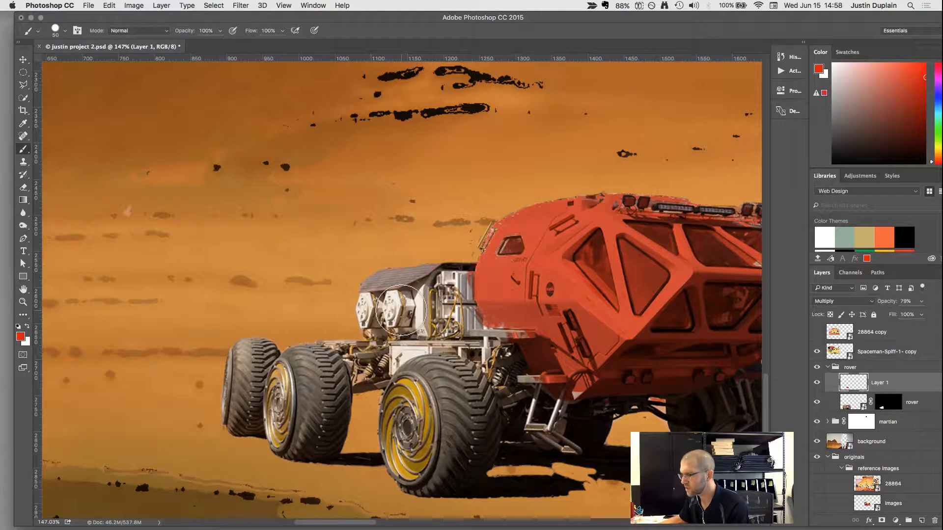
key(bracketleft)
key(bracketleft)
key(bracketleft)
key(bracketleft)
key(bracketleft)
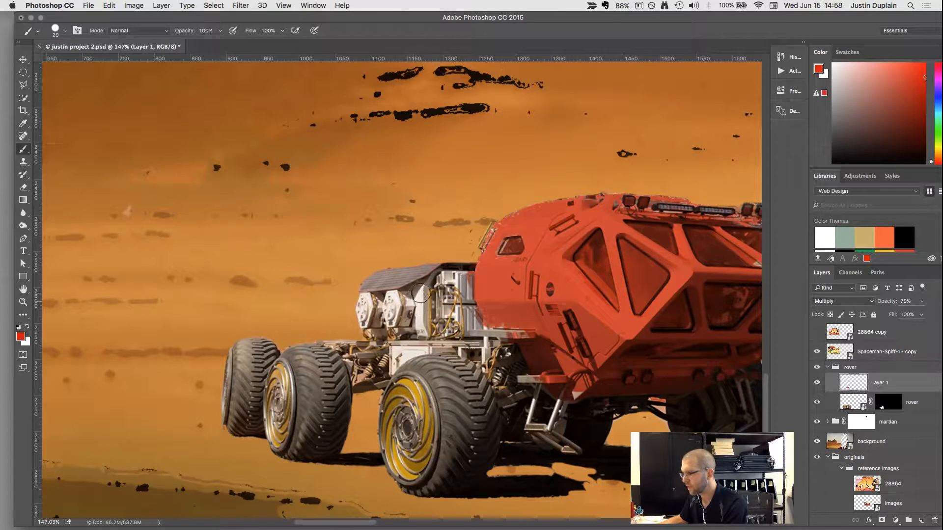
mouse_move(421, 290)
mouse_down()
mouse_move(364, 302)
mouse_move(377, 328)
mouse_move(420, 299)
mouse_up()
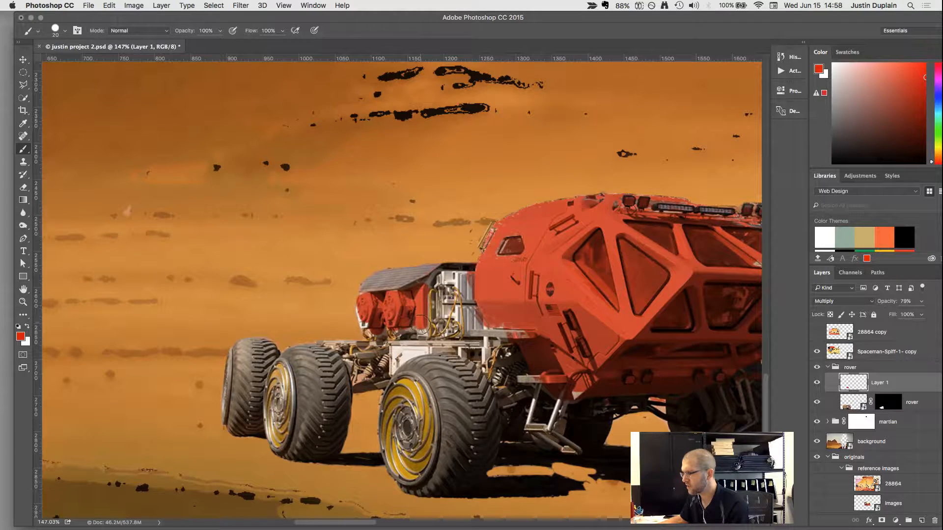
mouse_move(419, 347)
mouse_down()
mouse_move(394, 361)
mouse_move(395, 347)
mouse_move(394, 363)
mouse_move(399, 349)
mouse_move(415, 346)
mouse_move(480, 351)
mouse_move(485, 338)
mouse_move(470, 318)
mouse_move(469, 285)
mouse_move(448, 278)
mouse_move(468, 281)
mouse_move(445, 297)
mouse_up()
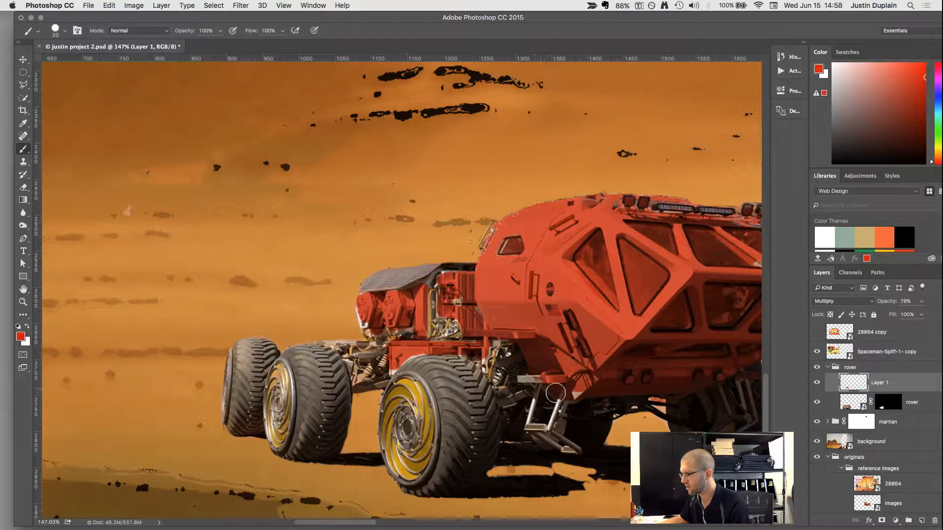
With a smaller white brush, cover the red on the small side window and the first triangular side window.
key(x)
key(bracketleft)
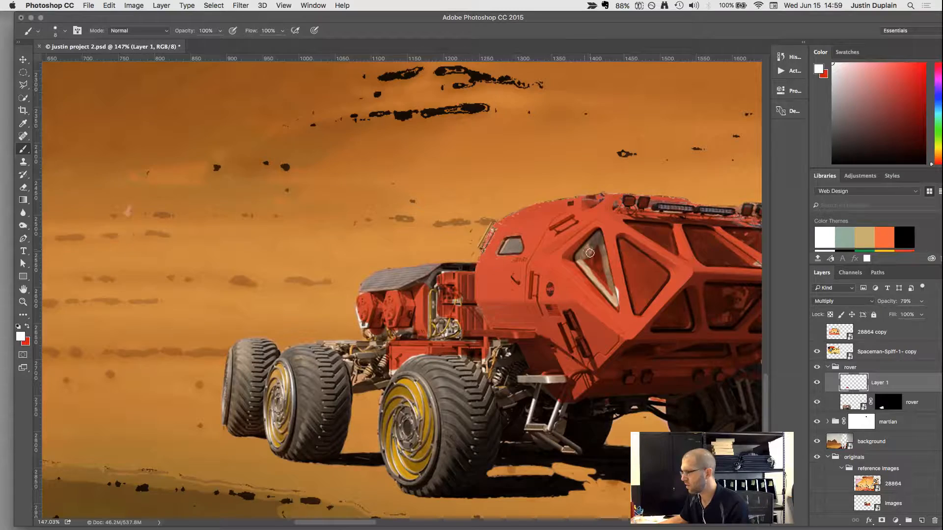
scroll(602, 262, up, 10)
mouse_move(578, 229)
mouse_down()
mouse_move(582, 289)
mouse_move(596, 302)
mouse_move(591, 251)
mouse_move(616, 342)
mouse_move(555, 238)
mouse_move(569, 218)
mouse_move(544, 268)
mouse_move(524, 256)
mouse_up()
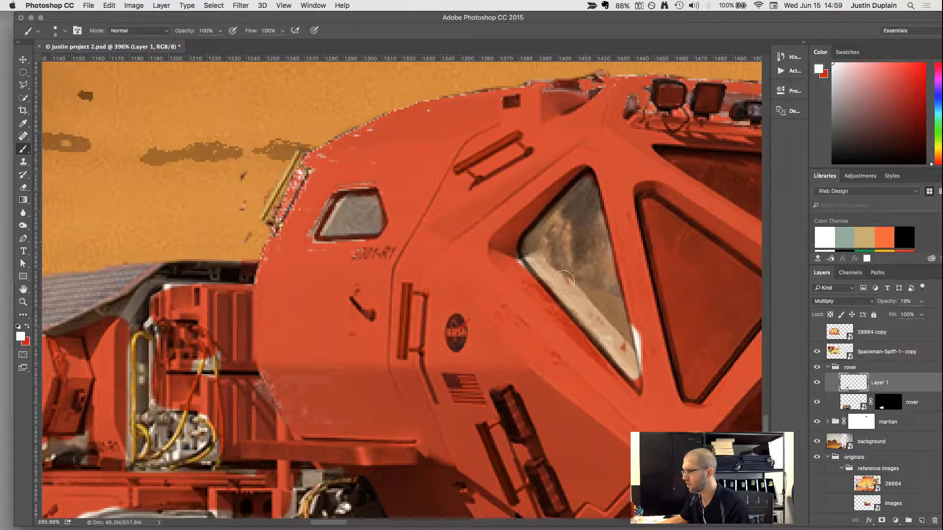
Repaint the lower sill of the first triangular side window red.
key(x)
drag(523, 259, 645, 382)
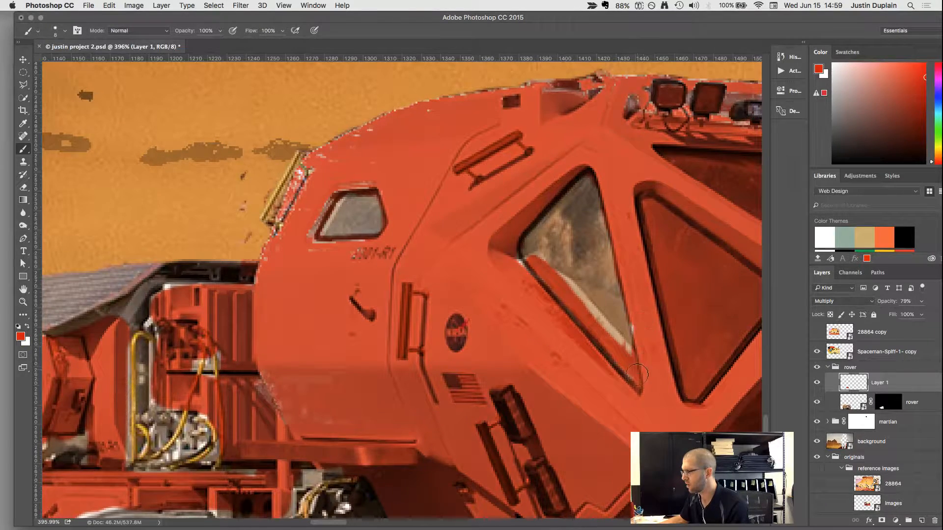
drag(615, 344, 591, 318)
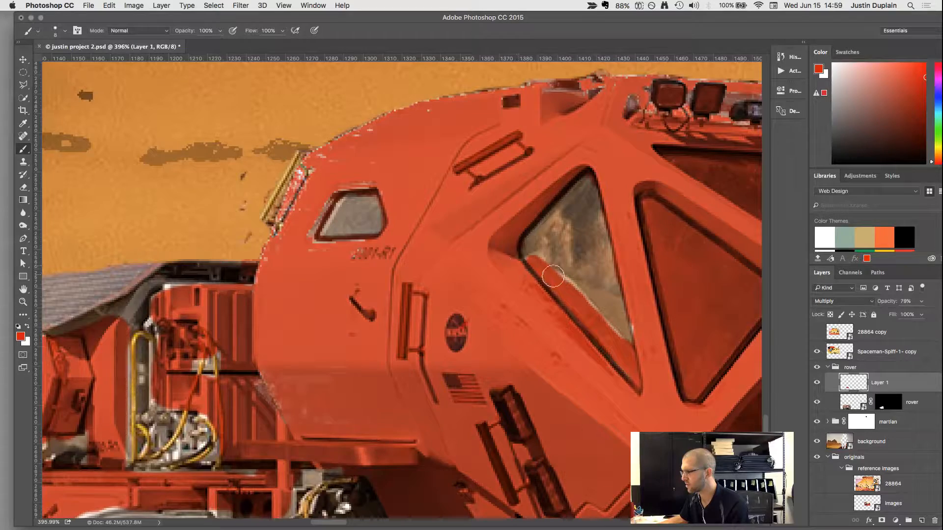
Paint white over the second triangular side window, using a 15 px brush for its middle and a smaller one for its edges.
scroll(650, 299, right, 10)
scroll(649, 299, down, 3)
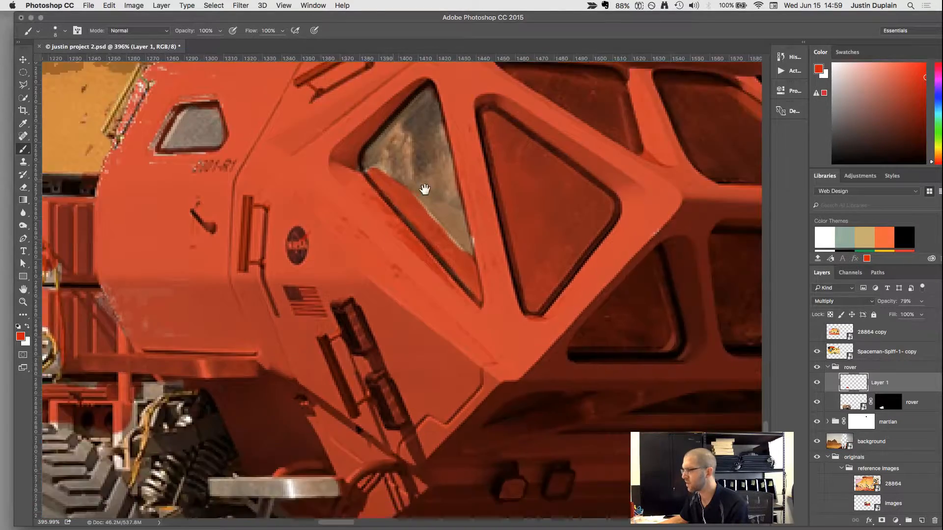
key(x)
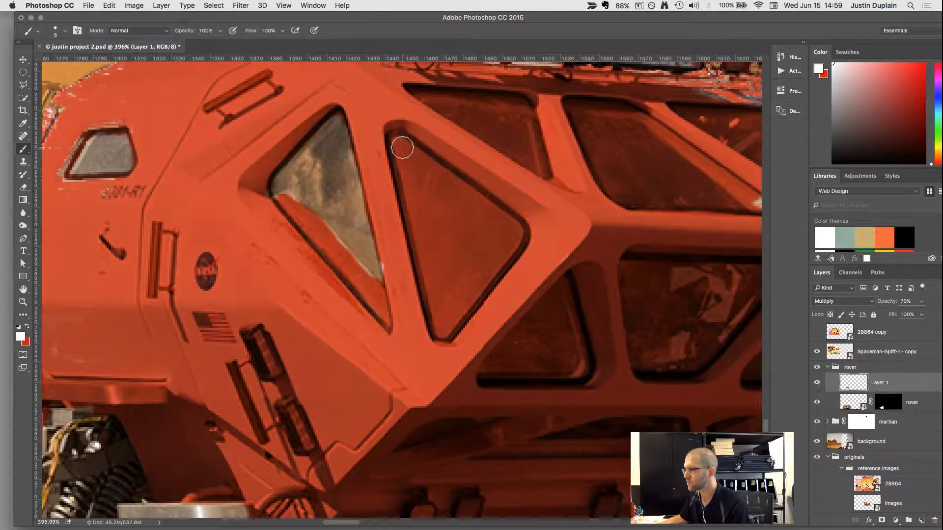
mouse_move(402, 148)
mouse_down()
mouse_move(513, 230)
mouse_move(446, 325)
mouse_move(402, 150)
mouse_move(420, 197)
mouse_move(446, 196)
mouse_move(438, 189)
mouse_move(499, 215)
mouse_move(396, 144)
mouse_move(436, 188)
mouse_move(445, 255)
mouse_move(429, 200)
mouse_move(429, 210)
mouse_move(456, 214)
mouse_move(455, 206)
mouse_move(488, 236)
mouse_move(517, 236)
mouse_move(469, 256)
mouse_move(465, 233)
mouse_move(448, 244)
mouse_up()
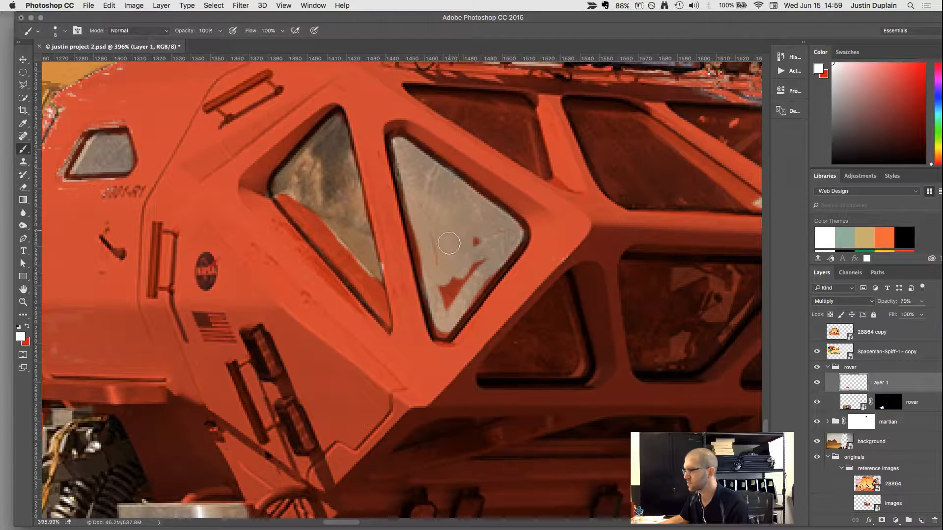
key(bracketright)
key(bracketright)
key(bracketright)
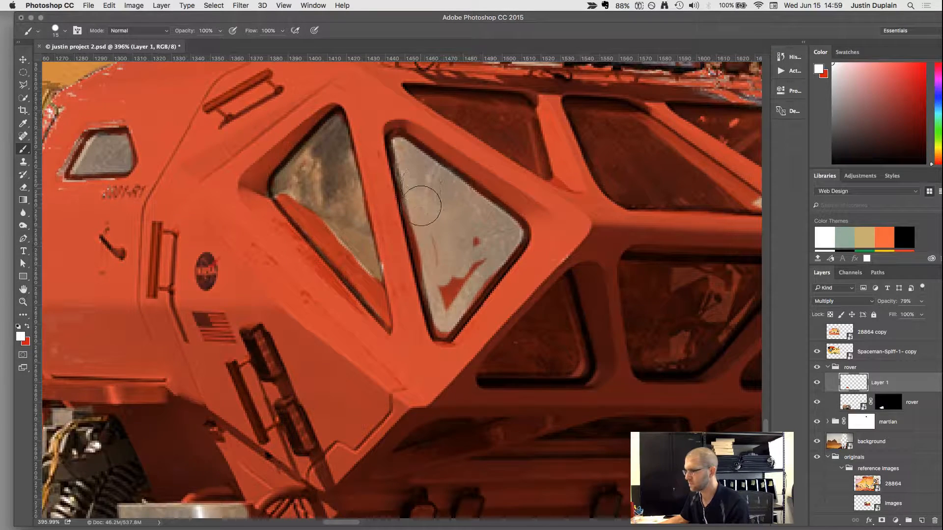
mouse_move(421, 206)
mouse_down()
mouse_move(421, 231)
mouse_move(450, 282)
mouse_move(483, 238)
mouse_move(447, 316)
mouse_up()
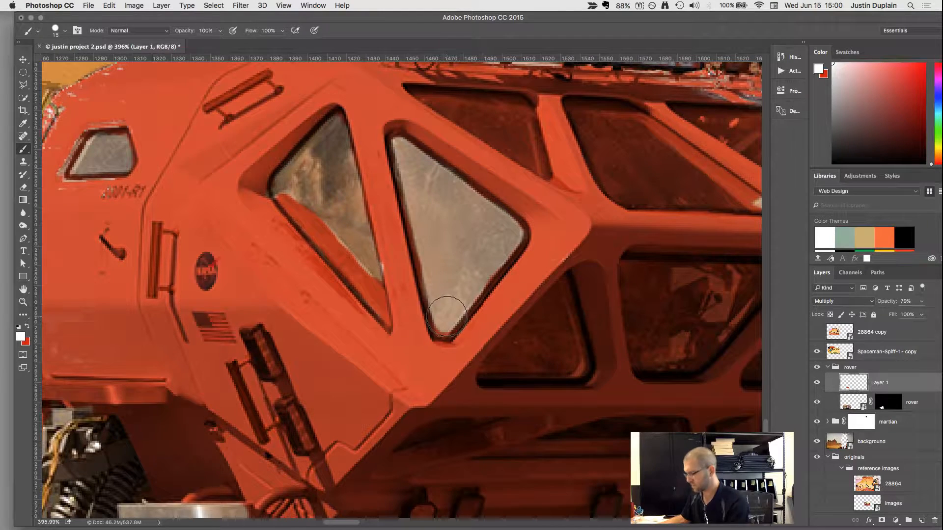
key(bracketleft)
key(bracketleft)
key(bracketleft)
key(bracketleft)
key(bracketleft)
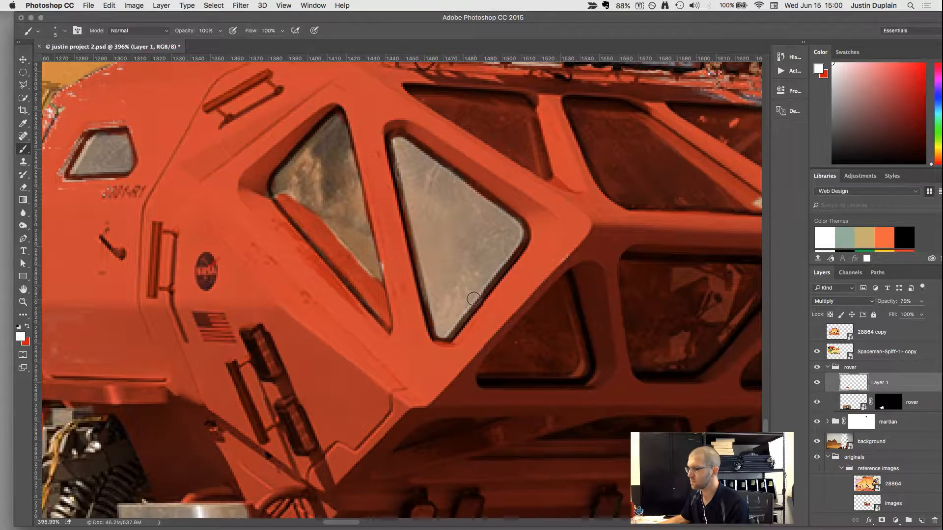
Paint white over the red on the first upper front window below the roof lights.
scroll(479, 293, down, 1)
scroll(536, 110, up, 2)
scroll(540, 105, up, 2)
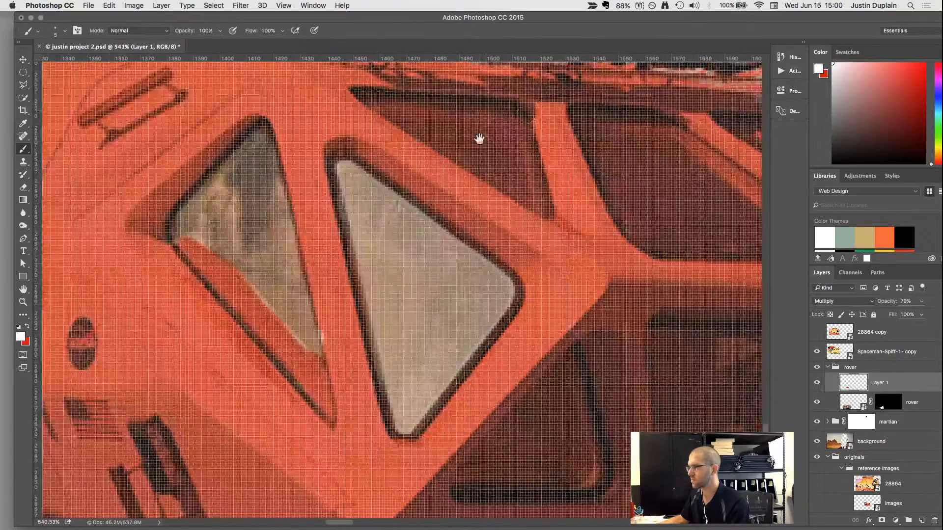
scroll(480, 139, up, 2)
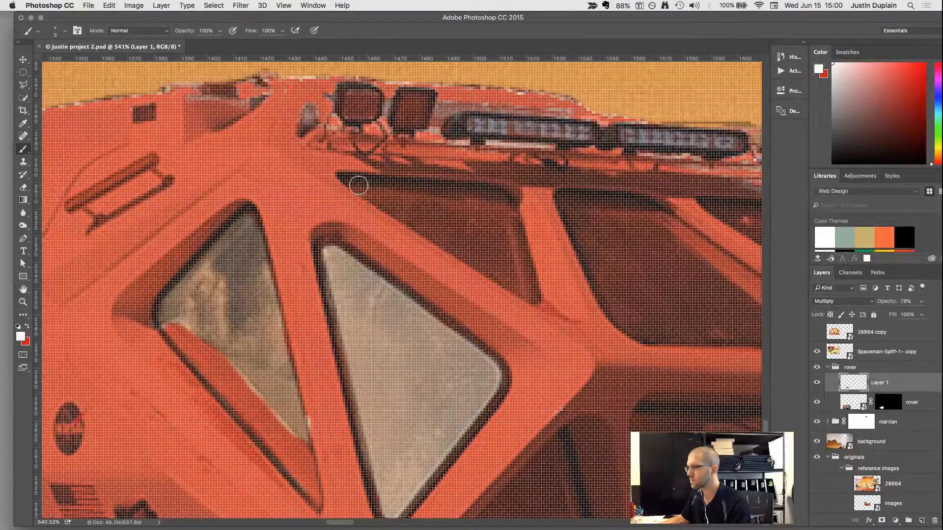
mouse_move(358, 185)
mouse_down()
mouse_move(488, 193)
mouse_move(524, 293)
mouse_move(516, 241)
mouse_move(525, 291)
mouse_move(379, 196)
mouse_move(488, 201)
mouse_move(418, 211)
mouse_move(474, 238)
mouse_move(492, 227)
mouse_move(503, 262)
mouse_move(483, 199)
mouse_move(468, 234)
mouse_up()
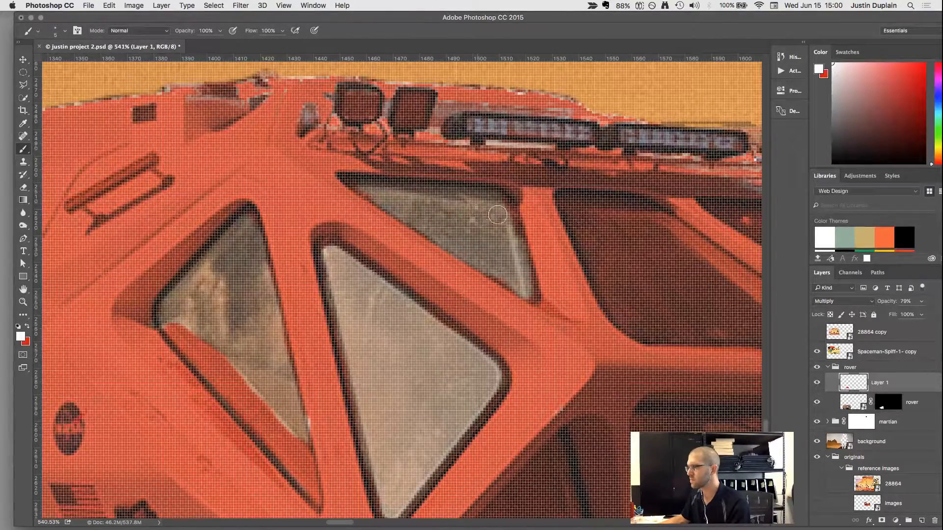
Paint white along the edges of the middle upper front window, then fill its centre with a larger brush.
mouse_move(573, 206)
mouse_down()
mouse_move(647, 212)
mouse_move(683, 249)
mouse_up()
key(space)
drag(596, 249, 422, 255)
mouse_move(493, 246)
mouse_down()
mouse_move(615, 345)
mouse_move(493, 346)
mouse_move(455, 333)
mouse_move(430, 302)
mouse_move(399, 213)
mouse_move(474, 220)
mouse_move(438, 223)
mouse_move(466, 269)
mouse_up()
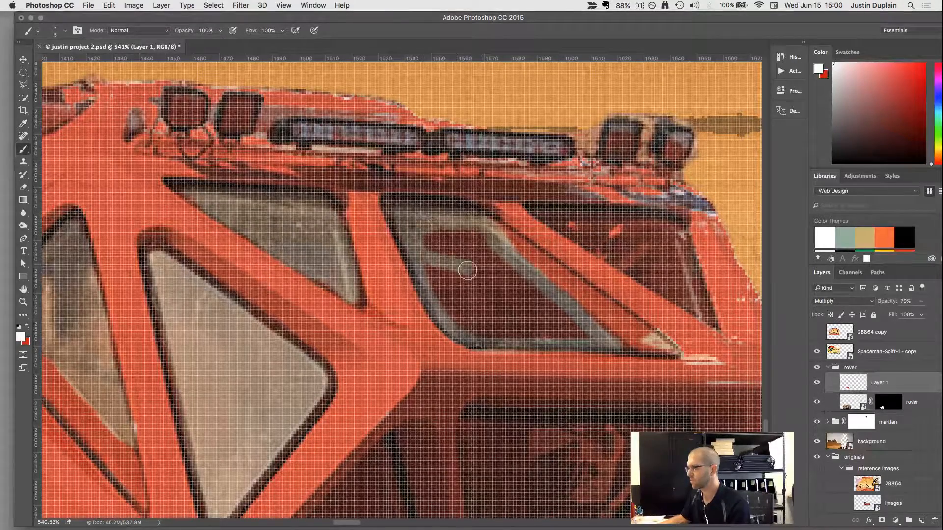
key(bracketright)
key(bracketright)
key(bracketright)
key(bracketright)
mouse_move(445, 228)
mouse_down()
mouse_move(489, 253)
mouse_move(481, 249)
mouse_move(582, 334)
mouse_move(474, 329)
mouse_move(427, 247)
mouse_move(458, 261)
mouse_move(465, 252)
mouse_move(489, 301)
mouse_move(525, 317)
mouse_up()
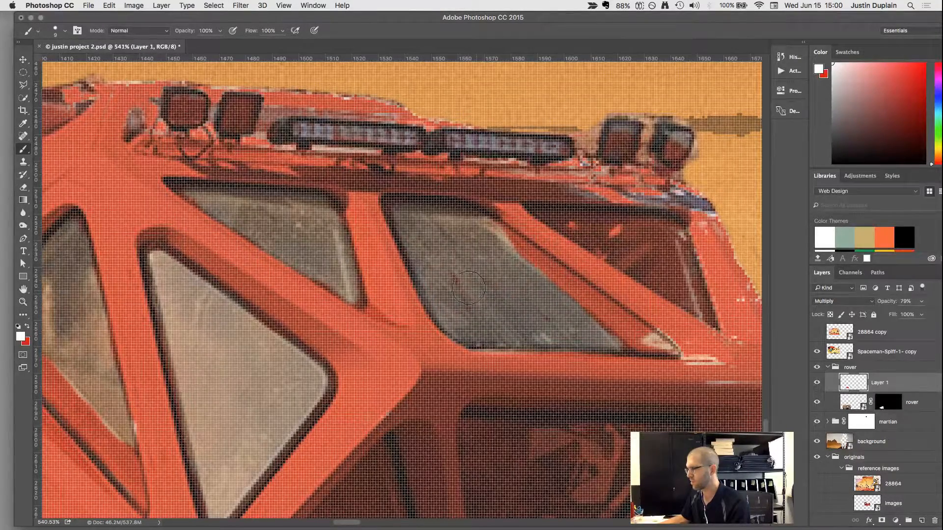
Cover the gaps on the cab's far front frame and edge in red, then paint the last upper front window white.
key(x)
mouse_move(693, 354)
mouse_down()
mouse_move(678, 340)
mouse_move(719, 382)
mouse_up()
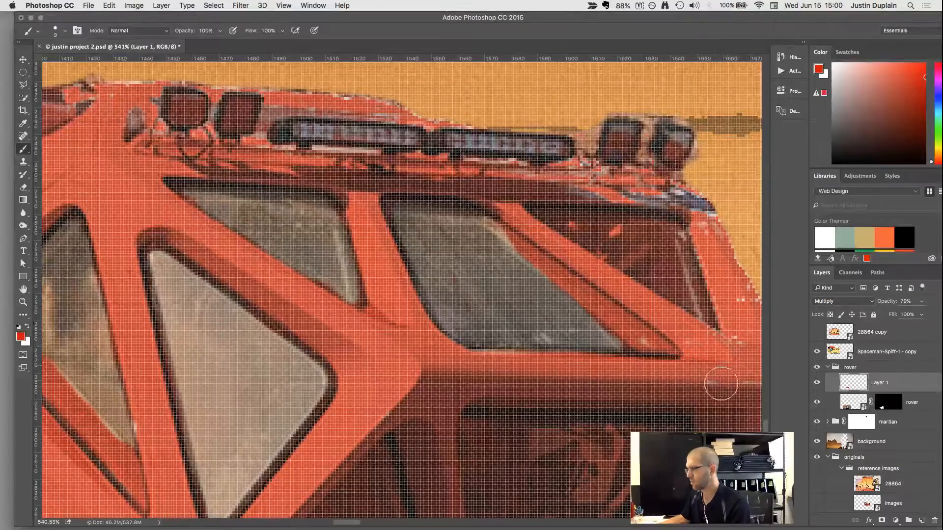
drag(596, 397, 523, 425)
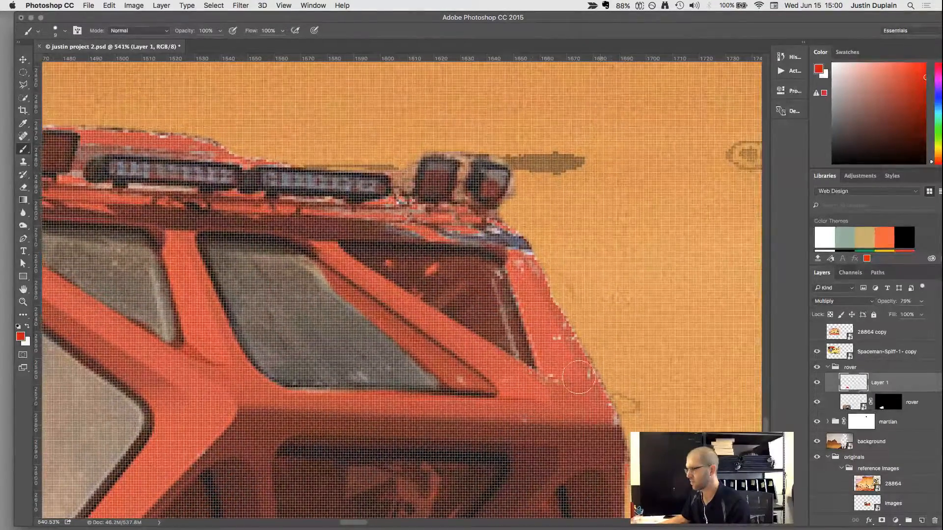
mouse_move(549, 308)
mouse_down()
mouse_move(510, 245)
mouse_move(490, 234)
mouse_move(301, 219)
mouse_move(362, 221)
mouse_move(366, 254)
mouse_move(380, 259)
mouse_move(475, 268)
mouse_move(499, 322)
mouse_move(408, 276)
mouse_move(476, 287)
mouse_up()
key(x)
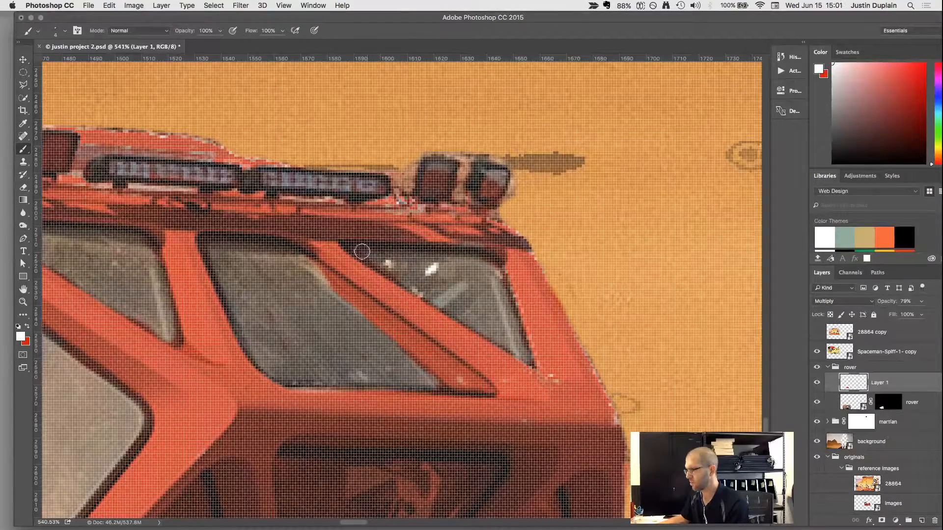
Paint white along the edges of the near triangular window on the cab's lower front with a small brush.
scroll(370, 256, down, 8)
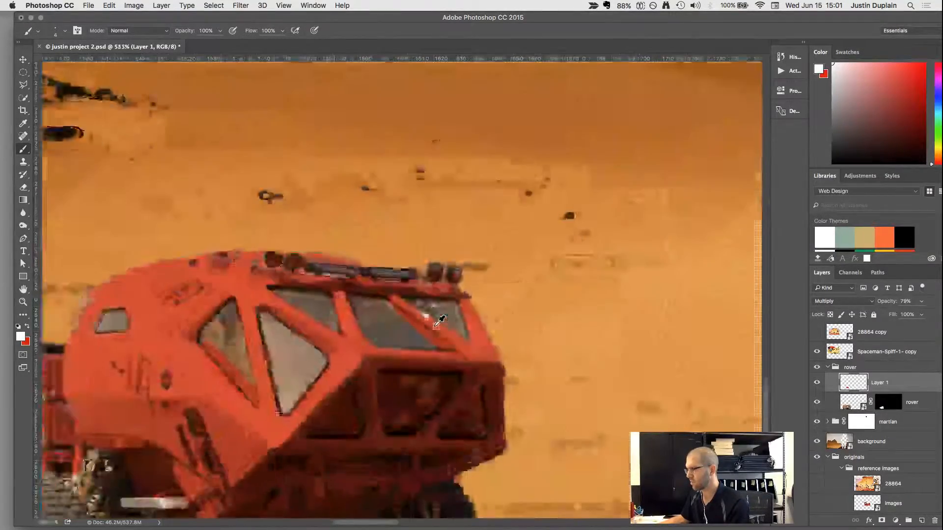
scroll(418, 323, up, 8)
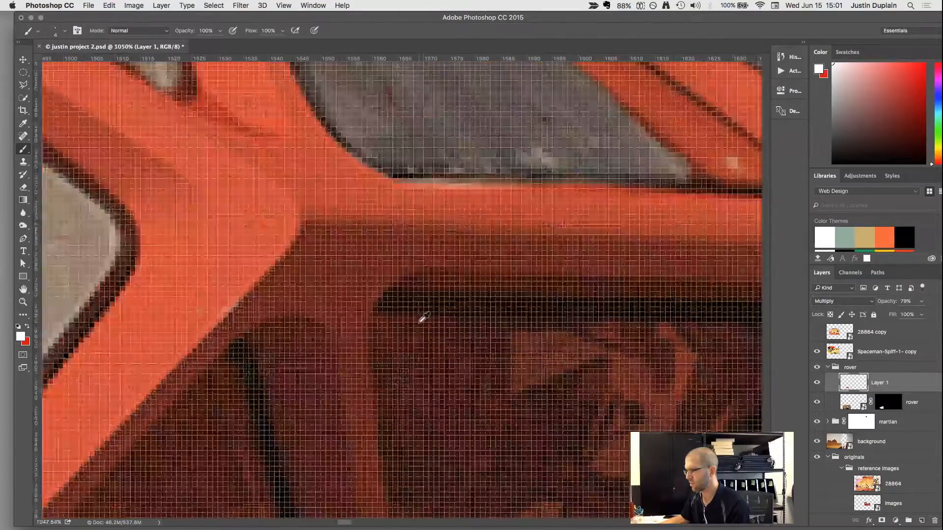
scroll(420, 316, down, 4)
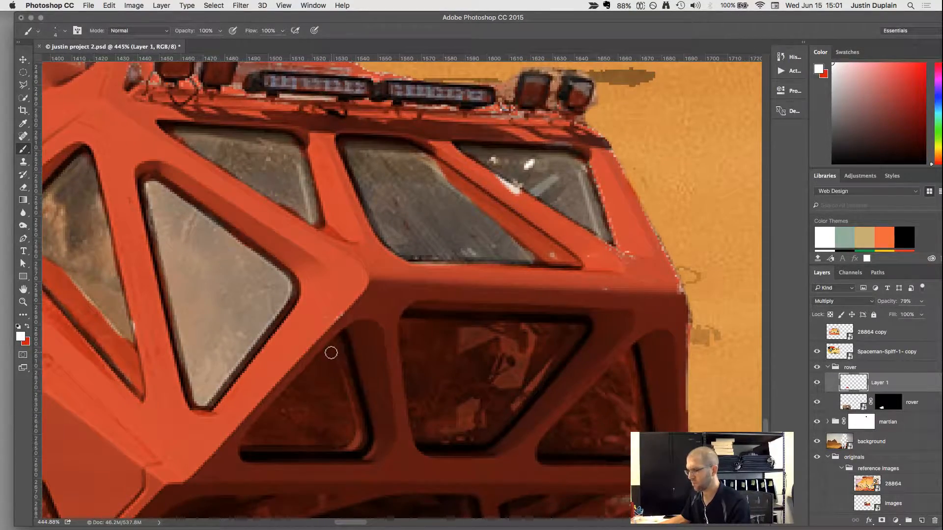
drag(331, 353, 339, 379)
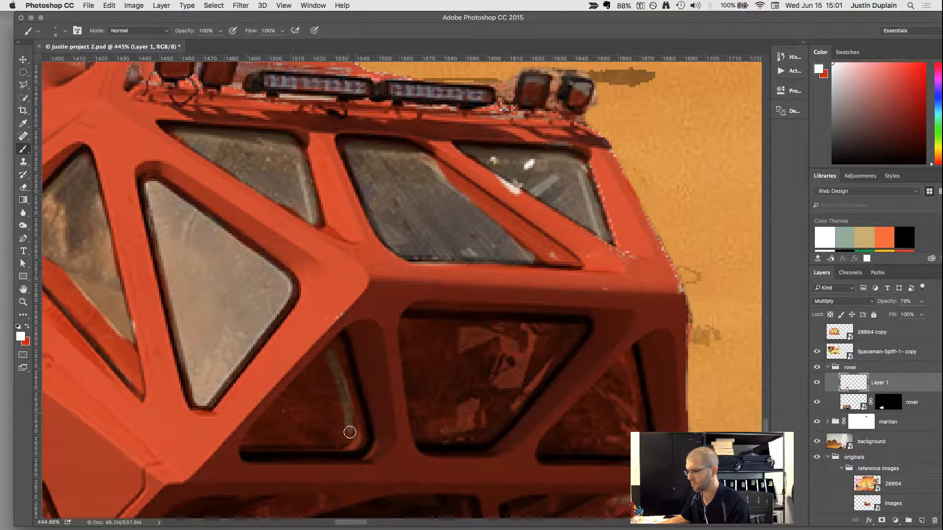
drag(340, 443, 315, 444)
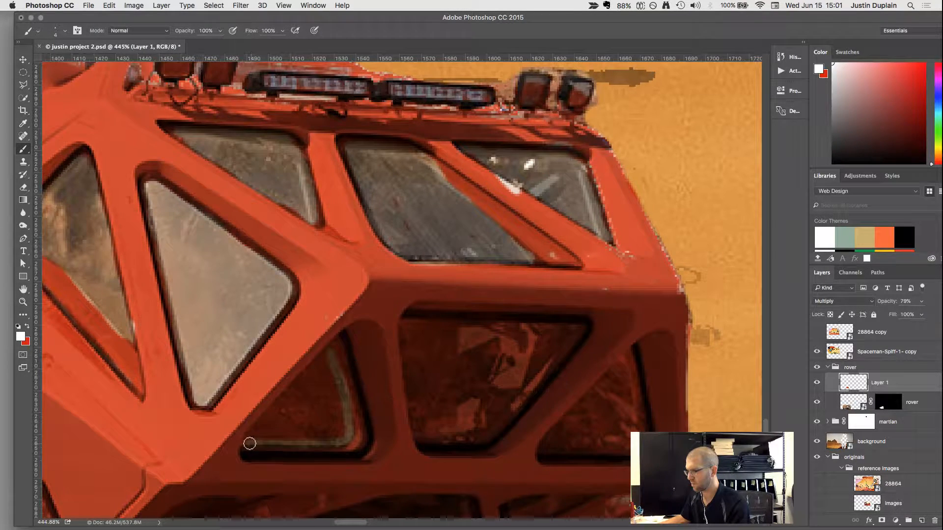
drag(251, 436, 312, 369)
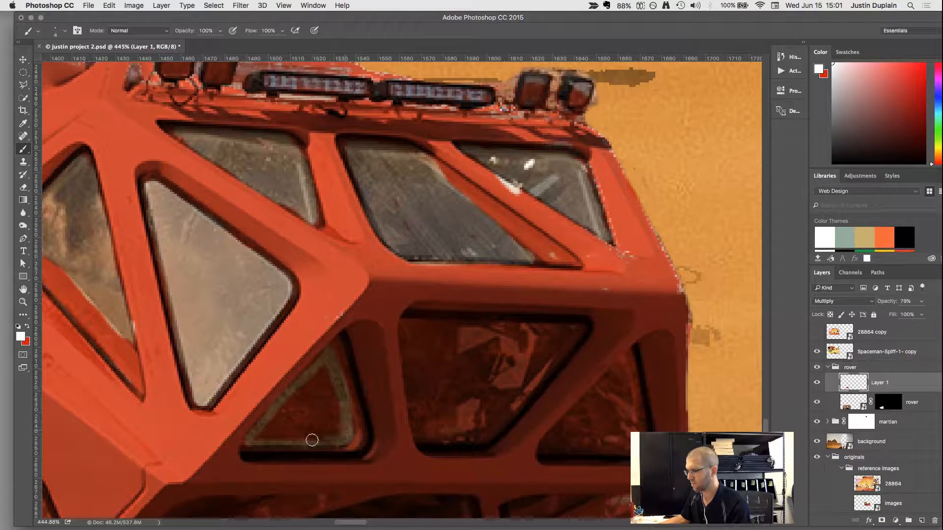
Fill the interior of the near lower front window with white, clearing the remaining red from its glass.
mouse_move(312, 440)
mouse_down()
mouse_move(256, 435)
mouse_move(319, 375)
mouse_up()
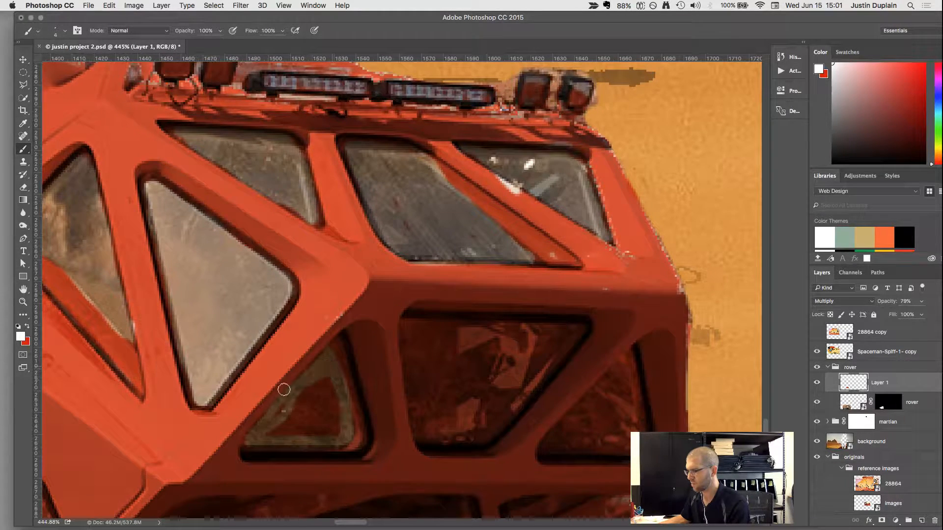
key(x)
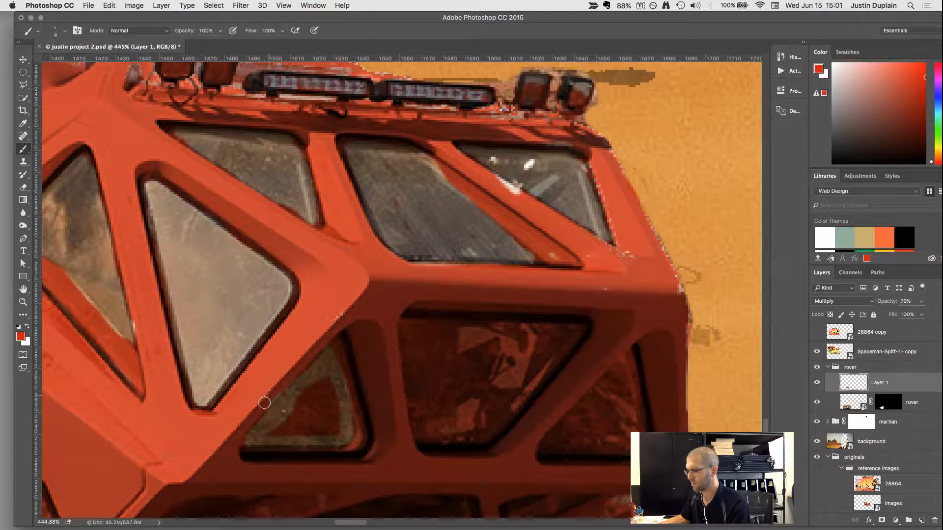
key(x)
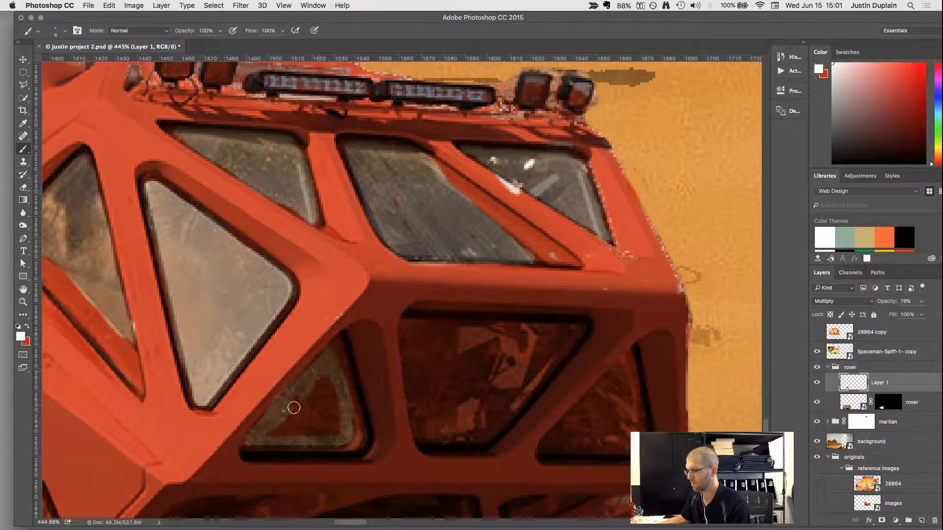
drag(281, 412, 322, 380)
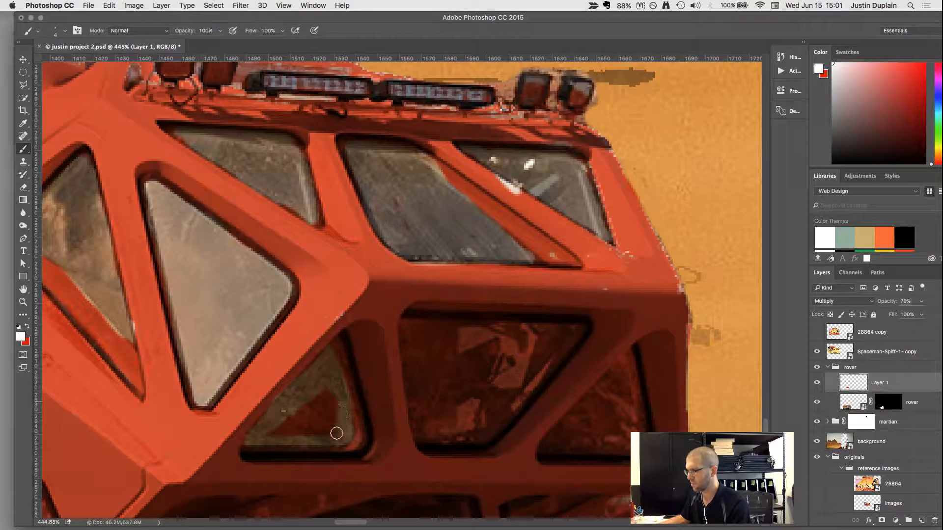
mouse_move(337, 434)
mouse_down()
mouse_move(268, 434)
mouse_move(320, 394)
mouse_up()
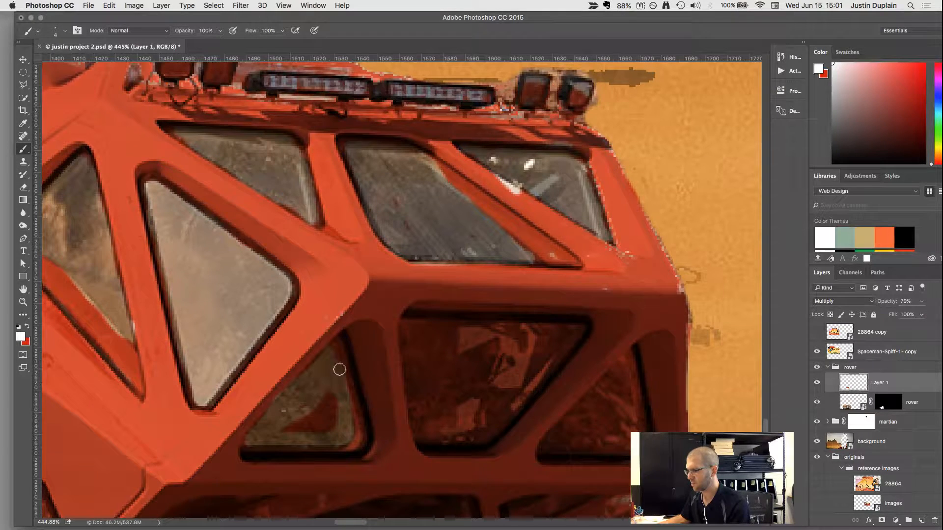
key(x)
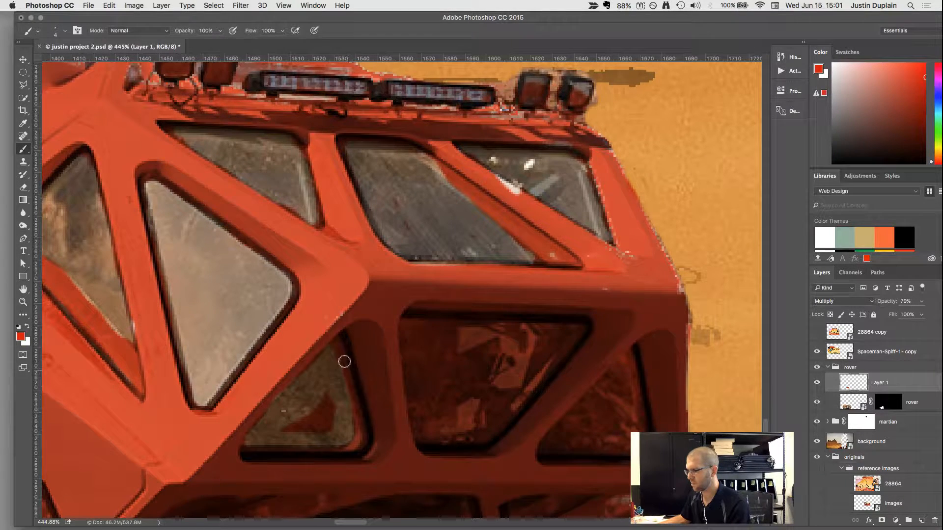
key(x)
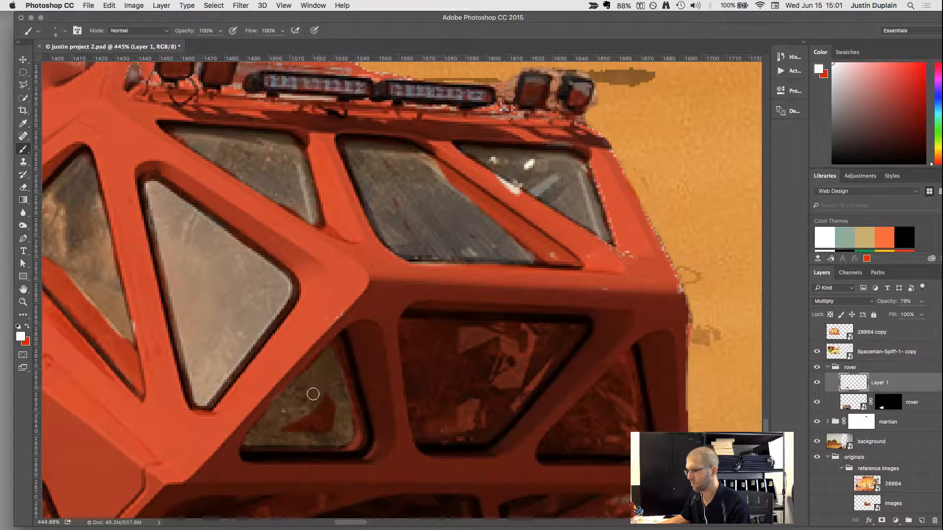
mouse_move(300, 432)
mouse_down()
mouse_move(330, 421)
mouse_move(300, 422)
mouse_move(332, 425)
mouse_up()
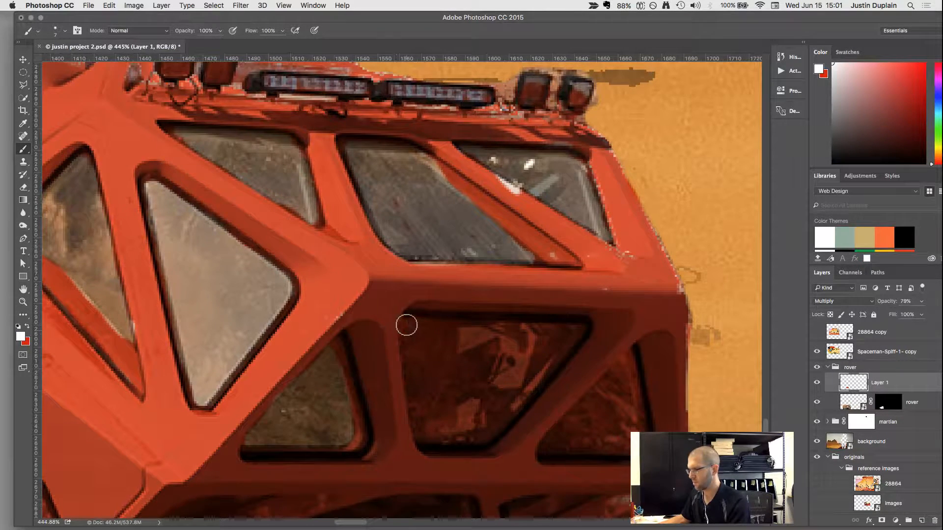
Paint white over the red on the middle and far lower front windows with a slightly larger brush.
mouse_move(406, 322)
mouse_down()
mouse_move(415, 407)
mouse_move(426, 429)
mouse_move(440, 433)
mouse_move(486, 421)
mouse_move(557, 335)
mouse_move(414, 327)
mouse_up()
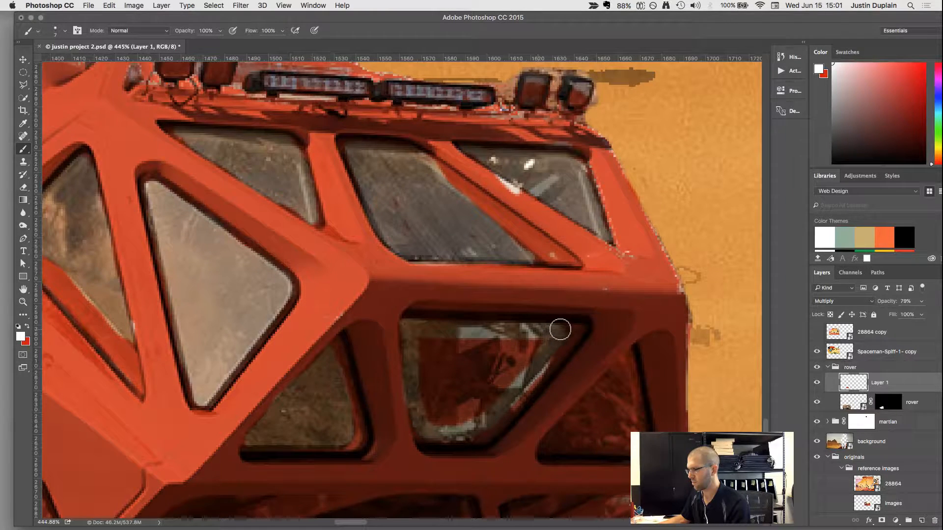
mouse_move(560, 329)
mouse_down()
mouse_move(484, 410)
mouse_move(442, 435)
mouse_move(426, 413)
mouse_move(423, 342)
mouse_move(527, 340)
mouse_move(445, 430)
mouse_move(505, 369)
mouse_move(485, 355)
mouse_move(442, 354)
mouse_move(437, 415)
mouse_move(484, 358)
mouse_move(450, 364)
mouse_up()
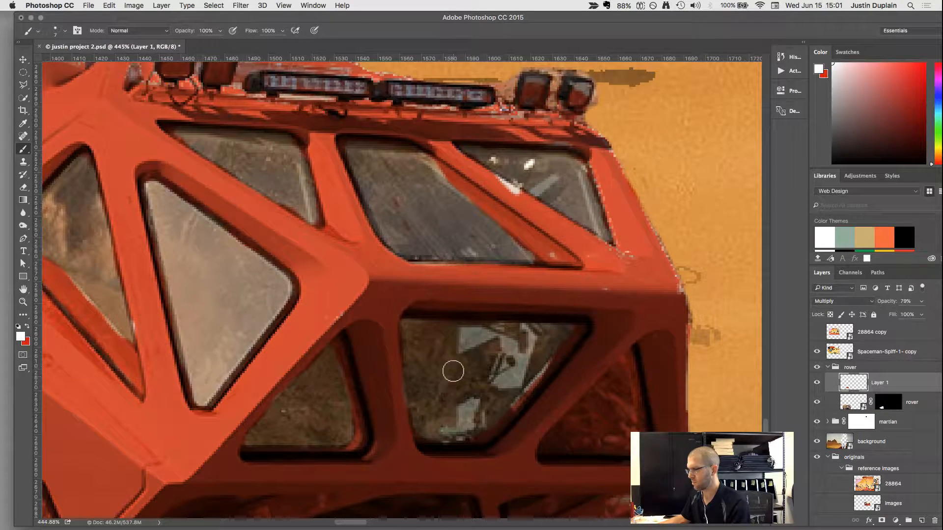
mouse_move(625, 364)
mouse_down()
mouse_move(632, 438)
mouse_move(586, 450)
mouse_move(546, 446)
mouse_move(599, 388)
mouse_up()
mouse_move(613, 372)
mouse_down()
mouse_move(560, 446)
mouse_move(613, 431)
mouse_move(620, 386)
mouse_move(579, 427)
mouse_move(614, 400)
mouse_move(607, 425)
mouse_move(627, 440)
mouse_move(628, 374)
mouse_up()
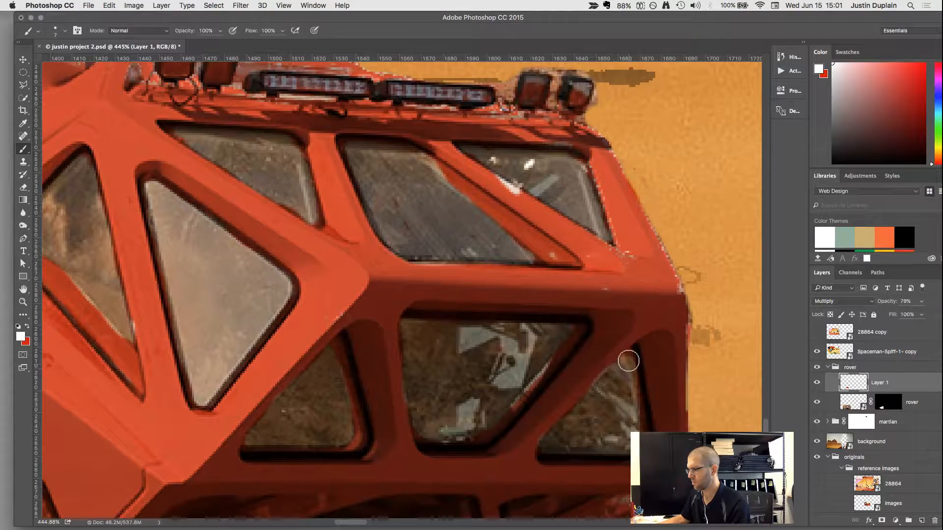
Paint red over the uncovered patches on the rover's rear tanks and equipment behind the cab.
scroll(567, 385, down, 3)
scroll(522, 382, down, 5)
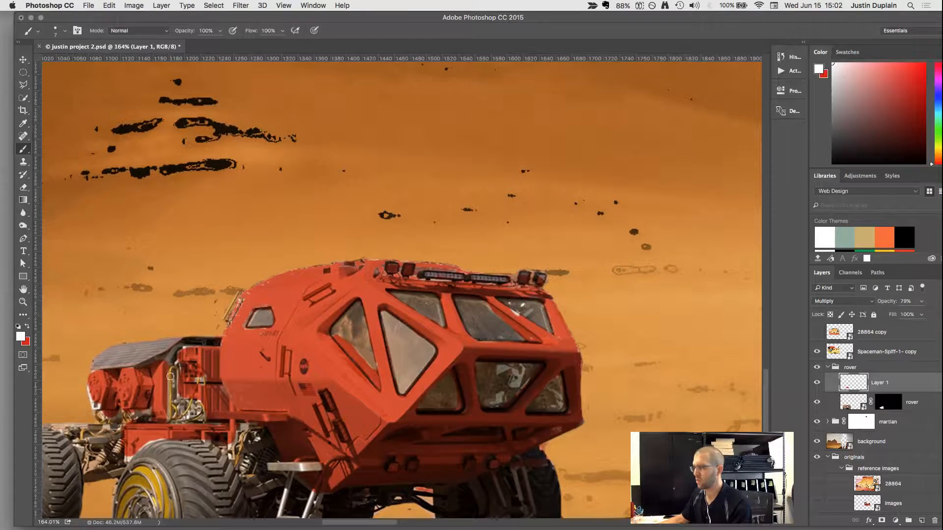
alt+click(191, 409)
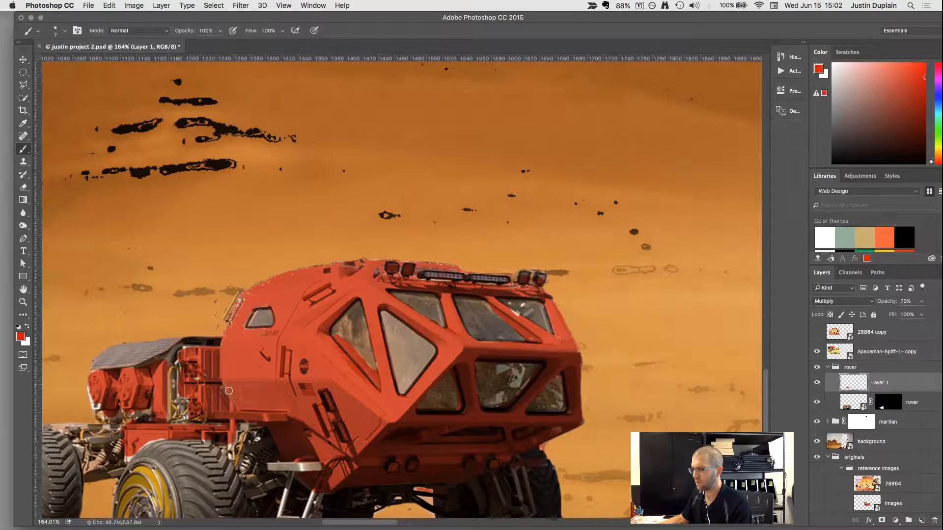
drag(89, 391, 99, 406)
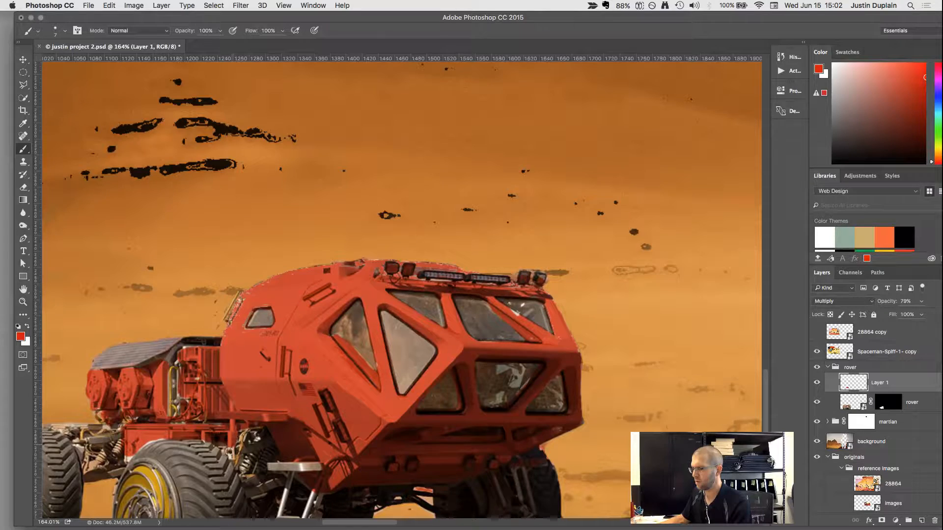
Paint white over the red spilled onto the metal handrails of the rover's front ladder, using a smaller brush.
scroll(288, 443, down, 2)
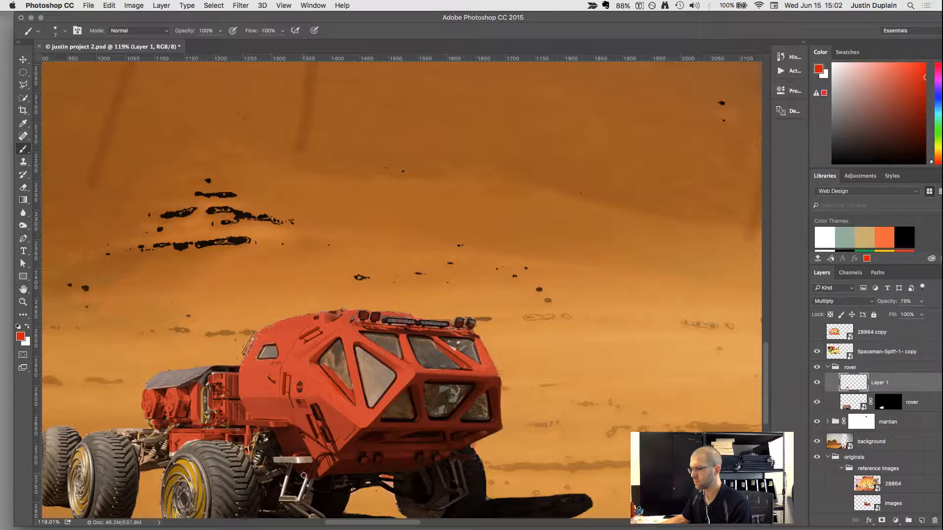
key(x)
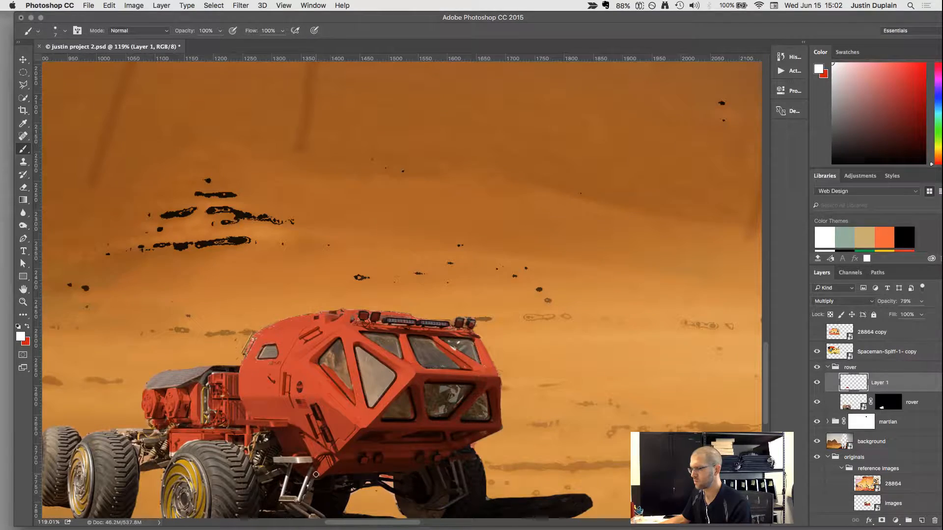
scroll(315, 475, down, 5)
scroll(344, 459, up, 2)
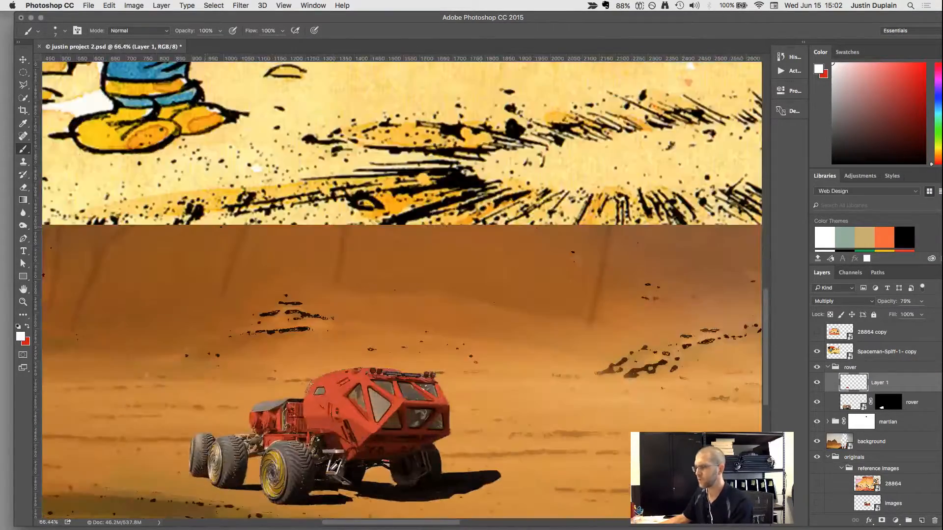
scroll(356, 459, up, 6)
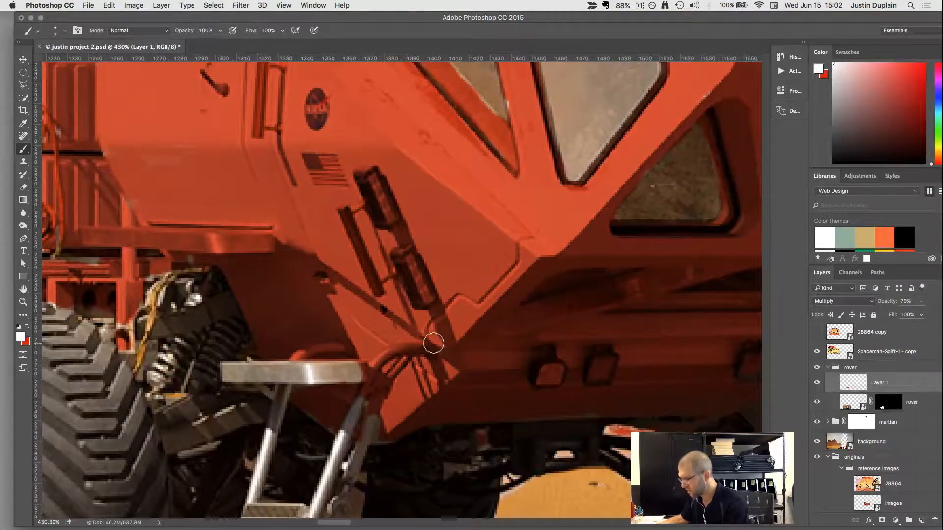
key(bracketleft)
key(bracketleft)
key(bracketleft)
mouse_move(428, 352)
mouse_down()
mouse_move(398, 349)
mouse_move(371, 368)
mouse_move(364, 379)
mouse_move(383, 378)
mouse_move(380, 396)
mouse_move(356, 433)
mouse_up()
drag(340, 348, 287, 365)
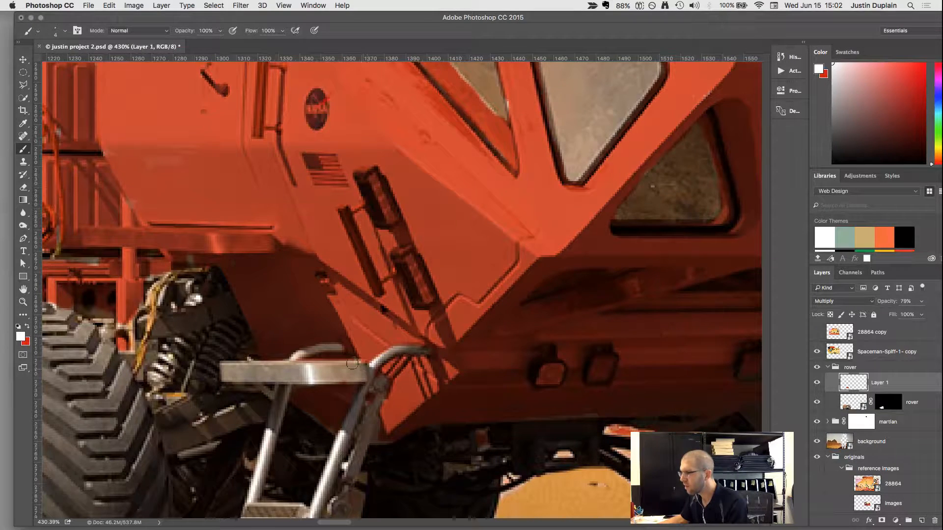
drag(419, 348, 371, 416)
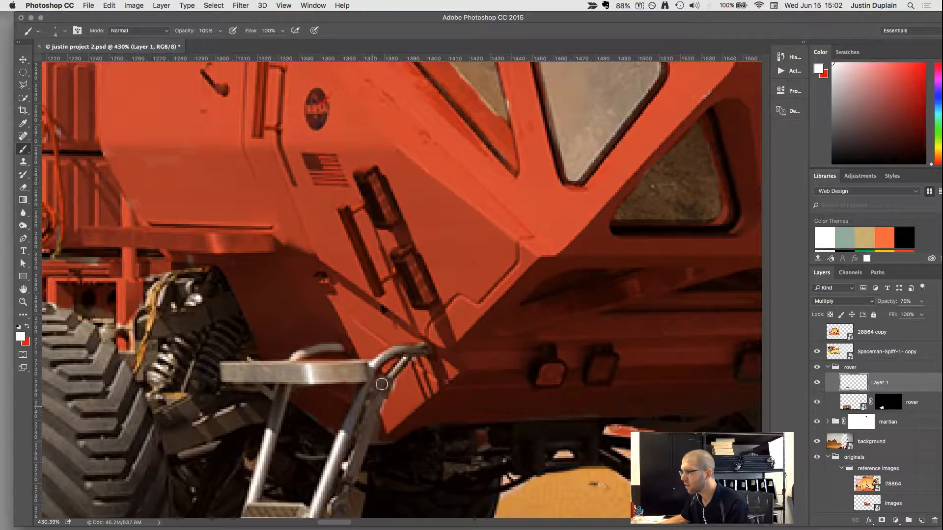
Duplicate the rover layer and the red Layer 1 together.
scroll(370, 416, down, 5)
scroll(372, 409, down, 2)
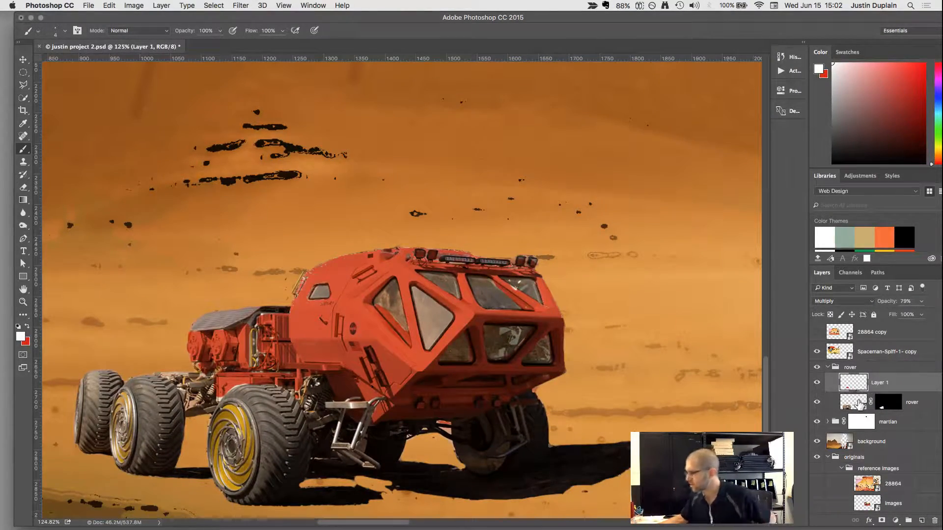
click(859, 404)
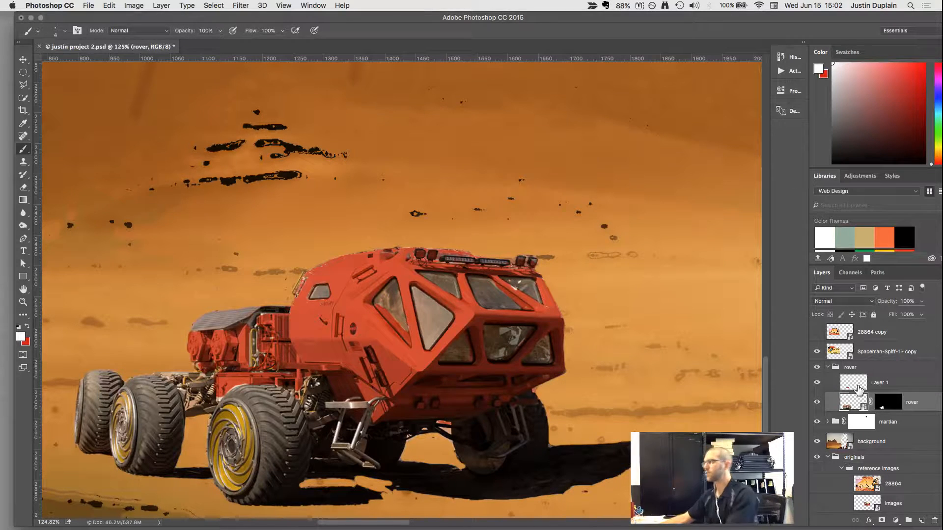
click(858, 388)
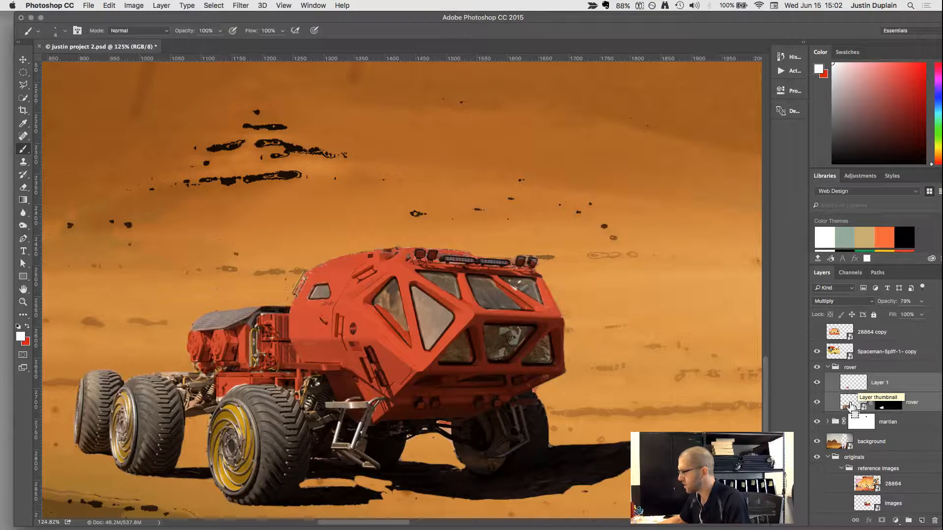
key(super+j)
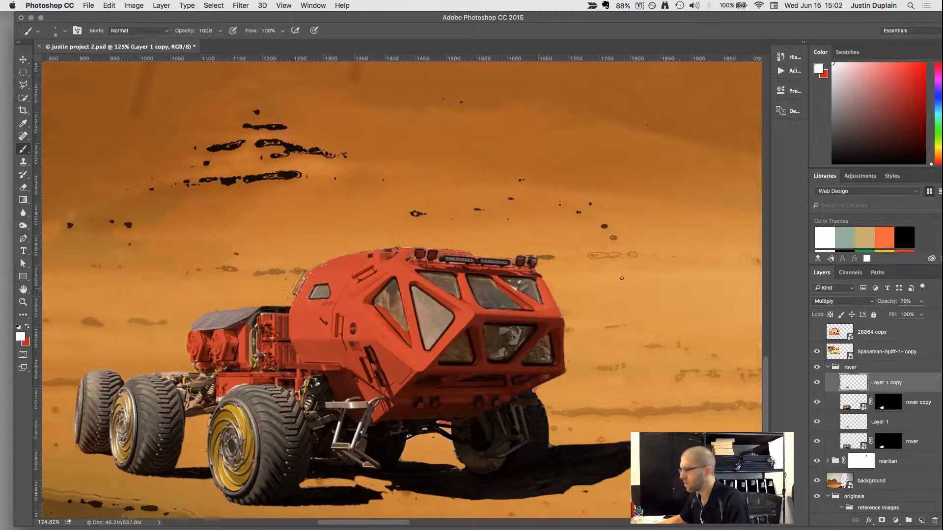
Merge the copied rover and Layer 1 layers into one layer and hide the two originals.
shift+click(849, 404)
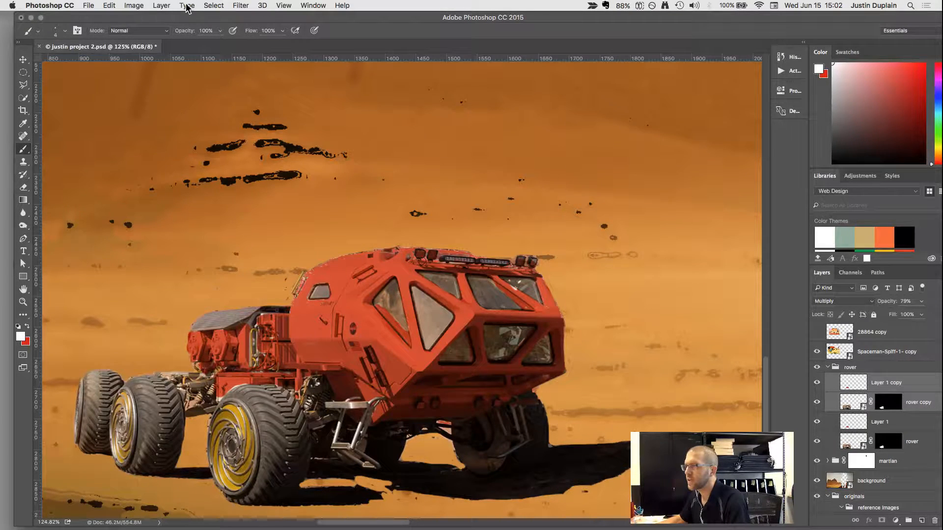
click(161, 5)
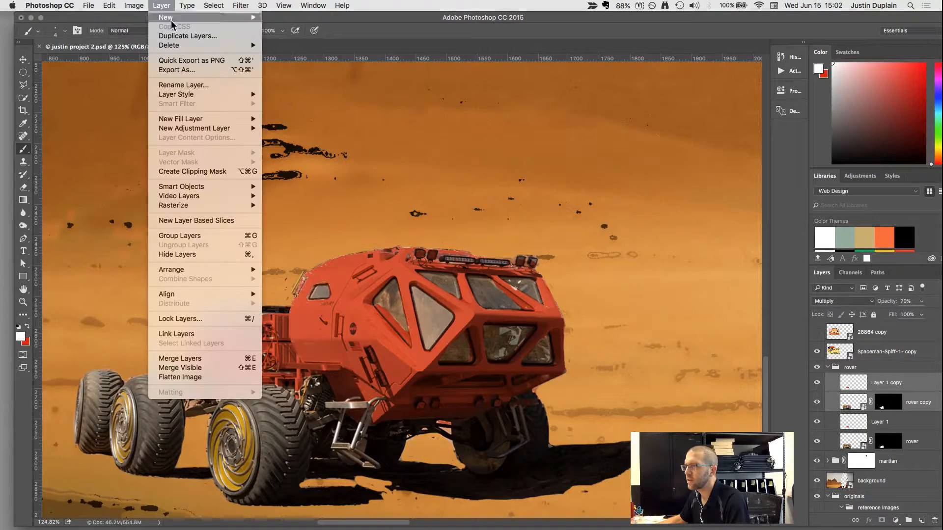
click(195, 359)
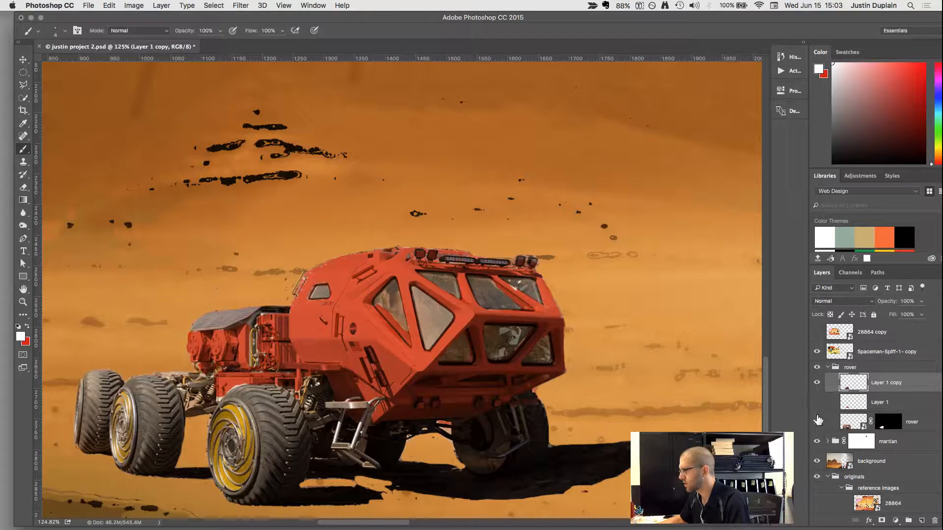
Compare the image with the merged rover layer off and on, and review the whole composite.
click(816, 382)
click(817, 383)
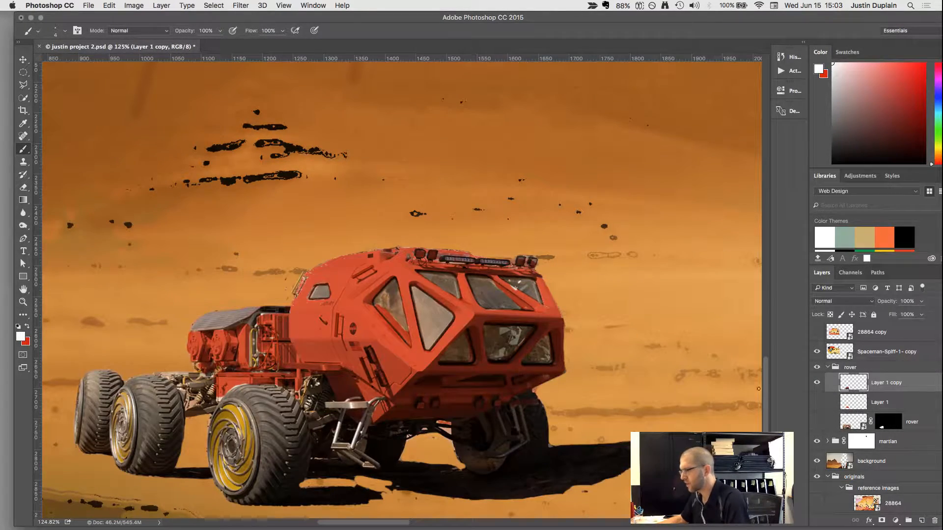
key(super+0)
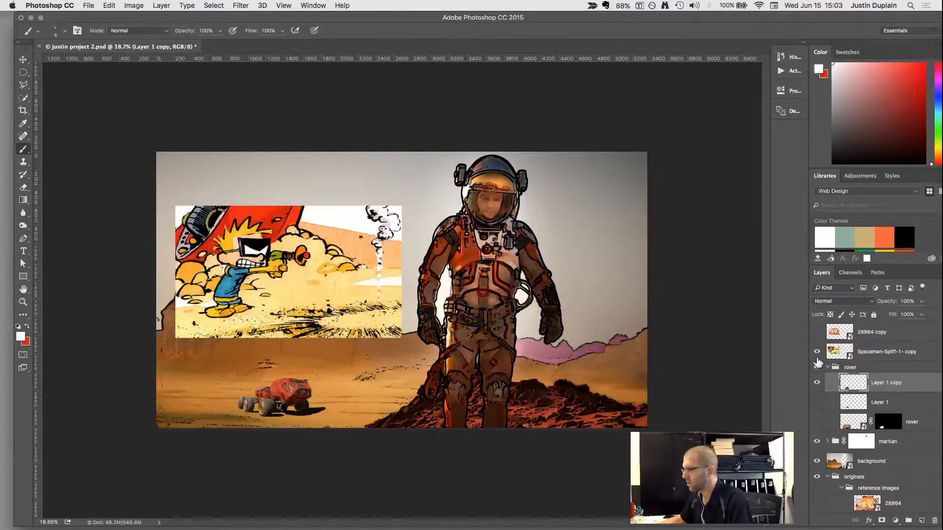
Hide the Spaceman Spiff reference layer and convert the merged rover layer to a smart object.
click(816, 353)
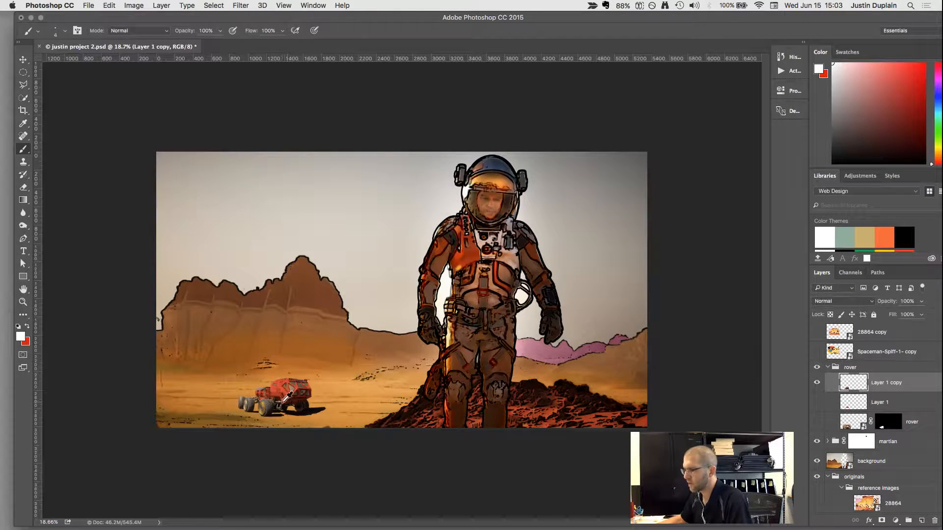
scroll(287, 398, up, 3)
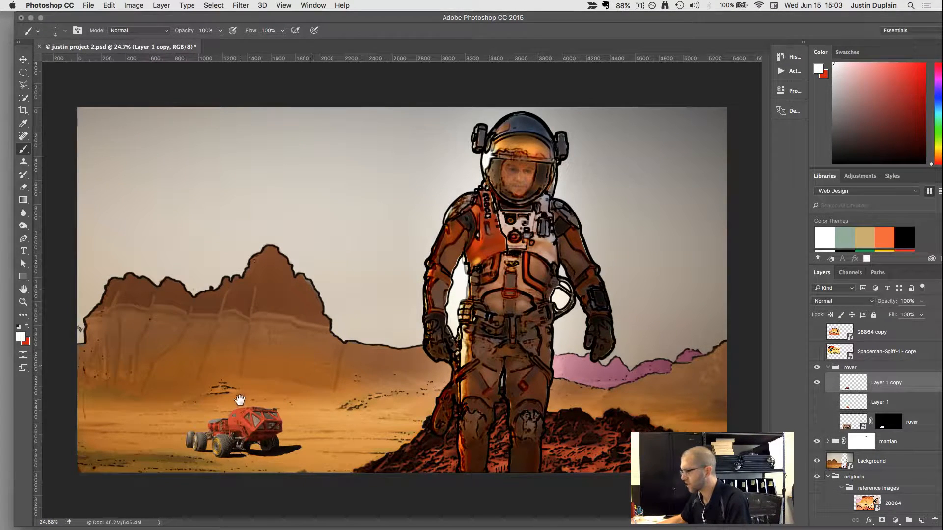
right_click(896, 384)
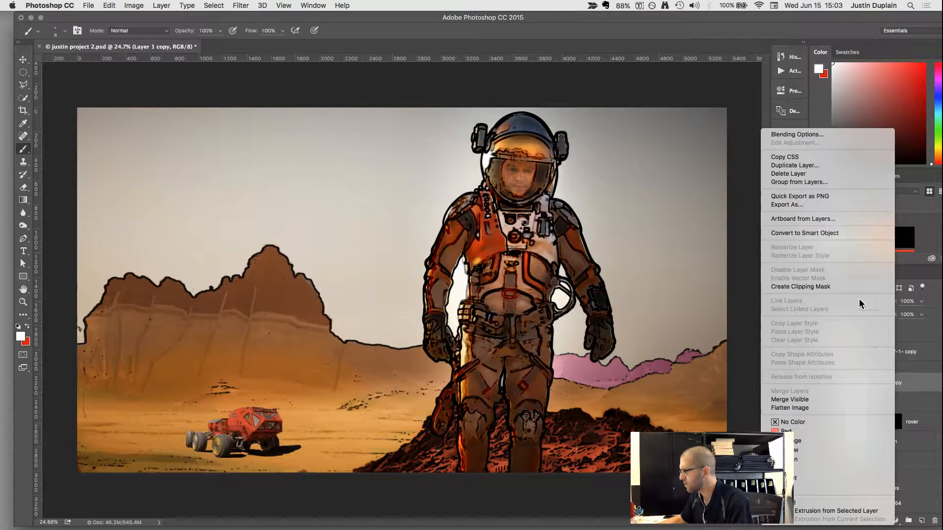
click(833, 233)
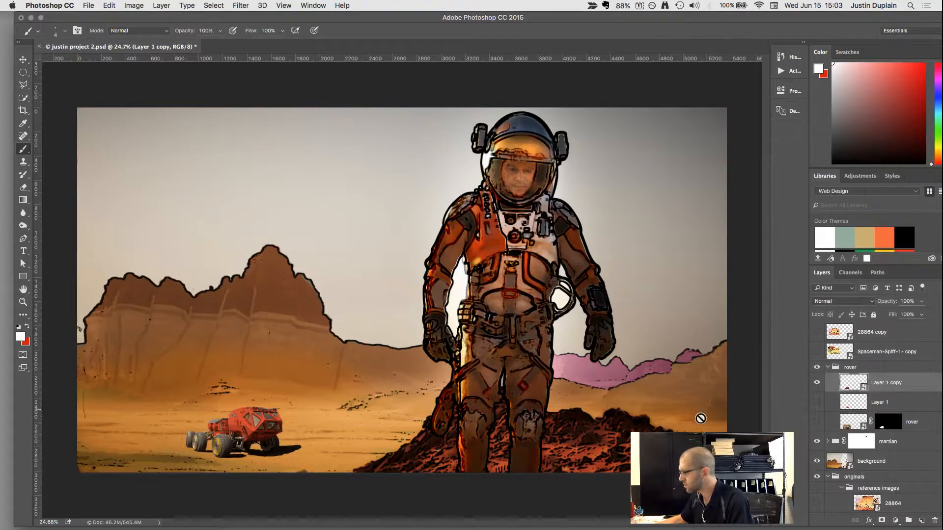
click(232, 6)
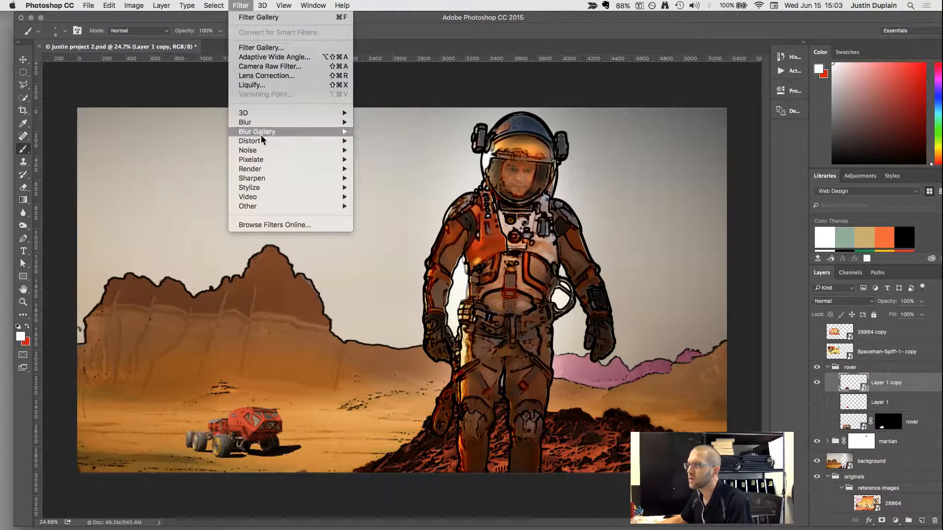
click(473, 135)
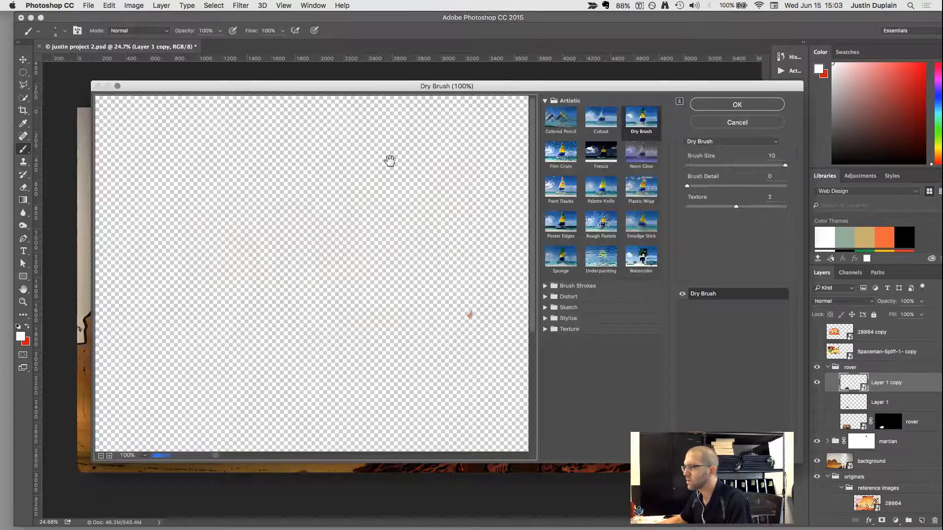
click(565, 224)
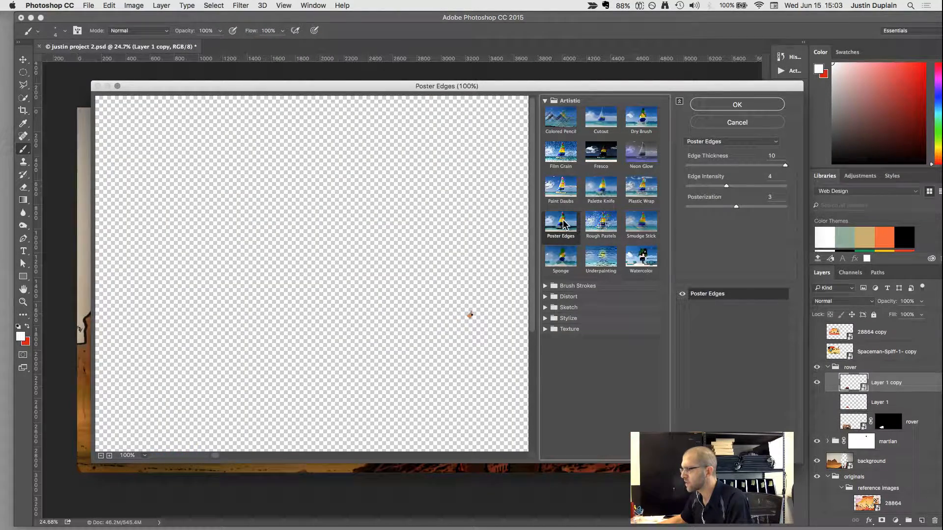
click(737, 122)
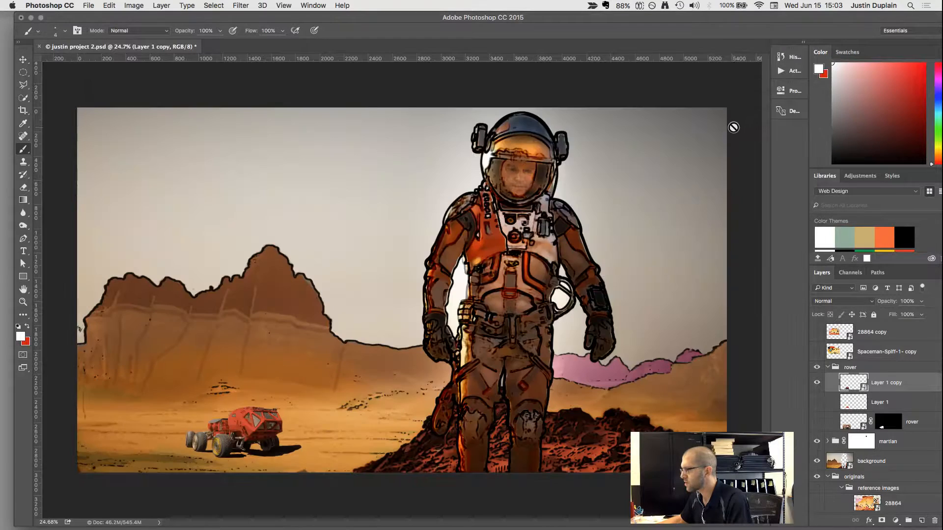
Duplicate the rover smart object, naming the lower copy "color" and the upper one "line".
key(super+j)
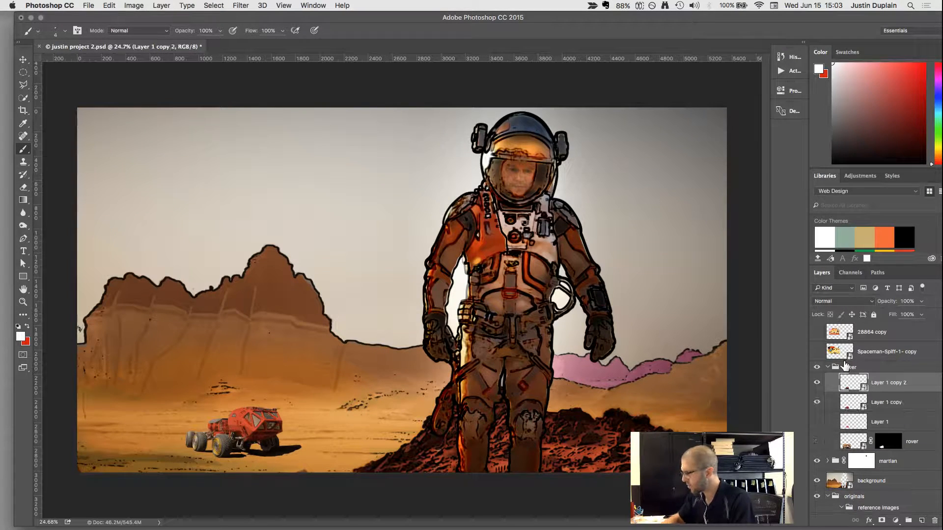
double_click(882, 402)
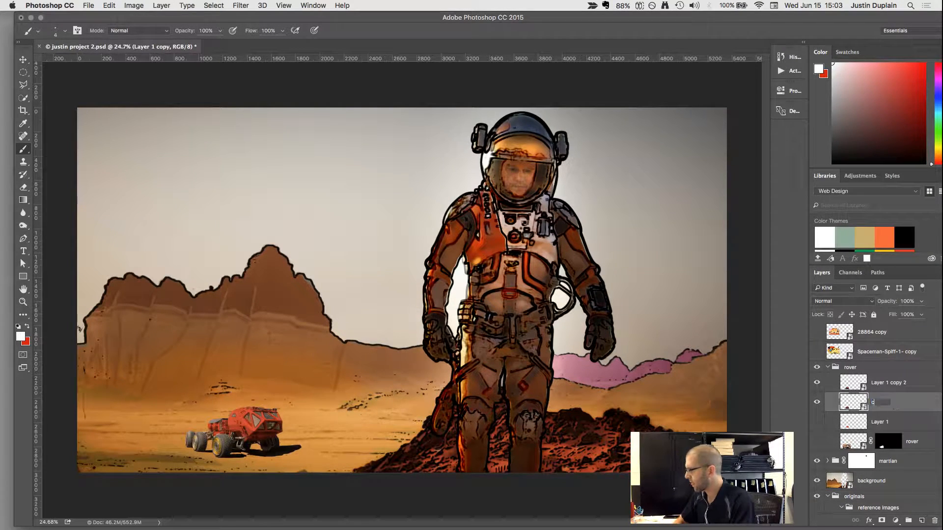
text(color)
key(Return)
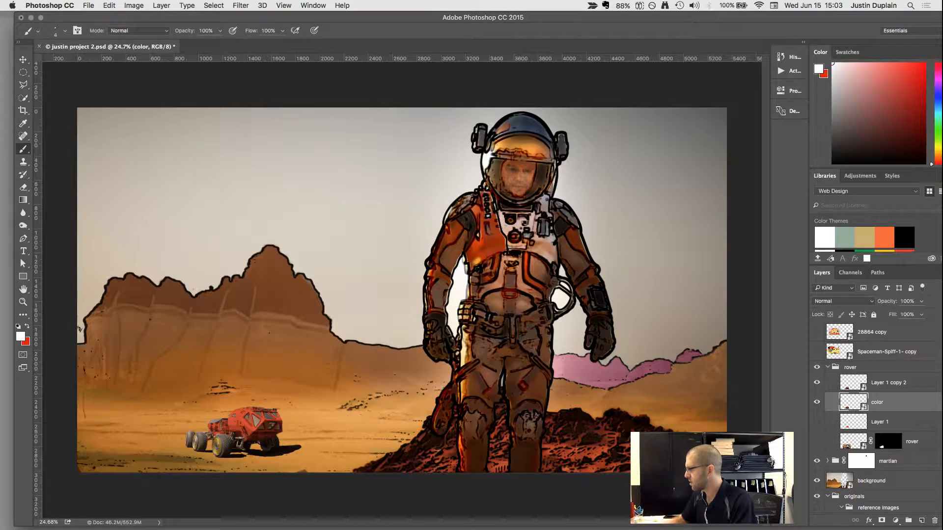
double_click(881, 382)
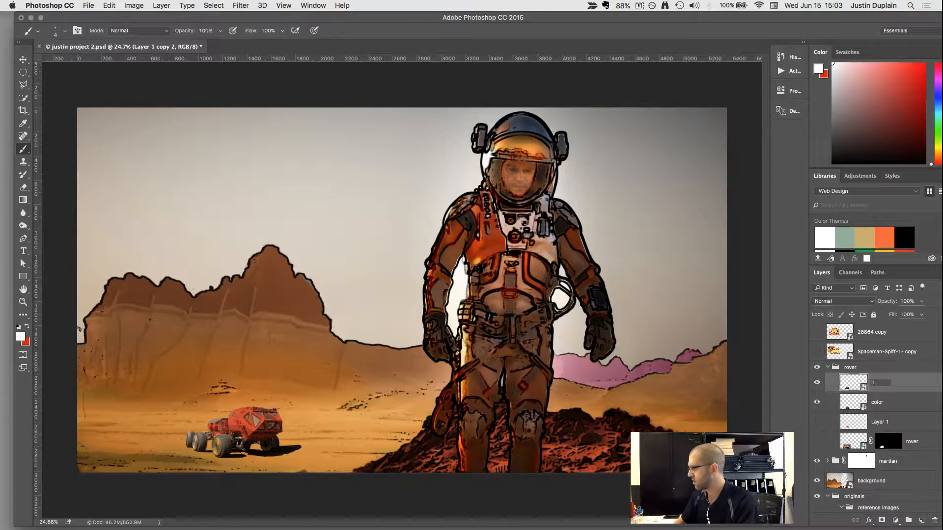
text(line)
key(Return)
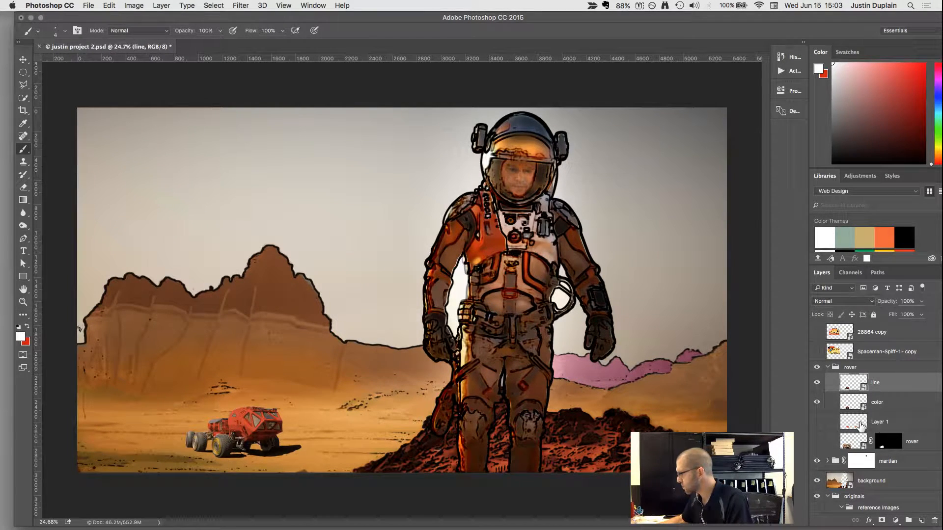
Rename the hidden Layer 1 in the rover group as "red".
double_click(879, 421)
text(red)
key(Return)
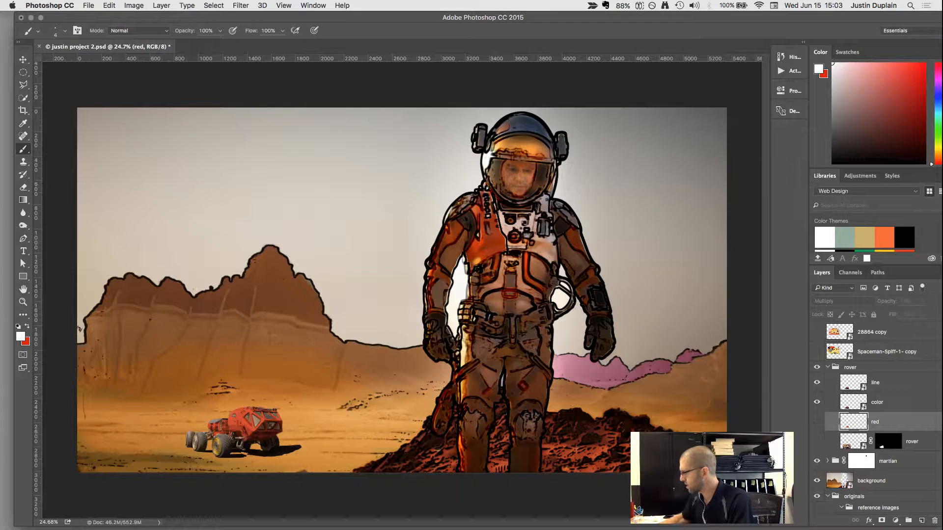
Group the red and original rover layers together and name the group "isolation and color".
shift+click(856, 444)
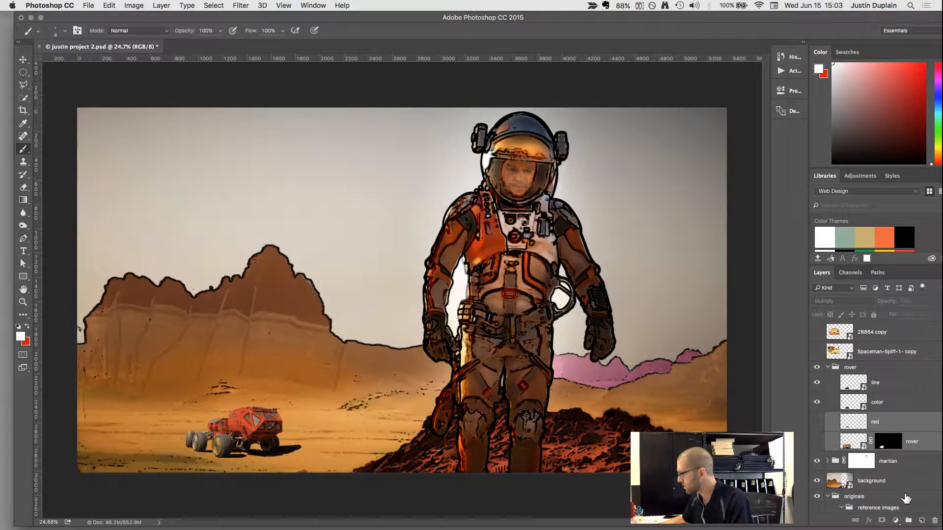
click(907, 521)
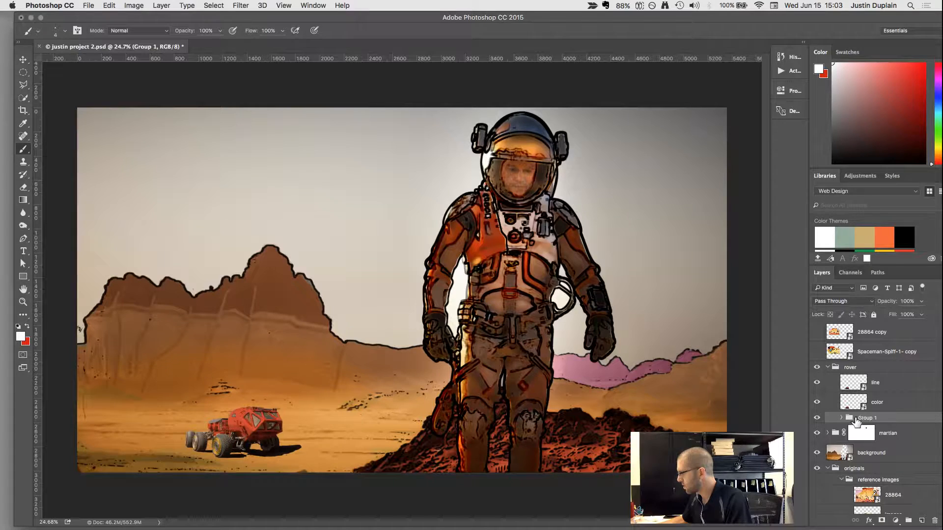
double_click(856, 421)
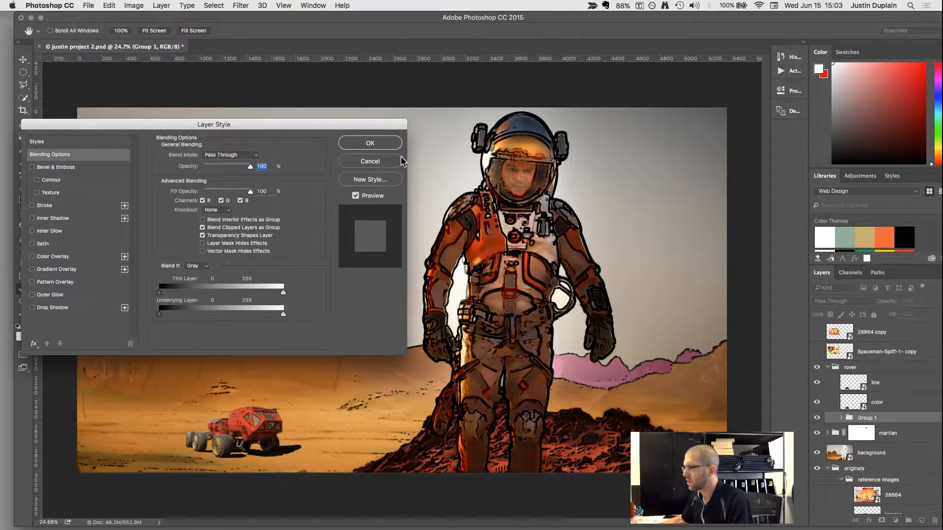
click(400, 161)
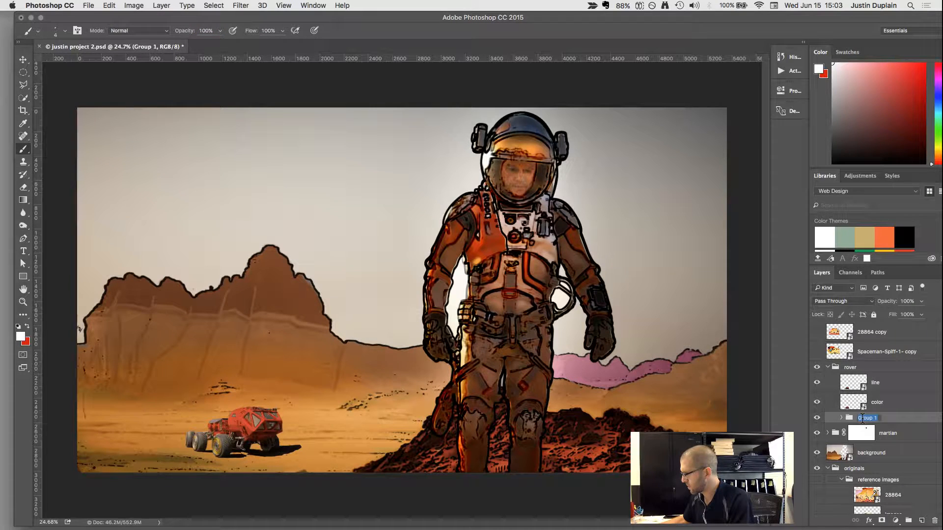
text(isc)
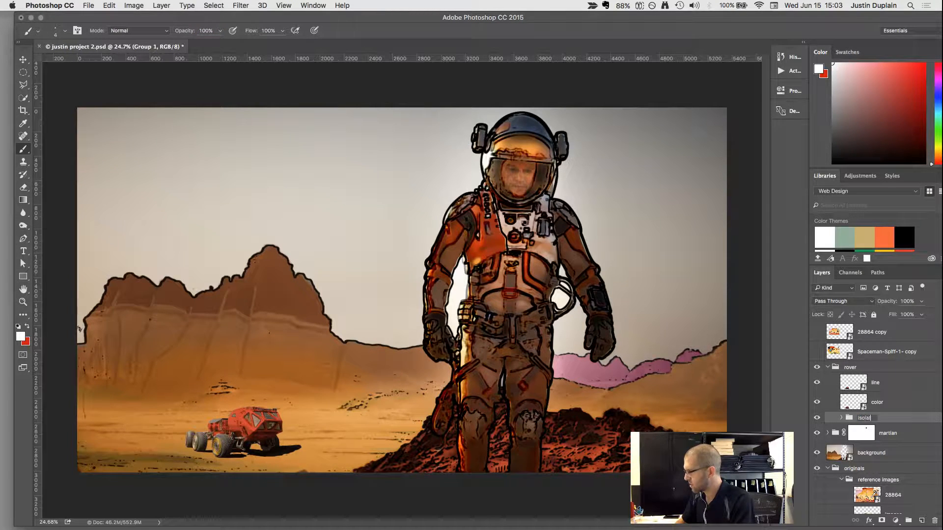
text(lation and color)
key(Return)
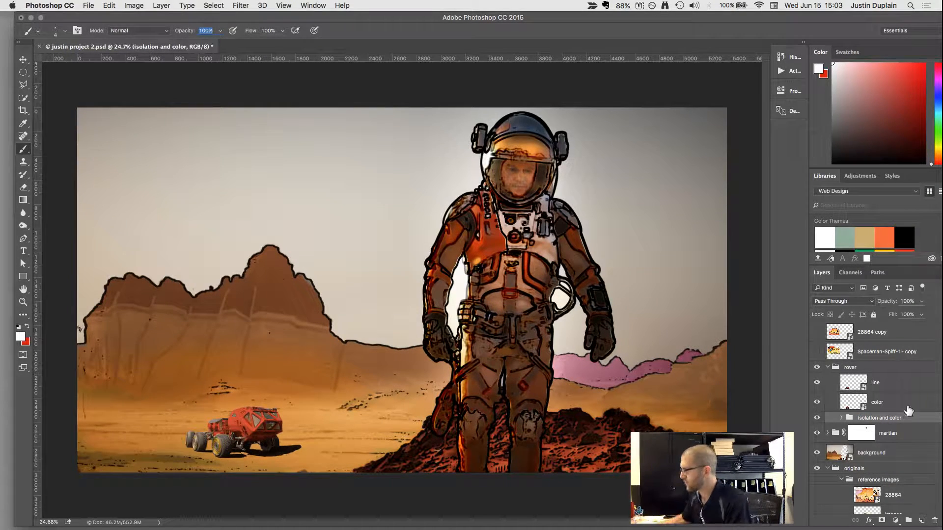
Hide the line layer and apply Paint Daubs to the color layer with brush size 43, sharpness 4 and the Simple brush type.
click(857, 399)
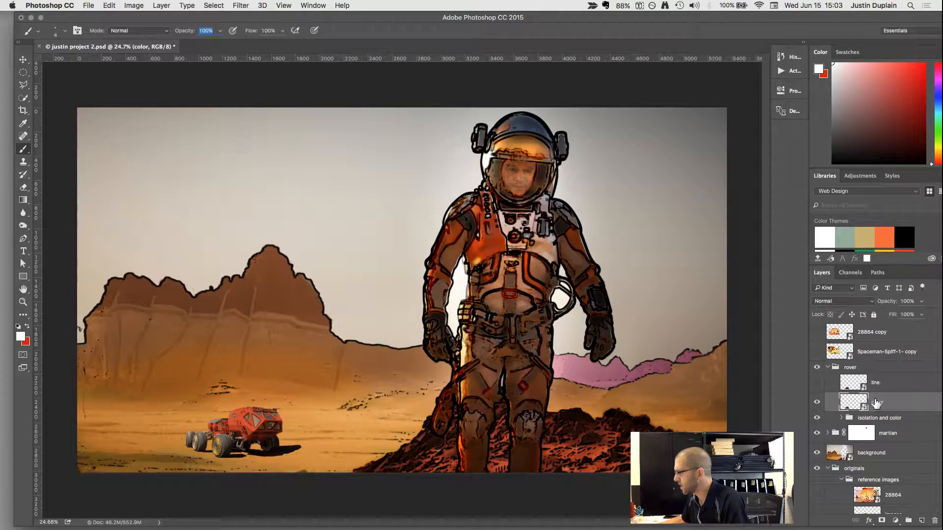
click(243, 6)
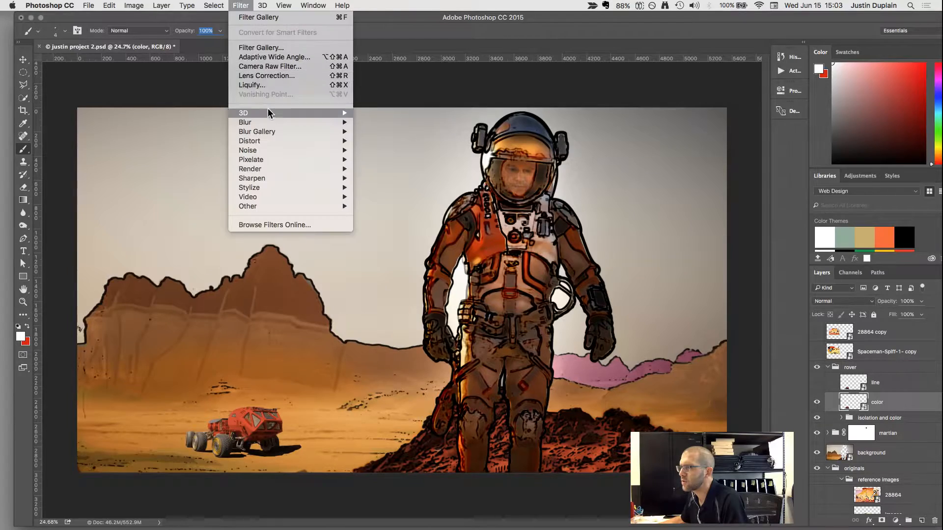
click(260, 48)
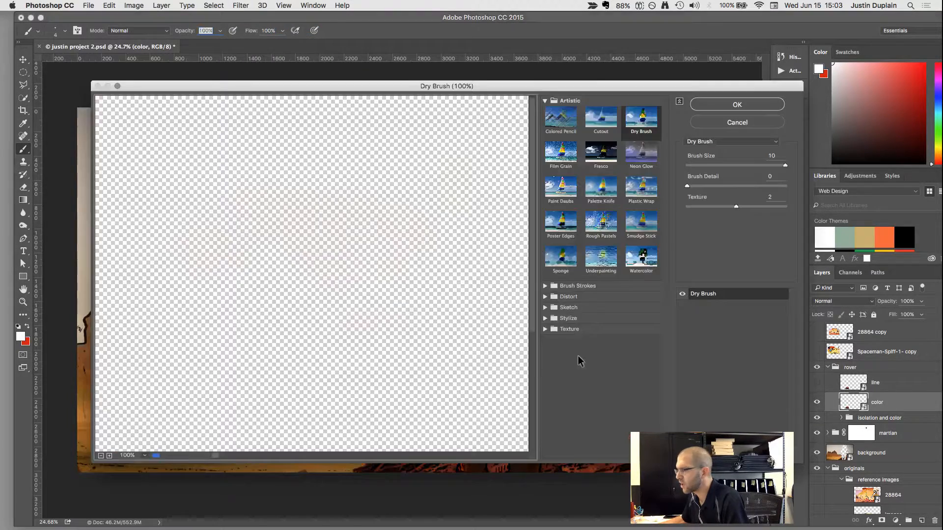
drag(552, 86, 561, 85)
scroll(453, 357, down, 5)
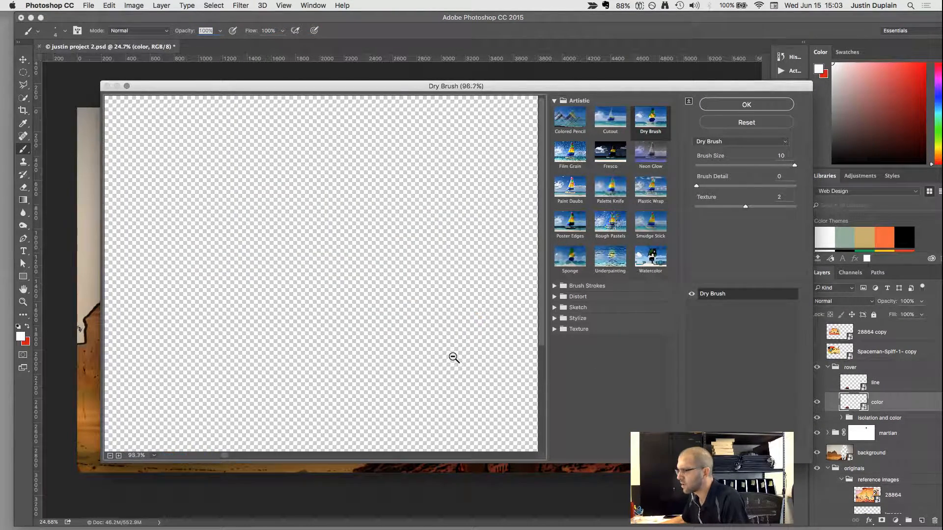
drag(448, 362, 144, 320)
click(570, 189)
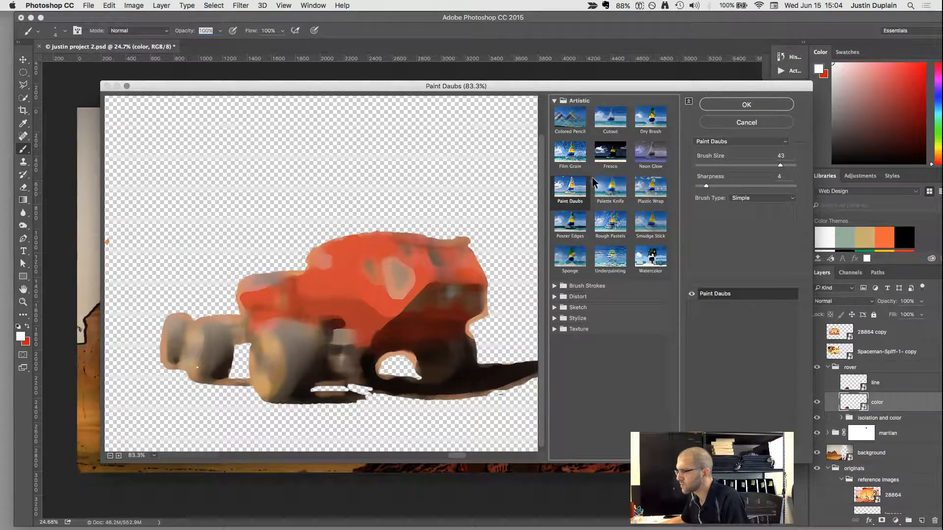
click(762, 106)
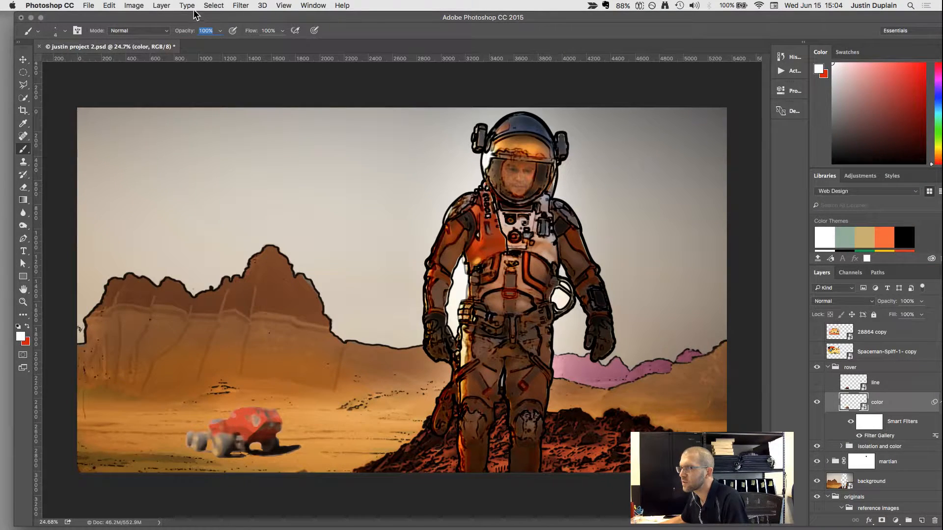
Try the Cutout filter on the color layer with a raised number of levels.
click(215, 5)
mouse_move(240, 6)
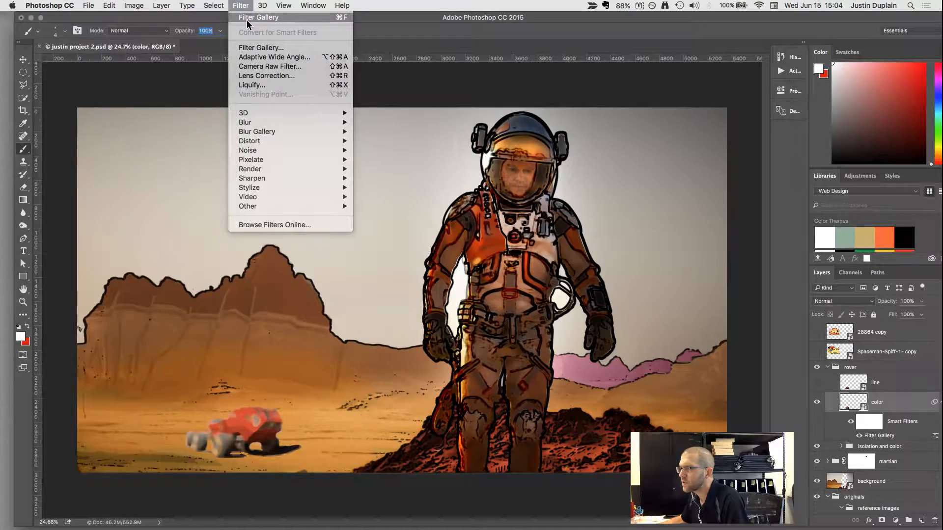
click(264, 48)
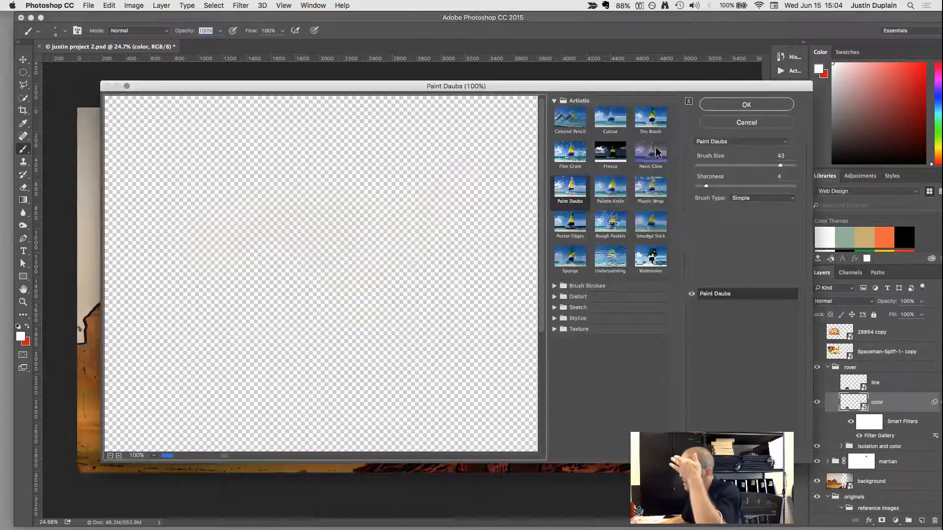
click(610, 118)
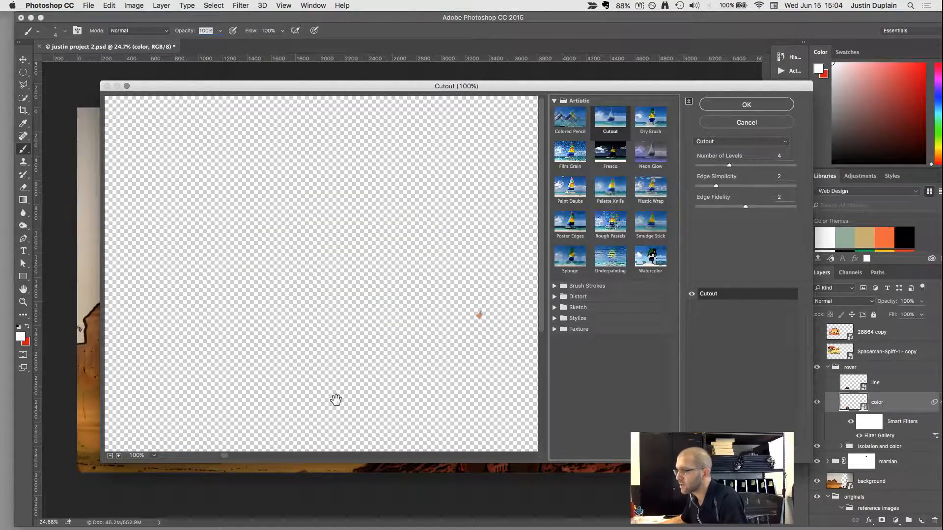
alt+click(295, 397)
alt+click(296, 396)
alt+click(295, 396)
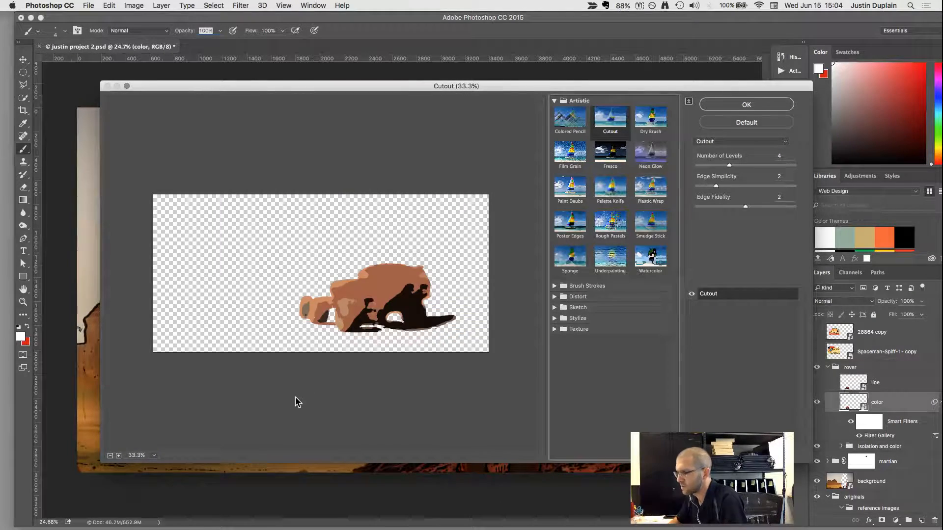
super+click(295, 397)
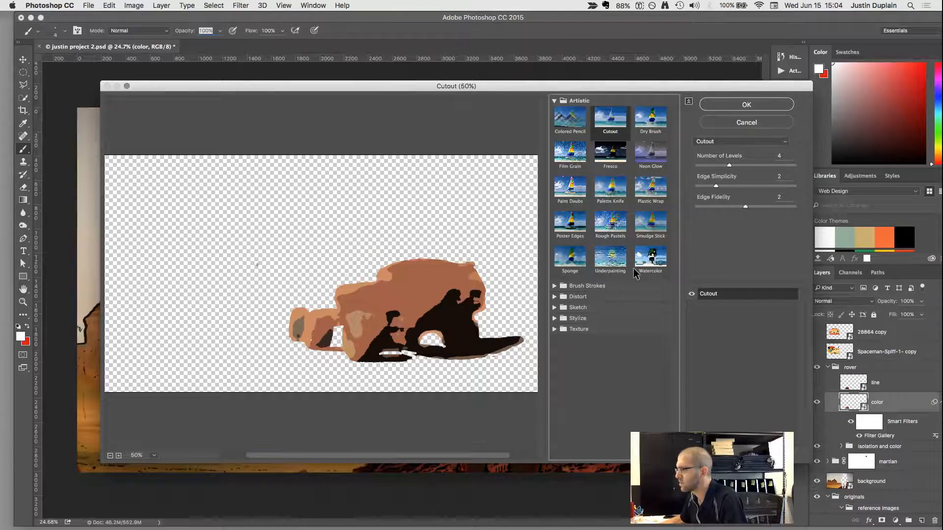
drag(729, 165, 817, 163)
click(769, 120)
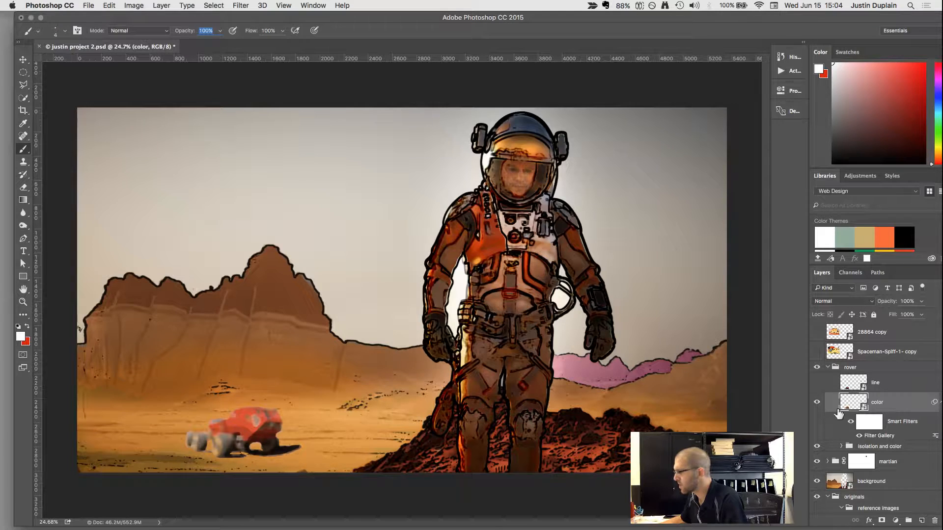
Show the rover's line layer and apply Glowing Edges to it with edge width 11, edge brightness 8 and smoothness 15.
click(852, 383)
click(817, 382)
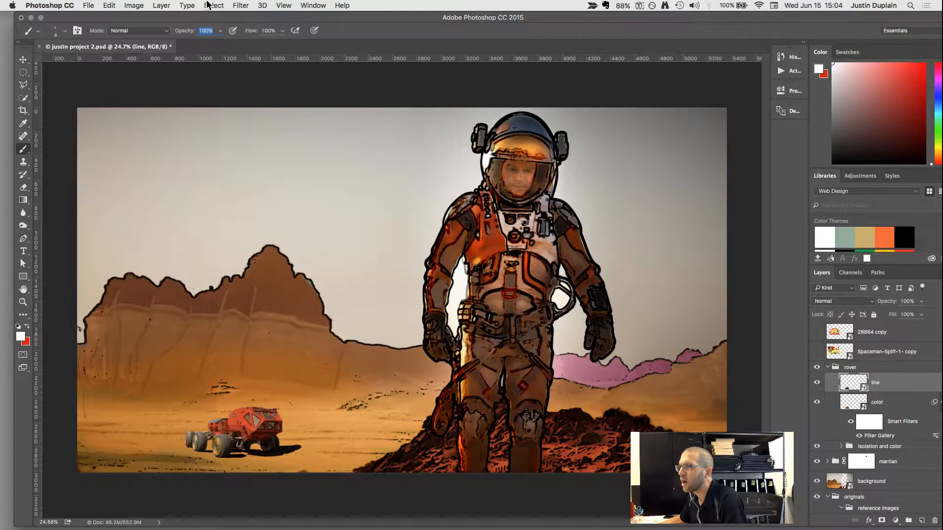
click(235, 6)
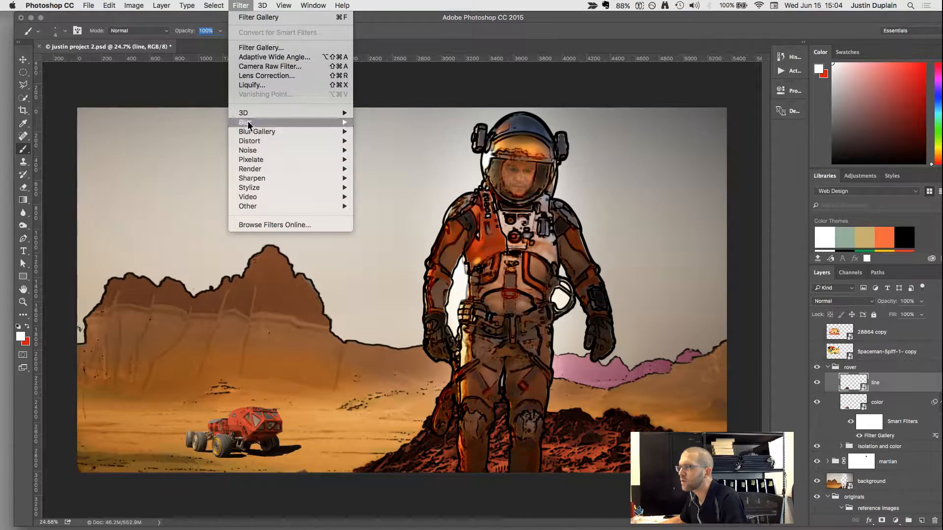
click(258, 45)
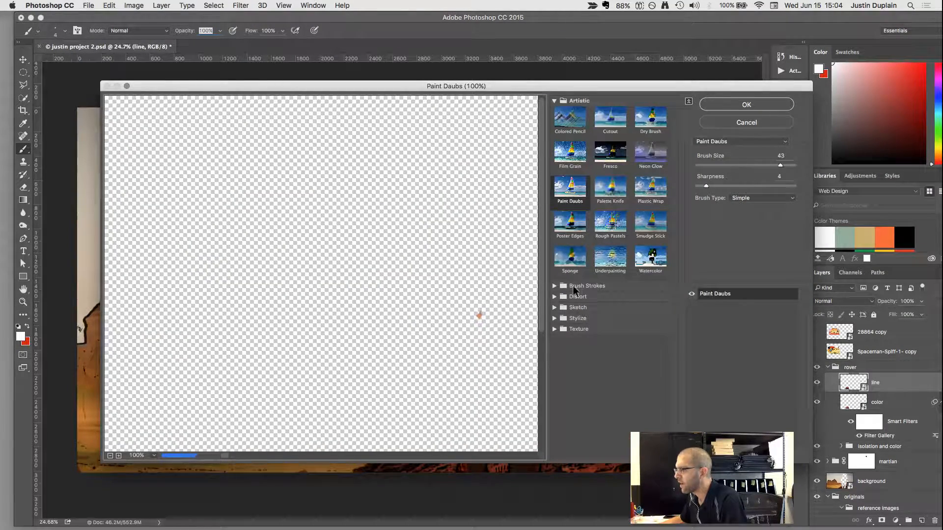
click(554, 318)
click(570, 335)
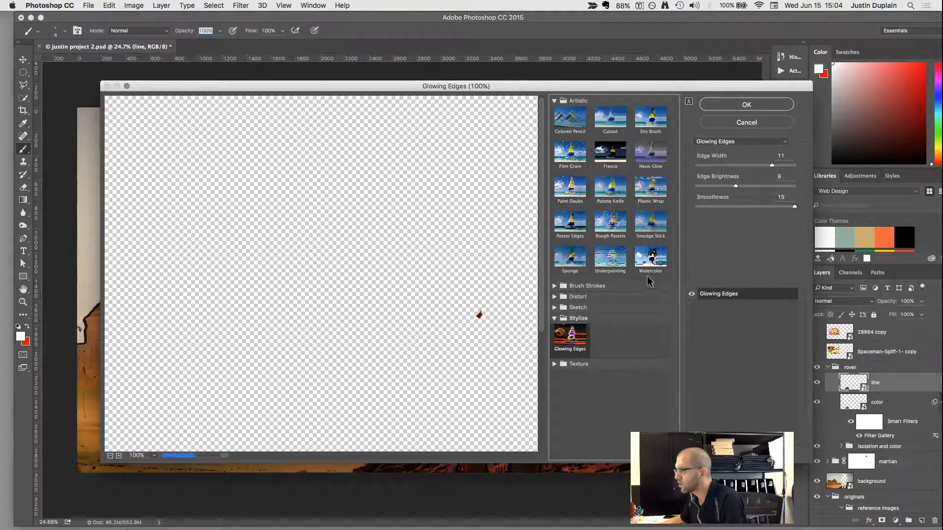
alt+click(358, 370)
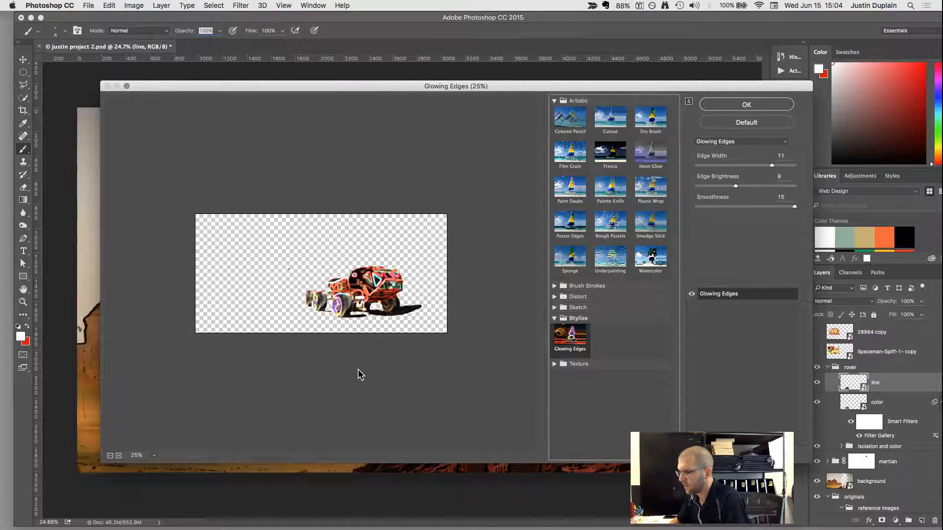
key(super+plus)
key(super+plus)
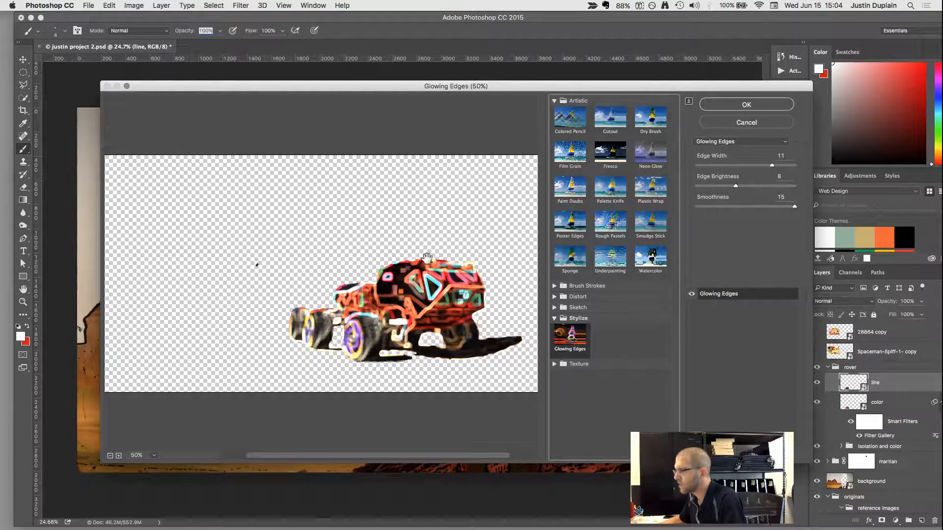
click(744, 105)
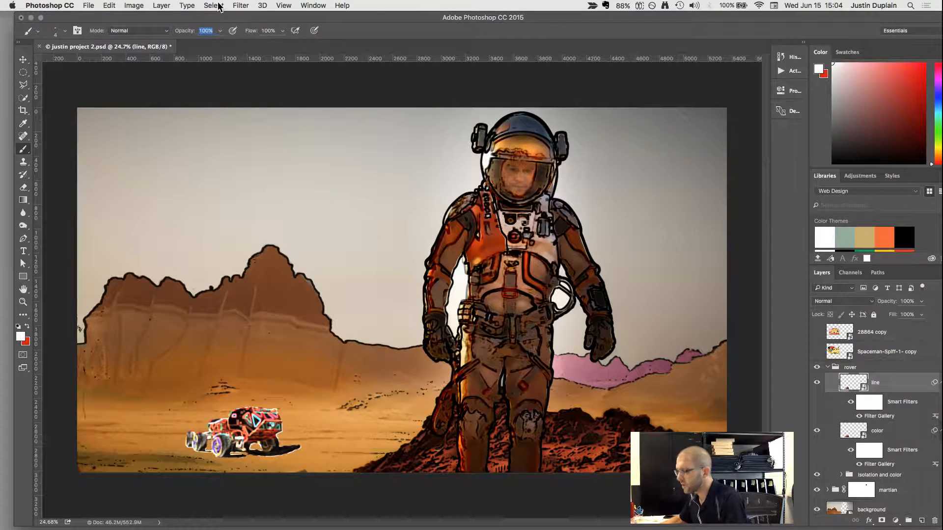
Invert the line layer and apply Hue/Saturation with saturation -100 and lightness +3.
key(super+i)
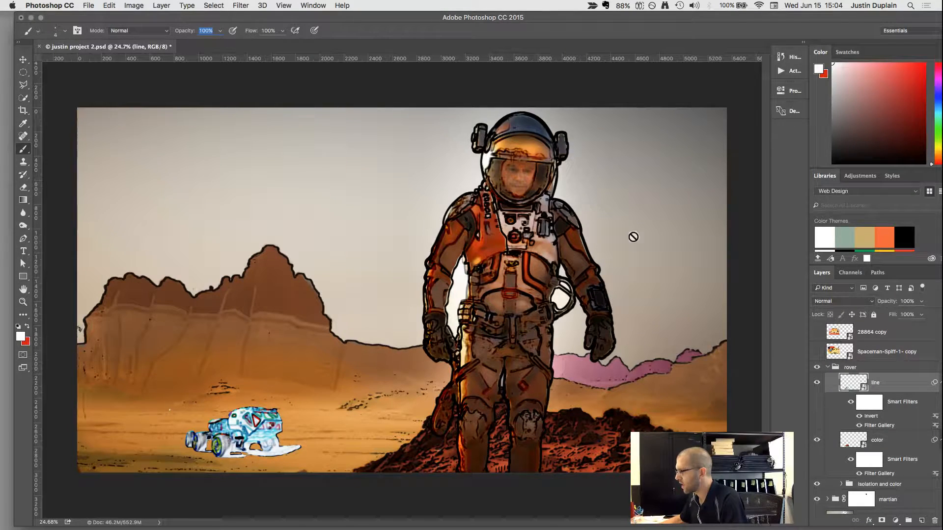
click(134, 6)
mouse_move(148, 32)
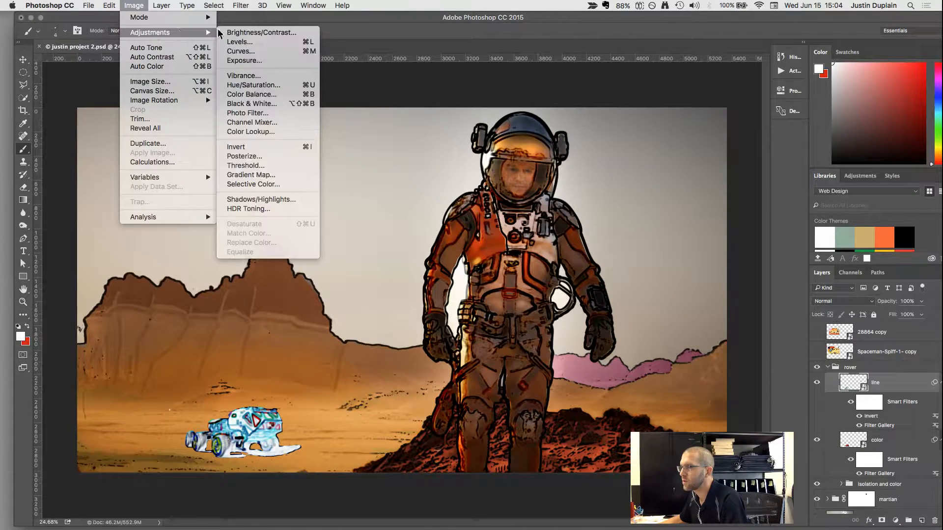
click(265, 86)
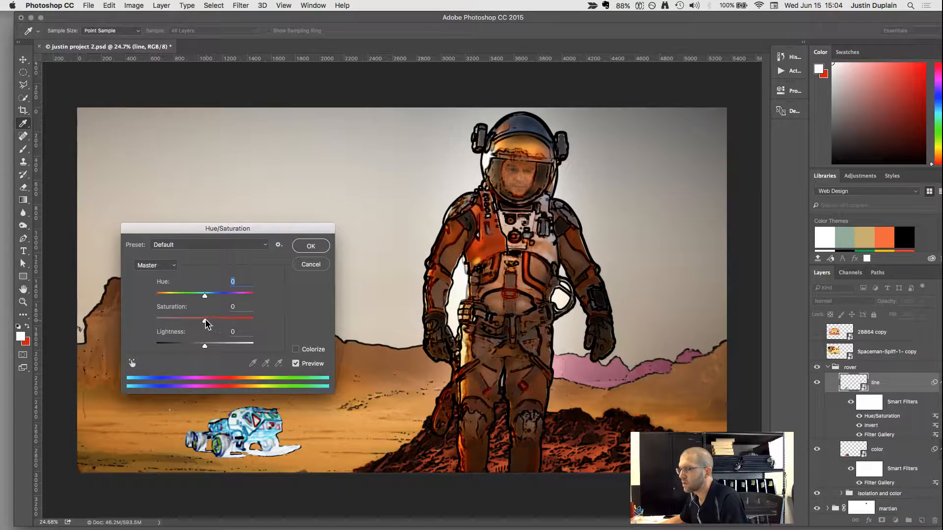
drag(204, 321, 109, 322)
drag(199, 348, 207, 345)
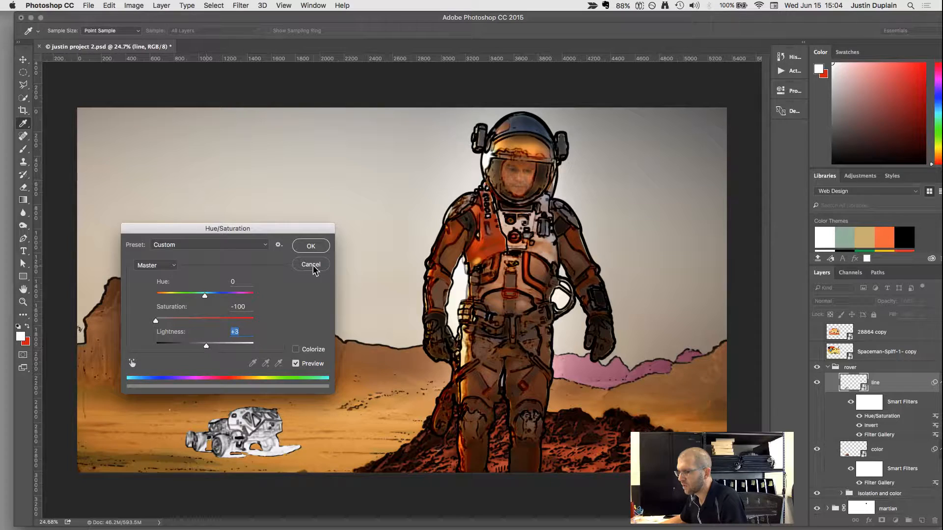
click(311, 246)
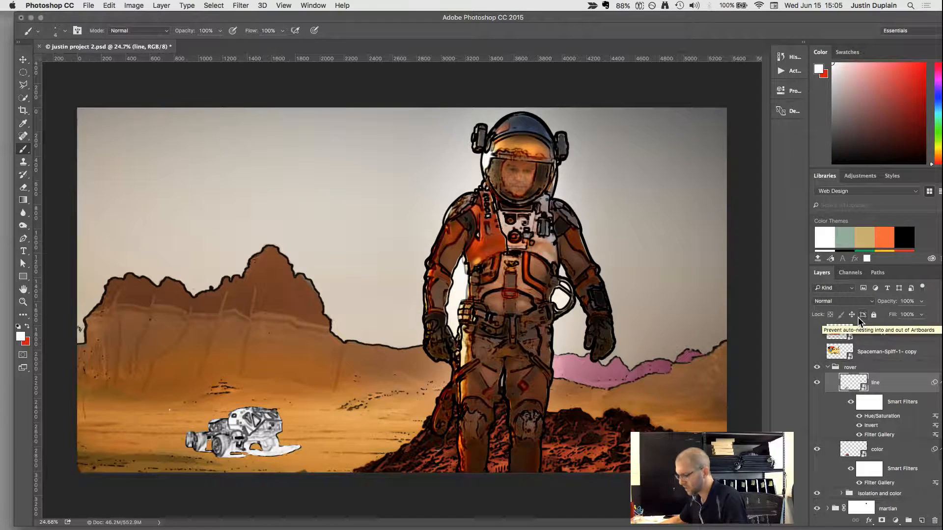
Try the Darken, Multiply, Color Burn and Linear Burn blending modes on the line layer.
key(v)
key(alt+shift+k)
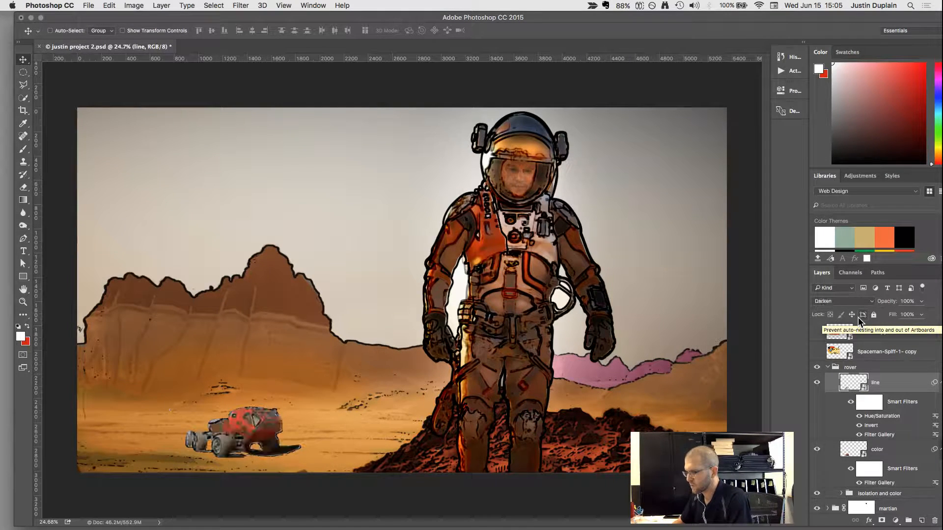
key(alt+shift+m)
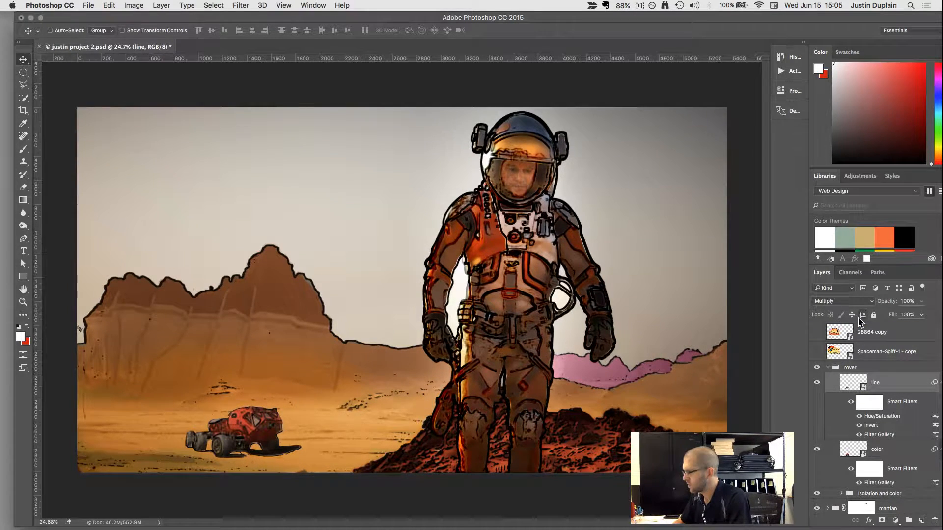
key(alt+shift+b)
key(shift+BackSpace)
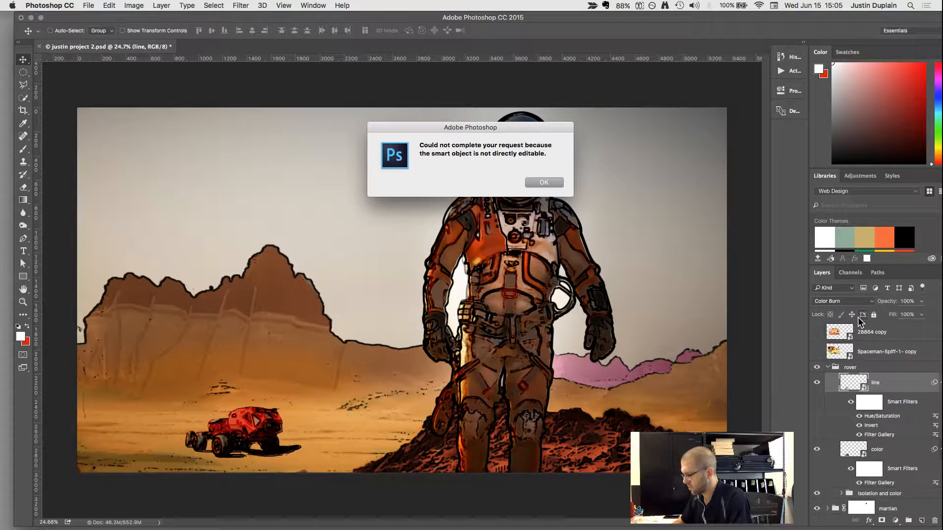
key(Return)
key(alt+shift+a)
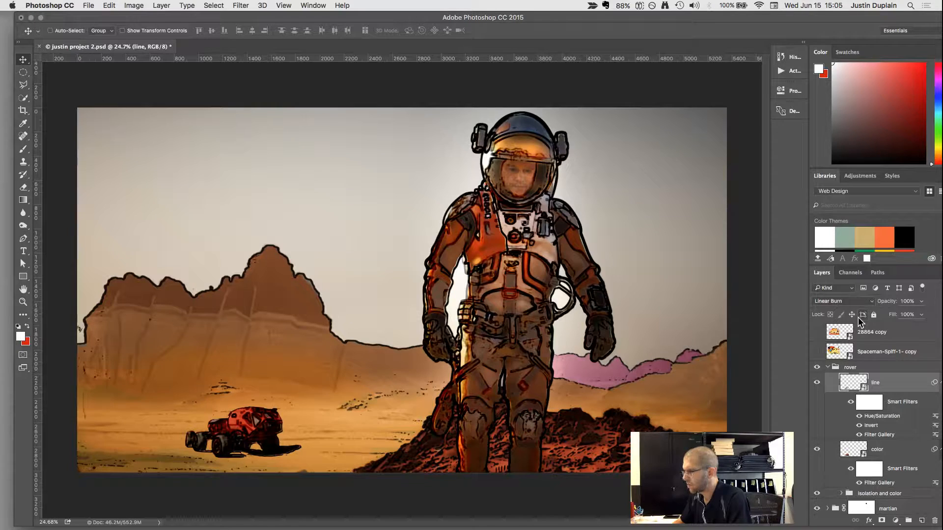
Cycle the line layer through the other blending modes, including Overlay, Linear Light, Subtract and Luminosity, to compare the rover's outlines.
key(shift+plus)
key(shift+plus)
key(shift+plus)
key(shift+plus)
key(shift+plus)
key(shift+plus)
key(shift+plus)
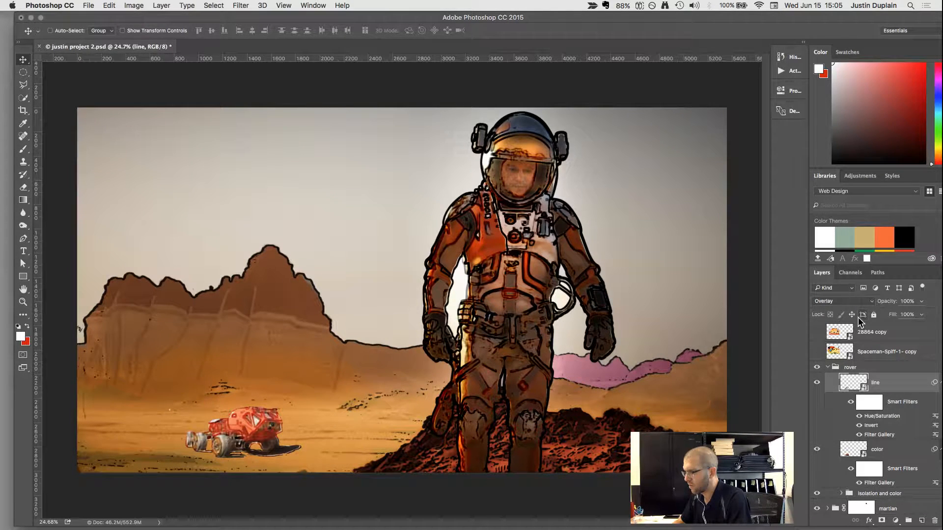
key(shift+plus)
key(shift+plus)
key(shift+plus)
key(shift+plus)
key(shift+plus)
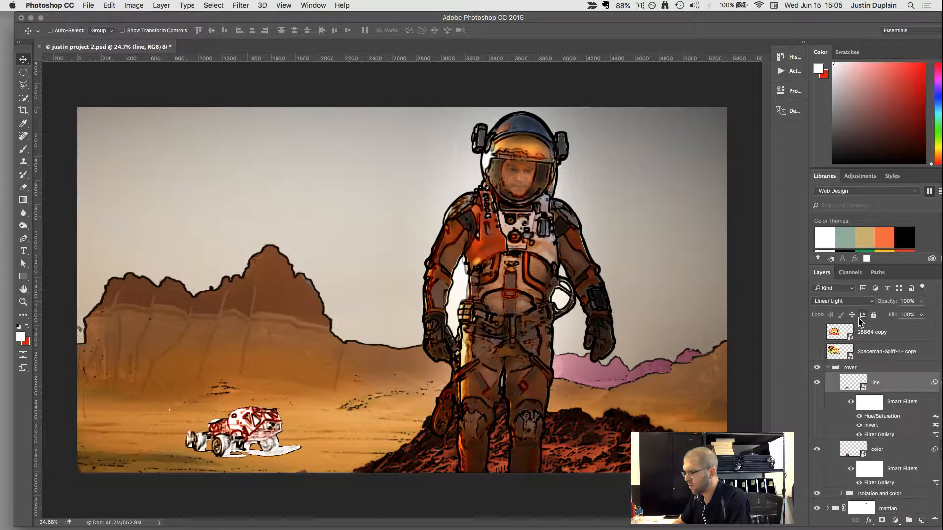
key(shift+plus)
key(shift+plus)
key(shift+plus)
key(shift+plus)
key(shift+plus)
key(shift+plus)
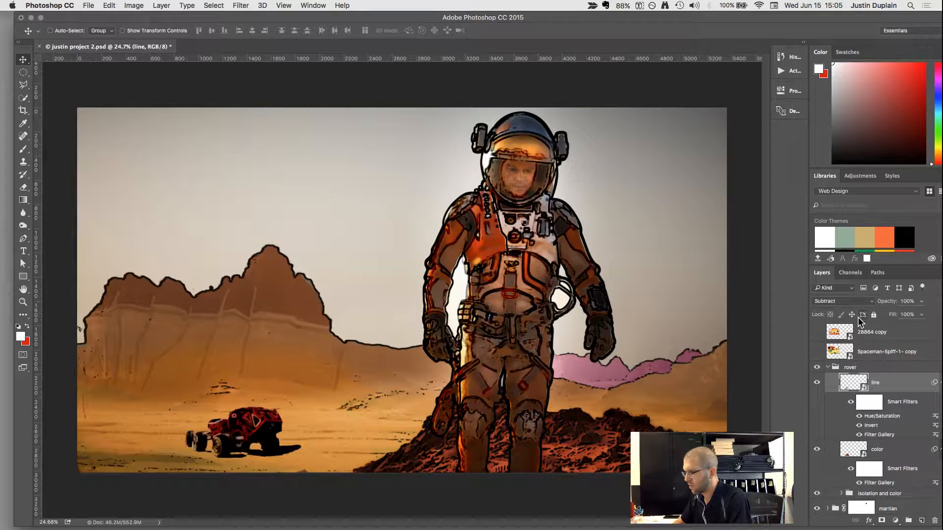
key(shift+plus)
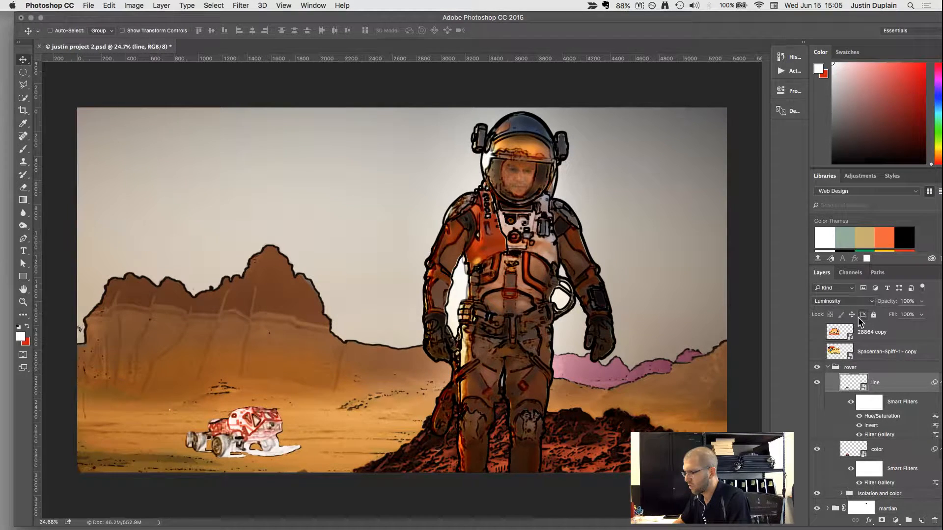
Compare Multiply with Linear Burn on the line layer and set its blending mode to Multiply.
key(shift+plus)
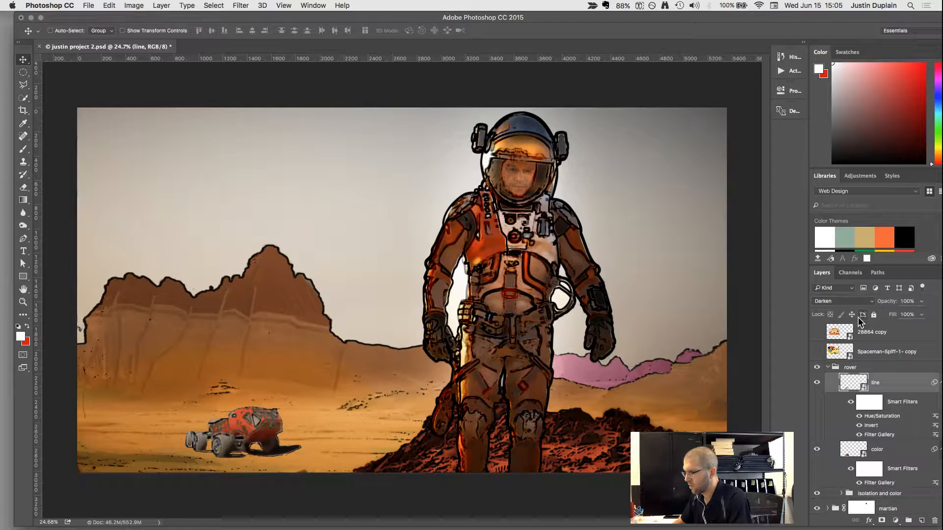
key(shift+plus)
key(shift+plus)
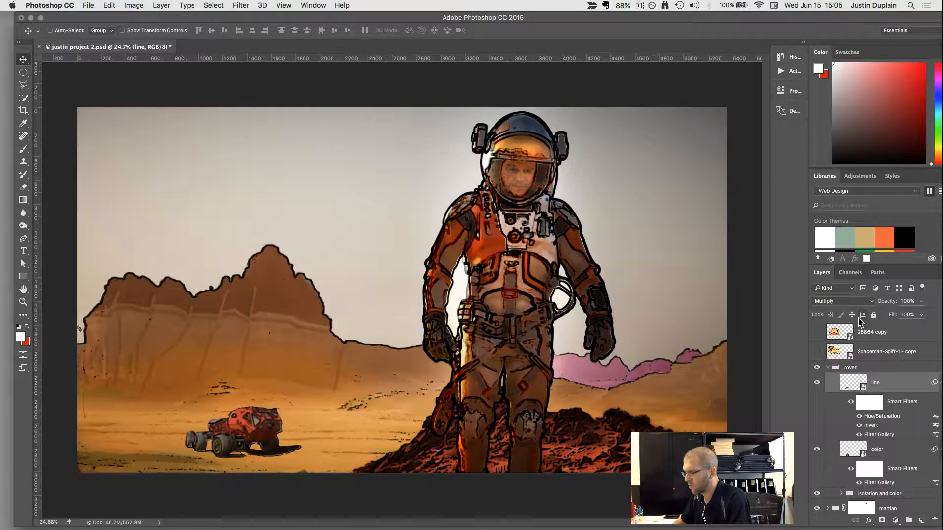
key(shift+plus)
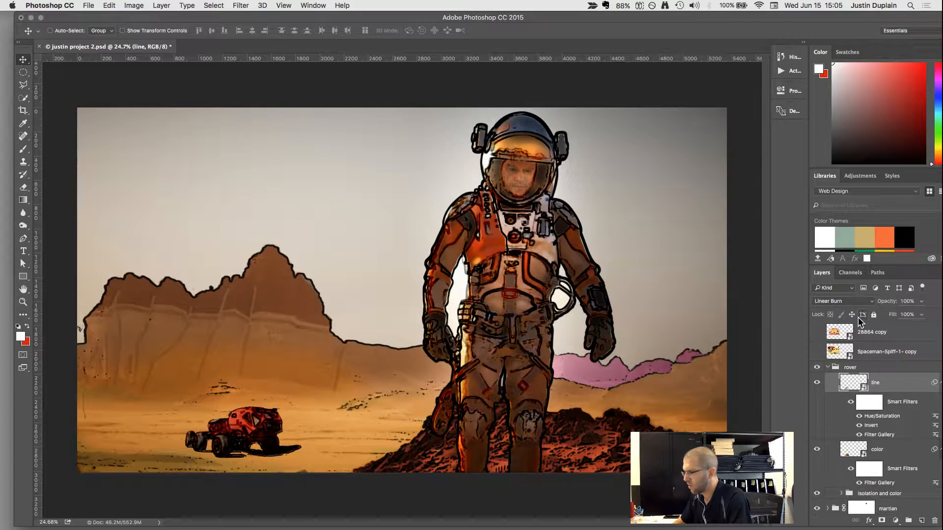
key(shift+minus)
key(shift+minus)
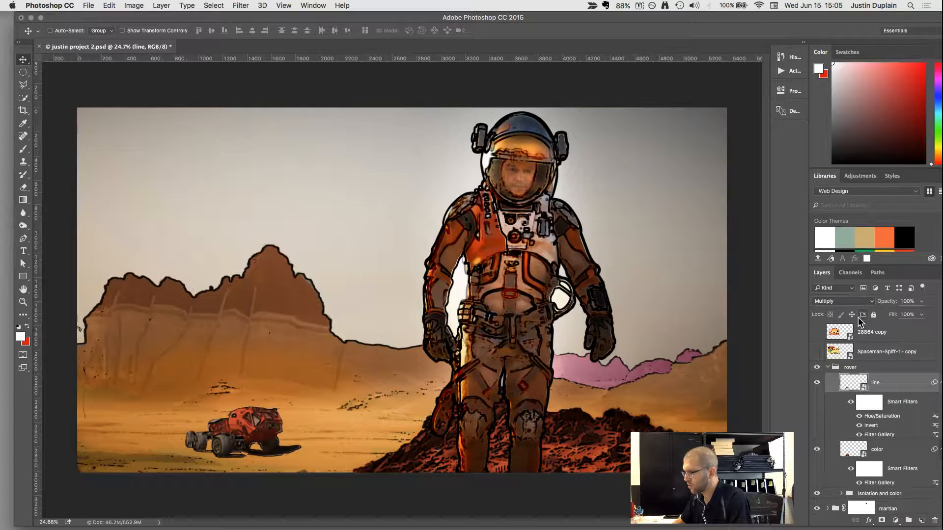
Check the rover against the whole composite and select the line layer's Smart Filters mask for editing.
scroll(445, 444, down, 10)
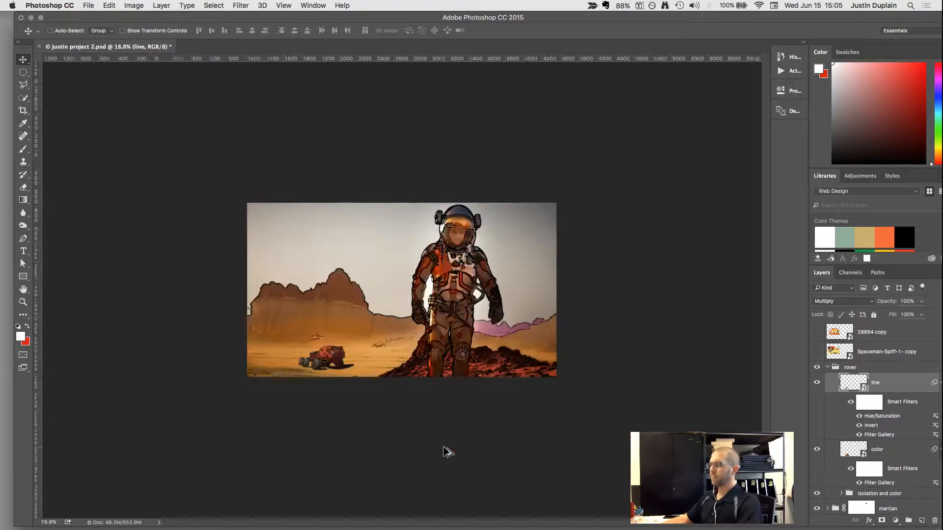
scroll(412, 316, up, 8)
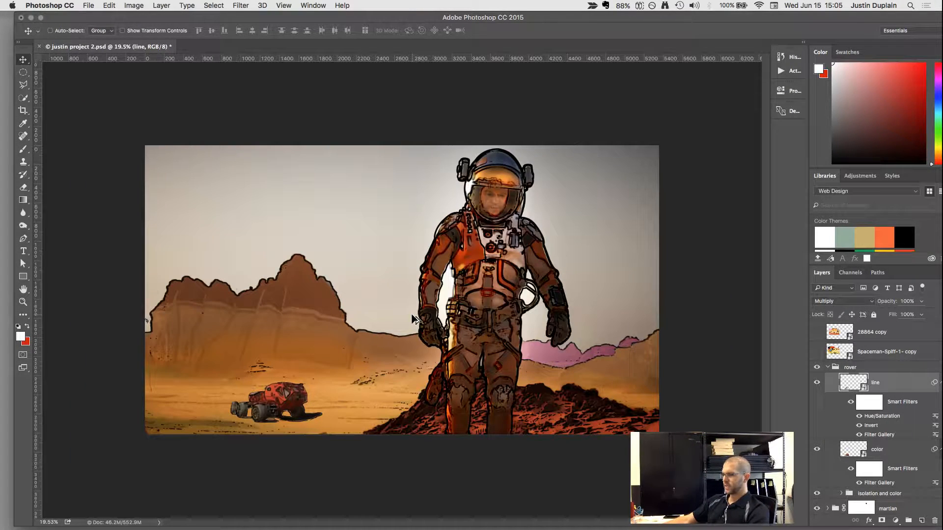
click(872, 404)
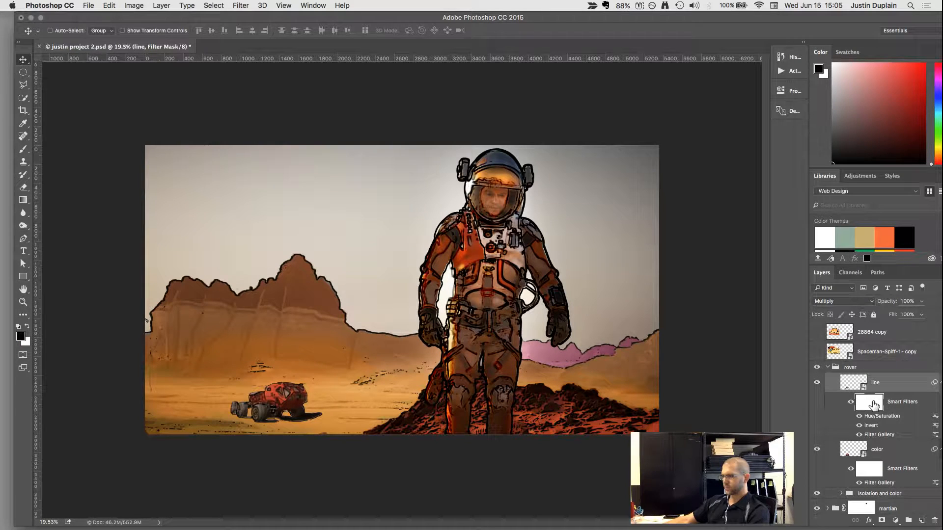
scroll(319, 427, up, 5)
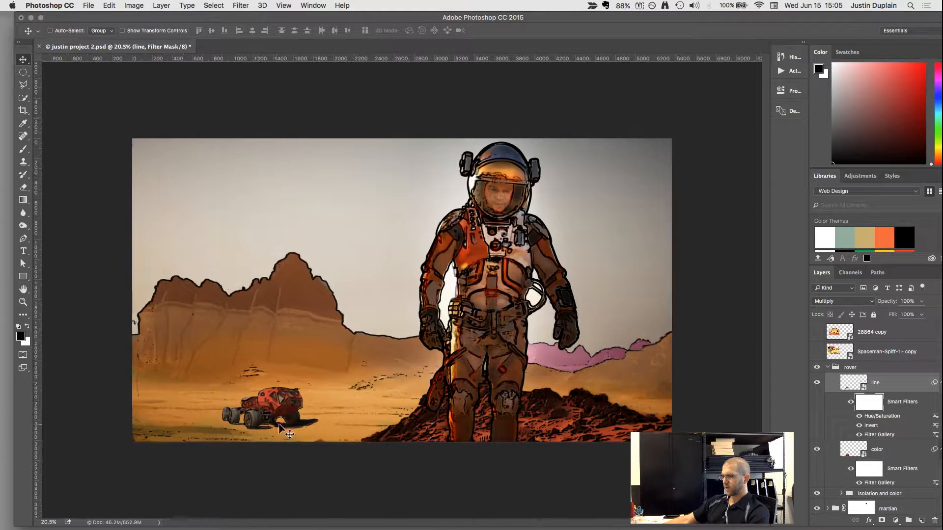
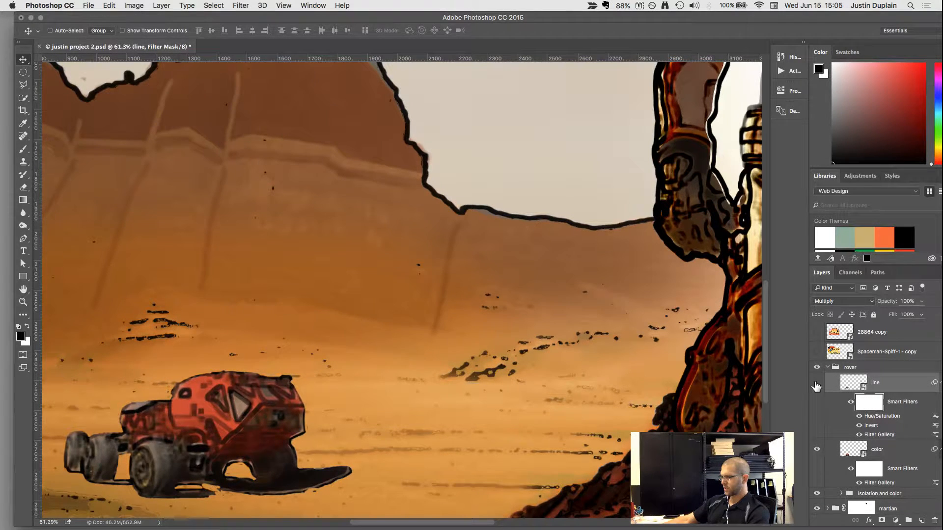
Compare the rover with and without its line layer, leaving the layer shown and its image selected instead of the filter mask.
click(816, 386)
click(816, 385)
click(816, 386)
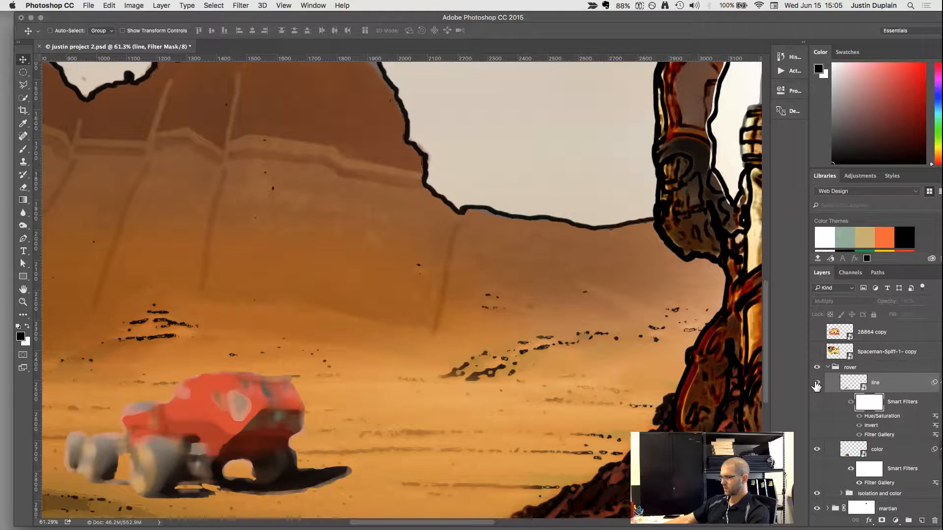
click(816, 386)
click(850, 383)
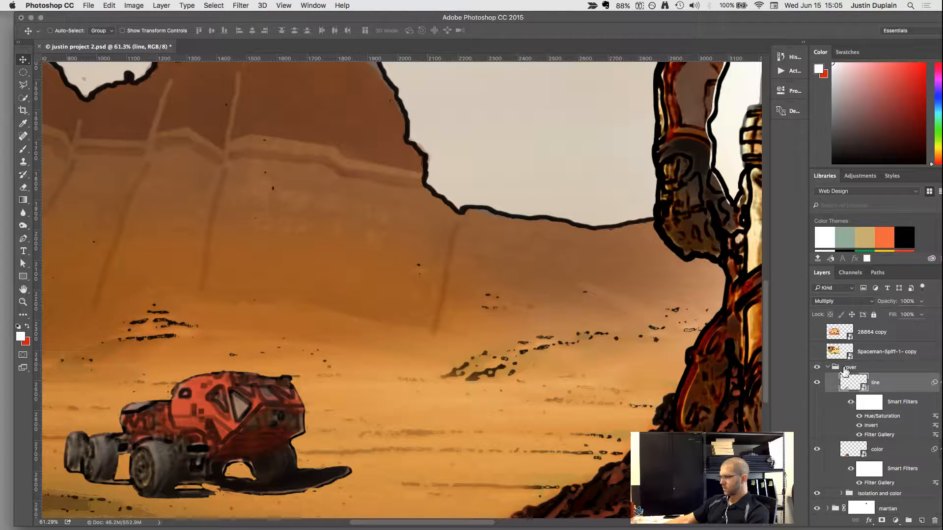
Collapse the rover group, check the scene with and without it, and add a layer mask to the group for brushing.
click(829, 368)
click(817, 368)
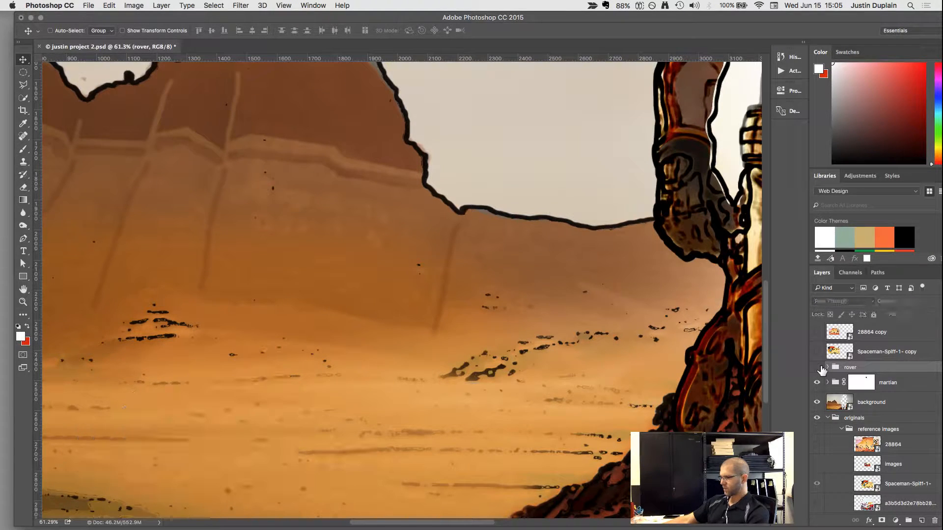
click(817, 367)
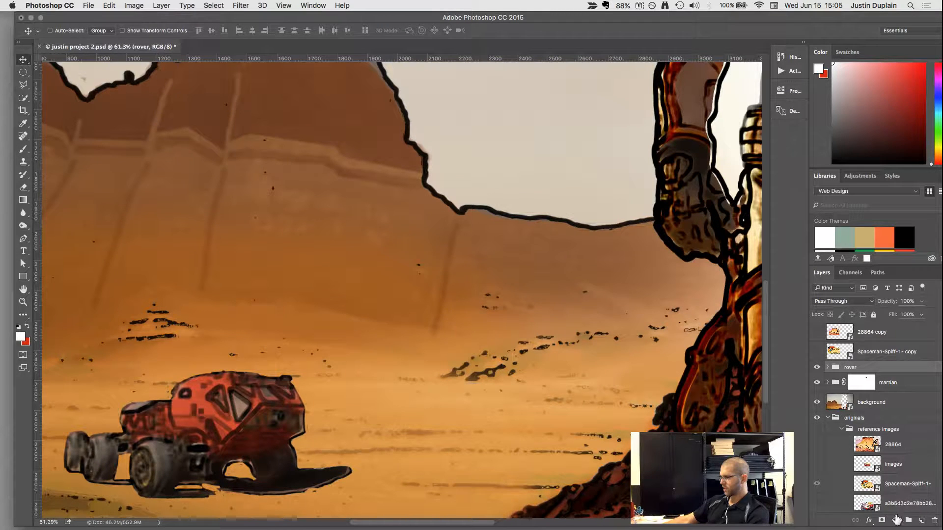
click(882, 520)
key(b)
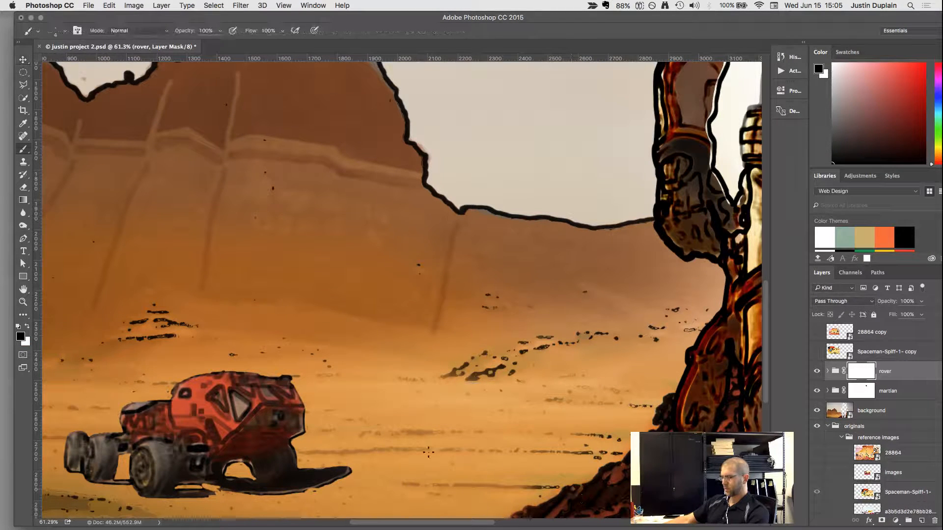
key(bracketright)
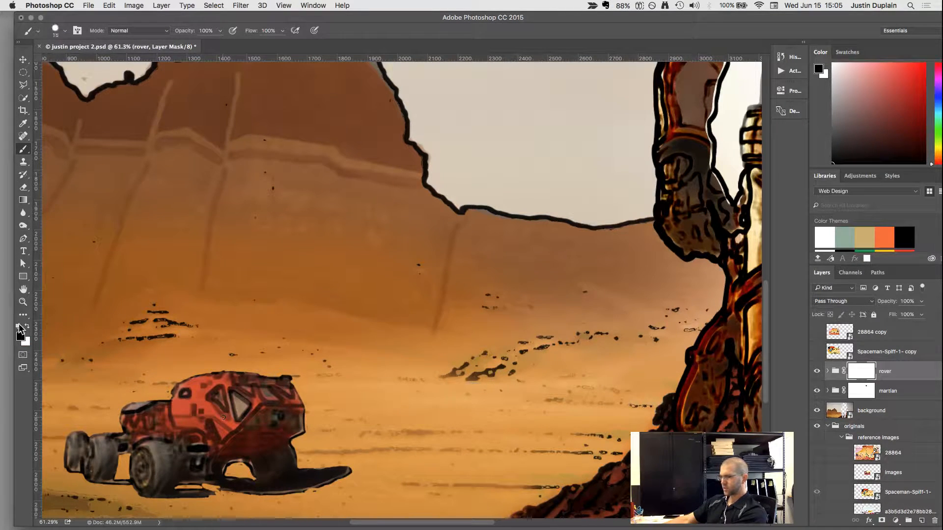
Set the foreground color to dark gray #313131.
click(21, 335)
click(407, 174)
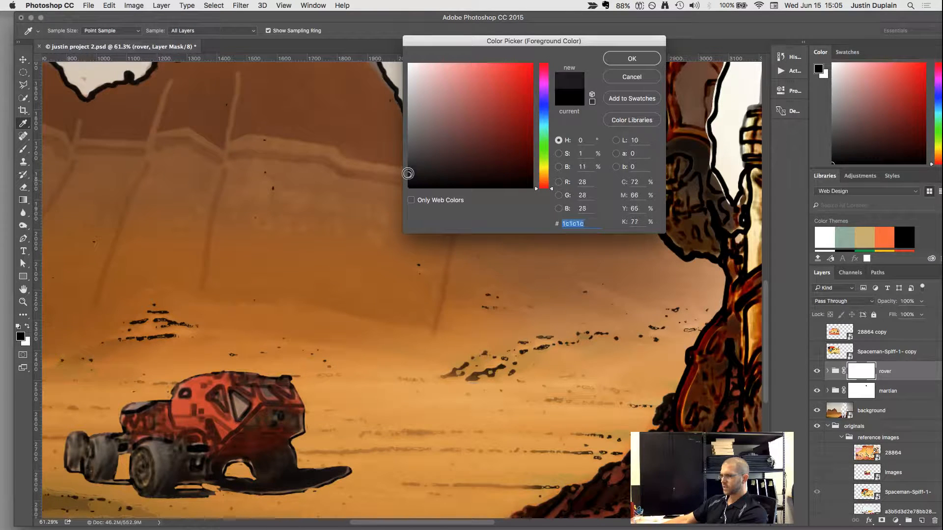
drag(408, 174, 408, 164)
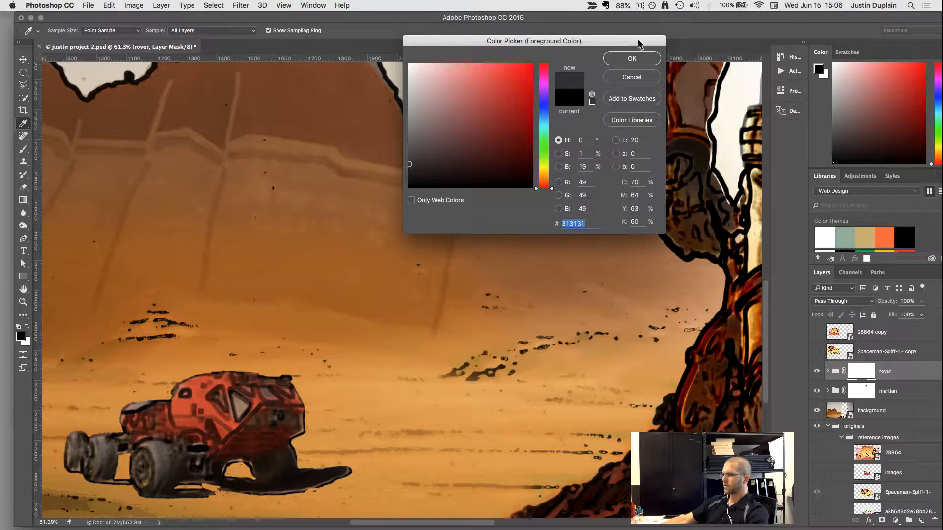
click(631, 59)
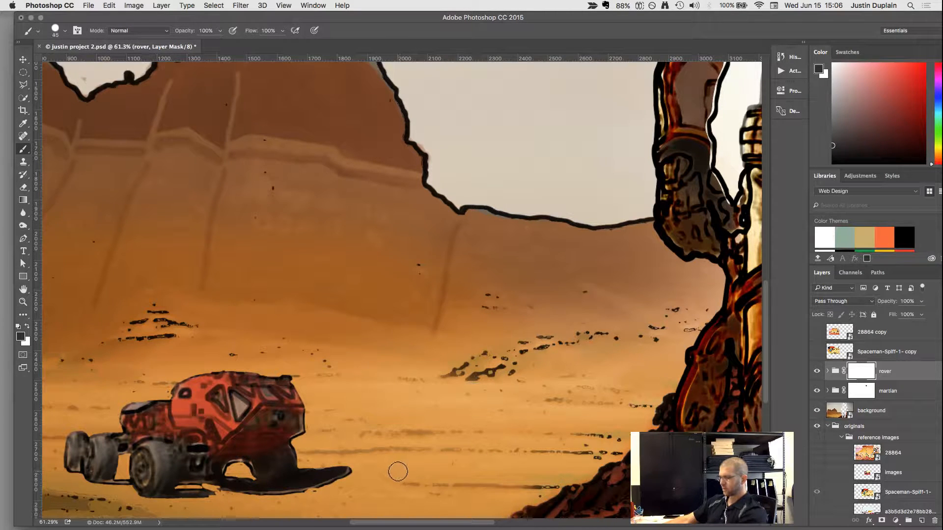
Switch the brush to the Soft Round preset and enlarge it to 90 px.
key(bracketright)
key(bracketright)
click(65, 31)
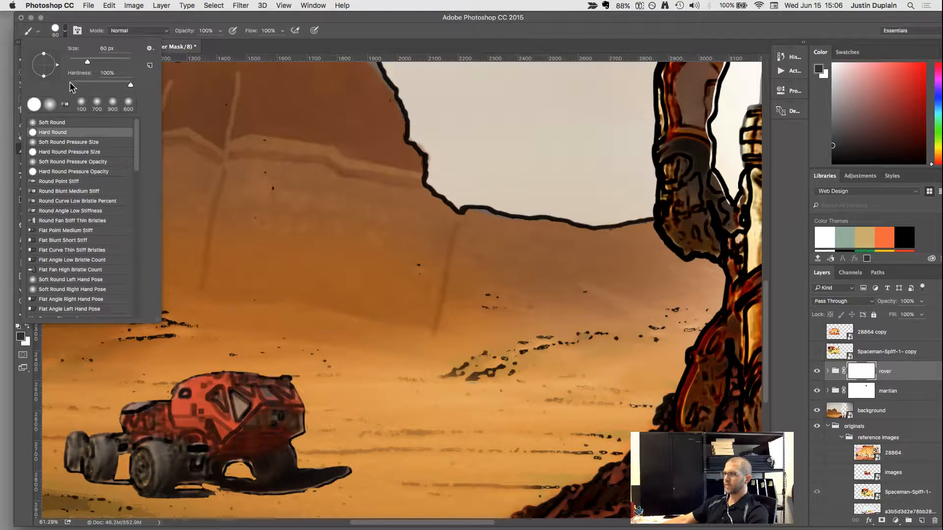
click(50, 104)
click(400, 437)
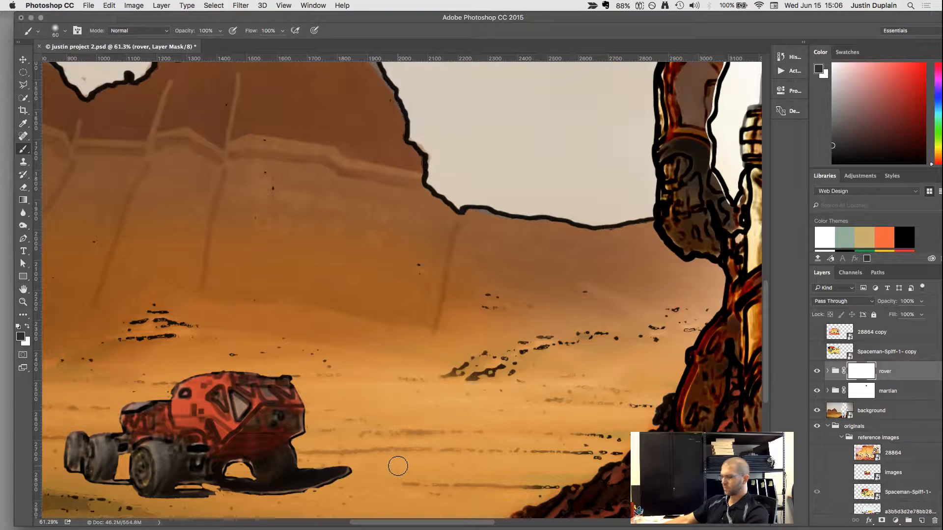
key(bracketright)
Try fading the rover's ground shadow on the mask with the dark gray and with mid-gray #949494, undoing each attempt.
mouse_move(393, 469)
mouse_down()
mouse_move(352, 467)
mouse_move(273, 490)
mouse_up()
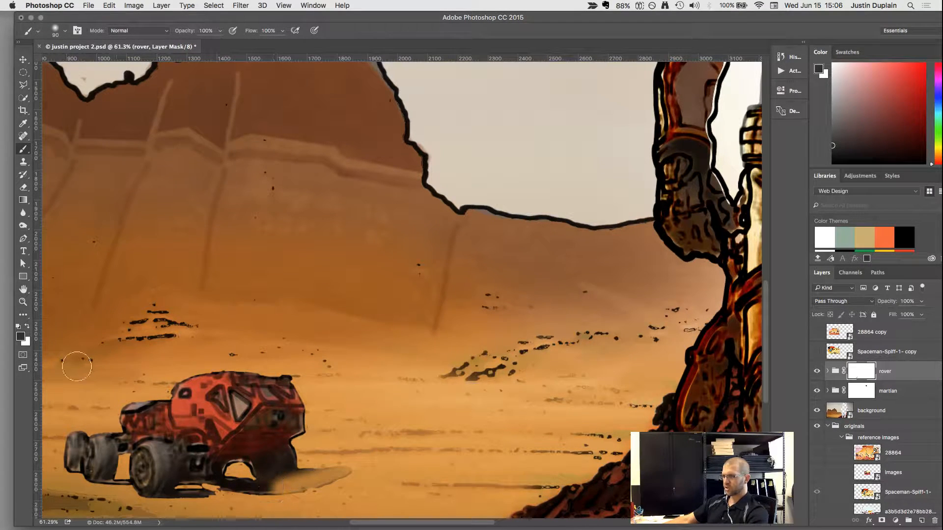
key(super+z)
click(19, 337)
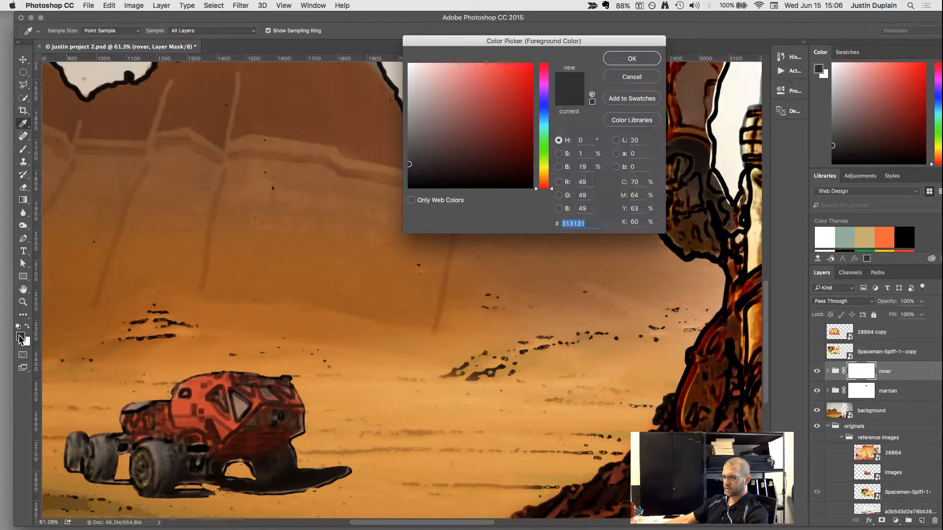
mouse_move(446, 107)
mouse_down()
mouse_move(409, 127)
mouse_move(407, 103)
mouse_move(405, 115)
mouse_up()
click(632, 58)
key(b)
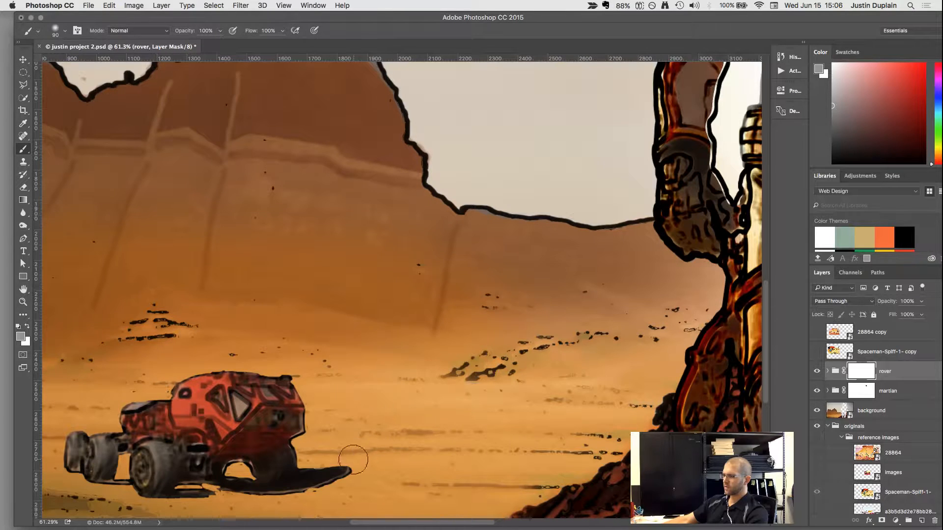
mouse_move(352, 460)
mouse_down()
mouse_move(293, 486)
mouse_move(236, 491)
mouse_move(333, 483)
mouse_up()
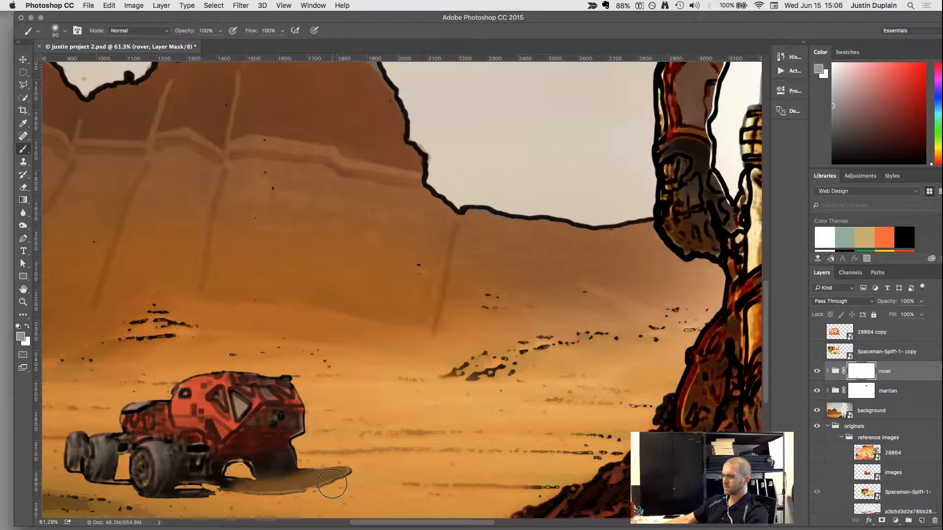
key(super+z)
Fade the rover's ground shadow on the group mask with light gray #e2dfdf and restore the nearby wheel area with white.
click(20, 336)
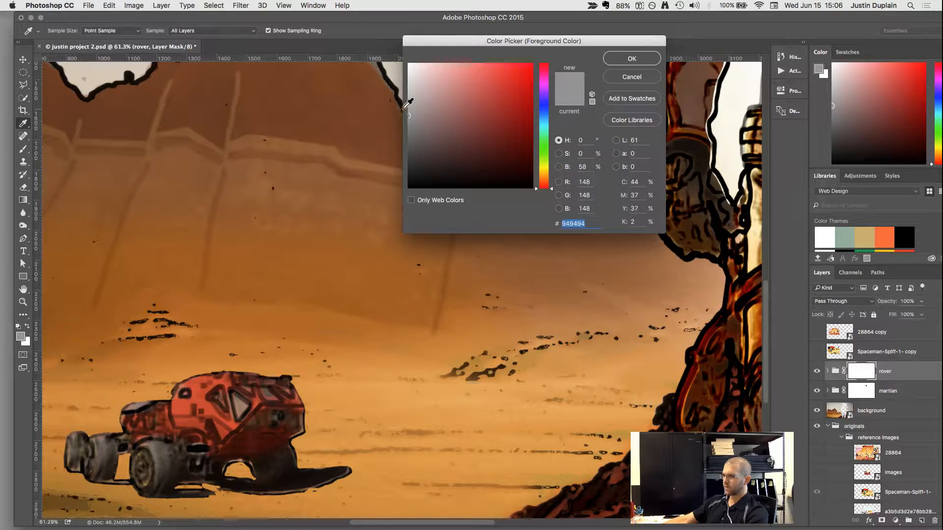
drag(410, 86, 409, 77)
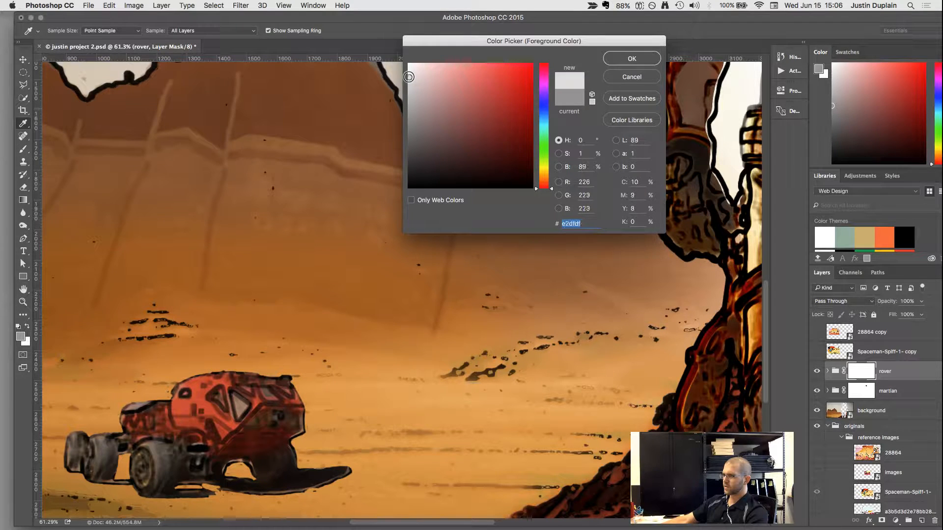
click(631, 59)
drag(337, 480, 252, 490)
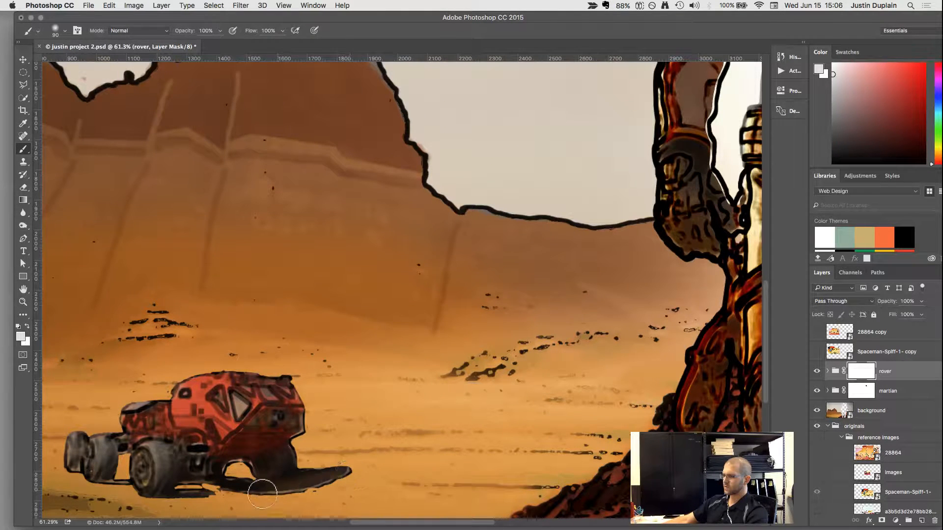
mouse_move(325, 476)
mouse_down()
mouse_move(203, 505)
mouse_move(180, 500)
mouse_up()
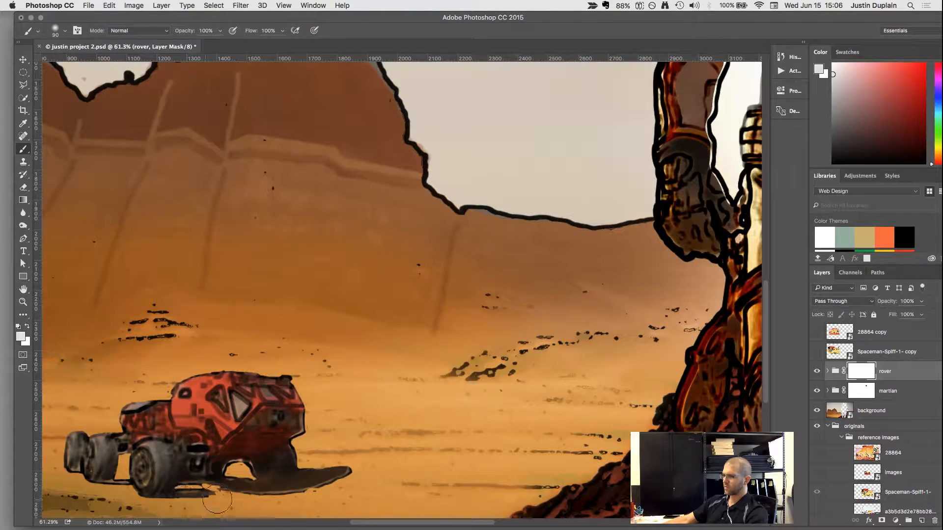
key(x)
mouse_move(267, 461)
mouse_down()
mouse_move(287, 460)
mouse_move(264, 468)
mouse_up()
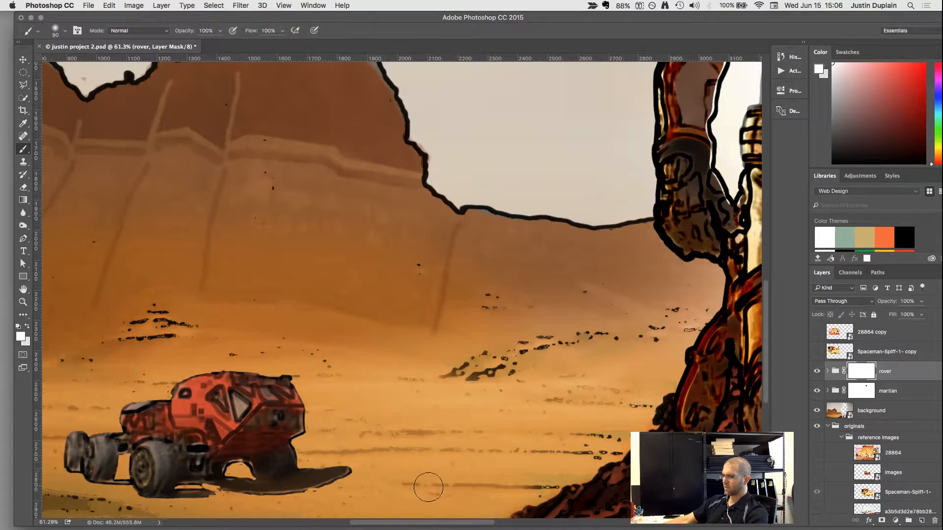
Gather the rover, martian, background and originals layers into a new group named edits.
alt+scroll(511, 458, down, 3)
alt+scroll(511, 458, down, 2)
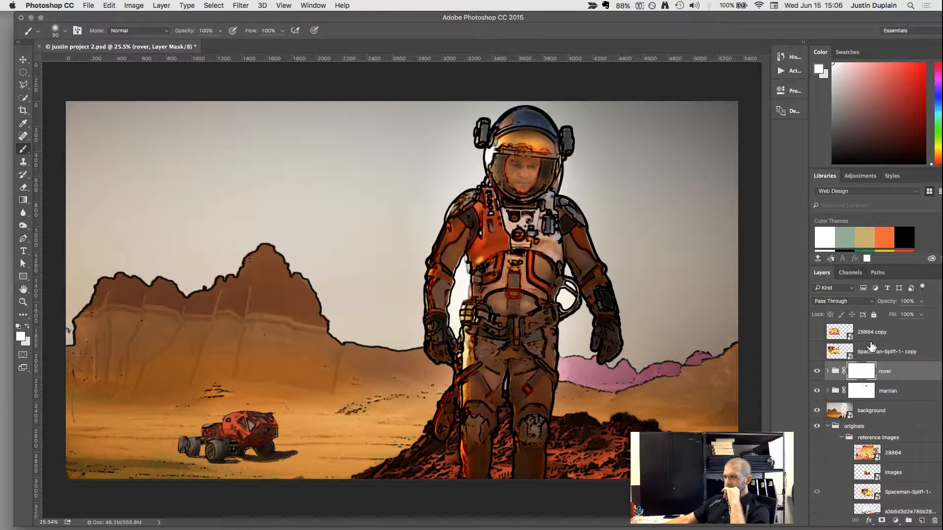
scroll(348, 336, down, 3)
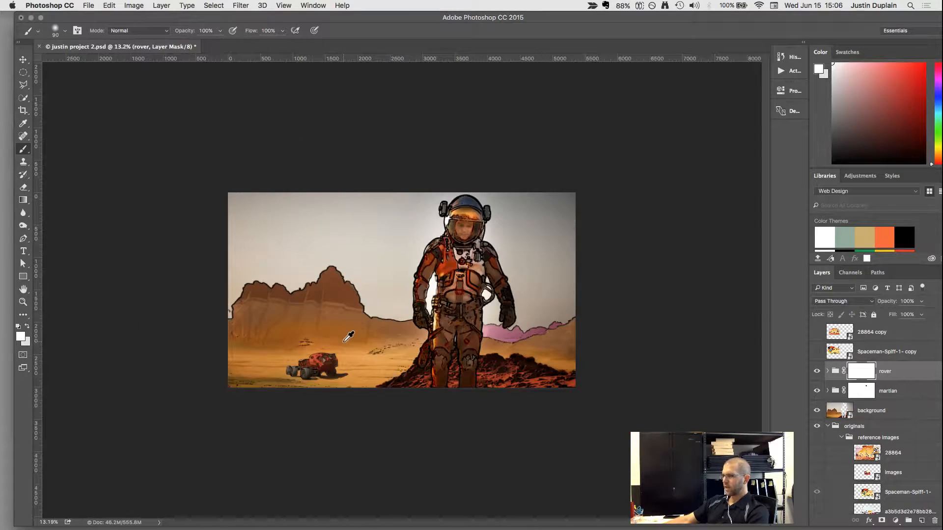
scroll(343, 342, up, 3)
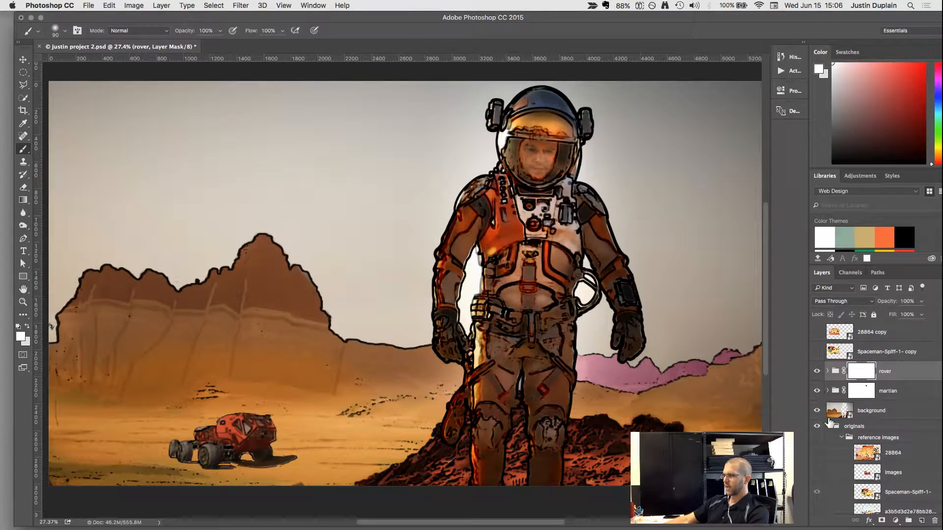
click(827, 427)
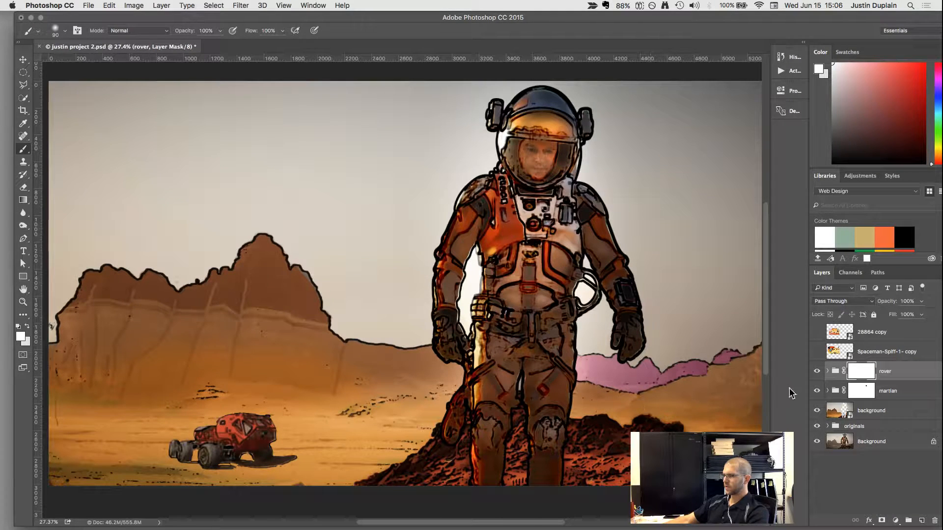
click(844, 430)
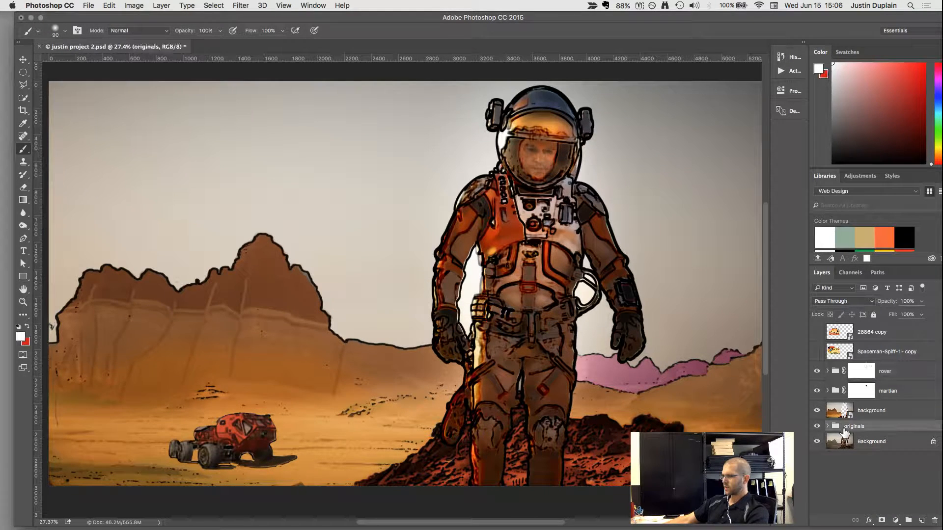
shift+click(836, 376)
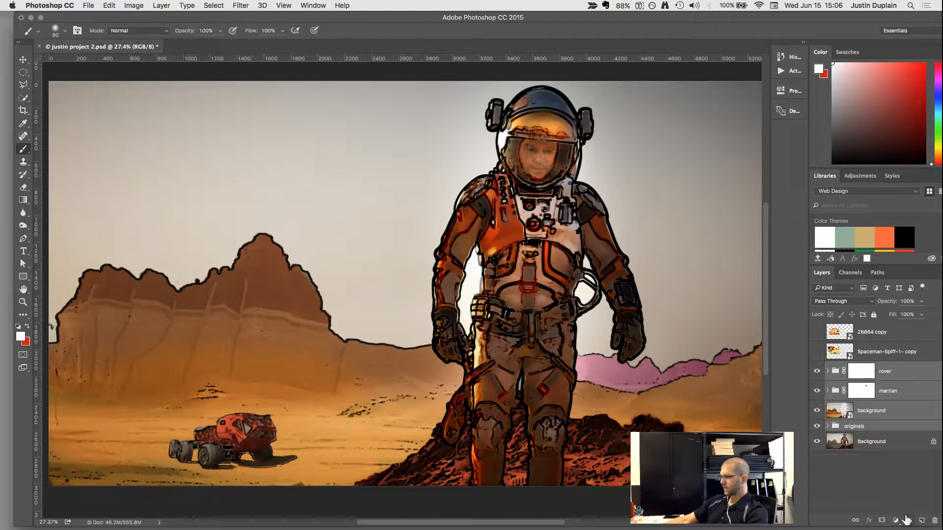
click(907, 520)
text(edits)
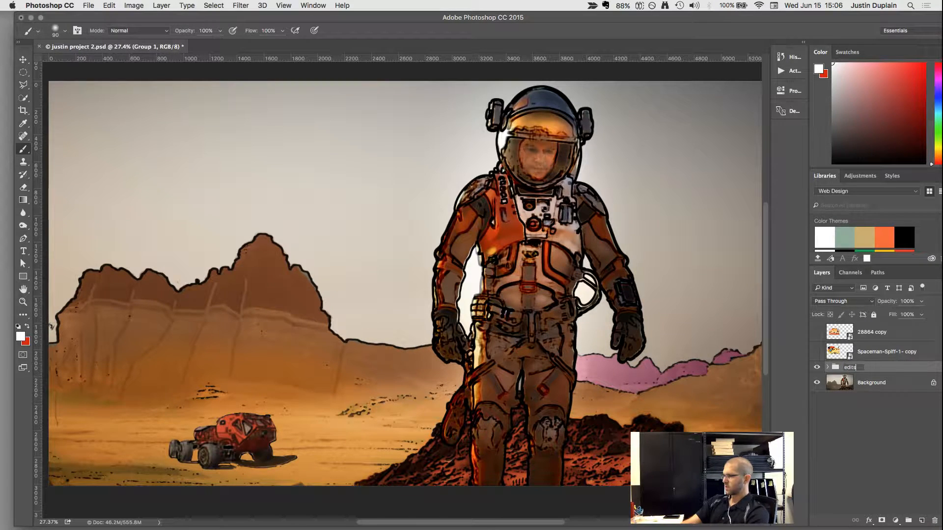
key(Return)
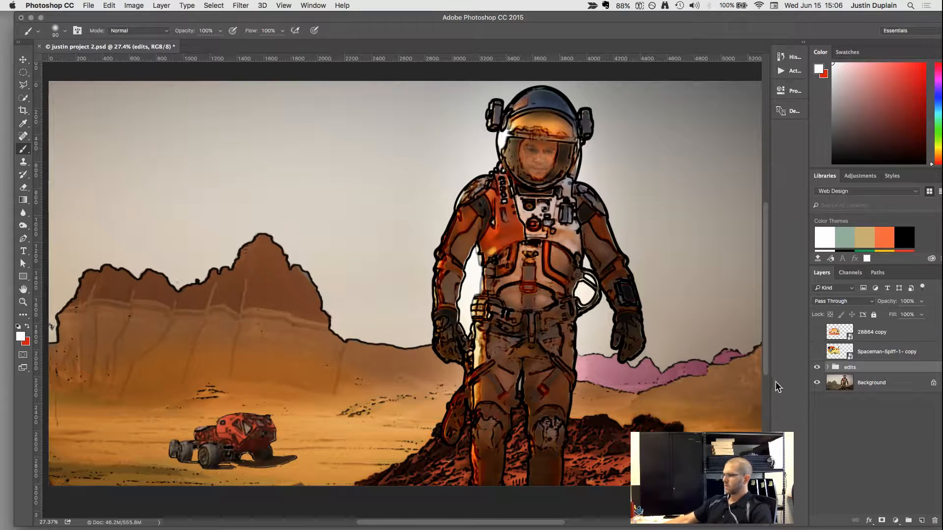
Toggle the edits group repeatedly to compare the comic-book version with the original photo across the whole image.
click(817, 368)
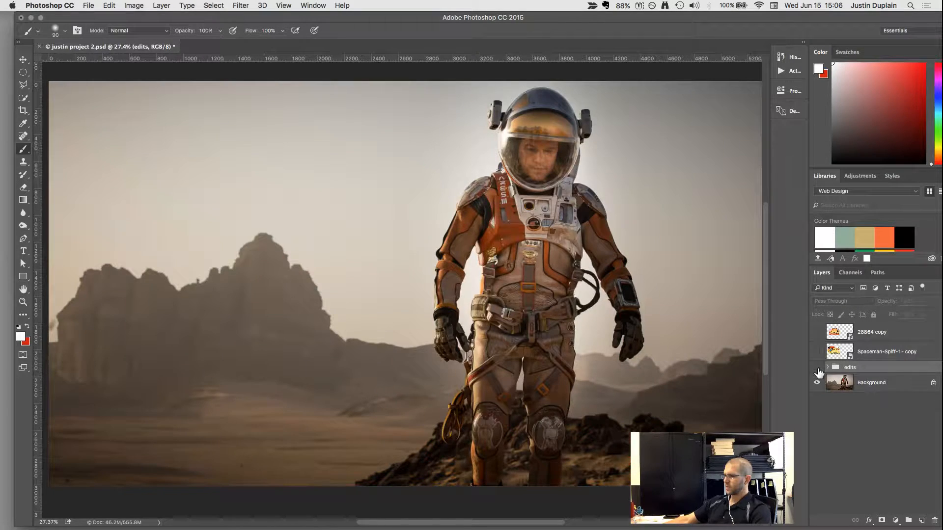
click(817, 369)
click(817, 369)
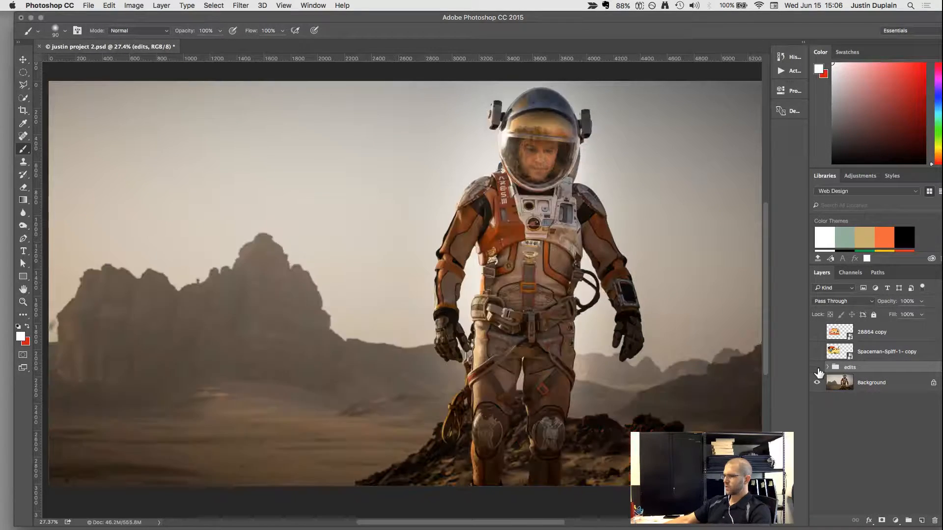
click(817, 368)
click(817, 368)
click(817, 368)
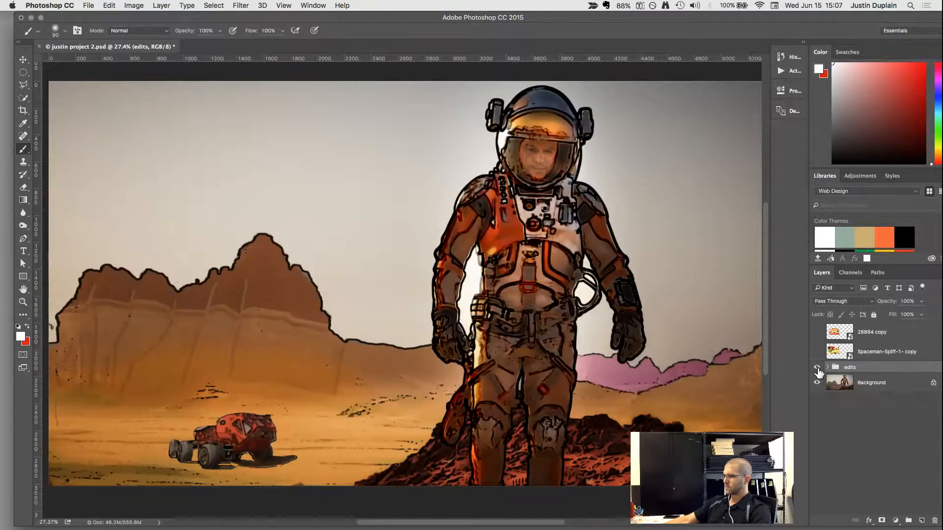
click(817, 369)
click(817, 369)
click(817, 368)
click(817, 368)
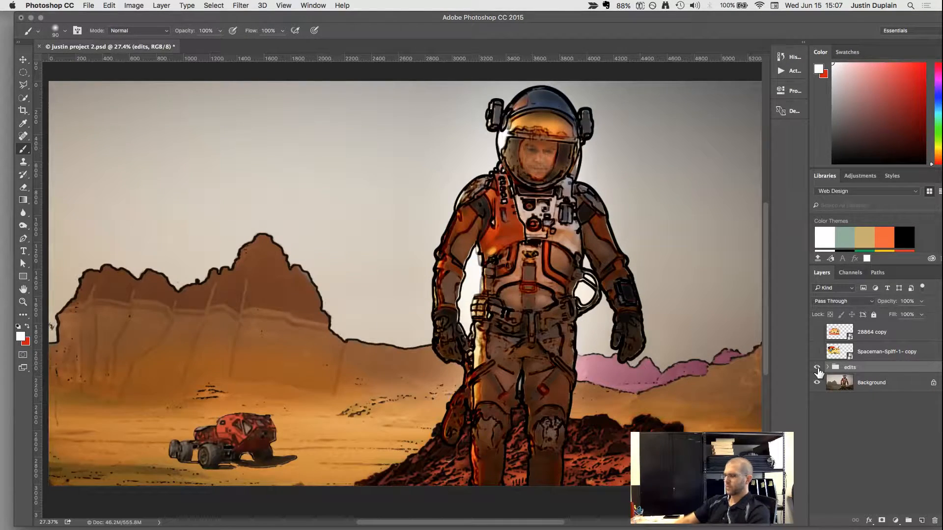
key(super+minus)
key(super+minus)
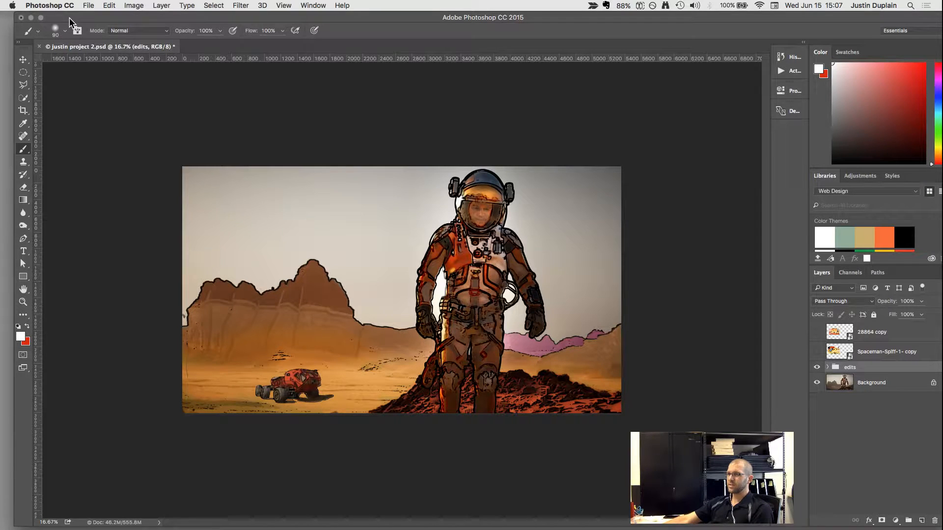
Switch to Safari and search the web for "graphic novel".
drag(70, 18, 71, 33)
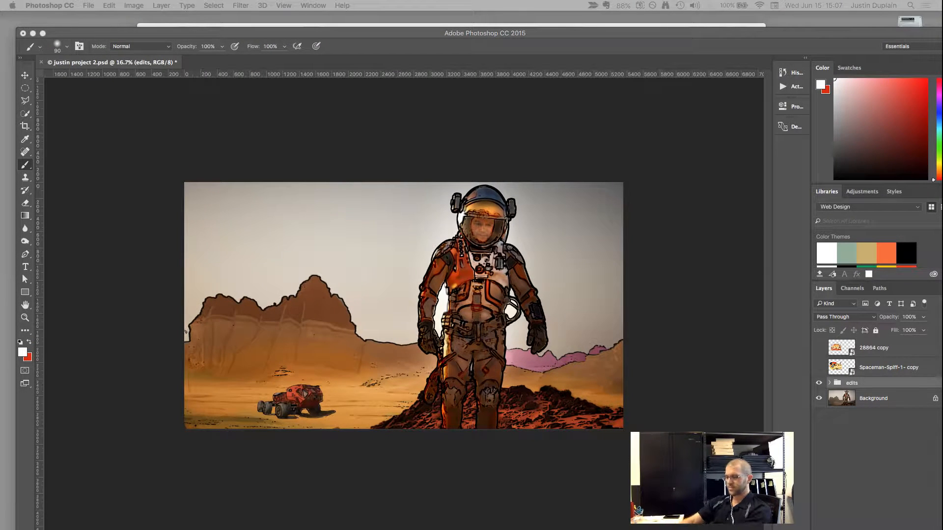
drag(0, 64, 609, 90)
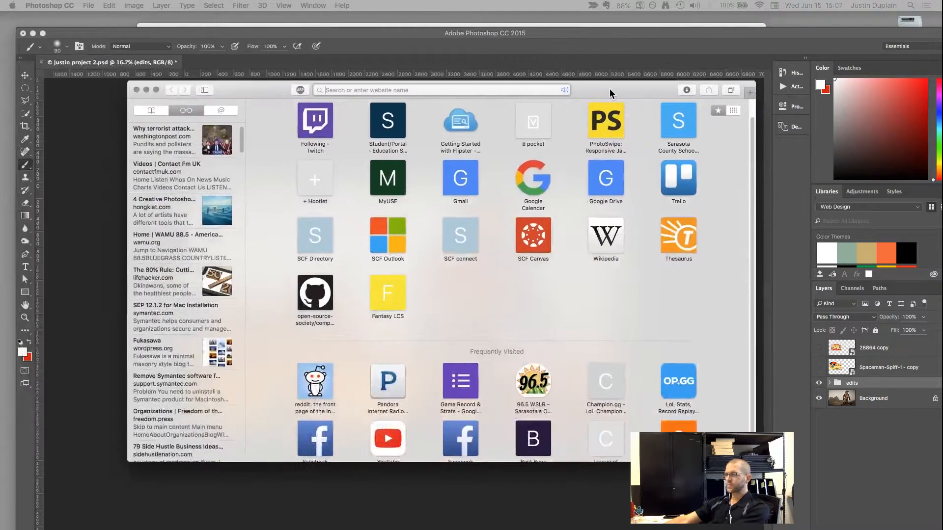
text(gra)
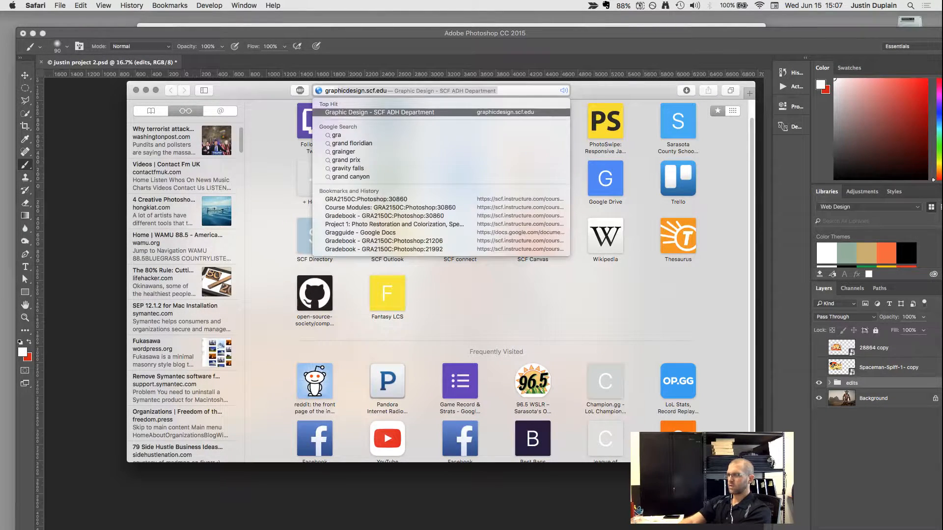
text(phic car)
key(BackSpace)
key(BackSpace)
key(BackSpace)
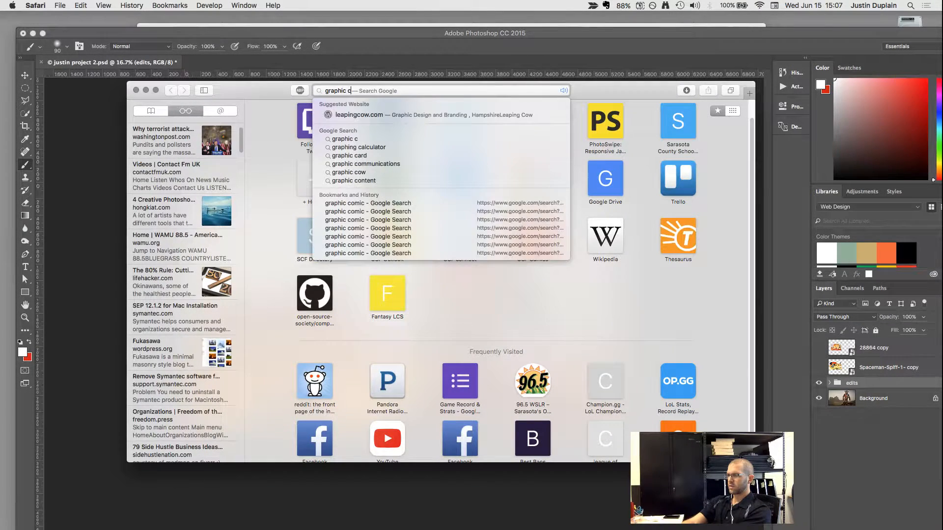
text(novel)
key(Return)
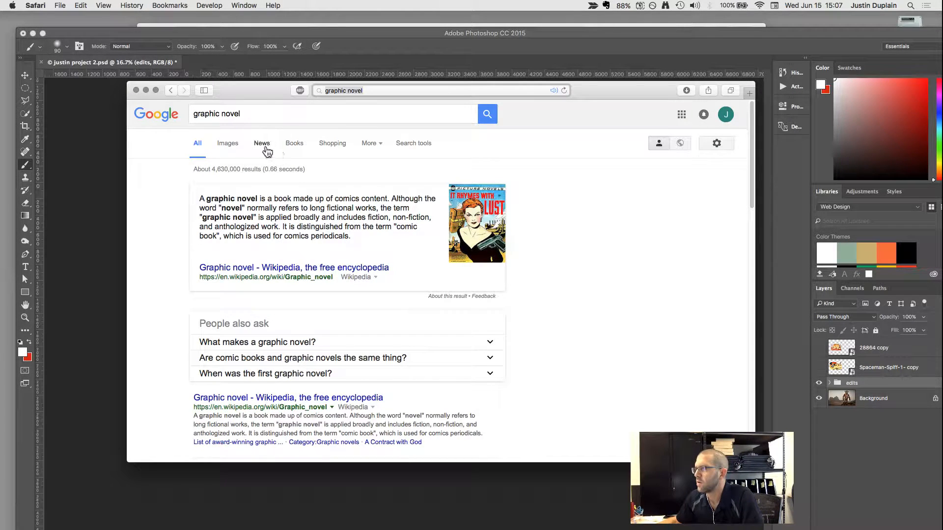
Show the image results for the graphic novel search and enlarge the browser window to fit more of them.
click(227, 145)
drag(589, 93, 513, 47)
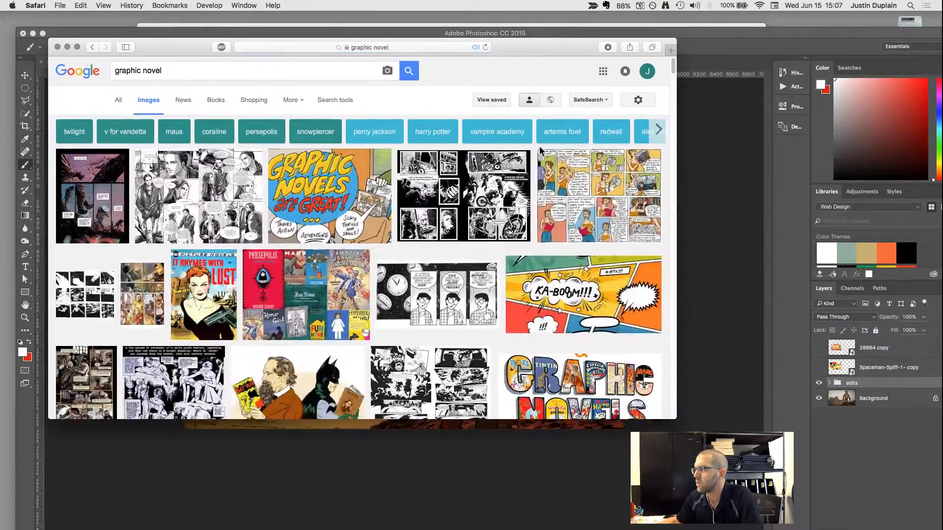
drag(676, 420, 869, 506)
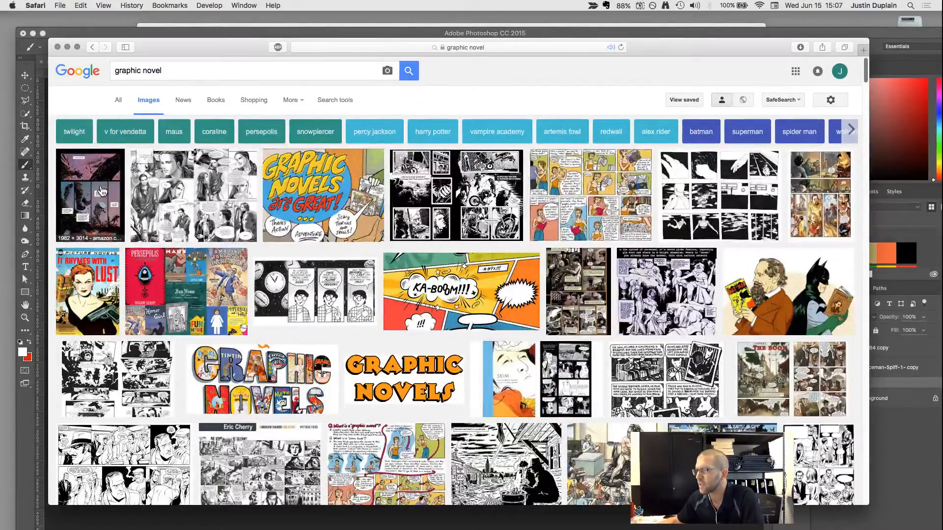
Examine the graphic novel image previews one after another for comic-style reference art, starting with the Wool pages.
click(102, 191)
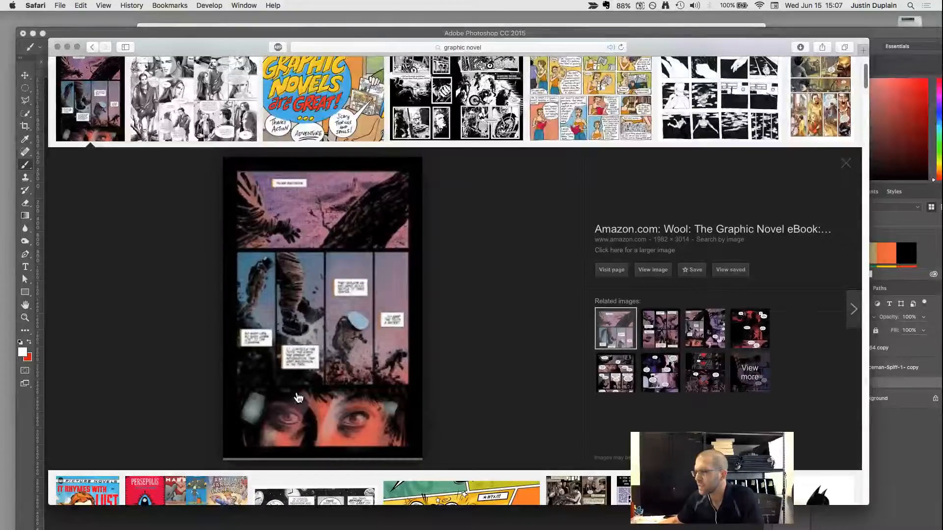
click(690, 374)
click(660, 328)
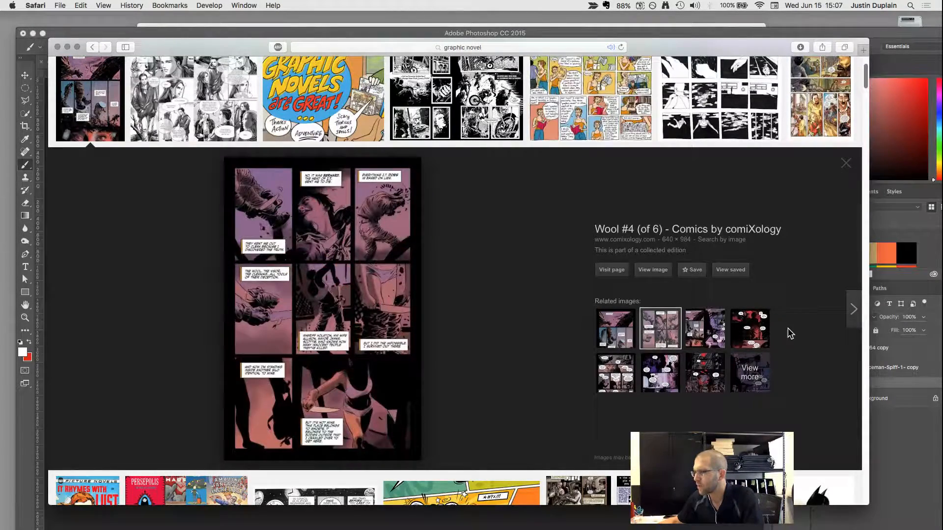
click(853, 310)
click(852, 314)
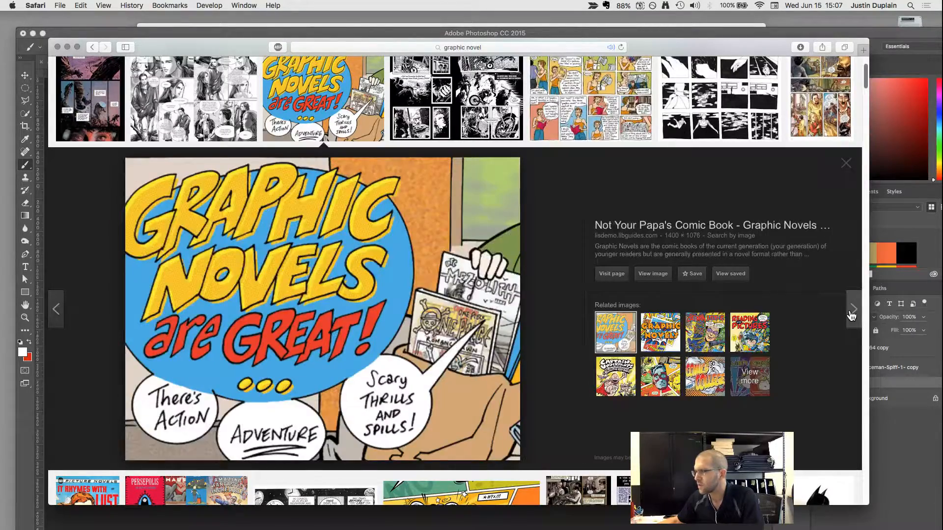
click(851, 315)
click(851, 315)
click(851, 316)
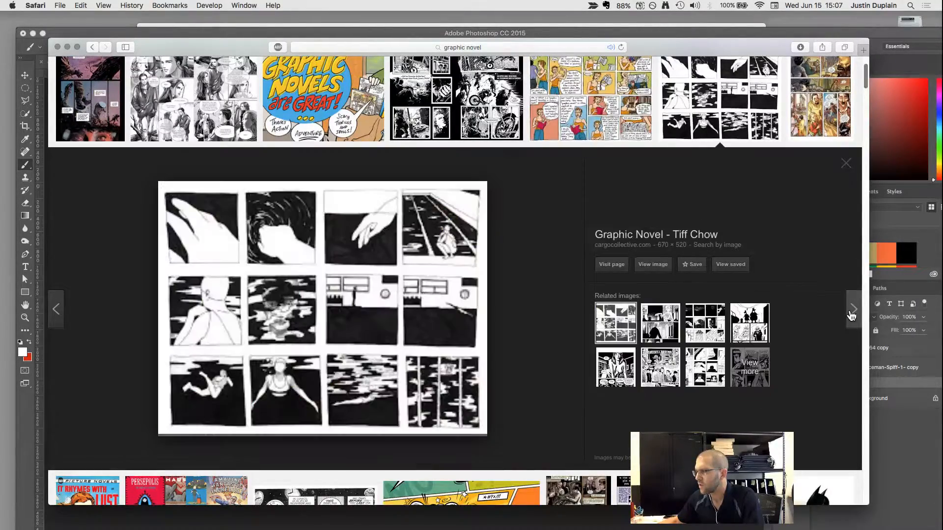
click(851, 315)
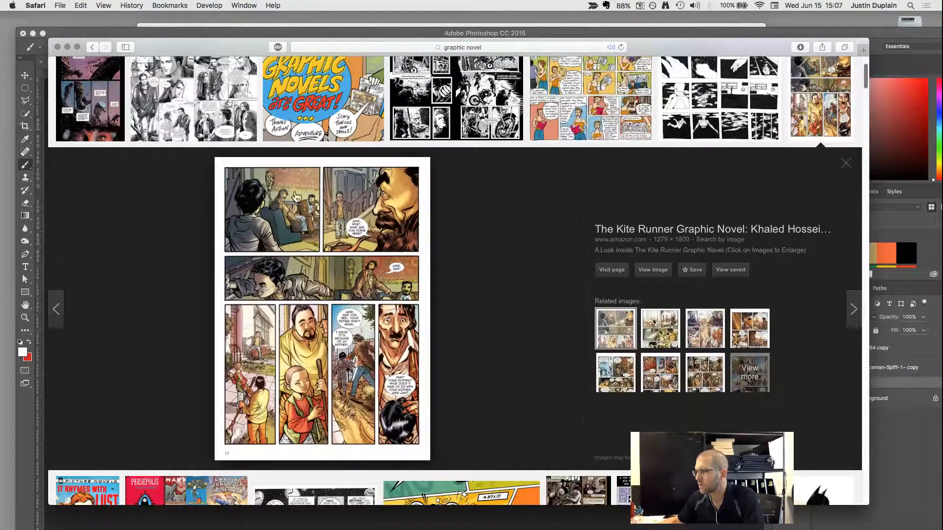
click(852, 315)
scroll(774, 289, up, 5)
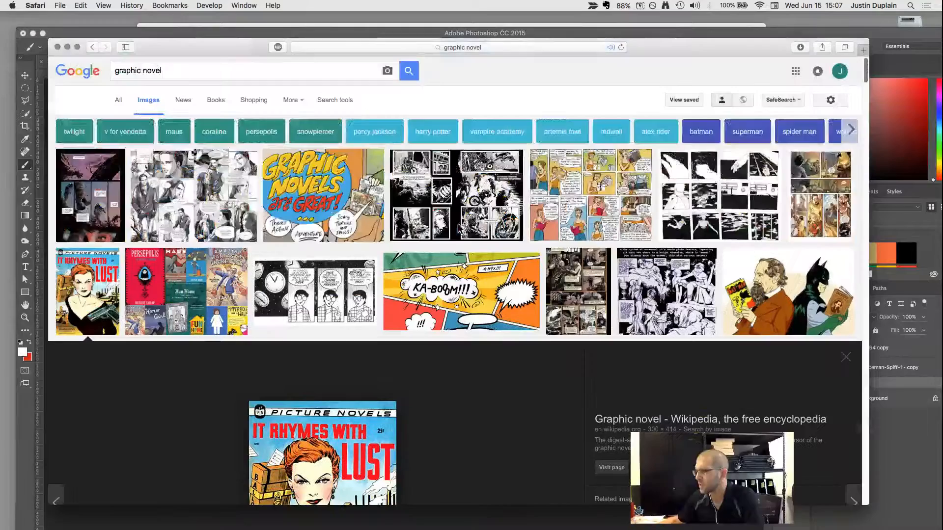
Refine the image search to "graphic novel full spread".
click(237, 72)
text(fykk)
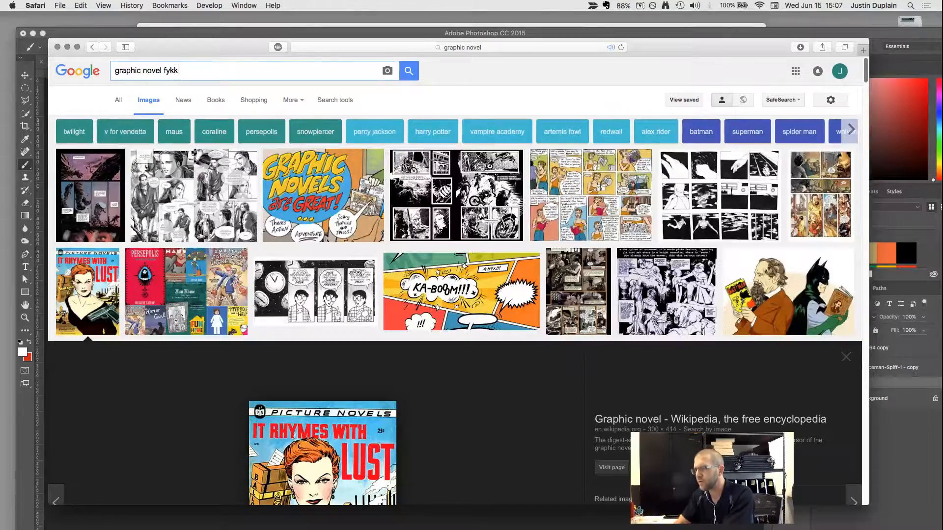
text(=)
key(BackSpace)
key(BackSpace)
key(BackSpace)
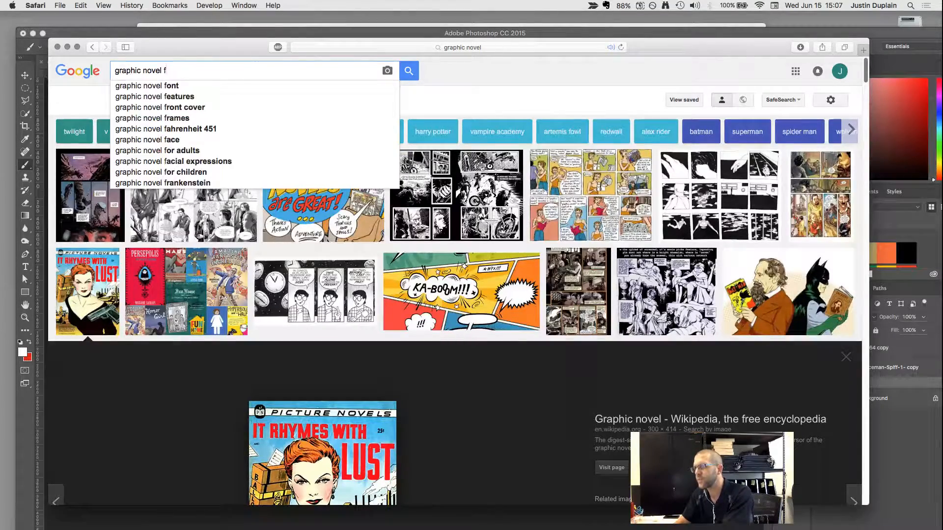
text(ull)
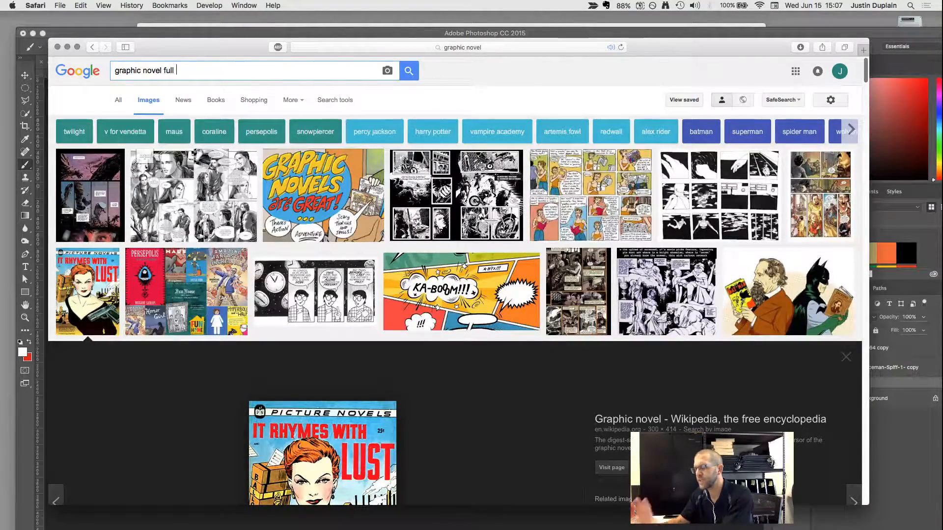
text( spread)
key(Return)
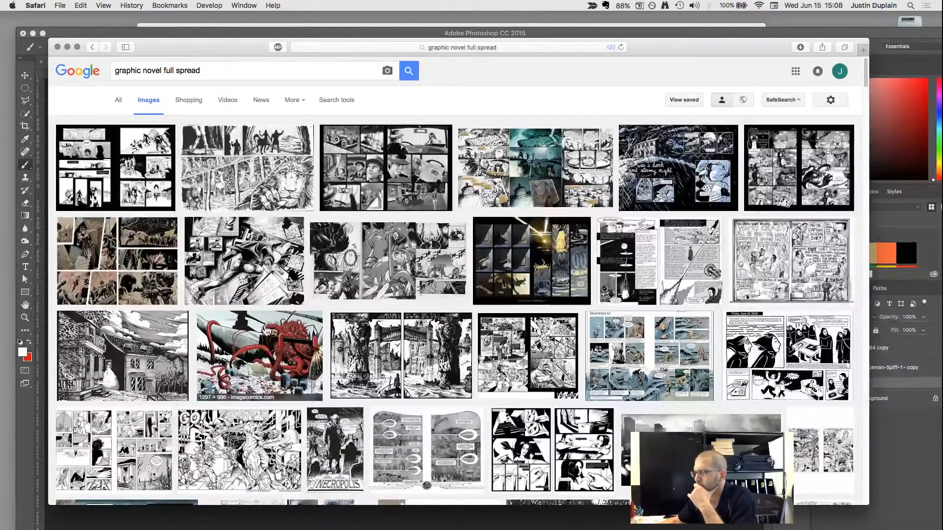
Preview several colored spreads, including the red tentacled creature, the Detective Comics #28 spread and the four-panel Spread page.
click(265, 341)
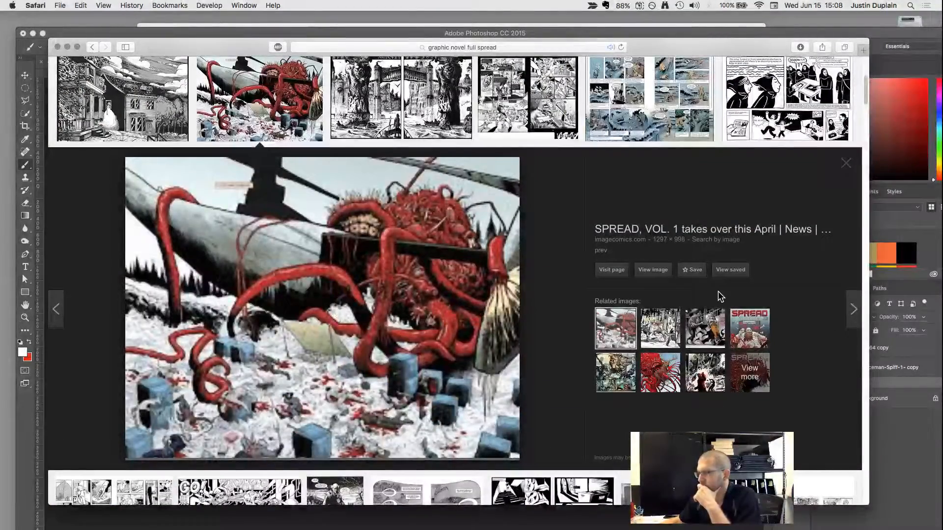
click(712, 320)
scroll(591, 292, down, 2)
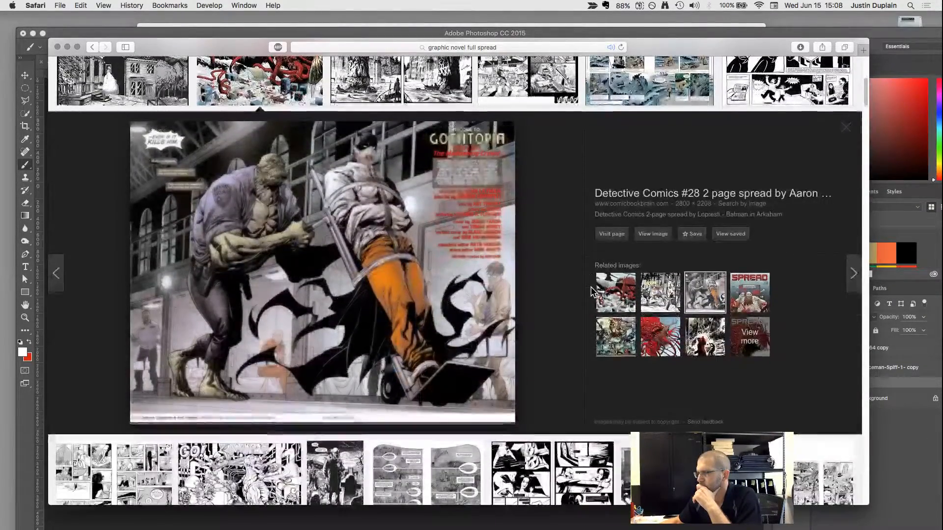
scroll(592, 291, down, 3)
scroll(592, 291, down, 10)
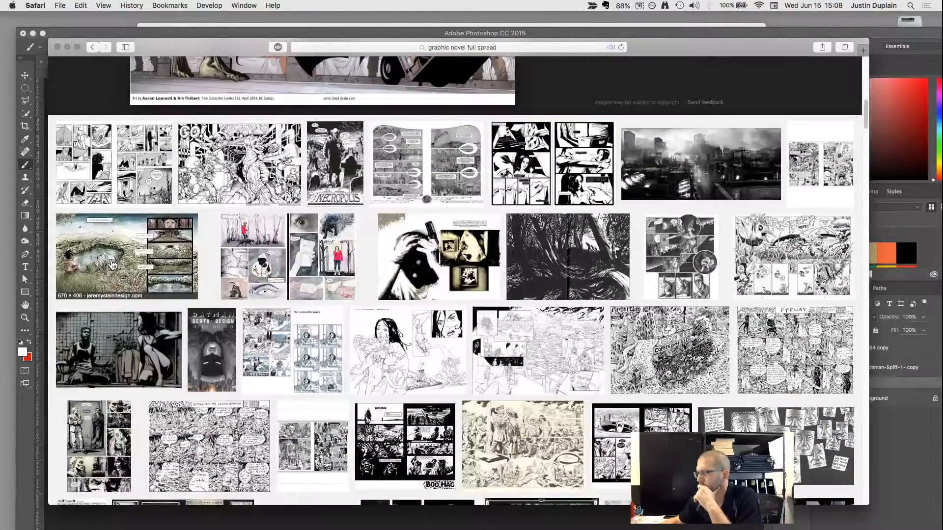
click(130, 266)
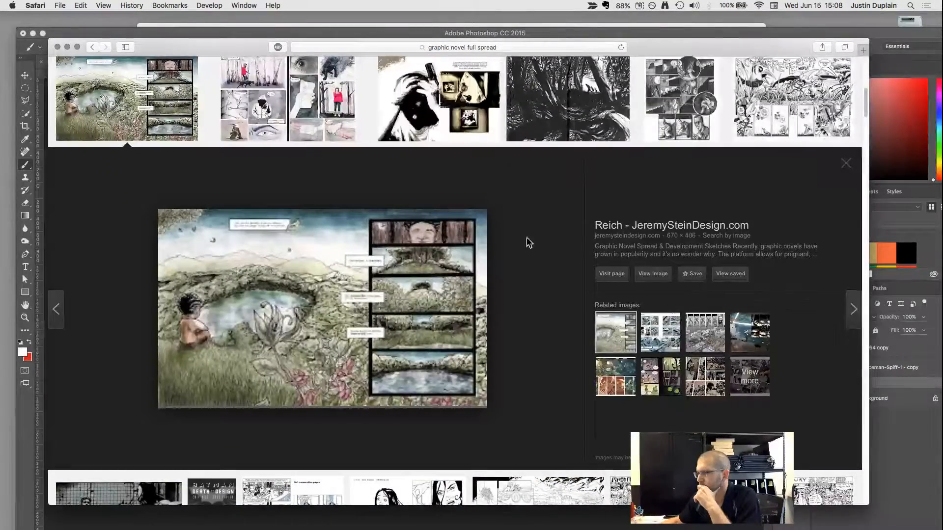
scroll(565, 248, down, 15)
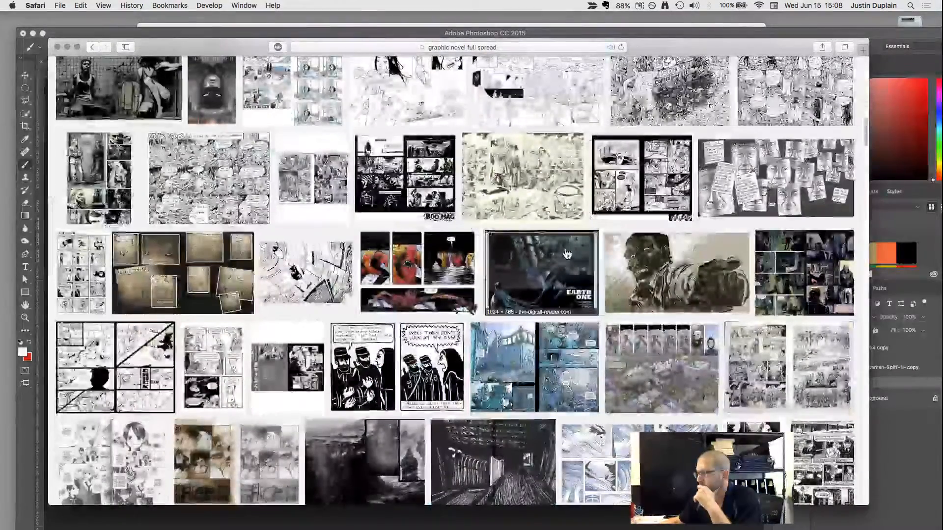
click(418, 273)
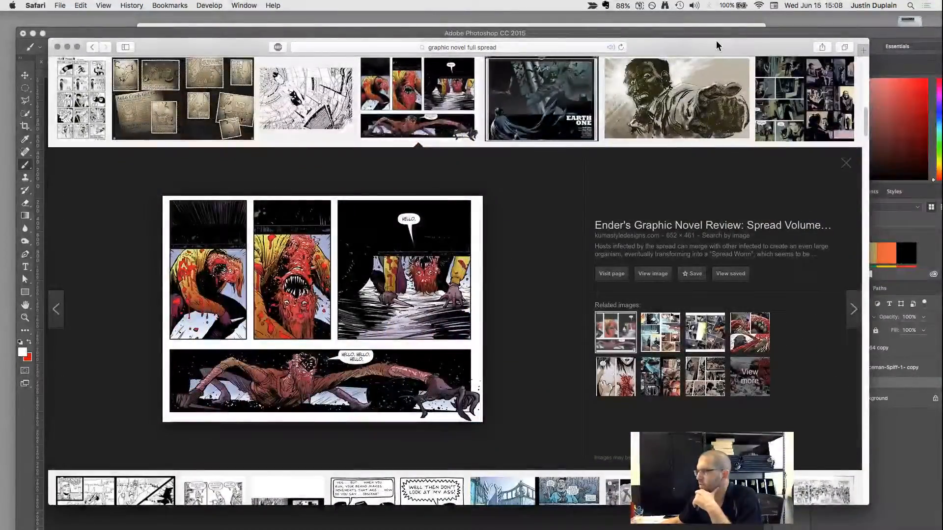
Arrange the browser and Photoshop windows side by side to compare the Spread comic page with the martian composite.
drag(717, 45, 696, 66)
click(686, 32)
drag(678, 32, 906, 36)
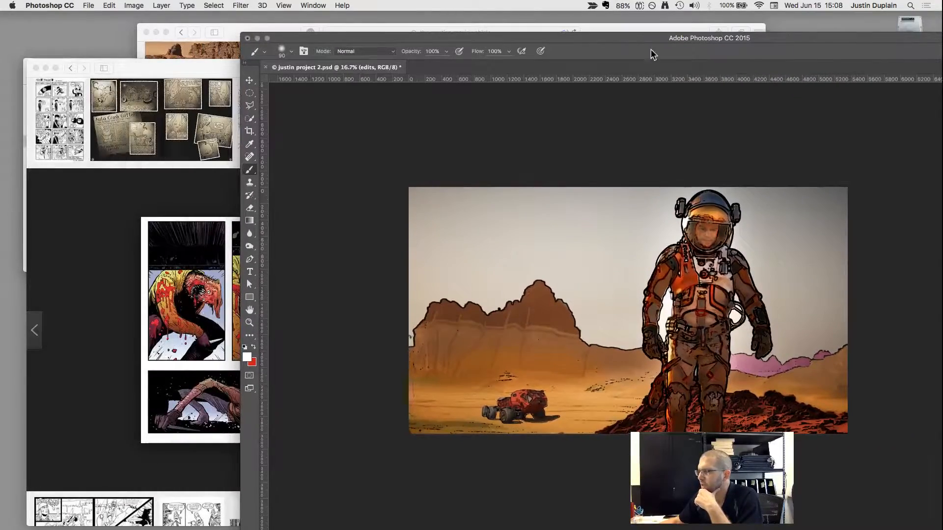
click(222, 202)
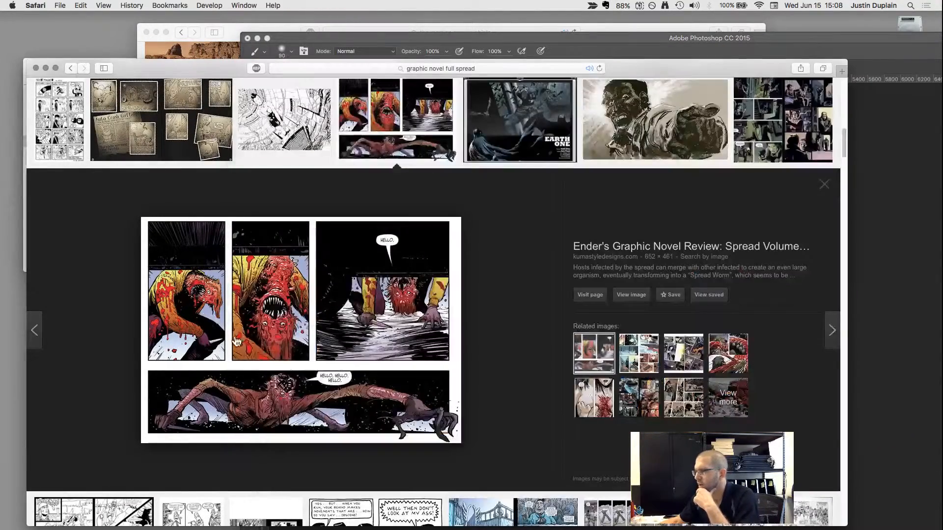
Close the Spread page preview and look further through the image results, checking them against the composite in Photoshop.
click(824, 184)
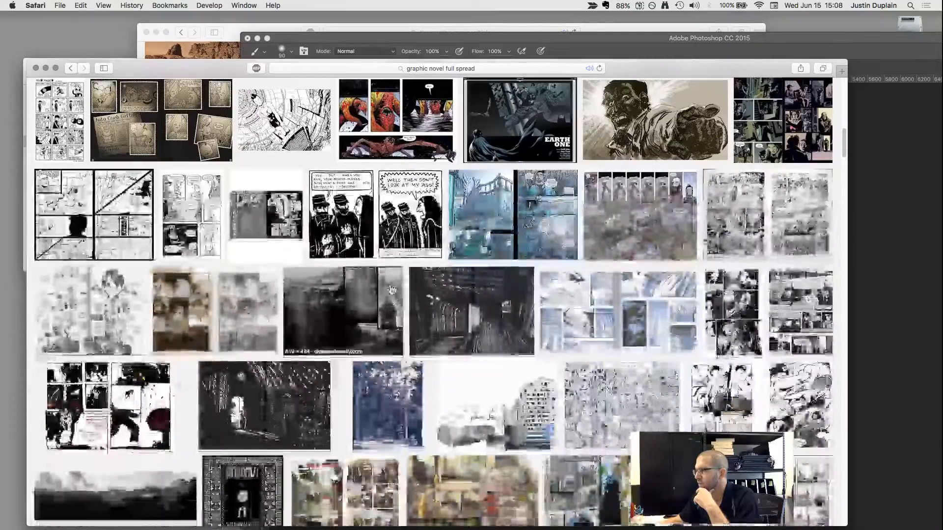
scroll(392, 291, down, 10)
scroll(392, 290, down, 7)
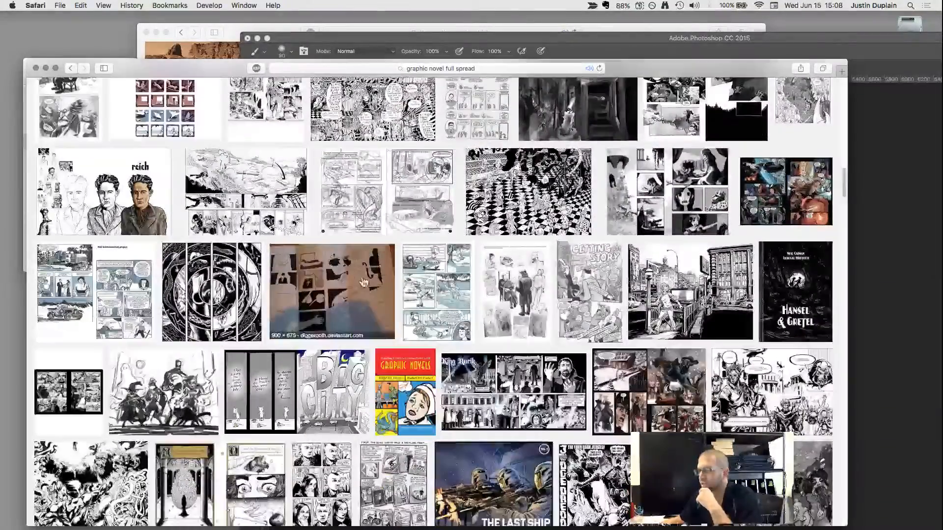
click(884, 183)
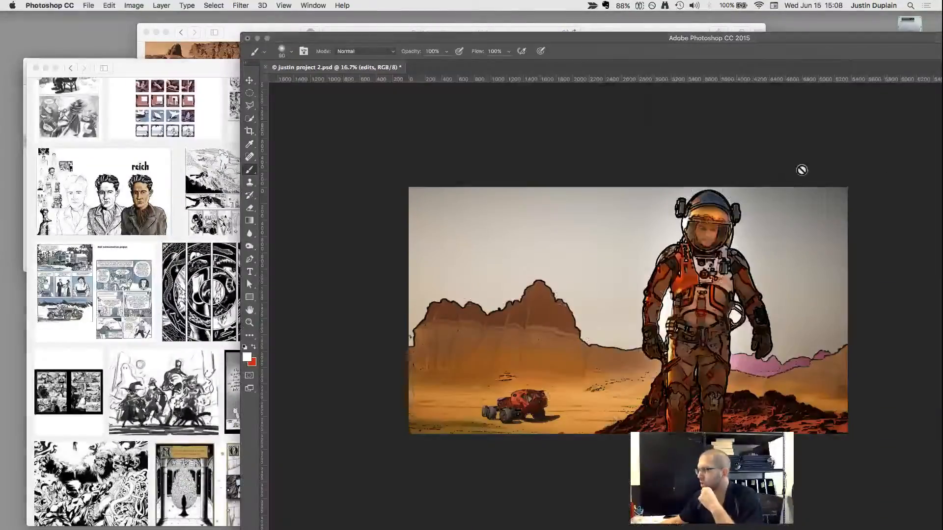
click(132, 214)
scroll(392, 375, down, 3)
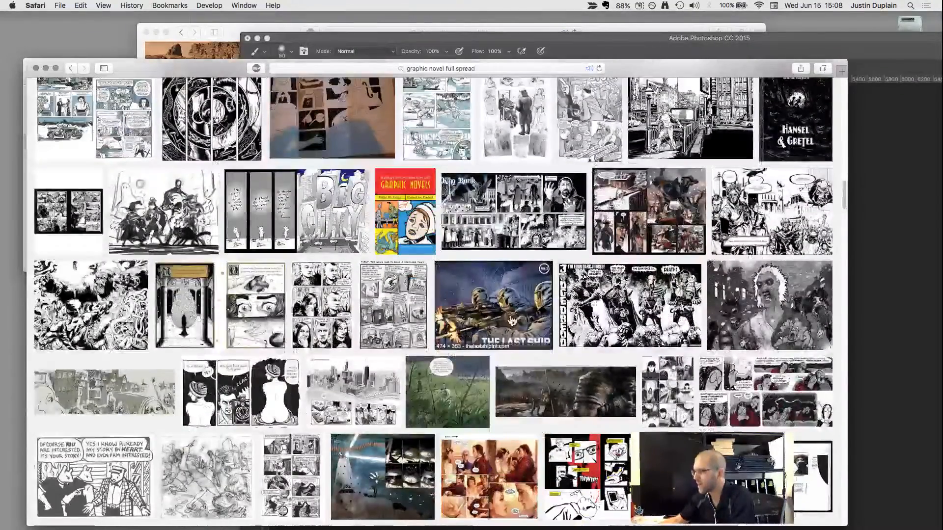
Open The Last Ship comic image on its own page and enlarge it for a closer look at its inking.
click(464, 314)
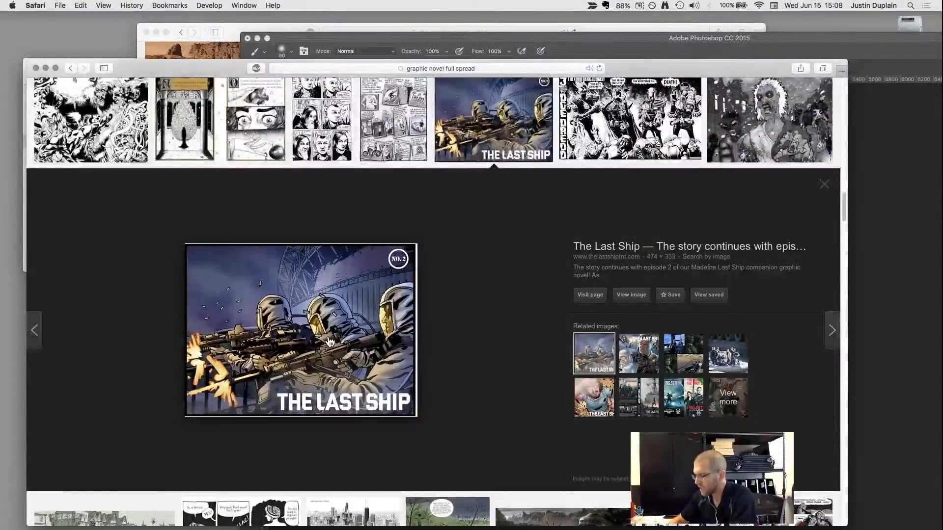
key(super+equal)
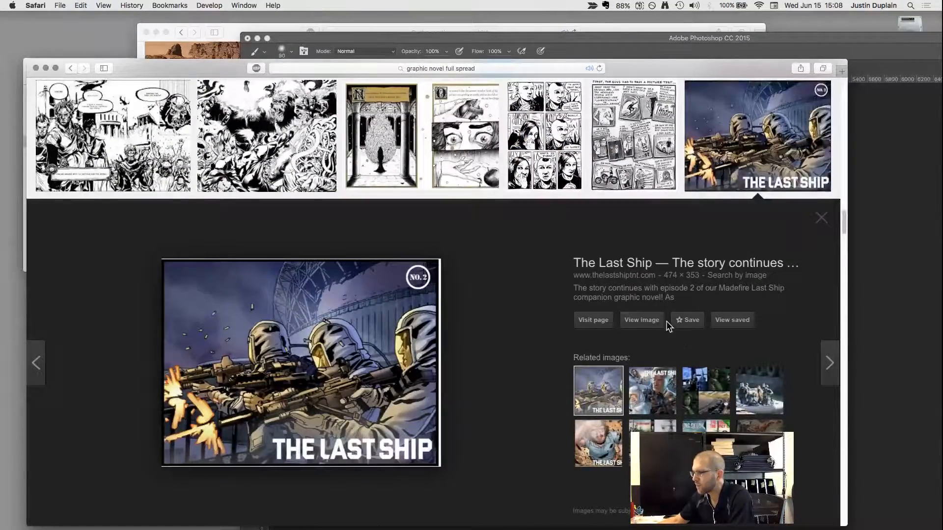
click(637, 320)
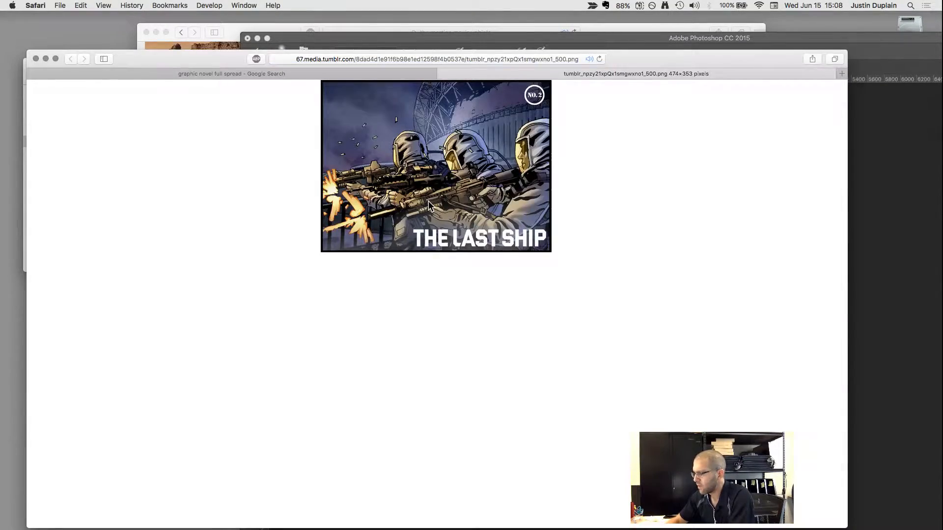
key(super+equal)
key(super+equal)
key(super+equal)
key(super+equal)
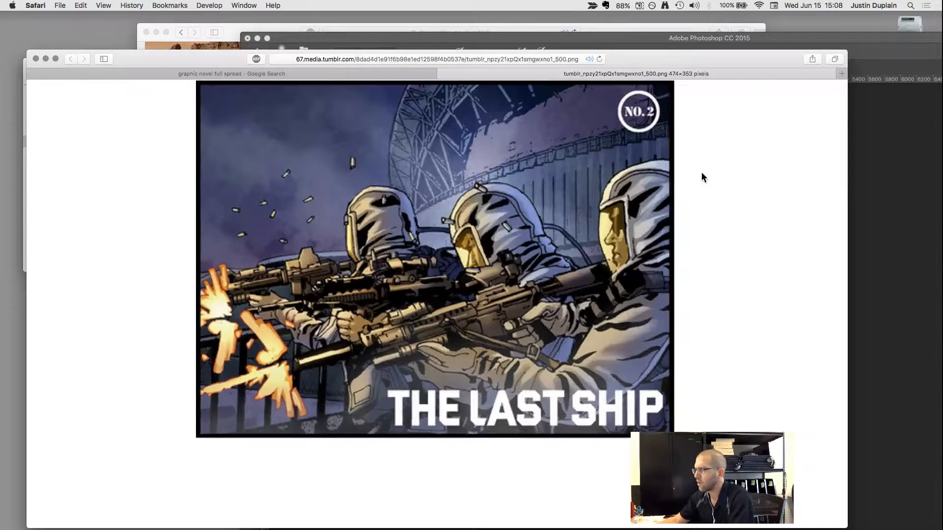
Move The Last Ship image beside the Photoshop window and compare its comic style with the martian composite.
drag(674, 58, 526, 42)
click(709, 118)
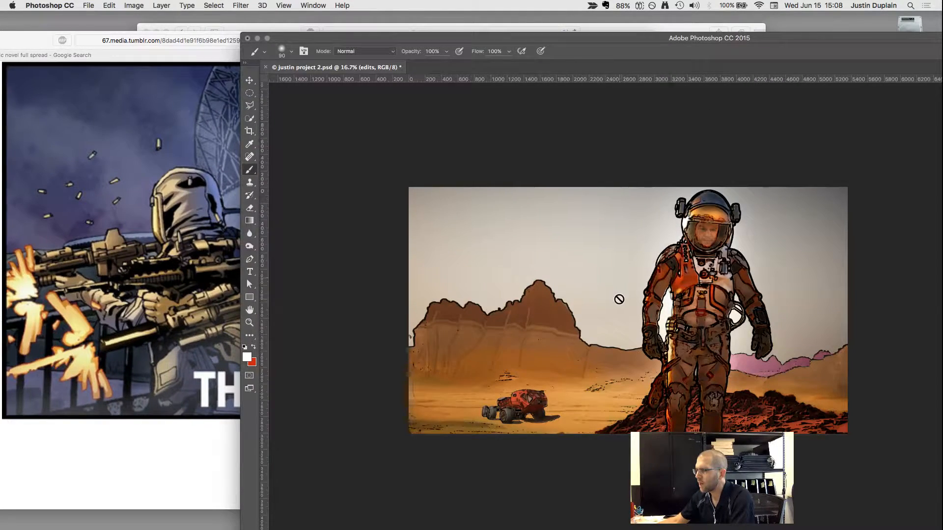
click(224, 216)
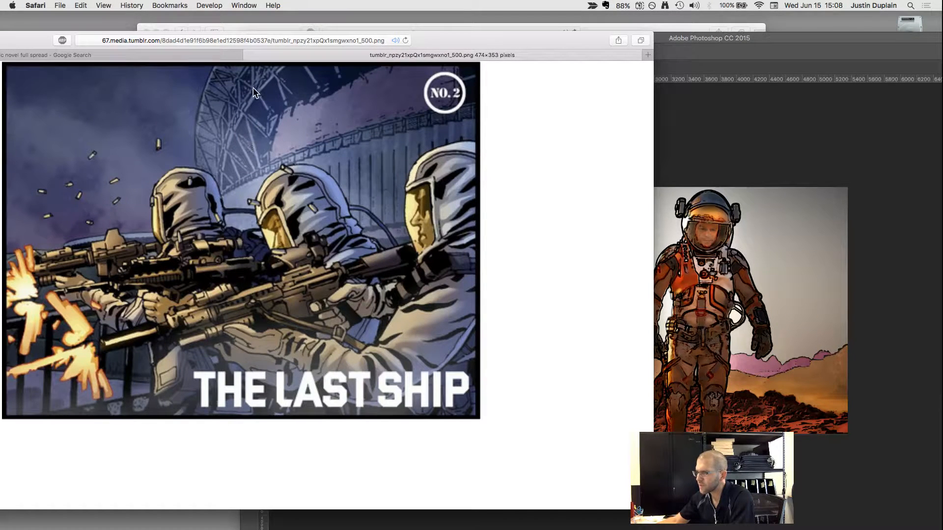
Return to the martian composite in Photoshop and shift its window so the image and Layers panel are fully in view.
click(677, 165)
click(192, 131)
click(729, 135)
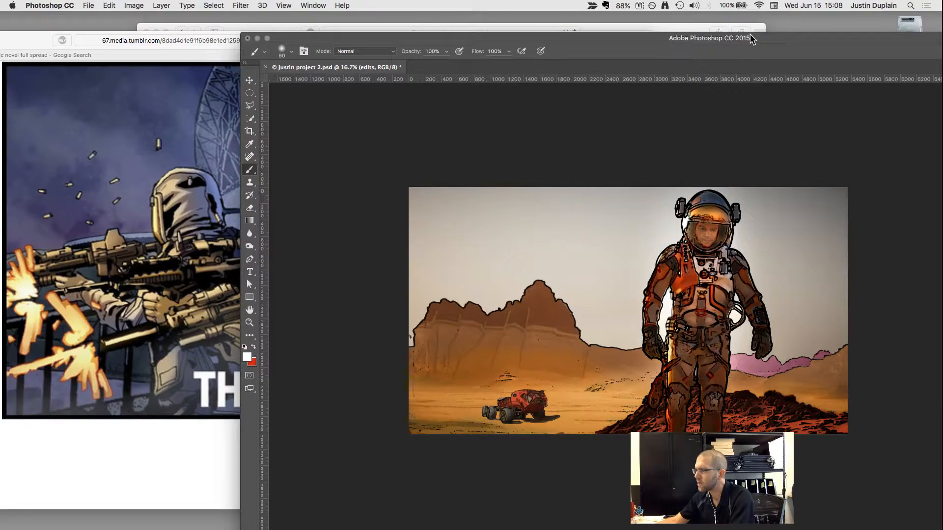
drag(750, 35, 614, 30)
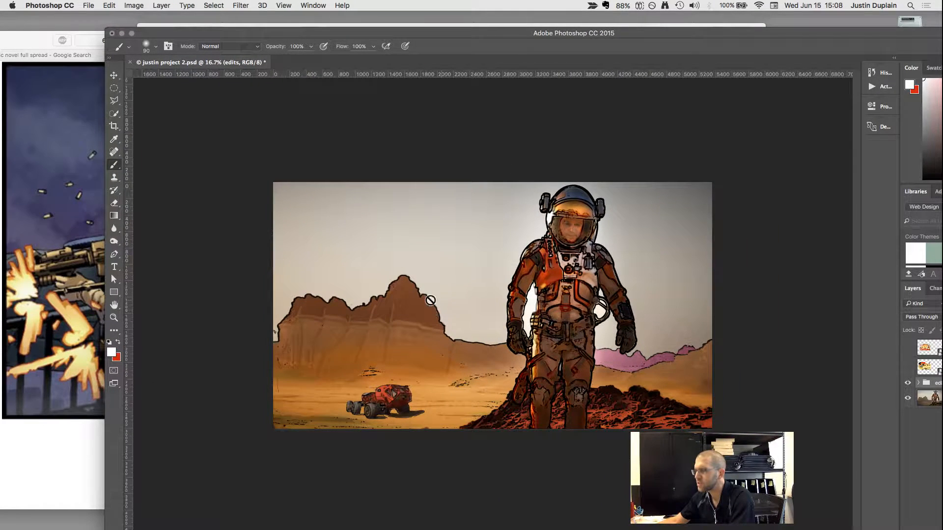
double_click(640, 31)
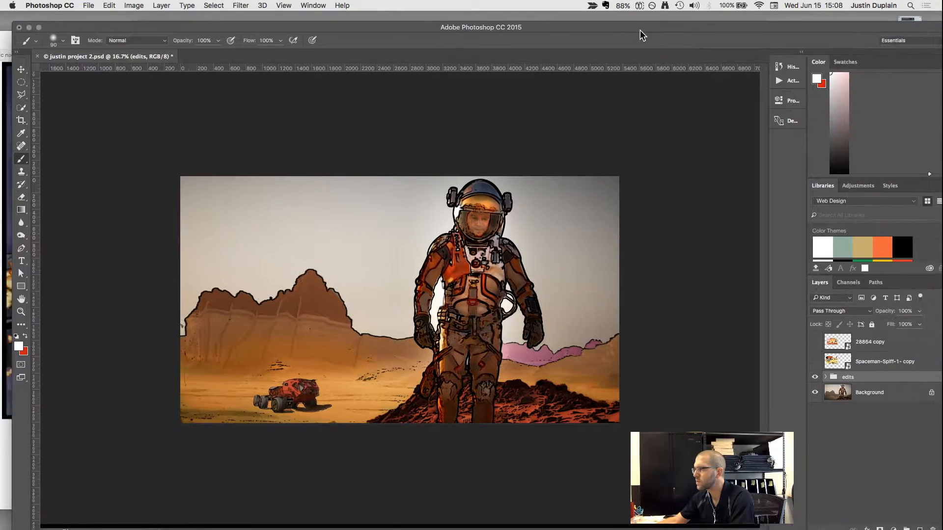
Expand the edits group and lower the stylized background layer's opacity to 59%.
click(818, 376)
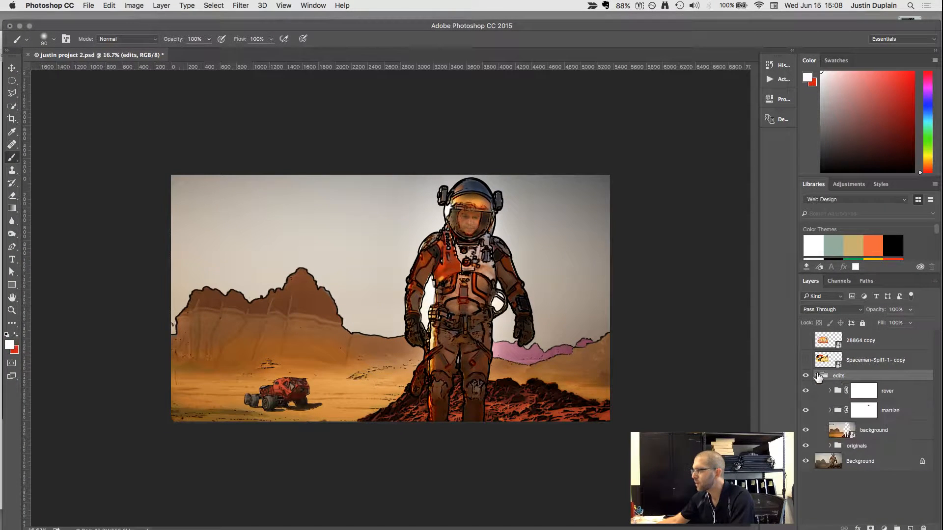
click(835, 431)
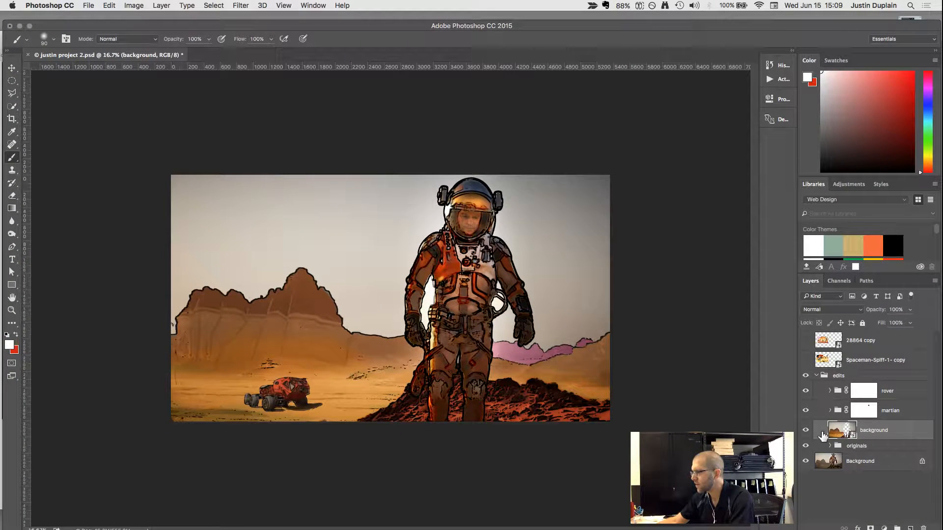
click(911, 310)
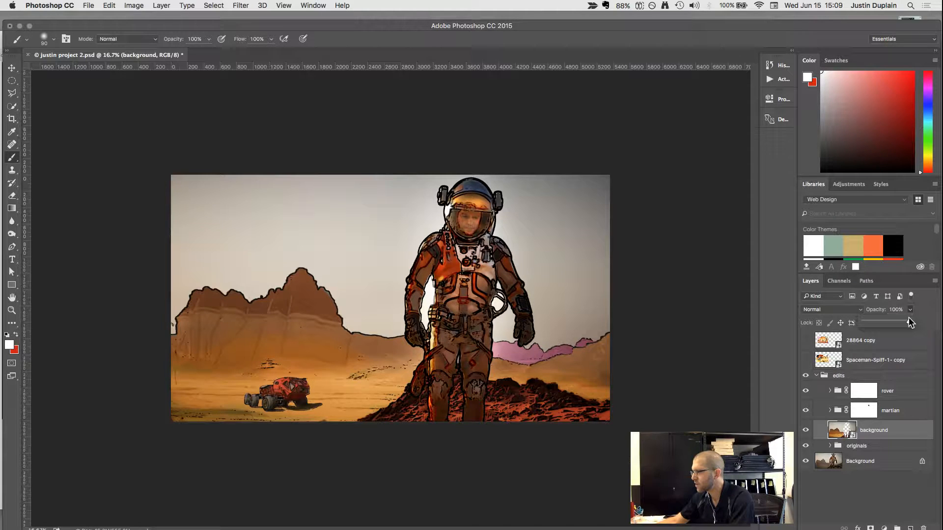
drag(909, 323, 892, 322)
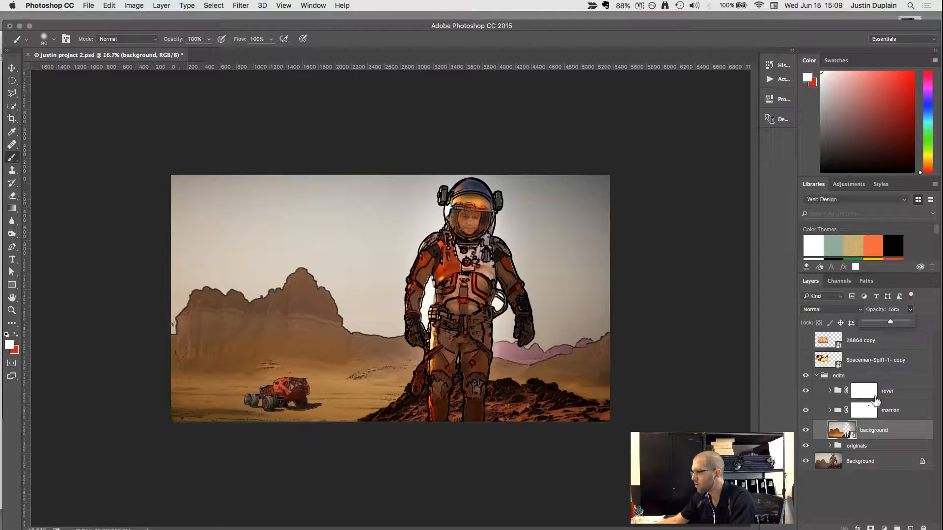
Check the composite without the locked Background layer, restore it, and add a white Solid Color fill layer above the originals group.
click(805, 461)
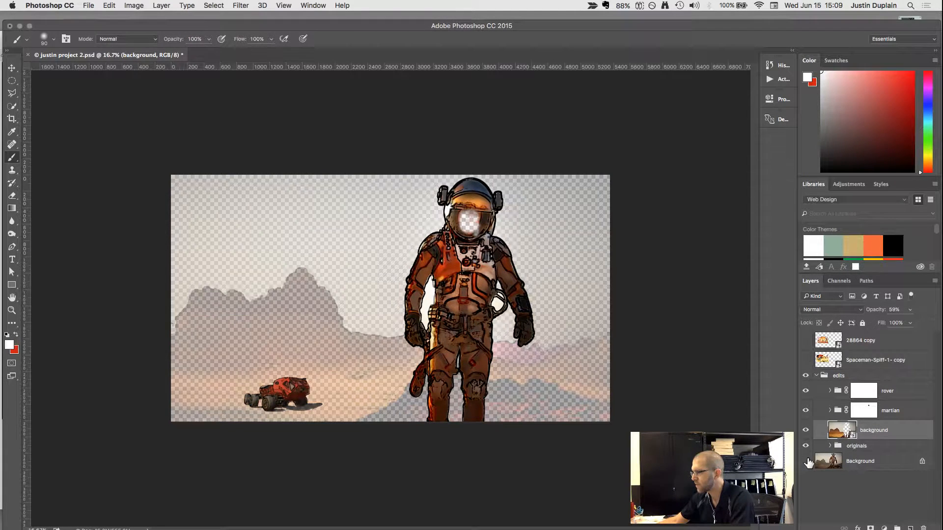
click(805, 461)
click(835, 465)
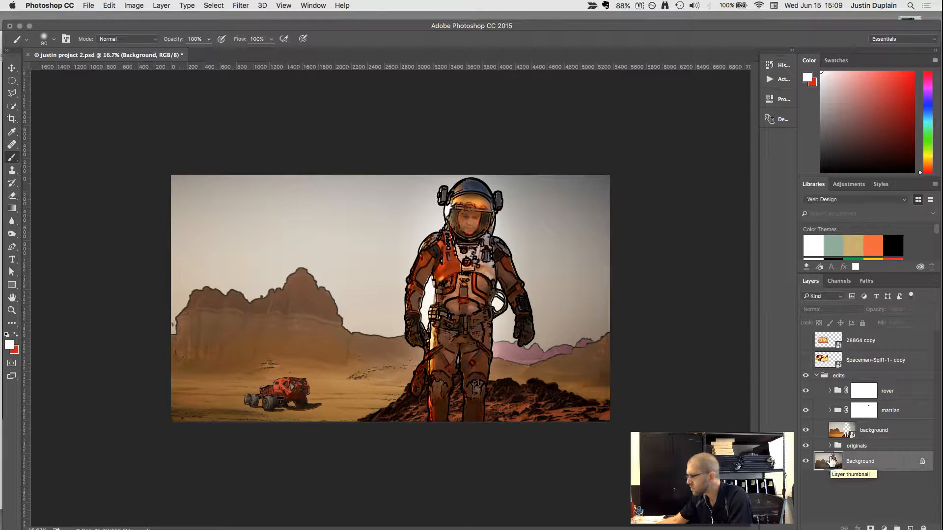
click(855, 446)
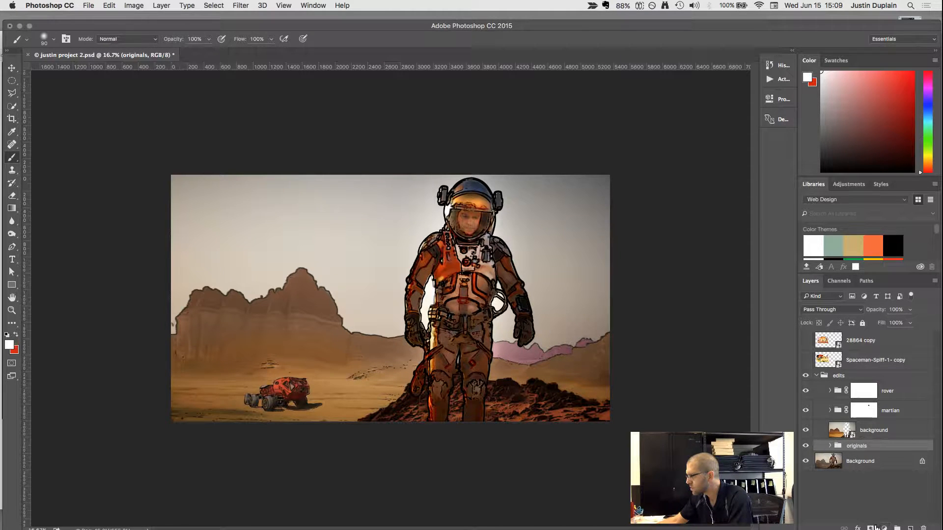
click(883, 528)
click(592, 162)
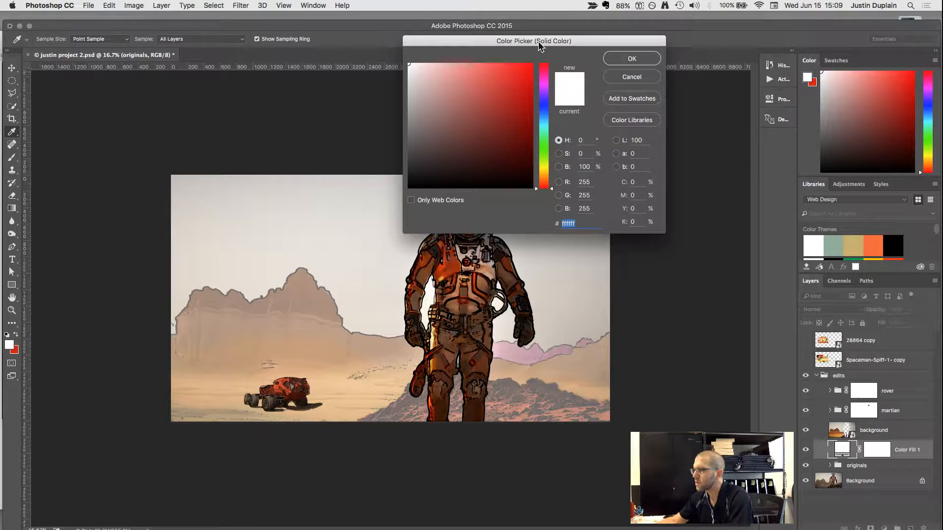
click(623, 59)
key(b)
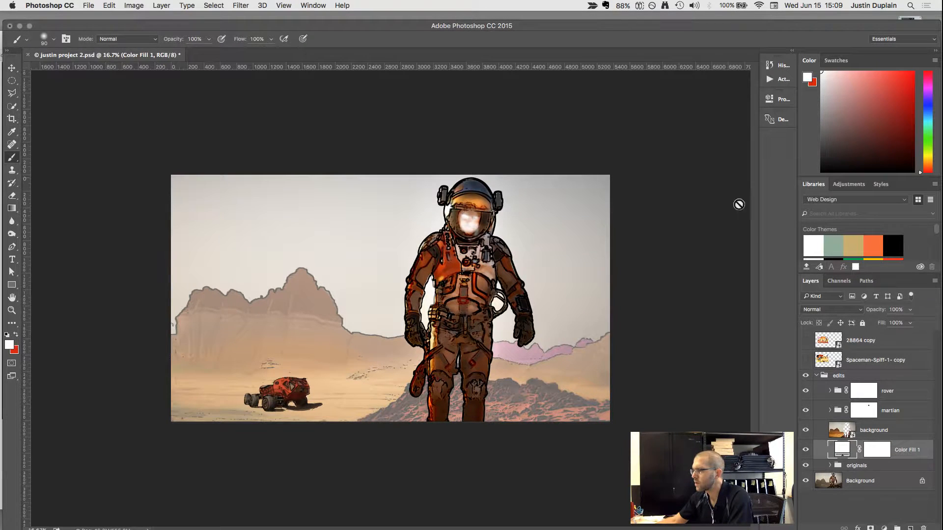
Lower the white fill layer's opacity to 33%.
click(911, 310)
drag(912, 310, 875, 325)
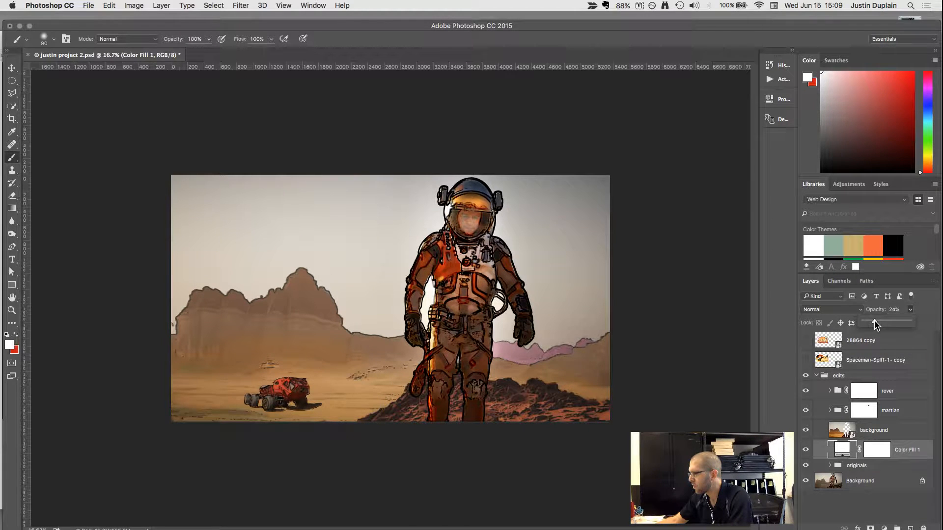
drag(873, 320, 878, 320)
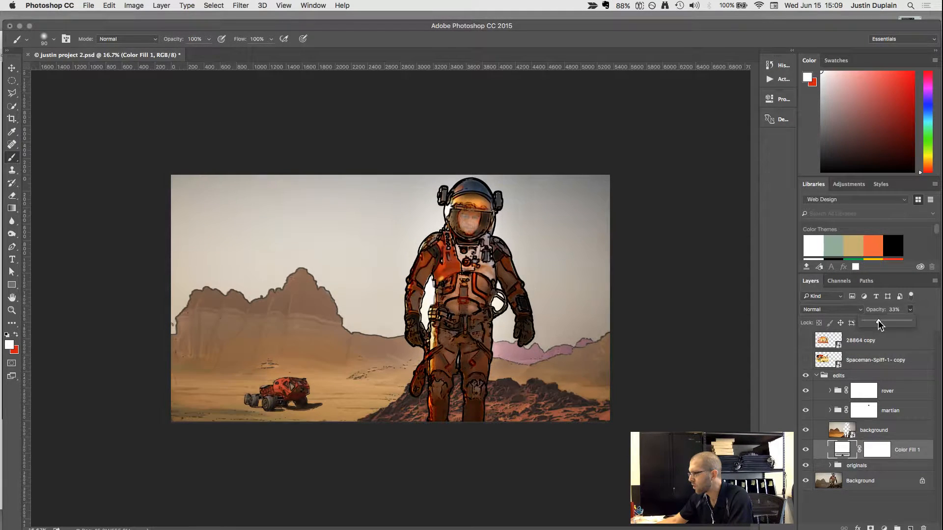
Toggle the stylized background and white fill layers off and on to compare their effect on the scene.
click(842, 431)
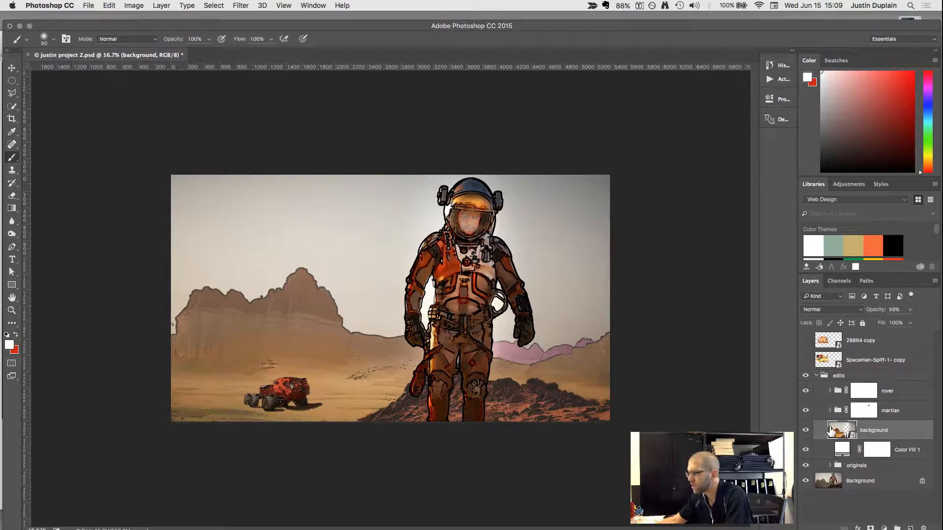
click(840, 448)
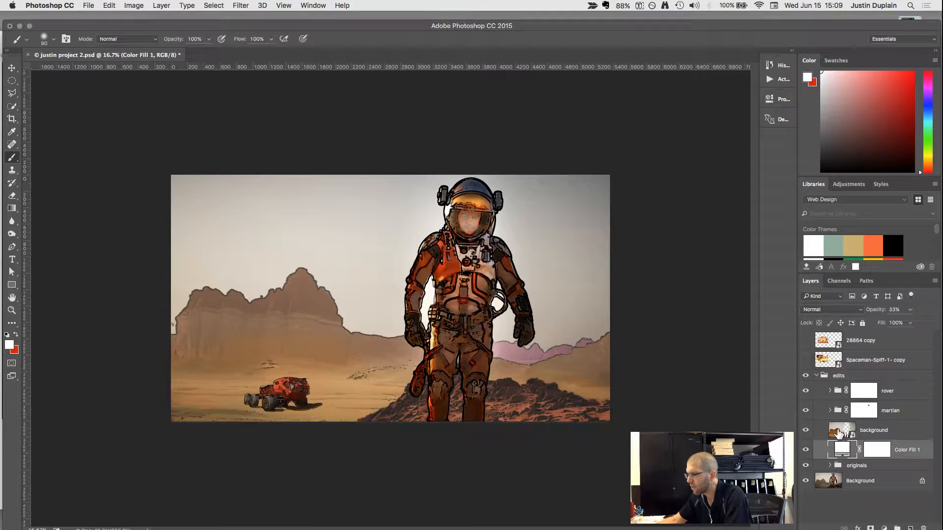
click(806, 431)
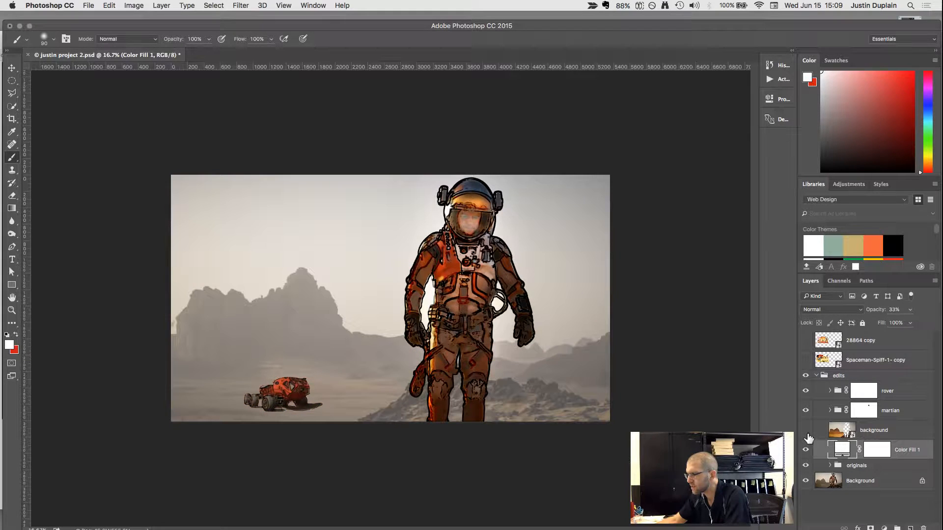
click(805, 449)
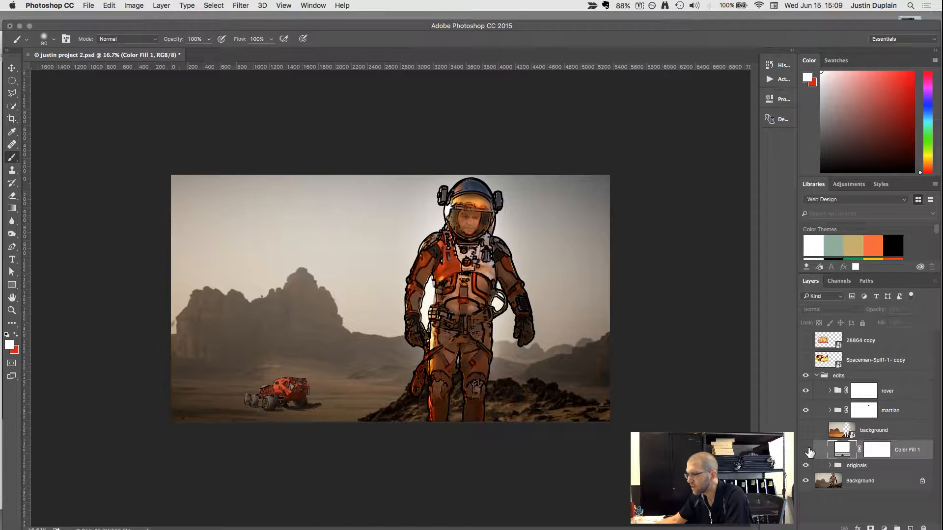
click(831, 483)
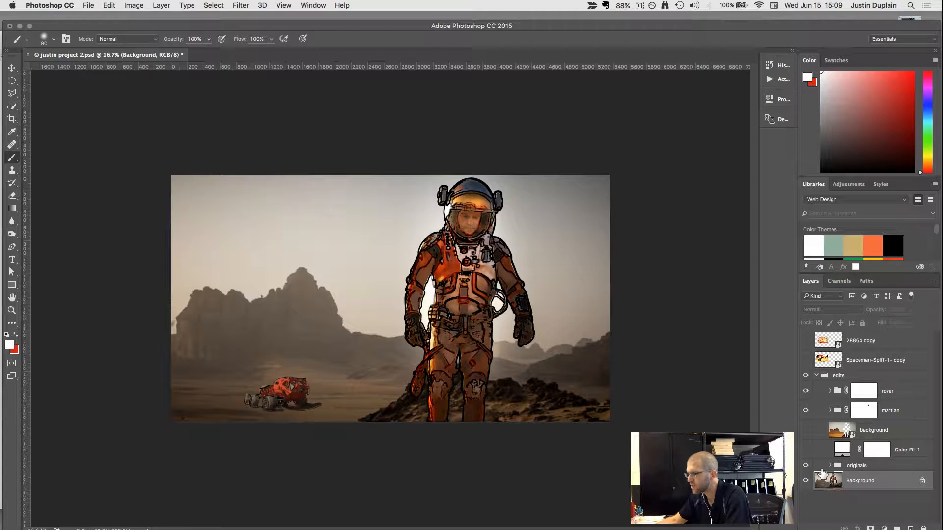
click(805, 431)
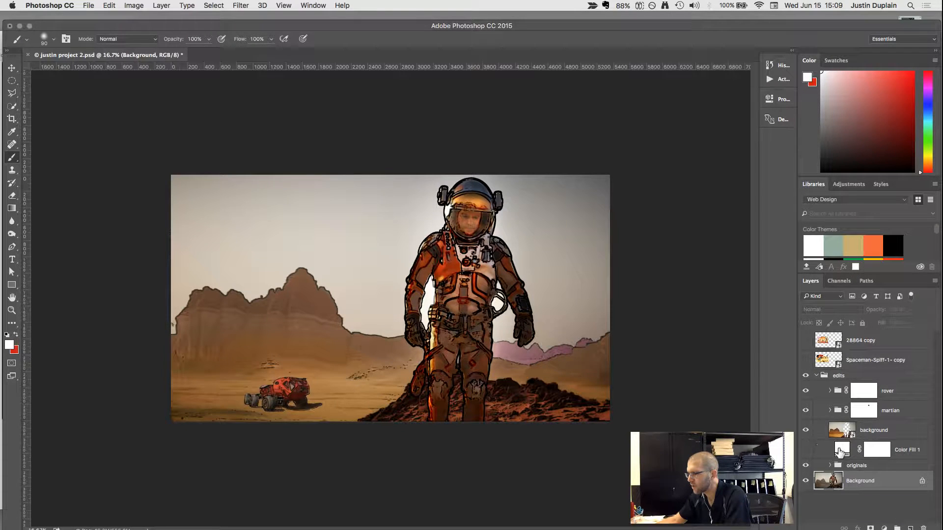
click(806, 449)
Set the white fill layer's opacity to 29%.
click(842, 451)
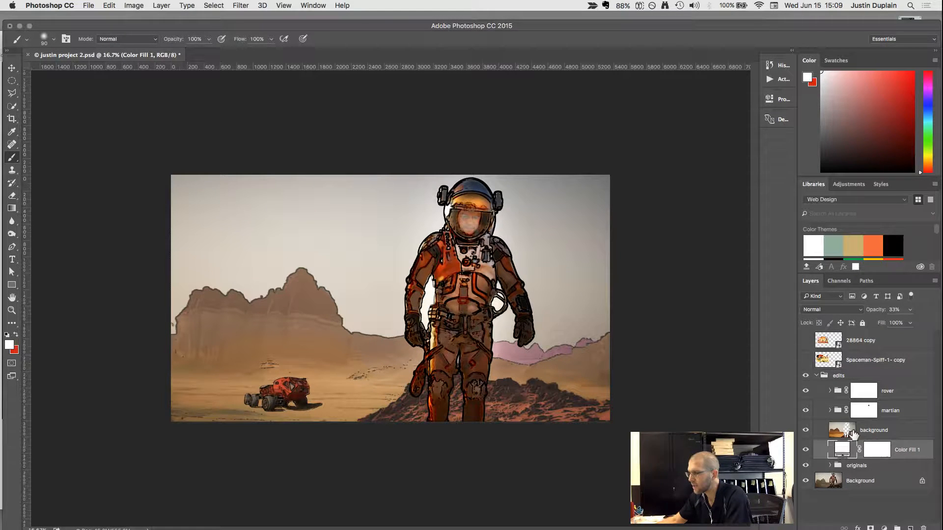
click(911, 310)
drag(899, 320, 902, 320)
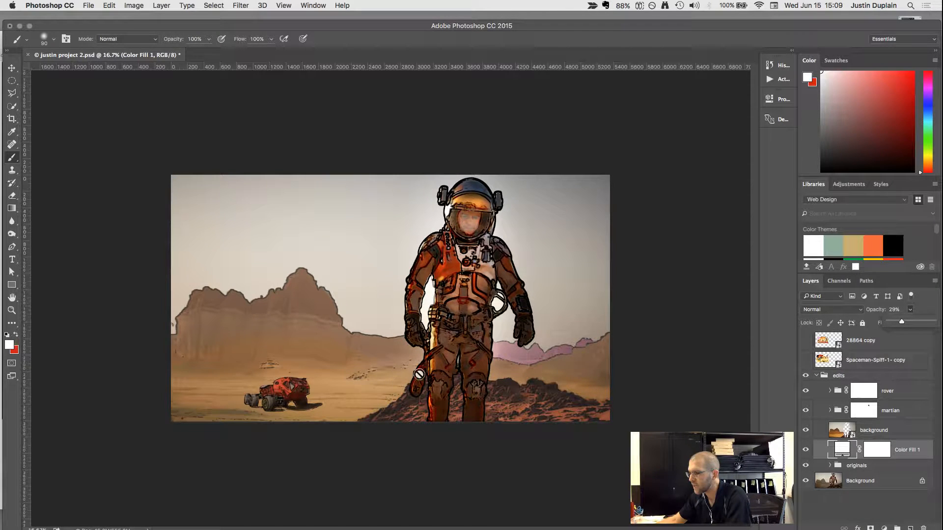
click(858, 454)
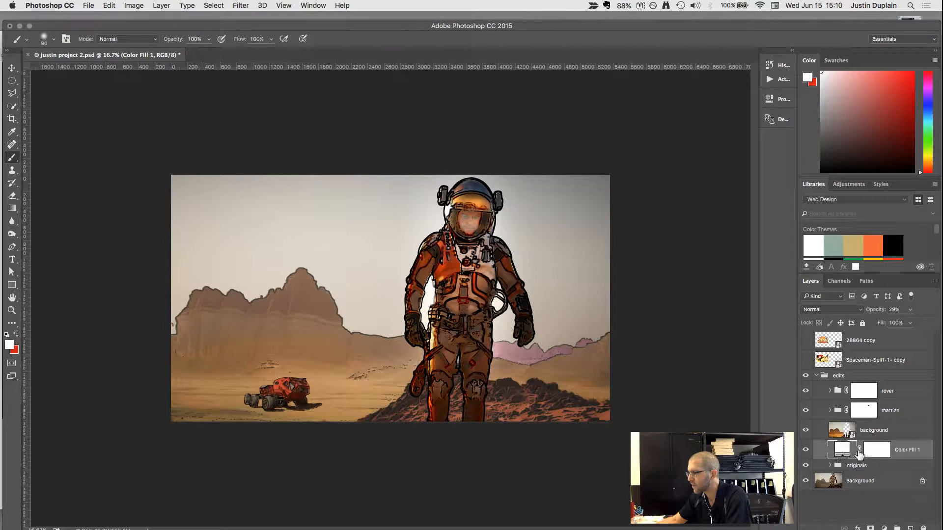
Paint black on the white fill layer's mask over the astronaut's face with a 175-pixel brush.
click(870, 450)
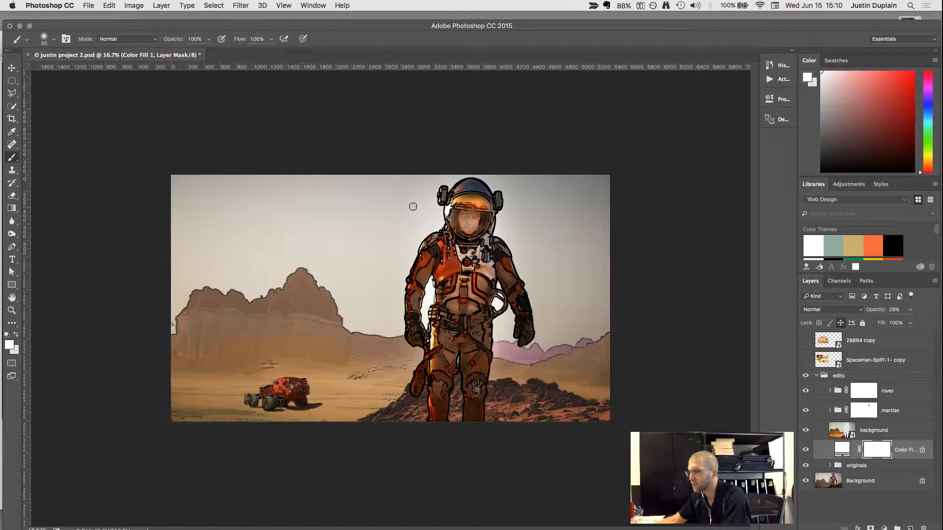
key(x)
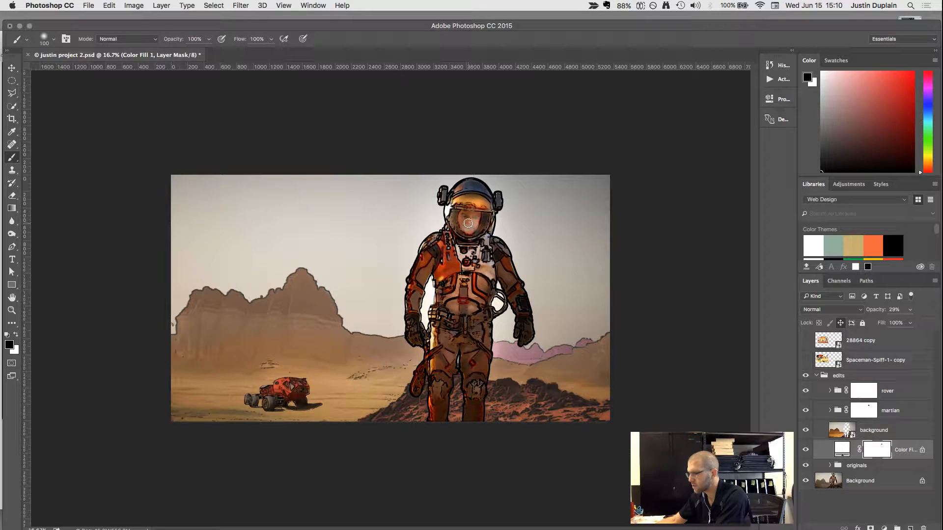
key(bracketright)
key(bracketright)
key(bracketright)
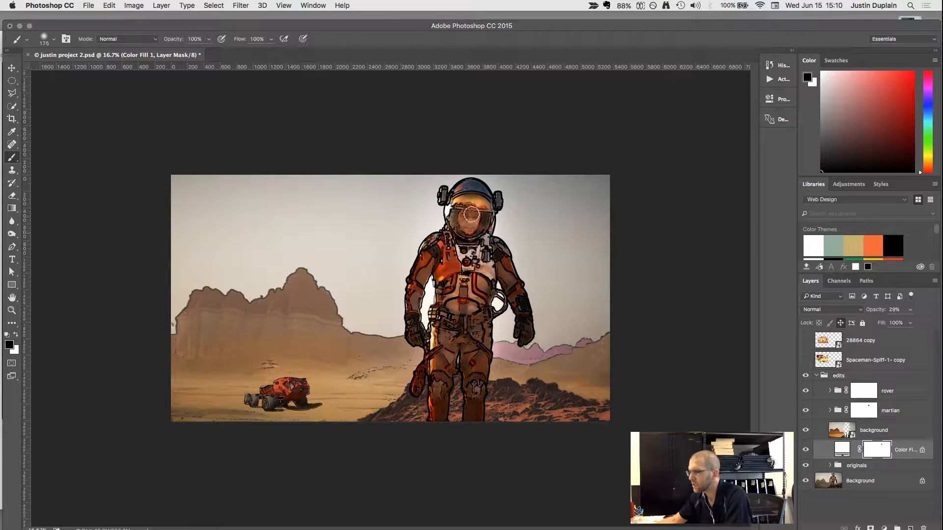
drag(470, 217, 468, 227)
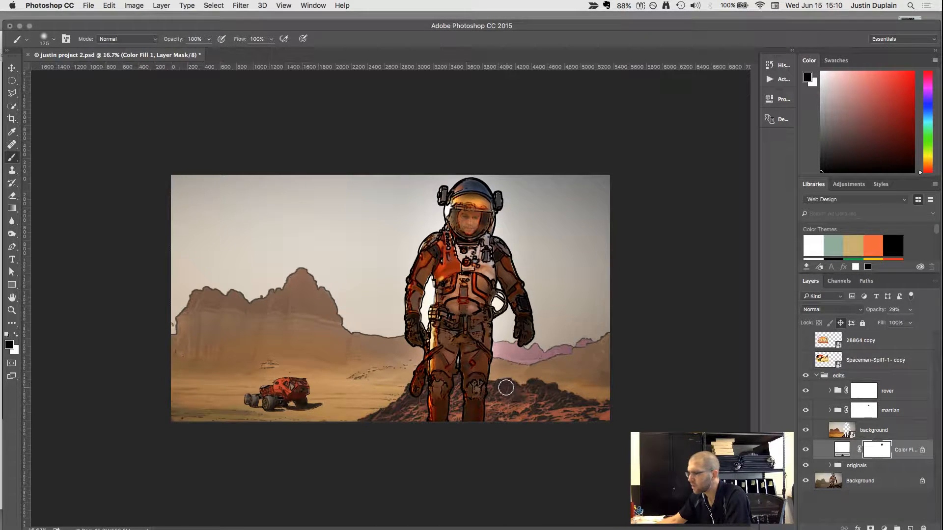
Paint dark gray #4b4a4a on the fill layer's mask over the foreground rocks, using a 400-pixel brush.
key(bracketright)
key(bracketright)
key(bracketright)
key(bracketright)
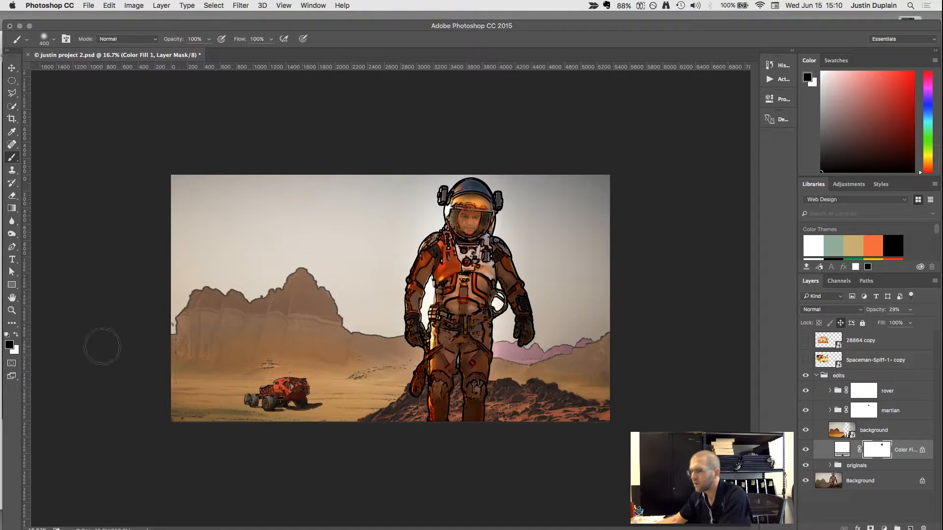
click(10, 345)
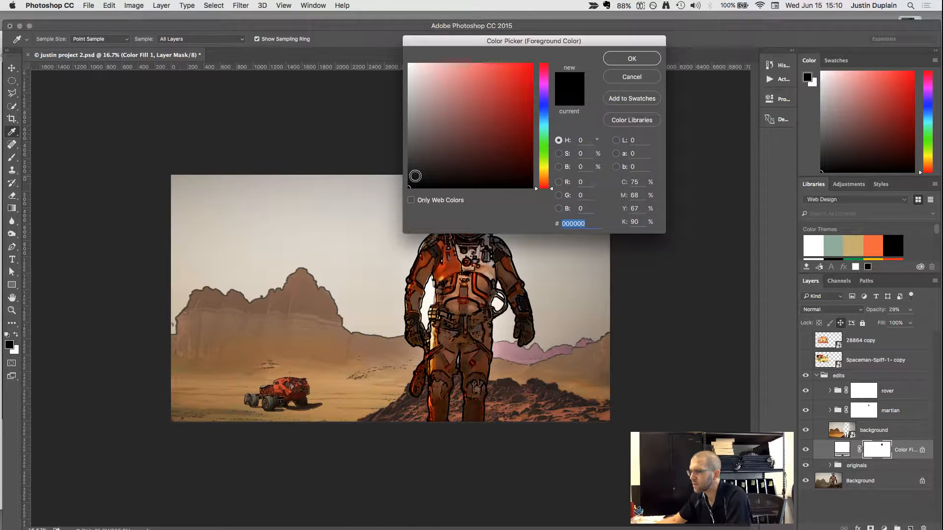
drag(415, 176, 409, 151)
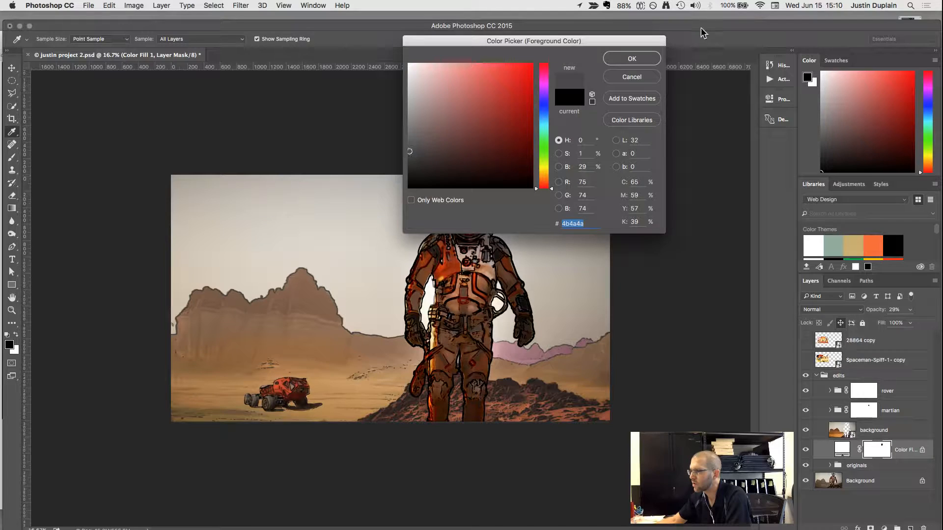
click(632, 59)
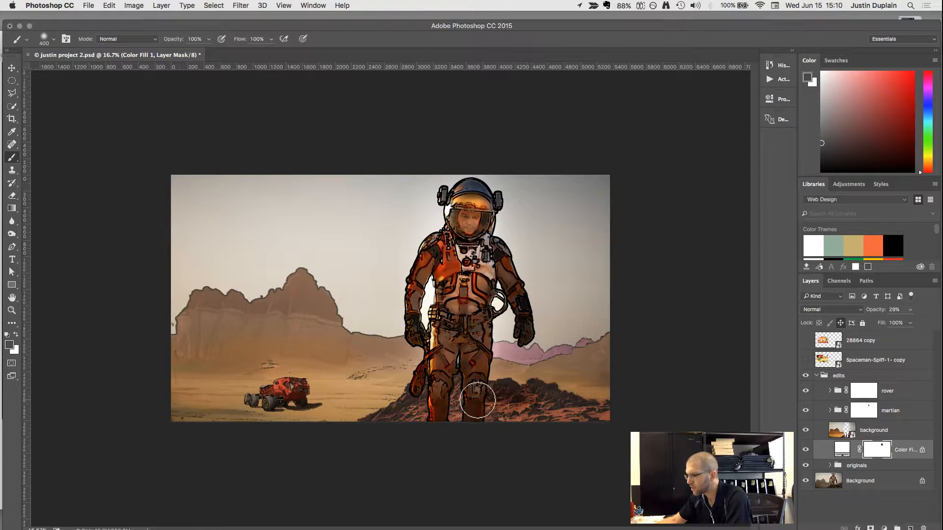
mouse_move(478, 400)
mouse_down()
mouse_move(618, 420)
mouse_move(535, 402)
mouse_move(450, 404)
mouse_move(451, 388)
mouse_move(452, 422)
mouse_move(440, 395)
mouse_move(423, 408)
mouse_move(423, 397)
mouse_move(363, 434)
mouse_move(543, 401)
mouse_move(599, 416)
mouse_move(430, 418)
mouse_move(484, 405)
mouse_move(602, 422)
mouse_move(493, 415)
mouse_move(582, 425)
mouse_move(484, 417)
mouse_move(388, 425)
mouse_move(517, 420)
mouse_up()
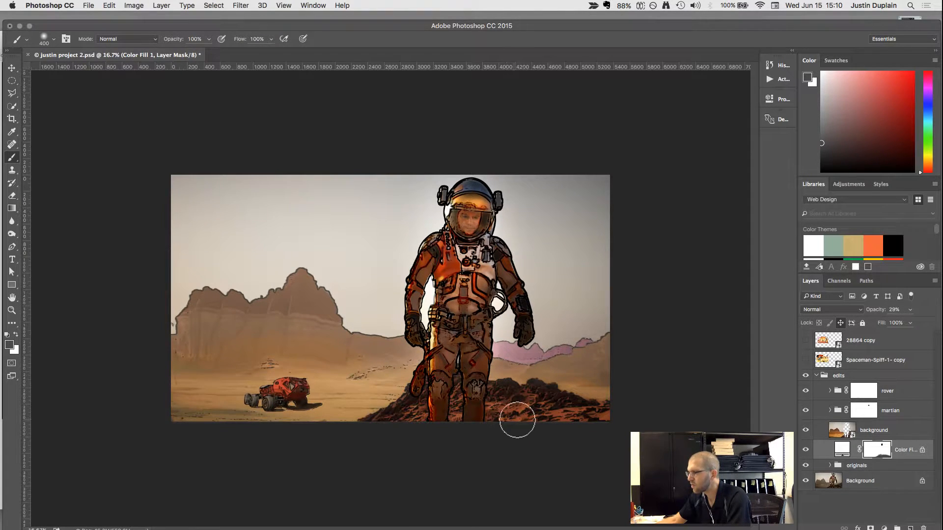
scroll(378, 383, up, 2)
scroll(383, 378, down, 3)
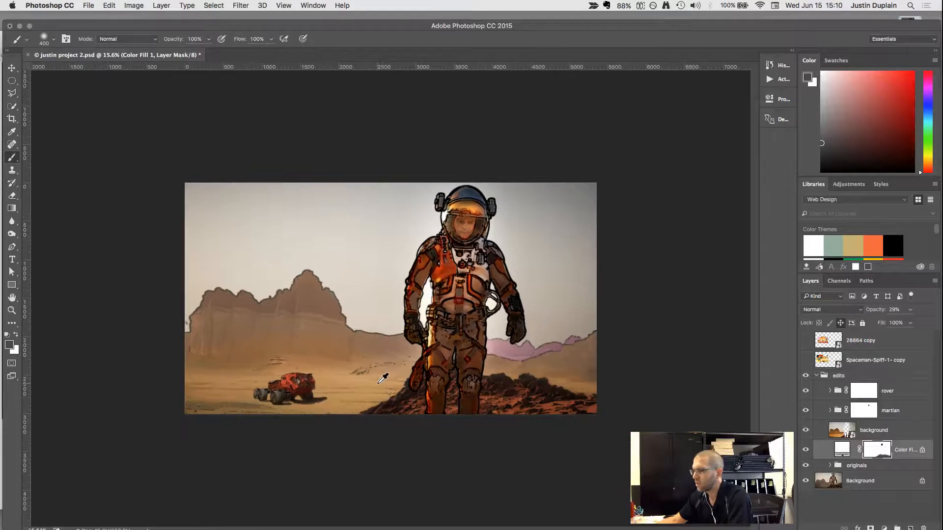
scroll(382, 378, up, 1)
Move the Photoshop window down and bring The Last Ship comic image to the front in Safari for reference.
drag(325, 23, 338, 118)
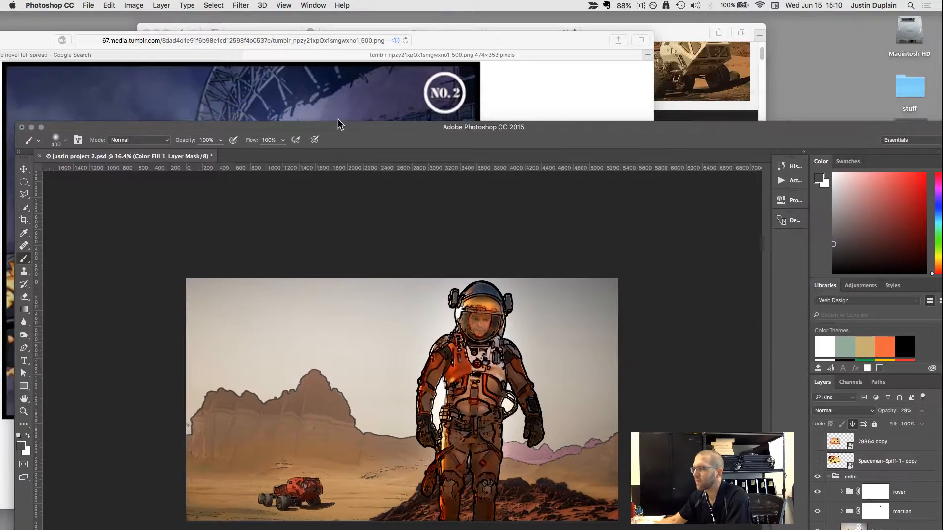
click(530, 69)
drag(486, 31, 648, 35)
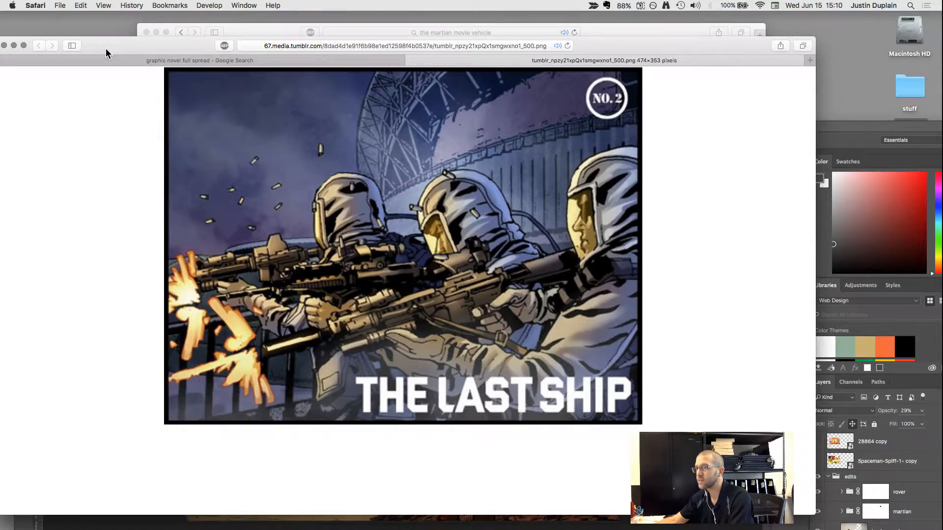
Close The Last Ship image tab and browse the graphic novel full spread image results for reference art.
drag(107, 51, 175, 49)
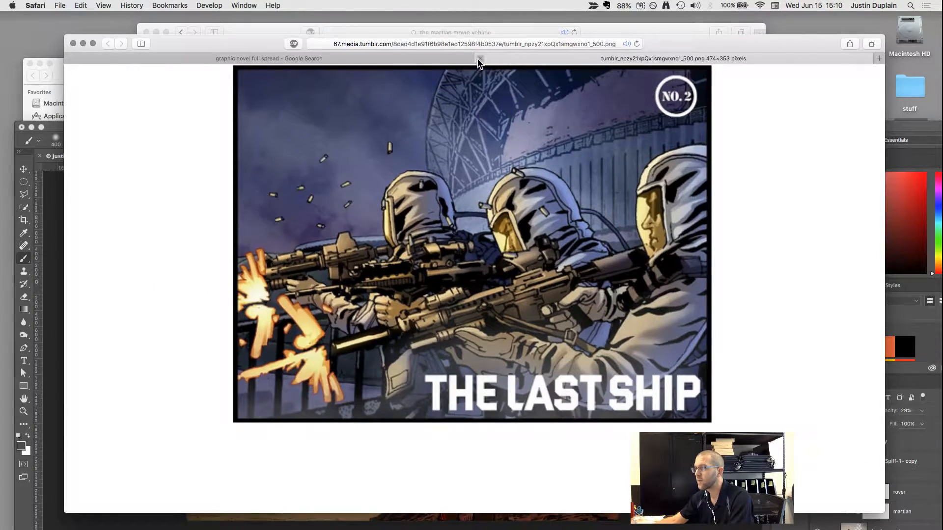
click(479, 59)
scroll(633, 205, down, 2)
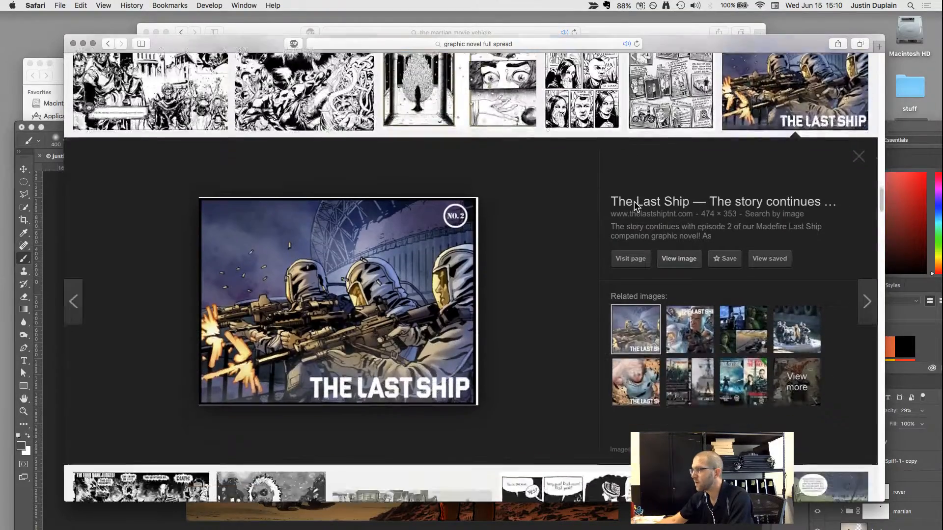
scroll(634, 206, down, 10)
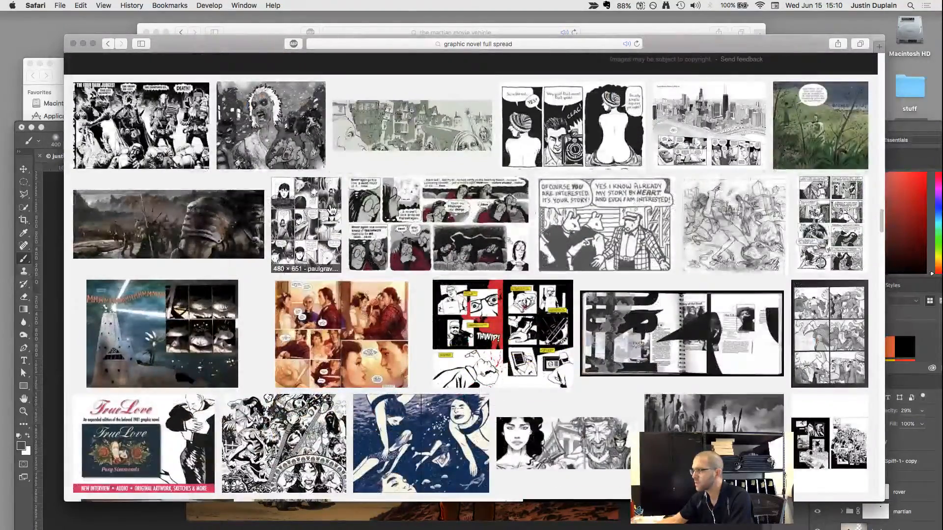
scroll(331, 210, down, 8)
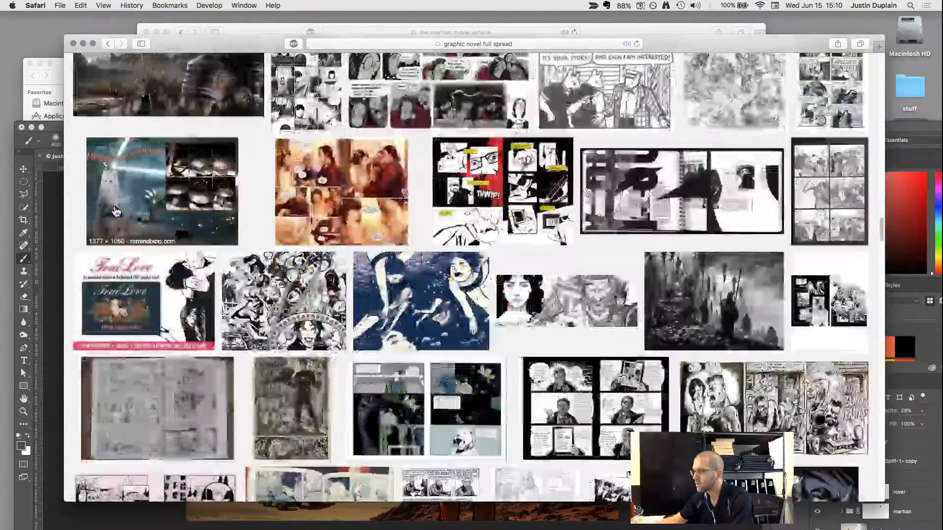
scroll(116, 212, down, 12)
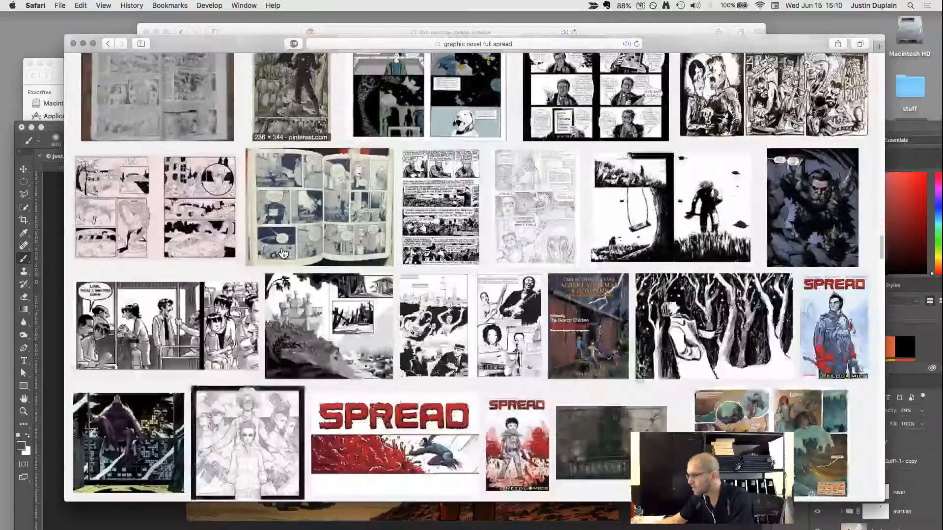
scroll(284, 253, down, 20)
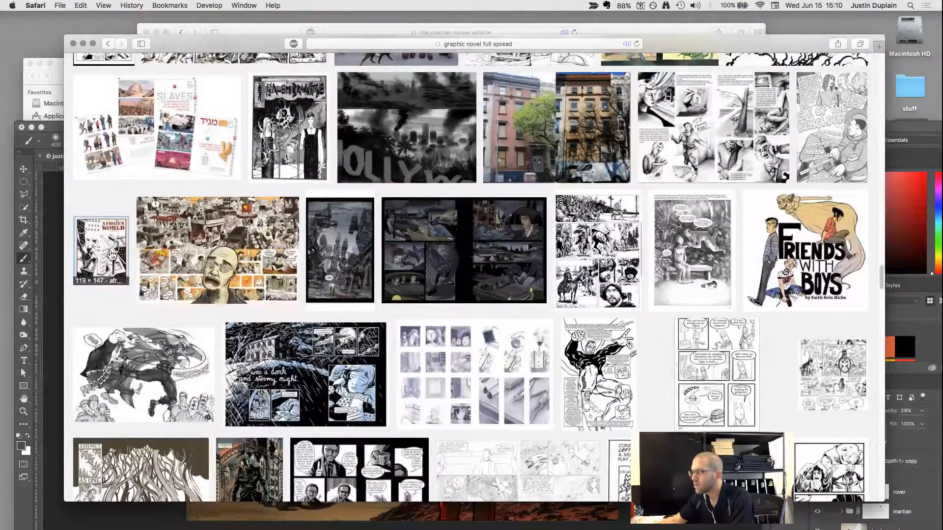
scroll(243, 247, down, 20)
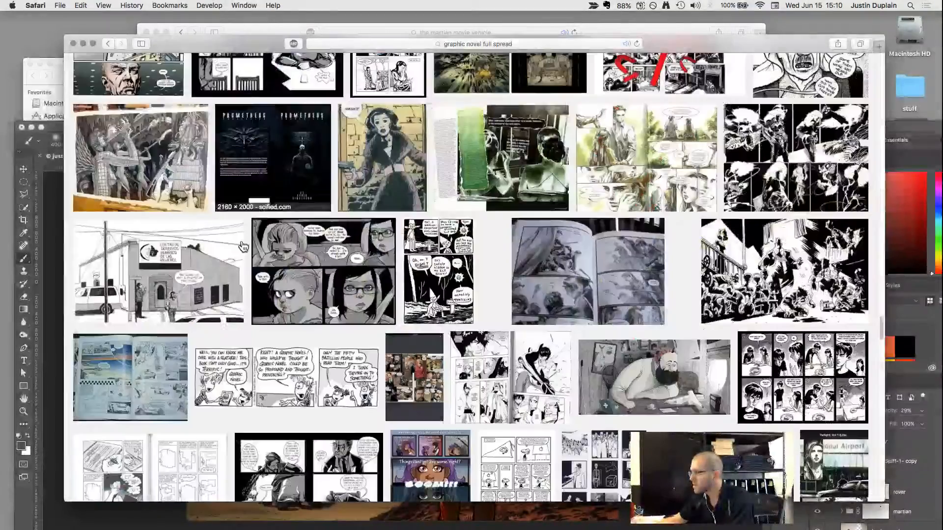
scroll(243, 246, down, 20)
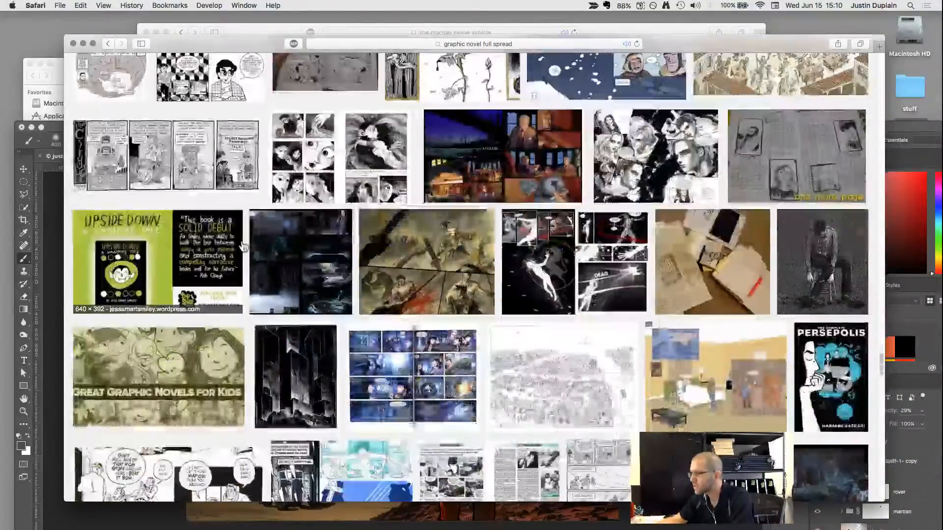
scroll(243, 247, down, 17)
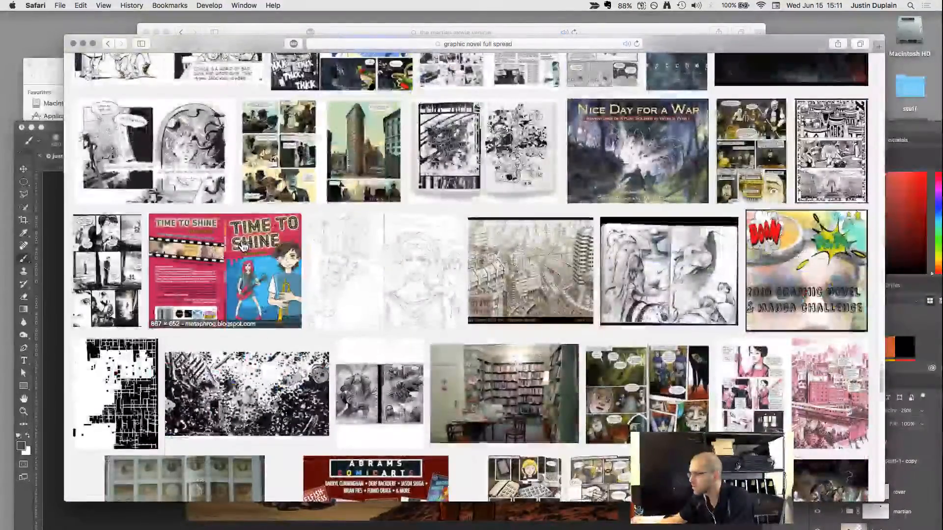
scroll(243, 247, down, 20)
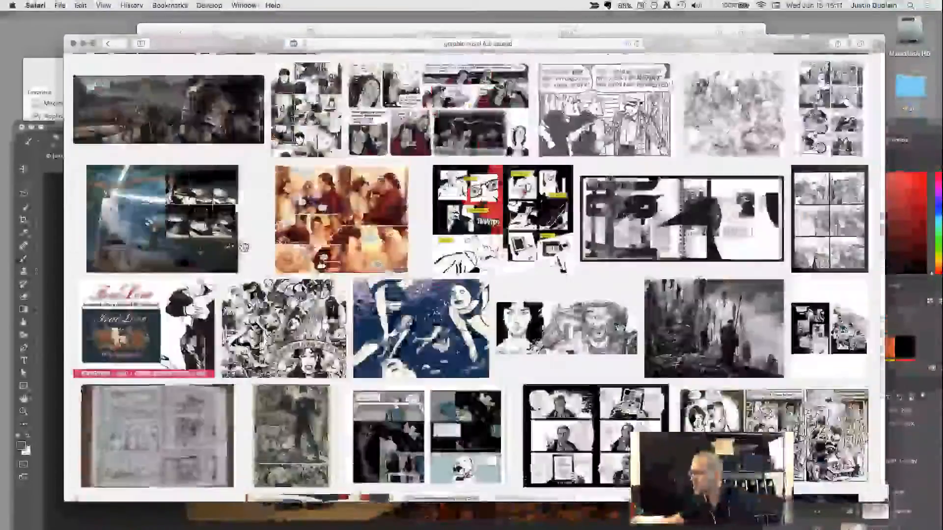
scroll(243, 247, up, 20)
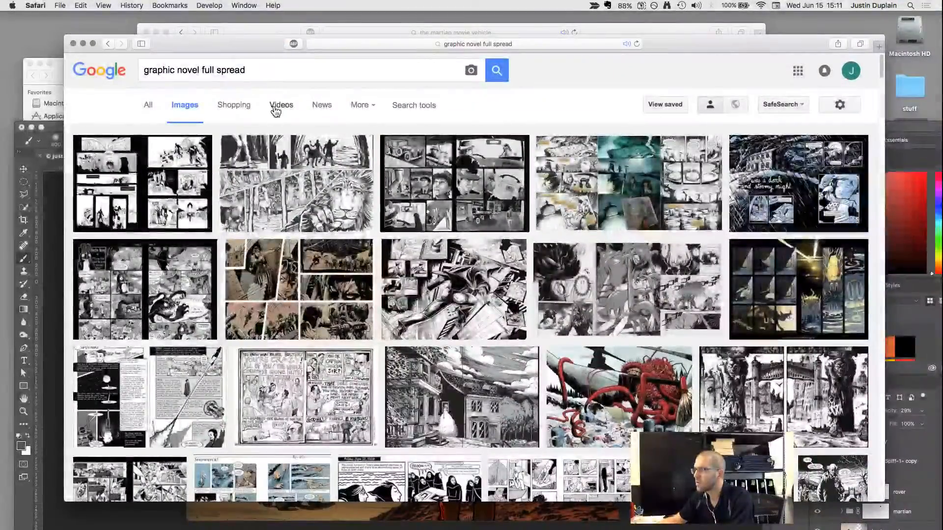
Search images for "graphic novel full spread image" and preview the black-and-white city skyline spread.
click(277, 68)
text(image)
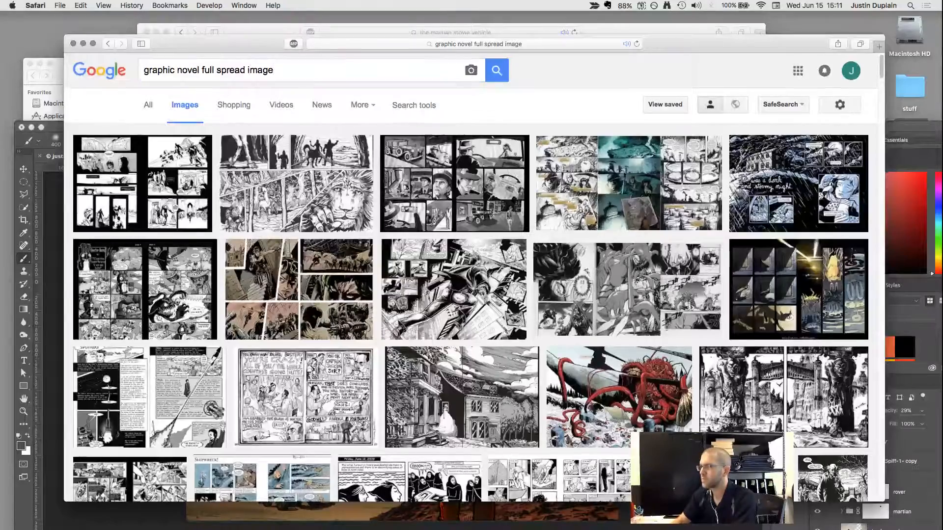
scroll(406, 162, down, 6)
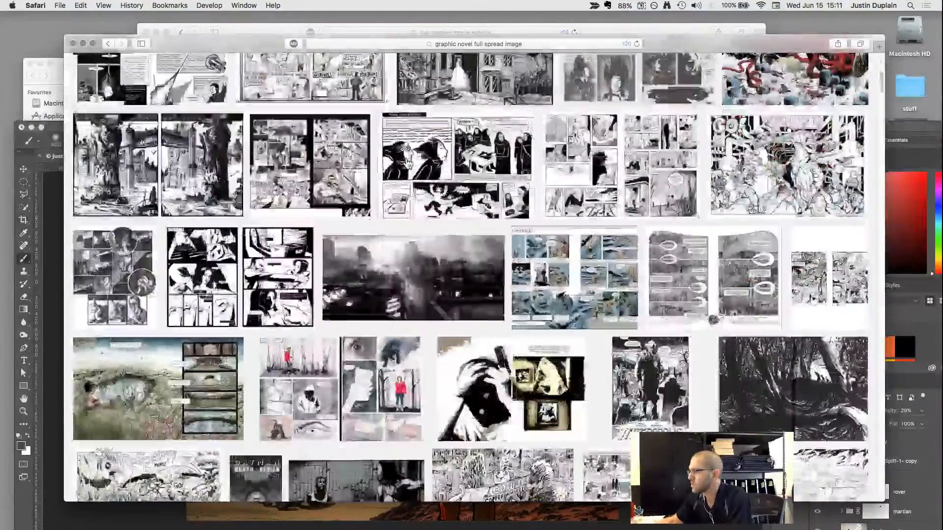
right_click(407, 161)
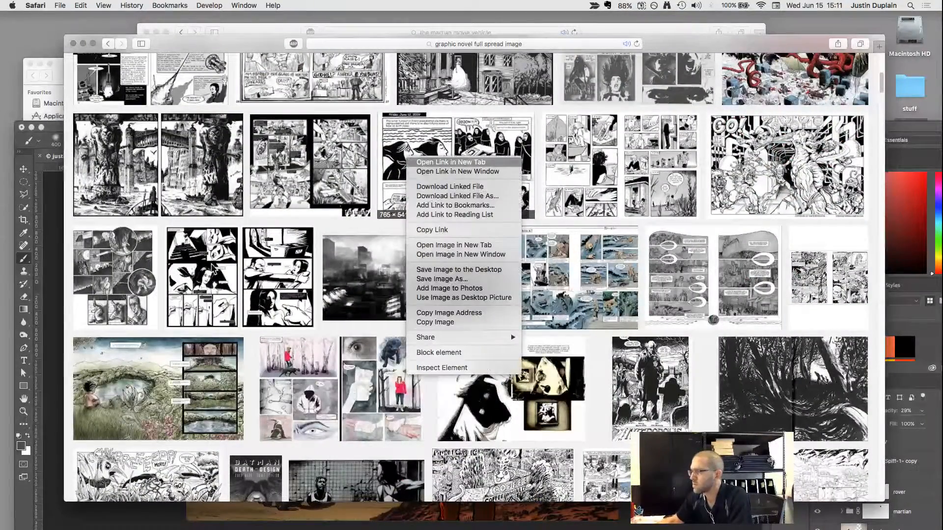
click(379, 277)
click(378, 278)
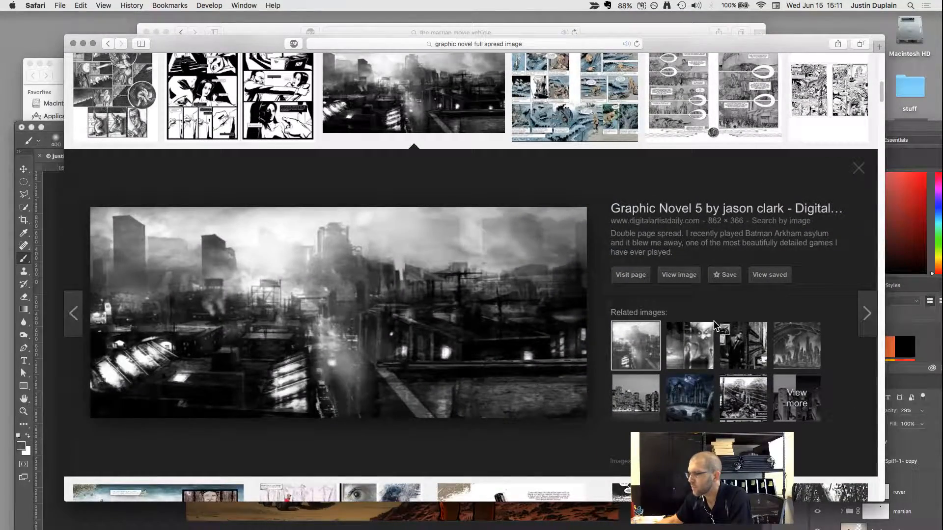
click(858, 171)
Preview the Batman Earth One spread in the image results and compare it with the astronaut composite in Photoshop.
scroll(397, 203, down, 10)
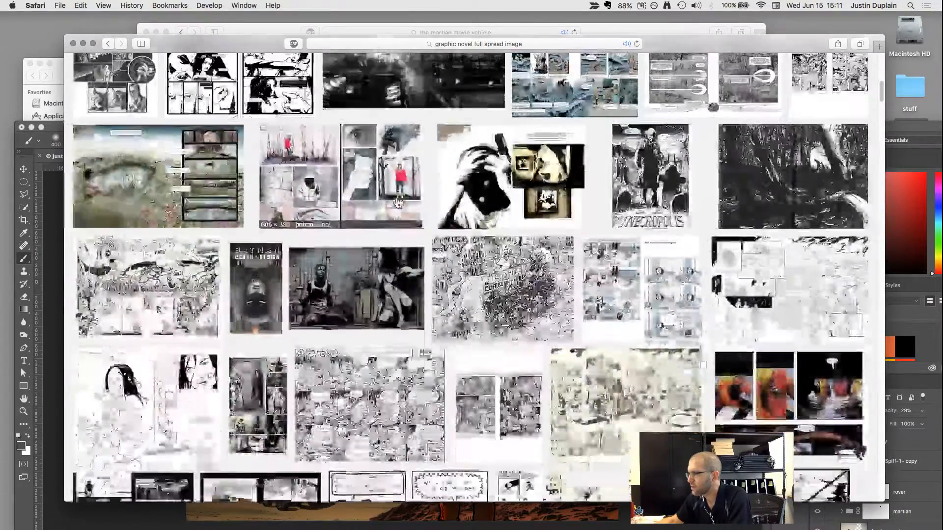
scroll(397, 203, down, 5)
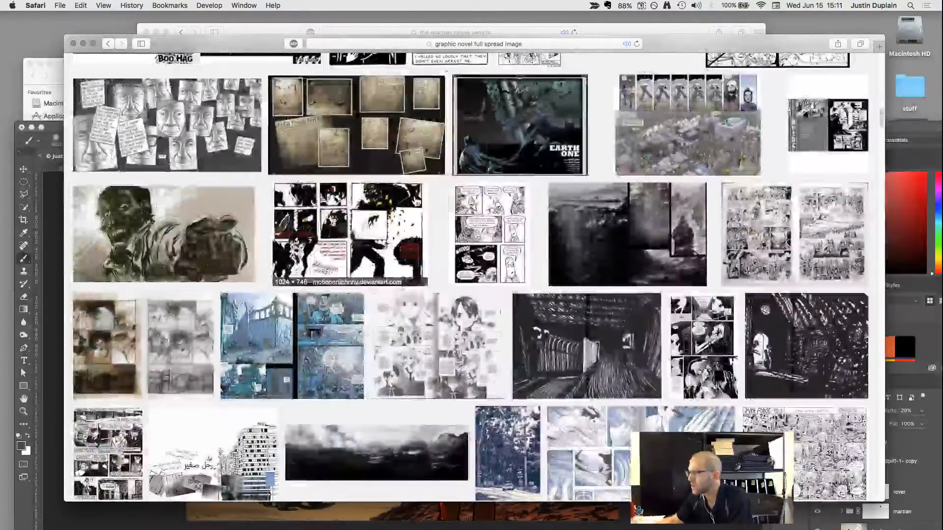
click(510, 129)
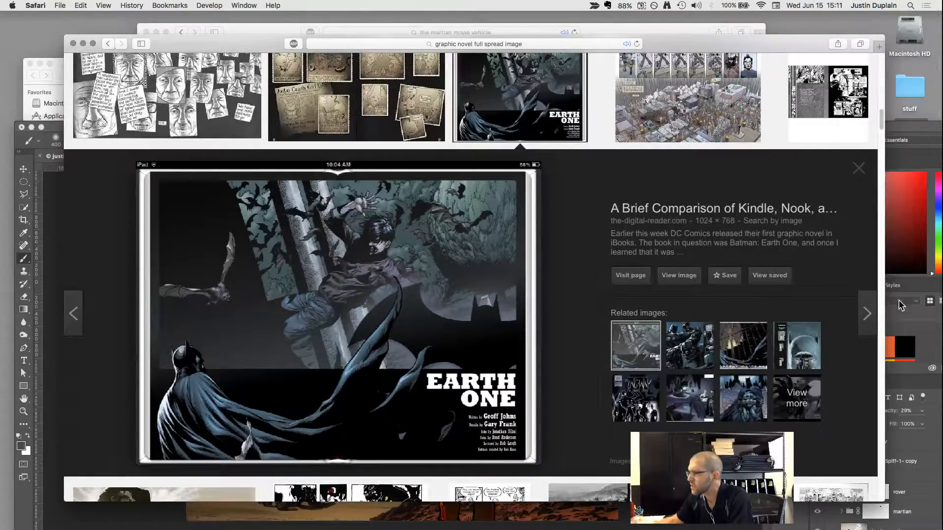
click(921, 346)
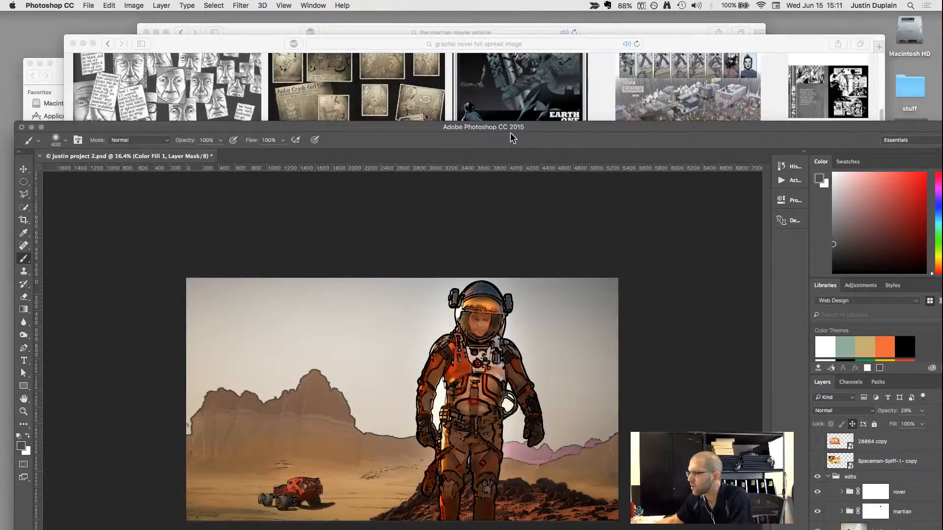
double_click(510, 128)
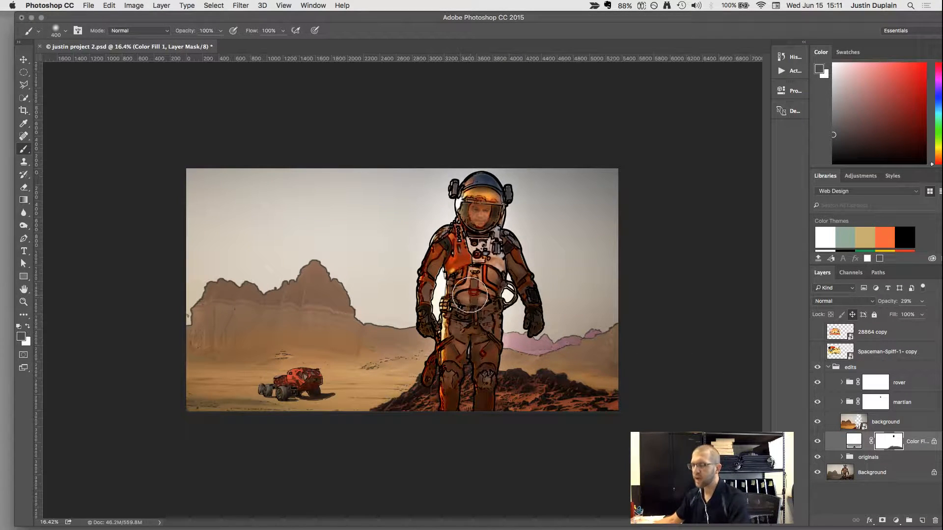
Move the Photoshop window down and preview the sepia drawing of the man reaching forward in Safari's image results.
double_click(172, 17)
drag(219, 102, 269, 252)
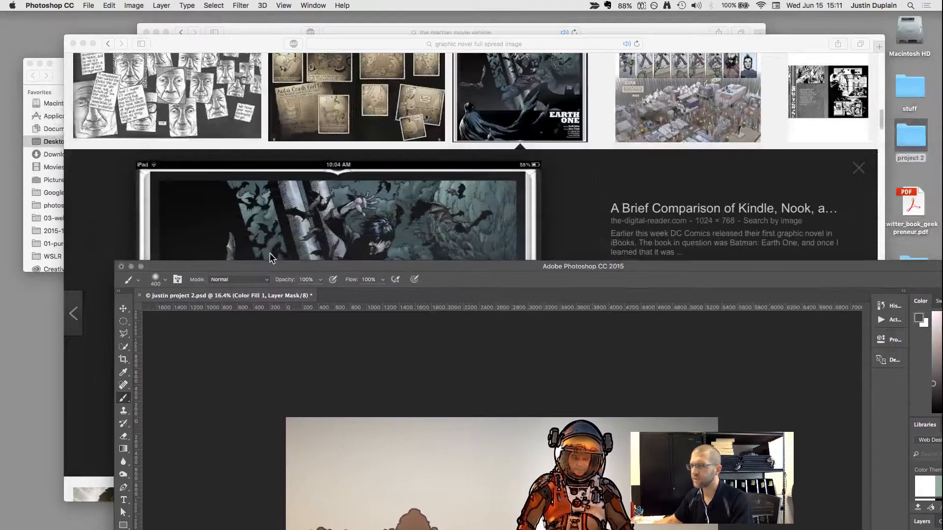
click(115, 199)
scroll(522, 324, down, 6)
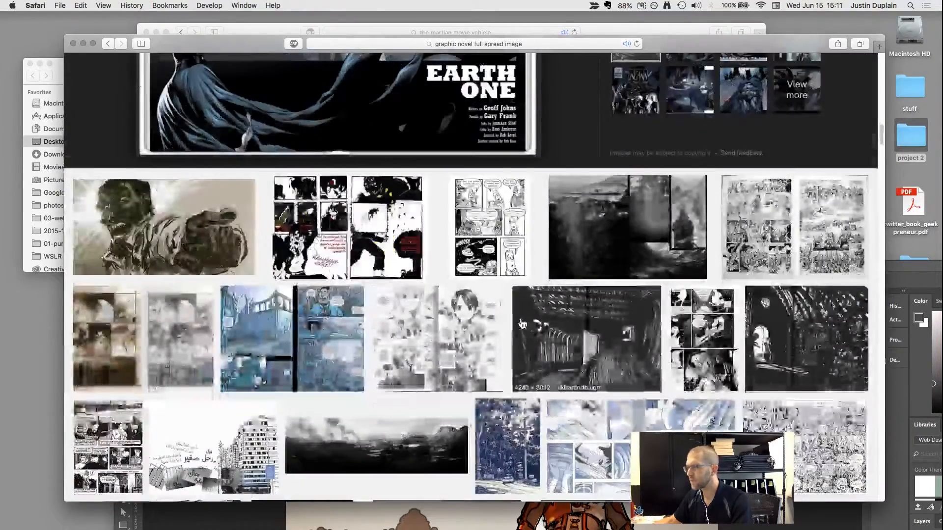
click(237, 273)
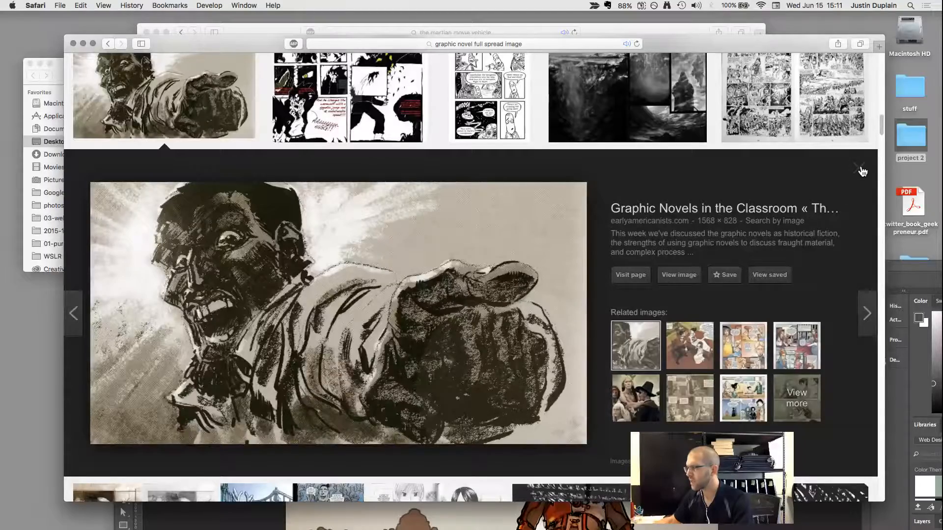
click(866, 172)
Bring the Photoshop window back up and collapse the edits layer group.
key(super+Tab)
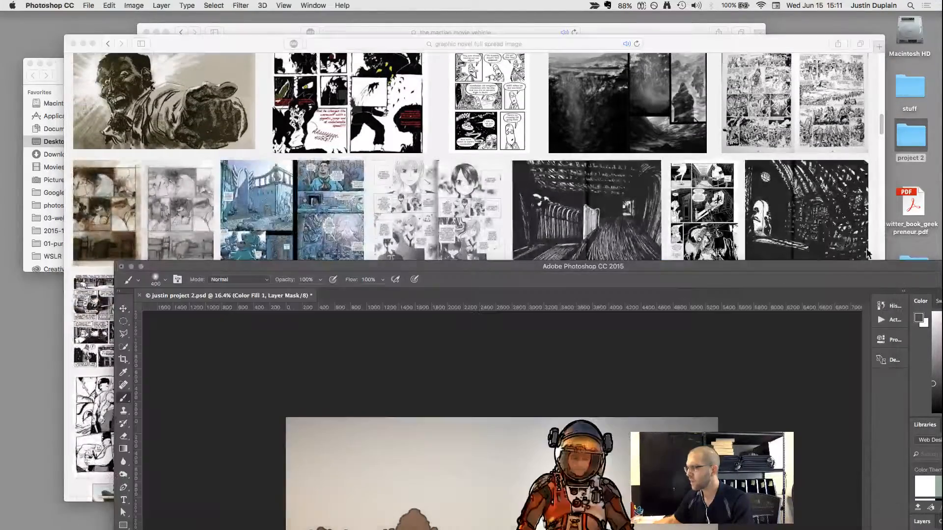
drag(802, 264, 732, 25)
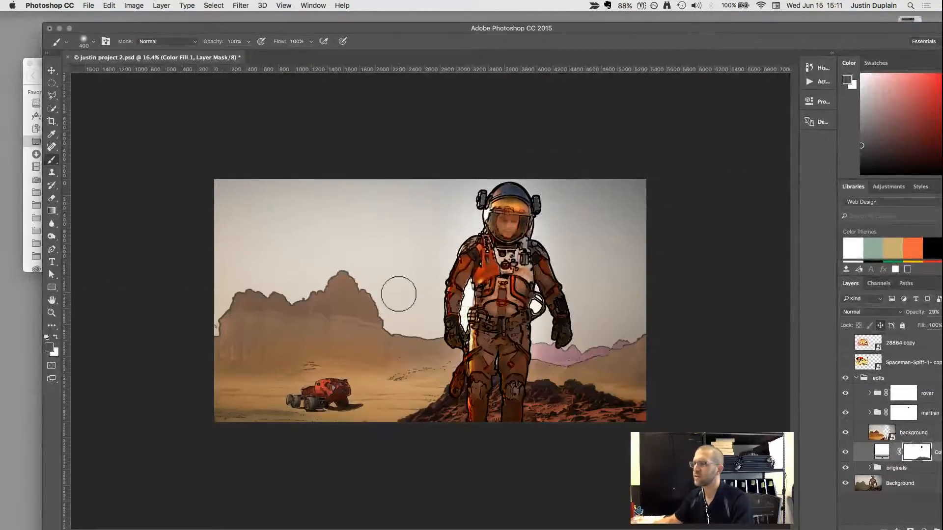
scroll(396, 291, down, 2)
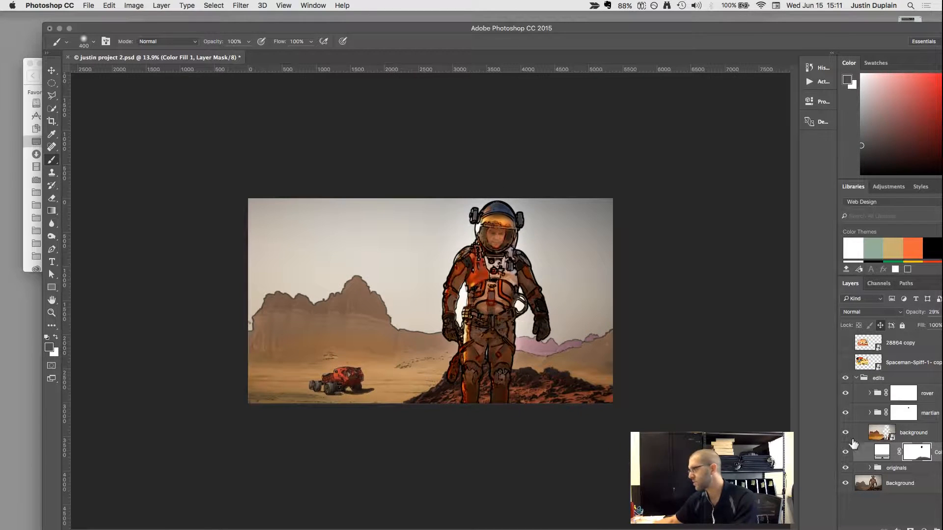
click(857, 379)
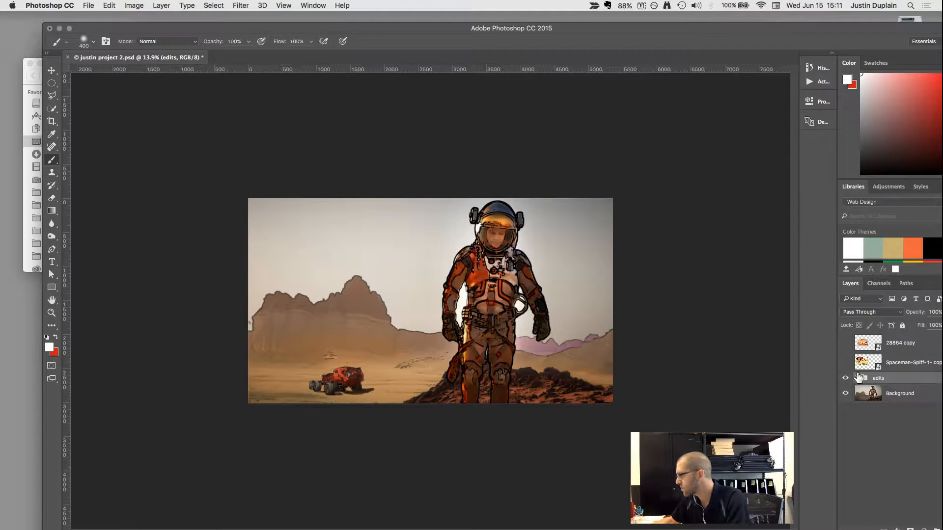
Check the hidden Spaceman-Spiff-1- copy layer, and delete it together with the 28864 copy layer.
click(846, 362)
click(845, 363)
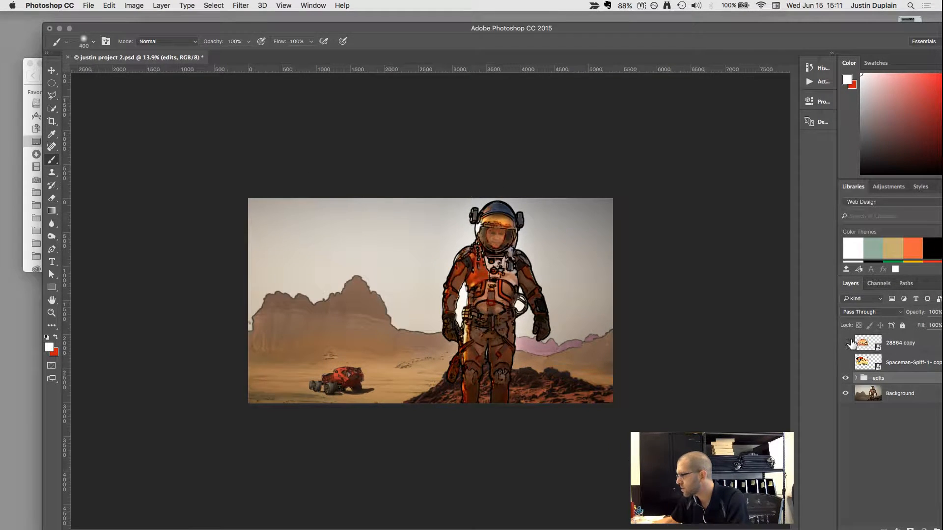
click(865, 346)
shift+click(869, 363)
key(Delete)
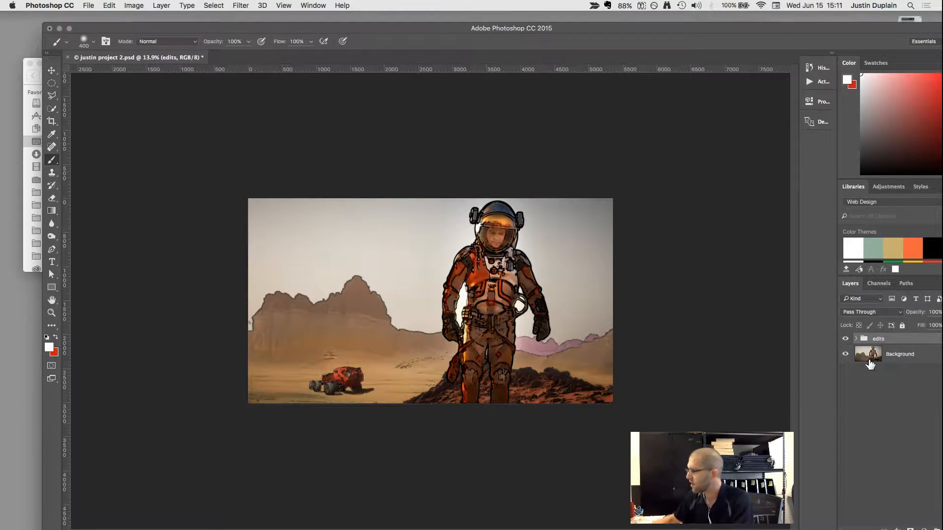
Move the Photoshop window down and search the web for "watercolor paper texture" in a new Safari tab.
drag(274, 27, 356, 181)
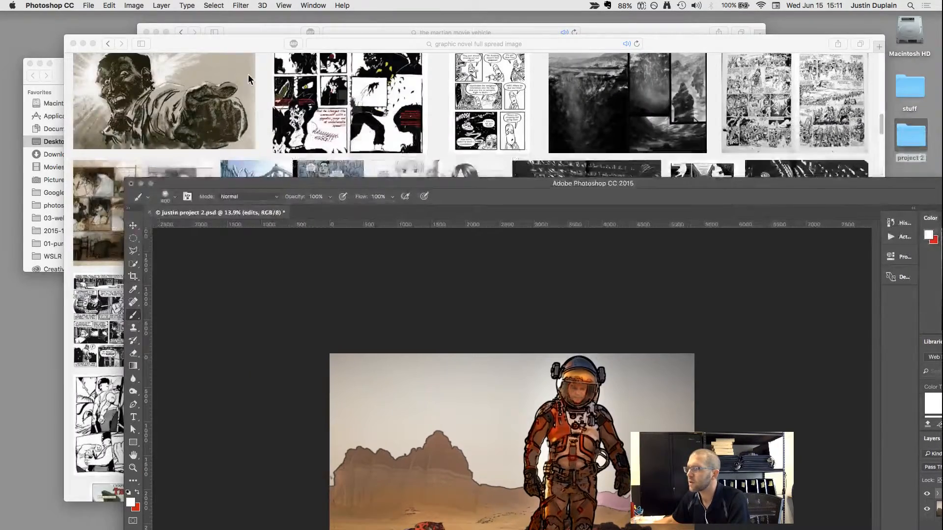
drag(239, 45, 219, 64)
key(super+t)
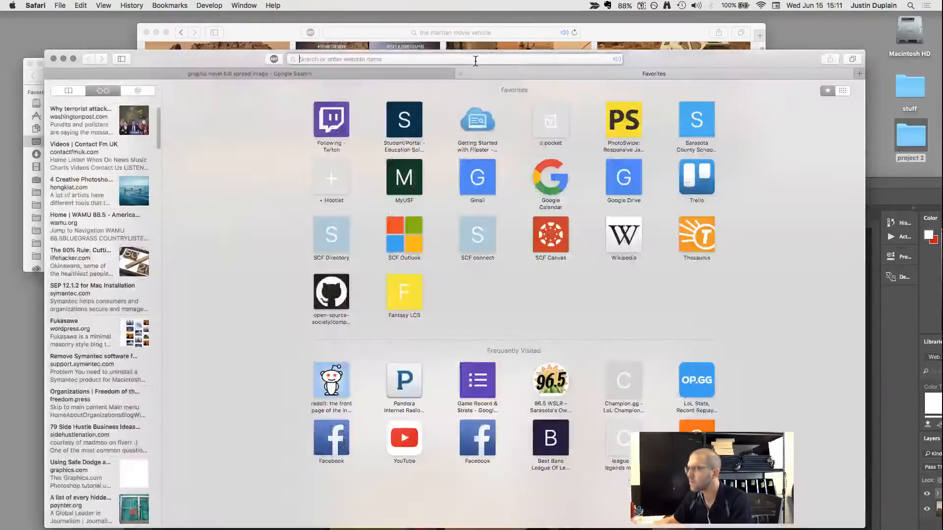
text(watercolor paper tet)
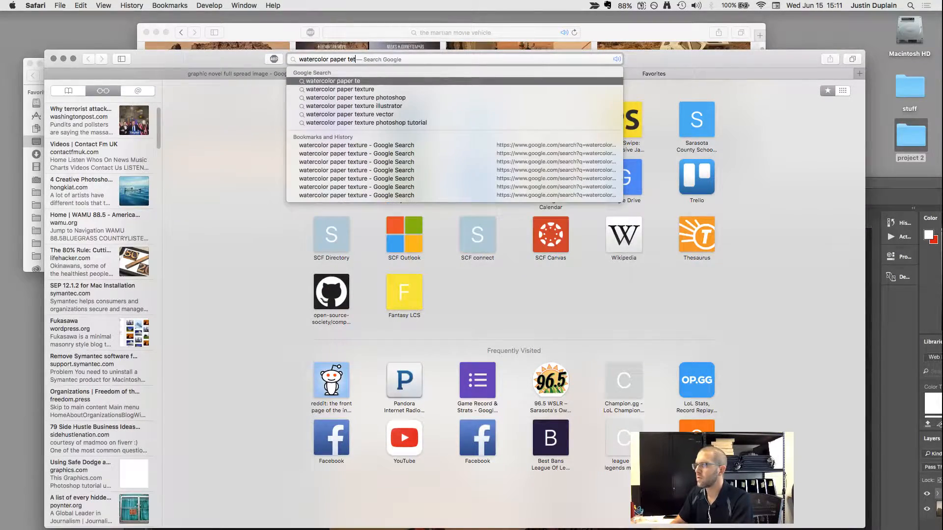
key(BackSpace)
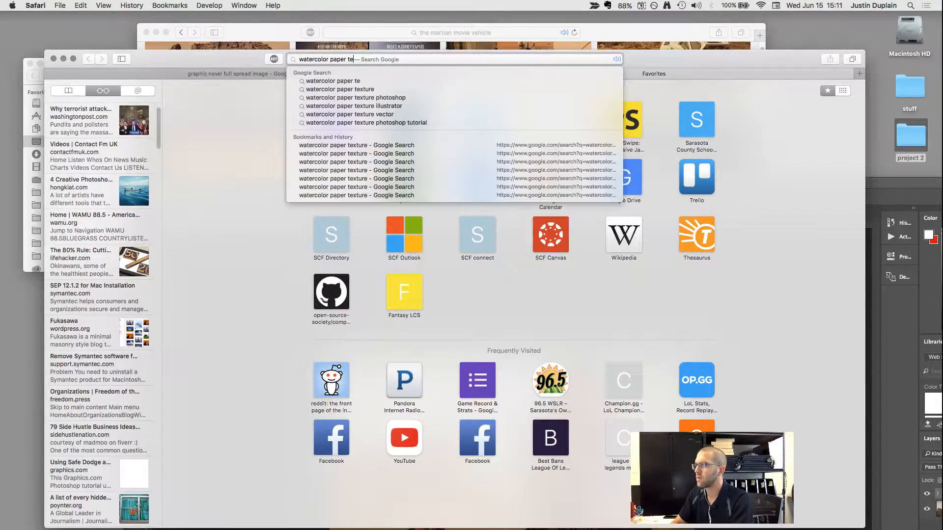
text(xture)
key(Return)
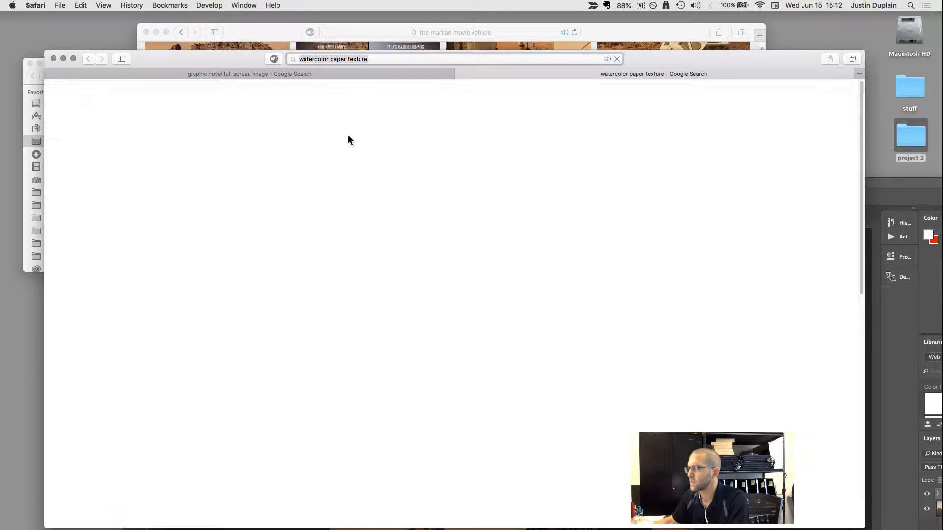
drag(661, 63, 646, 36)
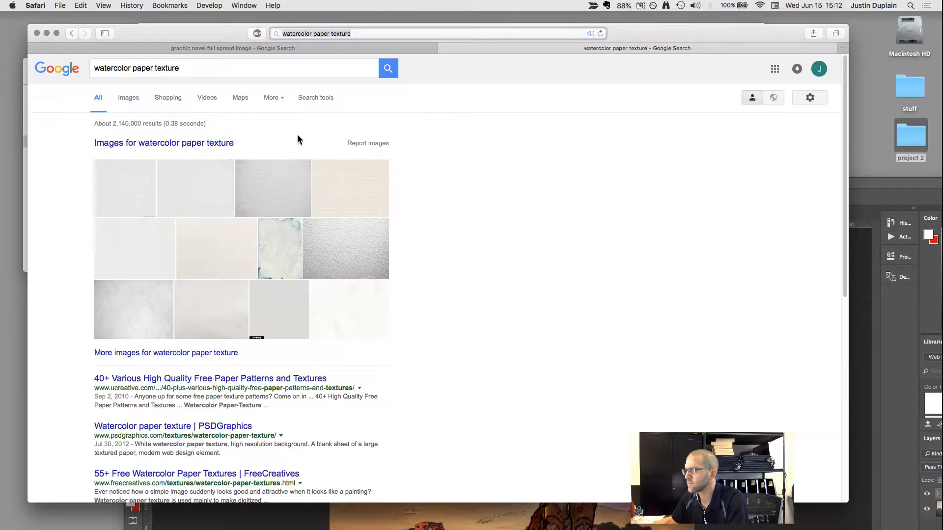
Show the image results for the watercolor paper texture search and limit them to images larger than 4 MP (2272×1704).
click(164, 147)
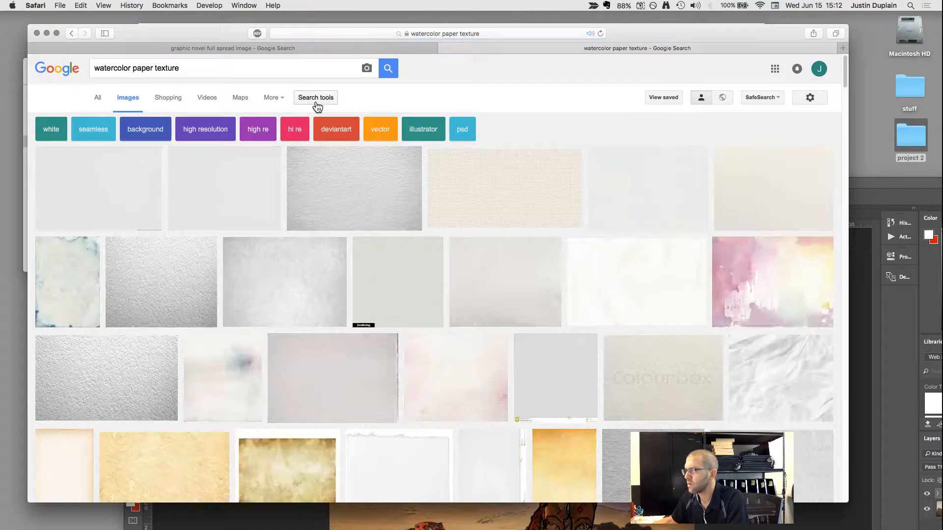
click(316, 98)
click(109, 123)
mouse_move(120, 195)
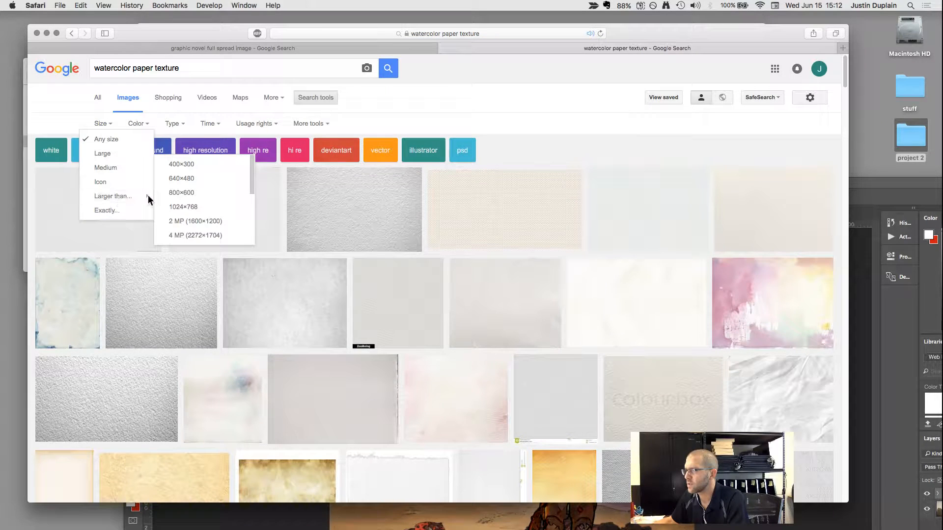
click(195, 236)
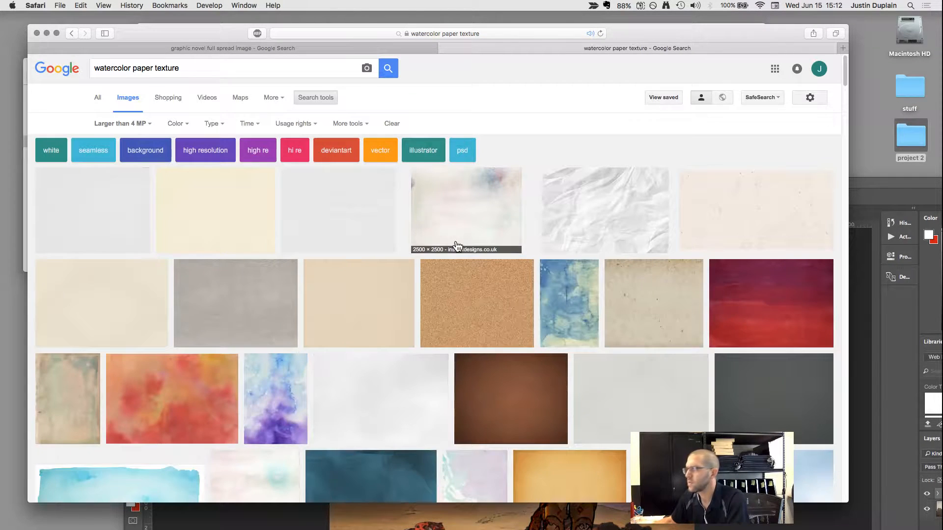
Browse the filtered image results for a suitable watercolor paper texture.
scroll(564, 280, down, 3)
scroll(568, 281, down, 1)
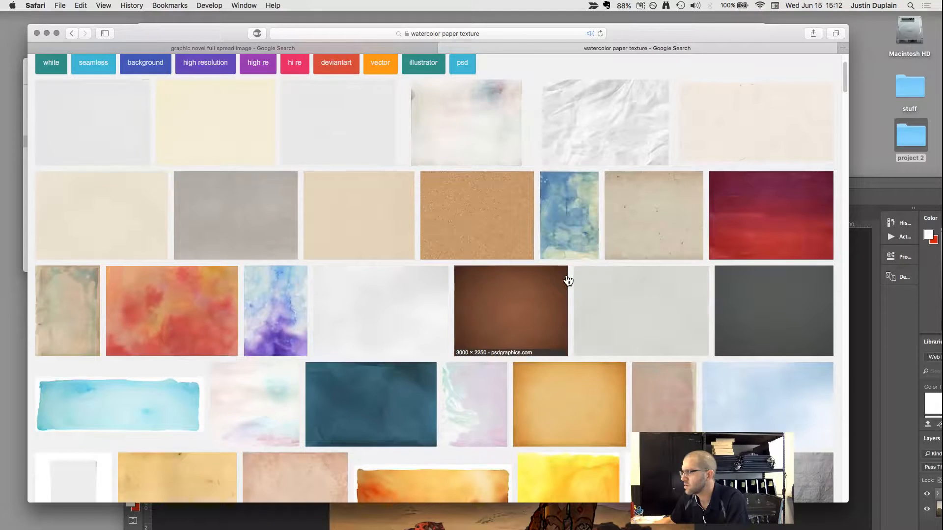
scroll(568, 280, down, 4)
scroll(568, 280, down, 2)
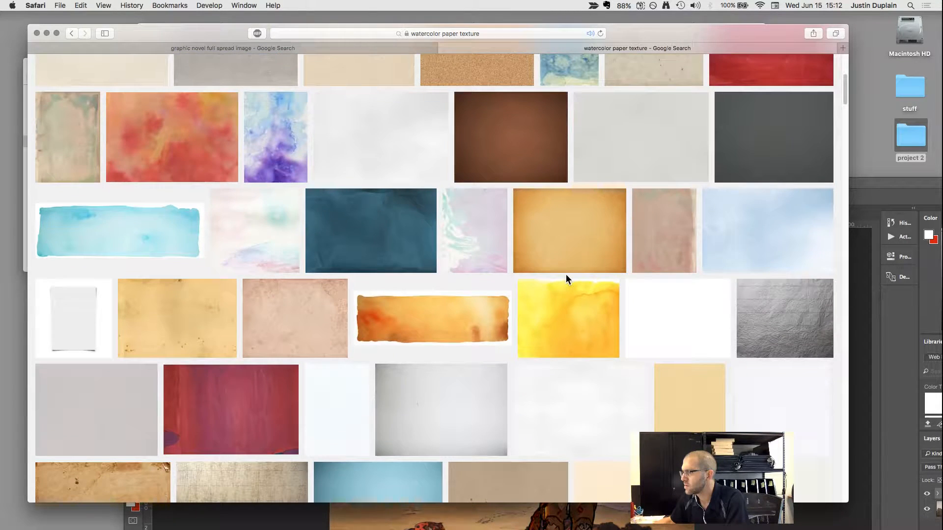
scroll(566, 278, down, 2)
scroll(568, 280, down, 2)
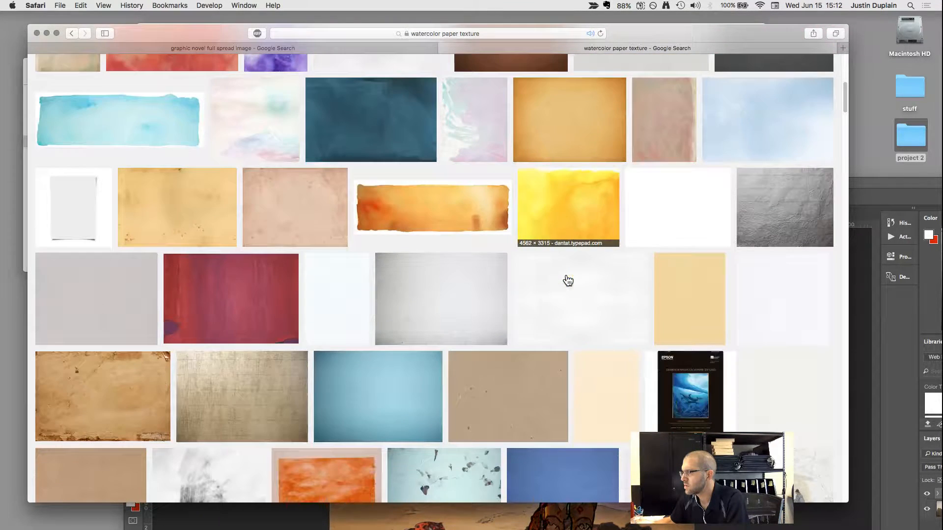
scroll(568, 280, down, 1)
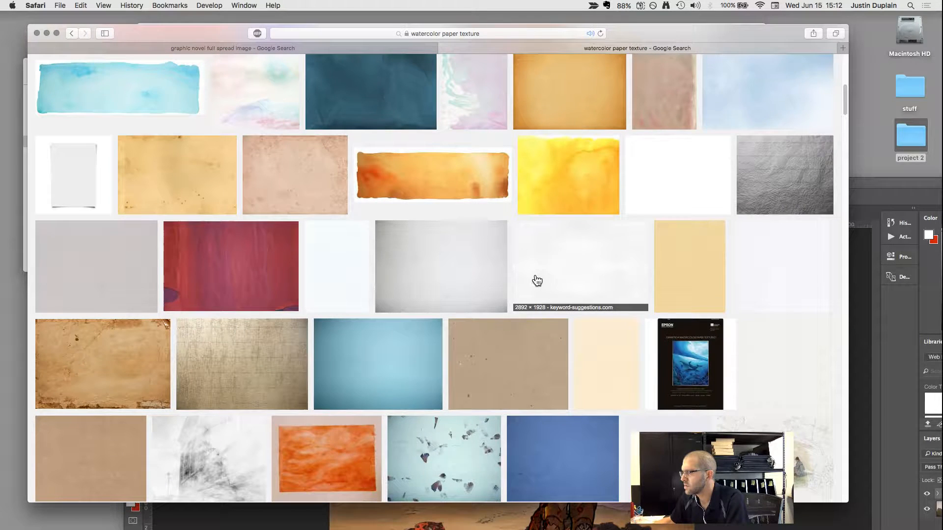
scroll(543, 278, up, 7)
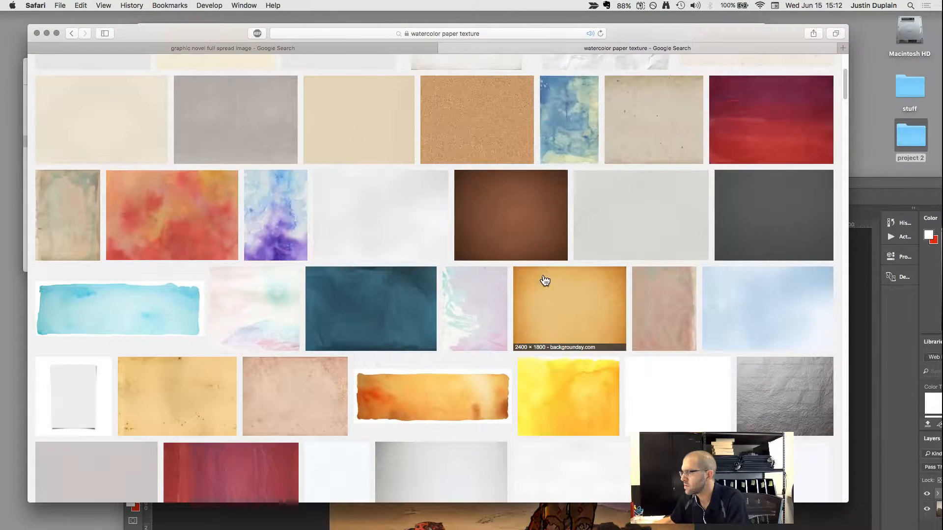
Preview the cloudy blue linen paper texture and one of its related light-blue linen images.
click(718, 322)
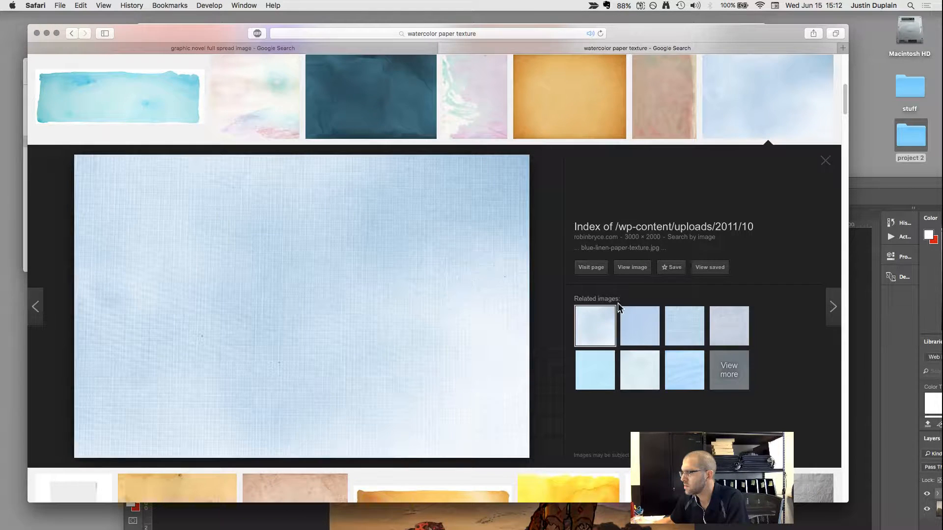
click(682, 324)
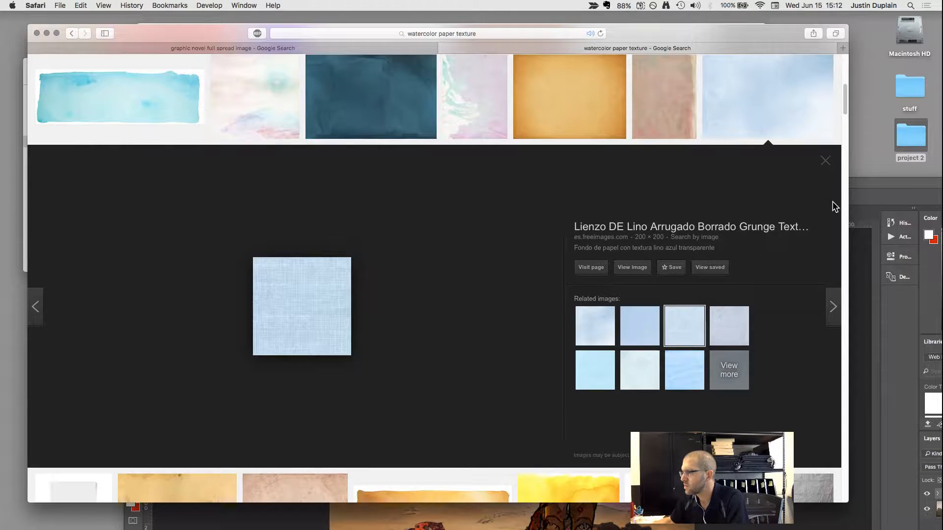
click(825, 160)
click(776, 120)
Preview the pinkish watercolor paper, golden recycled paper, lilac, dark teal and pastel textures in the same results row.
click(668, 118)
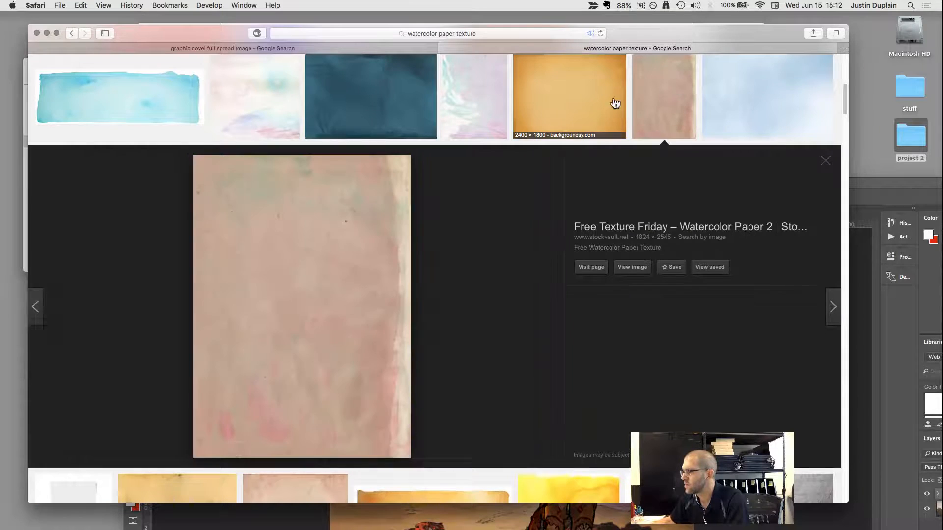
click(543, 104)
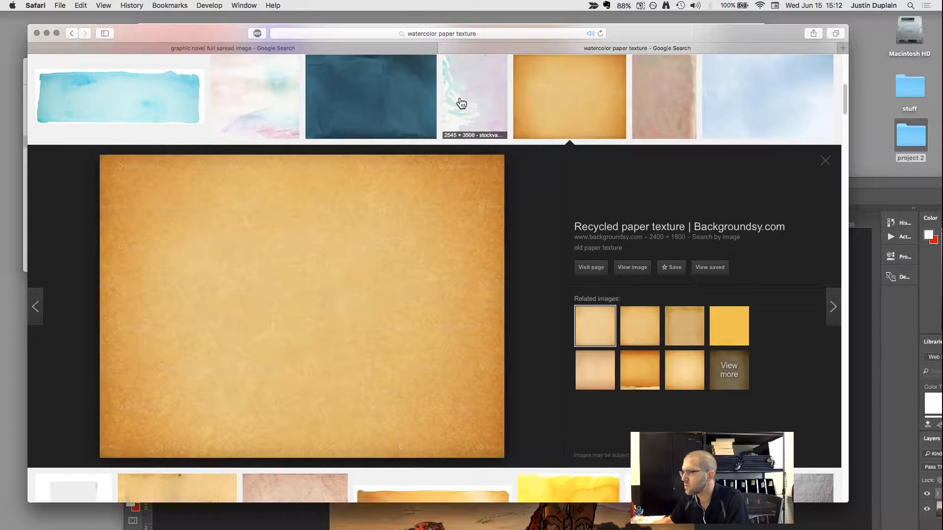
click(459, 102)
click(379, 100)
click(259, 91)
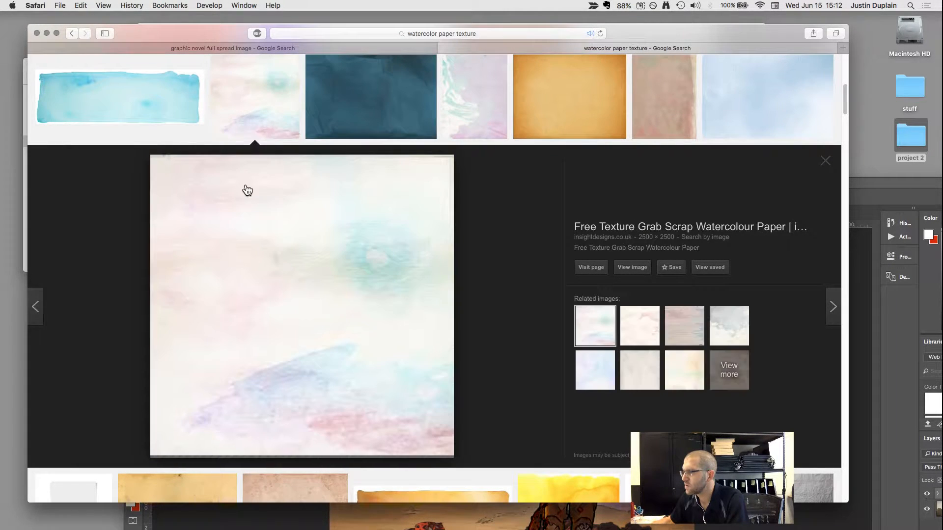
Preview the blue-purple watercolor, pale white, brown and light grey textures in the row above.
scroll(248, 206, up, 3)
click(275, 96)
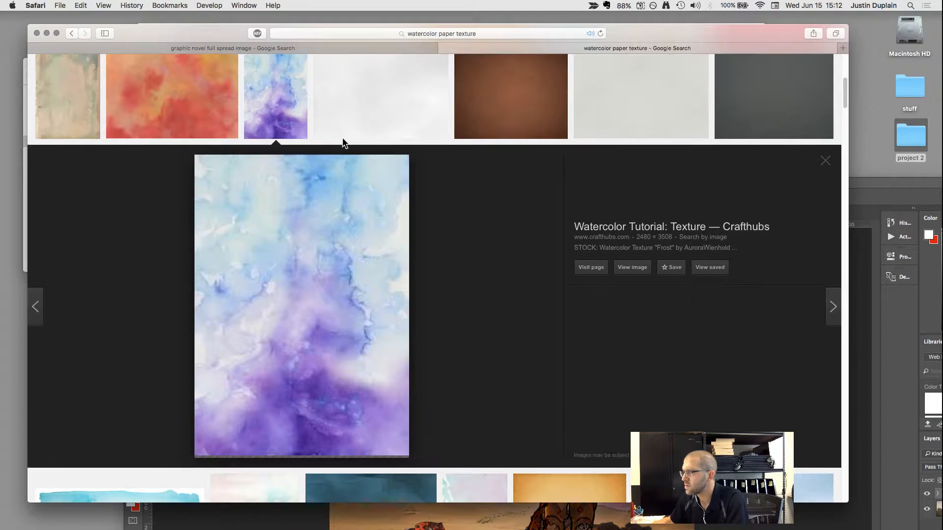
click(378, 107)
click(518, 104)
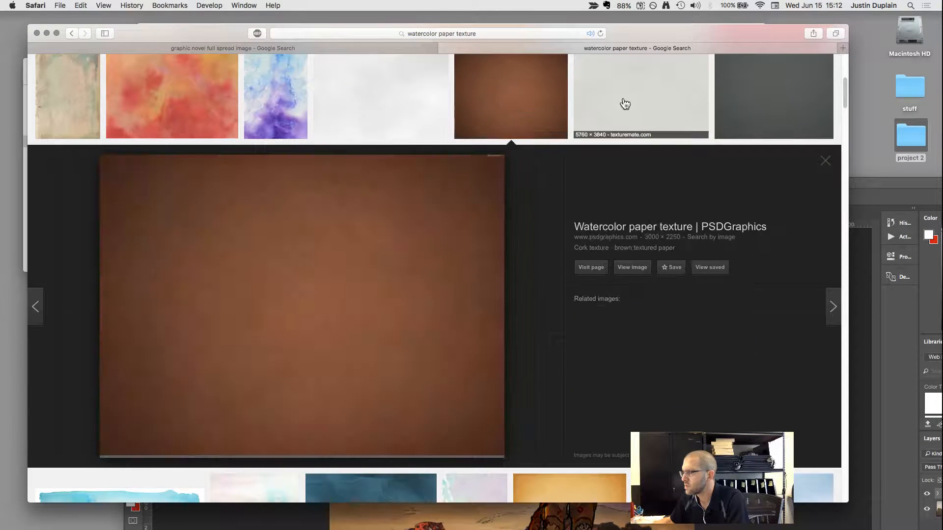
click(656, 102)
Find the yellow-orange watercolor texture from dantat.typepad.com in the results and open its full-size image.
scroll(388, 266, down, 5)
scroll(388, 265, down, 10)
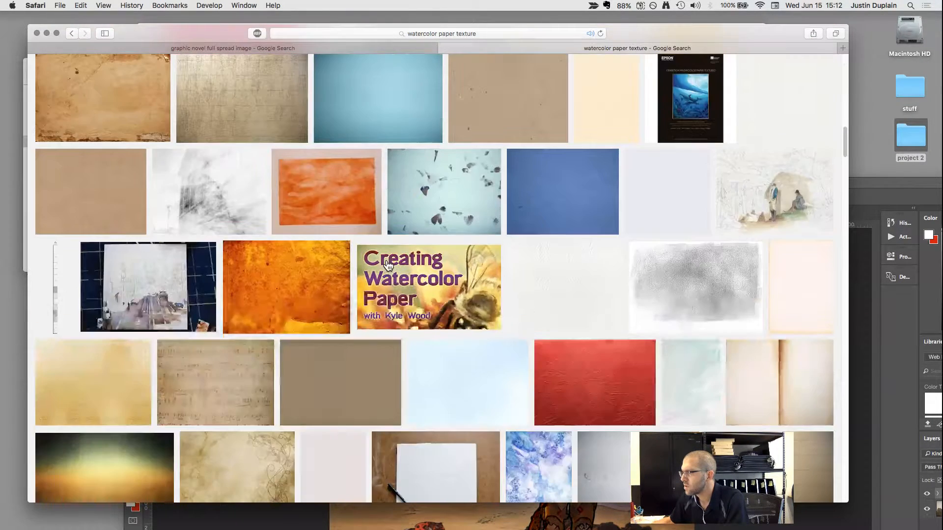
scroll(388, 266, up, 5)
scroll(388, 266, up, 4)
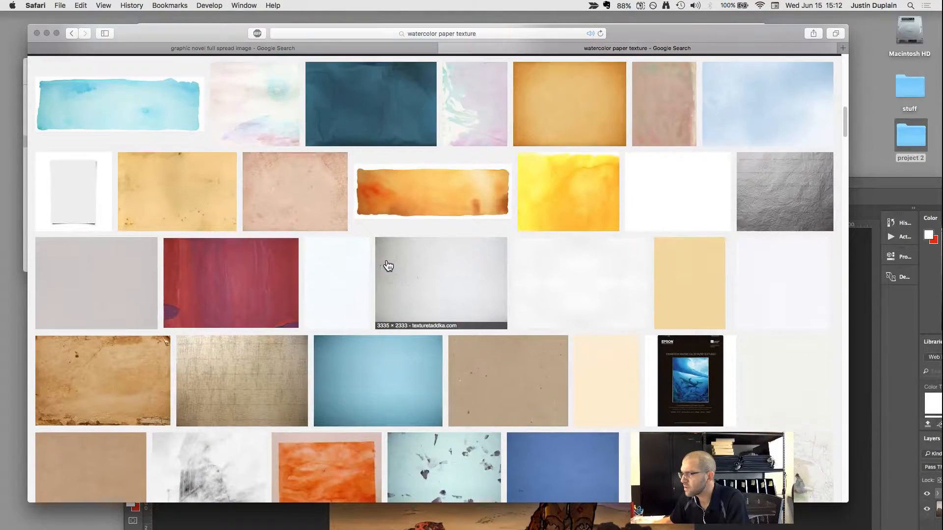
scroll(388, 265, down, 3)
scroll(388, 266, up, 2)
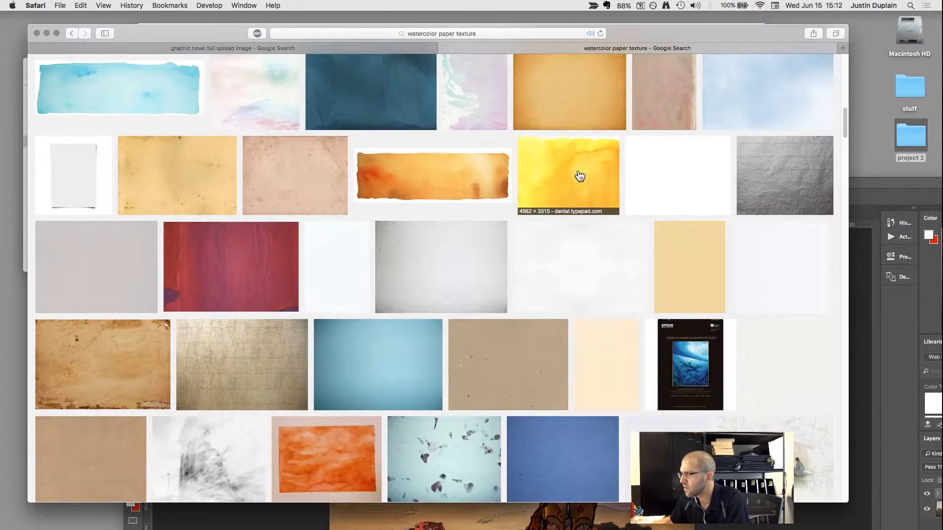
click(580, 176)
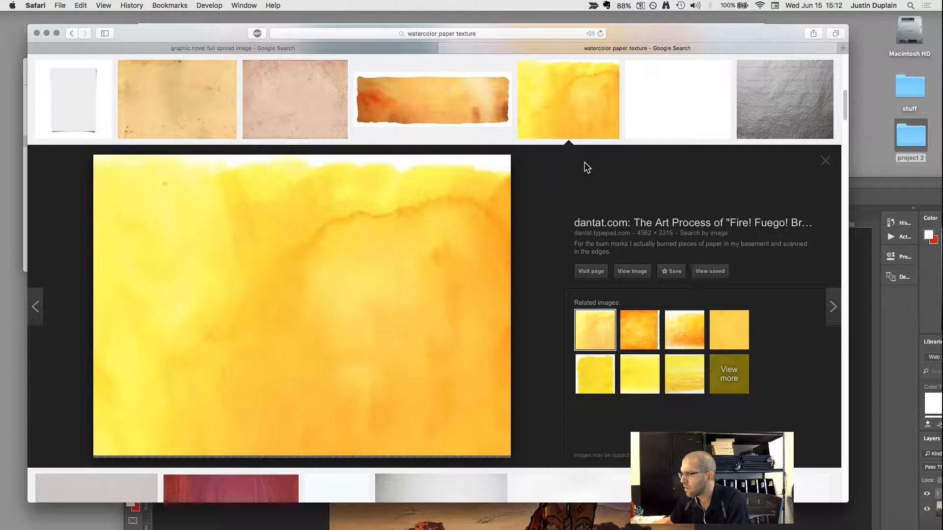
click(638, 272)
Arrange the Safari and Photoshop windows side by side, and copy the yellow watercolor image into the astronaut document.
drag(668, 39, 312, 26)
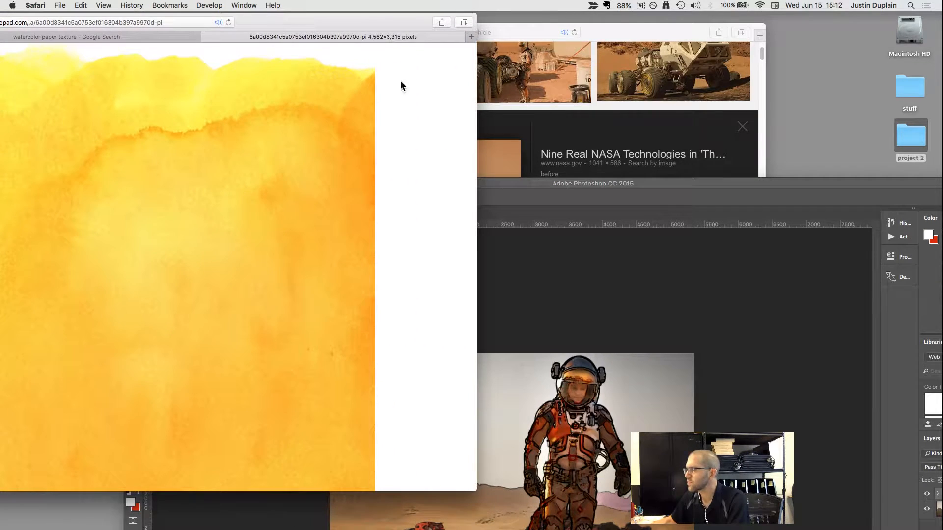
drag(679, 189, 727, 105)
click(85, 137)
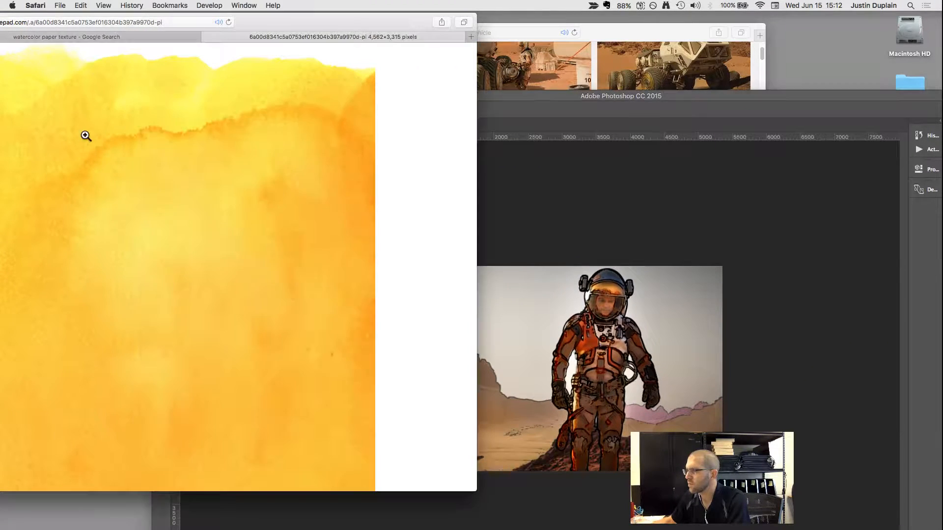
click(631, 381)
key(super+v)
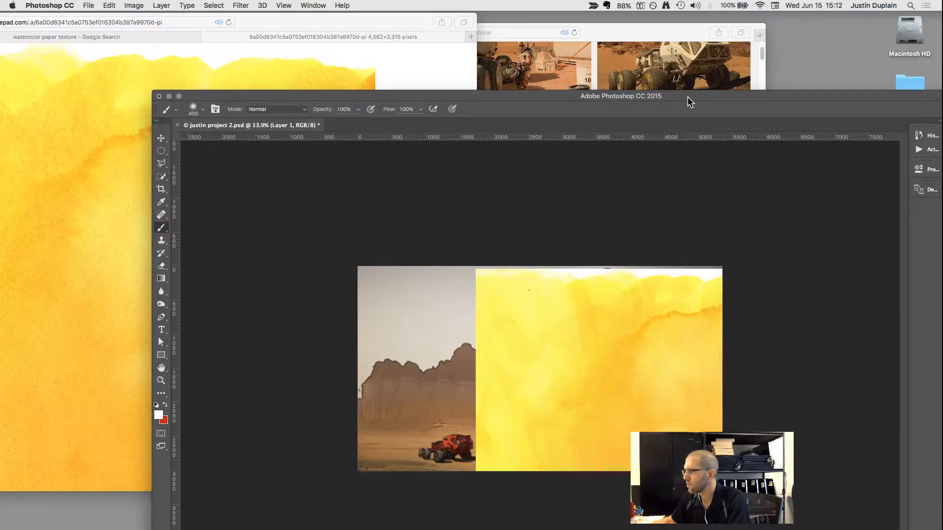
Bring the Photoshop window back up, and transform the pasted texture to 117.47% width and 97.44% height to cover the canvas.
drag(688, 97, 561, 37)
key(super+t)
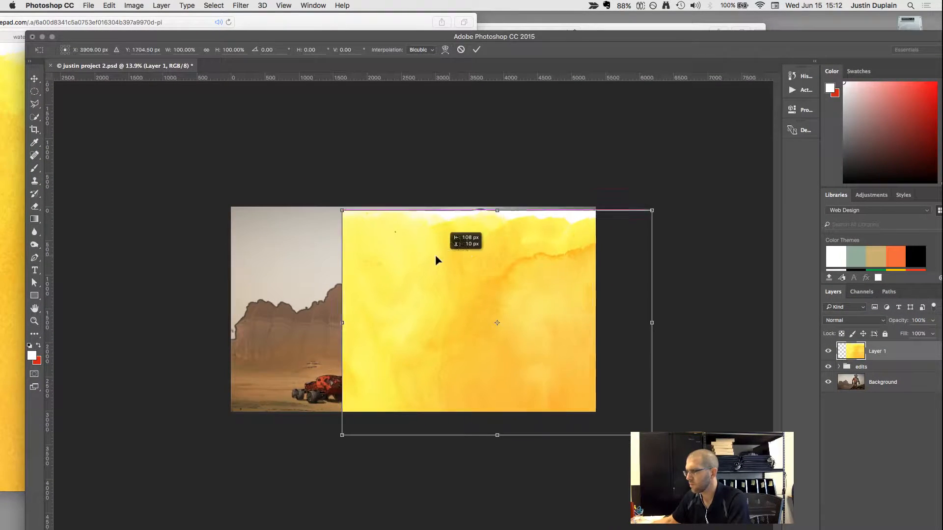
drag(438, 259, 324, 245)
drag(534, 424, 603, 473)
mouse_move(535, 400)
mouse_down()
mouse_move(534, 362)
mouse_move(534, 408)
mouse_move(533, 390)
mouse_up()
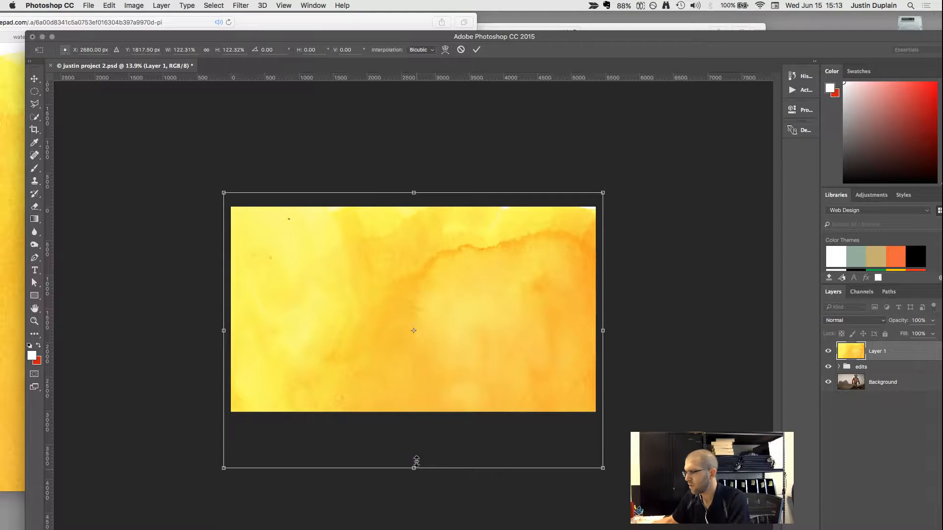
drag(416, 461, 422, 413)
drag(604, 300, 595, 301)
drag(224, 301, 230, 301)
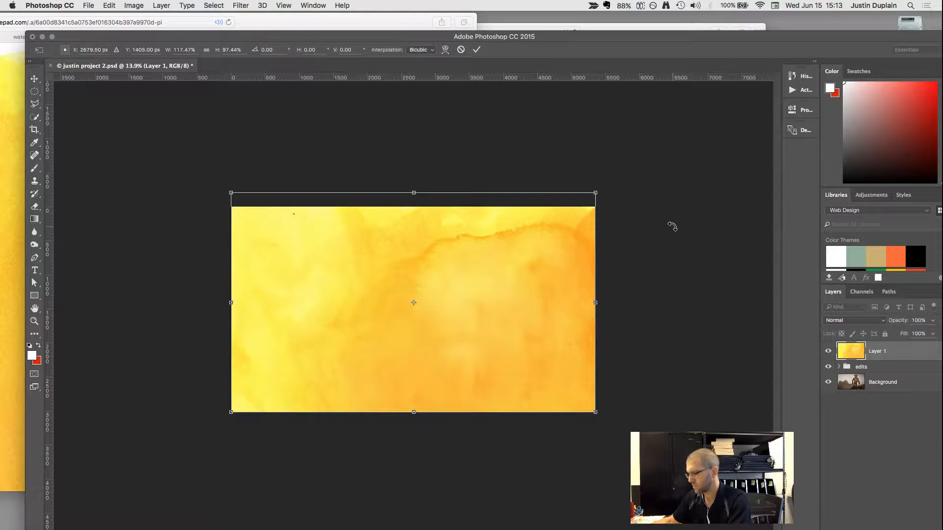
click(478, 50)
Duplicate the yellow texture layer, hide the copy and select the original Layer 1.
key(b)
key(super+j)
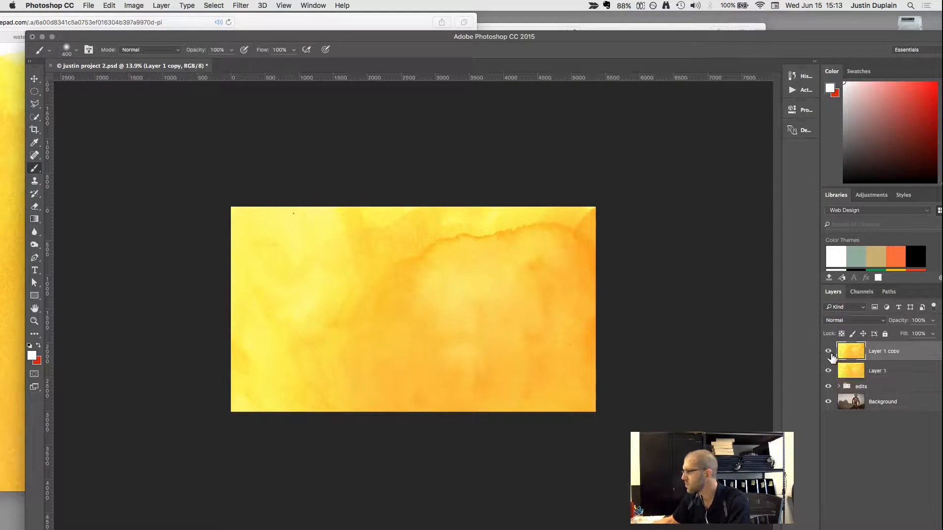
click(828, 352)
click(859, 372)
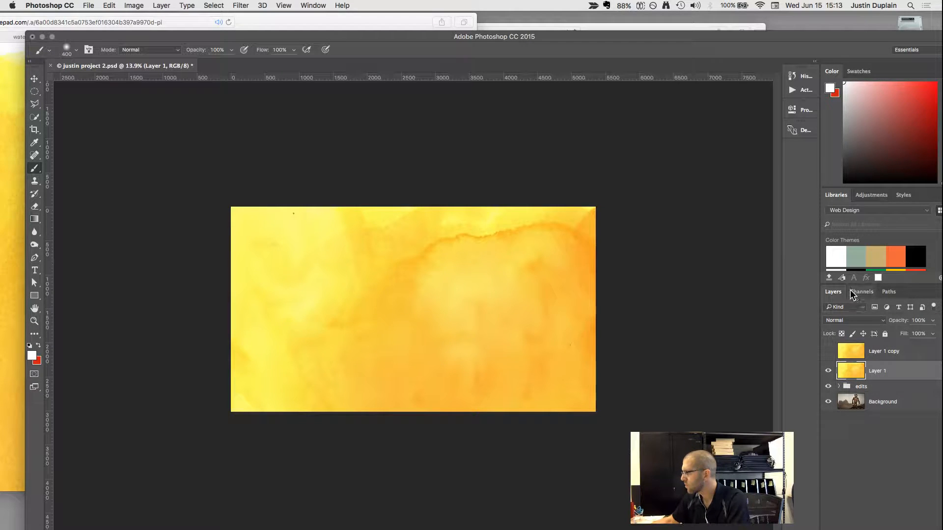
Desaturate the yellow texture on Layer 1.
click(129, 5)
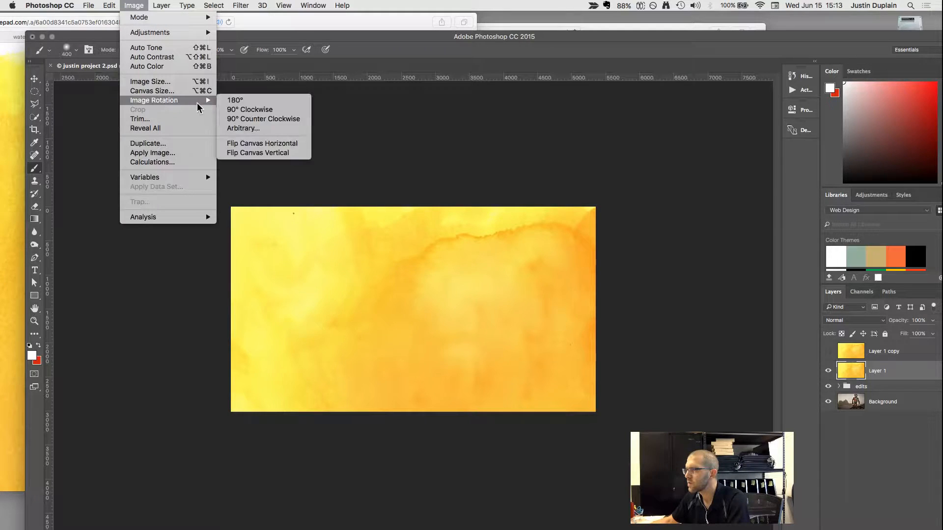
mouse_move(188, 33)
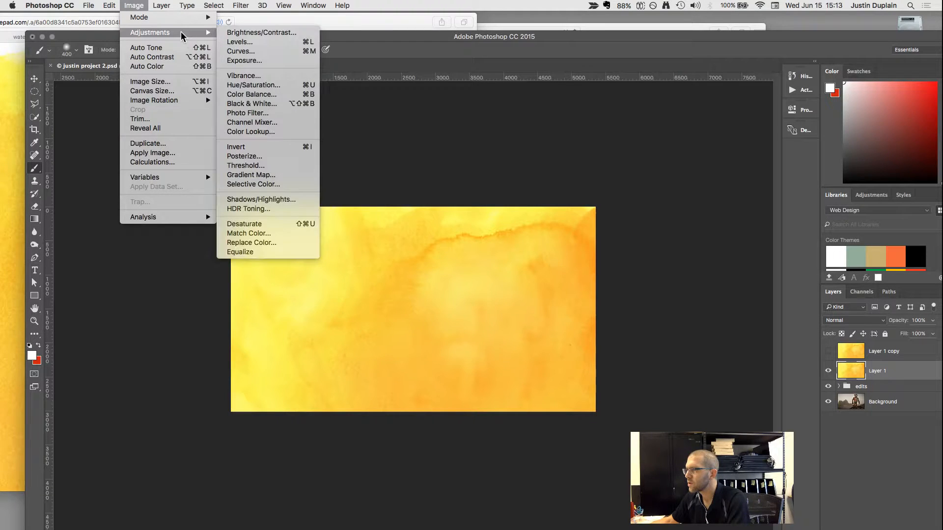
click(268, 225)
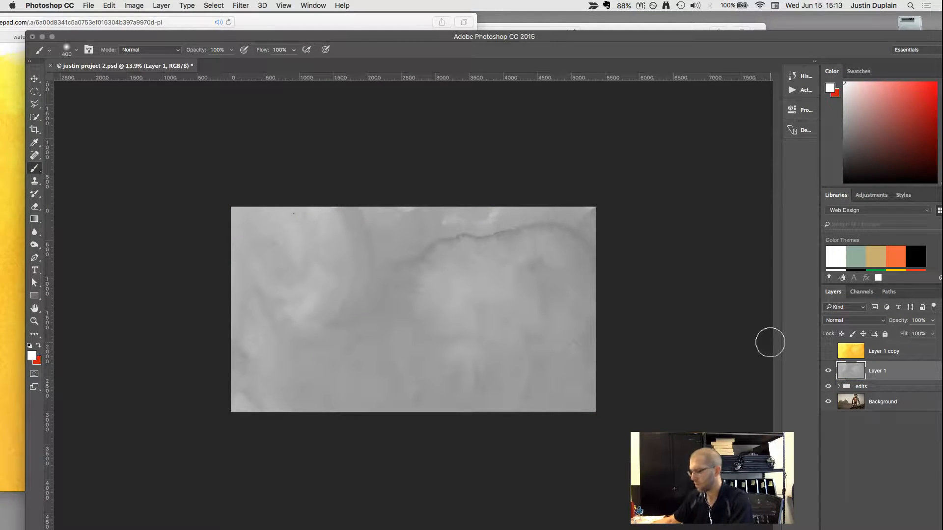
Try blend modes such as Darken, Multiply and Color Burn on the desaturated texture, and restore its yellow color and Normal mode.
key(v)
key(alt+shift+k)
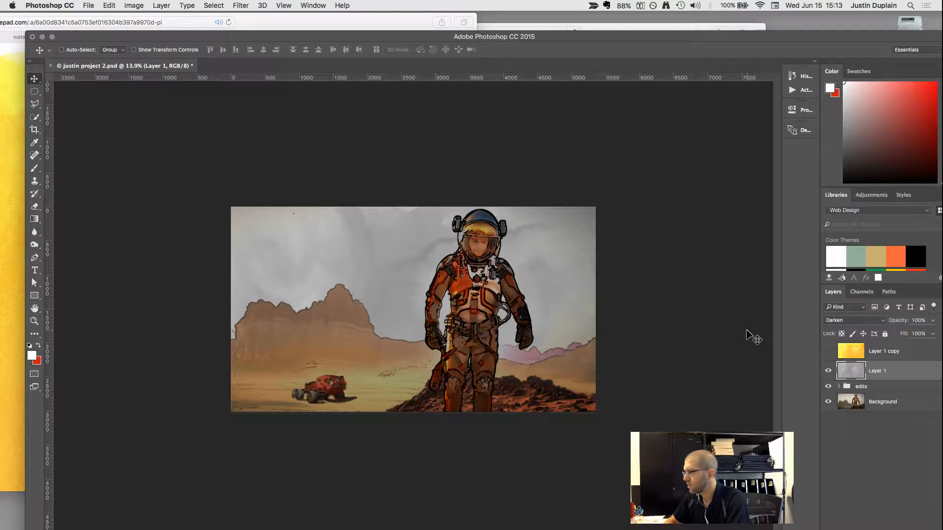
key(alt+shift+m)
key(shift+plus)
key(shift+plus)
key(shift+plus)
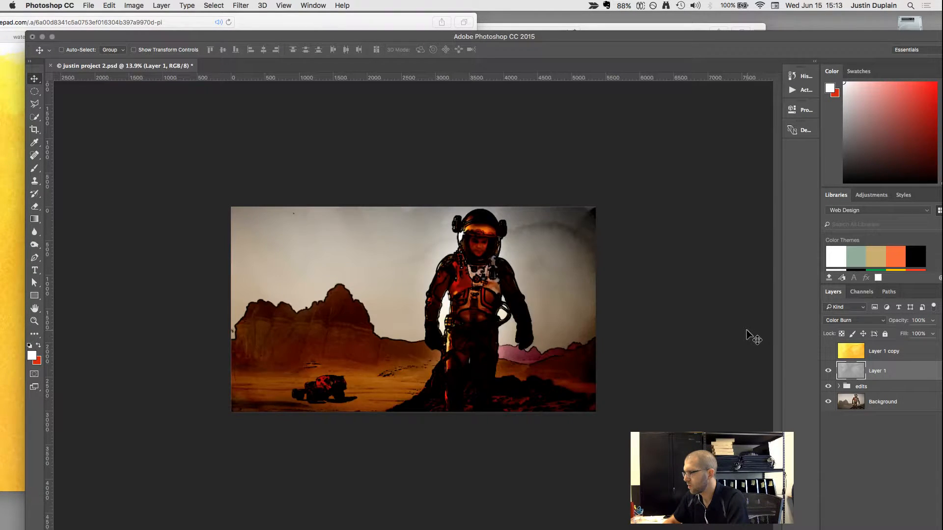
key(shift+minus)
key(shift+minus)
key(shift+minus)
key(shift+minus)
key(shift+minus)
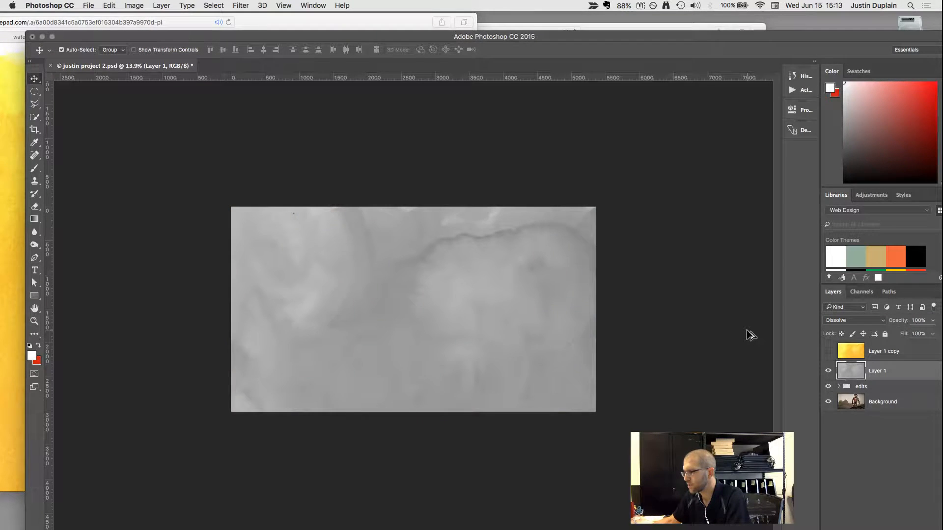
key(shift+minus)
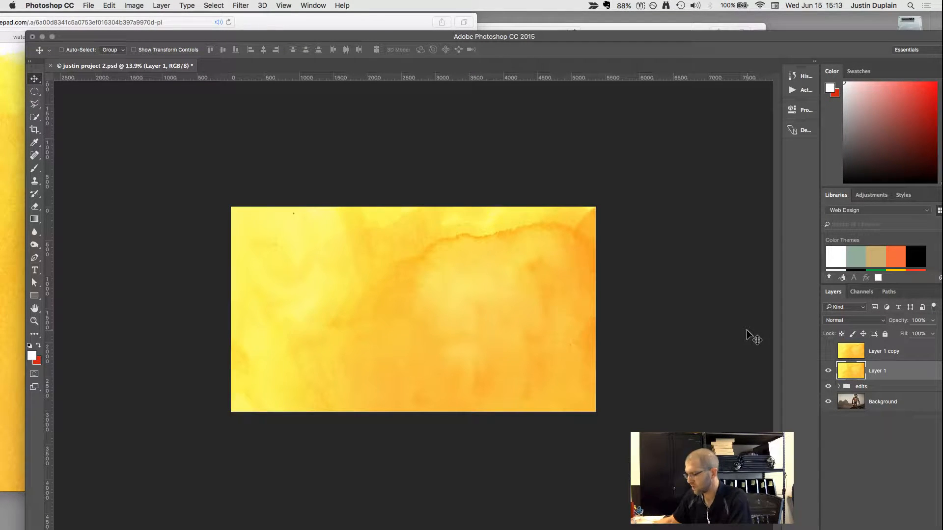
Set the blend mode of the yellow texture on Layer 1 to Darken.
key(shift+plus)
key(shift+plus)
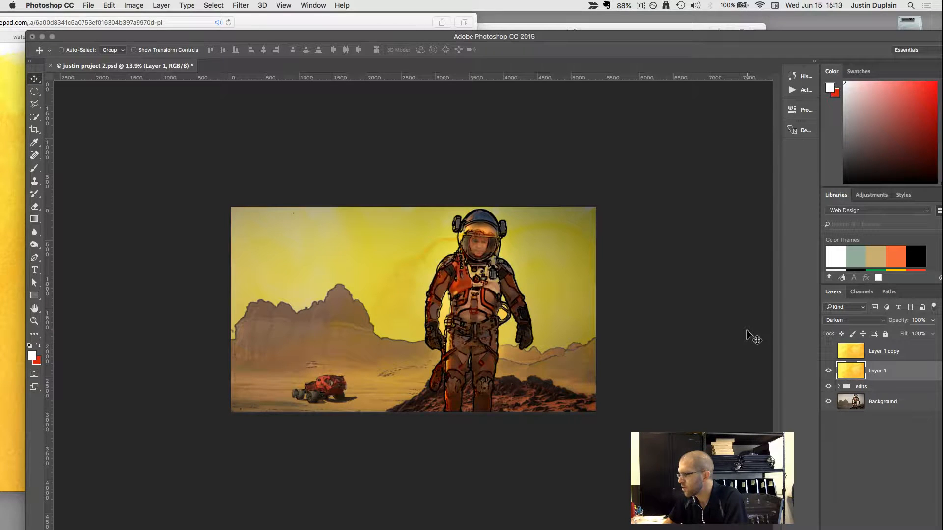
Set the yellow texture on Layer 1 to the Linear Burn blend mode and lower its opacity to 38%.
key(shift+plus)
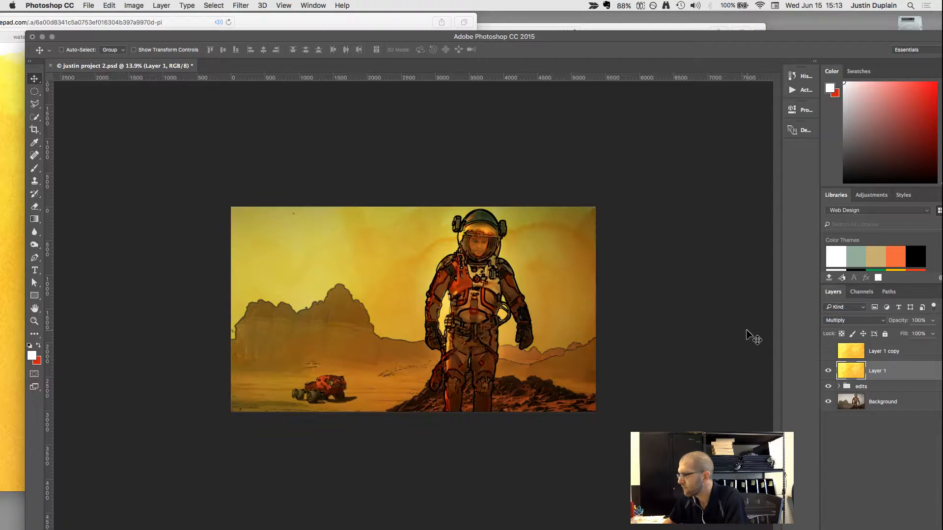
key(shift+plus)
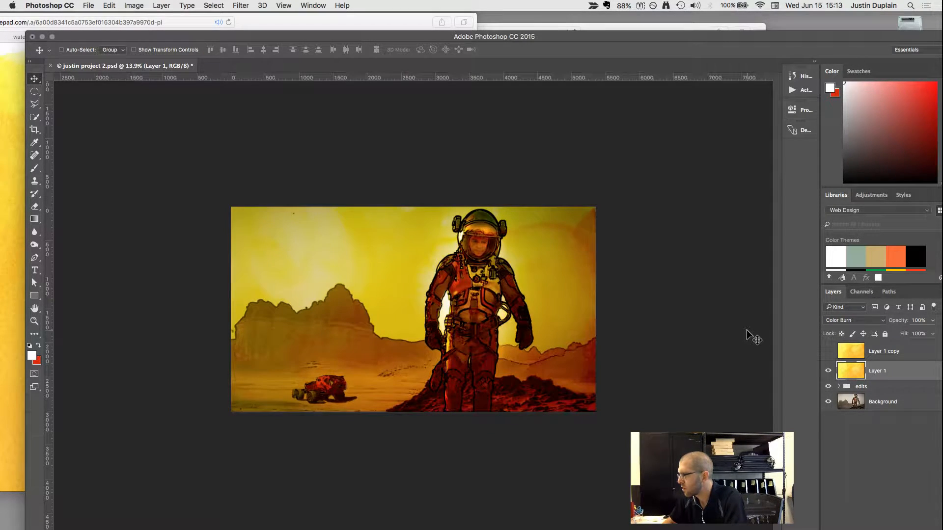
key(shift+plus)
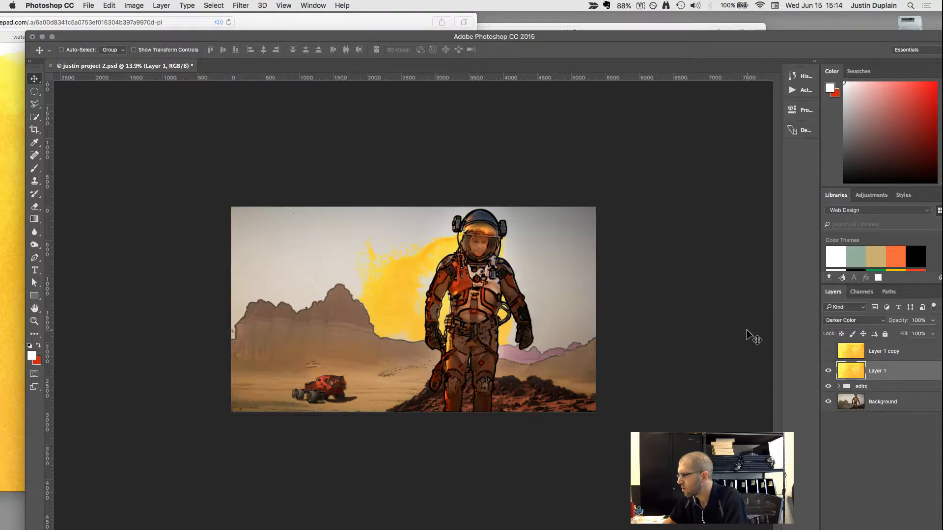
key(shift+minus)
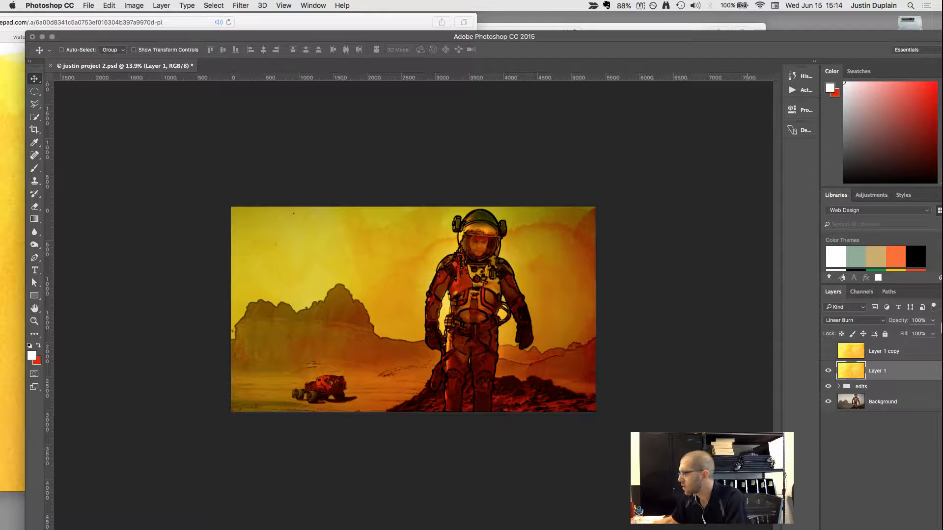
click(932, 321)
drag(921, 334, 903, 329)
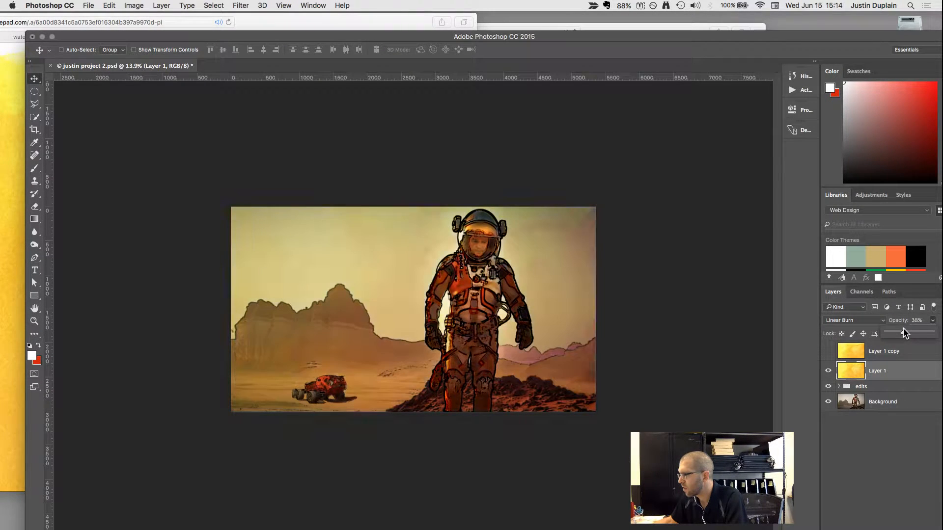
Move the hidden Layer 1 copy below the edits group, directly above Background, and make it visible.
double_click(857, 352)
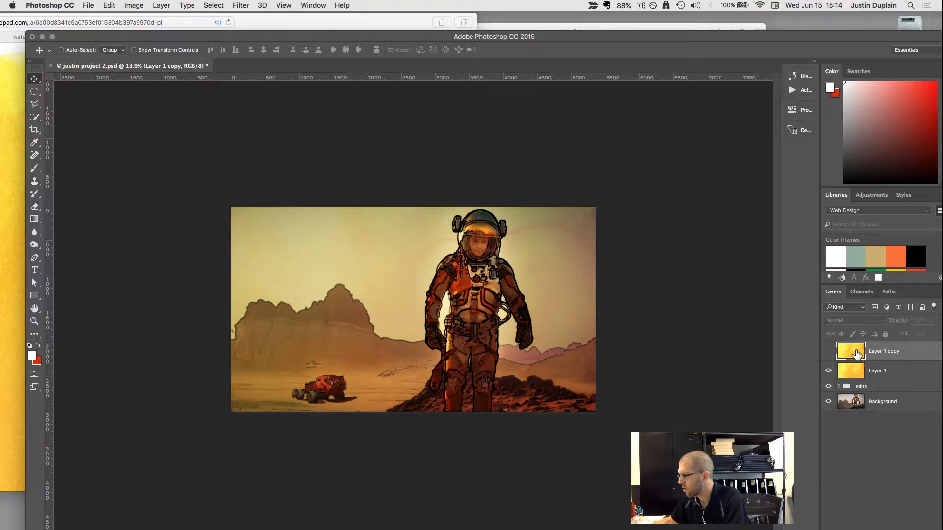
click(388, 162)
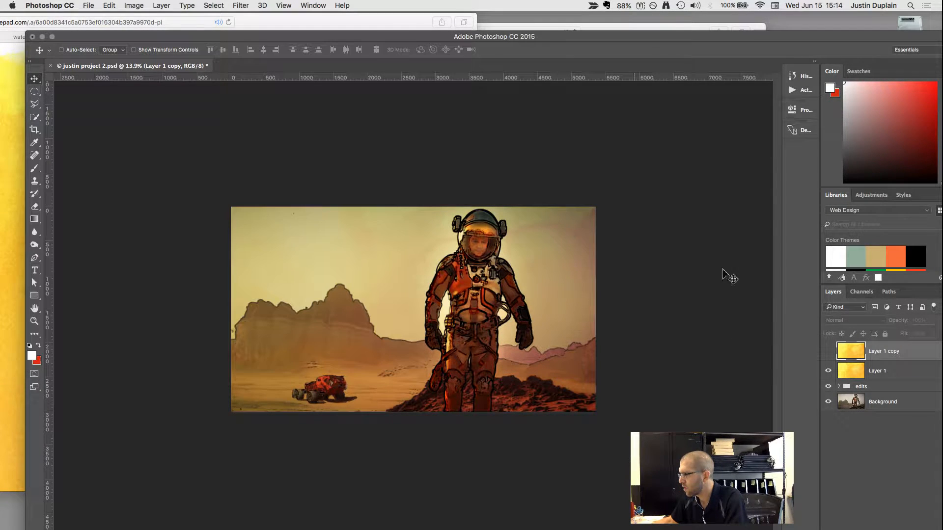
drag(849, 353, 846, 397)
drag(851, 355, 840, 395)
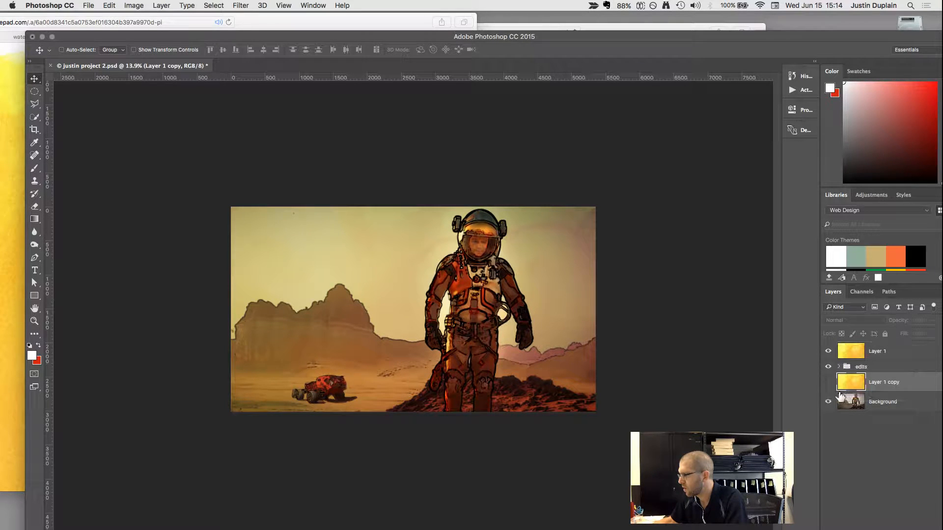
click(829, 382)
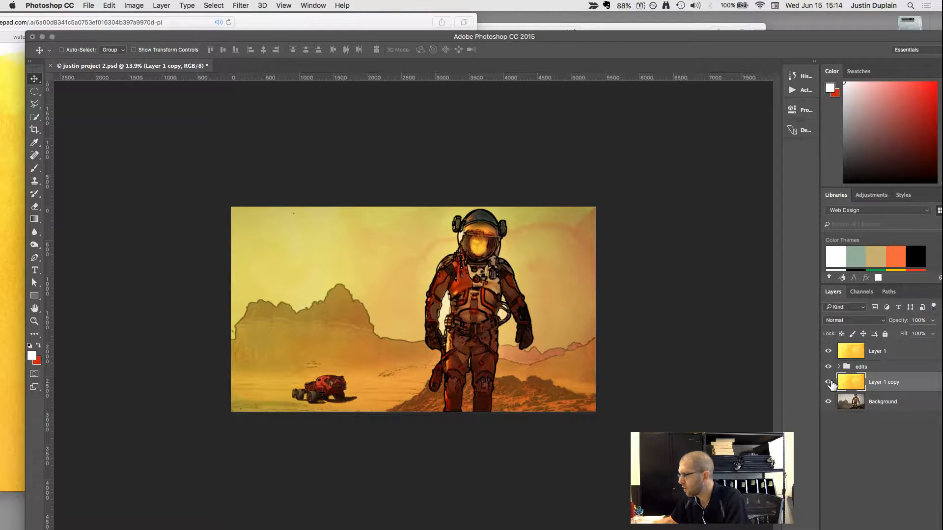
Duplicate the Background layer, place the copy above Layer 1 copy, and toggle Layer 1's visibility to compare the look.
mouse_move(848, 387)
mouse_down()
mouse_move(848, 415)
mouse_move(831, 410)
mouse_move(851, 395)
mouse_move(849, 376)
mouse_up()
click(853, 404)
key(super+j)
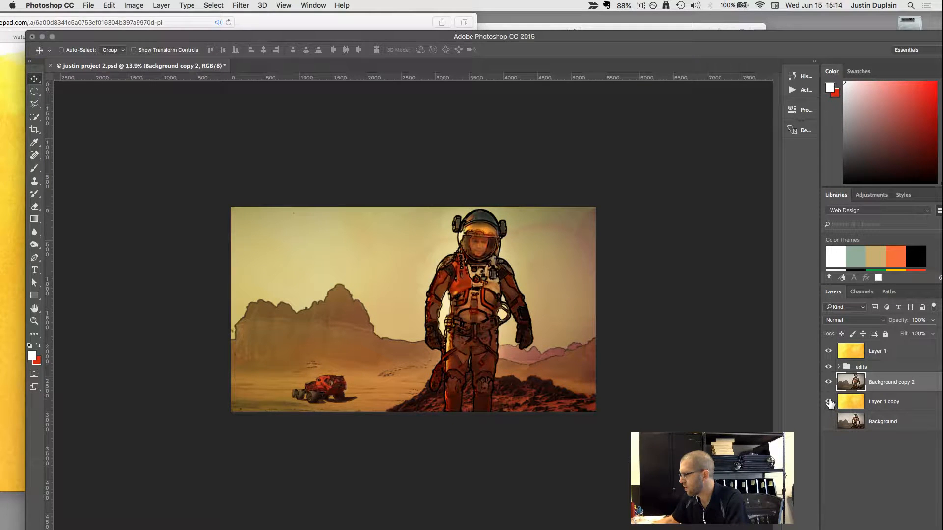
click(849, 356)
click(828, 352)
click(828, 351)
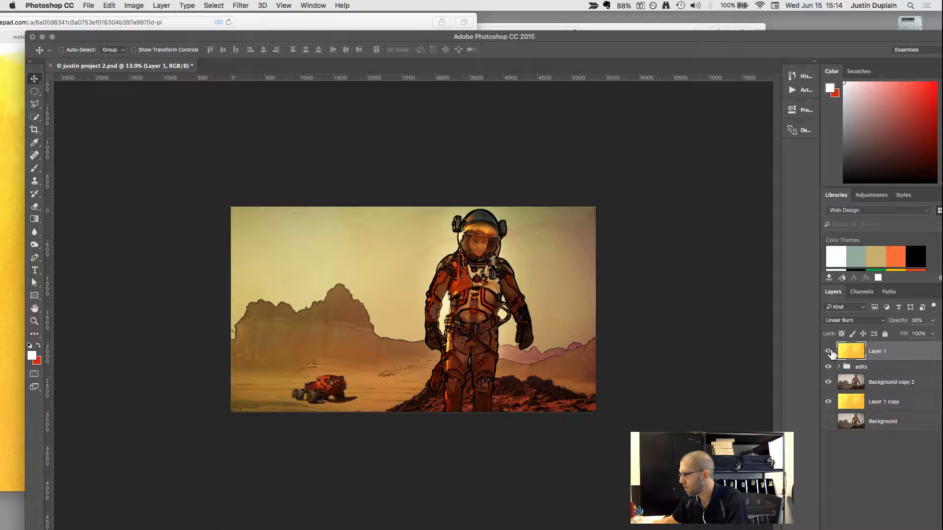
Put Background copy 2 at the bottom of the edits group and move the originals group out, below Layer 1 copy.
click(851, 372)
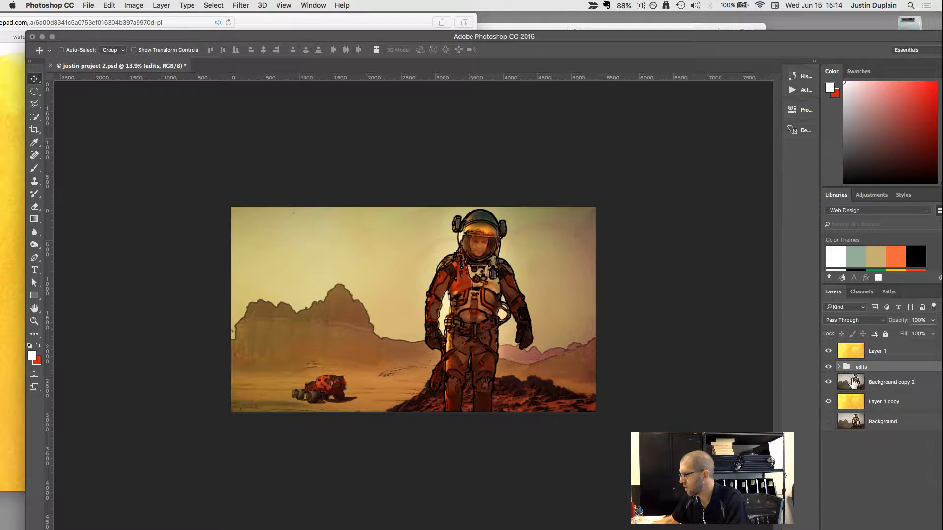
drag(779, 35, 742, 16)
click(803, 347)
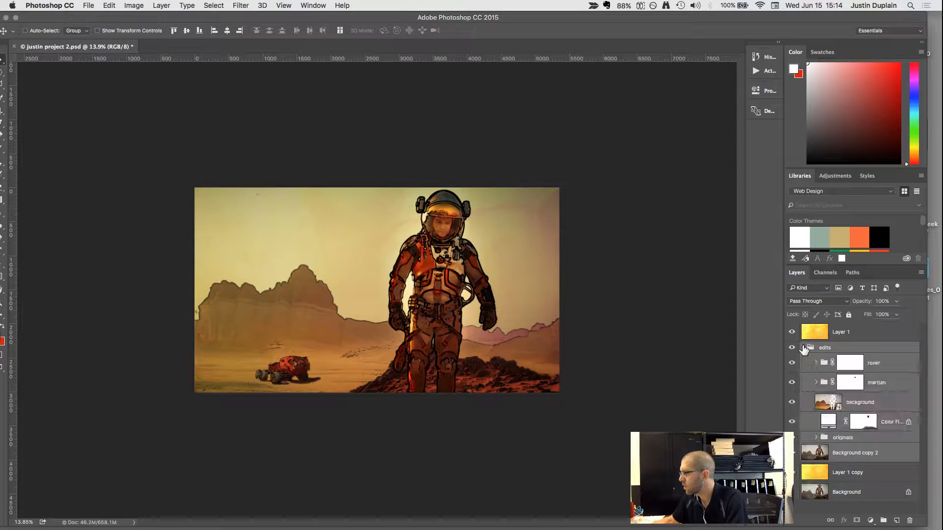
click(816, 452)
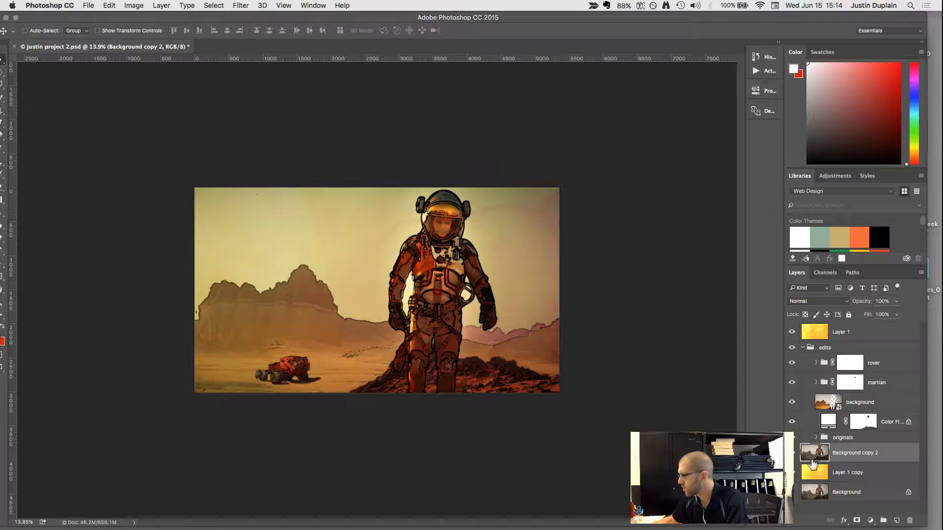
drag(812, 464, 811, 484)
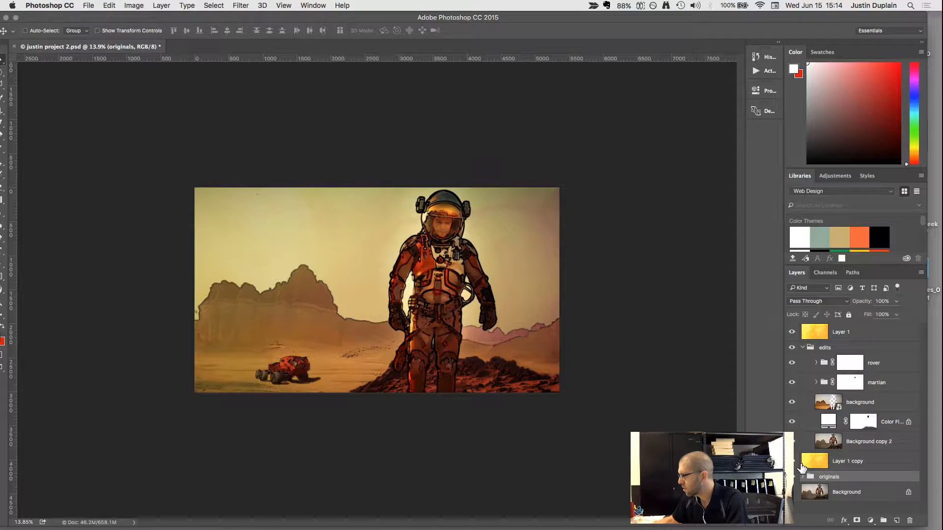
click(815, 464)
click(830, 442)
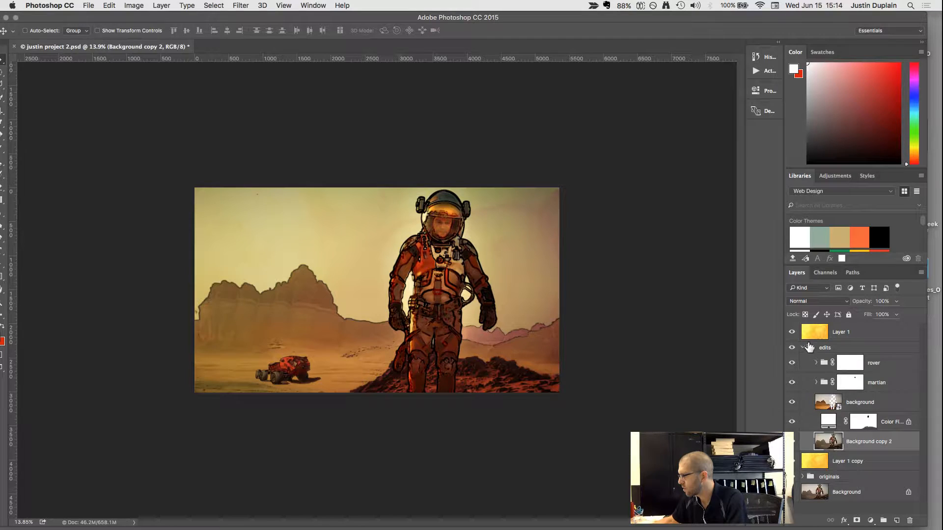
click(803, 348)
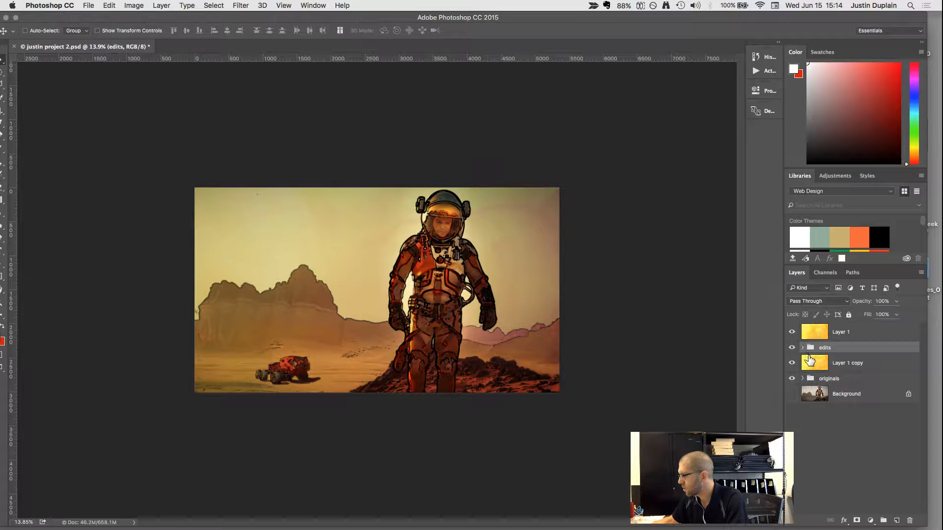
Delete the locked Background layer beneath the originals group.
click(811, 396)
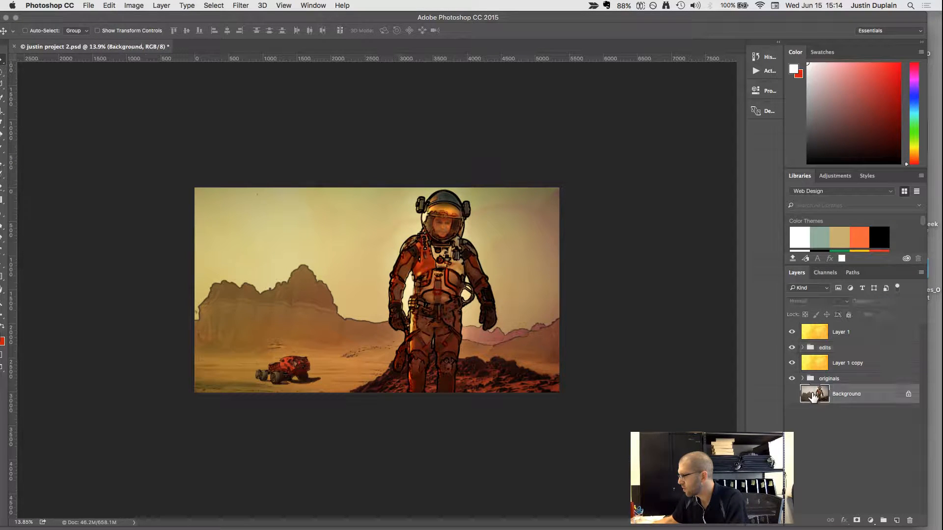
click(910, 522)
click(544, 180)
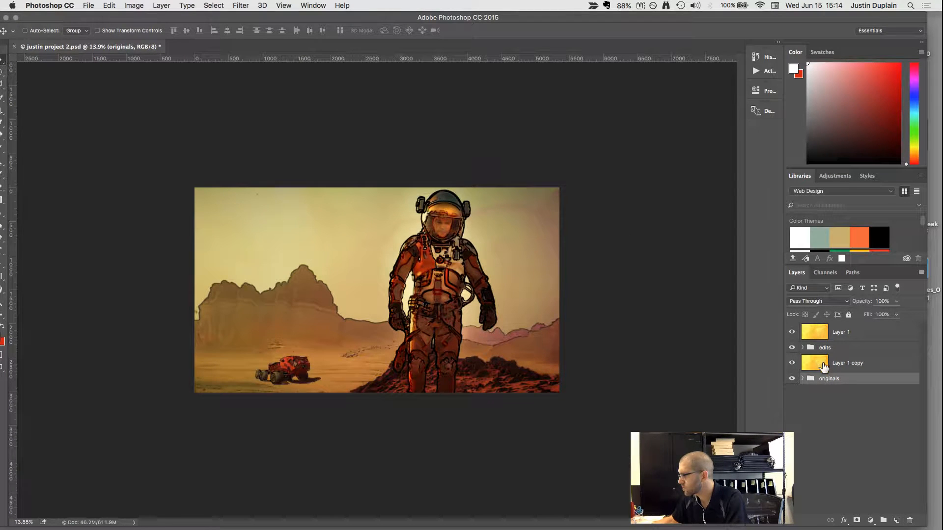
Hide the texture on Layer 1 and select the edits group.
click(823, 365)
click(792, 332)
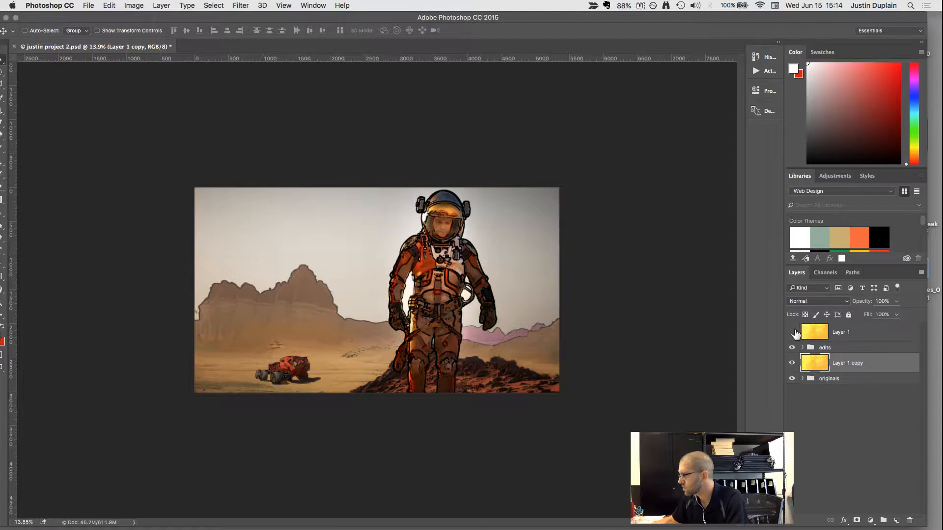
click(820, 348)
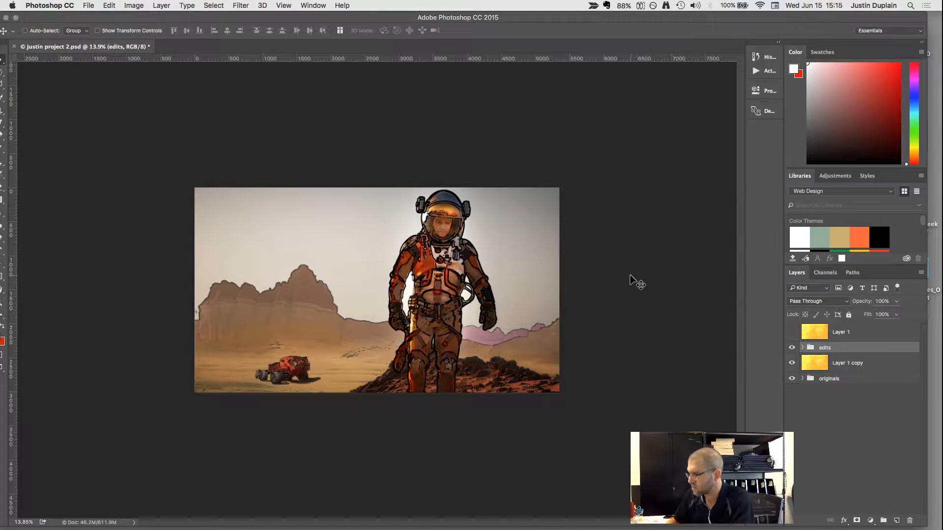
Try Multiply, Color Burn and Linear Burn on the edits group, and lower its opacity to 83% with Linear Burn.
key(shift+plus)
key(shift+plus)
key(shift+plus)
key(shift+plus)
key(shift+plus)
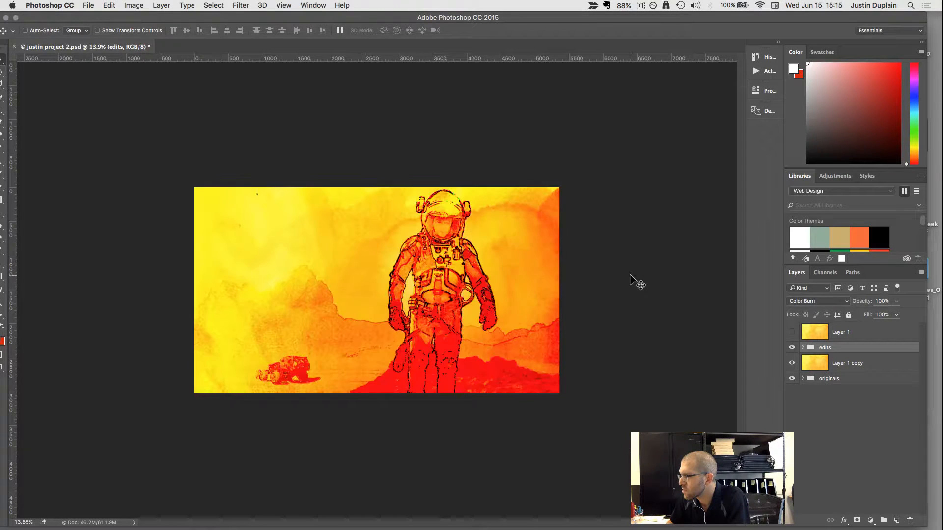
key(shift+minus)
key(shift+plus)
key(shift+minus)
key(shift+minus)
key(shift+plus)
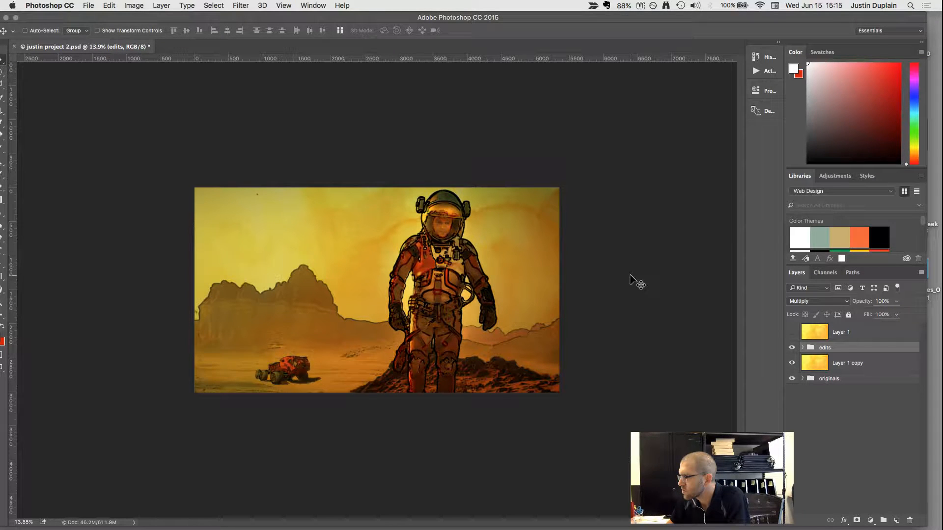
key(shift+plus)
key(shift+plus)
key(shift+plus)
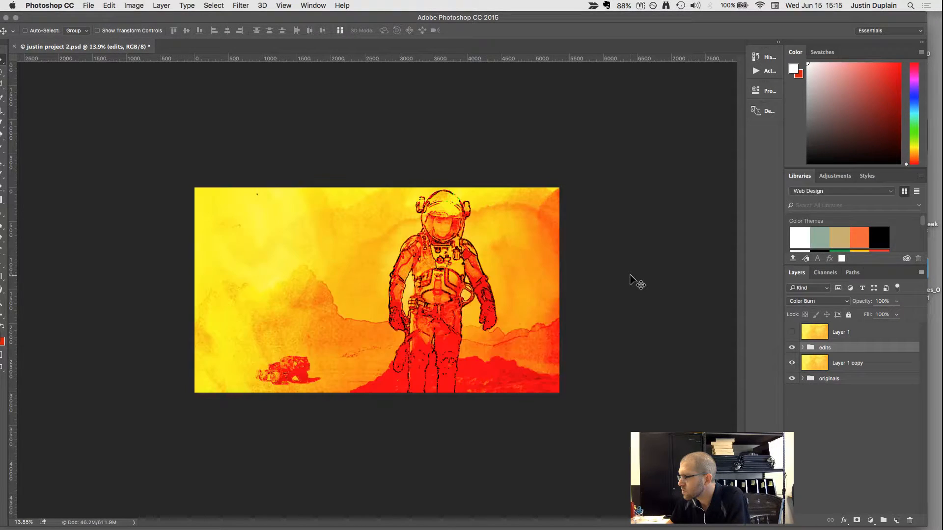
key(shift+minus)
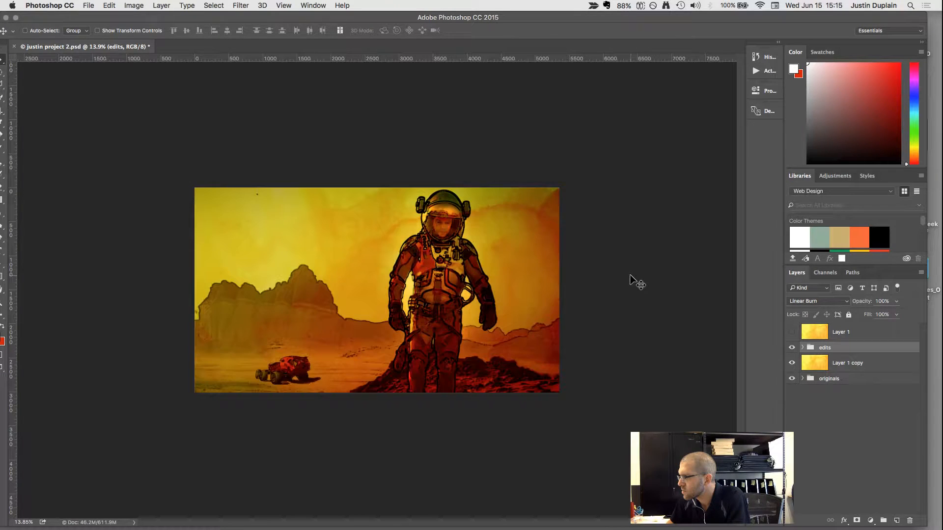
key(shift+plus)
key(shift+minus)
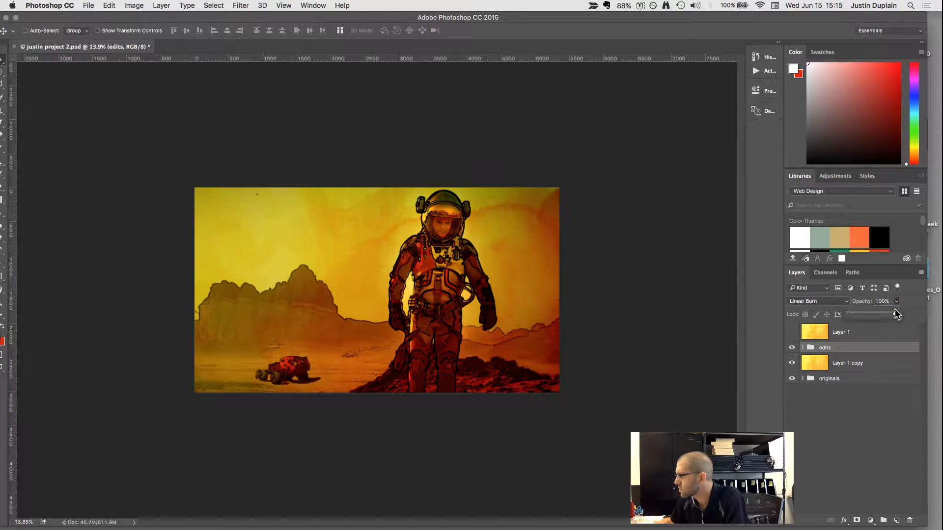
mouse_move(894, 309)
mouse_down()
mouse_move(876, 312)
mouse_move(887, 312)
mouse_up()
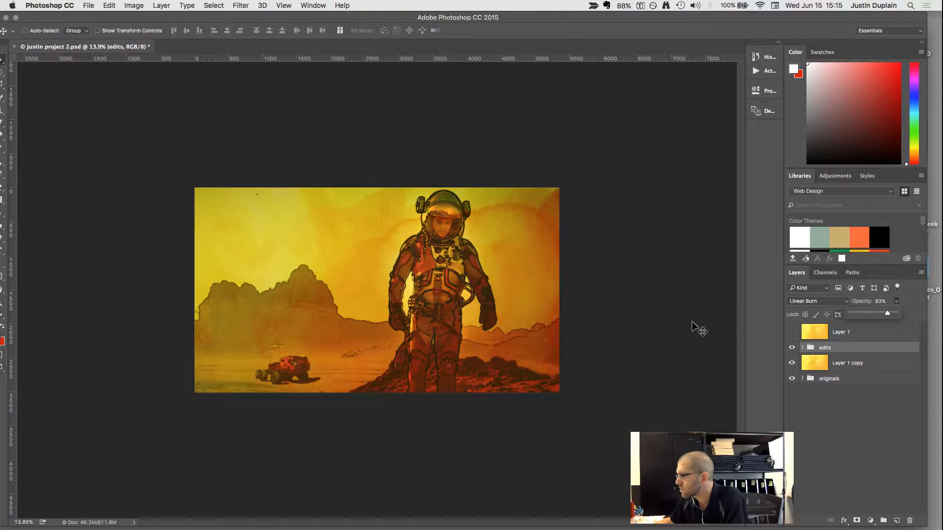
Try Lighten, Linear Dodge (Add) and Hard Light on the edits group, raise its opacity to 100% and set its blend mode to Linear Light.
key(shift+plus)
key(shift+plus)
key(shift+plus)
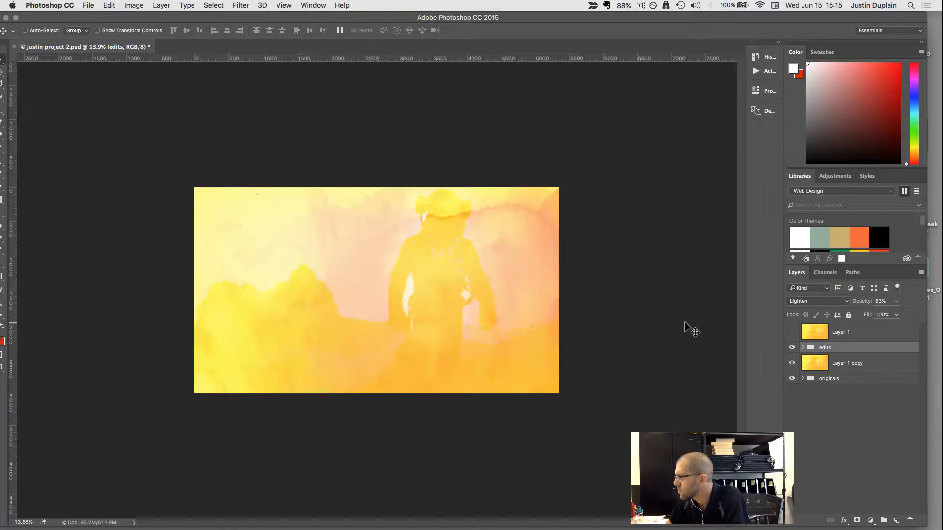
key(shift+plus)
key(shift+plus)
key(shift+plus)
key(shift+plus)
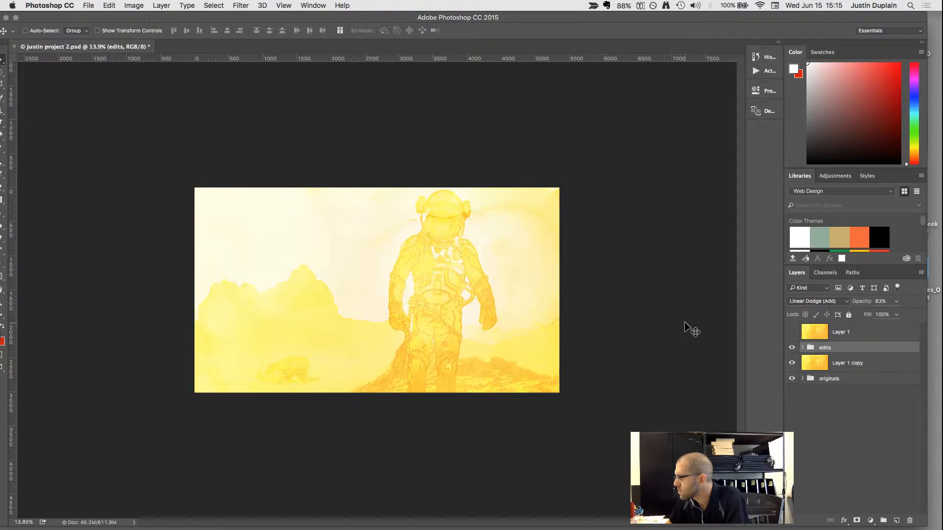
key(shift+plus)
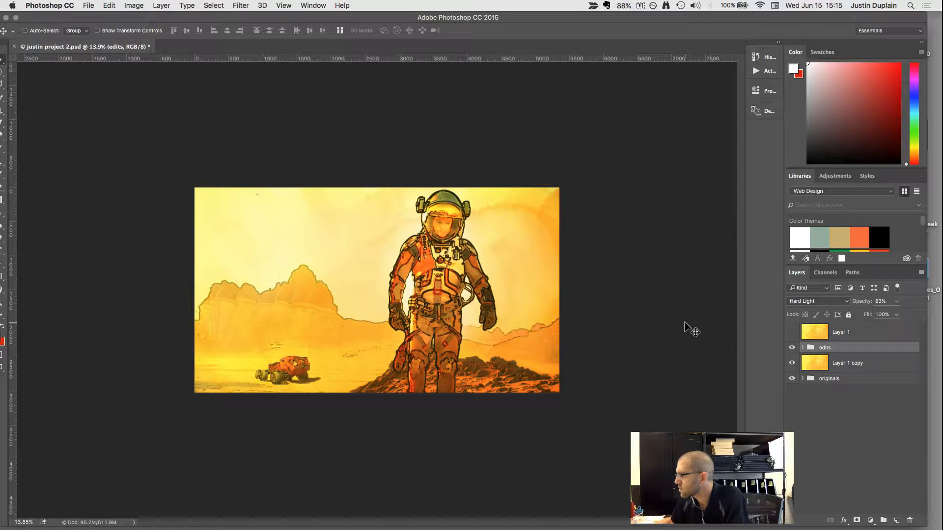
click(896, 301)
mouse_move(897, 313)
mouse_down()
mouse_move(884, 315)
mouse_move(911, 319)
mouse_up()
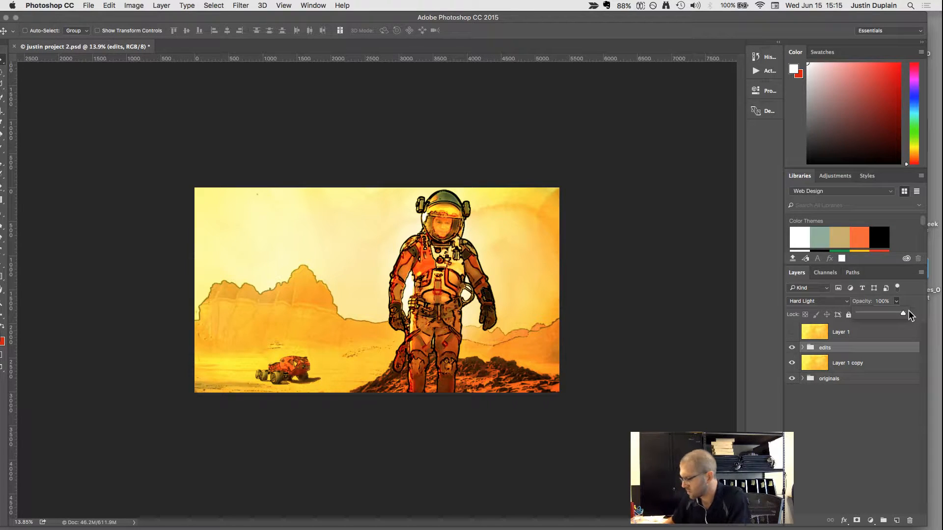
key(shift+plus)
key(shift+plus)
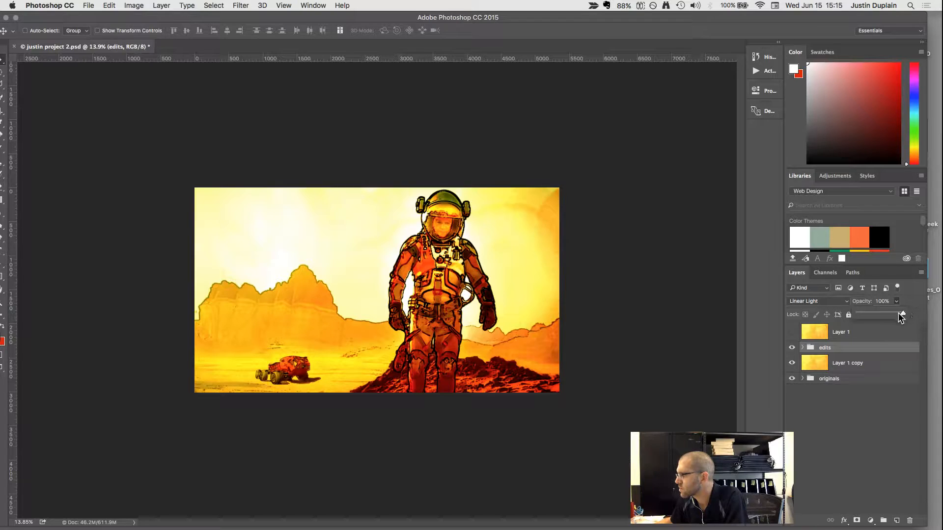
Add a Hue/Saturation adjustment layer directly above Layer 1 copy.
click(830, 361)
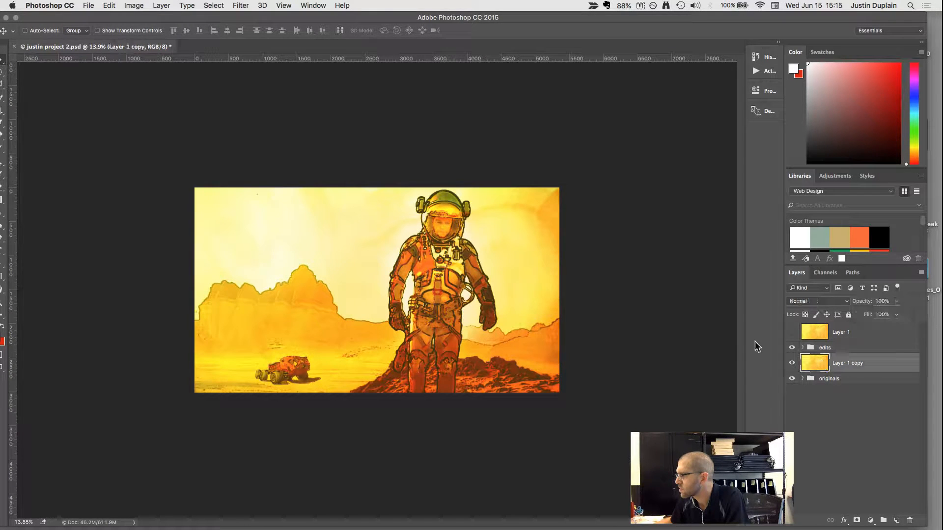
click(870, 520)
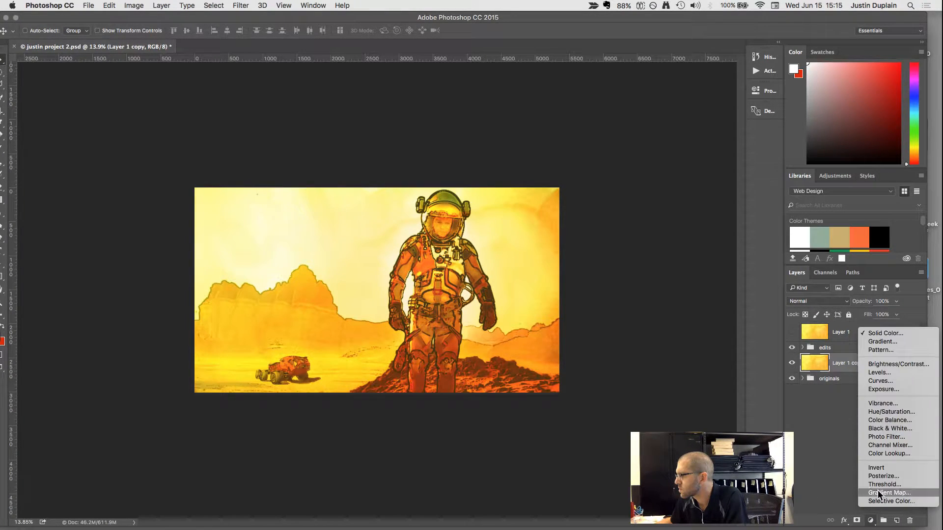
click(895, 413)
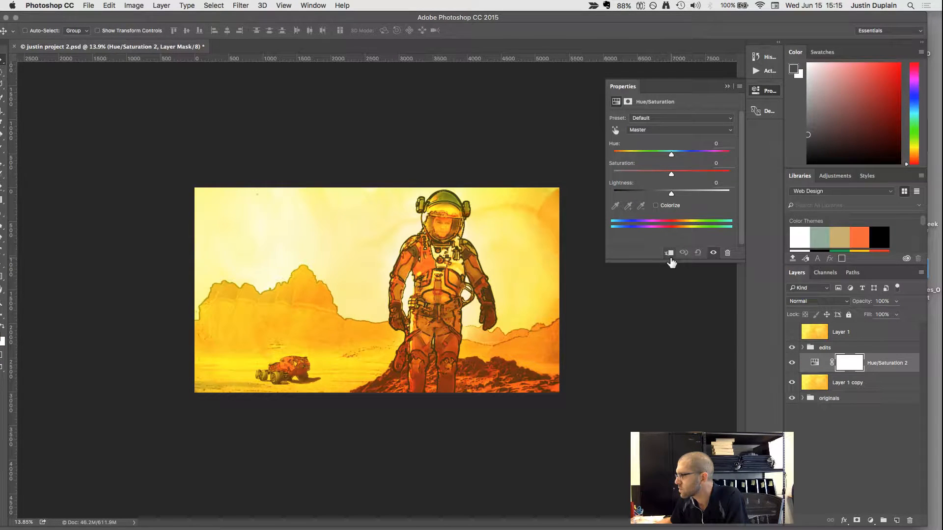
Clip the Hue/Saturation adjustment to Layer 1 copy and set its Saturation to -56 and Lightness to -7.
mouse_move(671, 175)
mouse_down()
mouse_move(639, 175)
mouse_move(665, 193)
mouse_up()
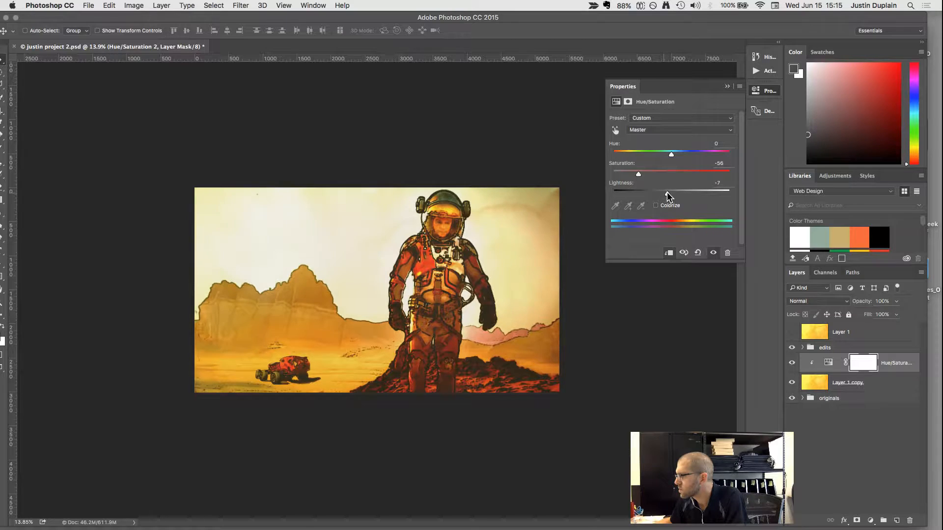
click(728, 87)
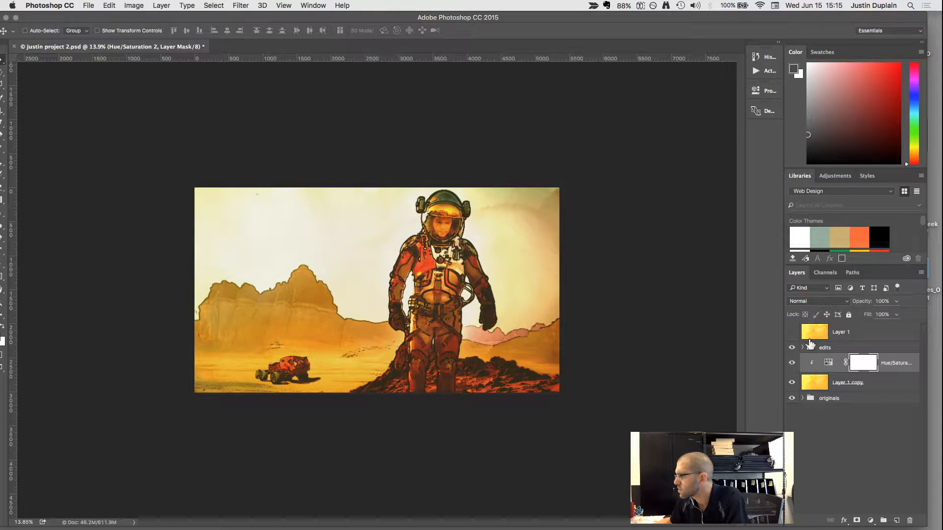
Try Pin Light, Hue and Luminosity blending on the edits group at 74% opacity.
click(813, 348)
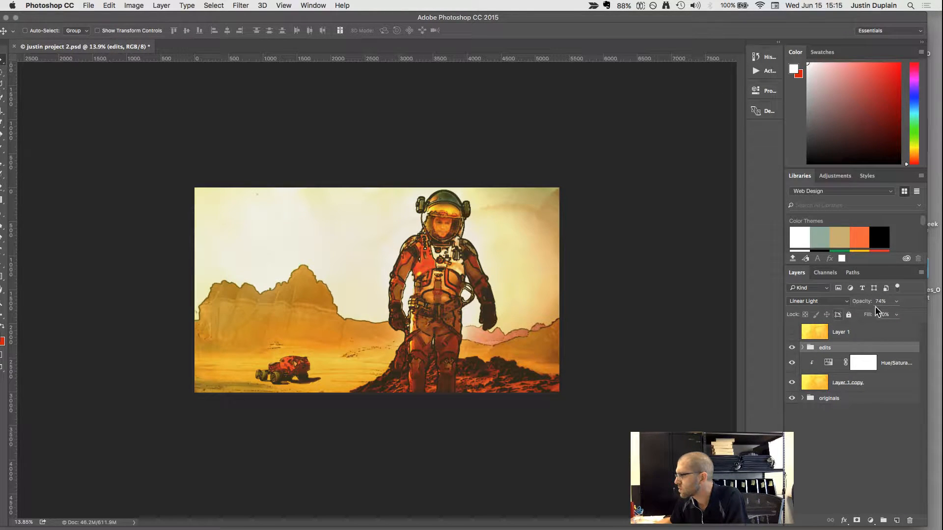
key(shift+plus)
key(shift+plus)
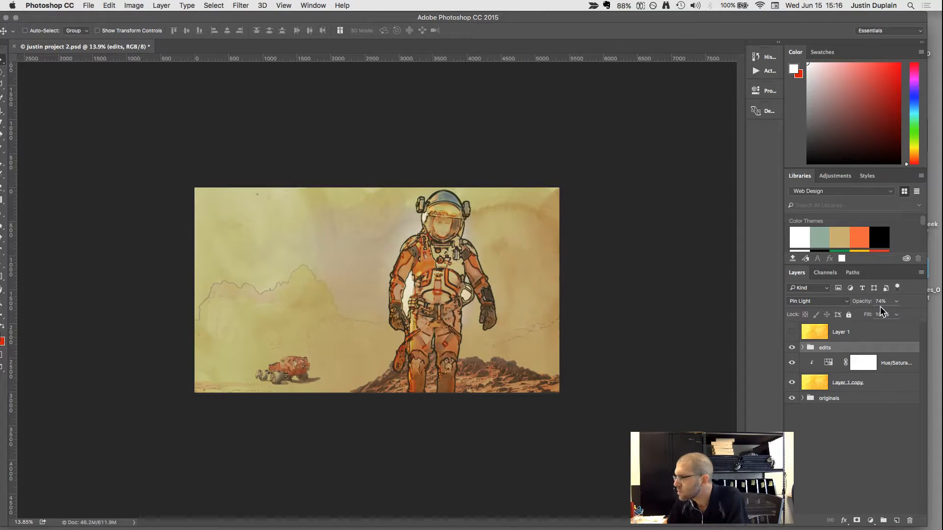
key(shift+plus)
key(shift+plus)
key(shift+plus)
key(shift+plus)
key(shift+plus)
key(shift+plus)
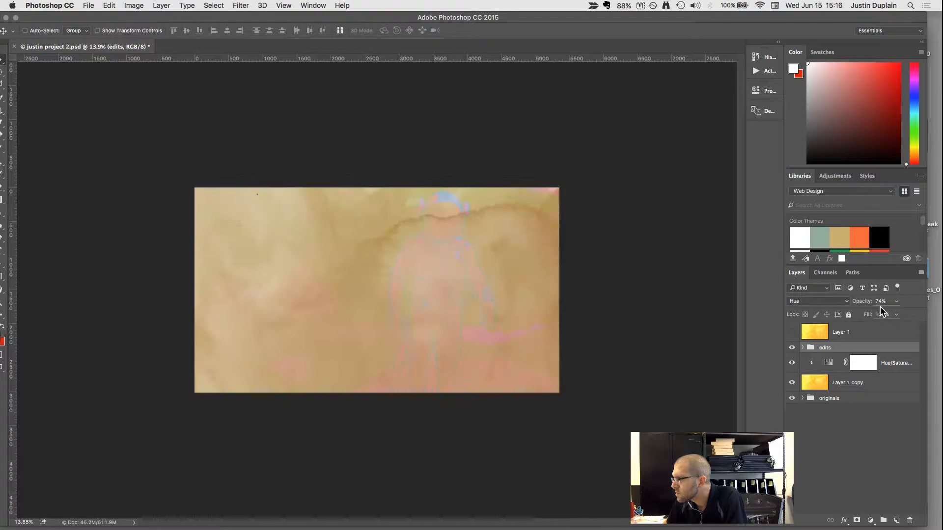
key(shift+plus)
key(shift+plus)
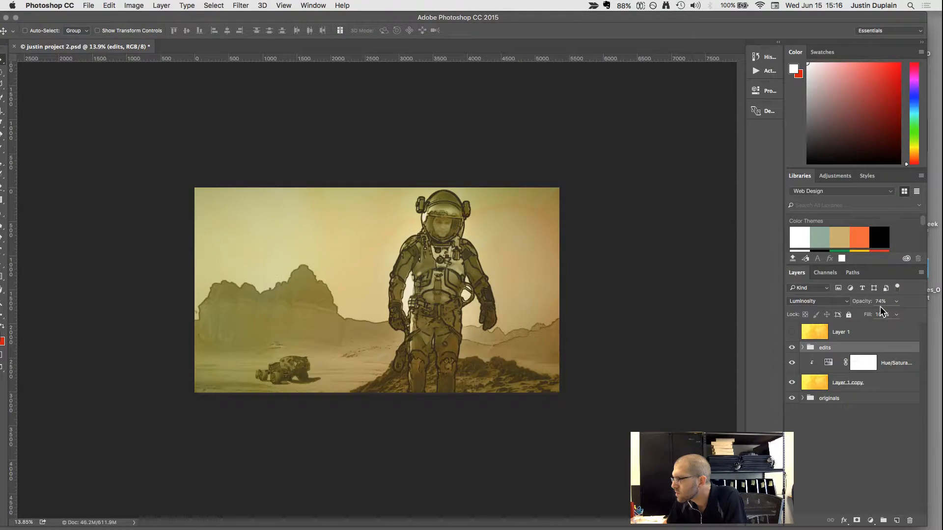
Set the edits group's blend mode to Darken and raise its opacity to 100%.
key(shift+plus)
key(shift+plus)
key(shift+plus)
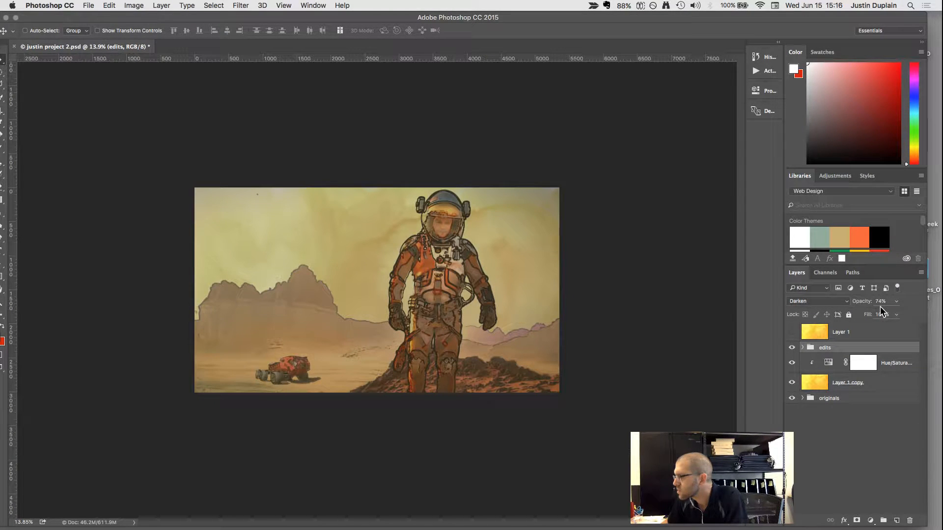
click(895, 315)
drag(894, 315, 908, 314)
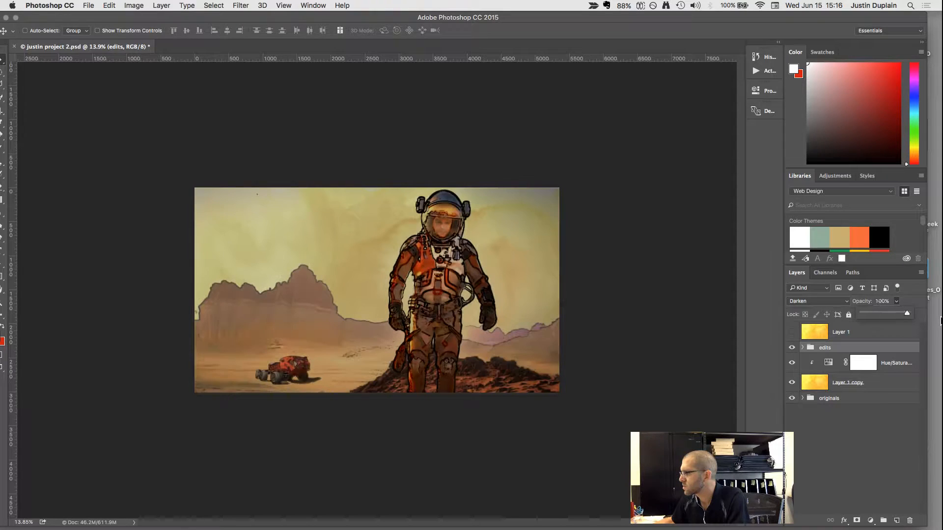
scroll(461, 308, up, 4)
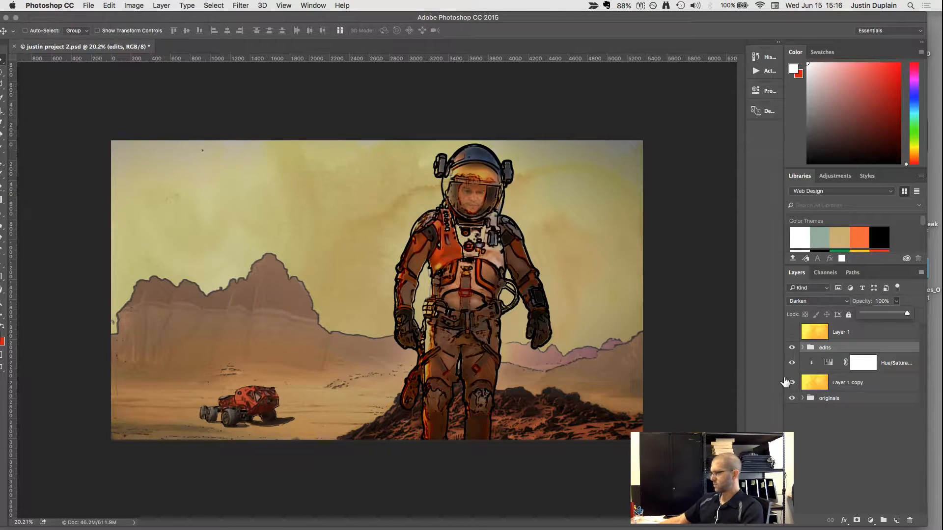
With the edits group hidden, set the texture's Hue/Saturation adjustment to Lightness +29 and Saturation -40, and show the group again.
click(791, 347)
click(792, 348)
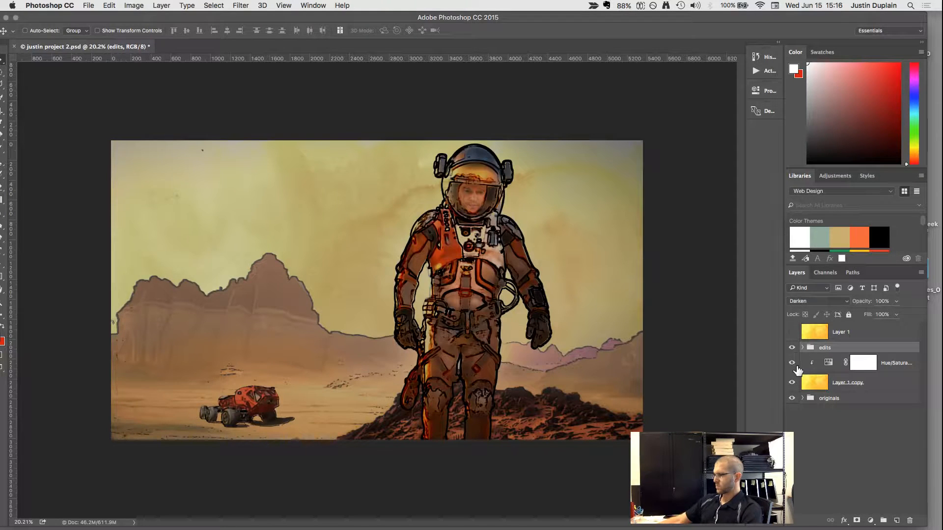
click(792, 348)
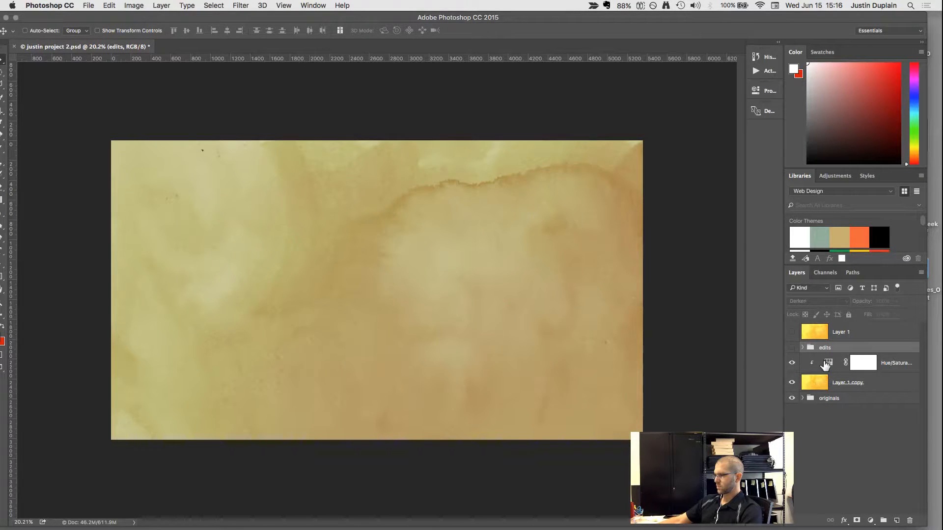
double_click(828, 363)
drag(669, 193, 689, 194)
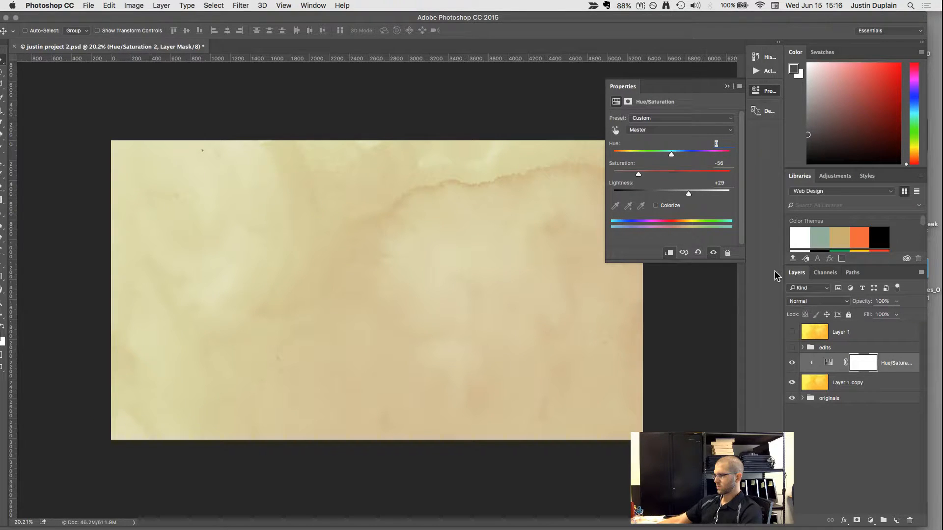
drag(641, 173, 647, 173)
click(791, 347)
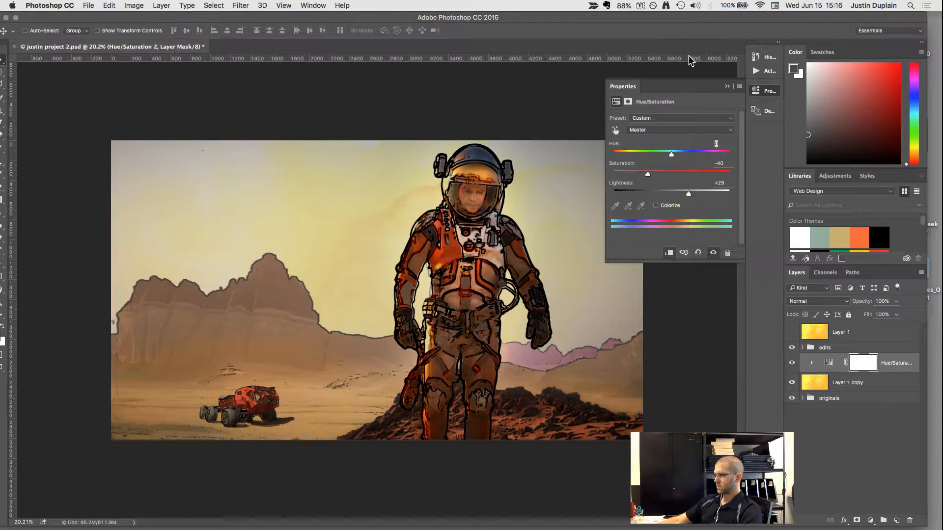
click(726, 86)
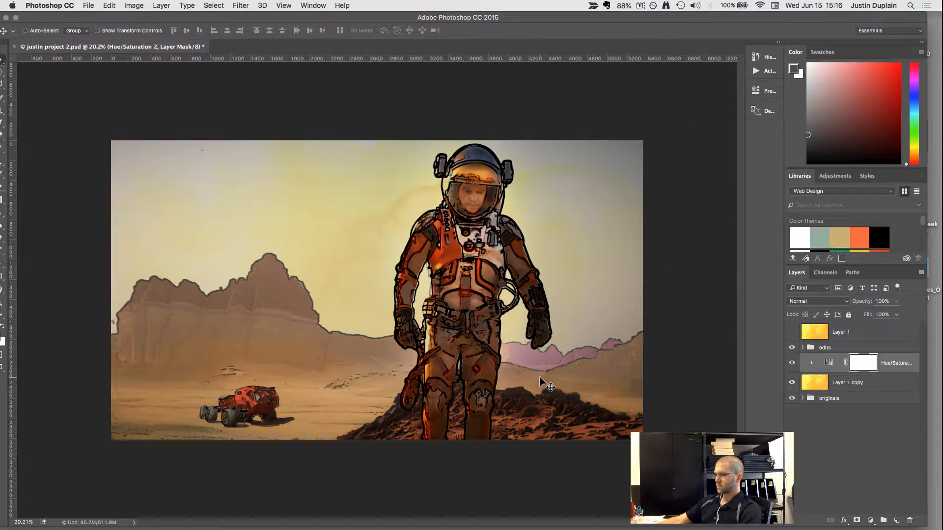
Try Multiply on the edits group and set its blend mode to Color Burn.
scroll(545, 383, down, 2)
scroll(525, 371, up, 3)
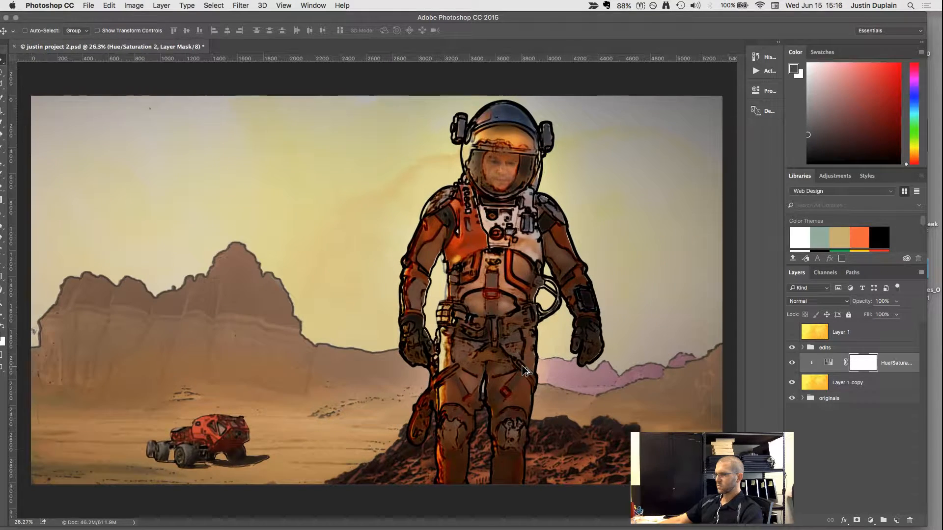
scroll(525, 371, down, 1)
scroll(525, 370, up, 2)
scroll(525, 371, down, 1)
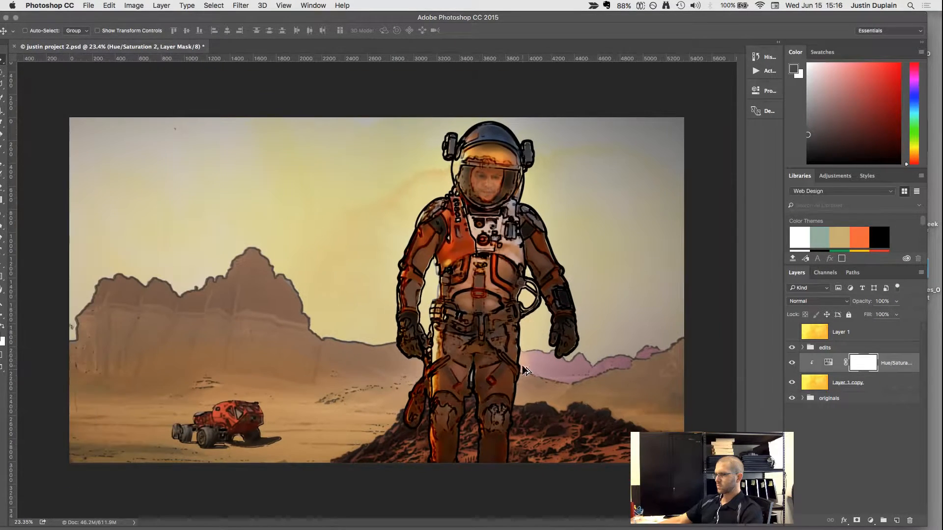
click(811, 349)
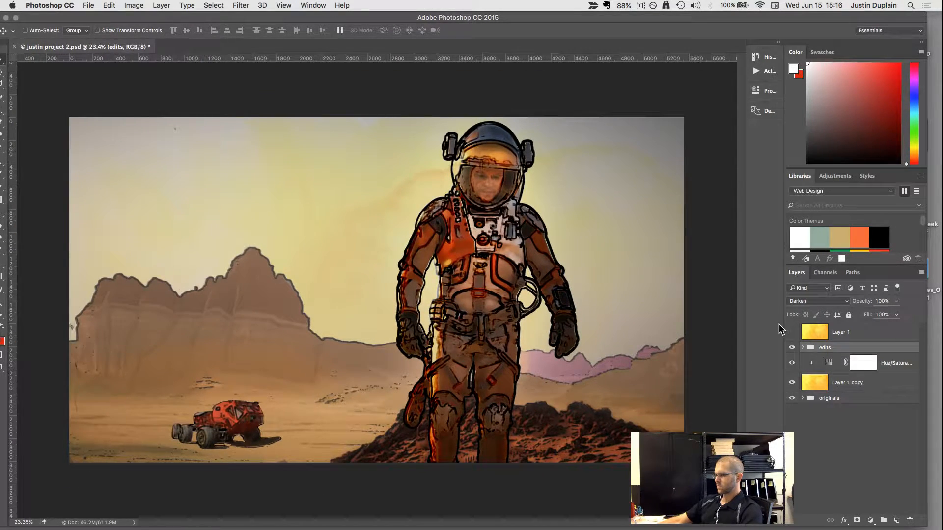
key(alt+shift+m)
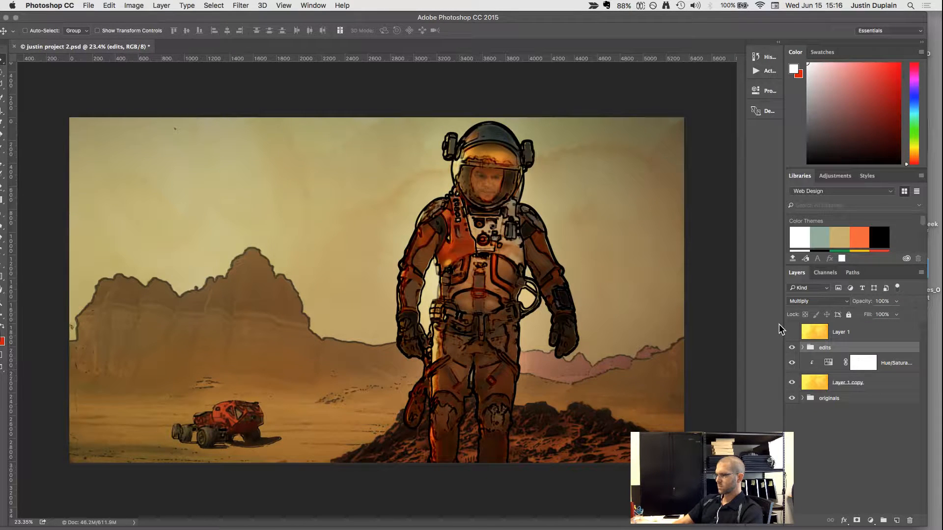
key(alt+shift+b)
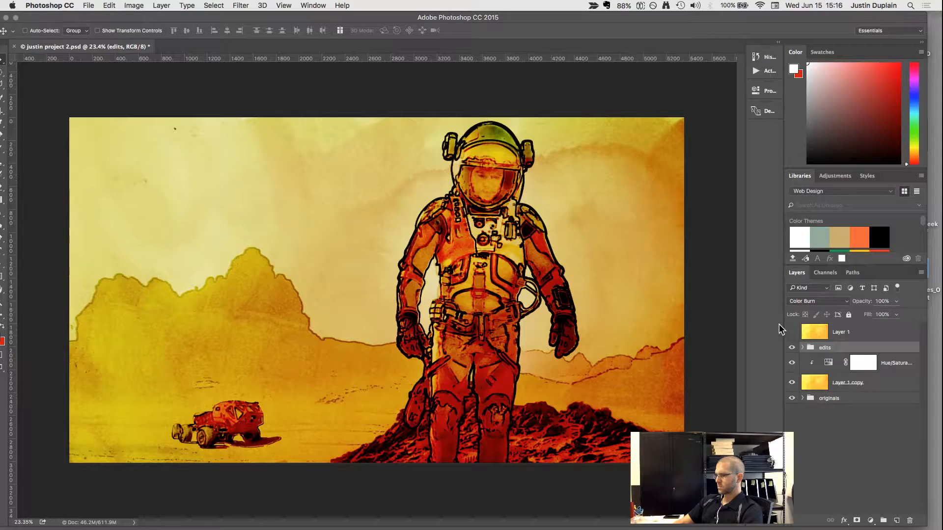
Compare Color Burn with the neighbouring blend mode on the edits group, keep Color Burn and slightly lower the group's opacity.
key(shift+minus)
key(shift+plus)
key(shift+minus)
key(shift+plus)
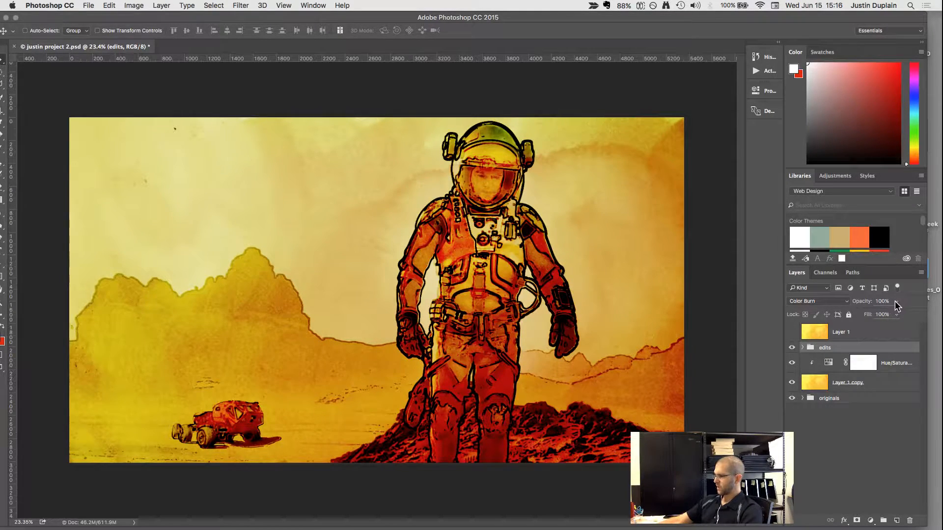
click(894, 315)
mouse_move(893, 312)
mouse_down()
mouse_move(881, 313)
mouse_move(890, 314)
mouse_up()
Lower the Saturation of the texture's Hue/Saturation adjustment to -48.
click(827, 366)
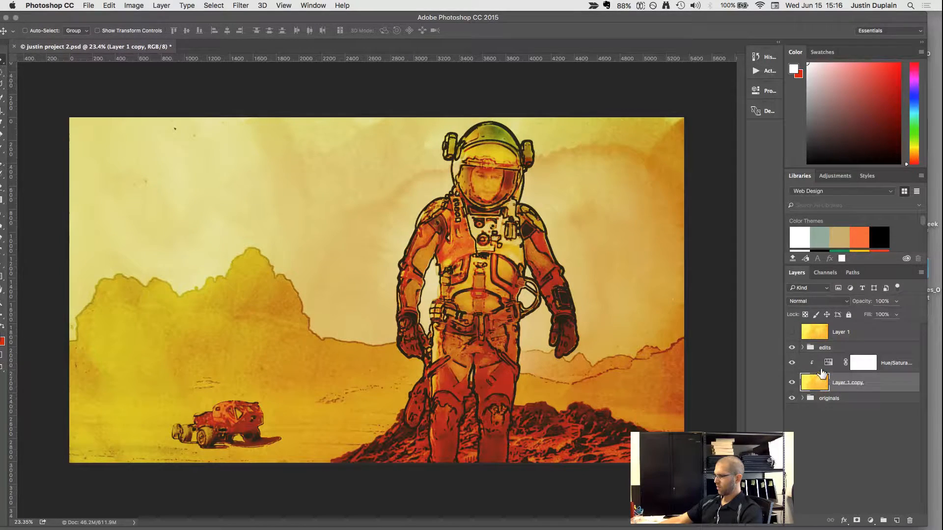
double_click(827, 366)
drag(672, 172, 643, 175)
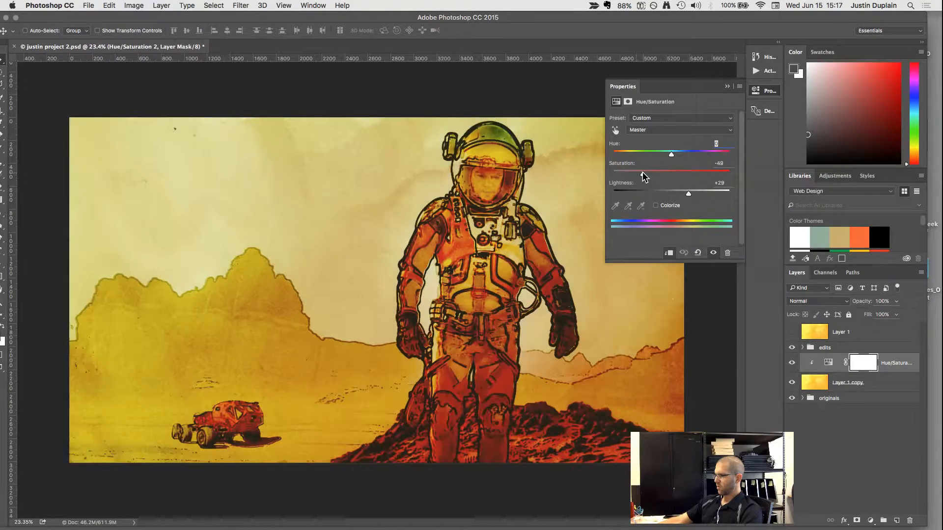
click(726, 87)
Show the texture on Layer 1 above the edits group and select that layer.
click(815, 383)
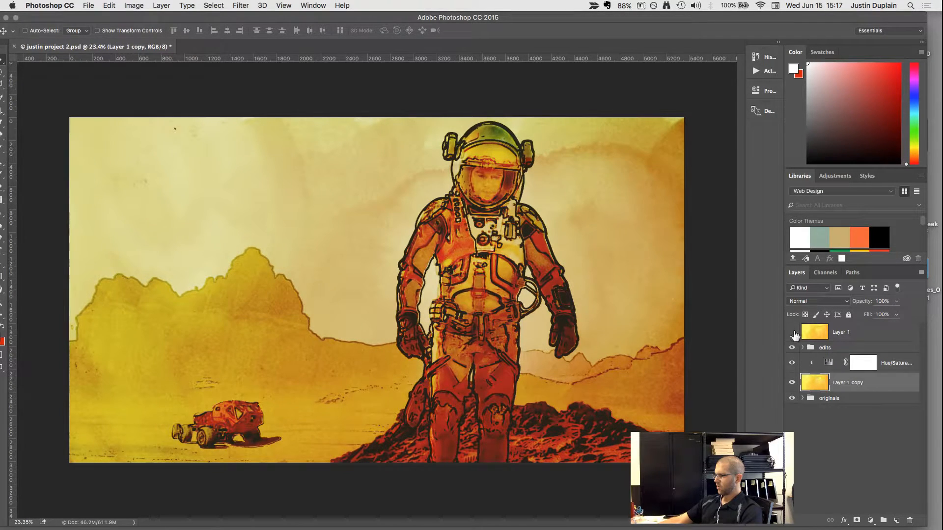
click(792, 333)
click(810, 334)
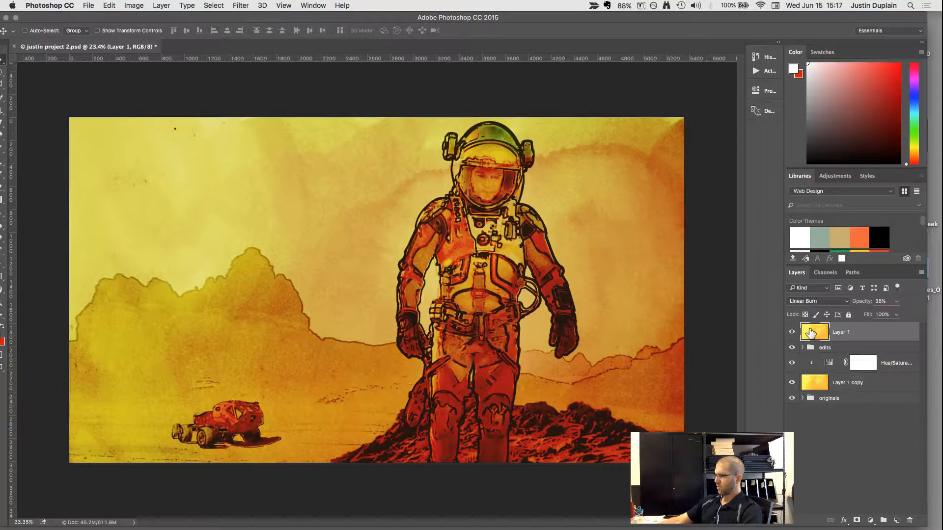
Cycle Layer 1 through the blend modes, trying Soft Light, Hard Mix, Luminosity and Lighten at 38% opacity.
key(shift+plus)
key(shift+plus)
key(shift+plus)
key(shift+plus)
key(shift+plus)
key(shift+plus)
key(shift+plus)
key(shift+plus)
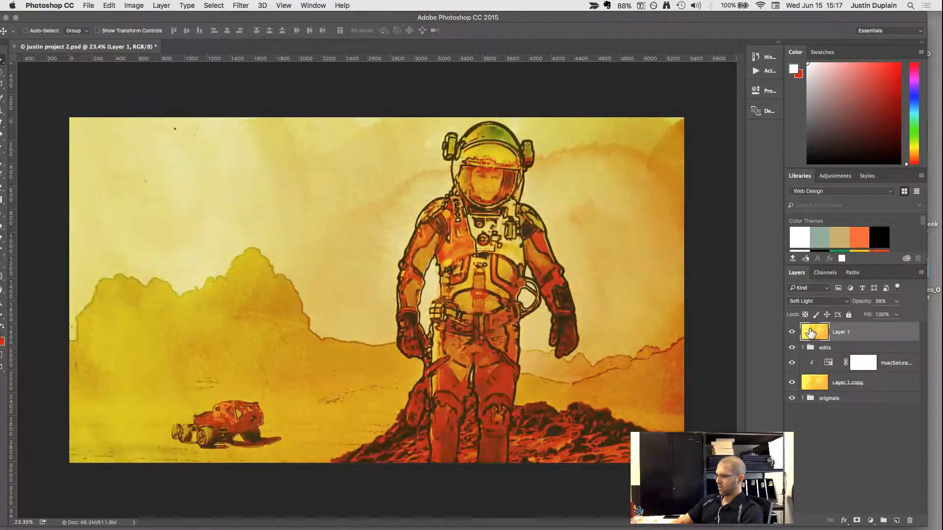
key(shift+plus)
key(shift+plus)
key(shift+plus)
key(shift+plus)
key(shift+plus)
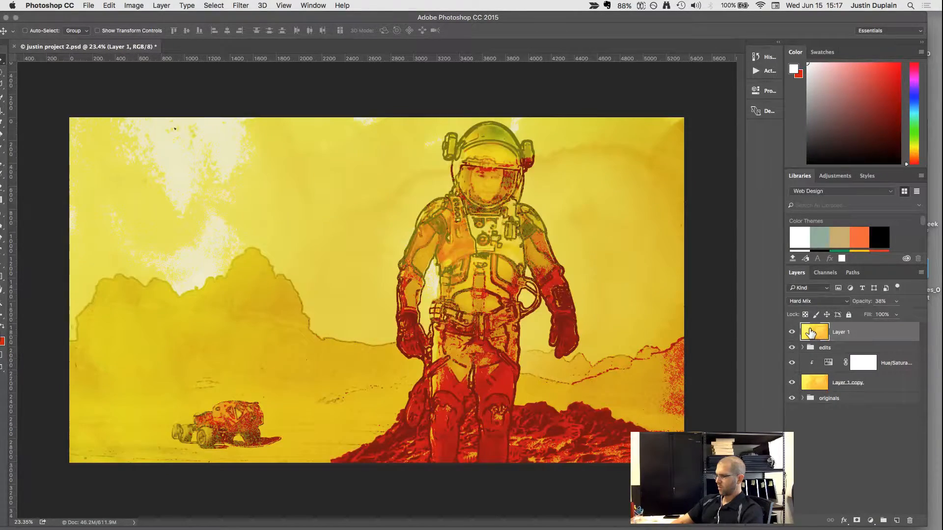
key(shift+plus)
key(shift+plus)
key(shift+plus)
key(shift+plus)
key(shift+plus)
key(shift+plus)
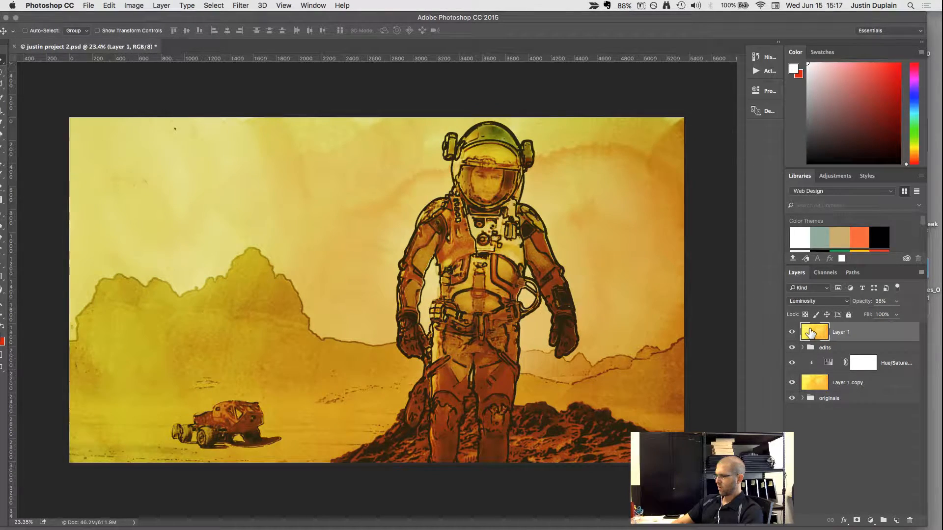
key(shift+plus)
key(shift+plus)
key(shift+plus)
key(shift+plus)
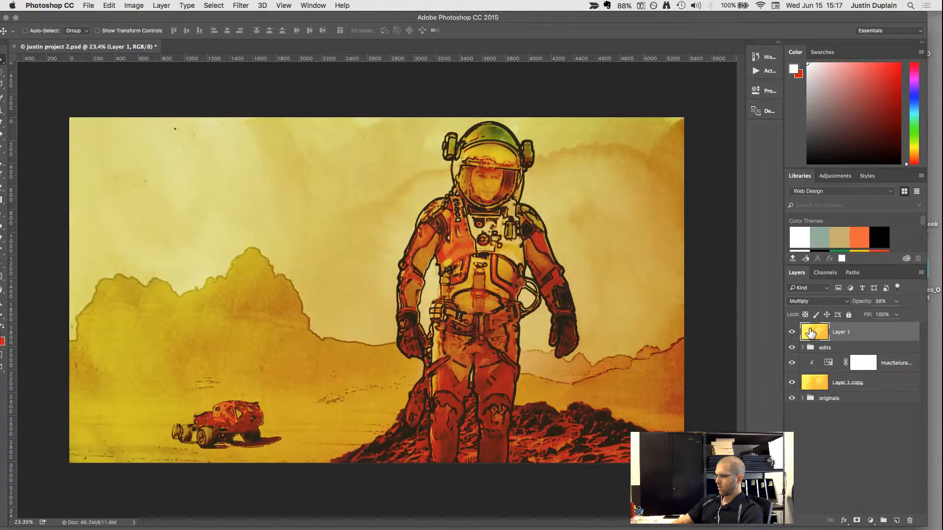
key(shift+plus)
key(shift+plus)
key(shift+plus)
key(shift+plus)
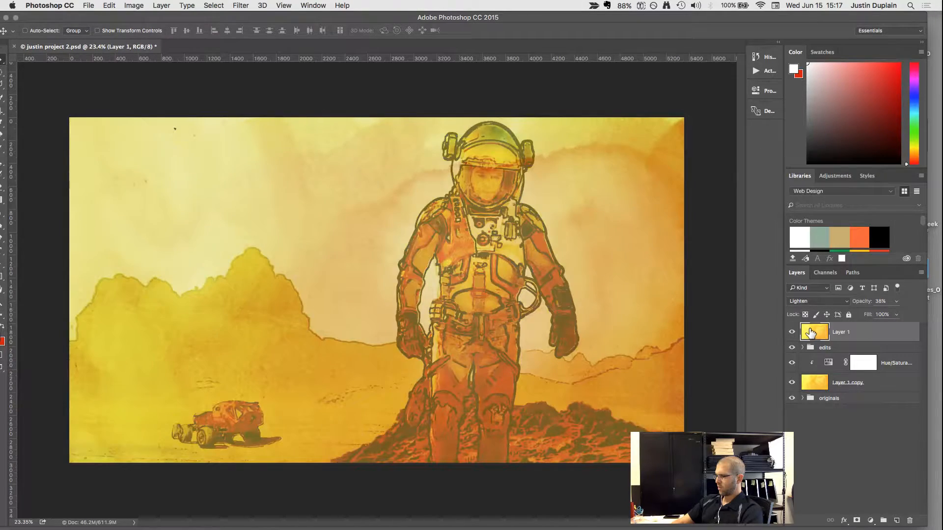
Cycle Layer 1 through further blend modes, trying Soft Light, Pin Light, Subtract, Hue and Divide.
key(shift+plus)
key(shift+plus)
key(shift+plus)
key(shift+plus)
key(shift+plus)
key(shift+plus)
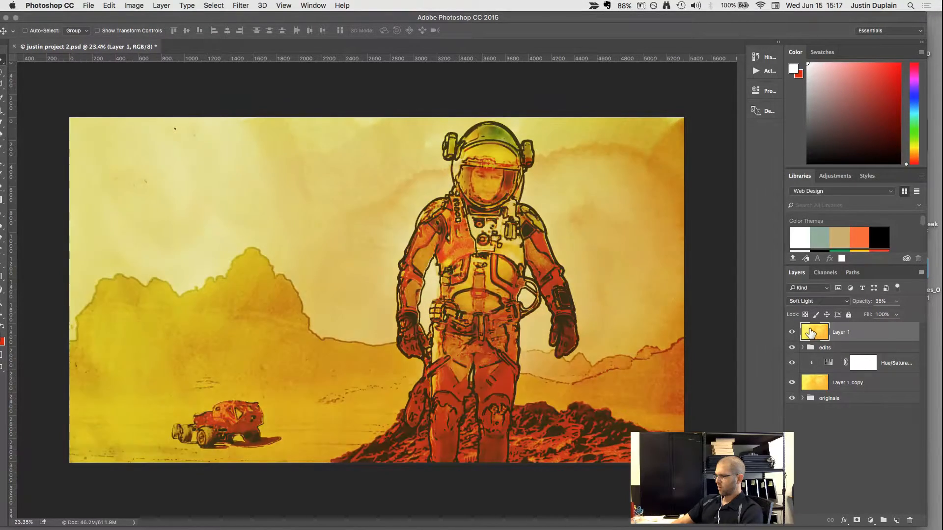
key(shift+plus)
key(shift+plus)
key(shift+plus)
key(shift+plus)
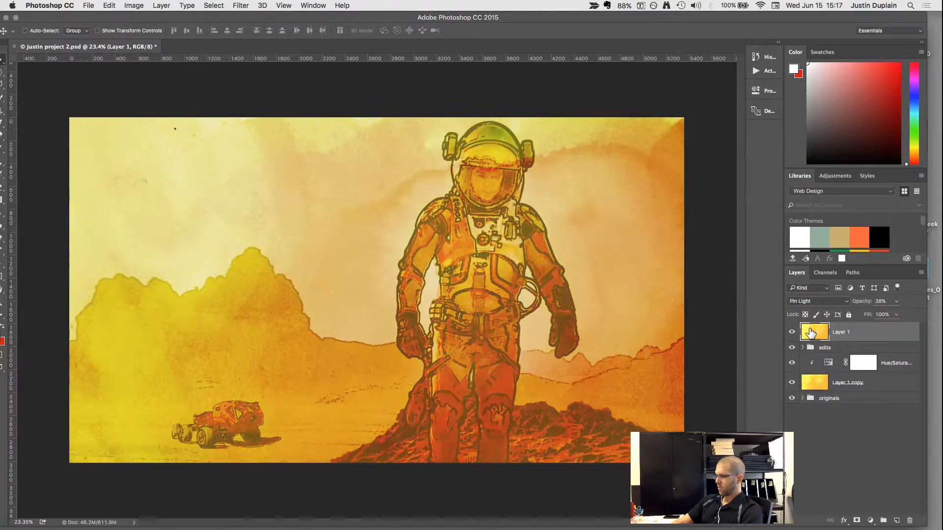
key(shift+plus)
key(shift+plus)
key(shift+plus)
key(shift+plus)
key(shift+plus)
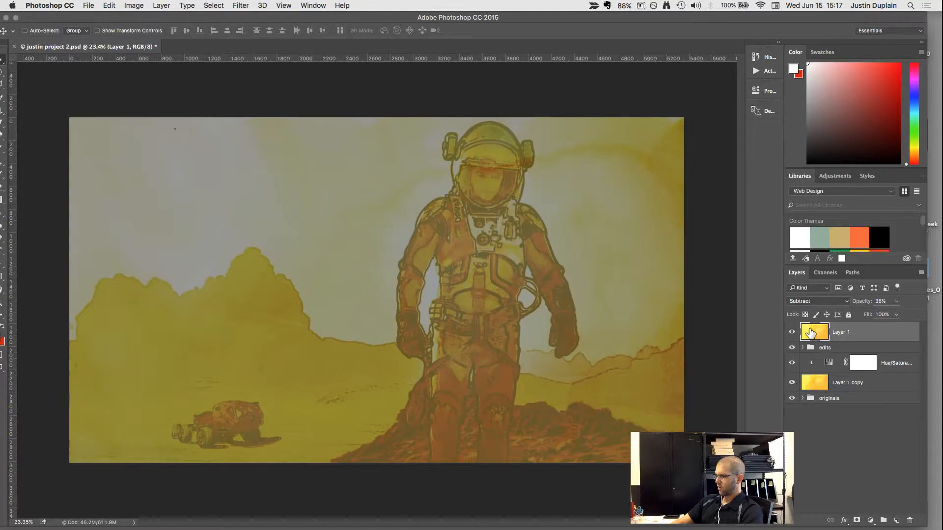
key(shift+plus)
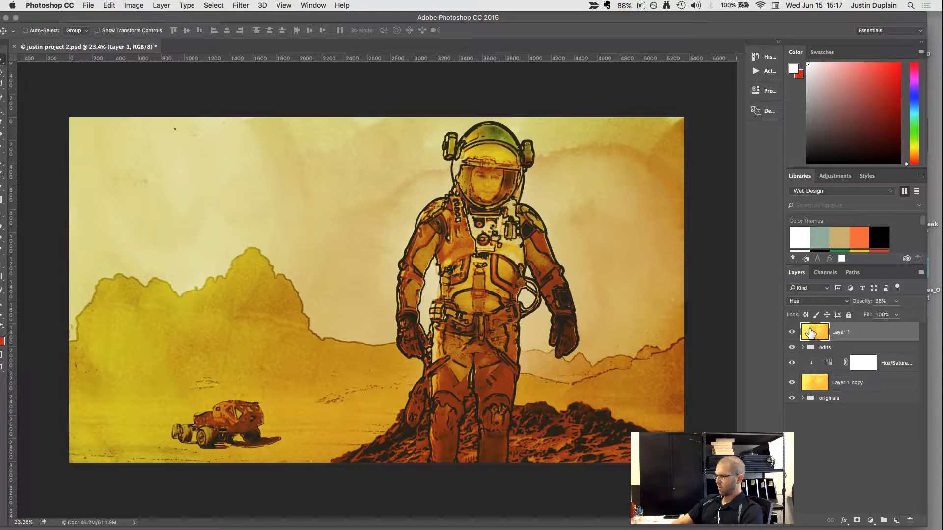
key(shift+plus)
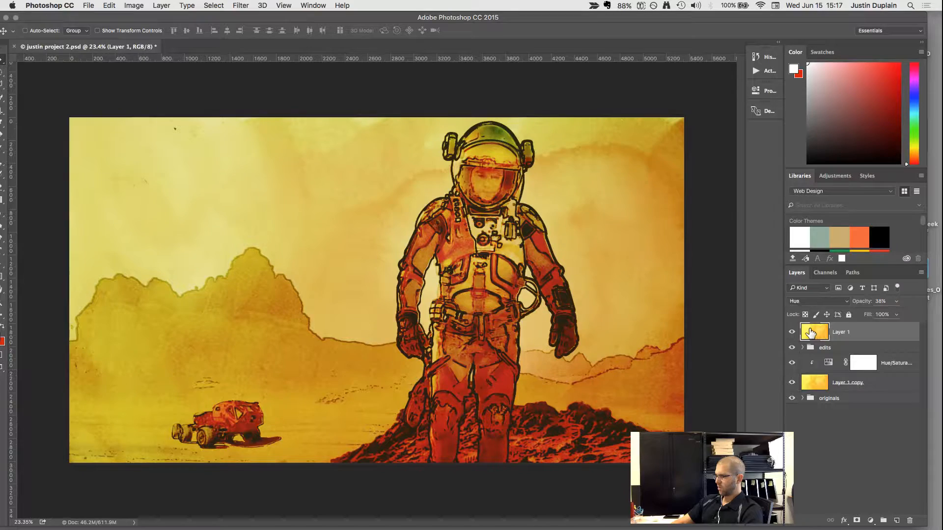
key(shift+minus)
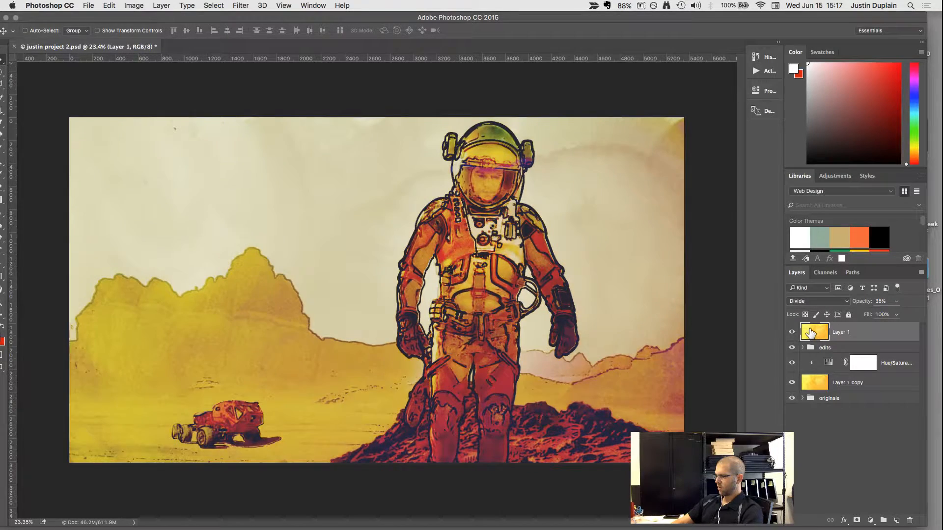
Try Normal on Layer 1 and change its blend mode to Multiply.
key(shift+plus)
key(shift+plus)
key(shift+plus)
key(shift+plus)
key(shift+plus)
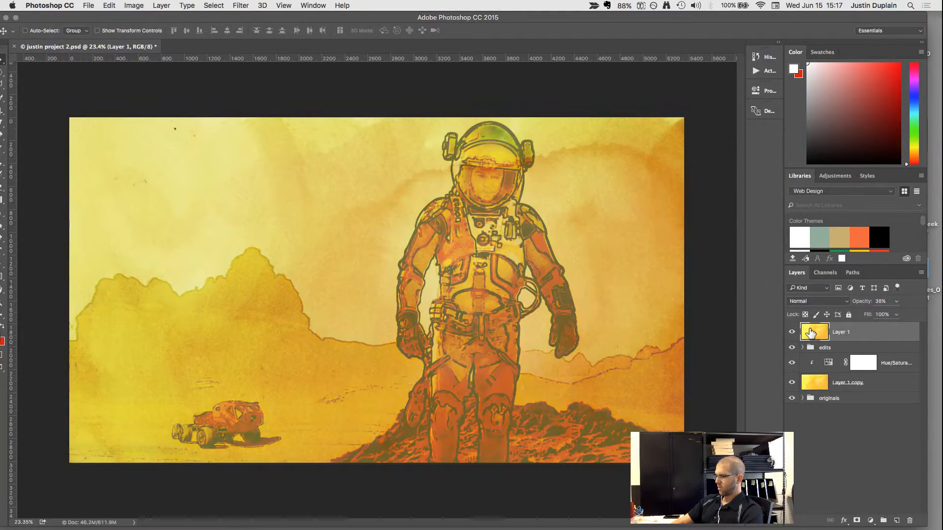
key(shift+plus)
key(shift+plus)
key(shift+plus)
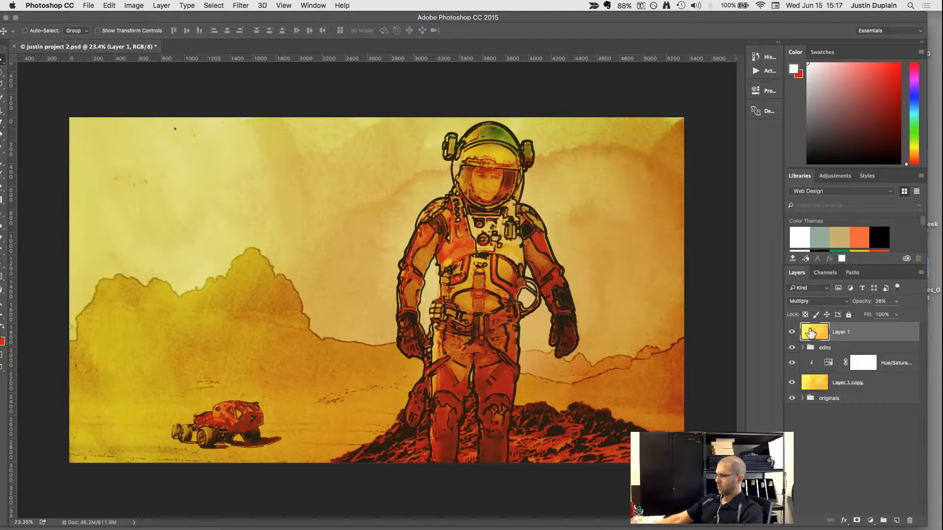
Lower Layer 1's opacity to 20% and the edits group's opacity to 76%.
click(896, 301)
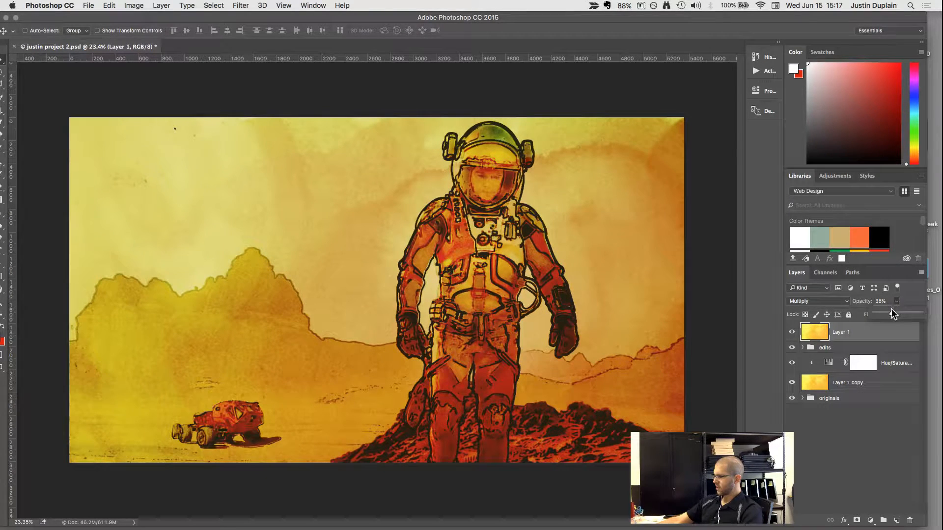
click(824, 349)
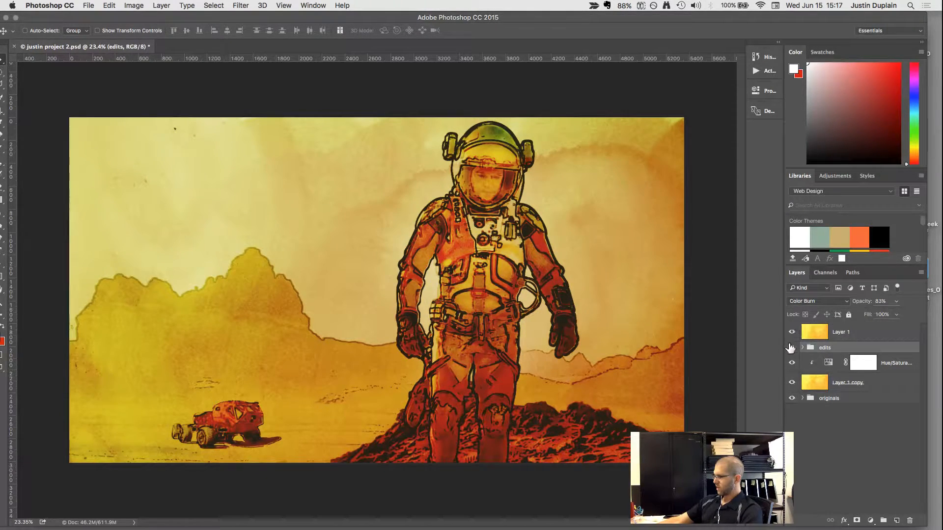
click(791, 348)
click(791, 348)
click(895, 302)
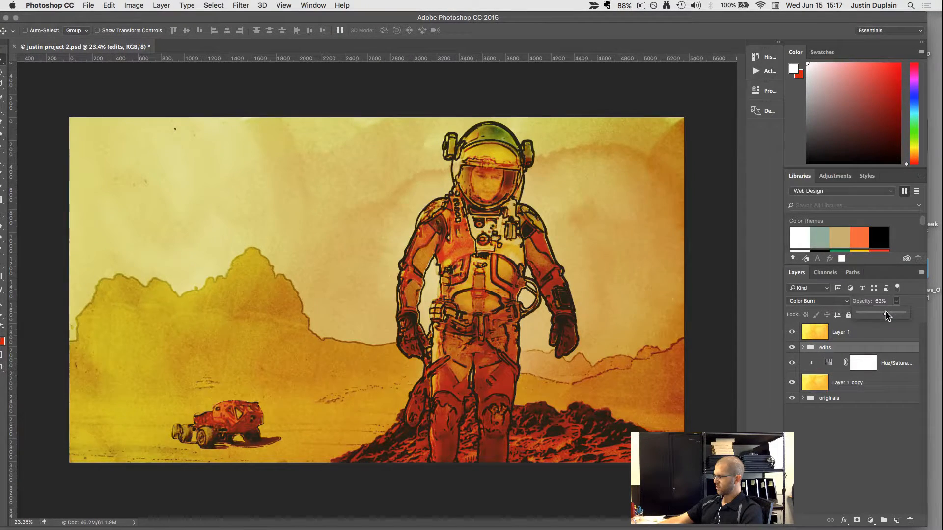
drag(886, 312, 890, 313)
Open a Hue/Saturation adjustment on Layer 1 and lower its saturation to -100.
click(819, 332)
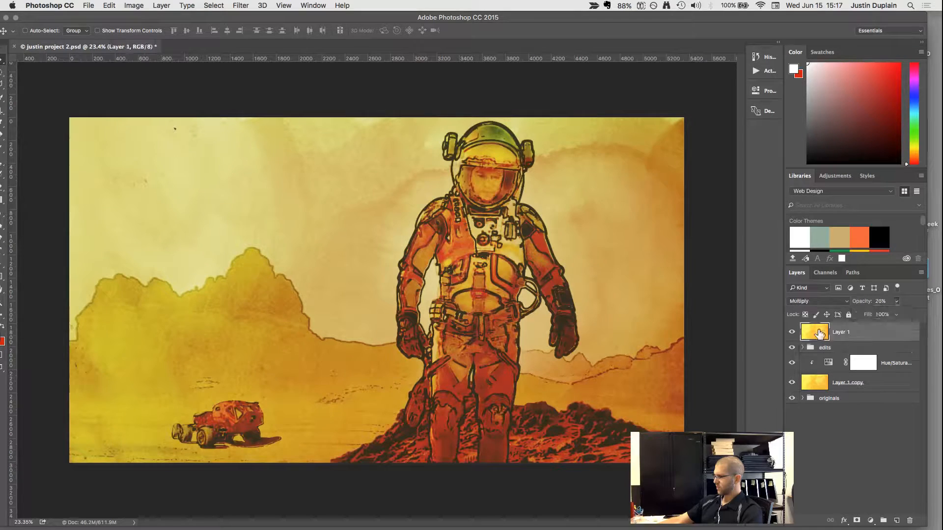
click(134, 5)
mouse_move(149, 33)
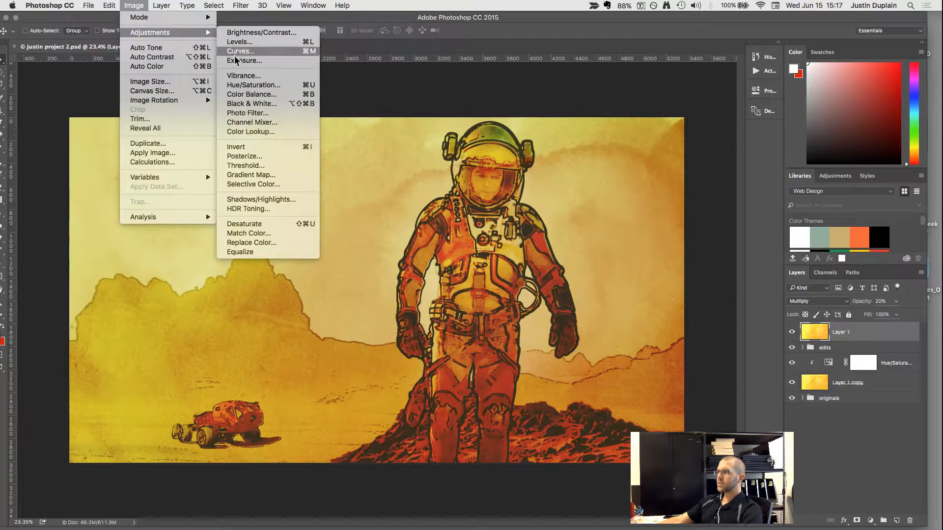
click(262, 87)
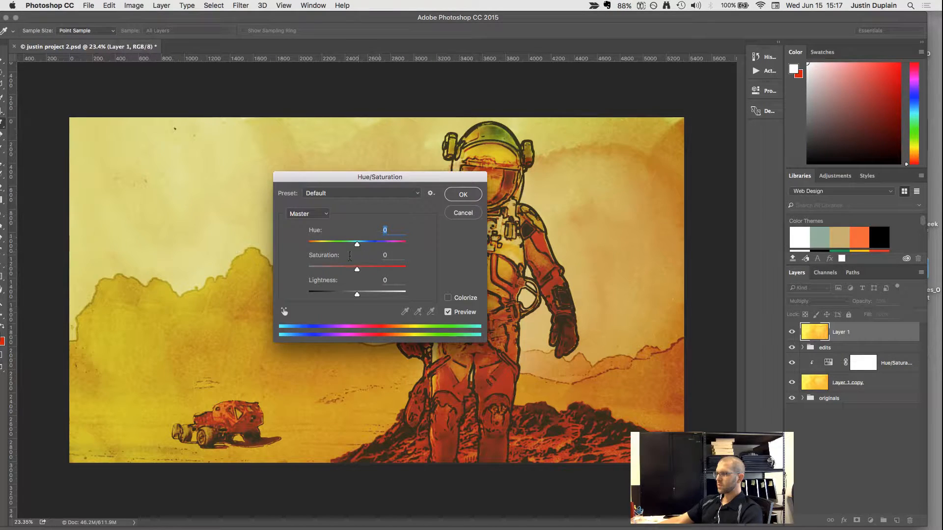
drag(360, 269, 332, 266)
drag(334, 179, 579, 188)
drag(572, 277, 528, 278)
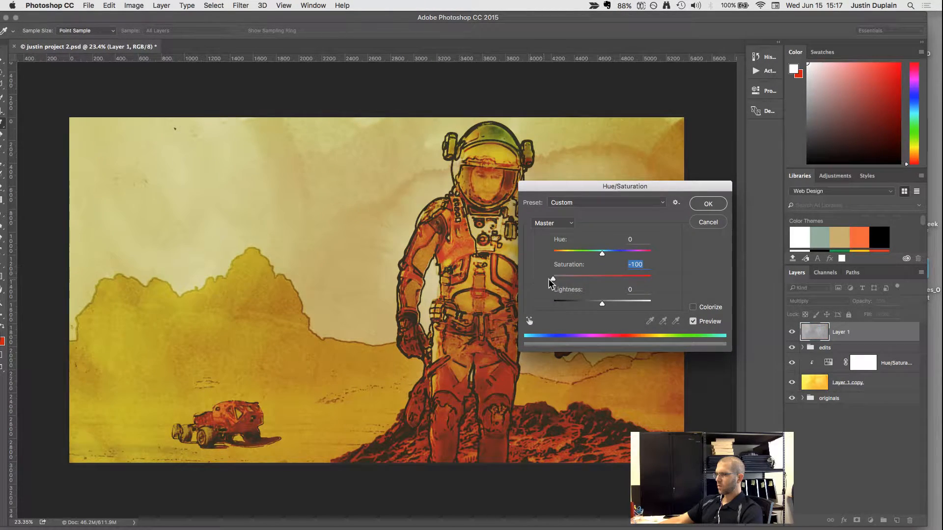
Try a lightness of +43 on Layer 1, ease it back to a partial desaturation, and apply the Hue/Saturation adjustment.
drag(602, 303, 623, 302)
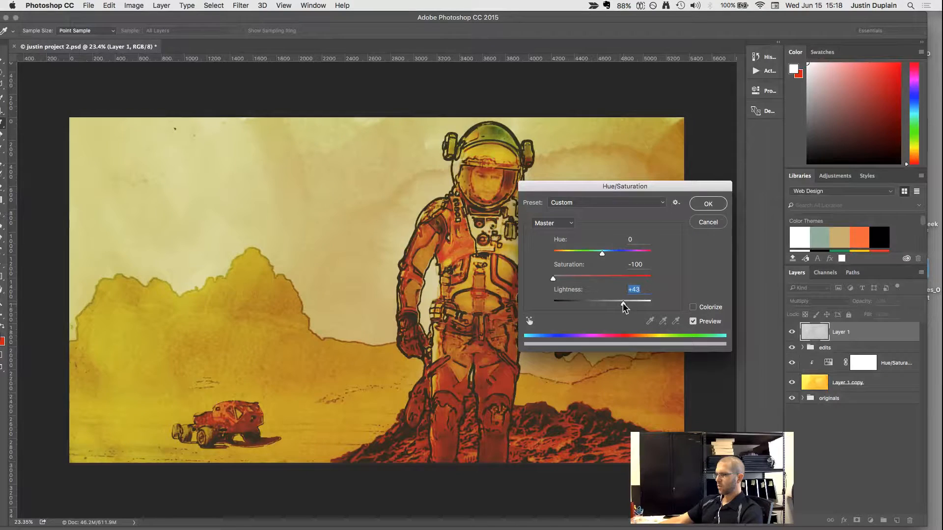
click(693, 321)
click(692, 321)
drag(622, 303, 603, 304)
drag(552, 281, 610, 305)
click(710, 205)
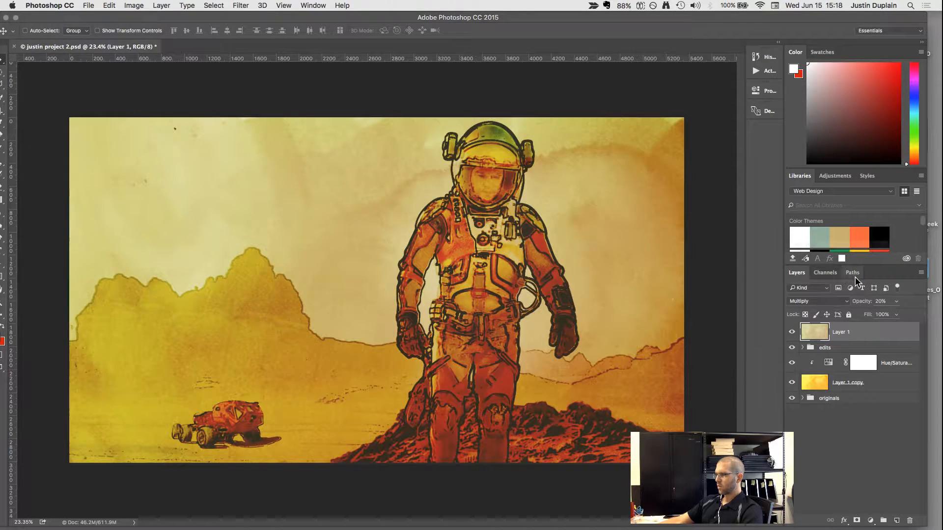
Set Layer 1's opacity to 54% and cycle its blend mode through Linear Burn and Color Dodge to Overlay.
click(896, 302)
drag(883, 313, 885, 312)
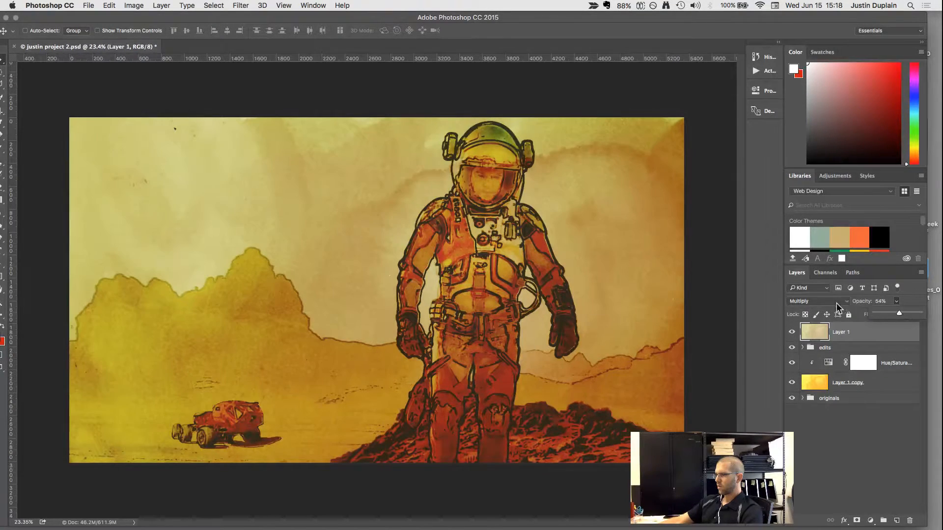
key(shift+plus)
key(shift+plus)
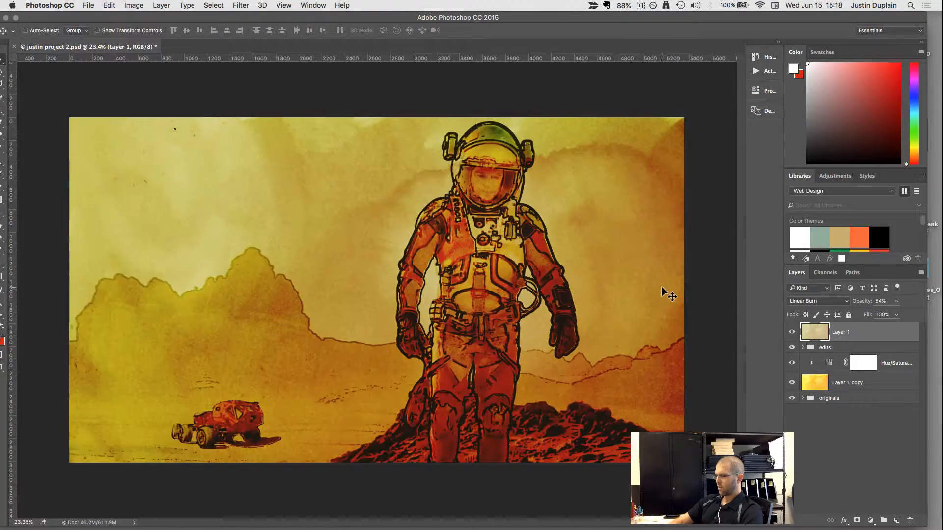
key(shift+plus)
key(shift+plus)
key(shift+plus)
key(shift+plus)
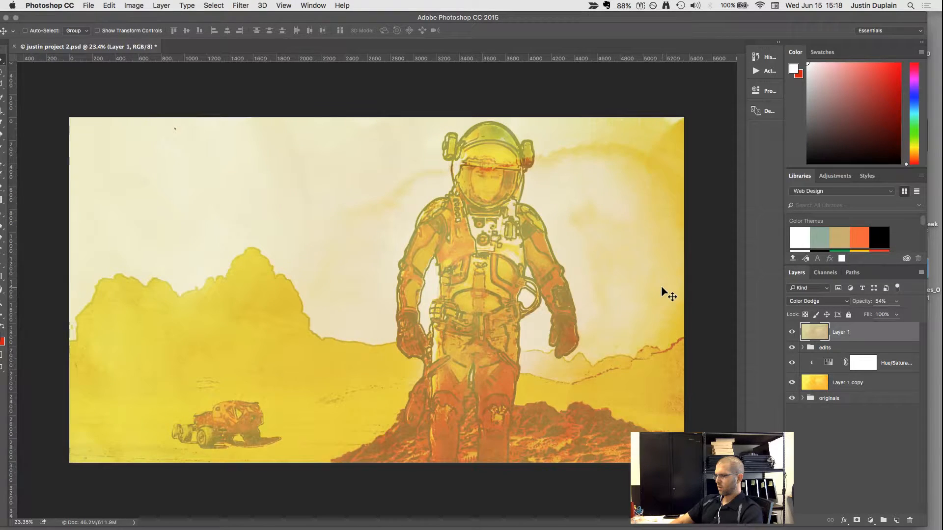
key(shift+plus)
key(shift+plus)
key(shift+plus)
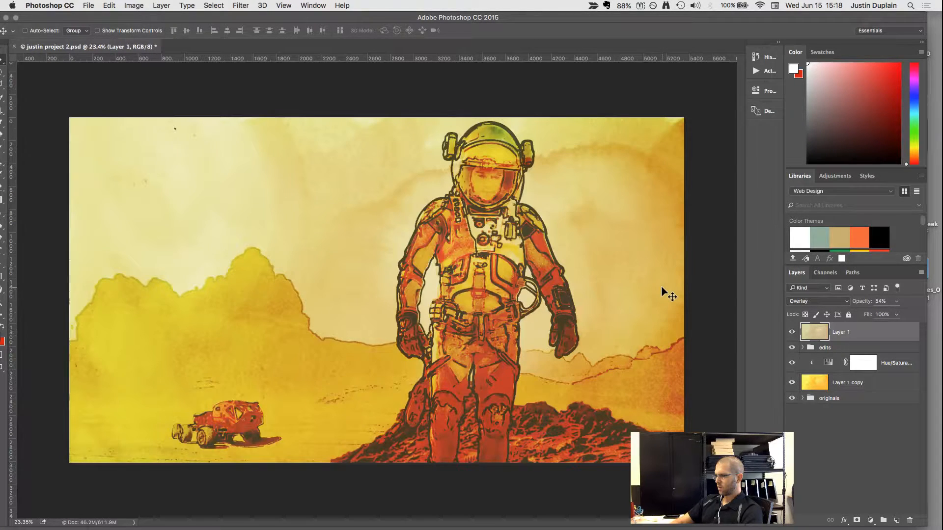
key(shift+plus)
key(shift+minus)
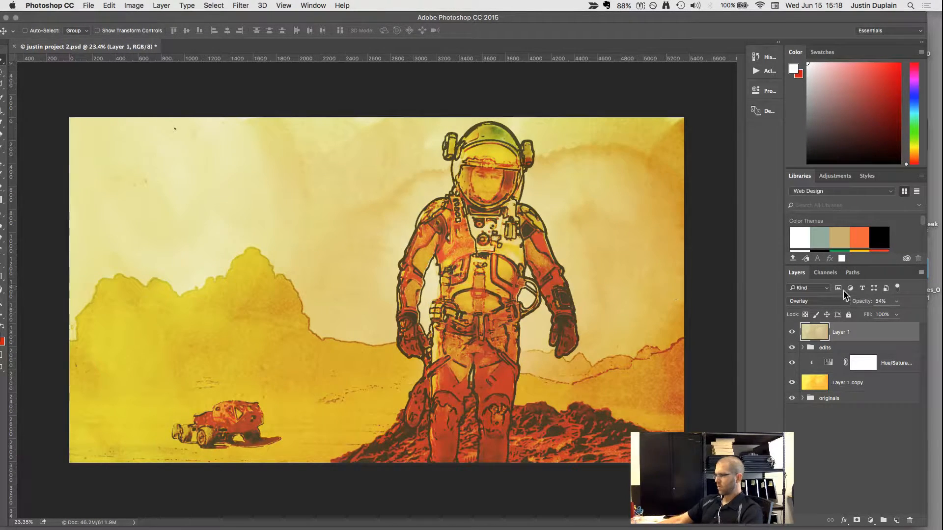
Set Layer 1's opacity to 28% and try further blend modes, including Vivid Light and Hue.
click(896, 301)
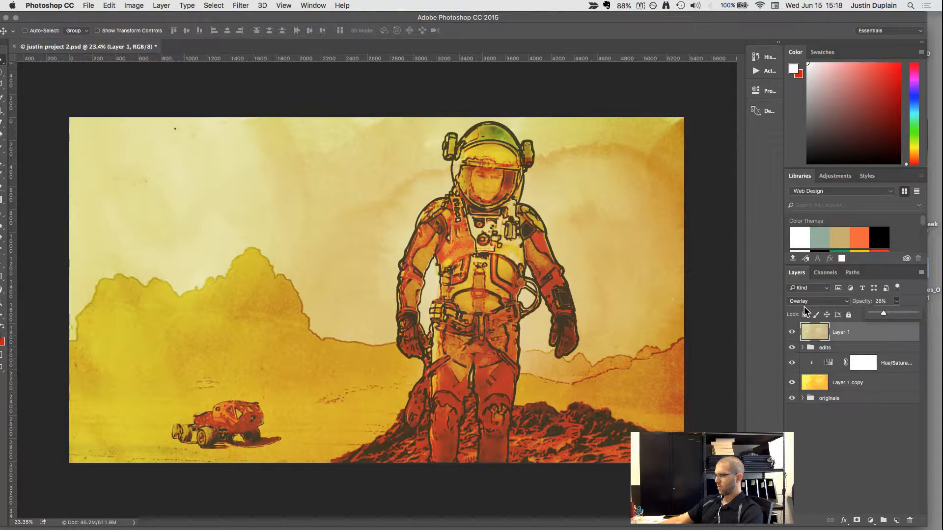
click(803, 306)
key(Down)
key(Down)
key(Down)
key(Down)
key(Down)
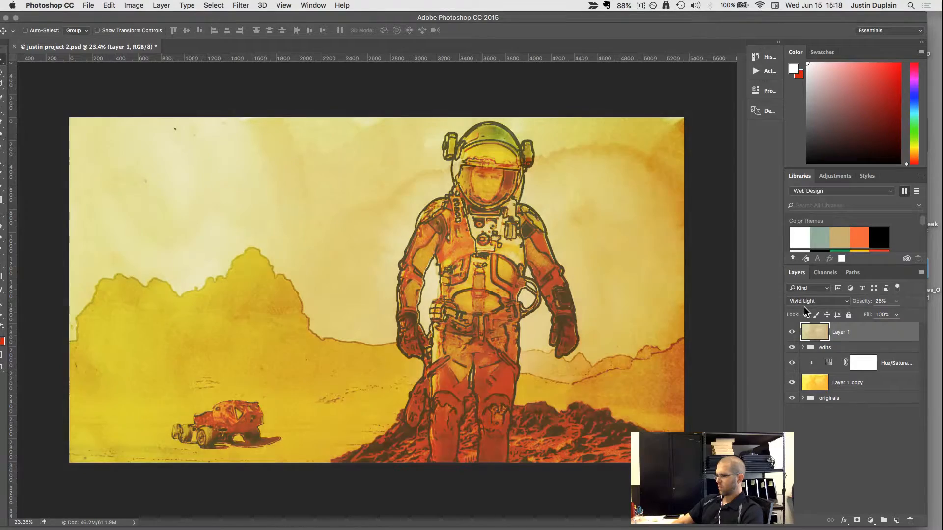
key(Down)
key(Down)
key(Down)
key(Down)
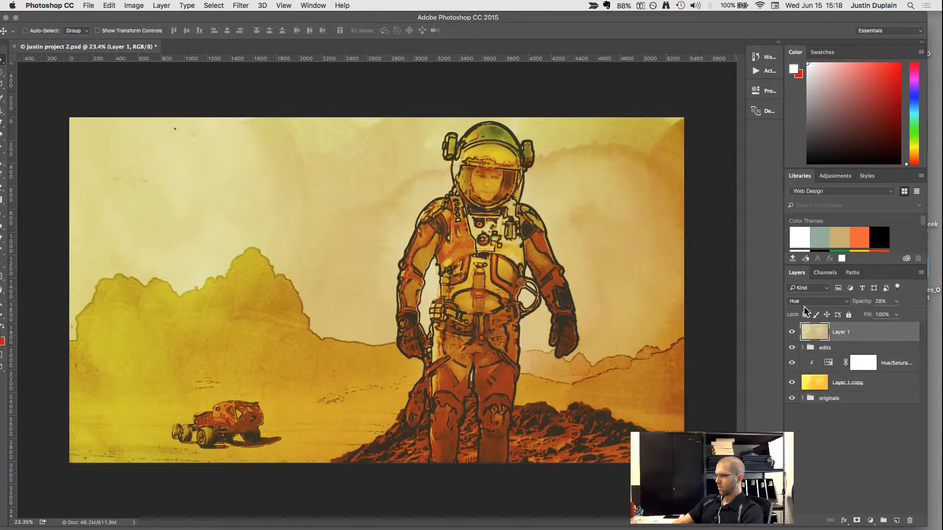
Cycle Layer 1 back through the blend modes past Linear Light and Lighter Color to Darker Color.
key(Up)
key(Up)
key(Up)
key(Up)
key(Up)
key(Up)
key(Up)
key(Up)
key(Up)
key(Up)
key(Up)
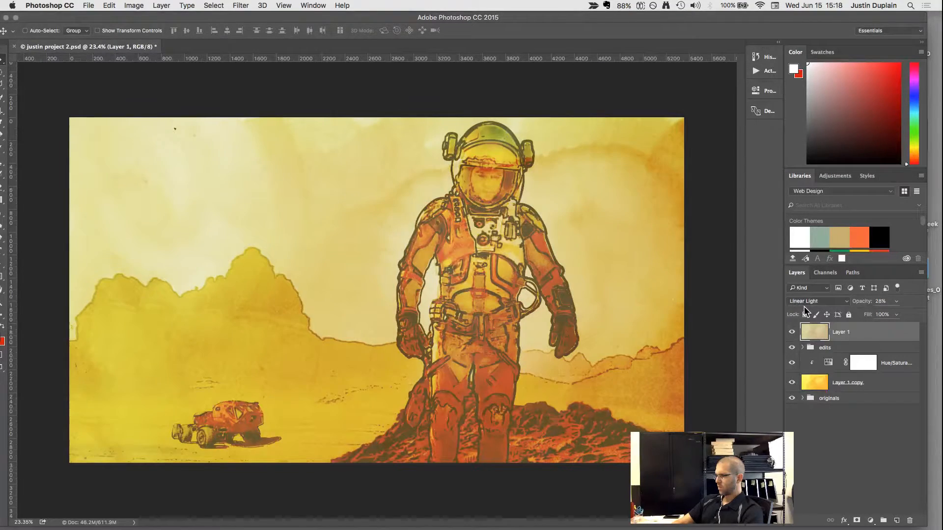
key(Up)
key(Up)
key(Up)
key(Up)
key(Up)
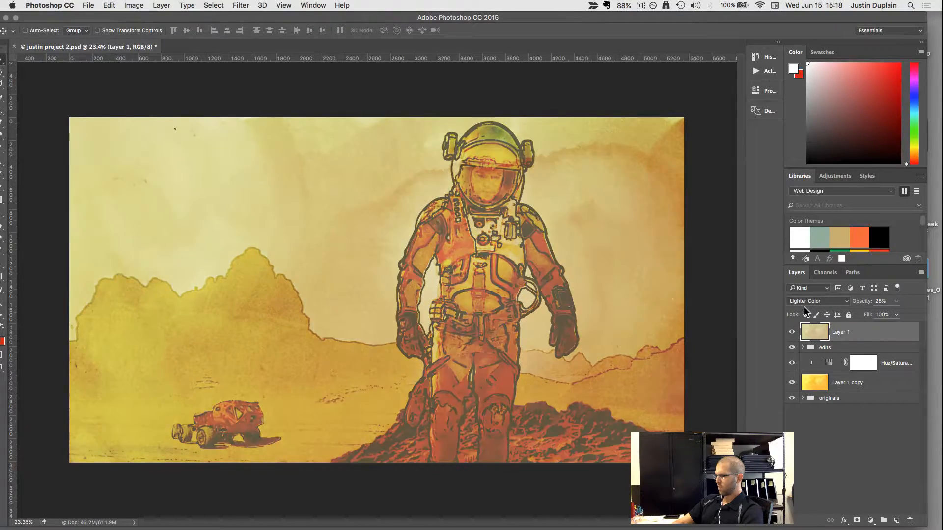
key(Up)
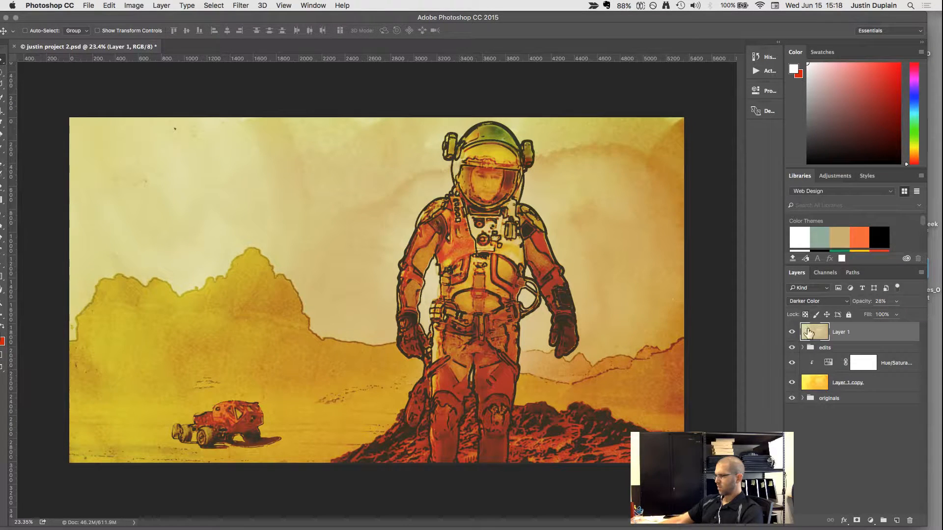
Change Layer 1's blend mode to Linear Burn, toggling the layer's visibility to compare the effect.
click(791, 333)
click(792, 333)
click(792, 335)
key(shift+minus)
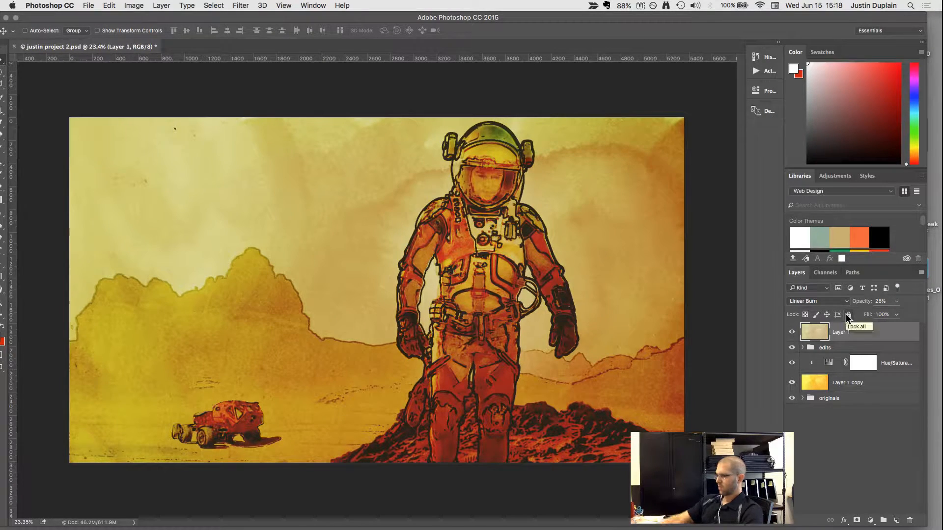
click(792, 332)
click(793, 333)
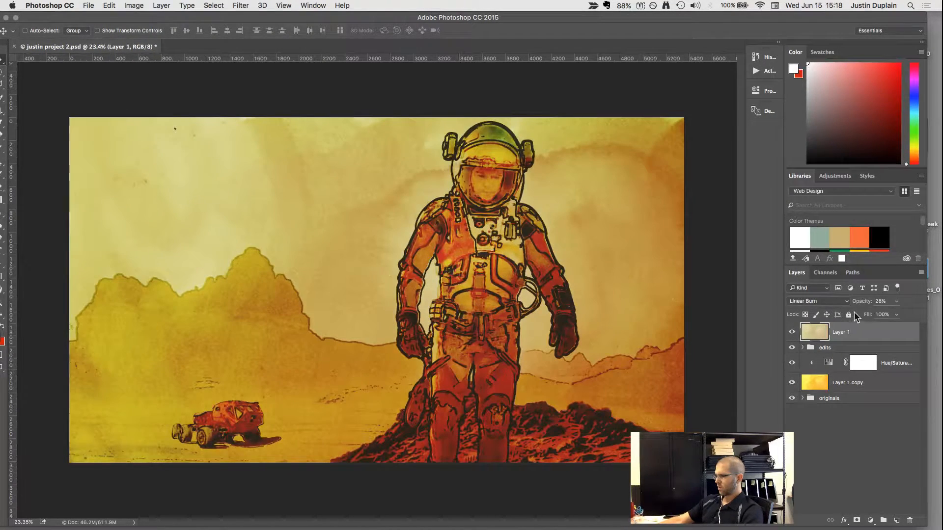
Select the edits group and toggle the visibility of the group and Layer 1 copy to compare their contribution.
click(829, 363)
click(800, 348)
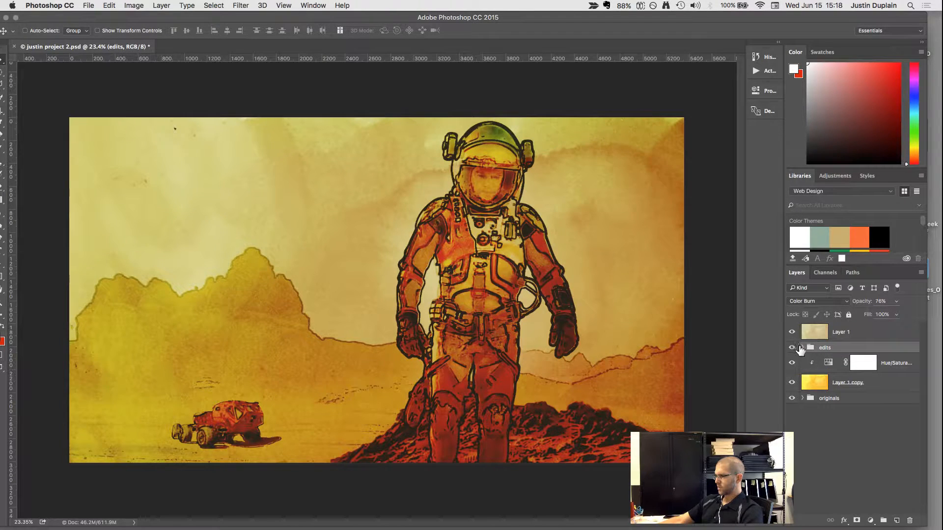
click(792, 349)
click(792, 348)
click(792, 348)
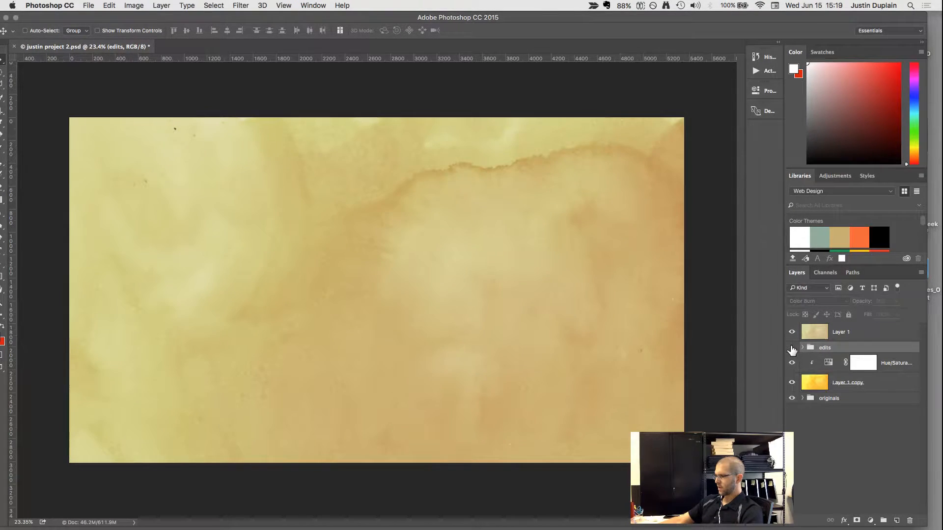
click(792, 348)
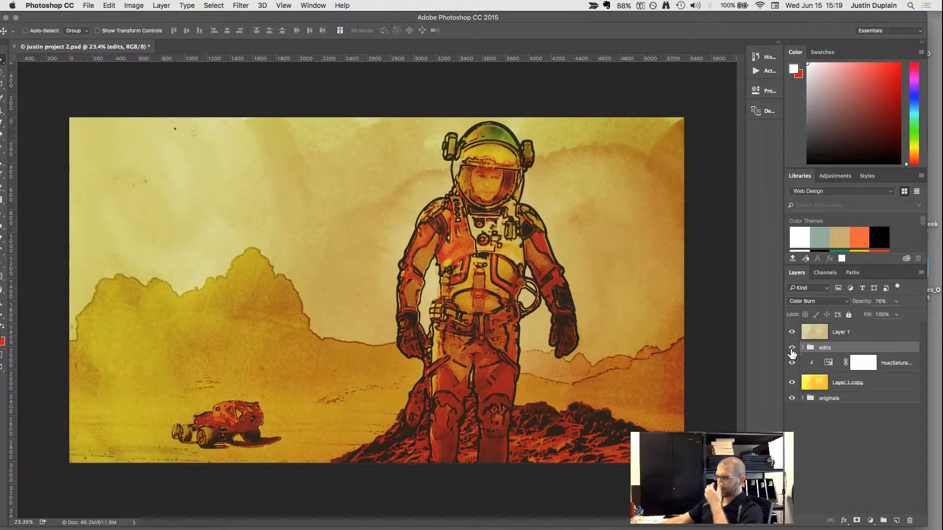
click(792, 382)
click(792, 383)
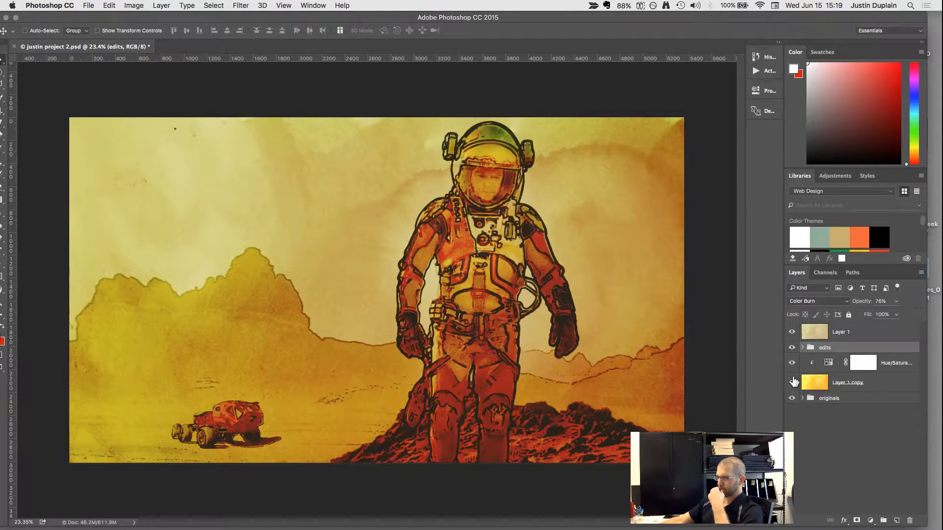
click(792, 347)
click(792, 347)
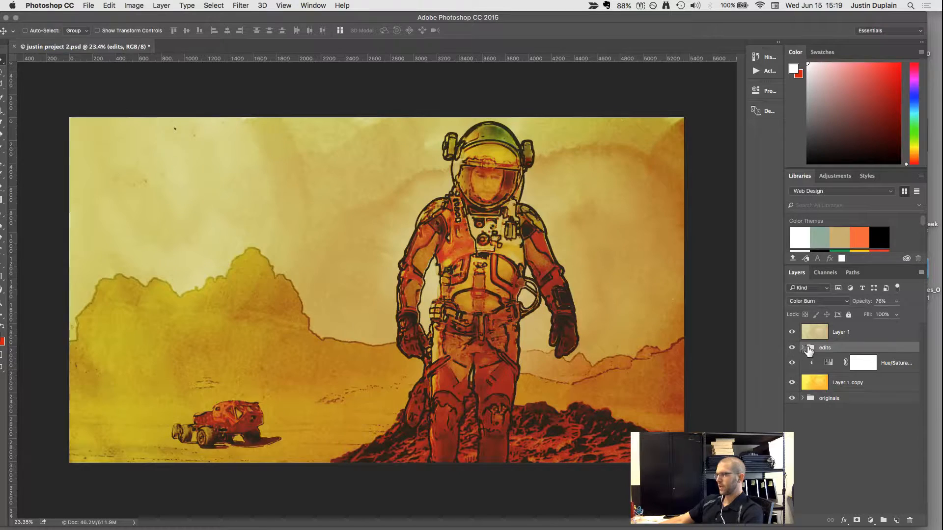
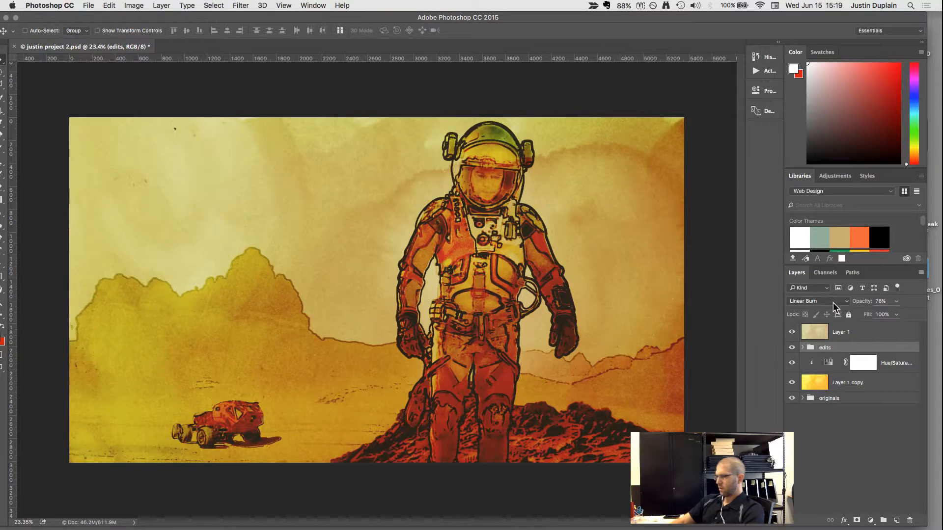
Try several blend modes on the edits group, settle on Hard Light, and raise its opacity to 100%.
scroll(833, 304, down, 3)
scroll(832, 303, down, 8)
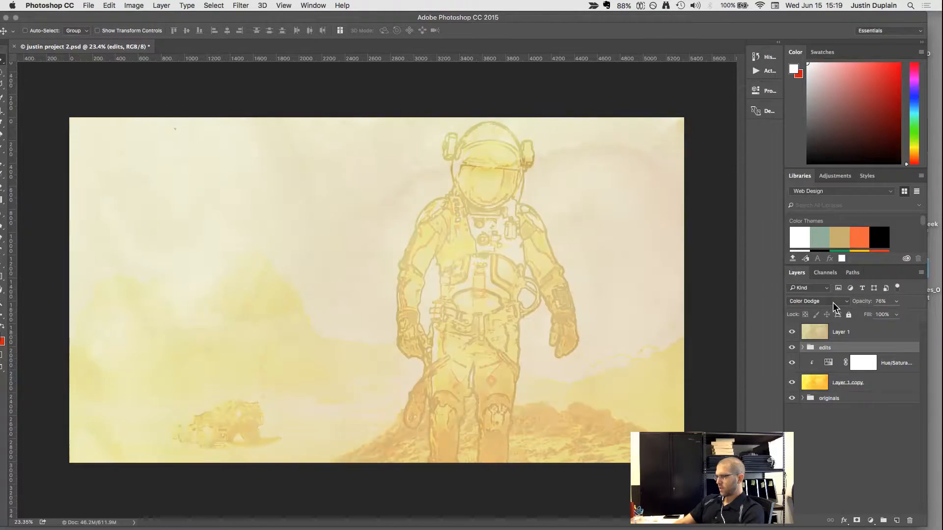
scroll(833, 303, up, 1)
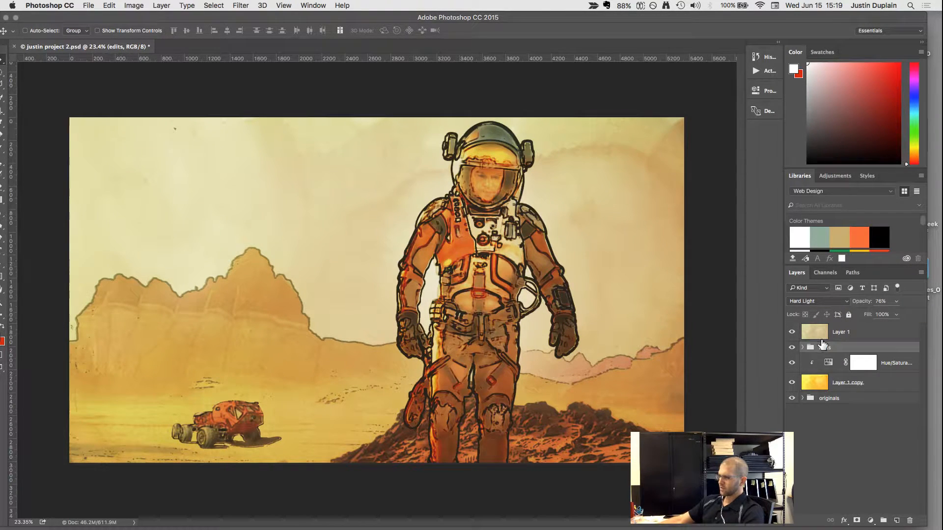
click(896, 301)
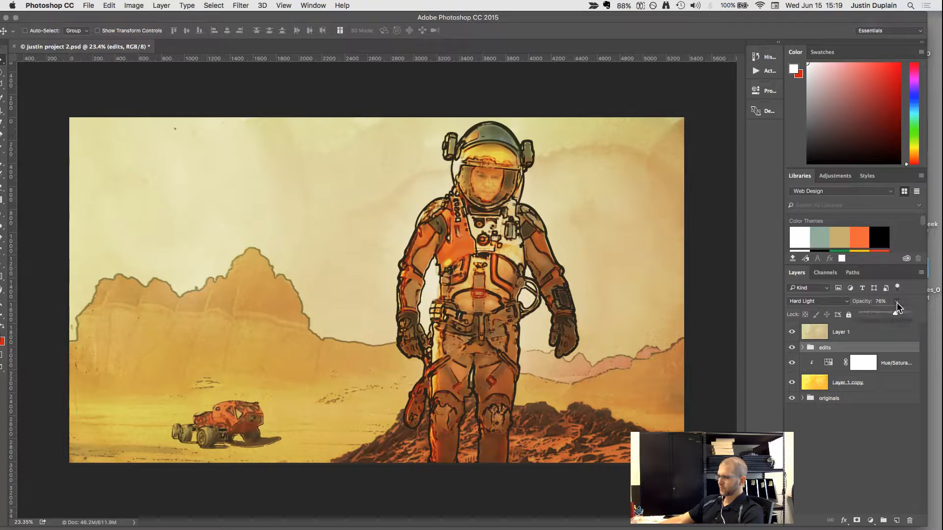
drag(896, 311, 907, 317)
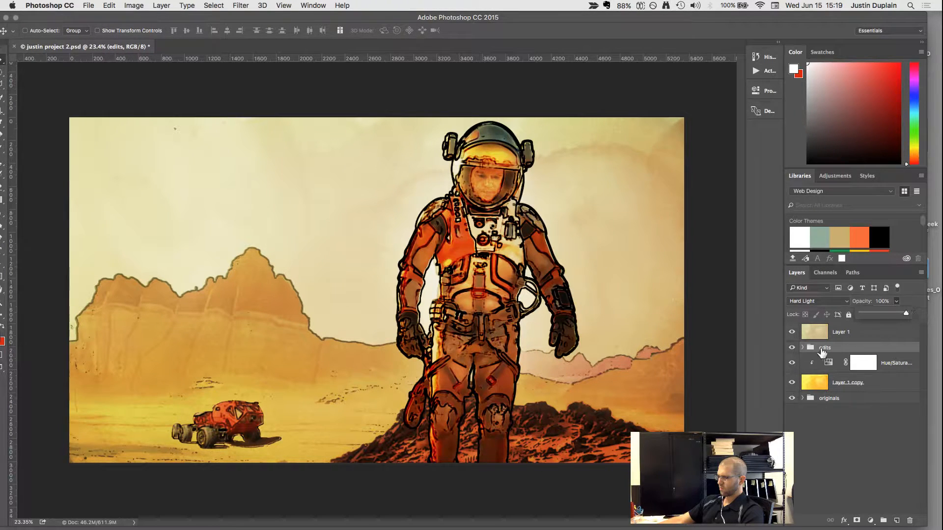
Compare the image with and without the yellow Layer 1 copy texture.
click(791, 382)
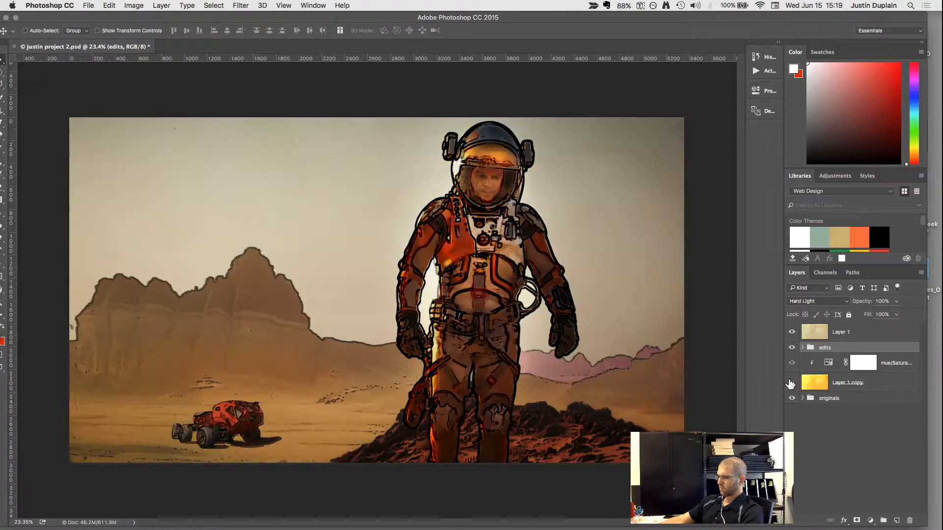
click(791, 383)
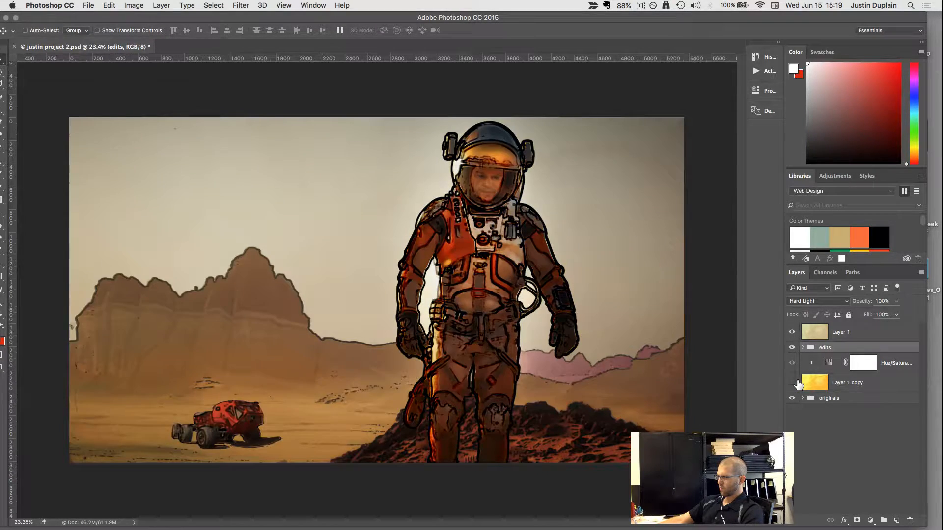
click(791, 382)
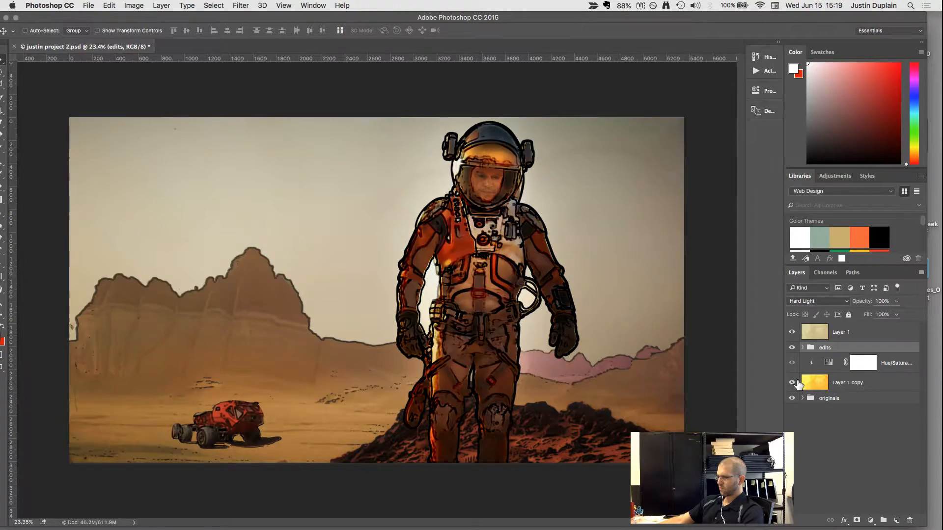
click(791, 383)
Adjust the Hue/Saturation layer clipped to Layer 1 copy, lowering its saturation to about -52.
click(813, 384)
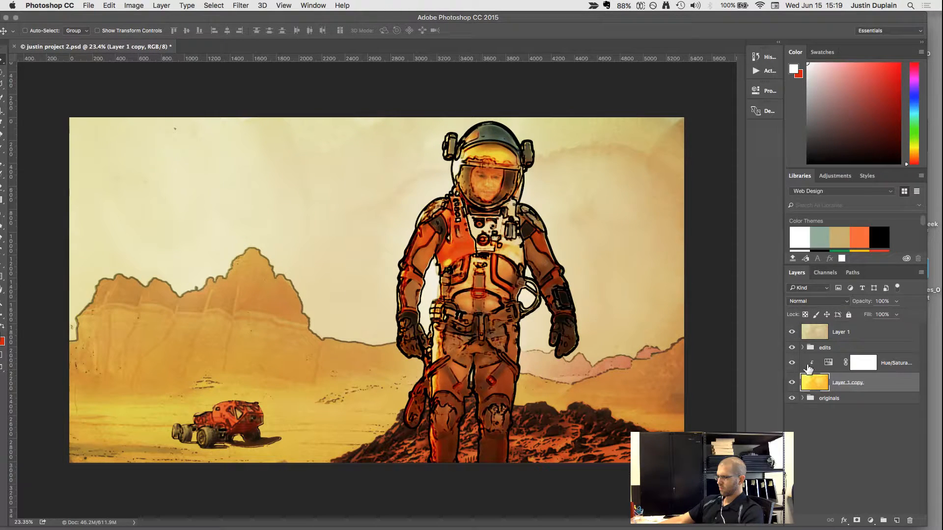
double_click(829, 365)
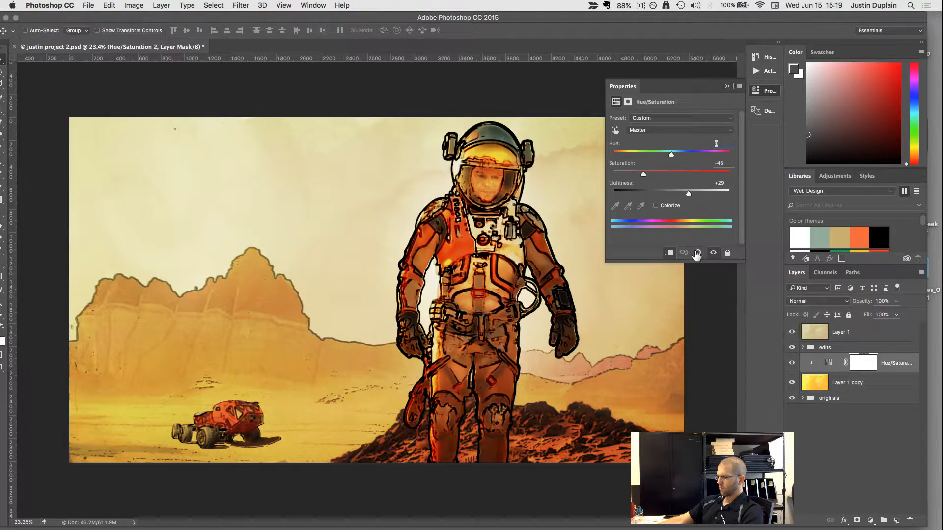
drag(640, 175, 667, 177)
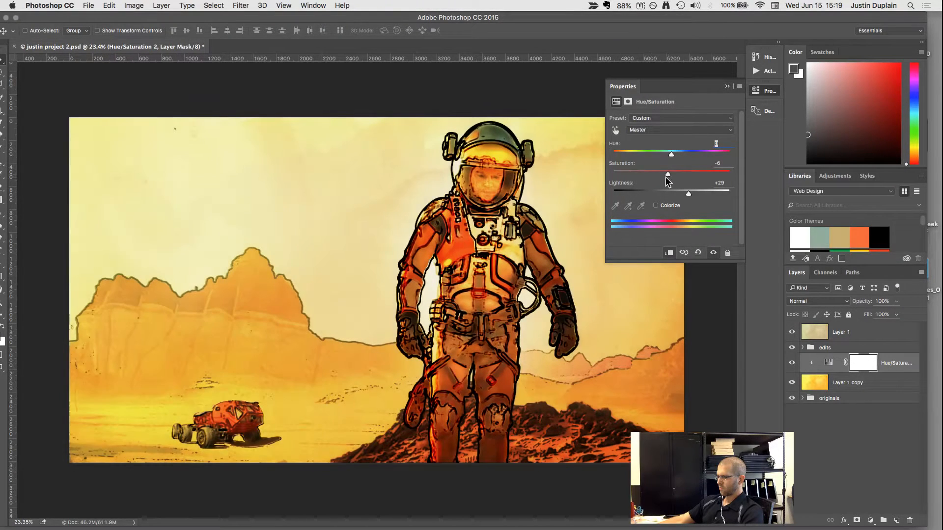
click(641, 175)
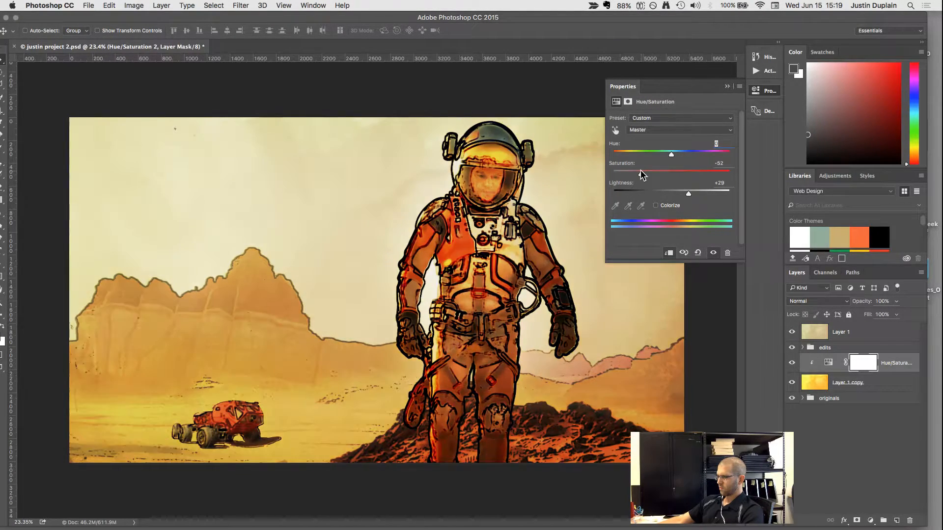
drag(640, 170, 637, 173)
click(726, 86)
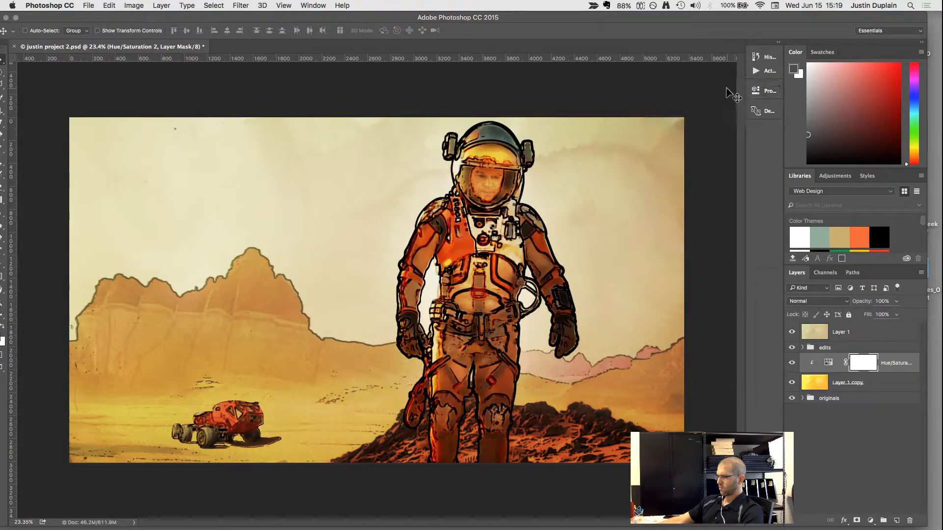
Raise the opacity of Layer 1 to 41% and compare the image with and without that layer.
click(792, 333)
click(792, 332)
double_click(811, 329)
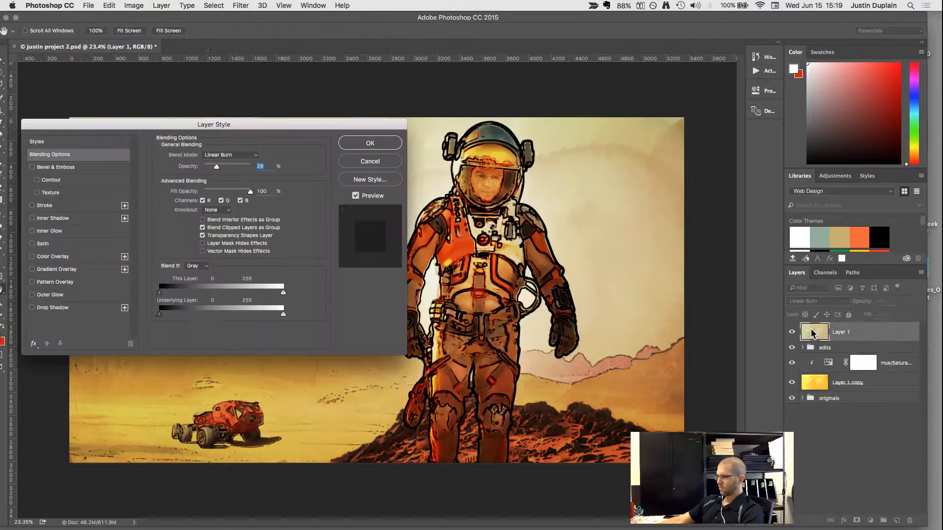
click(395, 166)
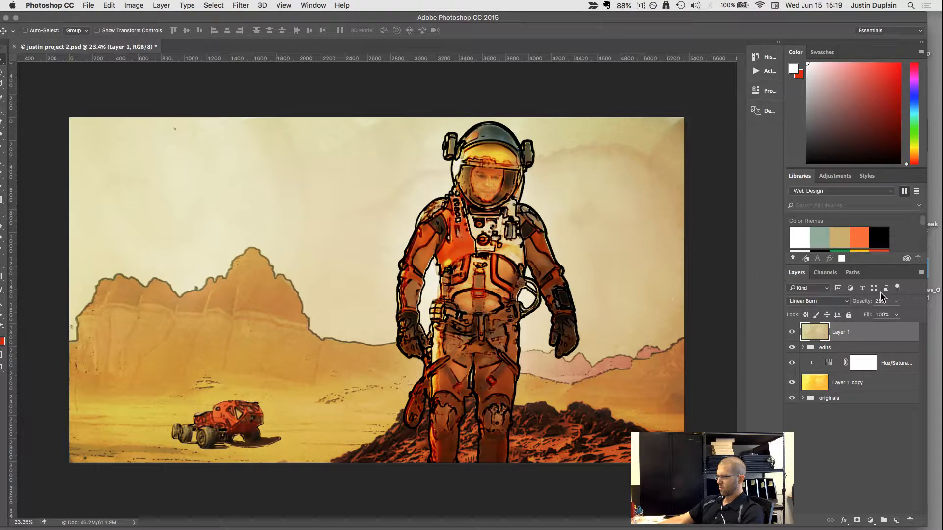
click(895, 301)
drag(894, 314, 891, 314)
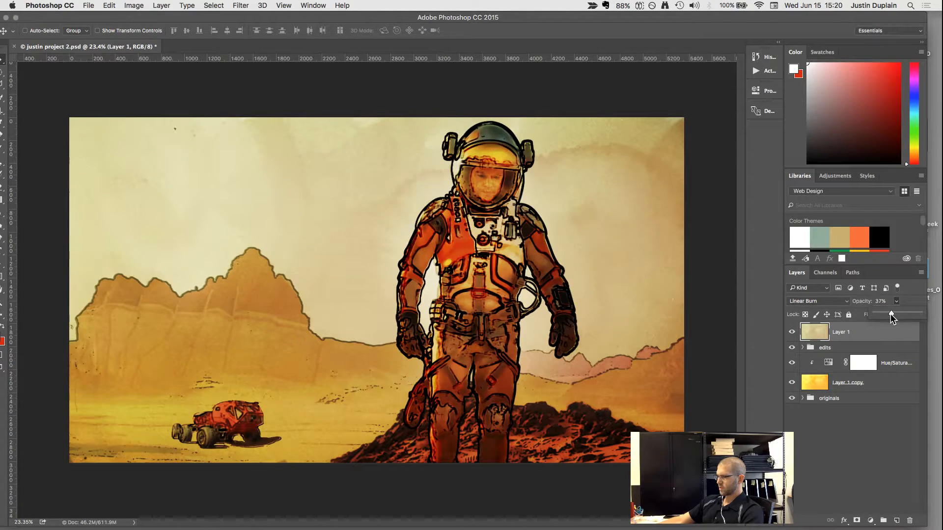
click(794, 334)
click(795, 334)
click(792, 333)
Try a Curves adjustment layer above Layer 1, shaping a gentle S-curve with darker shadows and brighter highlights.
click(870, 520)
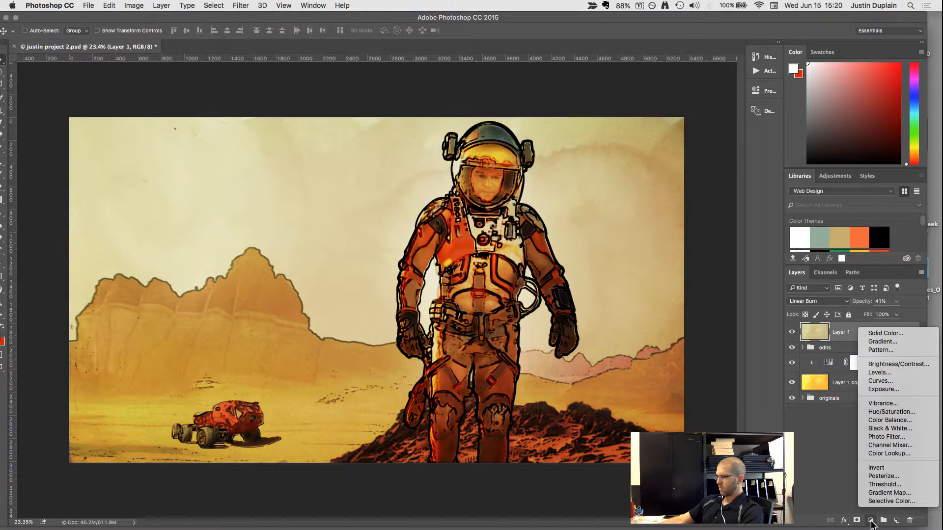
click(892, 366)
drag(707, 163, 682, 187)
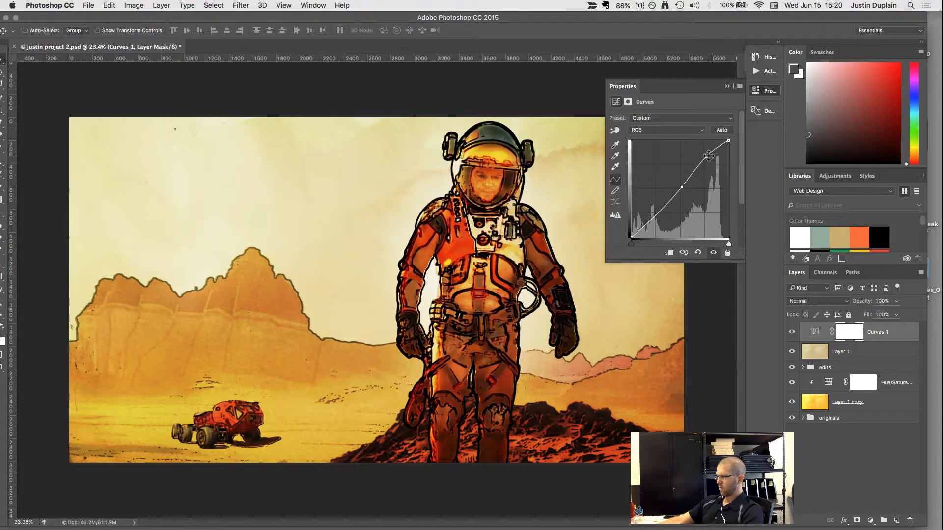
drag(709, 155, 708, 158)
click(645, 227)
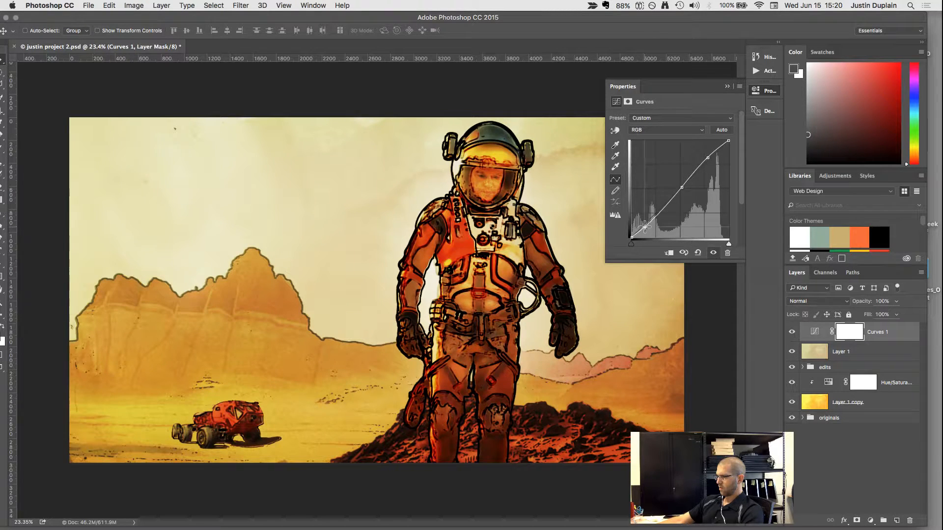
drag(645, 227, 647, 227)
drag(708, 158, 707, 155)
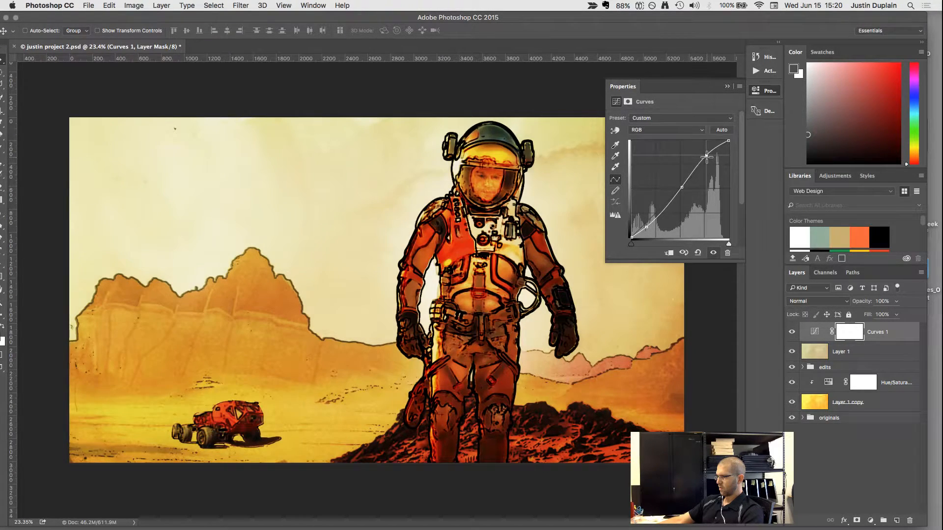
click(727, 86)
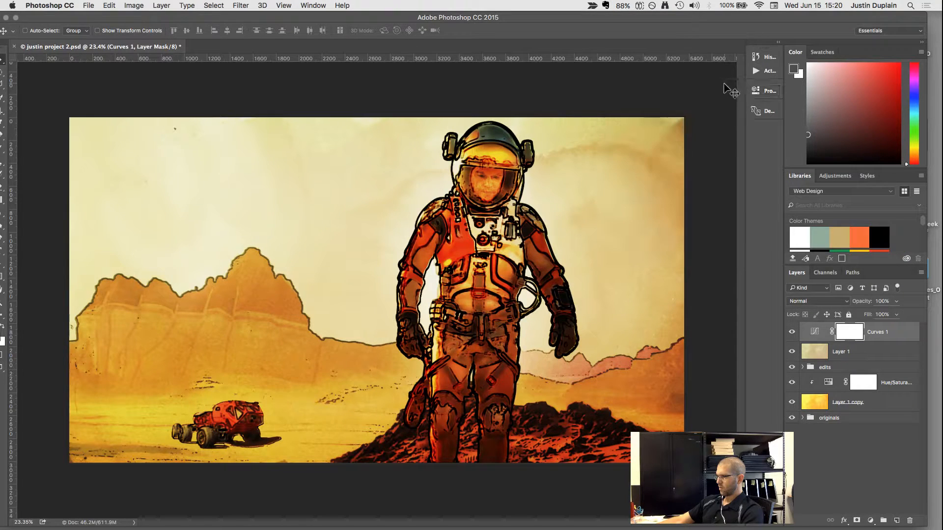
Lower the Curves 1 layer's opacity to 28%, hide the layer, and delete its layer mask.
click(896, 301)
drag(896, 314, 863, 313)
click(793, 337)
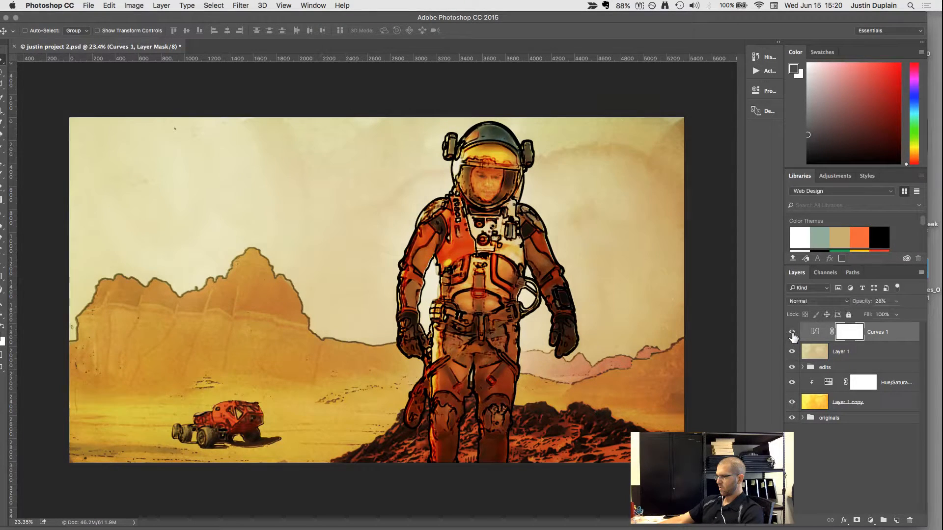
click(792, 338)
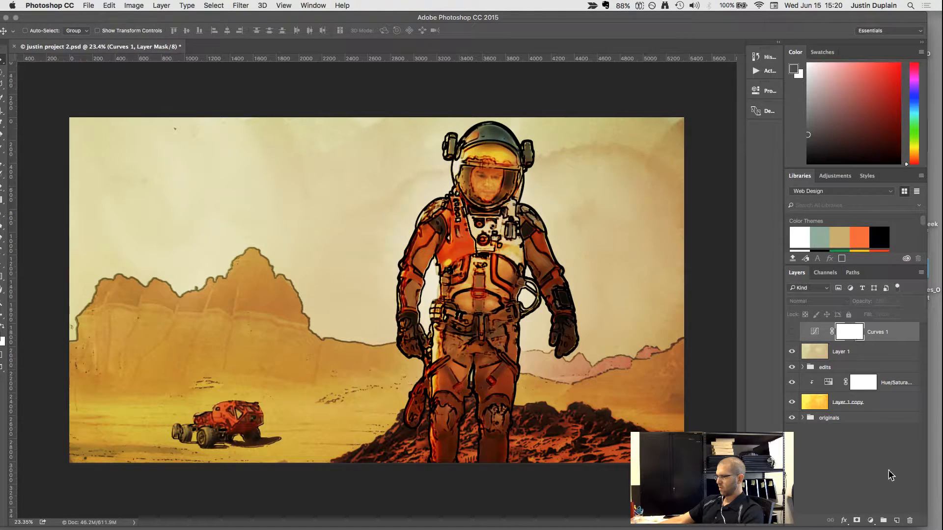
click(908, 522)
click(550, 185)
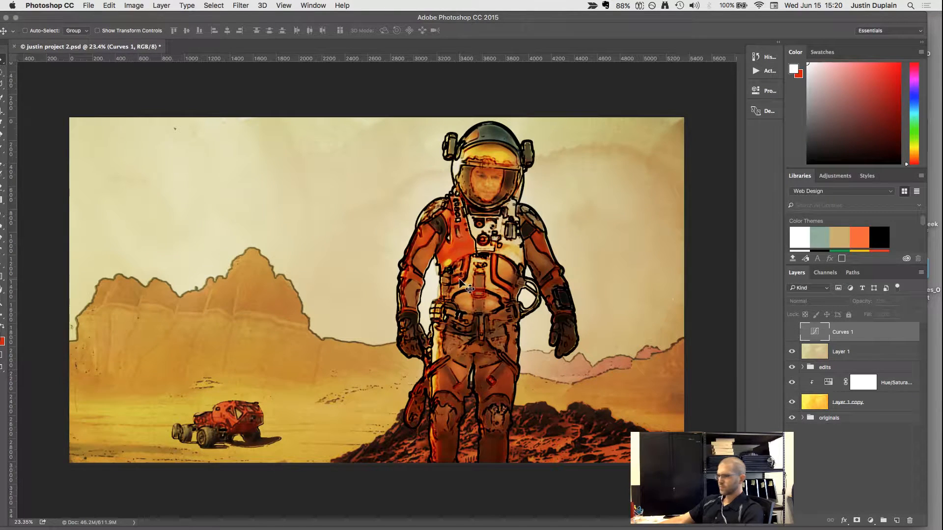
Duplicate the edits group.
scroll(459, 279, down, 3)
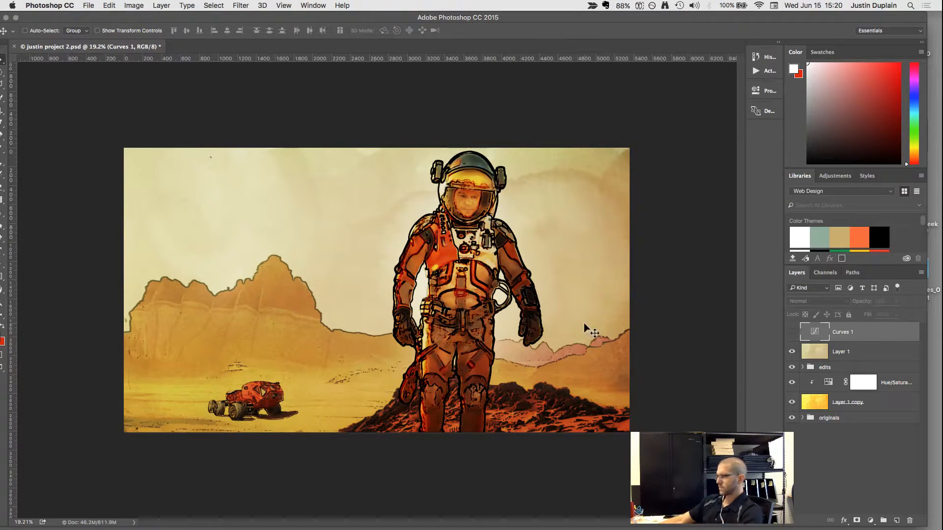
click(813, 368)
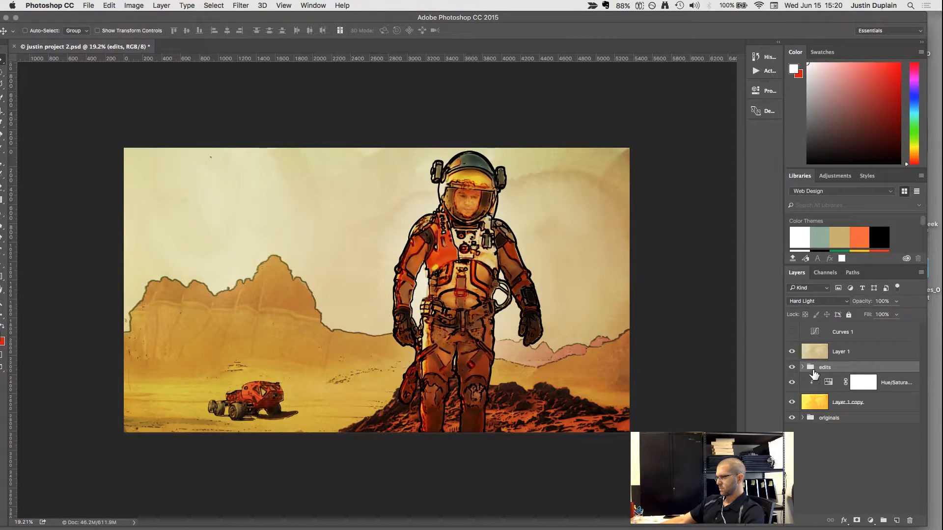
key(super+j)
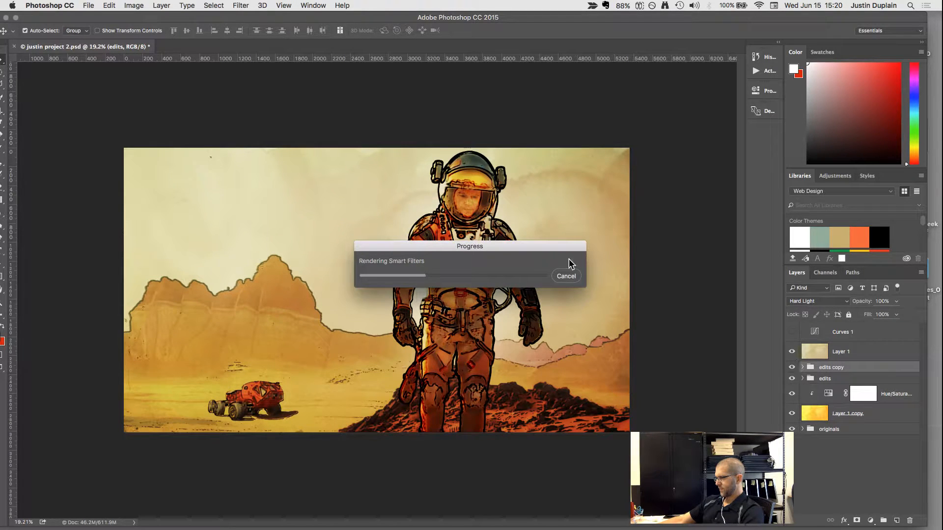
drag(507, 255, 466, 111)
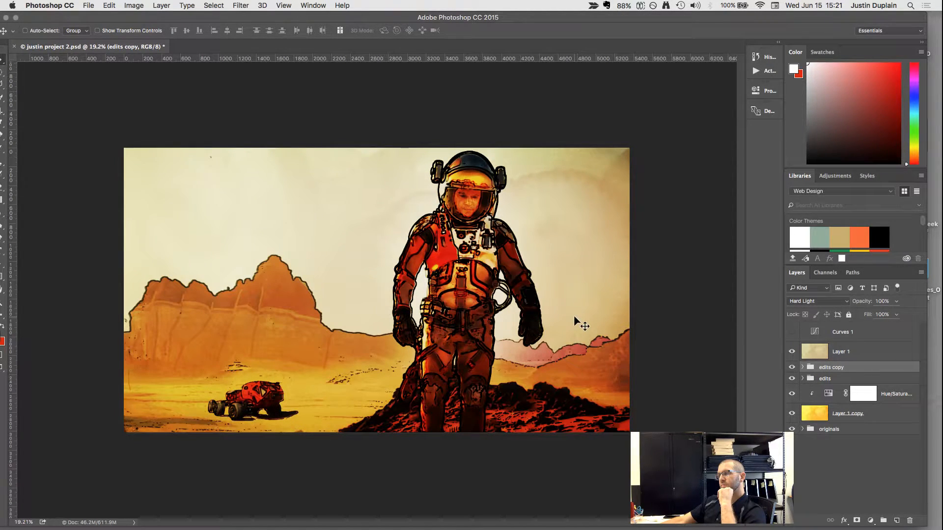
Move the edits copy group above Layer 1 and delete the hidden Curves 1 adjustment layer.
drag(814, 369, 815, 342)
click(835, 333)
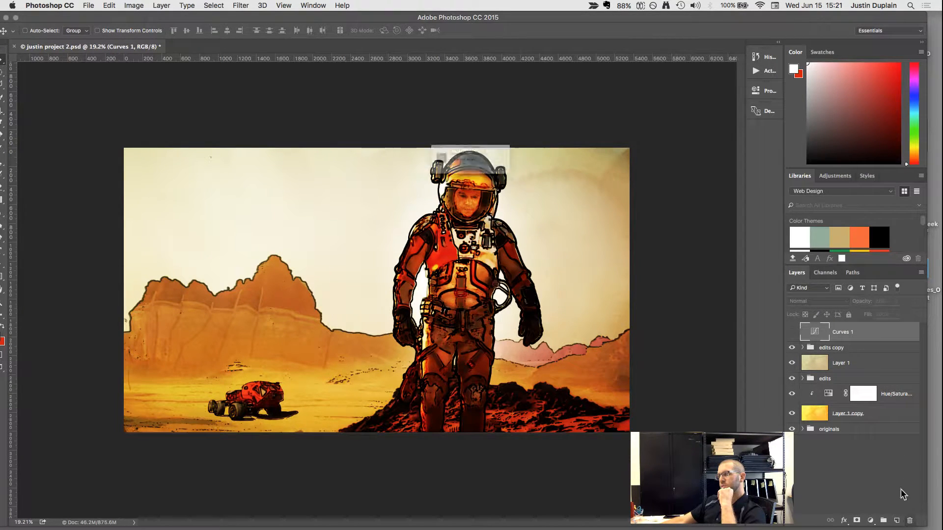
click(545, 182)
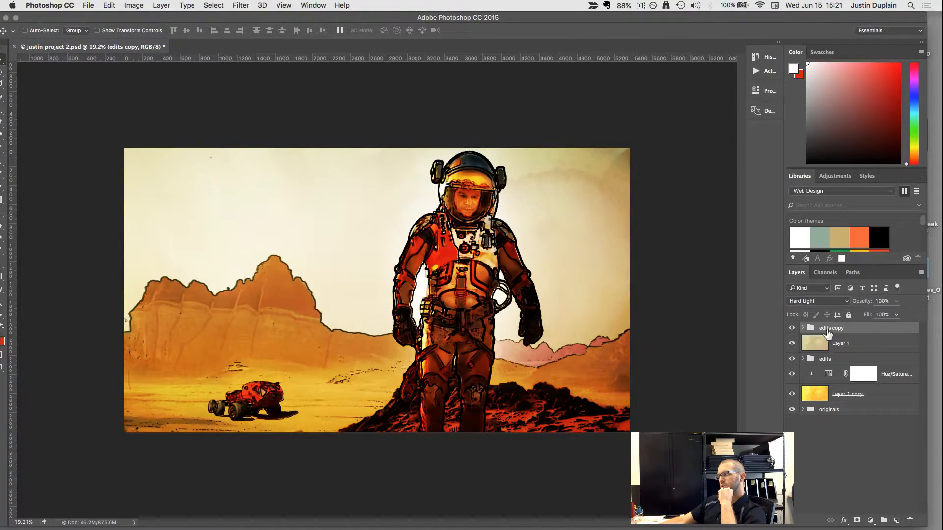
Set the edits copy group's blend mode to Pass Through and compare the image with and without the group.
click(842, 300)
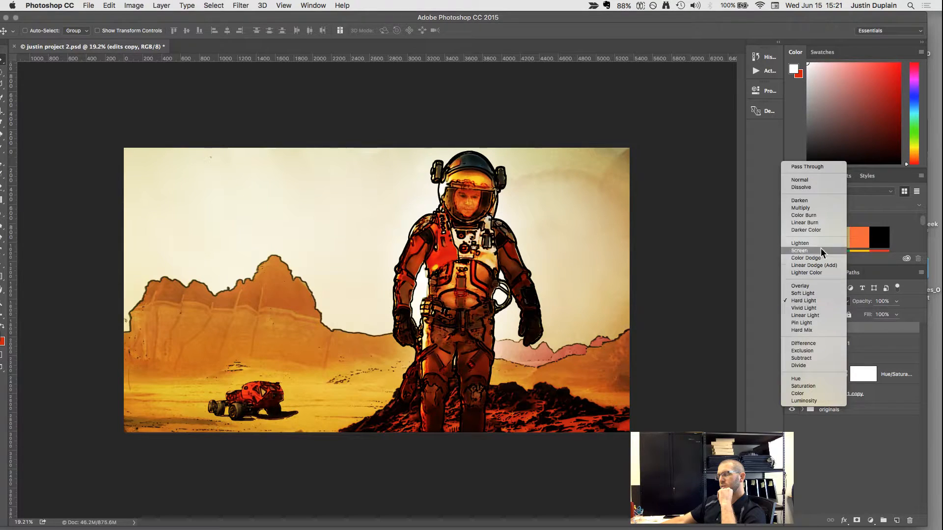
click(807, 166)
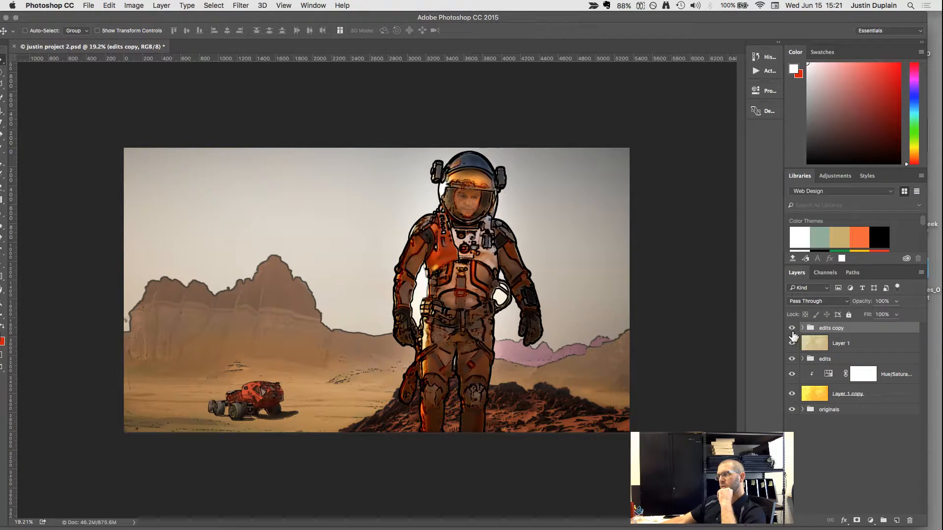
click(792, 328)
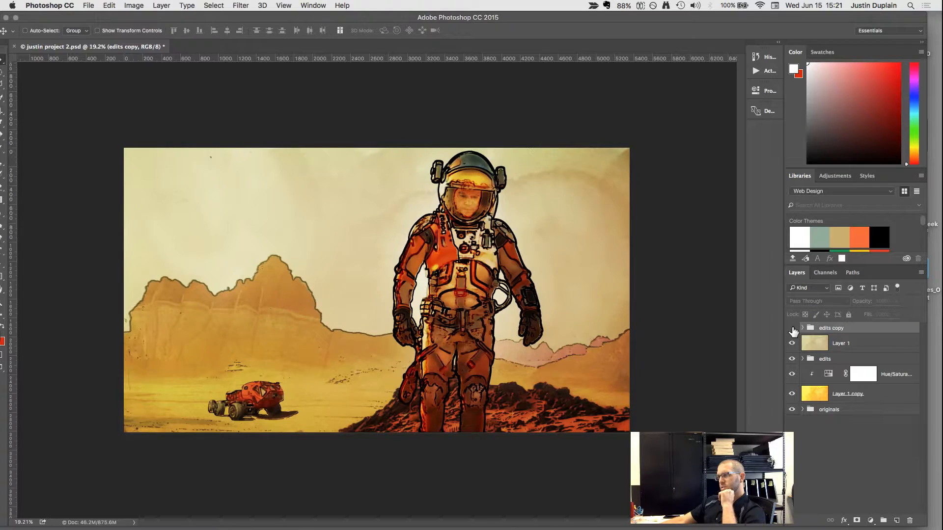
click(792, 328)
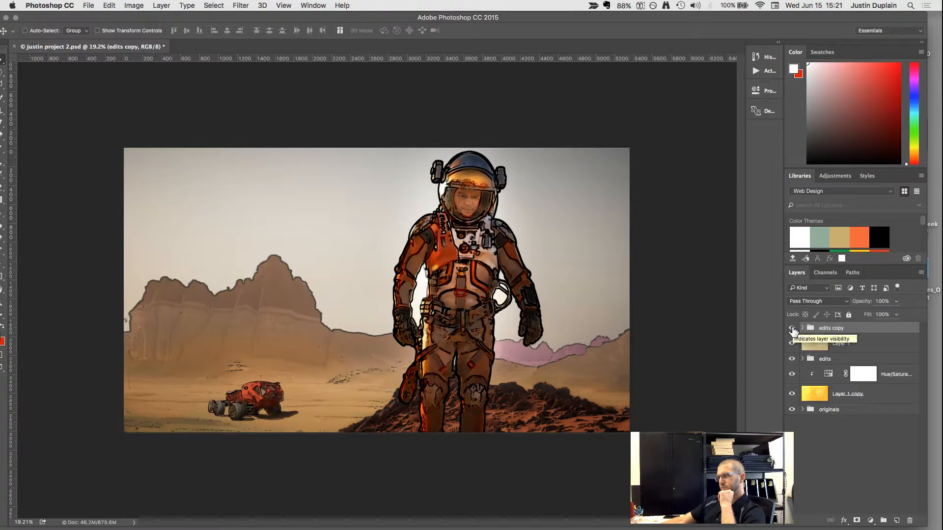
click(792, 329)
click(792, 328)
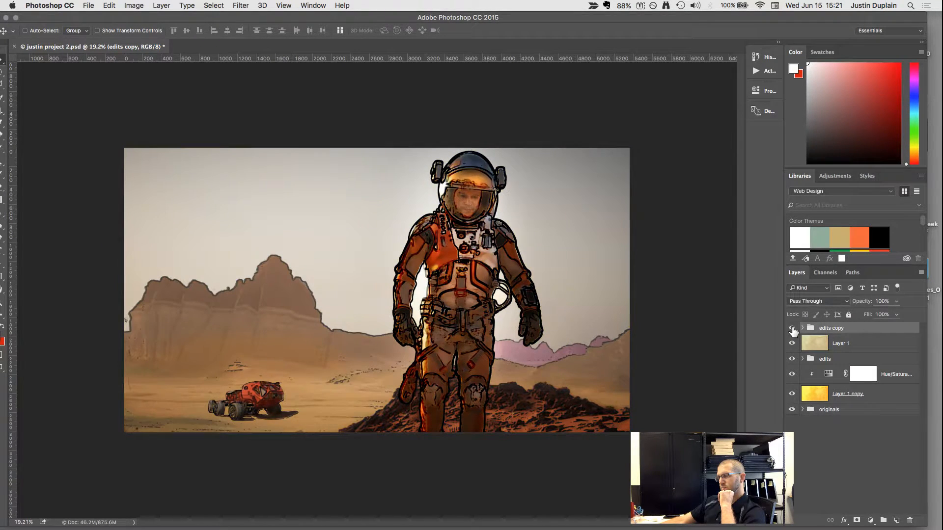
click(792, 328)
click(792, 328)
click(792, 329)
click(792, 328)
Merge the edits copy group into a single layer and compare the image with and without it.
click(170, 5)
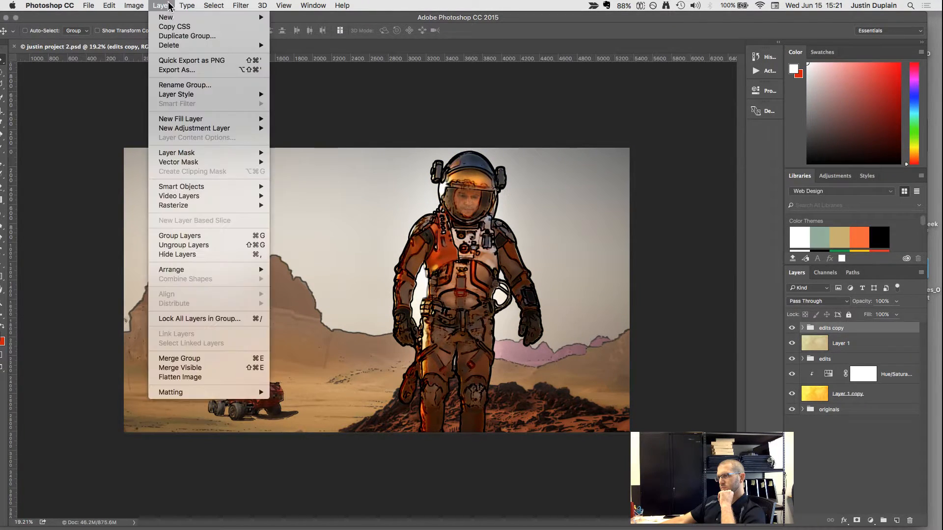
mouse_move(225, 202)
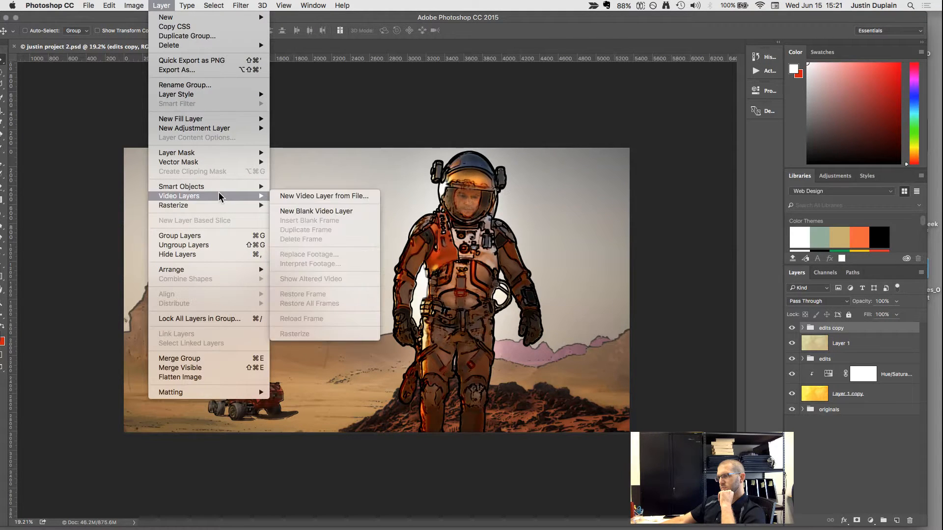
click(202, 371)
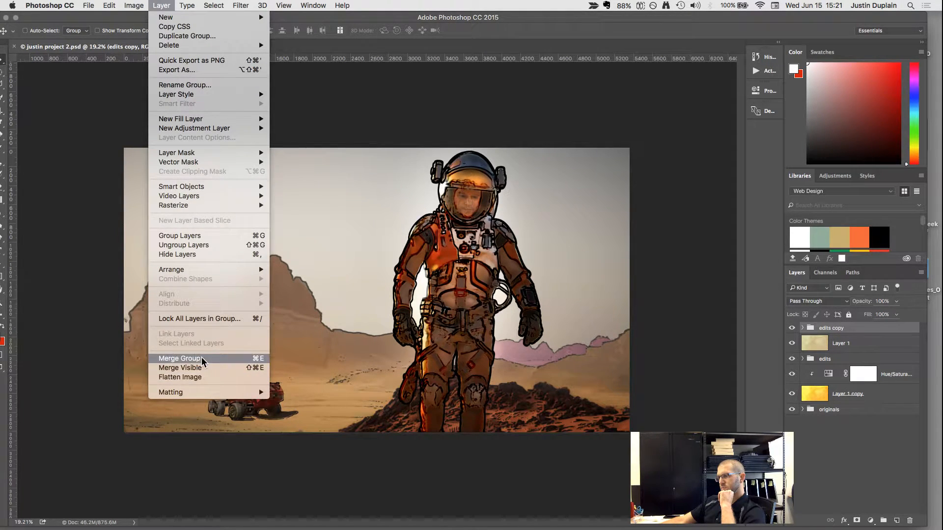
click(791, 332)
click(792, 332)
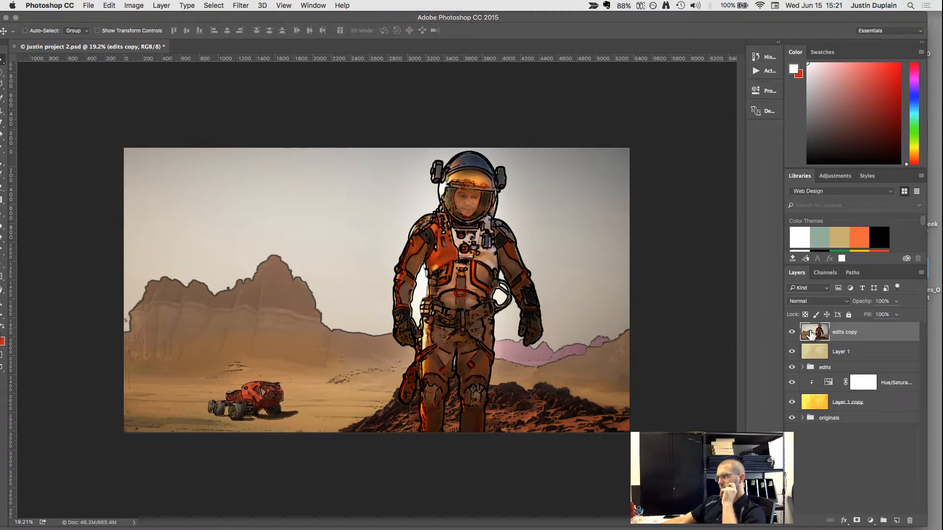
Lower the edits copy layer's opacity to 33% and compare the image with the layer shown and hidden.
click(896, 301)
drag(888, 313, 865, 313)
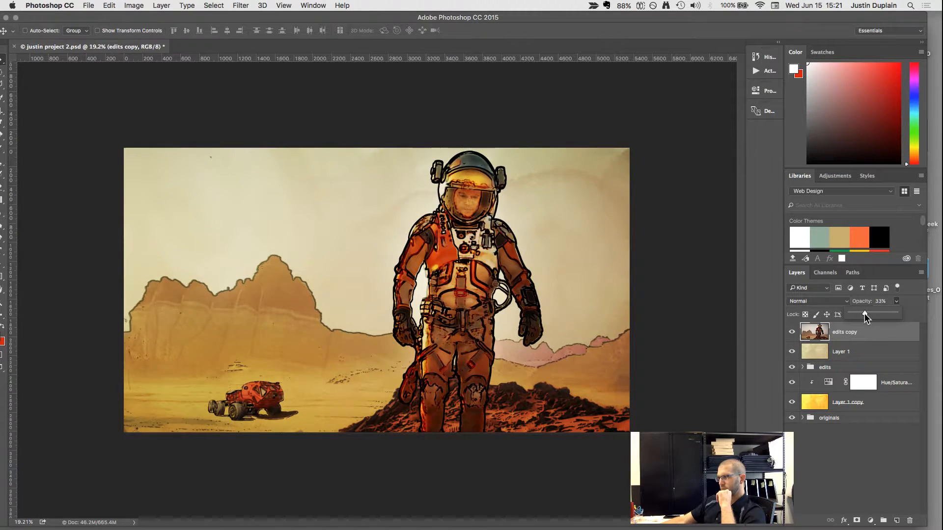
click(791, 334)
click(792, 334)
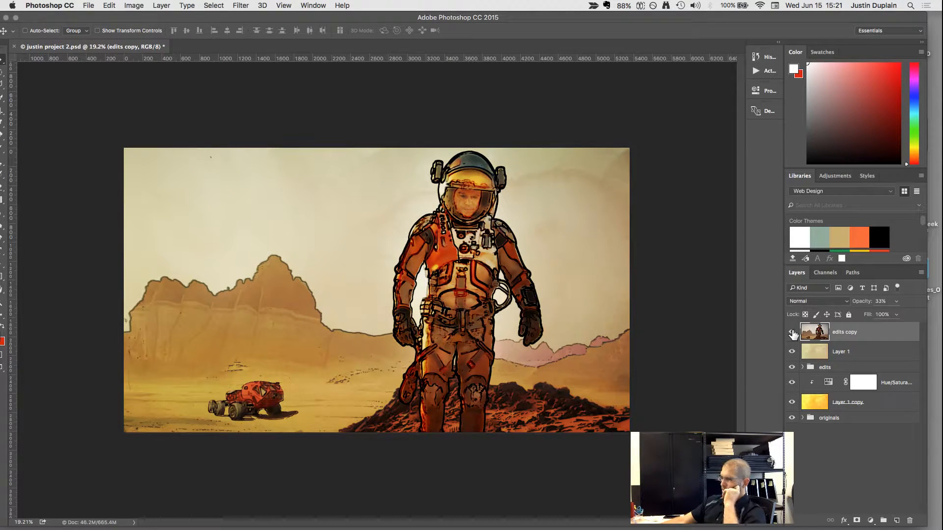
click(792, 334)
click(792, 334)
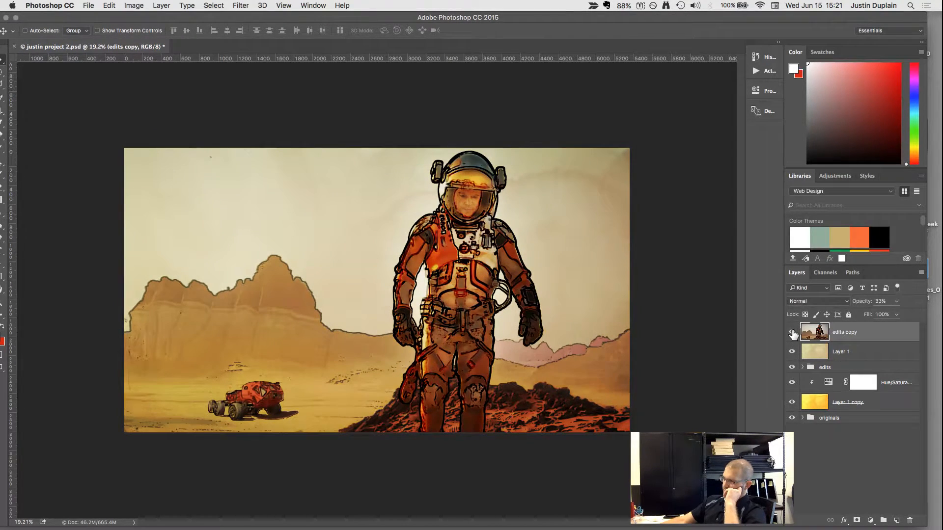
click(792, 334)
click(792, 334)
Rename the edits copy layer to "edits adjustment overlay".
double_click(842, 334)
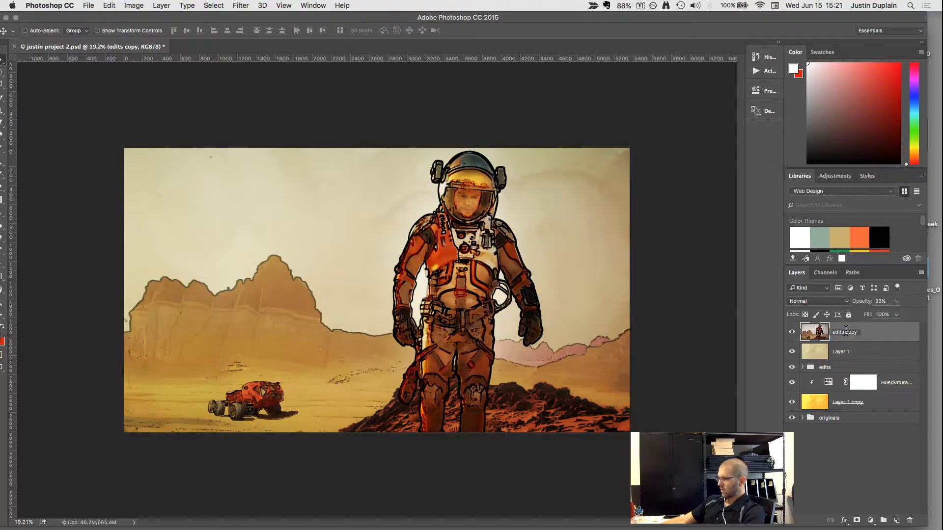
text(edits adjustme)
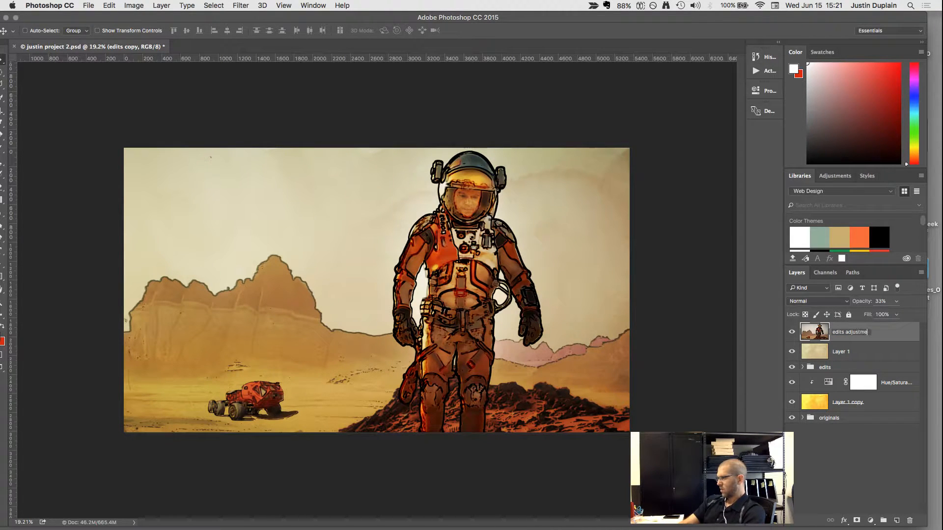
text(nt overlay)
key(Return)
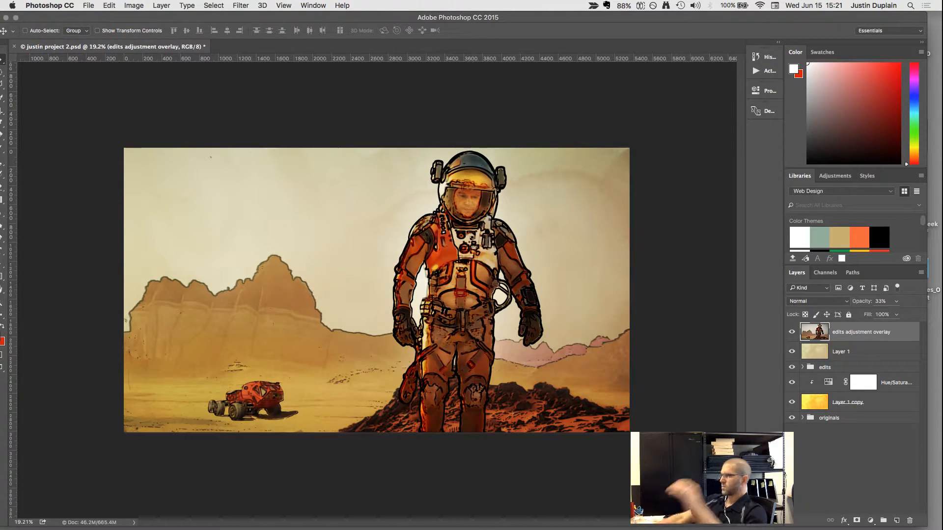
Examine the picture up close and as a whole, with and without the edits adjustment overlay layer.
click(791, 332)
click(791, 333)
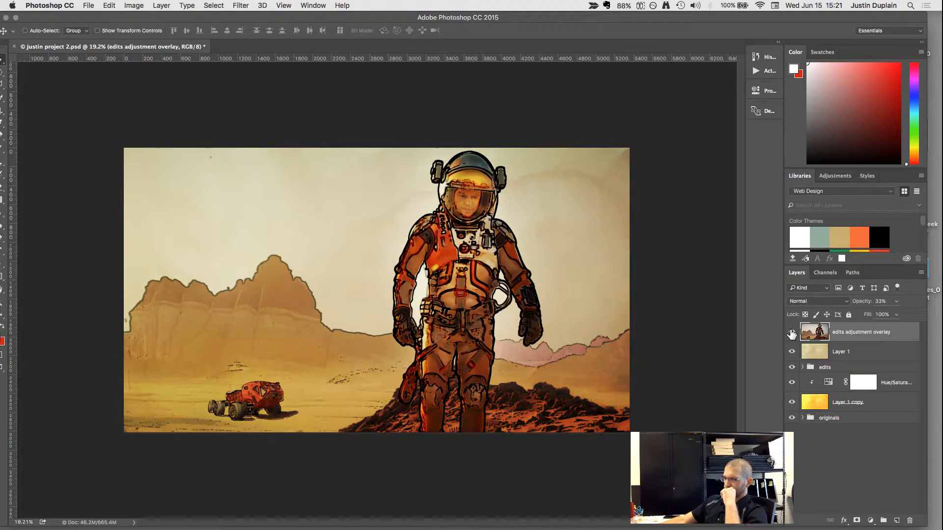
click(792, 333)
click(792, 333)
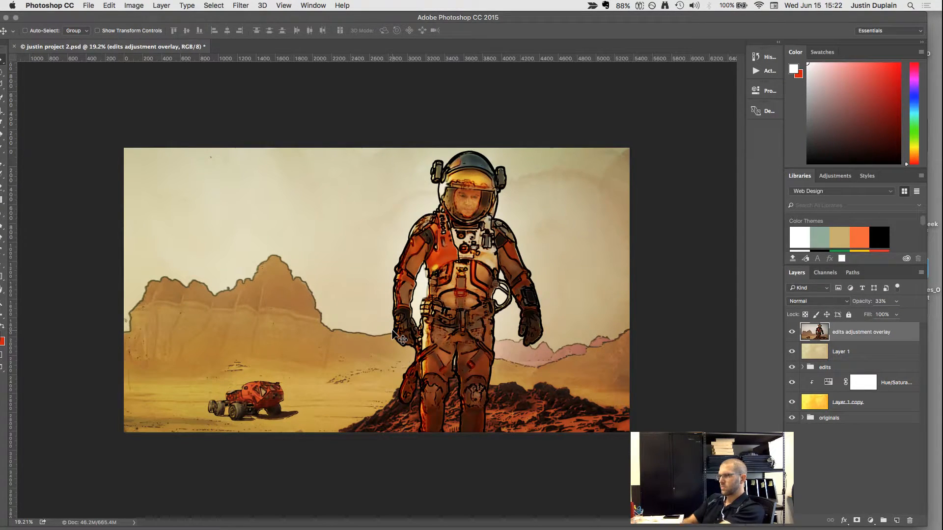
scroll(337, 227, up, 10)
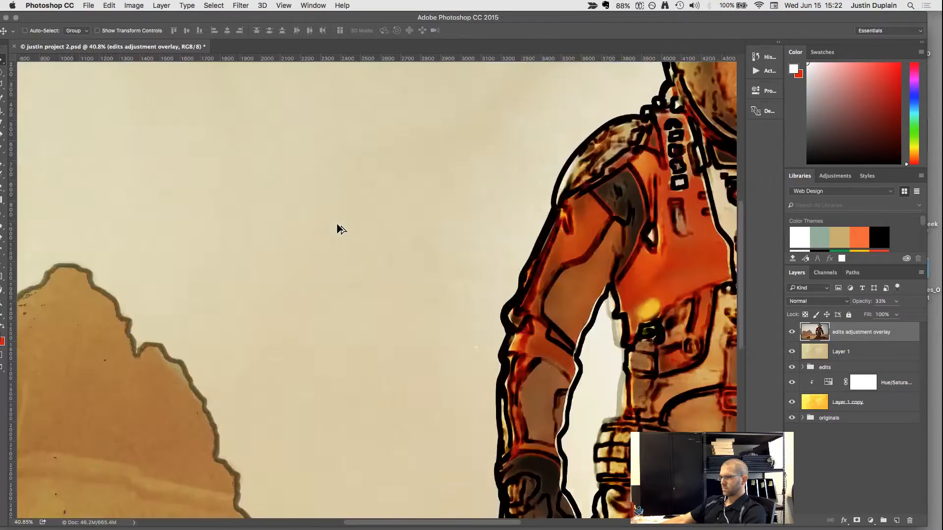
scroll(337, 227, down, 10)
scroll(336, 225, up, 3)
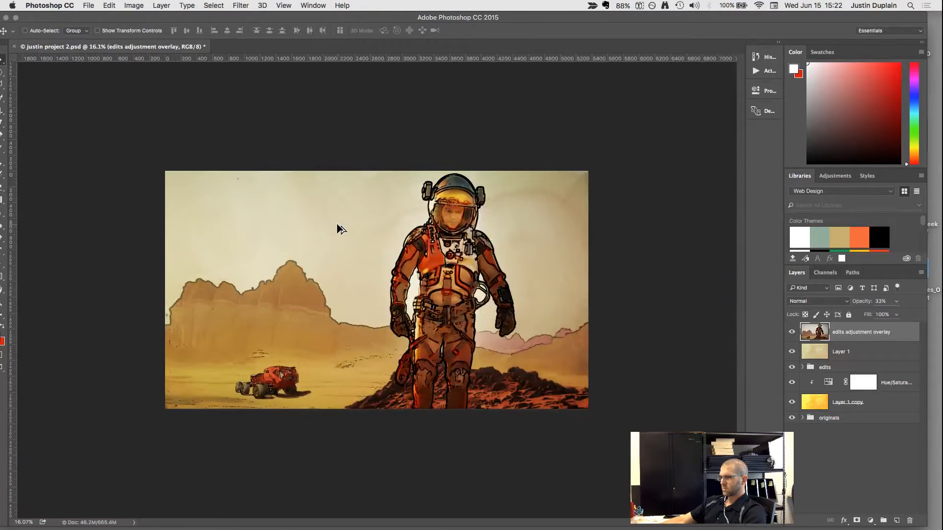
click(792, 335)
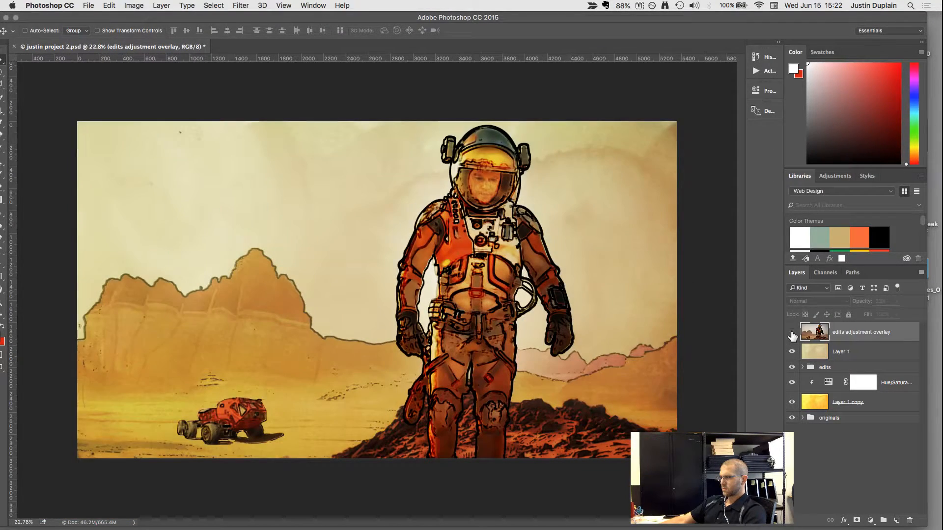
click(791, 335)
Set the edits adjustment overlay layer's opacity to 40% and compare the image with and without it.
drag(891, 312, 921, 319)
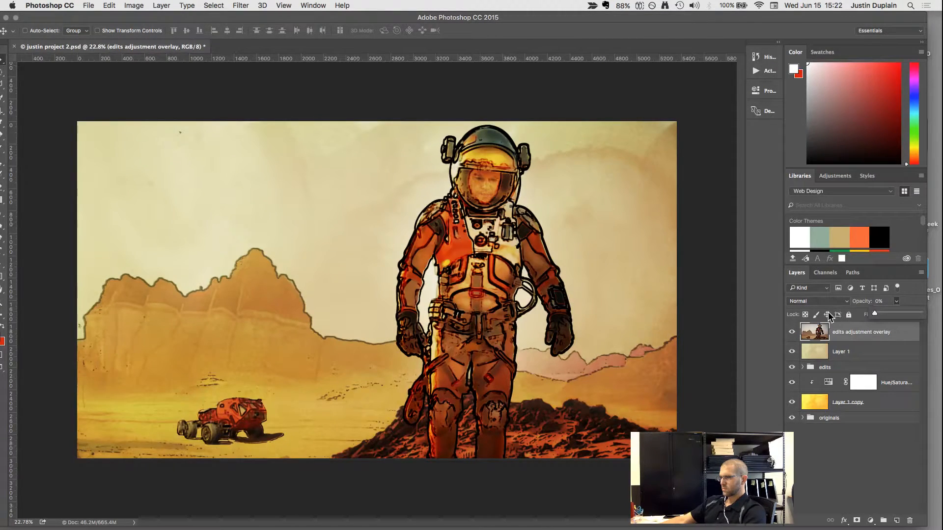
mouse_move(876, 314)
mouse_down()
mouse_move(906, 315)
mouse_move(889, 315)
mouse_up()
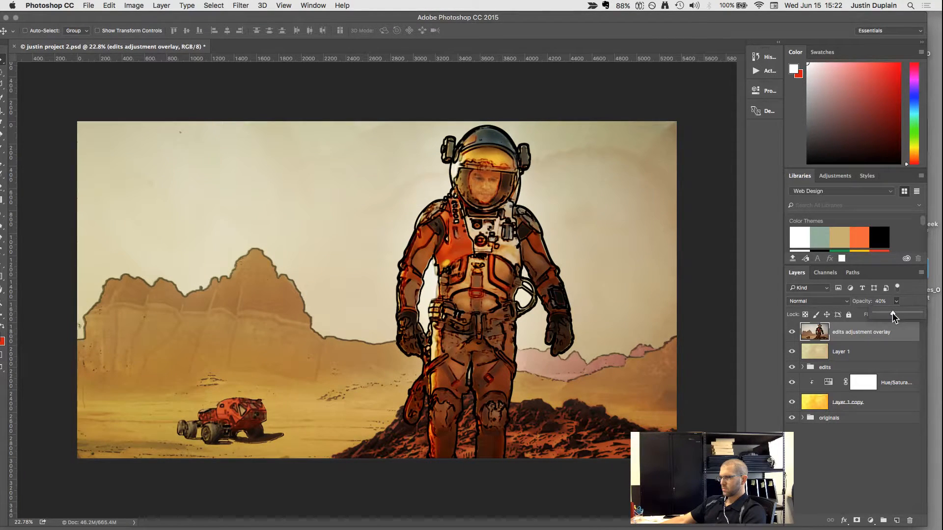
click(791, 332)
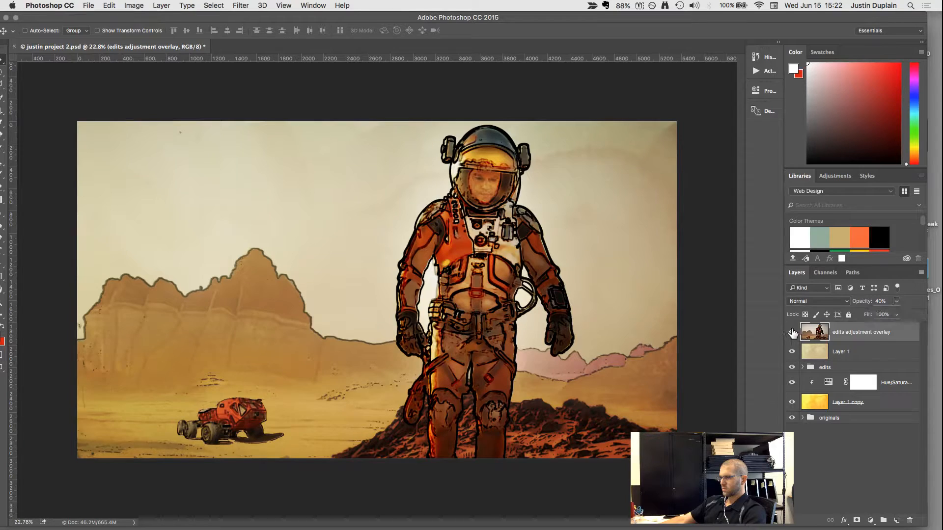
click(792, 333)
click(792, 333)
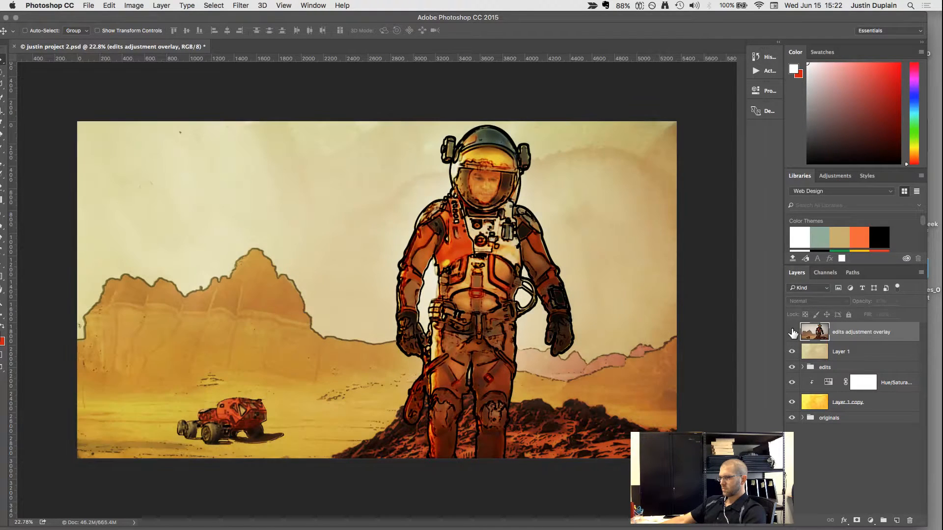
click(792, 333)
click(792, 333)
click(792, 333)
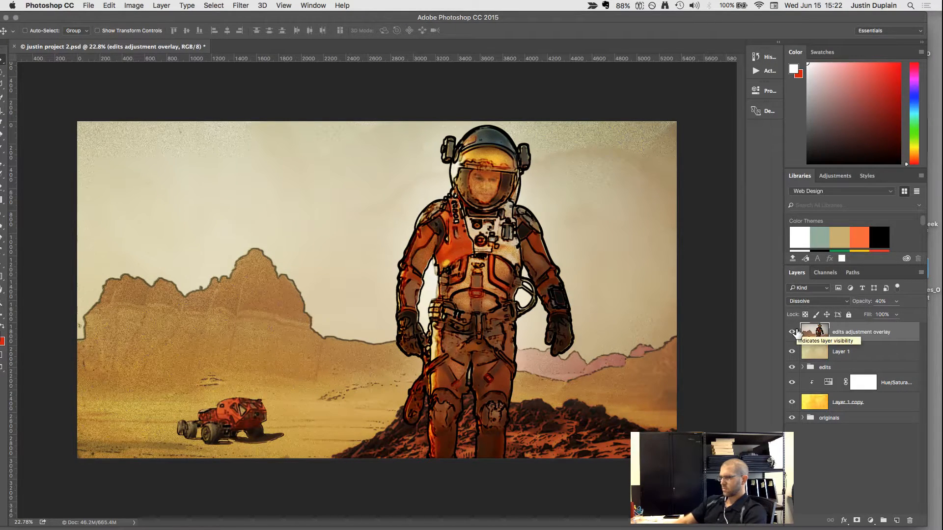
Cycle through the blend modes on the edits adjustment overlay layer, choose Saturation, and compare the image with and without the layer.
key(alt+shift+m)
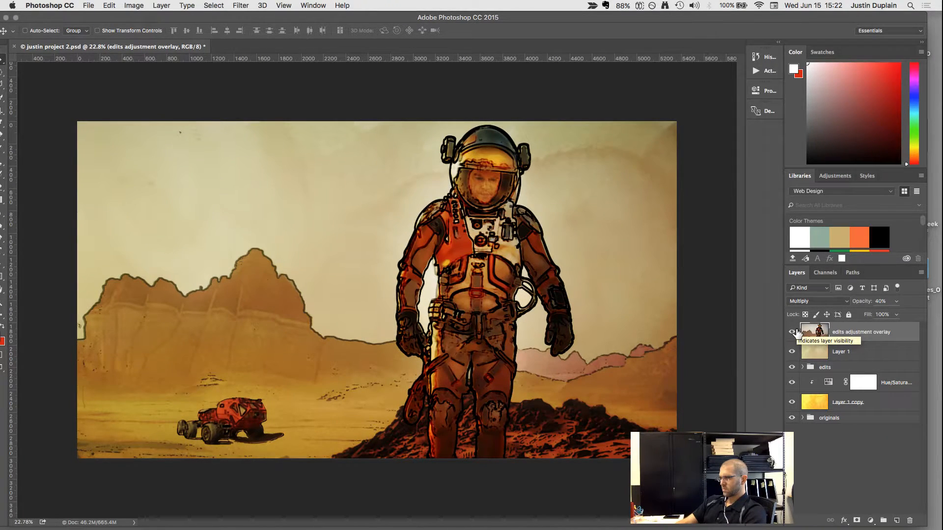
key(shift+plus)
key(shift+plus)
key(shift+plus)
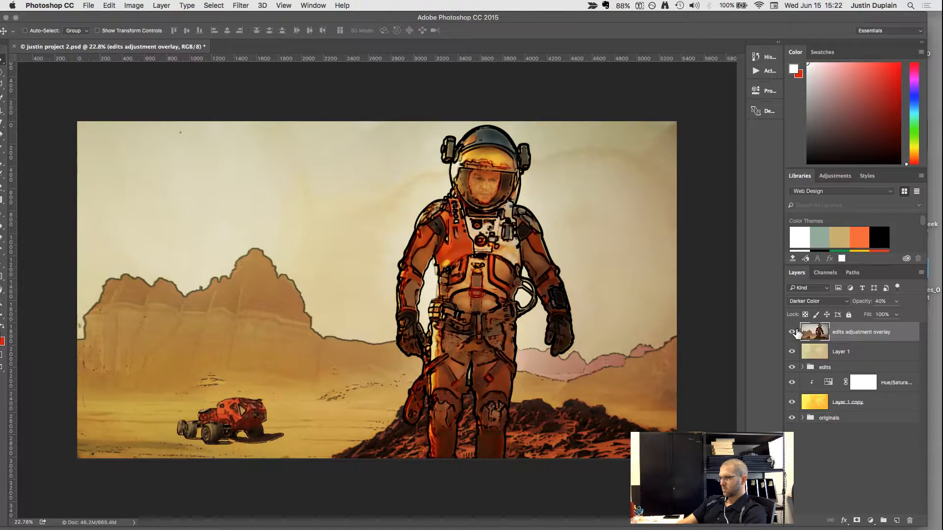
key(shift+minus)
key(shift+plus)
key(shift+plus)
key(shift+plus)
key(shift+plus)
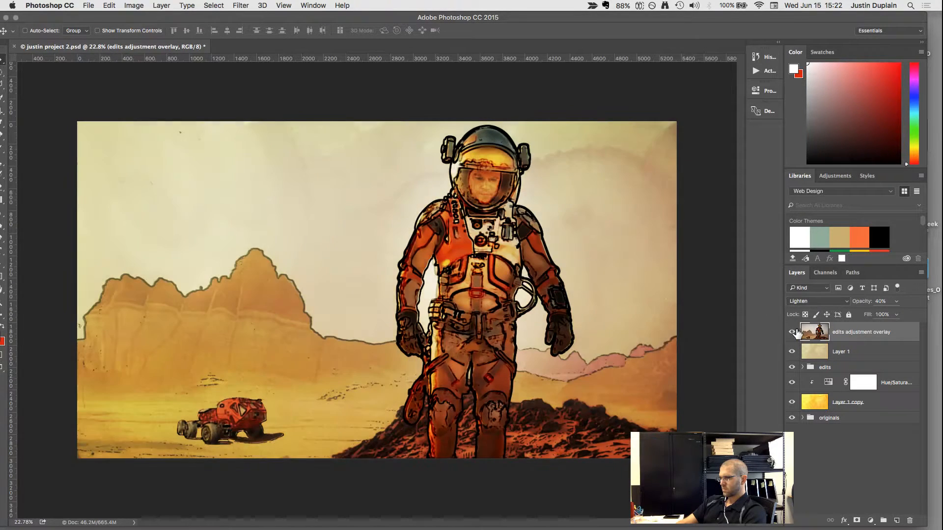
key(shift+plus)
key(shift+plus)
key(shift+plus)
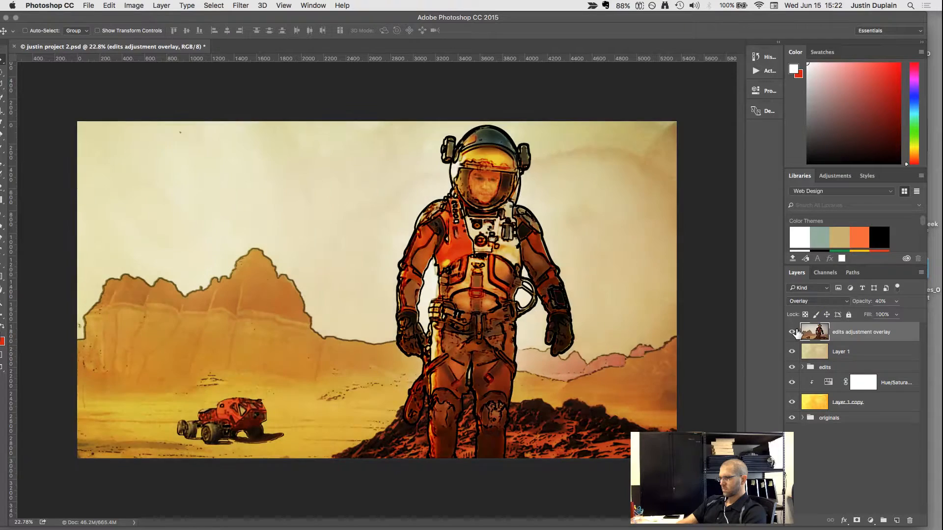
key(shift+minus)
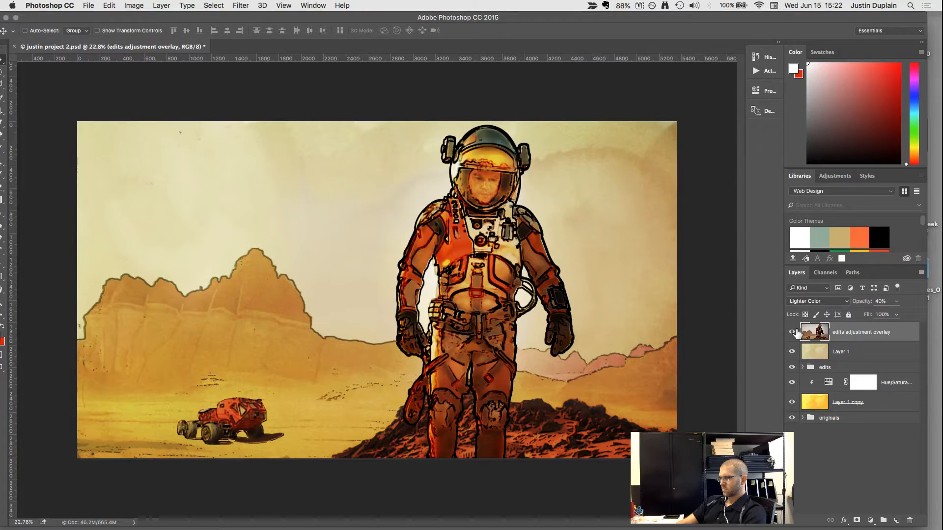
key(shift+plus)
key(shift+plus)
key(shift+plus)
key(shift+plus)
key(shift+plus)
key(shift+plus)
key(shift+plus)
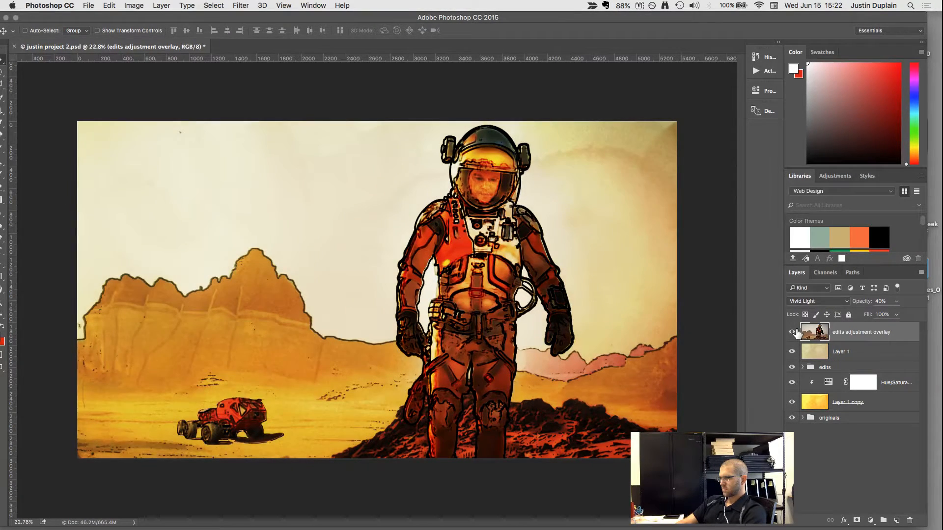
key(shift+plus)
key(shift+plus)
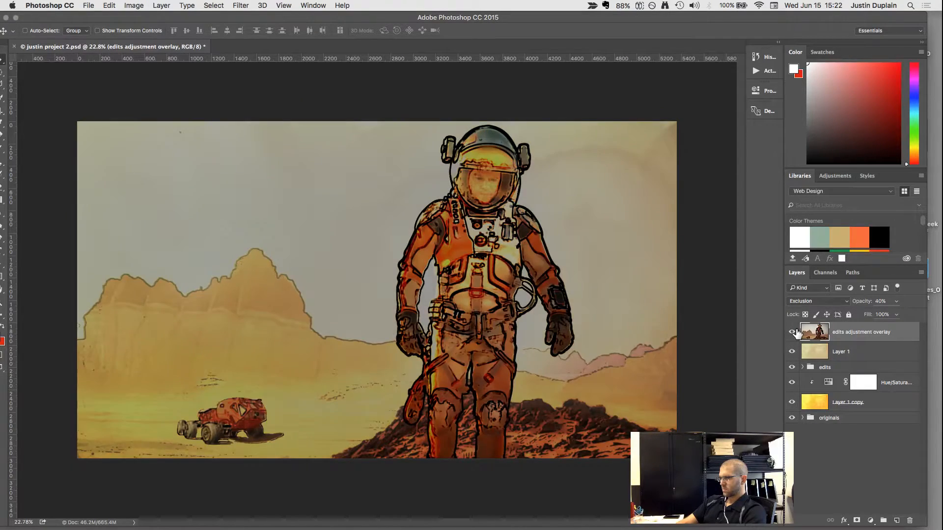
key(shift+plus)
key(shift+minus)
key(shift+plus)
key(shift+plus)
key(shift+plus)
key(shift+plus)
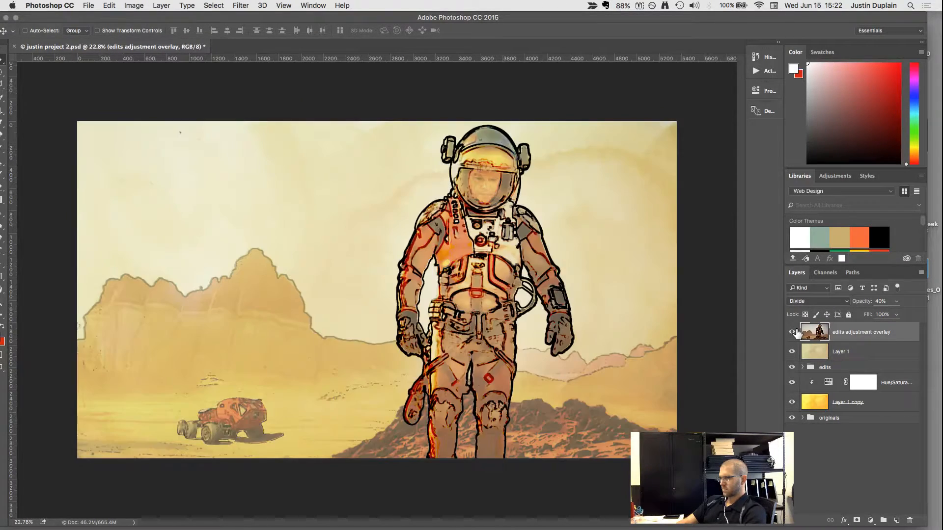
key(shift+plus)
key(shift+plus)
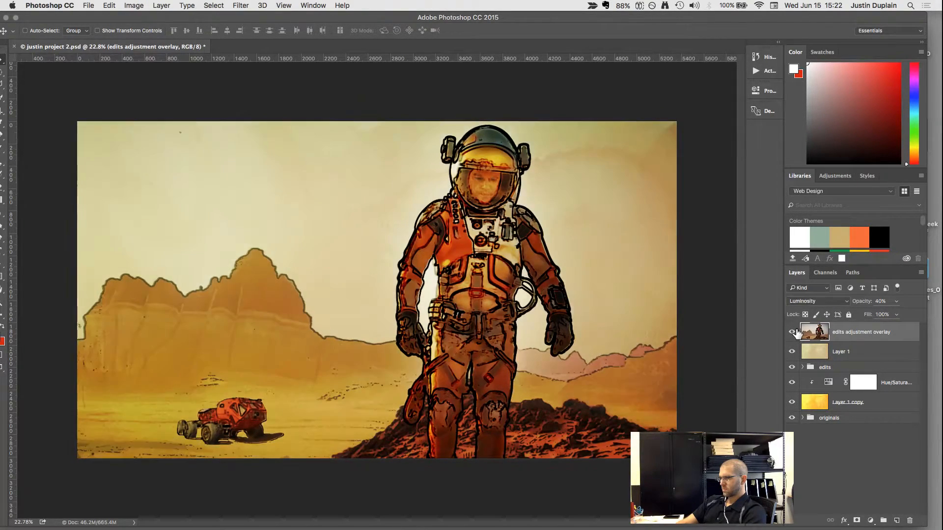
key(shift+minus)
key(shift+minus)
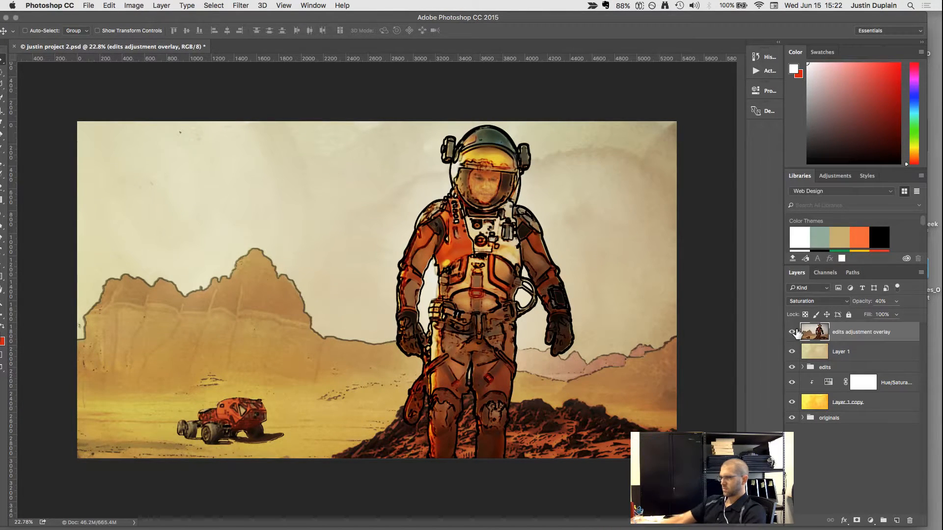
click(792, 333)
click(793, 333)
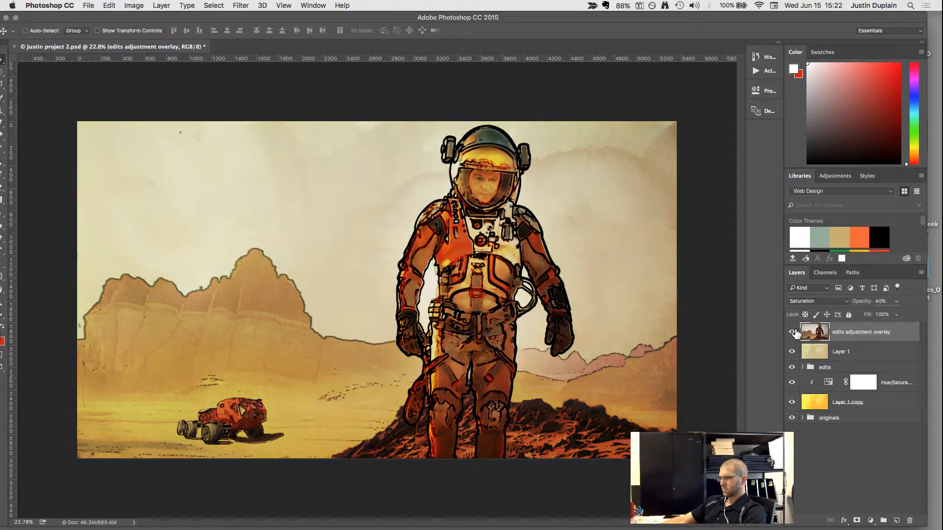
Set the Saturation-blended overlay layer's opacity to 60%, checking the image with the layer shown and hidden.
click(895, 300)
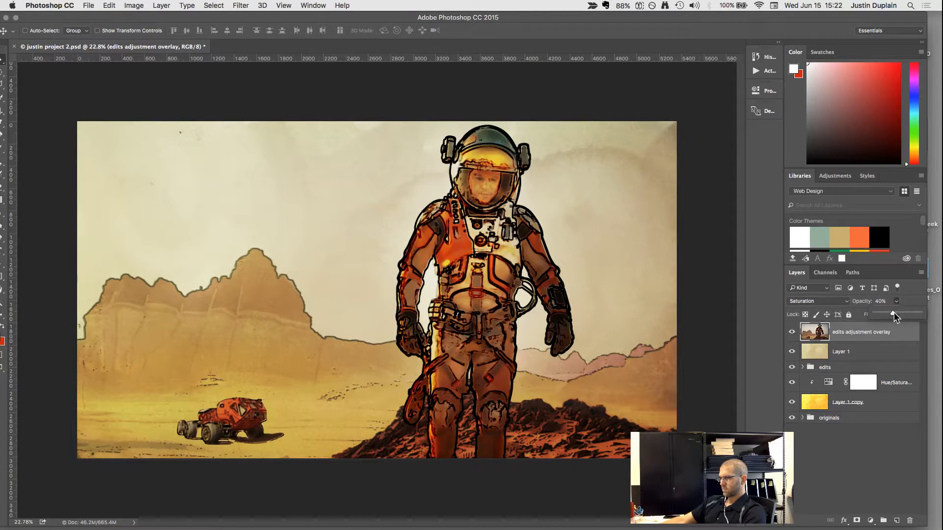
drag(901, 313, 928, 312)
mouse_move(888, 314)
mouse_down()
mouse_move(880, 315)
mouse_move(890, 314)
mouse_up()
click(791, 332)
click(791, 331)
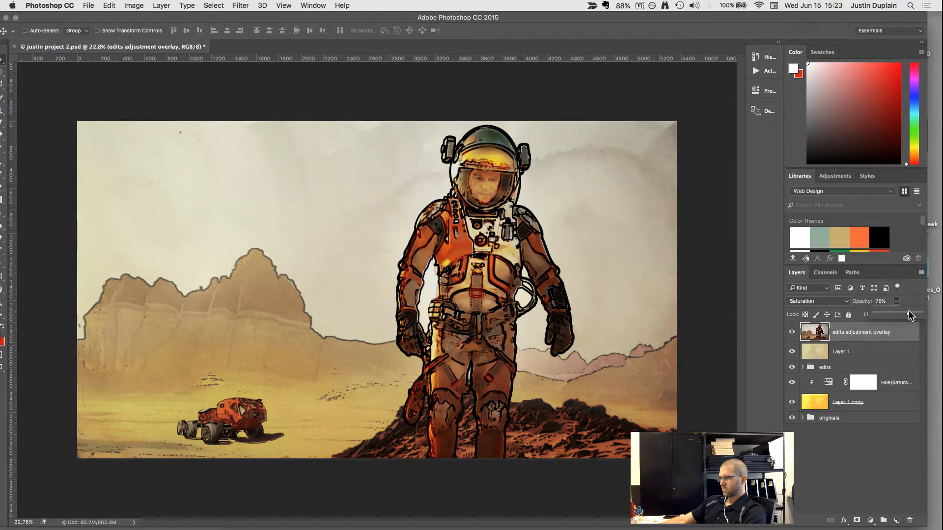
drag(908, 311, 892, 311)
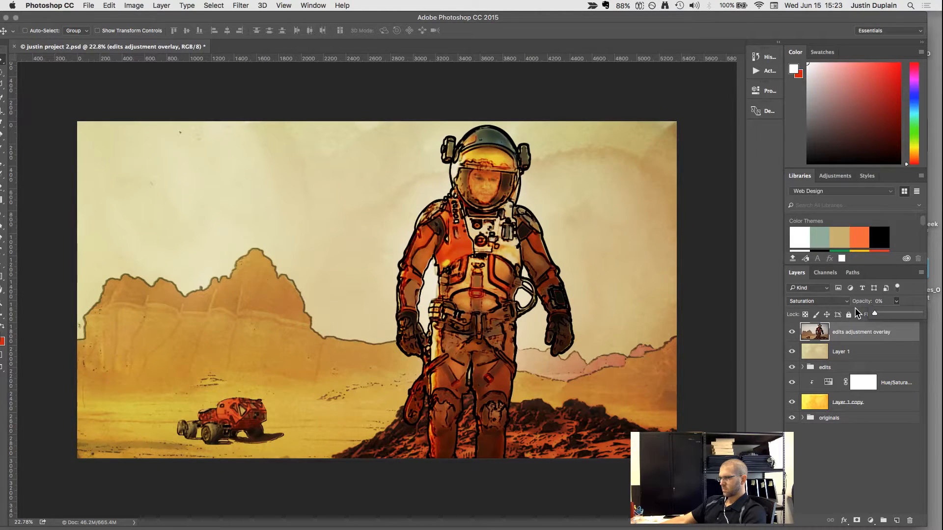
drag(877, 311, 901, 314)
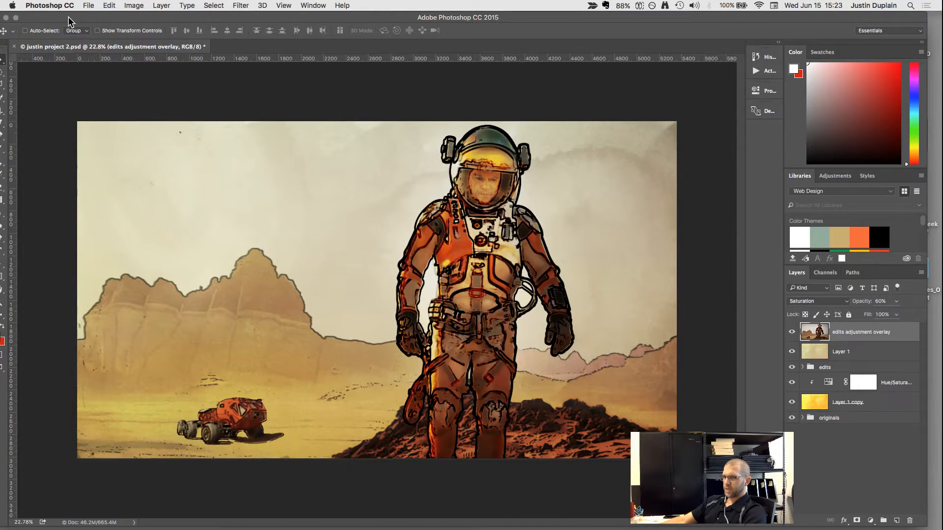
Select the sky around the mountains and the astronaut with the Quick Selection tool.
drag(69, 18, 94, 18)
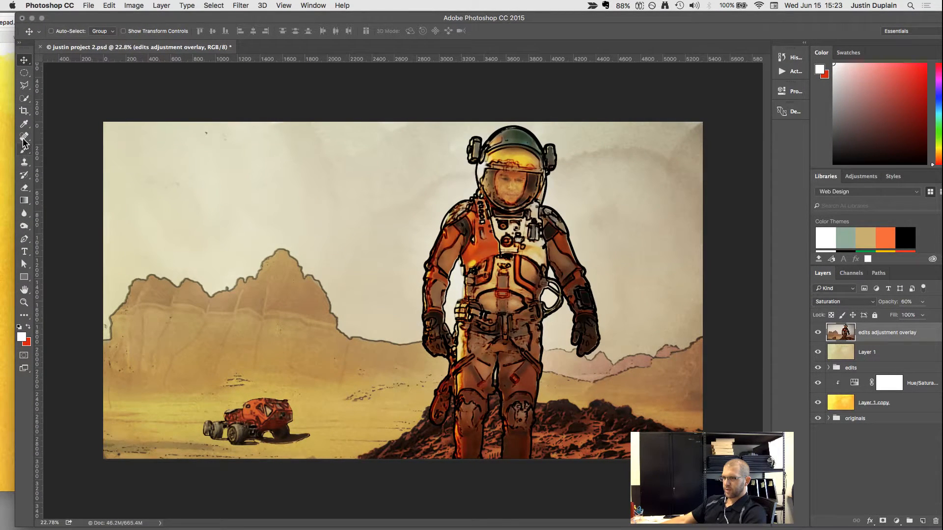
click(24, 99)
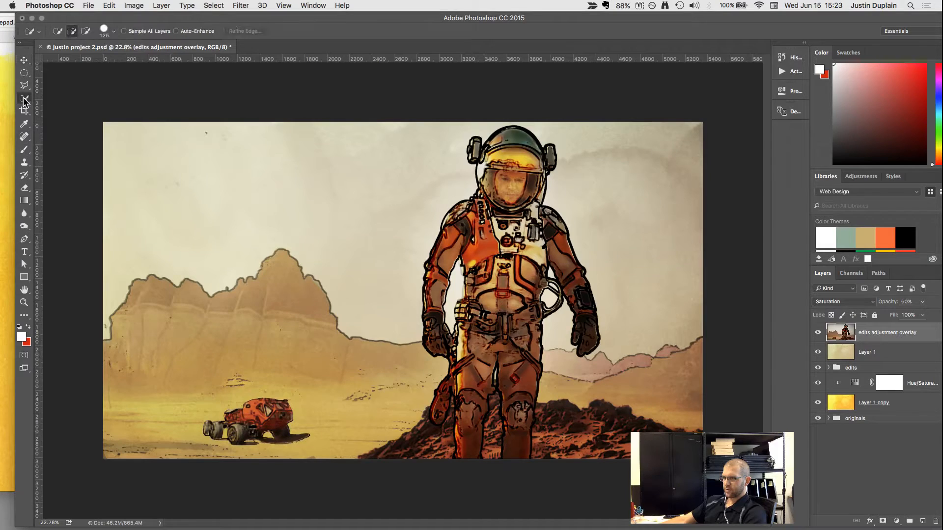
drag(137, 160, 324, 160)
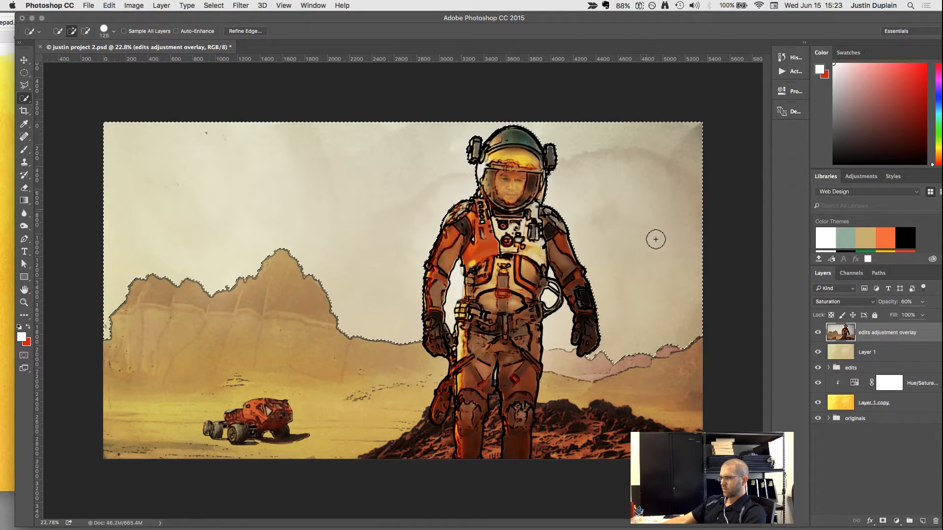
mouse_move(663, 271)
mouse_down()
mouse_move(627, 287)
mouse_move(549, 348)
mouse_up()
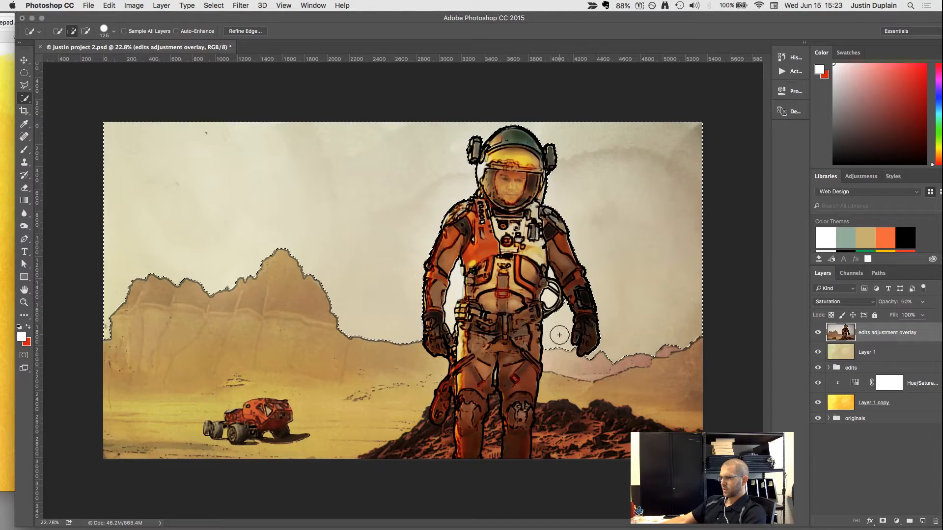
Reduce the Quick Selection brush to 25 and add the small sky gaps beside the astronaut's arms and waist to the selection.
click(461, 291)
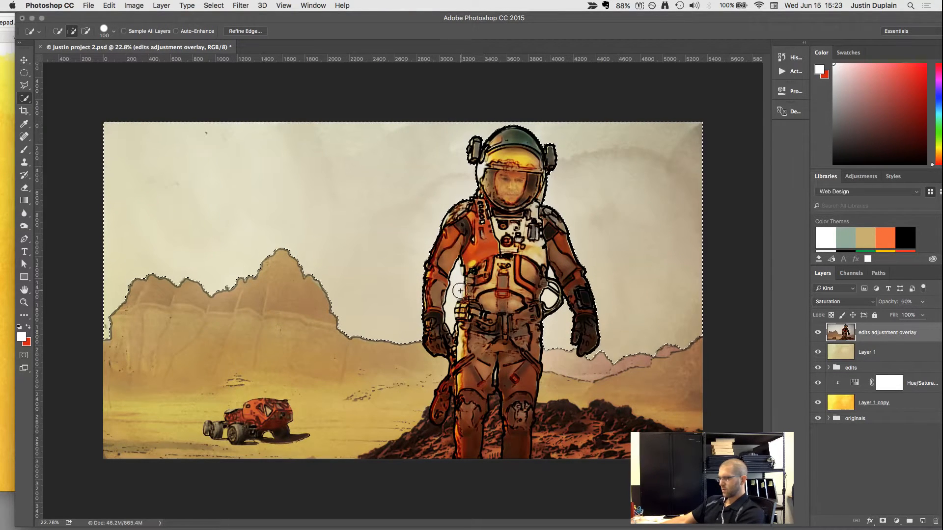
key(bracketleft)
key(bracketleft)
key(bracketleft)
key(bracketleft)
key(bracketleft)
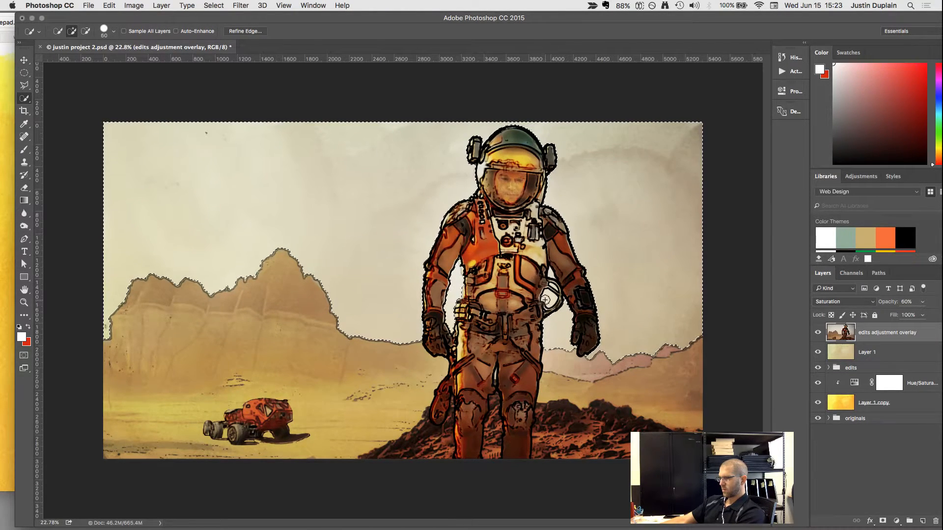
key(bracketleft)
key(bracketleft)
key(bracketleft)
key(bracketleft)
key(bracketleft)
key(bracketleft)
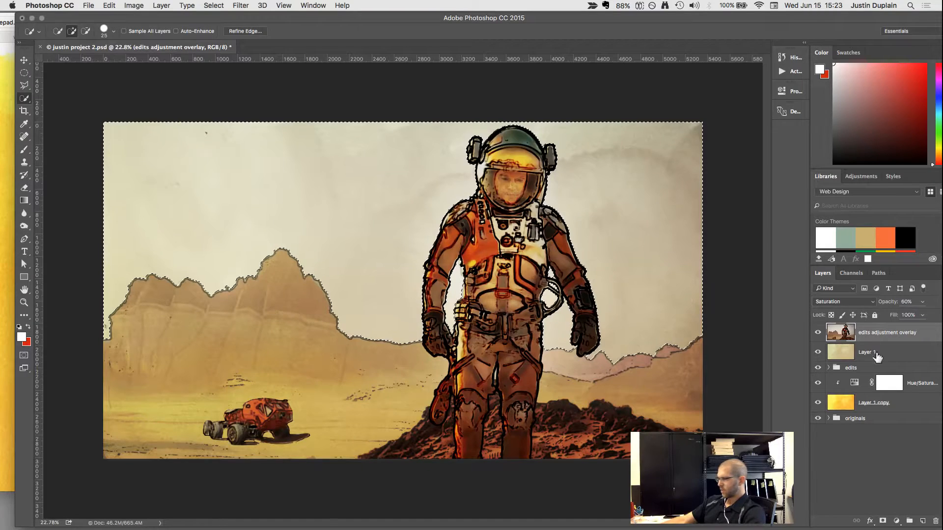
Add a layer mask from the sky selection to the edits adjustment overlay layer and invert the mask.
click(884, 521)
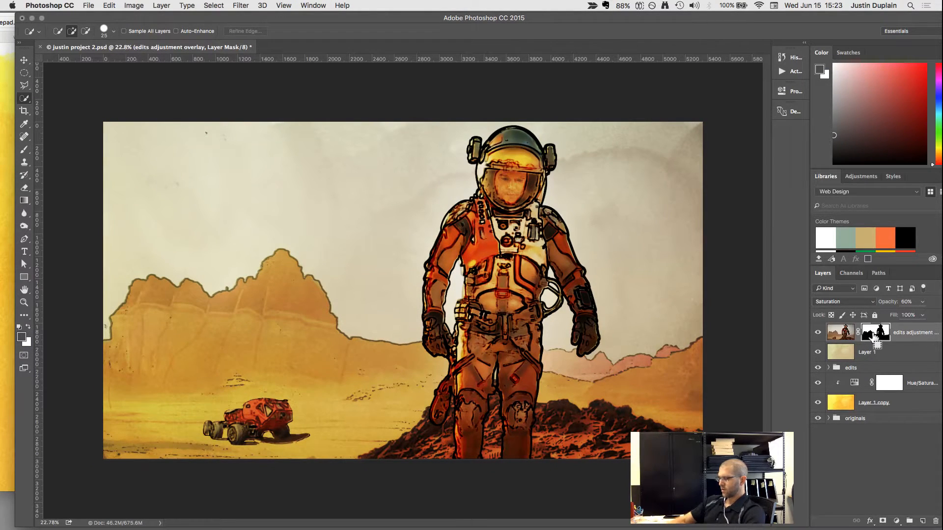
key(super+i)
scroll(418, 306, down, 3)
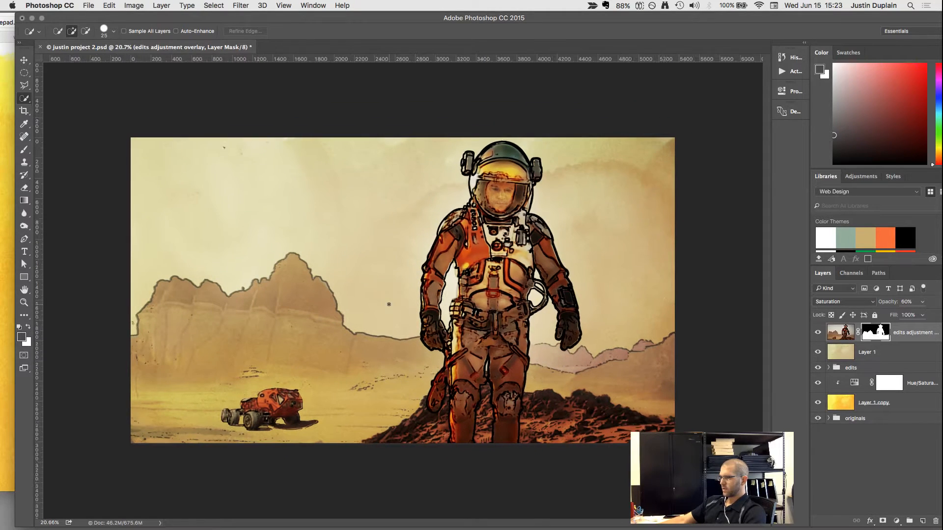
Set the masked edits adjustment overlay layer's opacity to 68% and check the picture at different magnifications.
click(838, 333)
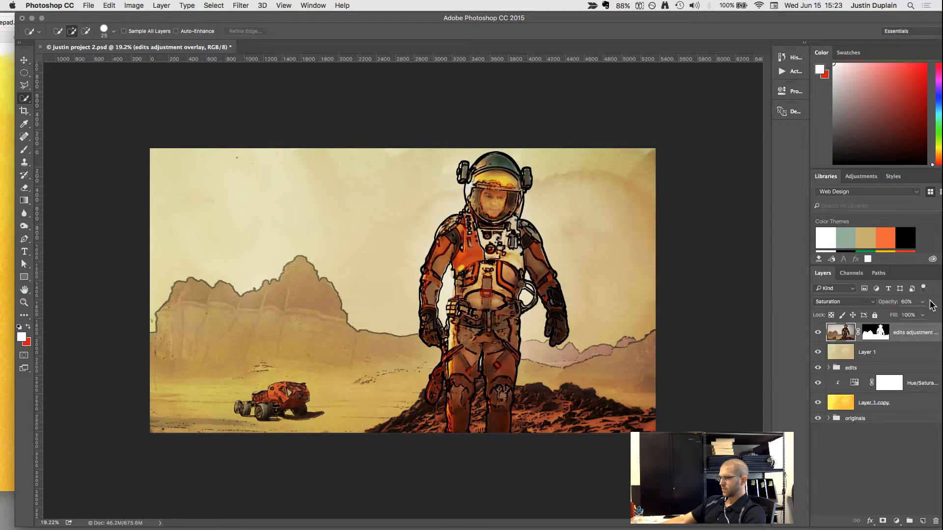
click(922, 302)
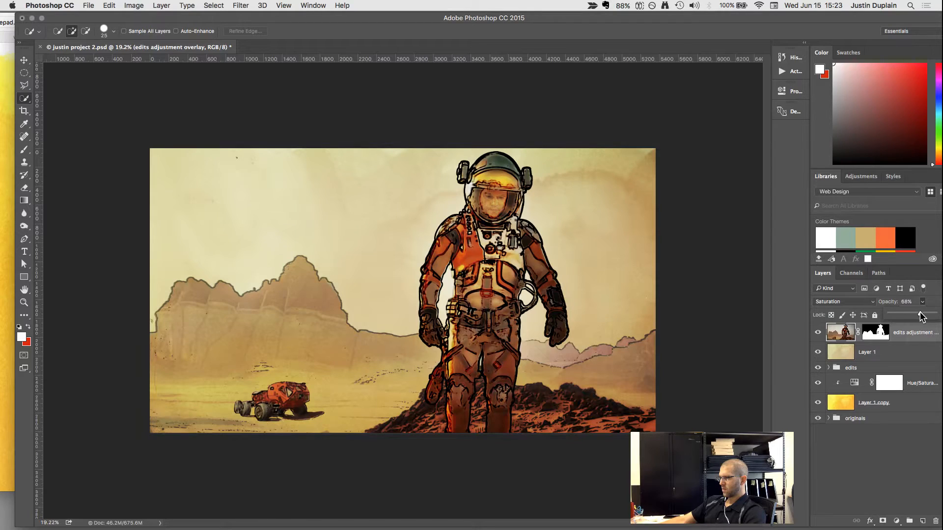
scroll(447, 290, down, 4)
scroll(447, 290, up, 4)
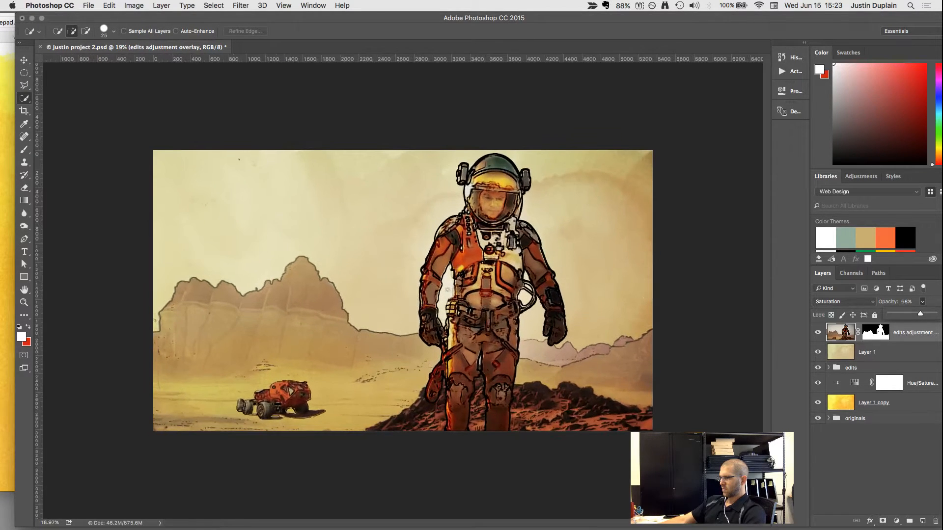
scroll(448, 290, up, 1)
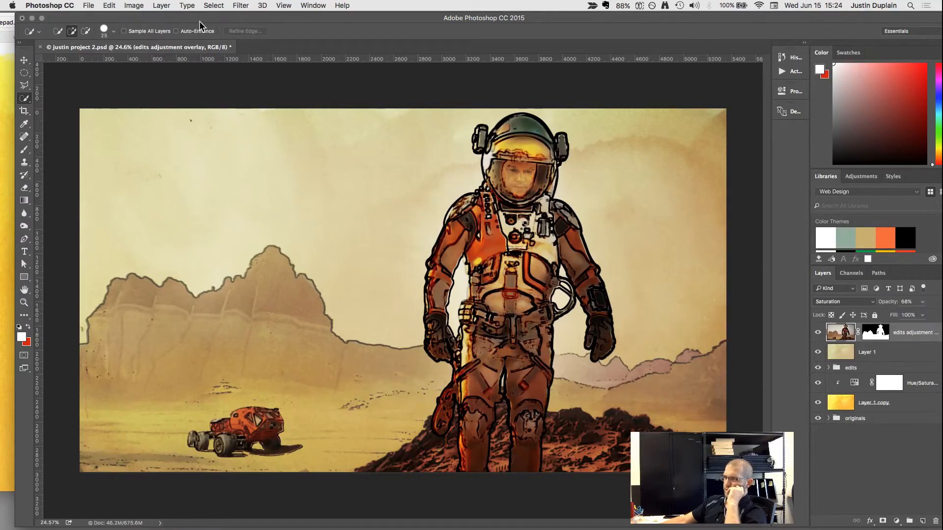
Switch to Safari and close the Martian movie vehicle search window and the two watercolor texture tabs.
drag(201, 17, 211, 55)
drag(608, 31, 531, 34)
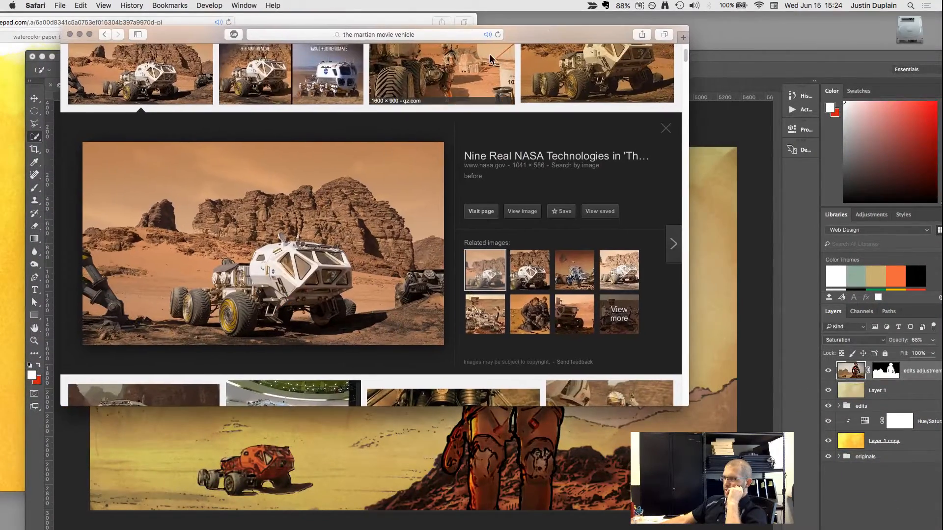
click(70, 33)
double_click(261, 25)
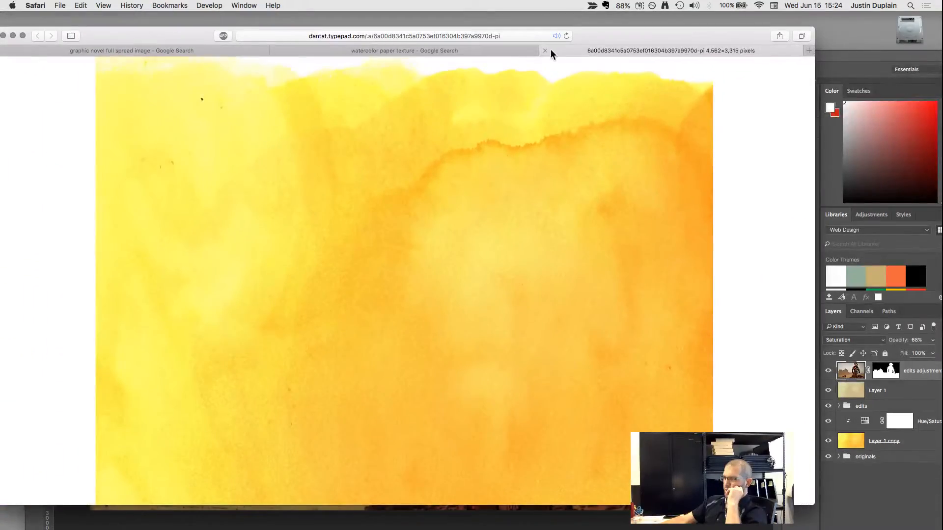
click(545, 50)
click(411, 50)
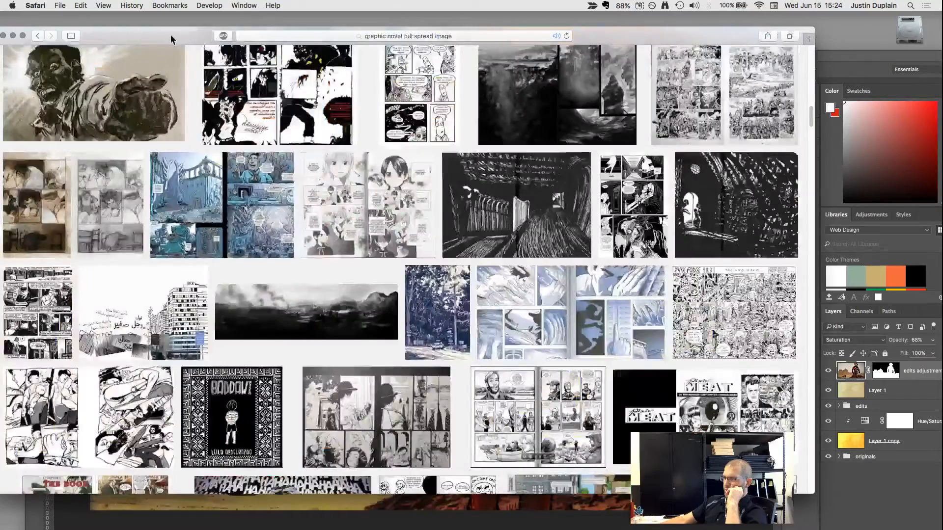
Browse the graphic novel full spread image results, previewing the Anomaly battle spread and The Exile spread.
drag(171, 39, 193, 34)
scroll(385, 213, down, 10)
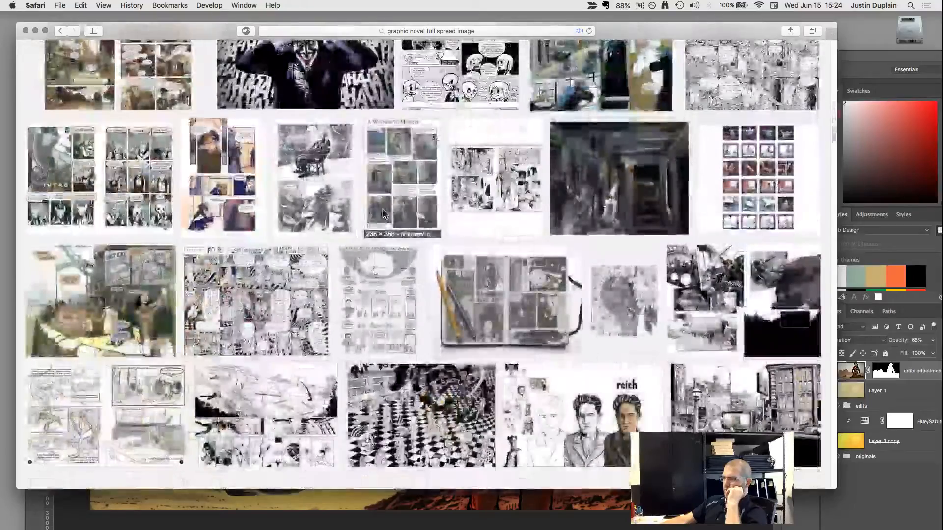
scroll(384, 213, down, 15)
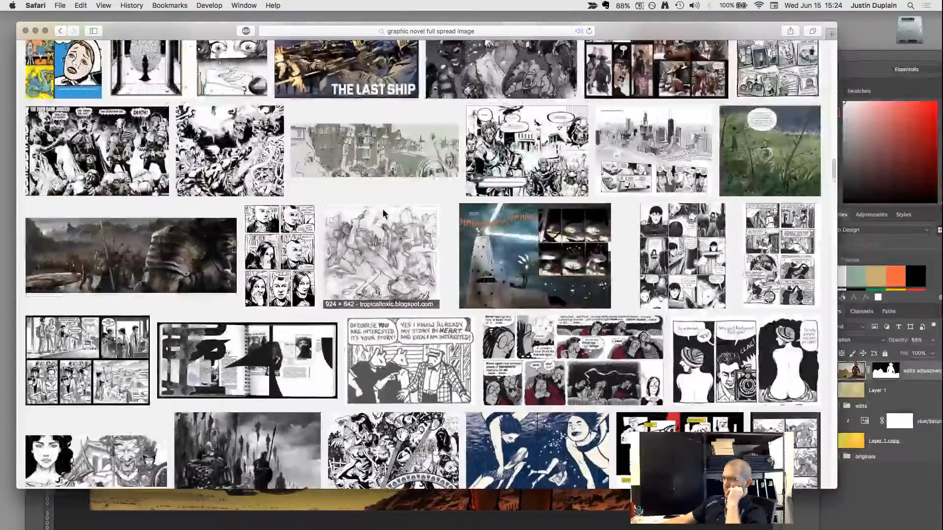
scroll(384, 214, up, 4)
scroll(384, 214, down, 3)
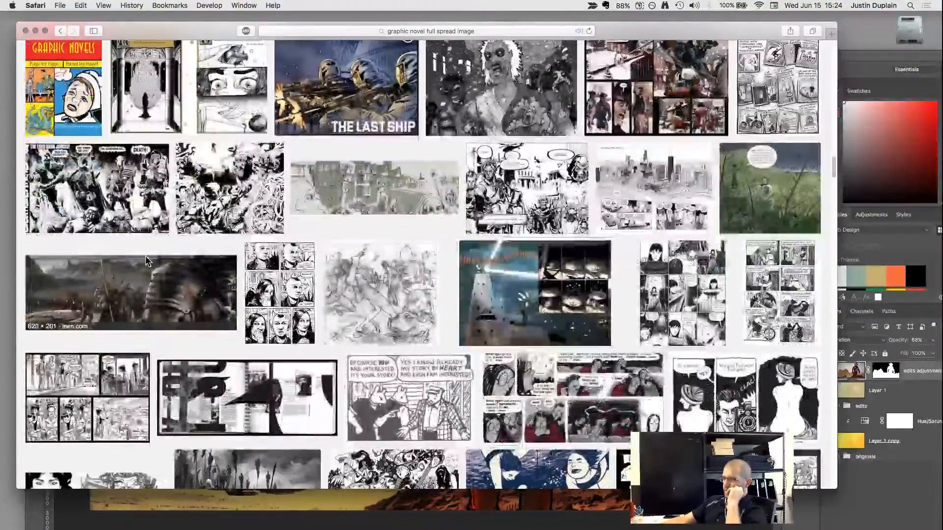
click(147, 262)
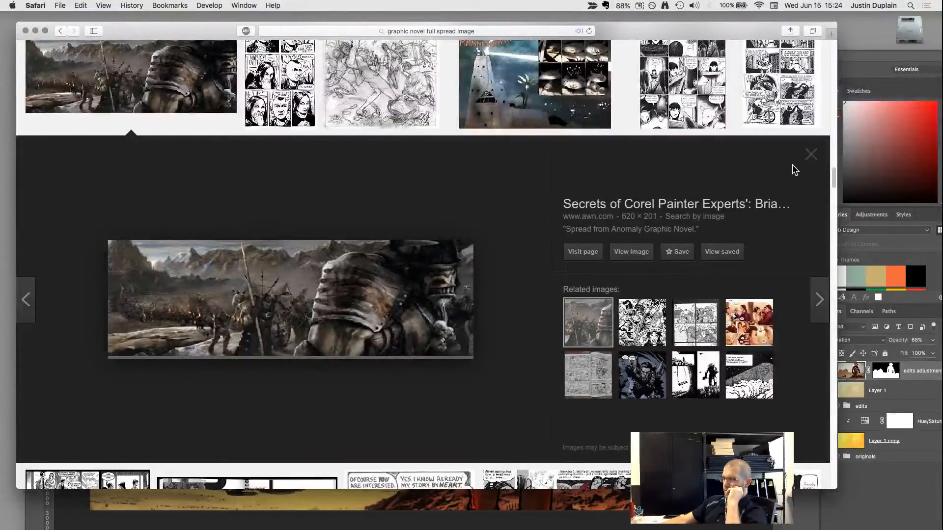
click(748, 322)
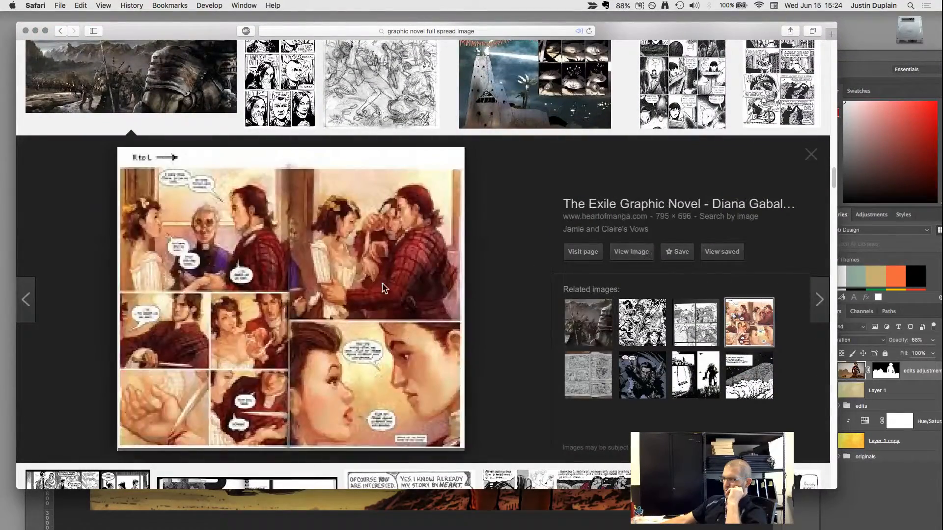
click(811, 154)
scroll(810, 251, down, 20)
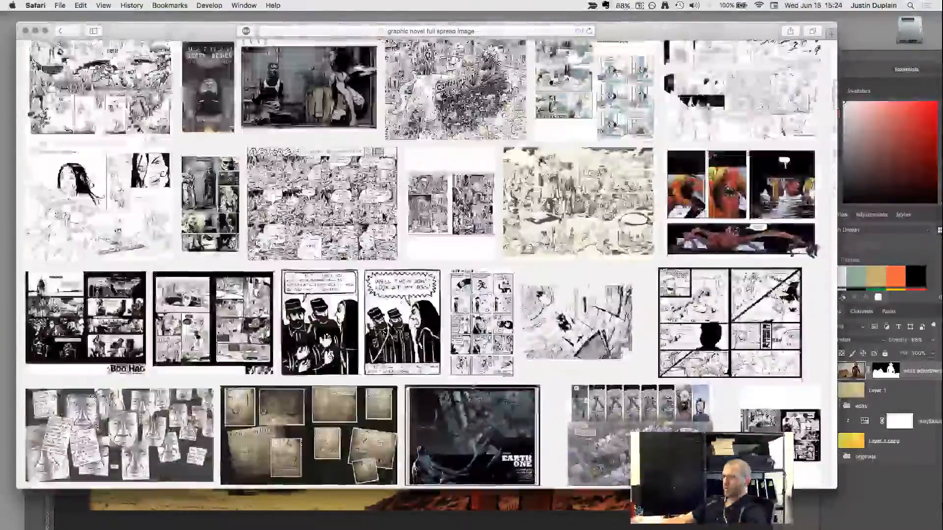
scroll(426, 265, up, 20)
Search Google Images for "comic book full spread image".
click(152, 57)
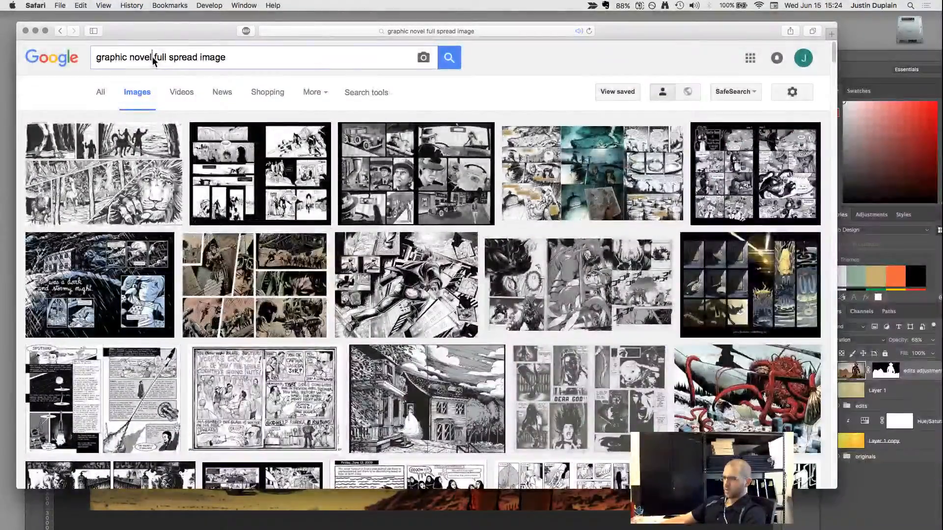
drag(151, 57, 59, 60)
text(comic b)
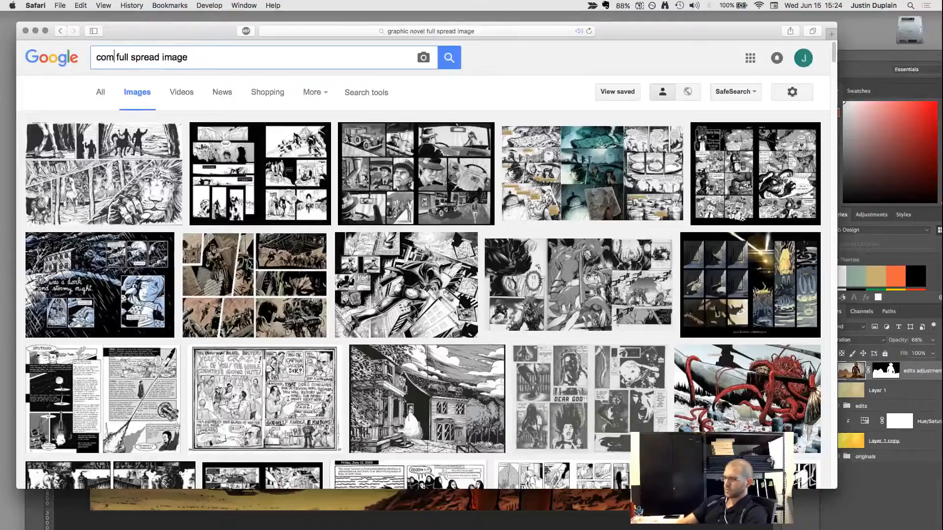
text(ook)
key(Return)
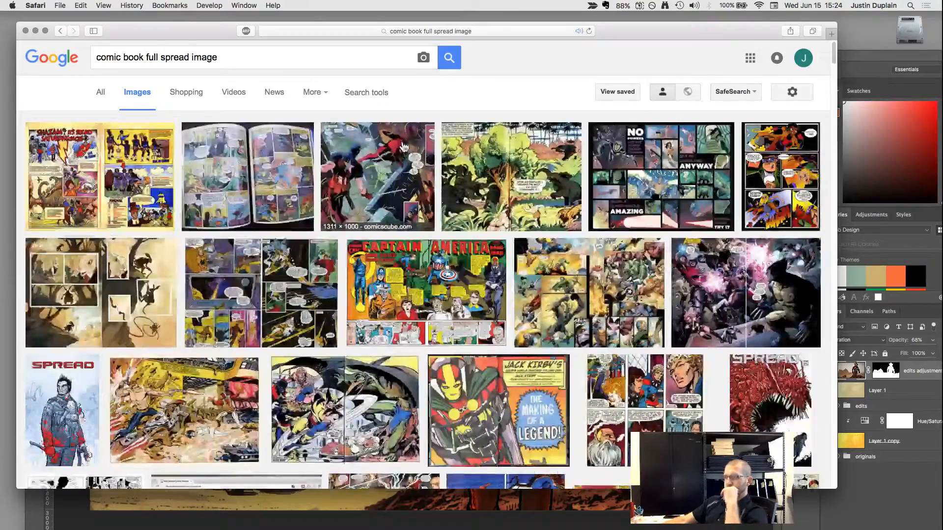
Preview The Unwritten rabbit spread and go through the following comic spreads up to the Spread #2 cover.
click(135, 302)
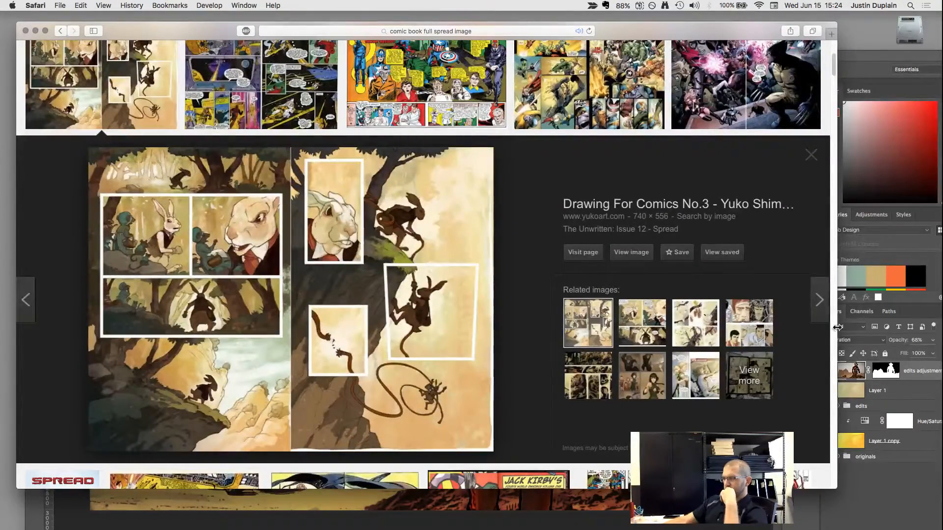
click(820, 308)
click(820, 307)
click(820, 307)
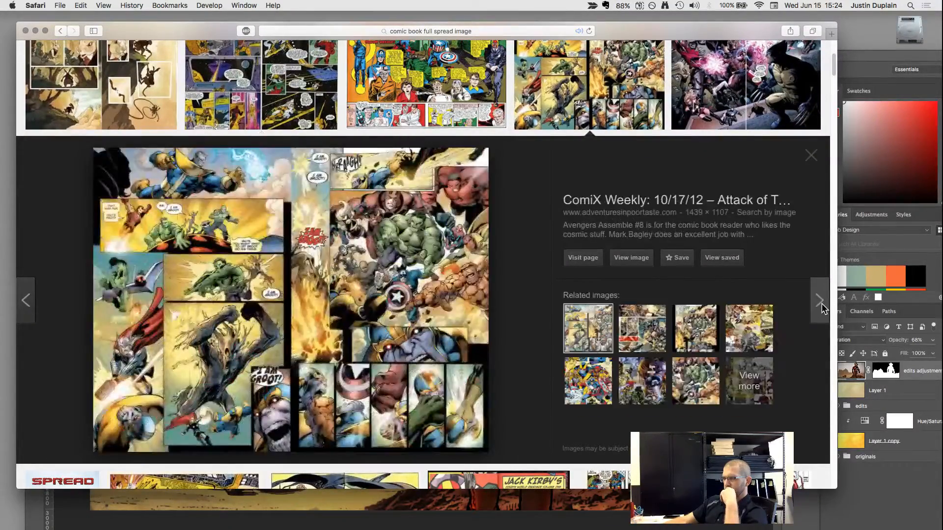
click(821, 307)
click(820, 308)
click(820, 307)
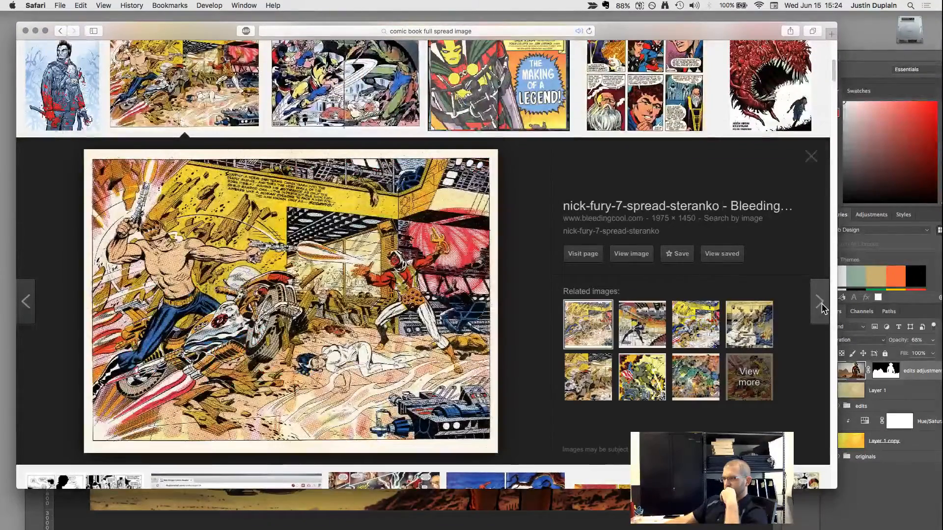
click(821, 308)
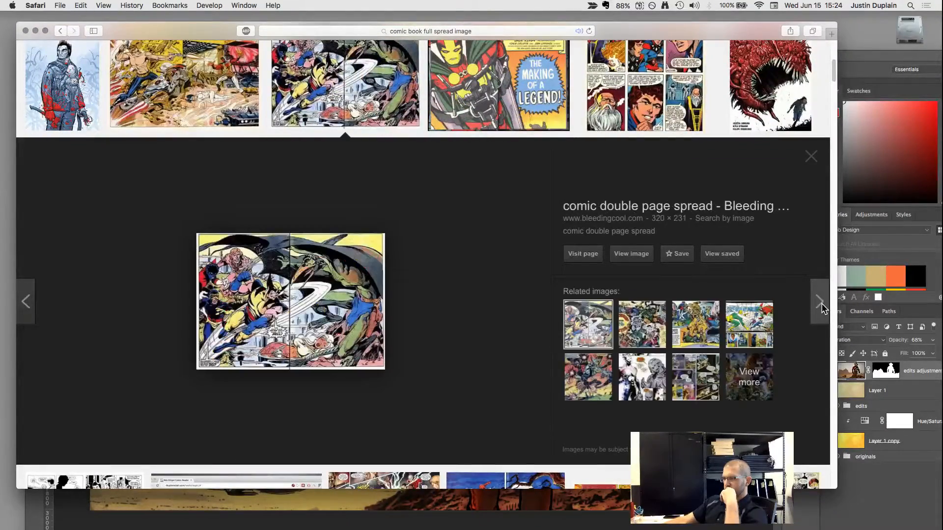
click(821, 307)
click(820, 308)
click(820, 307)
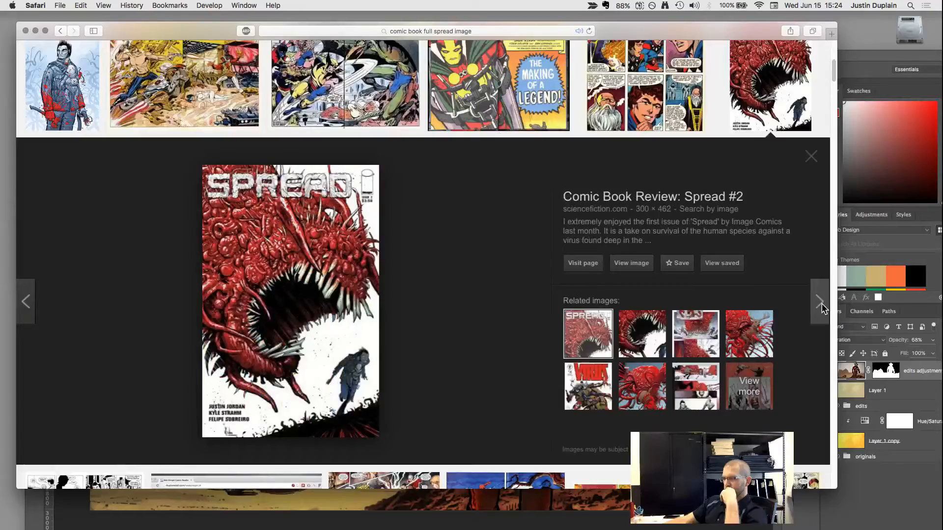
Search Google Images for "comic book full spread image bill waterson" and preview the Spaceman Spiff red spaceship picture.
key(Escape)
scroll(184, 83, up, 10)
click(248, 57)
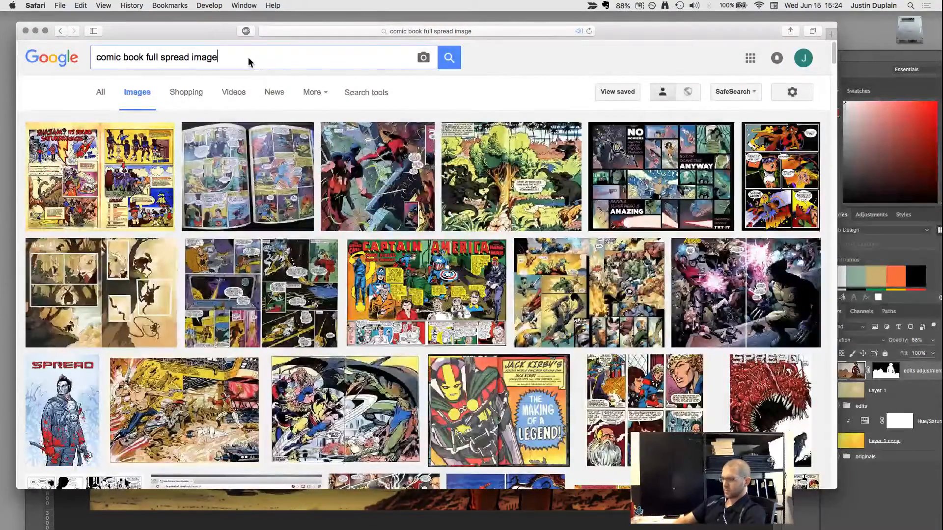
text(bill waterson)
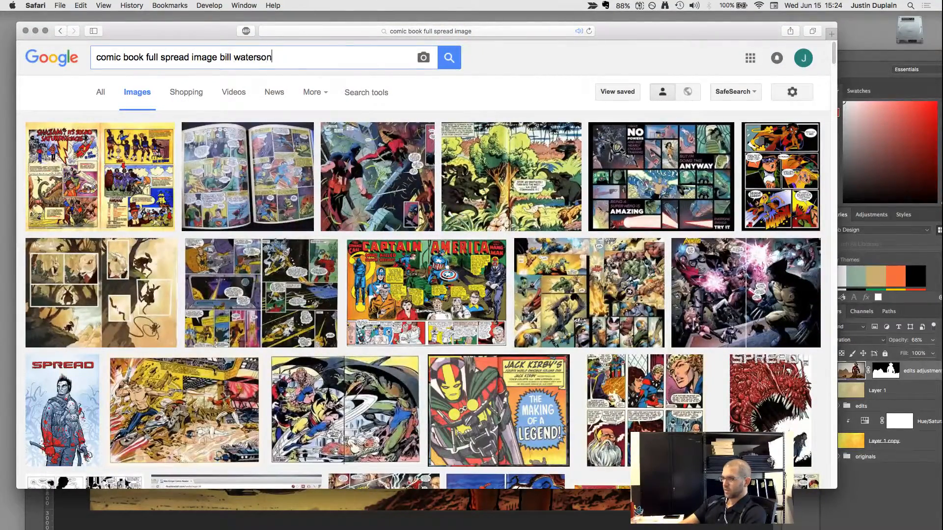
key(Return)
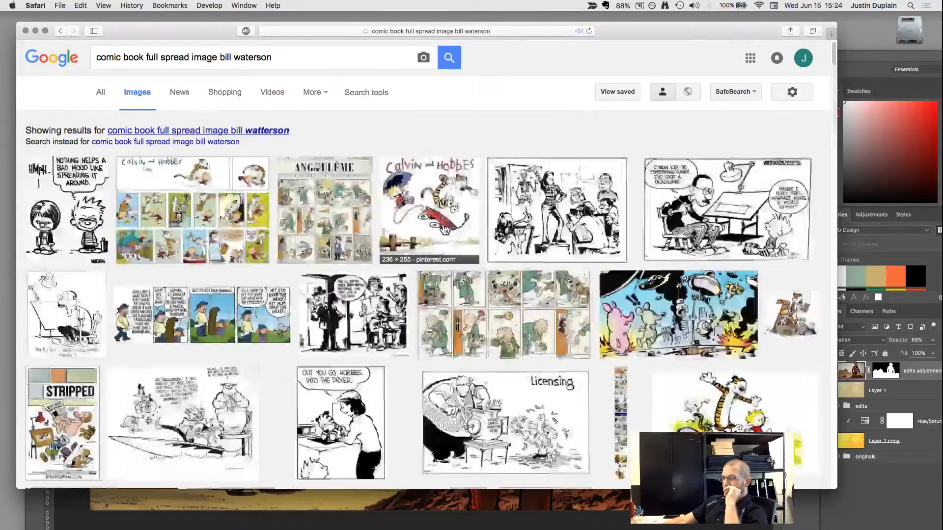
scroll(418, 263, down, 10)
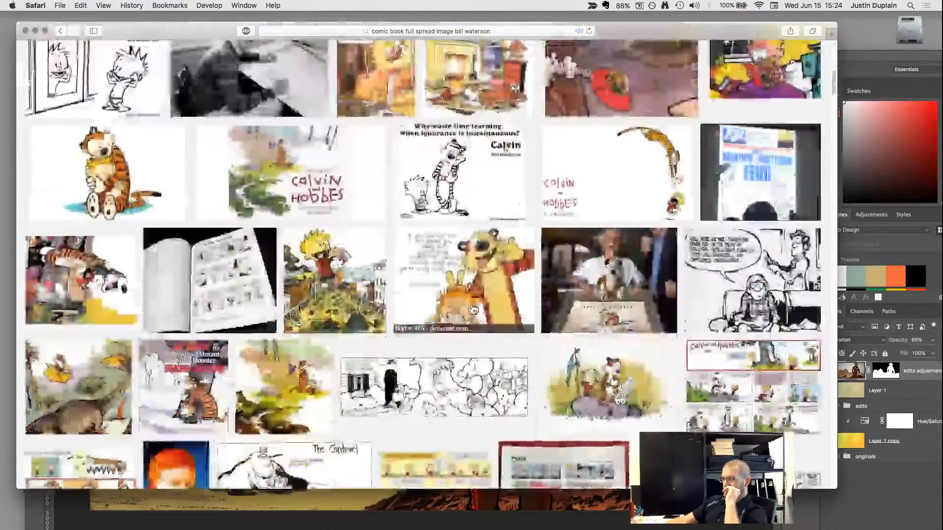
scroll(474, 310, up, 5)
click(595, 263)
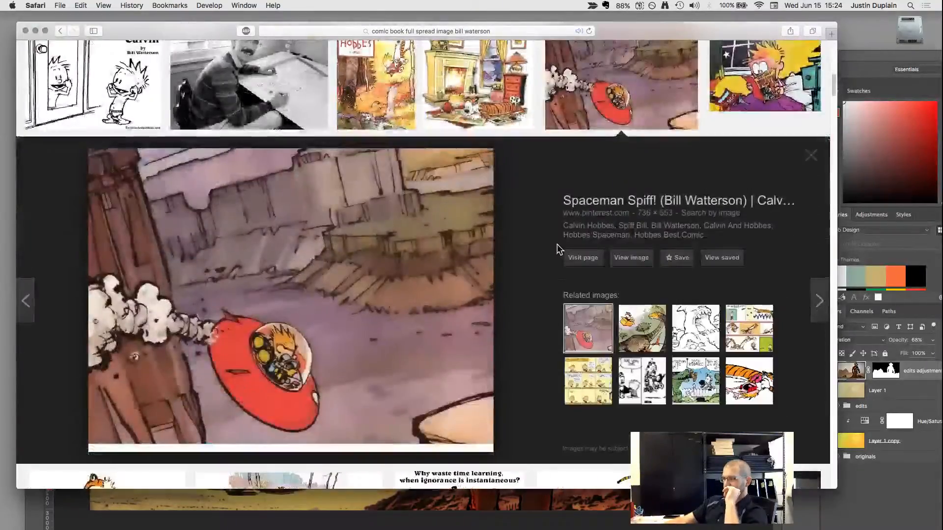
Switch back to Photoshop and examine the astronaut picture up close and as a whole.
drag(632, 36, 462, 49)
double_click(642, 55)
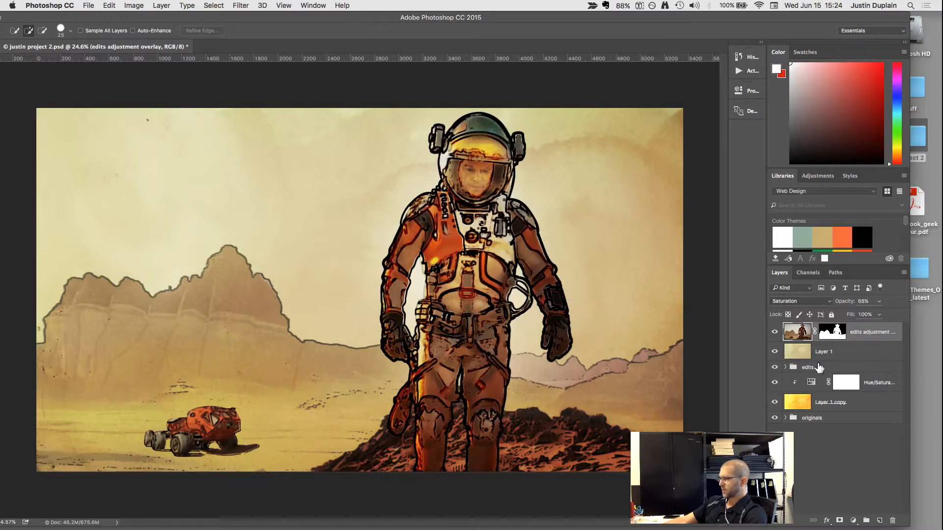
scroll(439, 230, up, 3)
scroll(393, 225, down, 5)
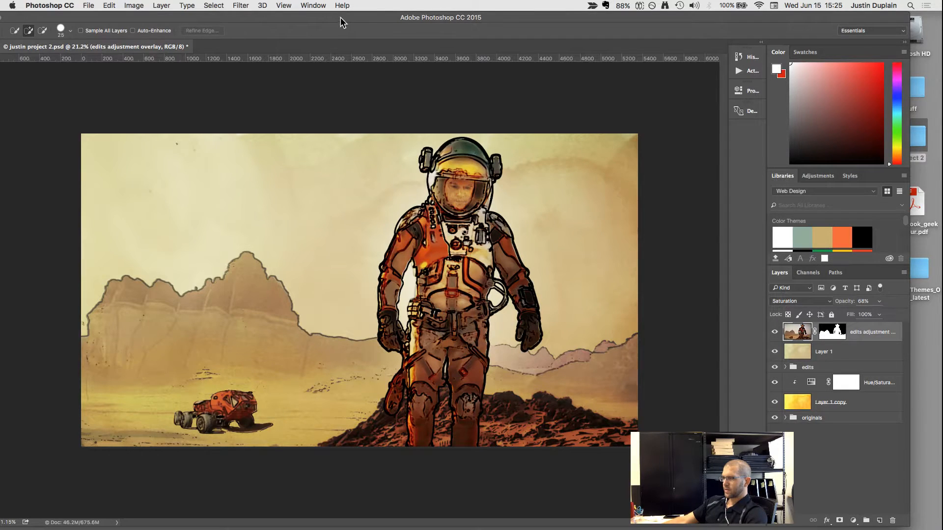
drag(337, 18, 370, 22)
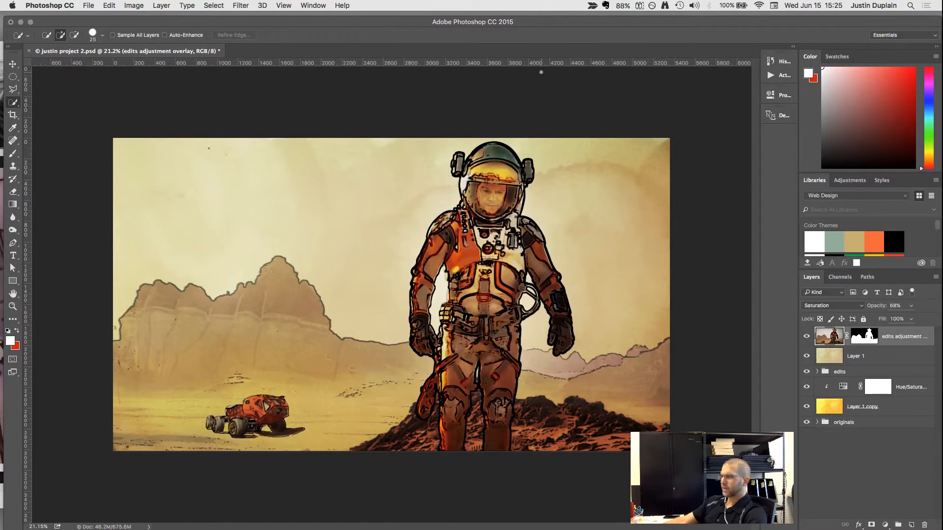